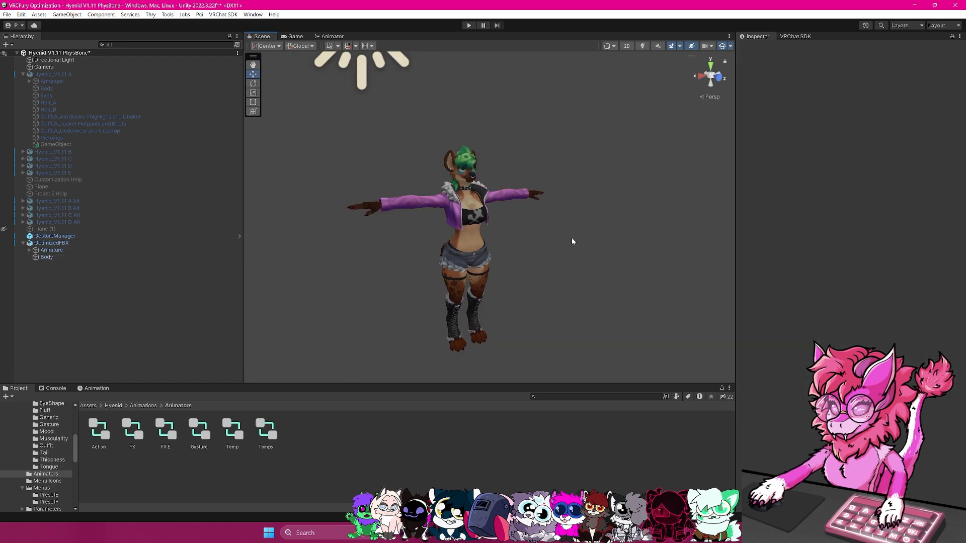
Examine the OptimizedFBX avatar's merged Body mesh and the separate meshes from Eyes to Piercings in the original Hyenid avatar.
key(w)
right_drag(532, 261, 554, 269)
key(w)
click(41, 258)
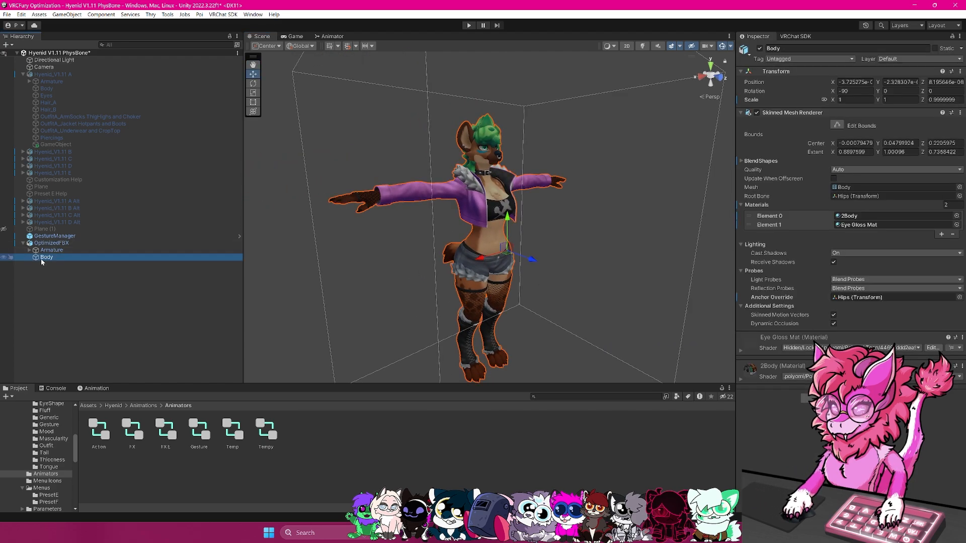
click(46, 95)
shift+click(47, 137)
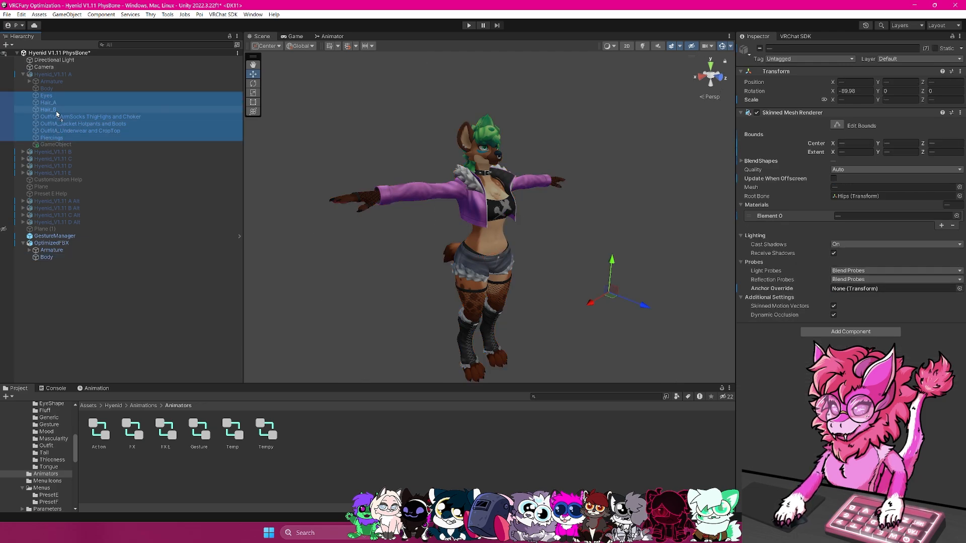
key(ctrl+x)
click(559, 231)
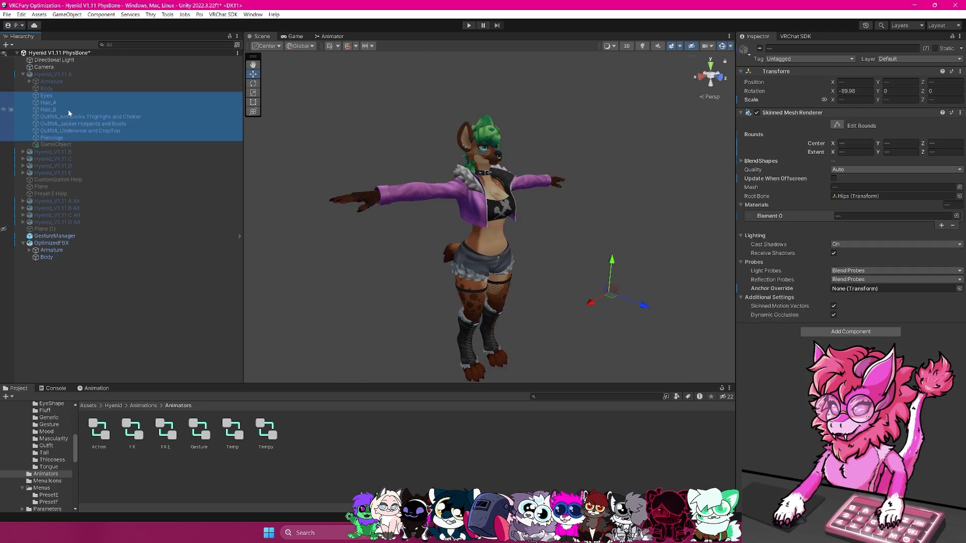
click(61, 319)
click(44, 257)
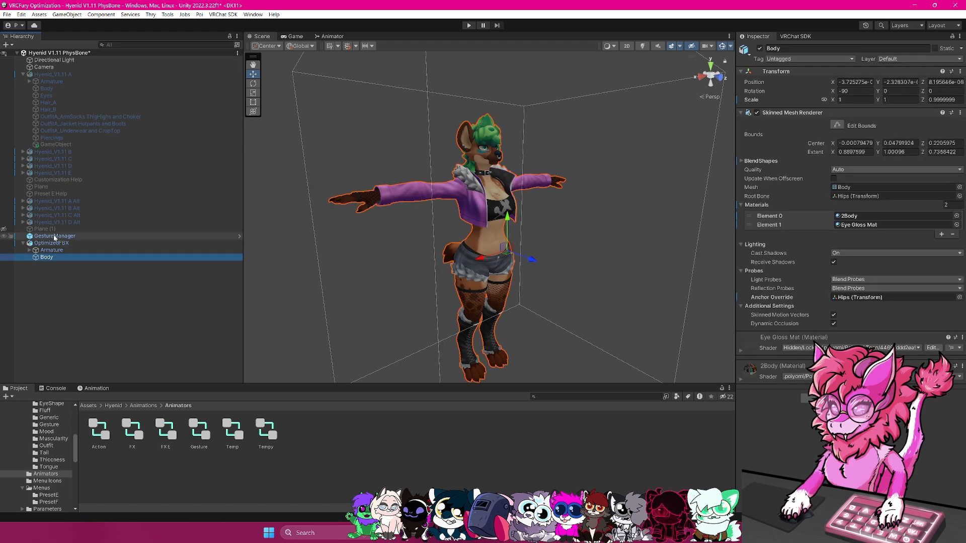
Open the FX animator controller assigned in the playable layers of the OptimizedFBX avatar descriptor.
click(50, 243)
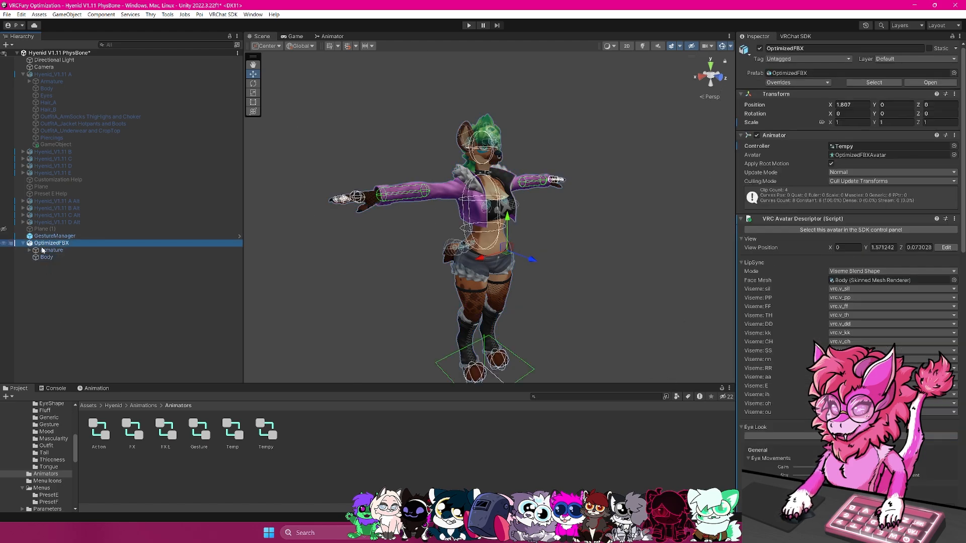
scroll(870, 301, down, 10)
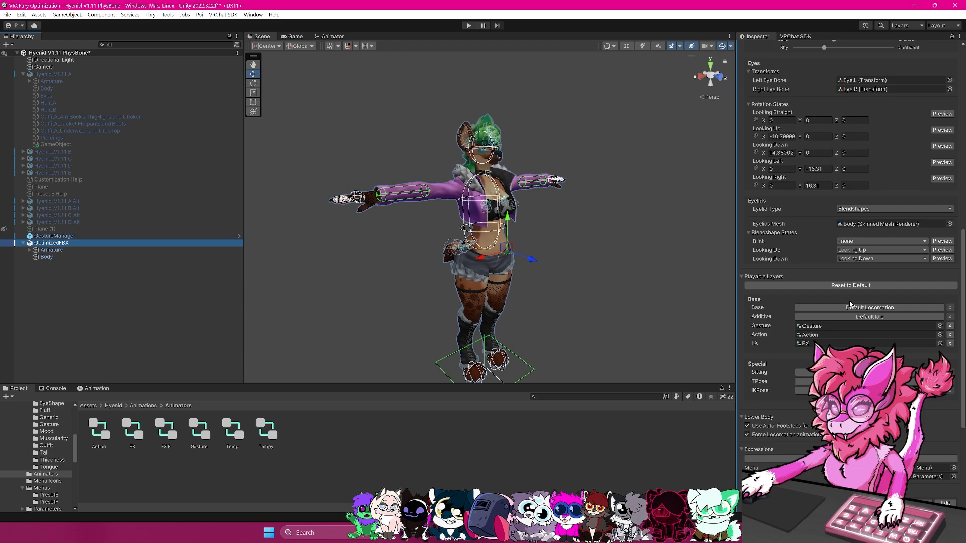
scroll(850, 302, down, 3)
double_click(805, 250)
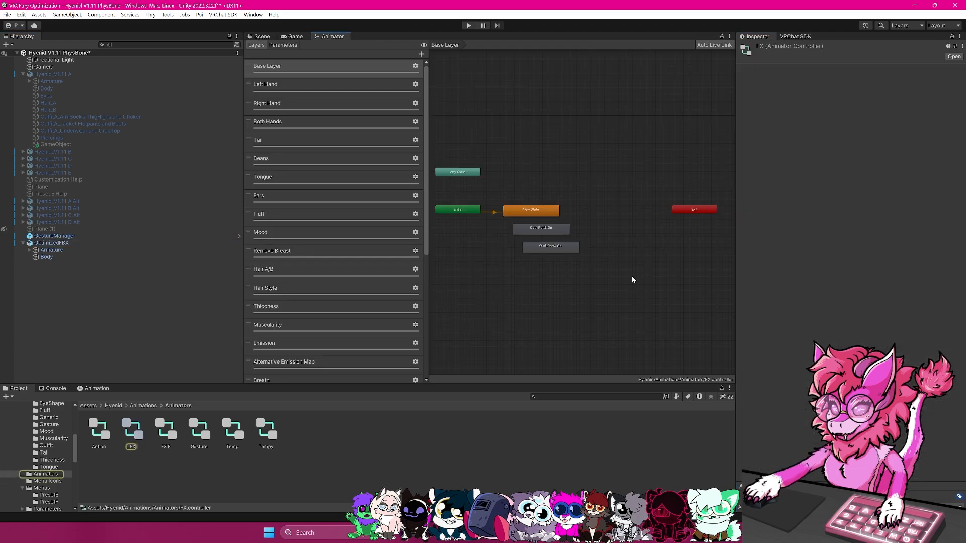
Set the weight of the OutfitPartA, OutfitPartB and OutfitPartC layers to 0.
scroll(309, 146, down, 7)
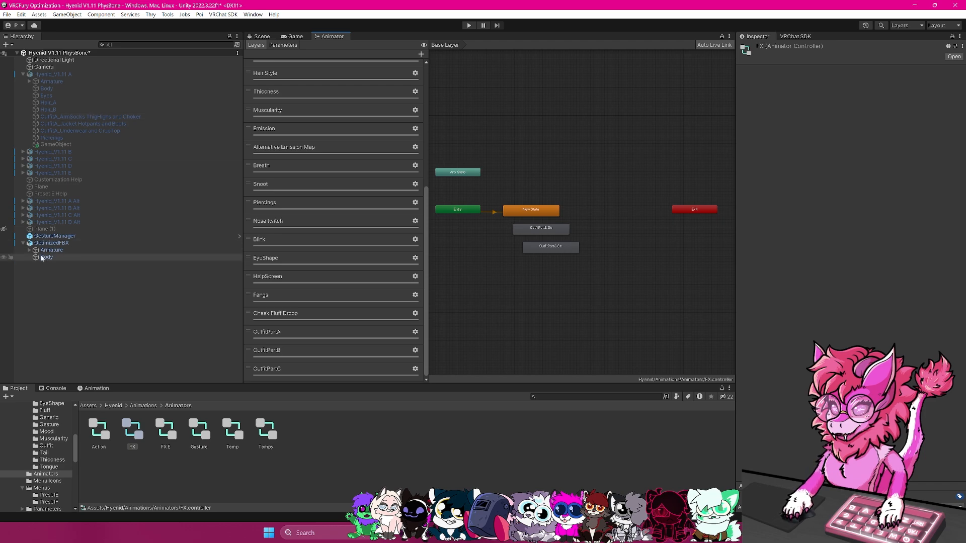
click(415, 332)
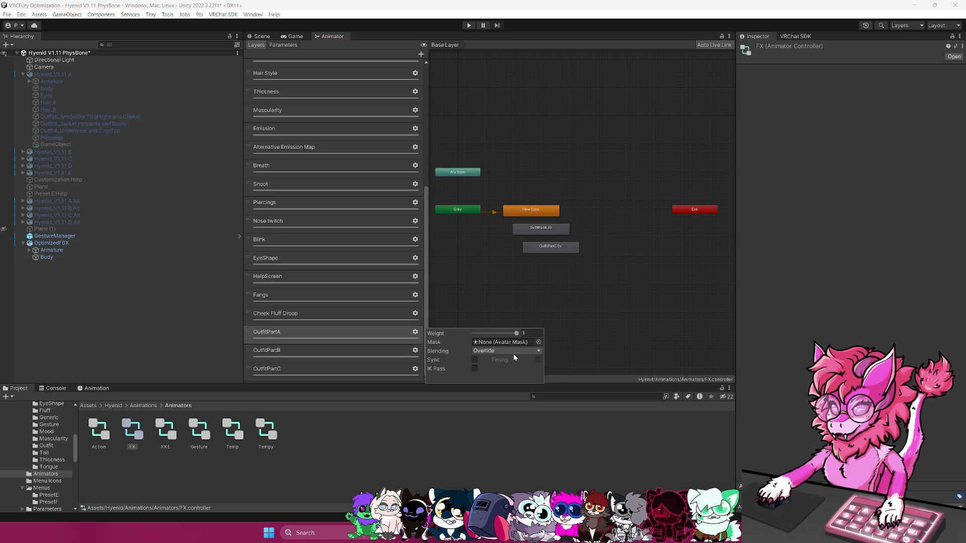
drag(505, 335, 354, 334)
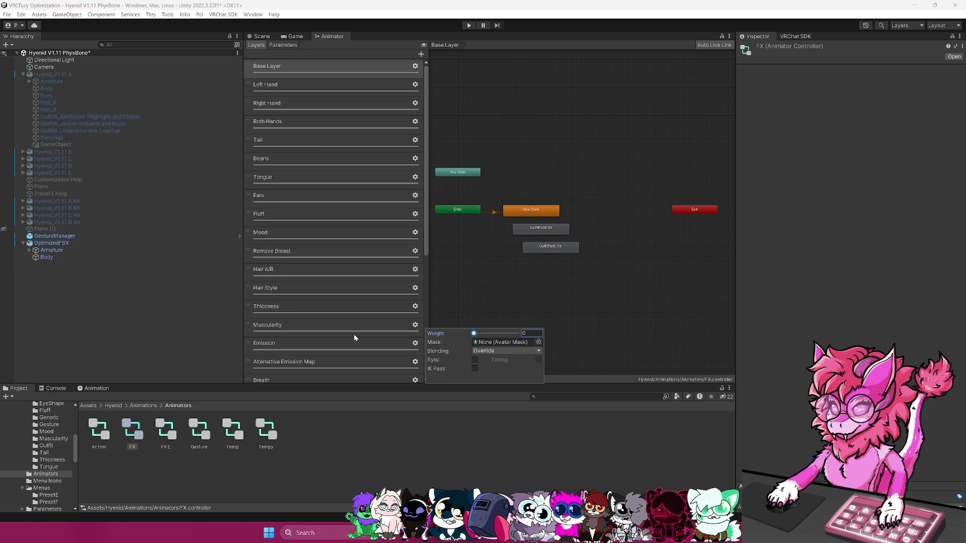
click(405, 351)
click(415, 350)
scroll(354, 326, up, 1)
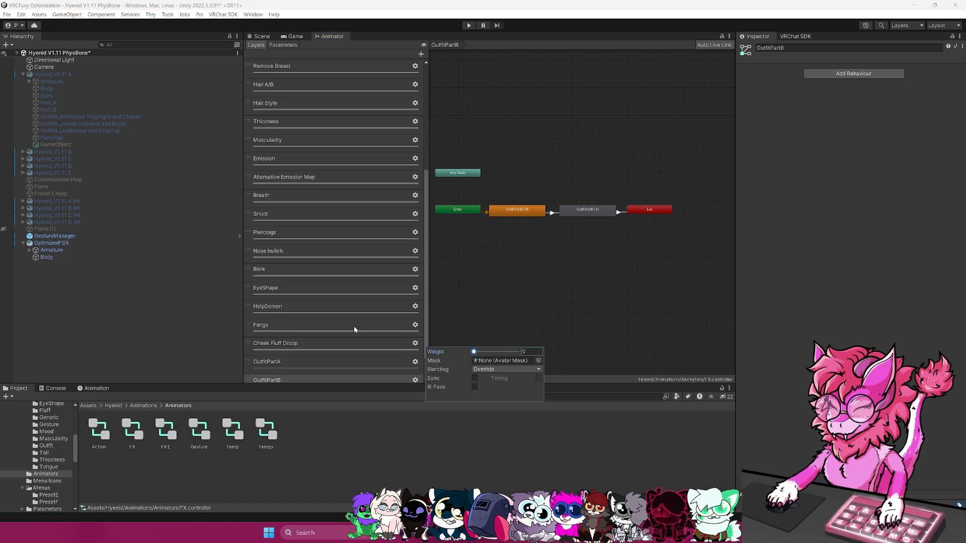
scroll(362, 337, down, 2)
click(416, 369)
scroll(342, 302, up, 4)
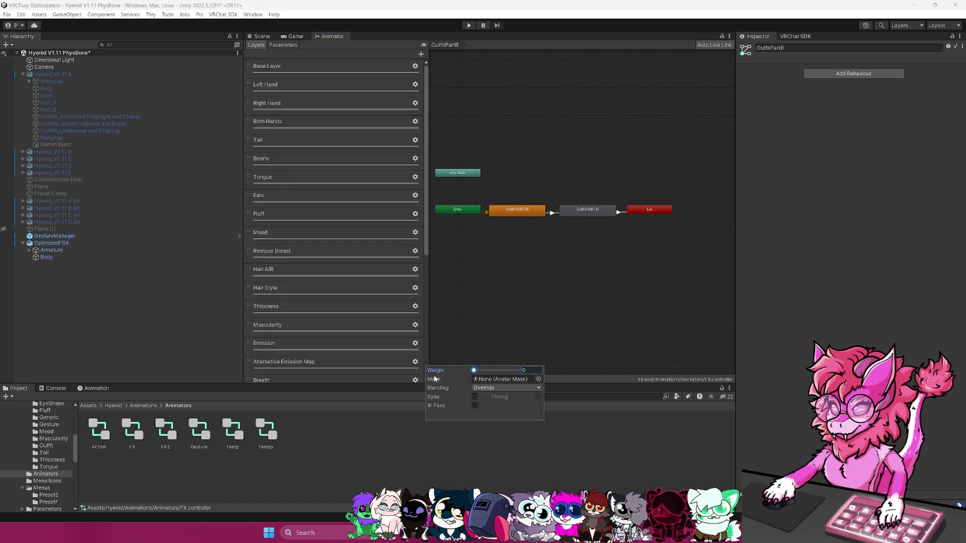
Set the weight of the Hair A/B and Hair Style layers to 0.
click(320, 300)
scroll(319, 313, up, 4)
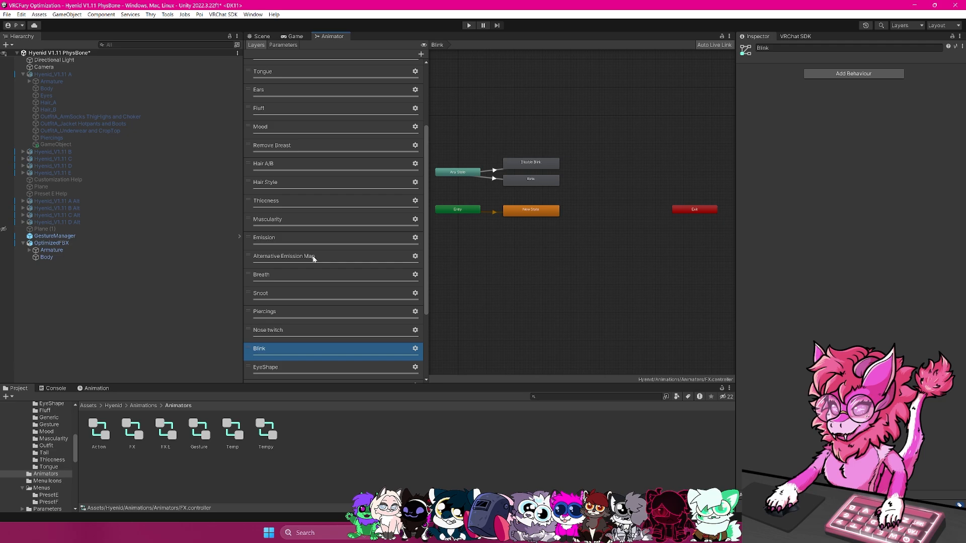
click(268, 216)
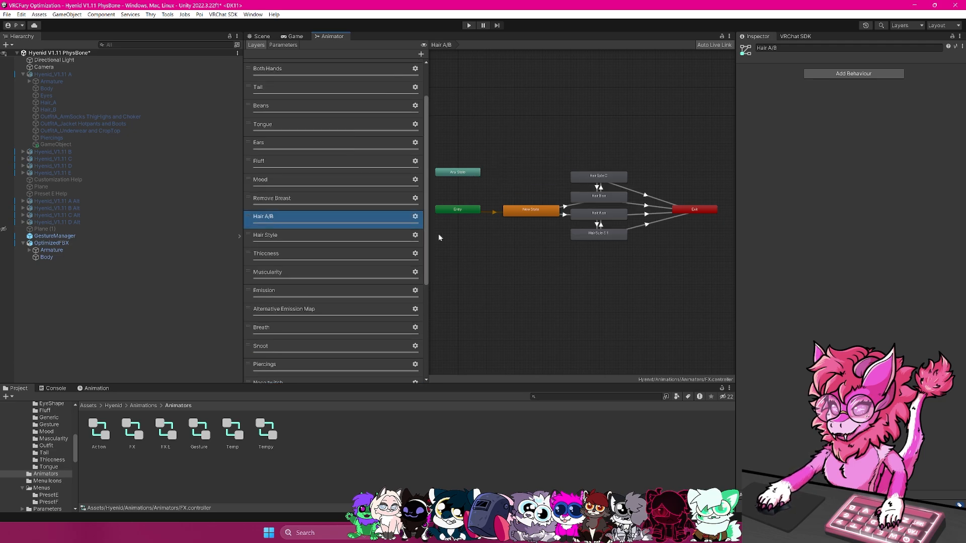
click(415, 216)
drag(515, 218, 396, 261)
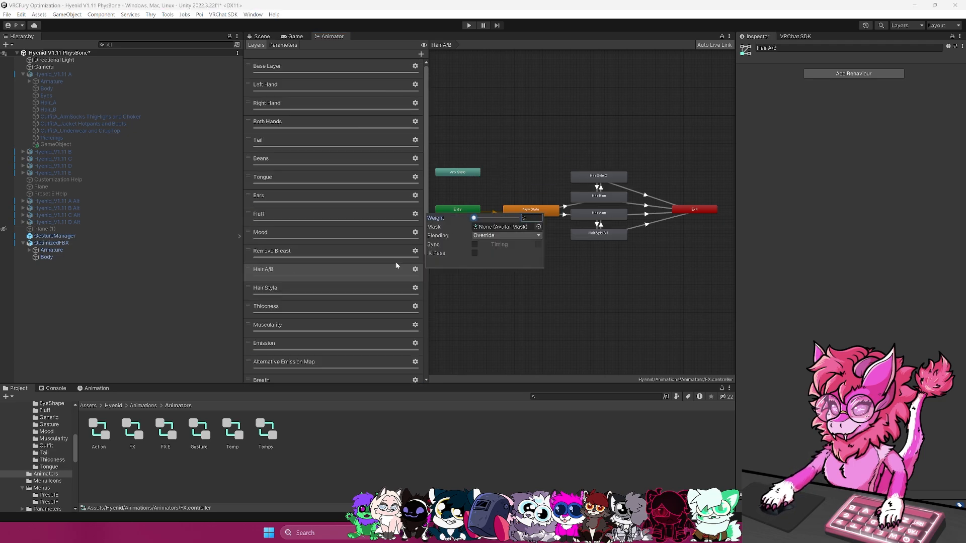
click(416, 288)
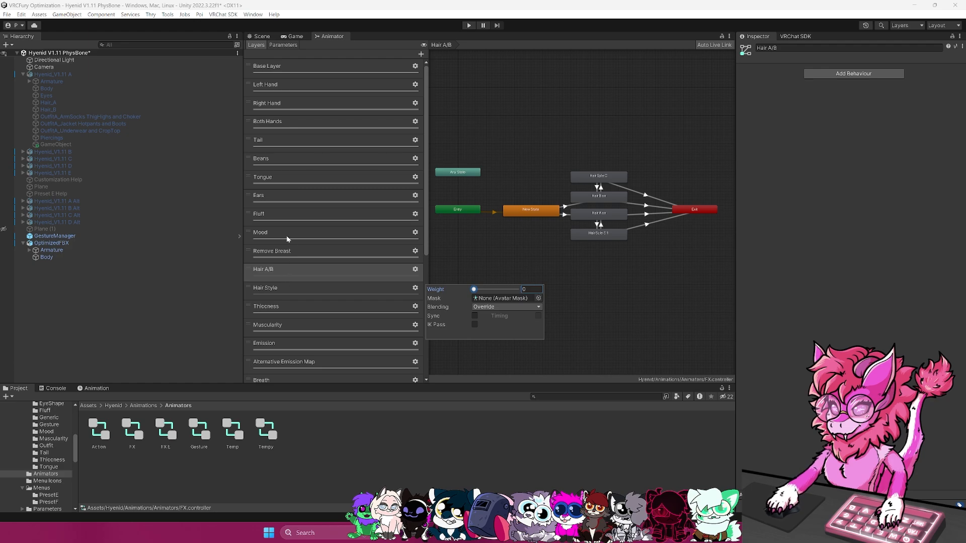
Set the weight of the Piercings layer to 0.
scroll(287, 238, down, 6)
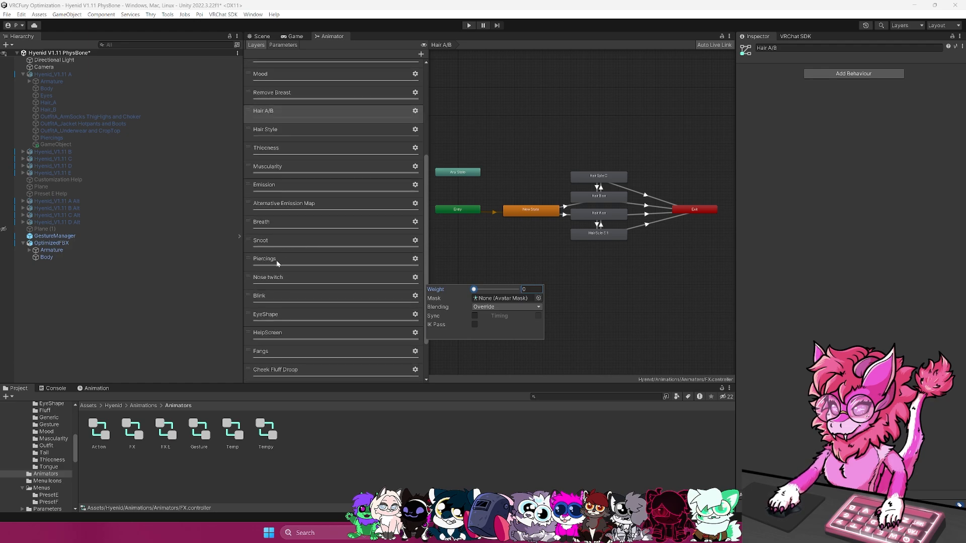
click(278, 264)
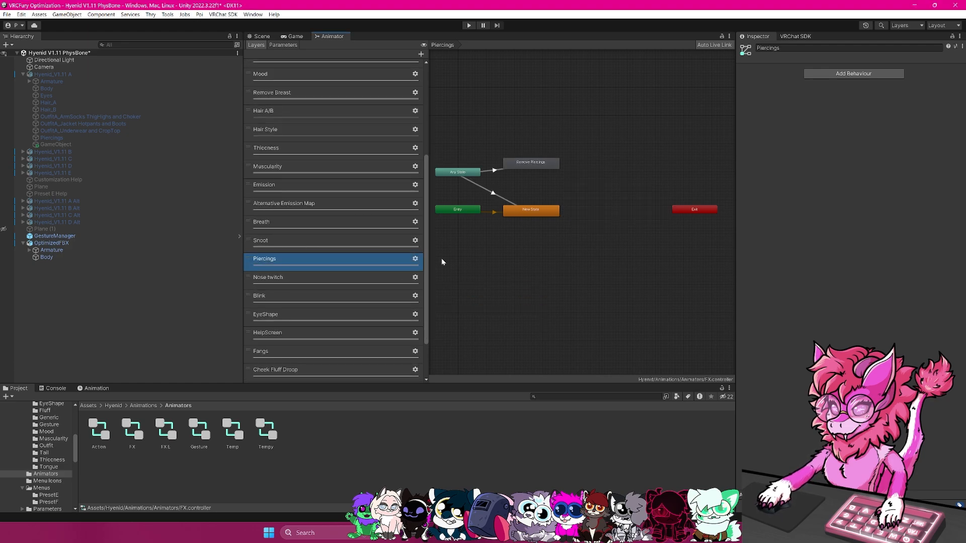
click(415, 259)
Review the state graphs of the Blink, EyeShape, HelpScreen, Fangs and Cheek Fluff Droop layers.
scroll(316, 263, down, 2)
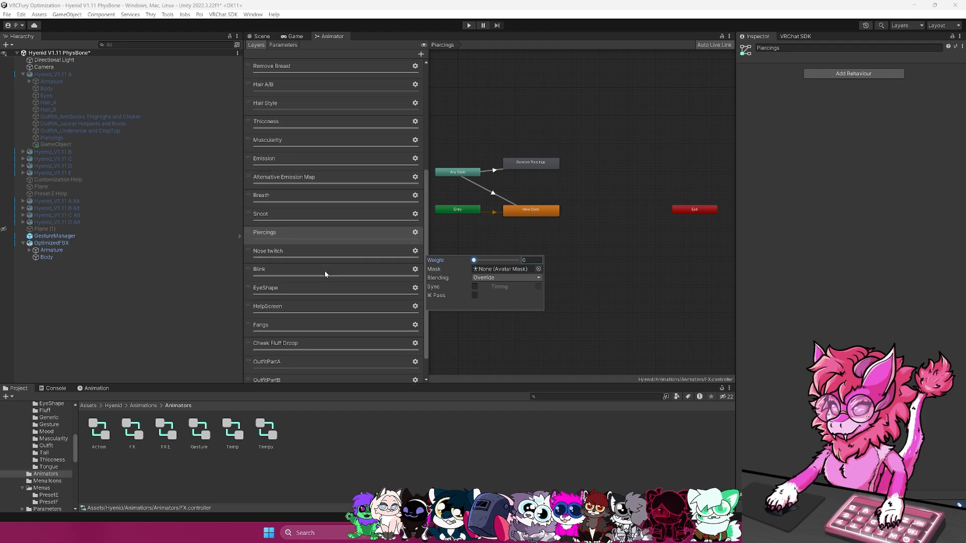
click(329, 237)
click(292, 266)
click(278, 282)
click(280, 294)
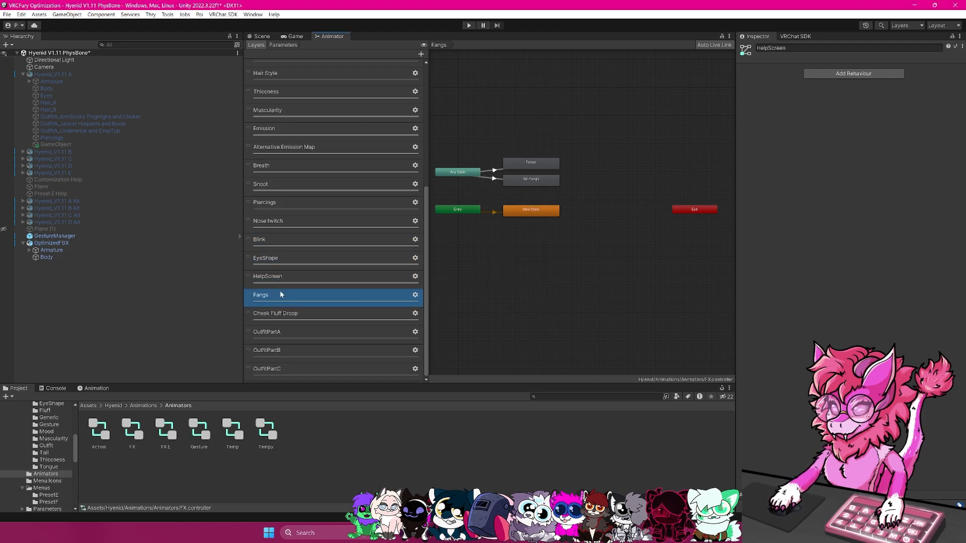
click(278, 317)
Add a new layer named Blendtree to the FX controller.
scroll(303, 287, up, 8)
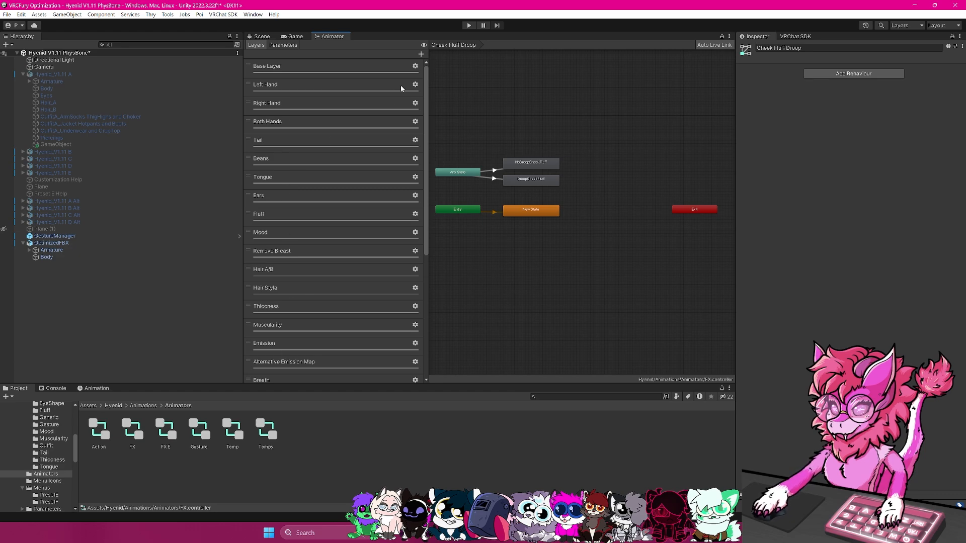
click(421, 55)
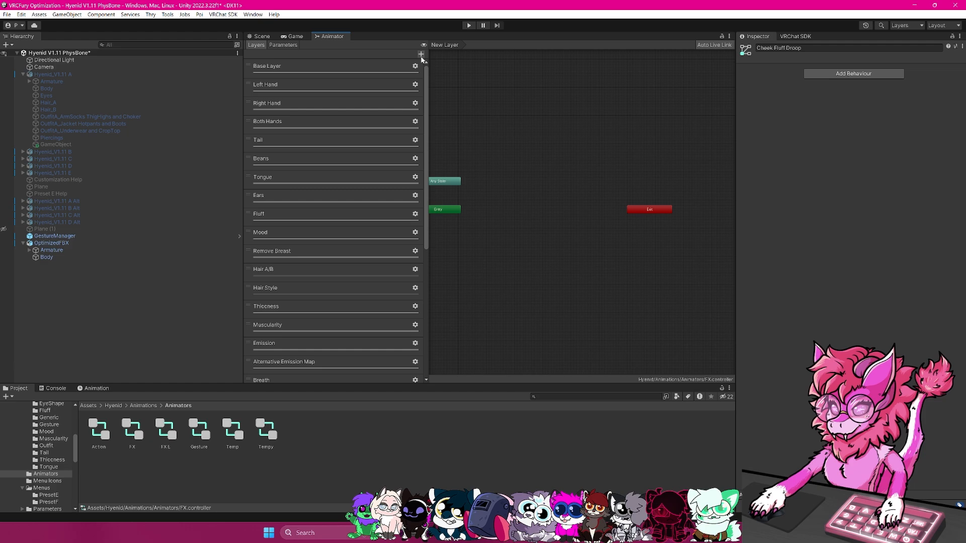
text(Blendtree)
key(Return)
Move the Blendtree layer directly below Base Layer and raise its weight.
scroll(303, 312, down, 10)
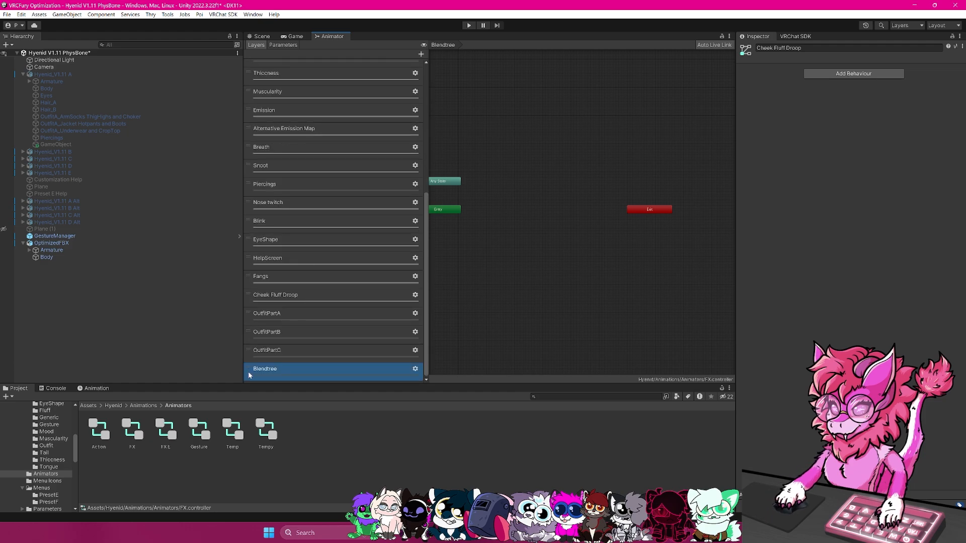
drag(249, 375, 333, 262)
drag(250, 294, 415, 96)
click(416, 85)
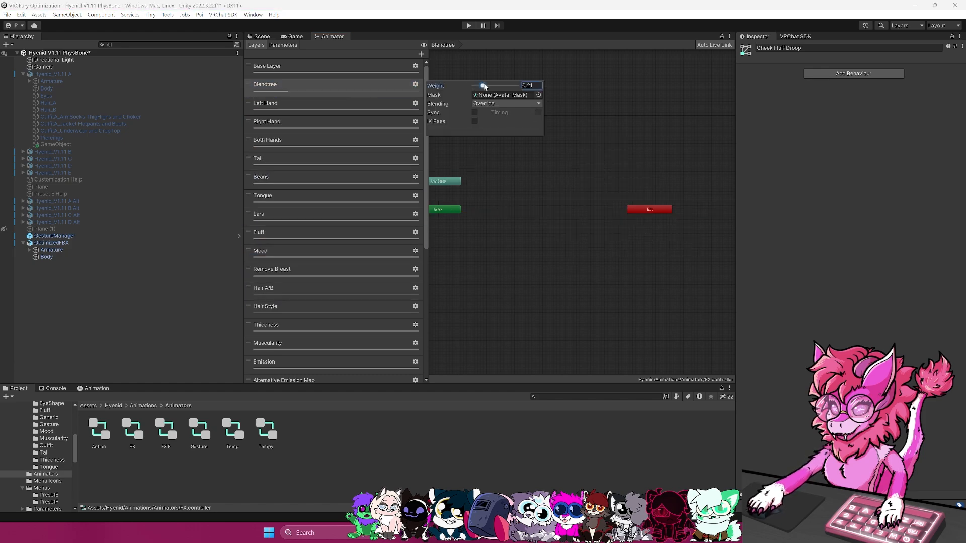
click(337, 97)
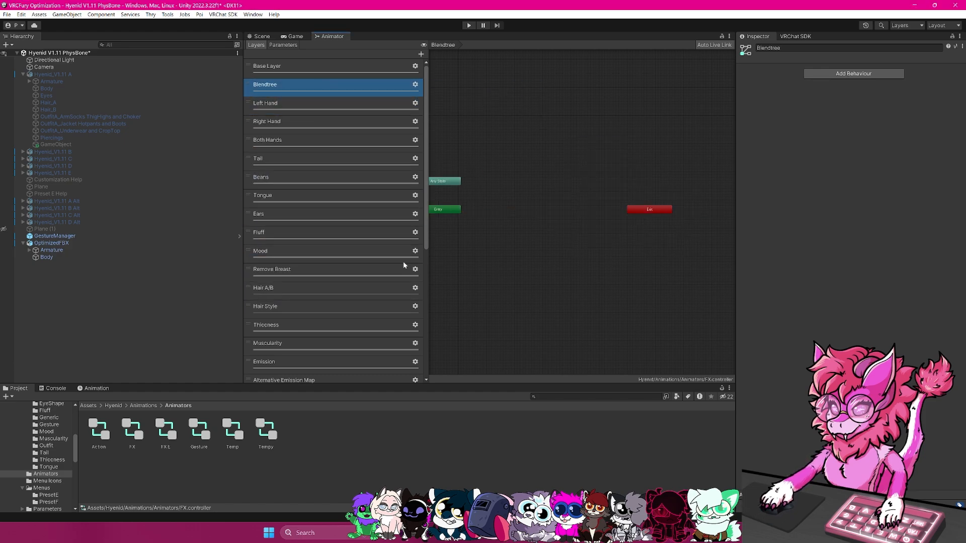
Add a float parameter named State to the FX controller.
scroll(539, 207, up, 6)
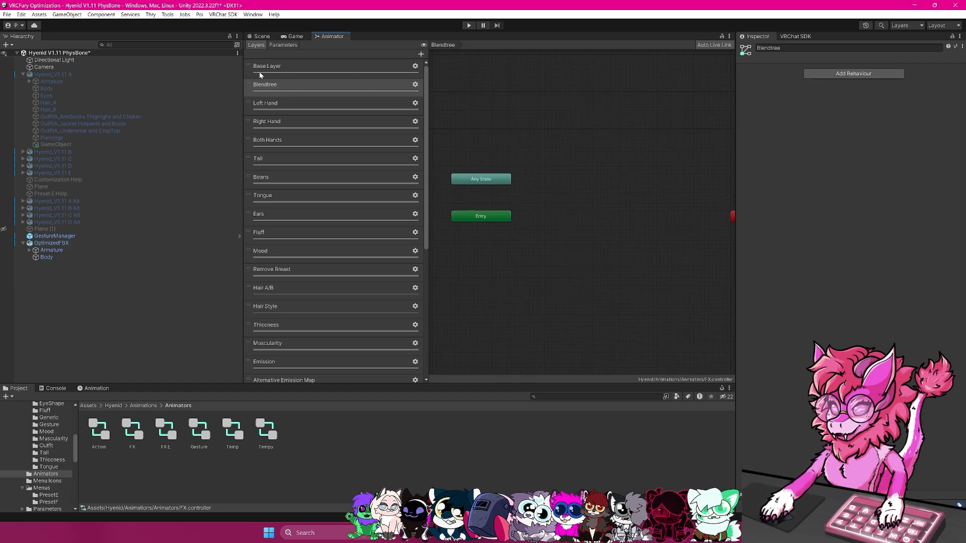
click(280, 46)
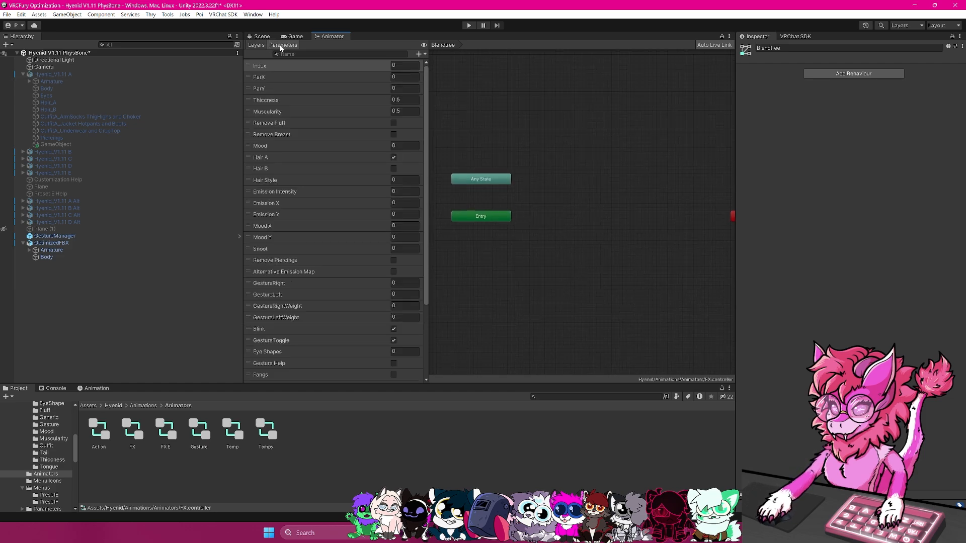
click(420, 54)
click(435, 64)
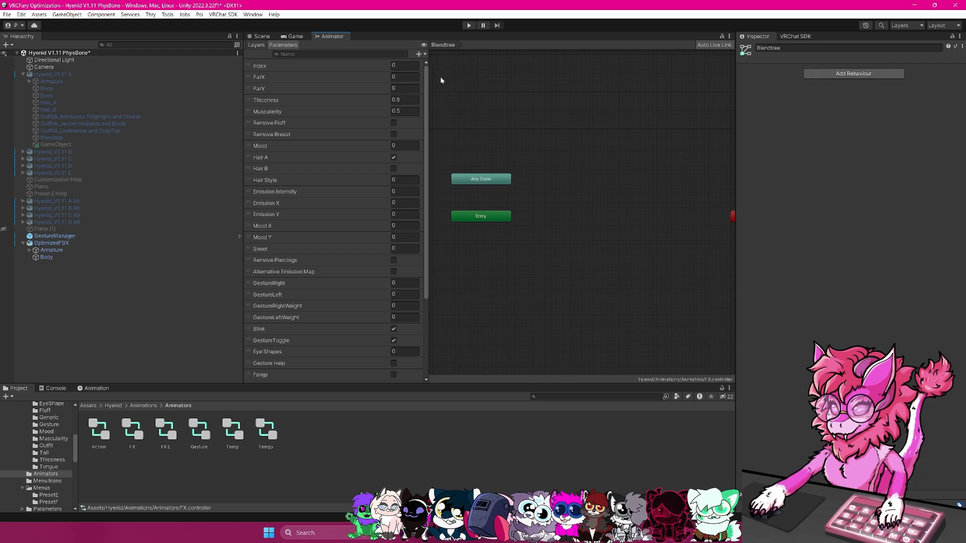
scroll(486, 152, down, 2)
scroll(363, 265, down, 4)
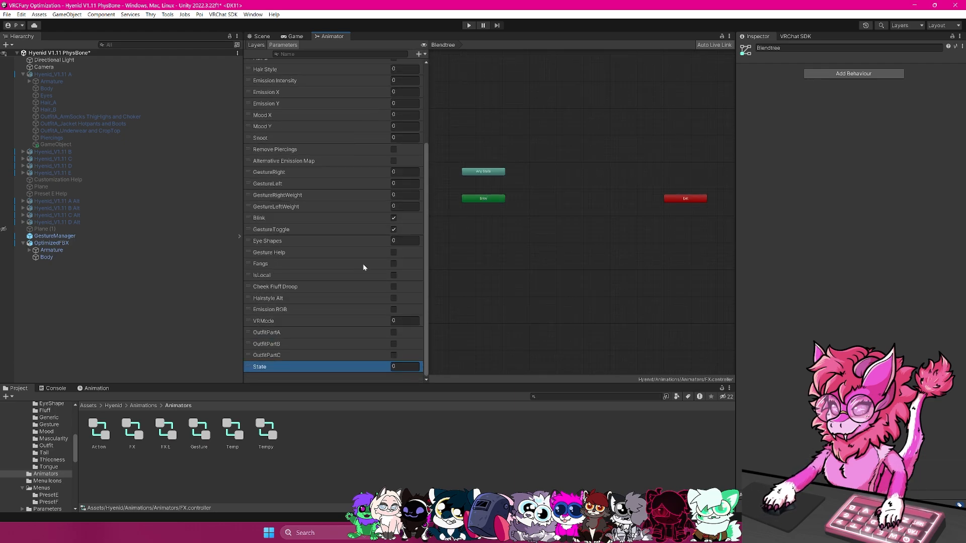
Delete the bool parameters OutfitPartA, OutfitPartC and OutfitPartB from the FX controller.
click(274, 356)
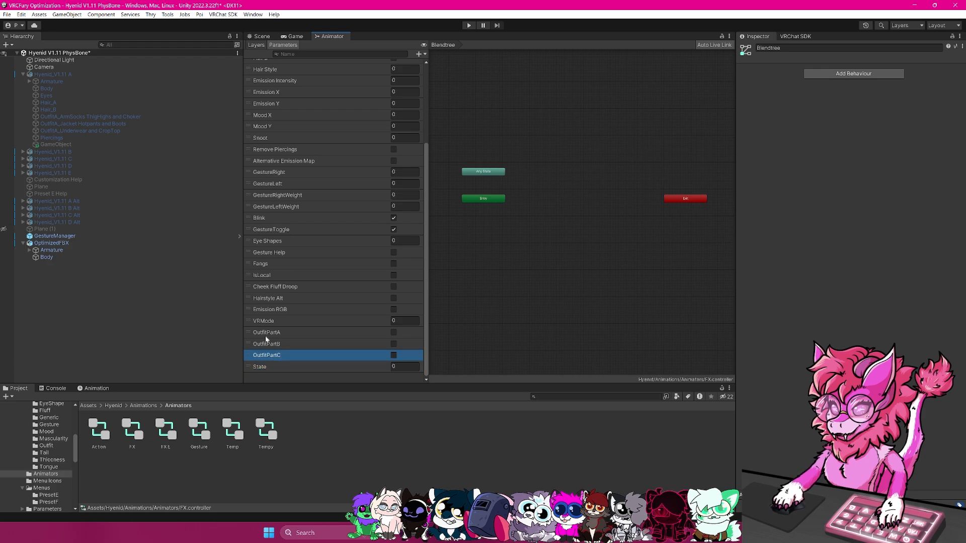
click(266, 333)
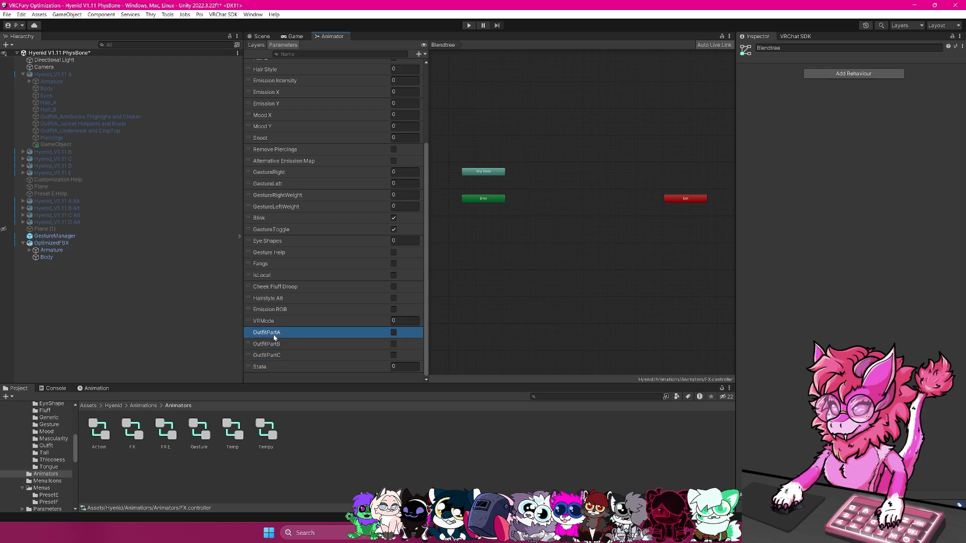
key(Delete)
click(510, 289)
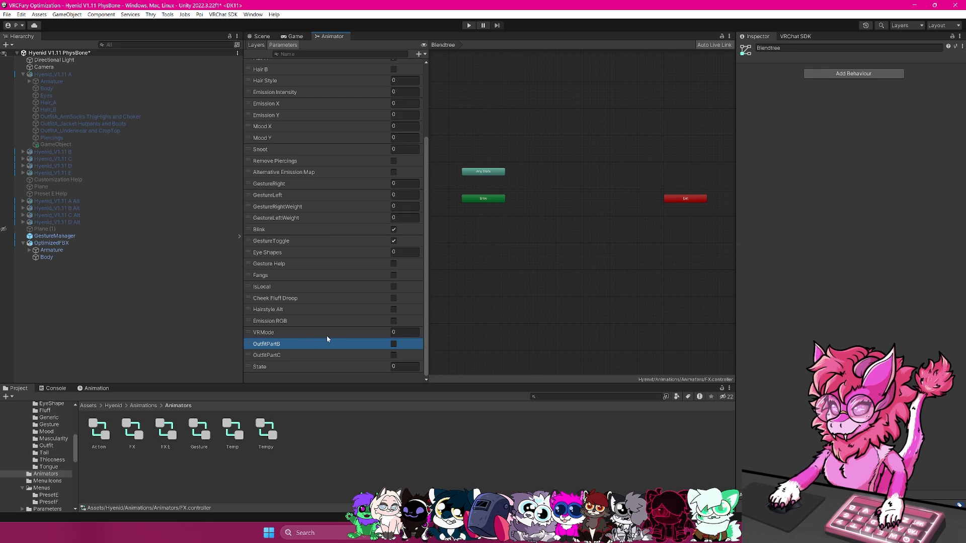
click(293, 354)
key(Delete)
click(498, 286)
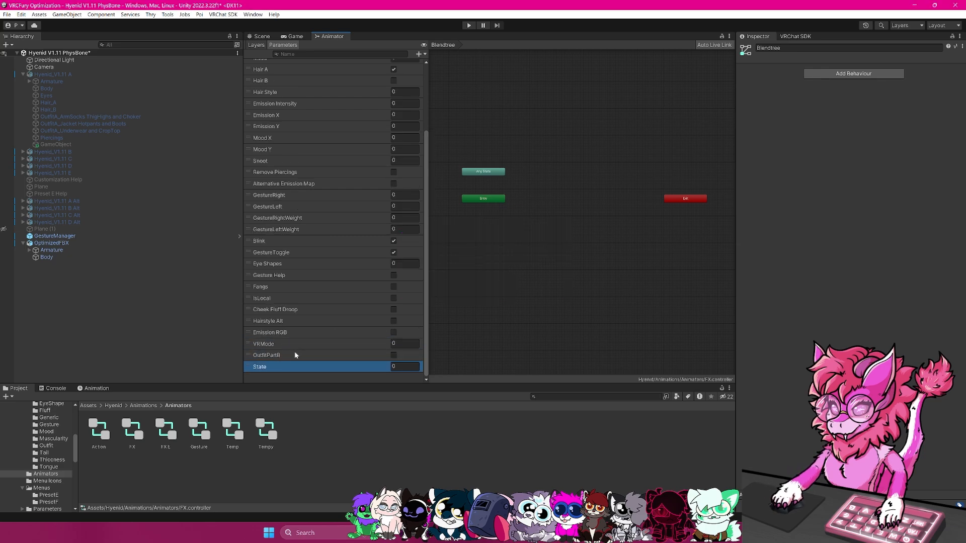
key(Delete)
click(500, 286)
scroll(305, 318, up, 1)
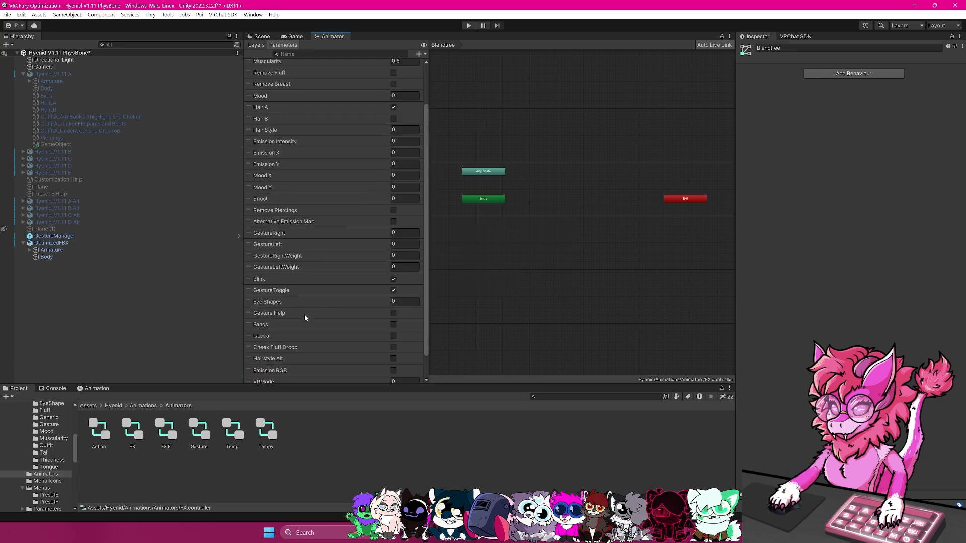
scroll(280, 299, up, 1)
scroll(271, 247, up, 1)
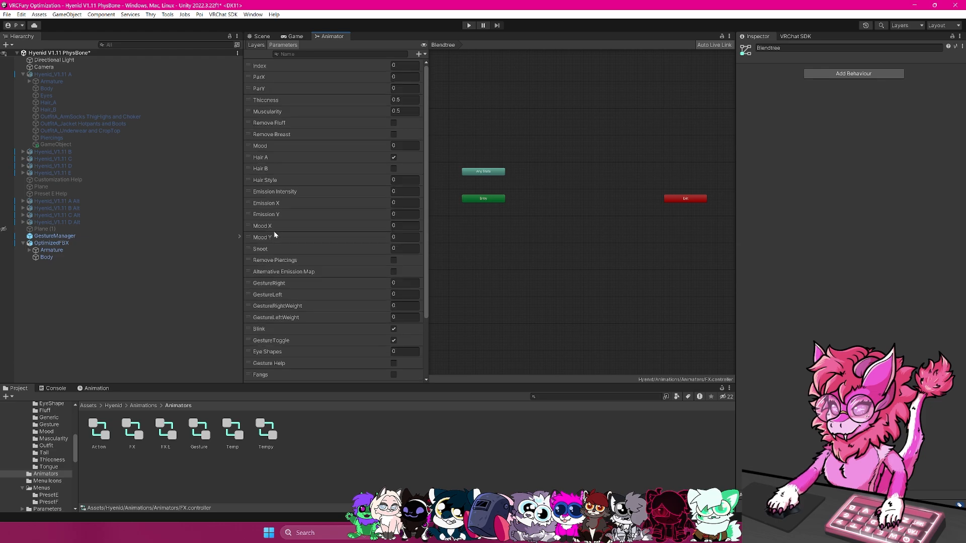
Delete the parameters Hair A, Hair B and Hair Style from the FX controller.
click(268, 168)
click(276, 158)
key(Delete)
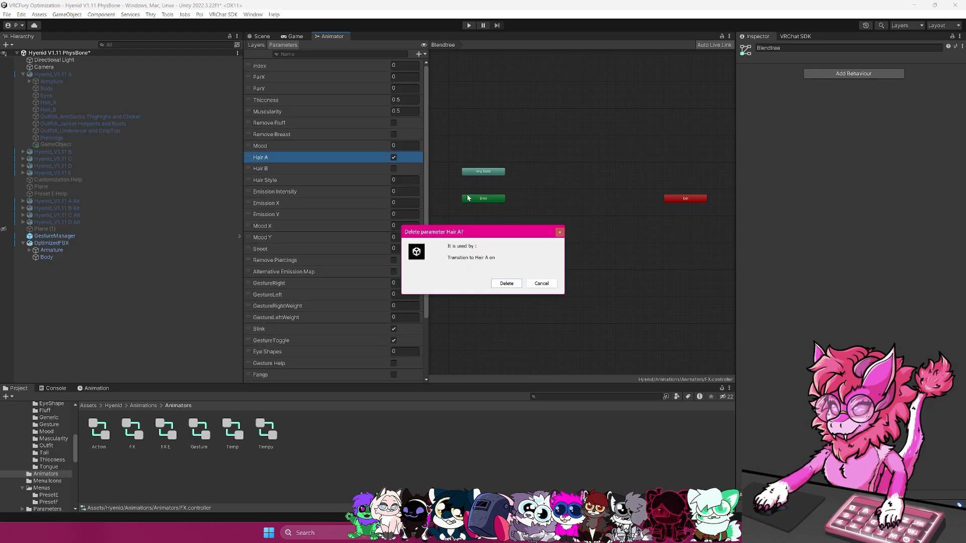
click(506, 284)
click(274, 169)
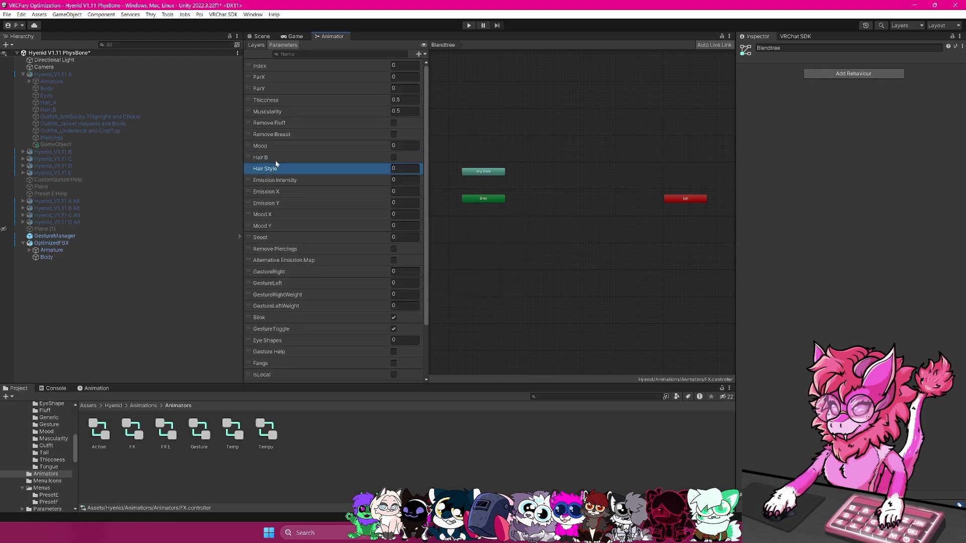
click(274, 157)
key(Delete)
click(507, 284)
click(302, 146)
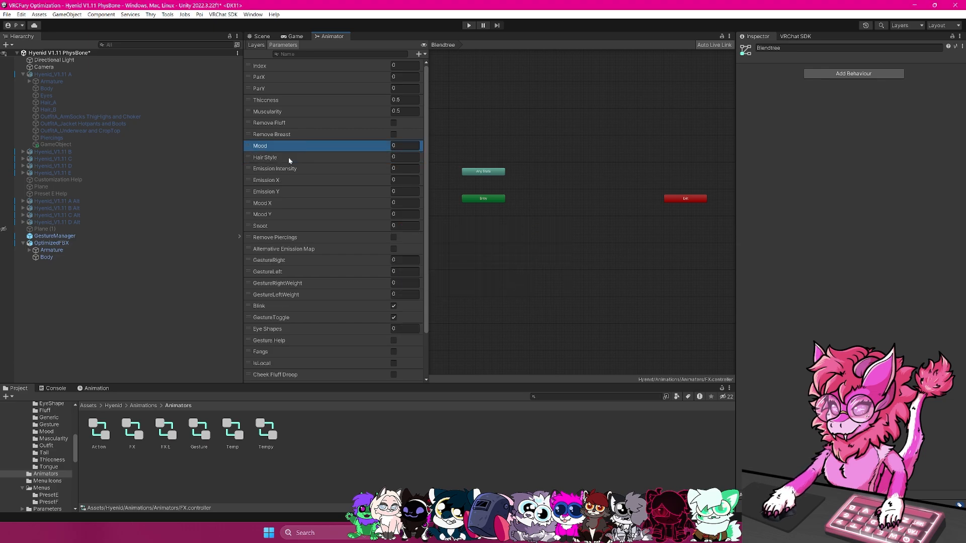
click(289, 157)
key(Delete)
click(507, 282)
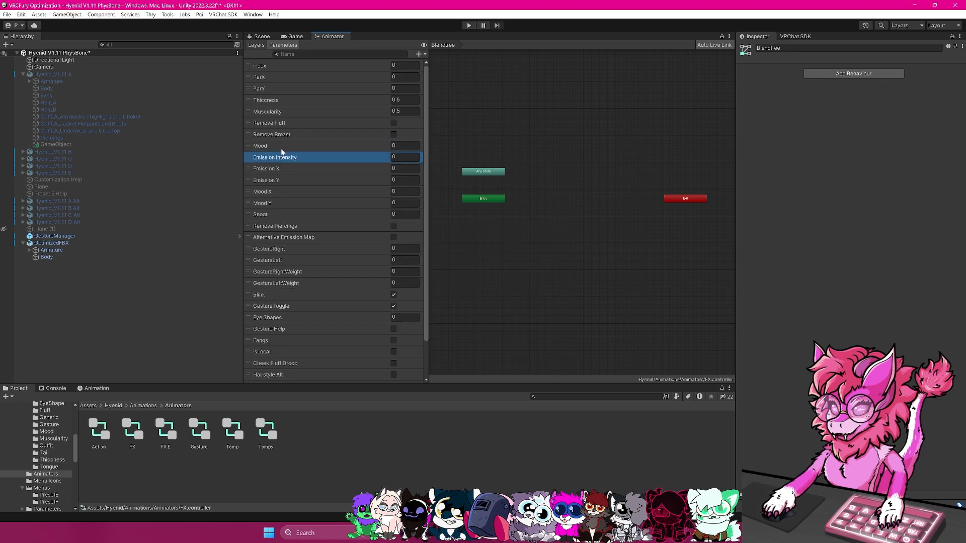
click(275, 136)
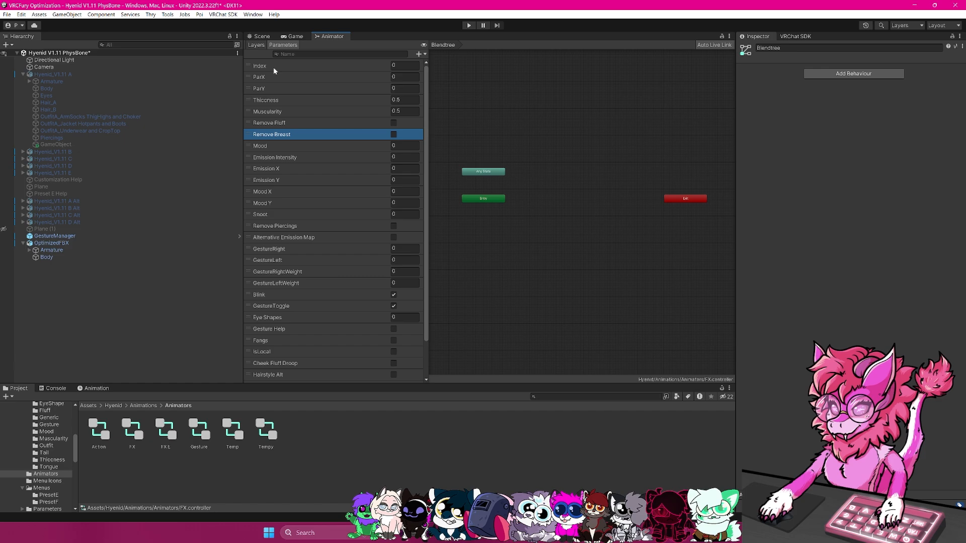
Set the weight of the Alternative Emission Map layer to 0.
click(257, 46)
scroll(310, 192, down, 5)
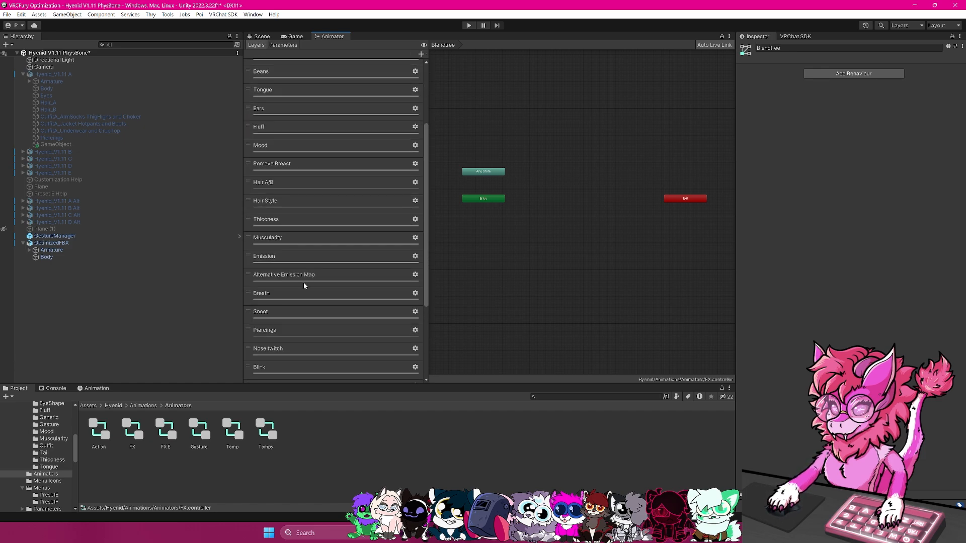
click(415, 275)
click(415, 274)
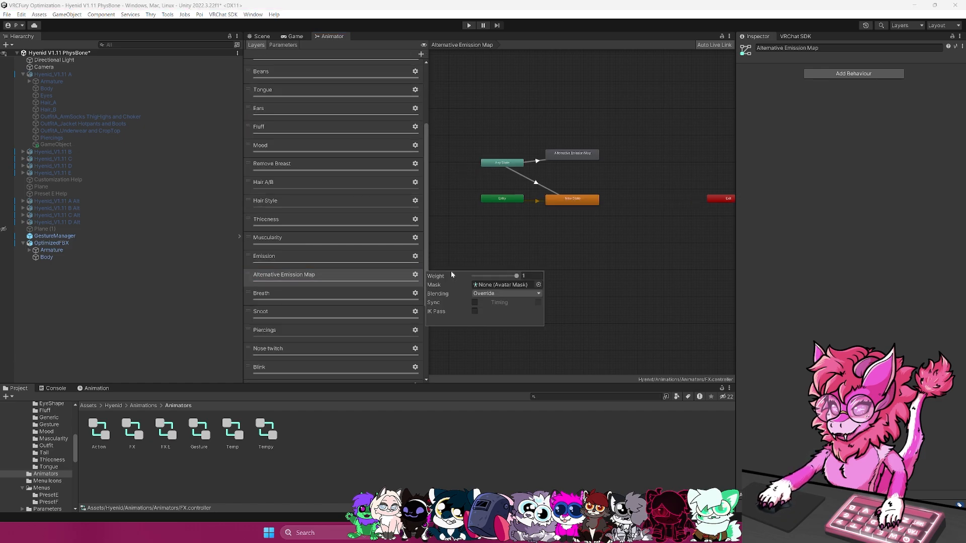
scroll(402, 273, up, 5)
scroll(340, 320, down, 2)
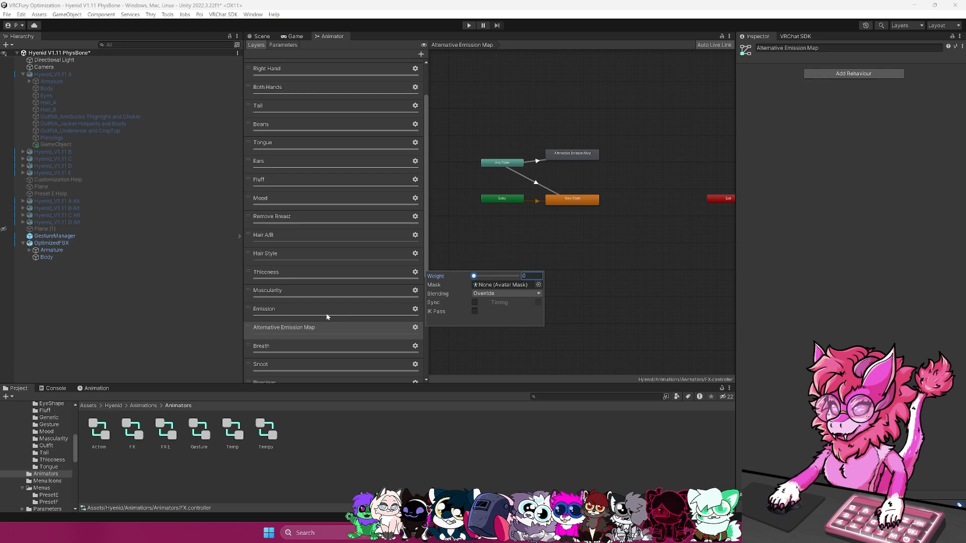
scroll(322, 322, down, 1)
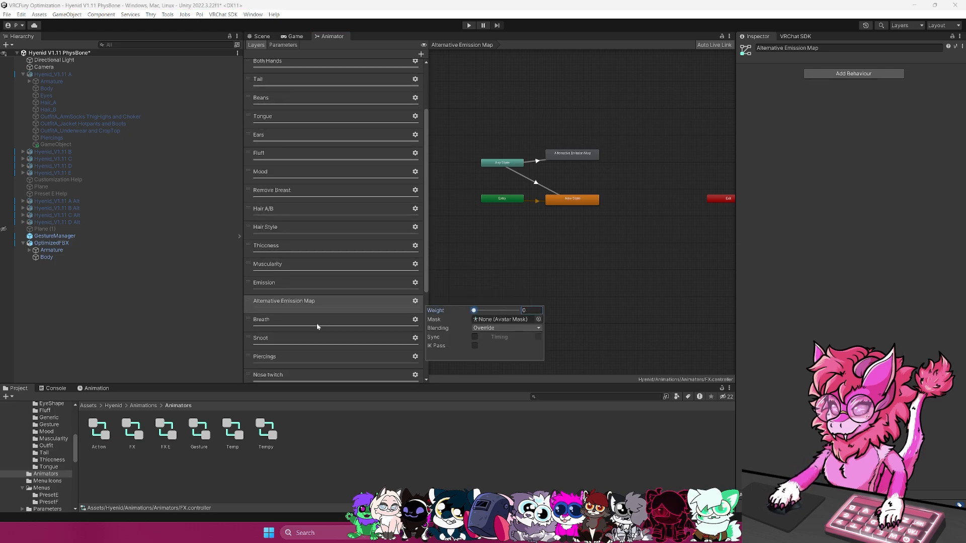
click(317, 327)
Create a state from a new blend tree in the Blendtree layer and place it beside the Entry node.
scroll(289, 200, up, 2)
click(288, 272)
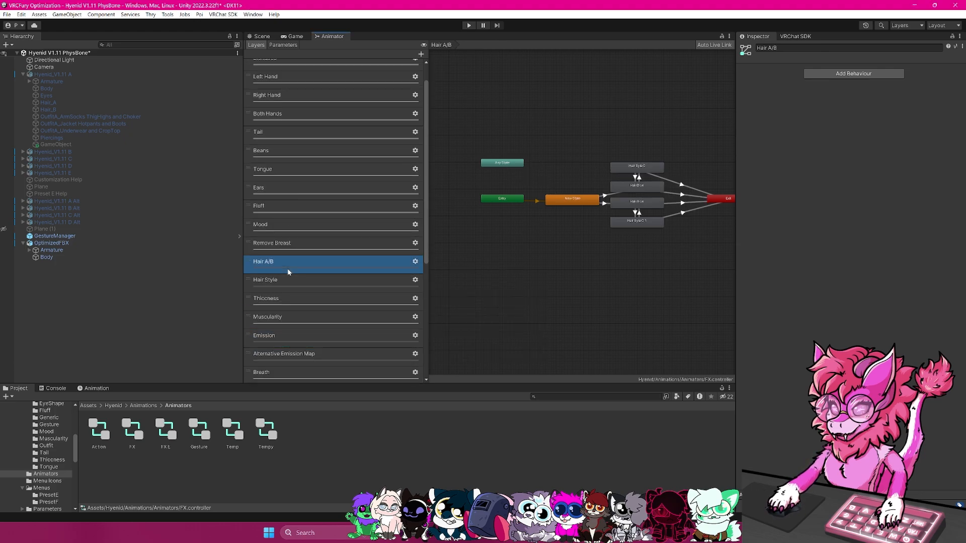
click(285, 281)
scroll(279, 191, up, 2)
click(295, 96)
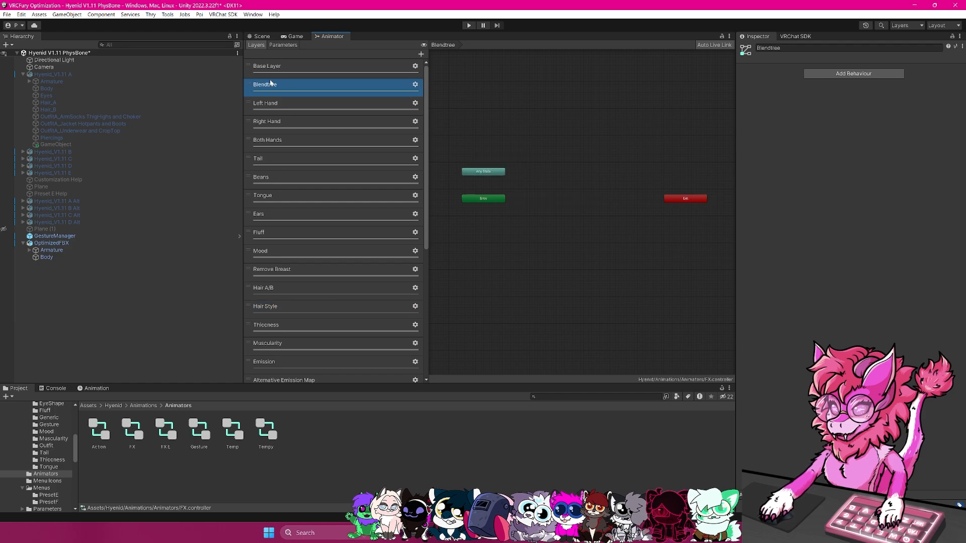
right_click(533, 220)
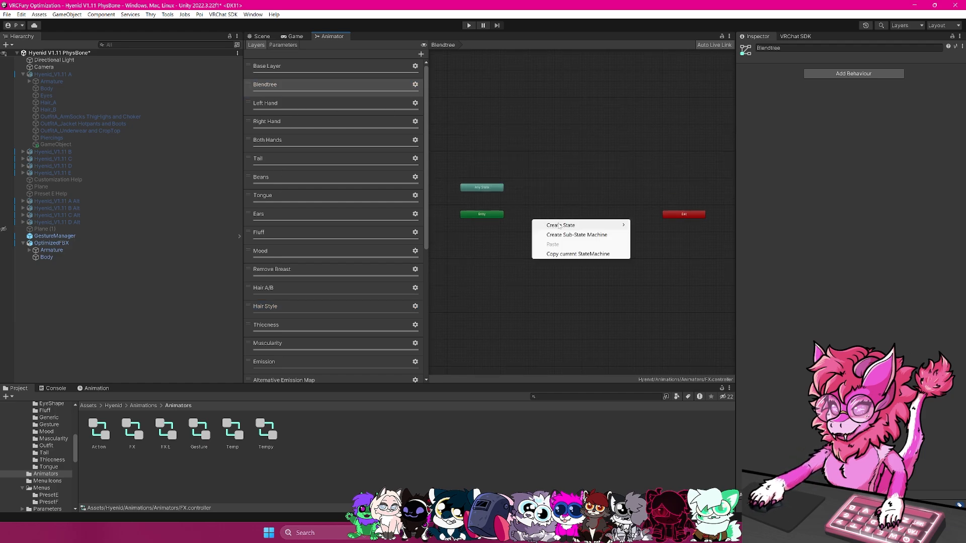
mouse_move(550, 226)
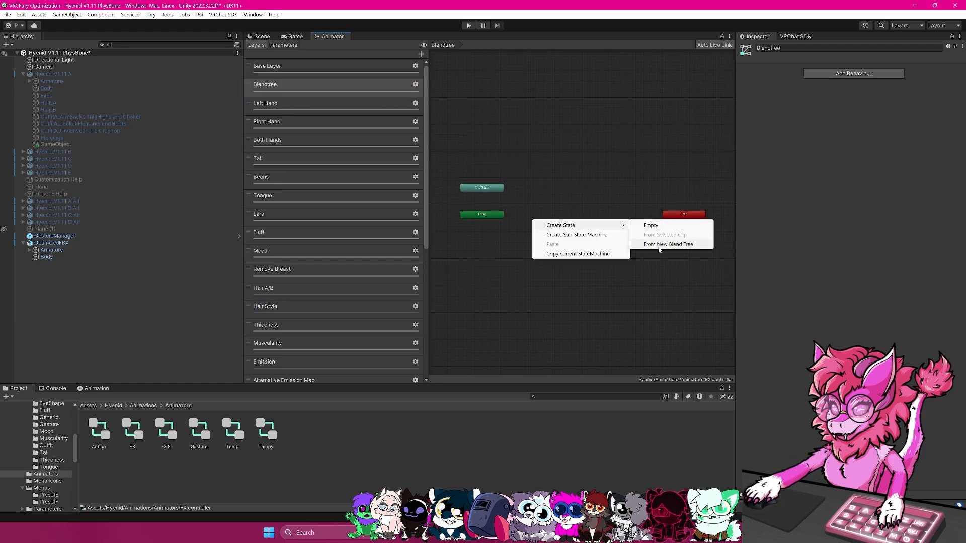
click(655, 245)
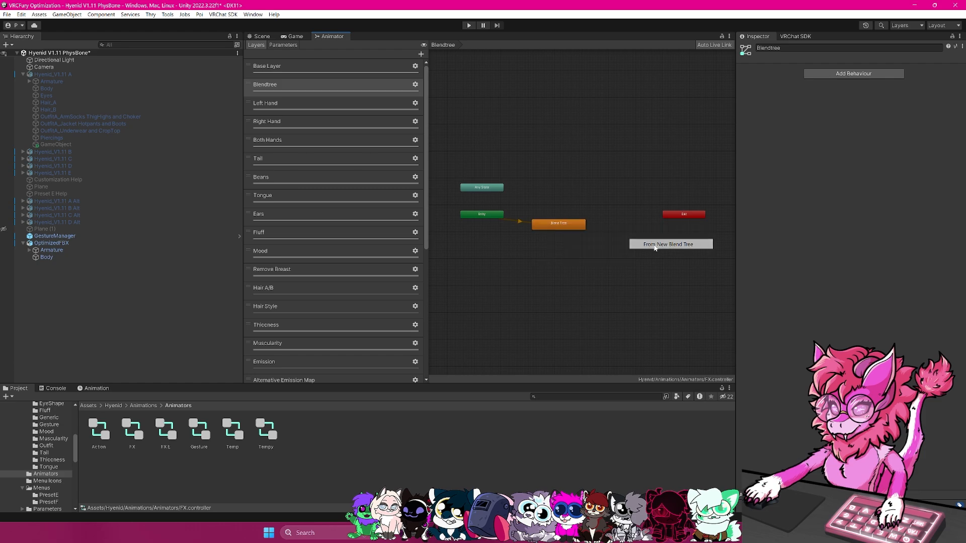
click(563, 217)
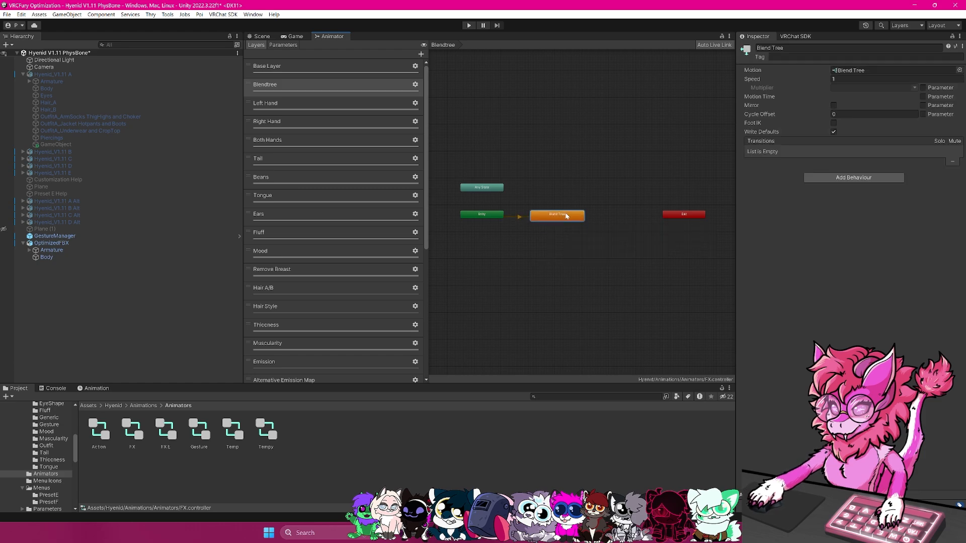
Open the new blend tree and set its blend type to 1D and its parameter to State.
double_click(567, 216)
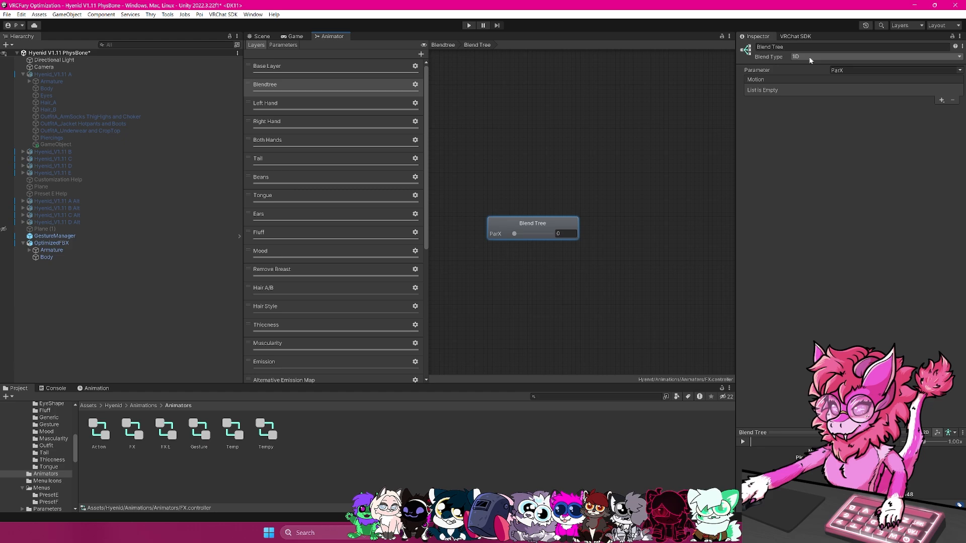
click(810, 59)
click(821, 67)
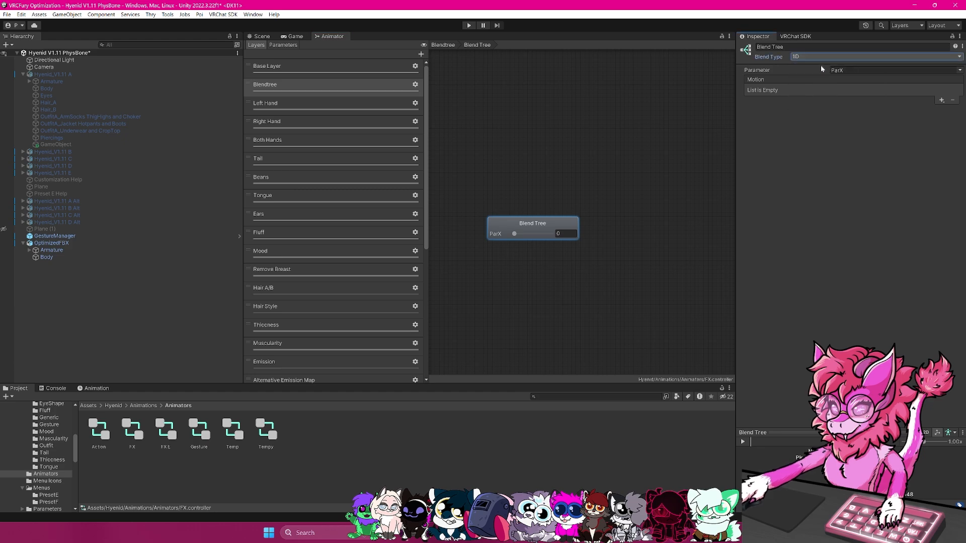
click(960, 71)
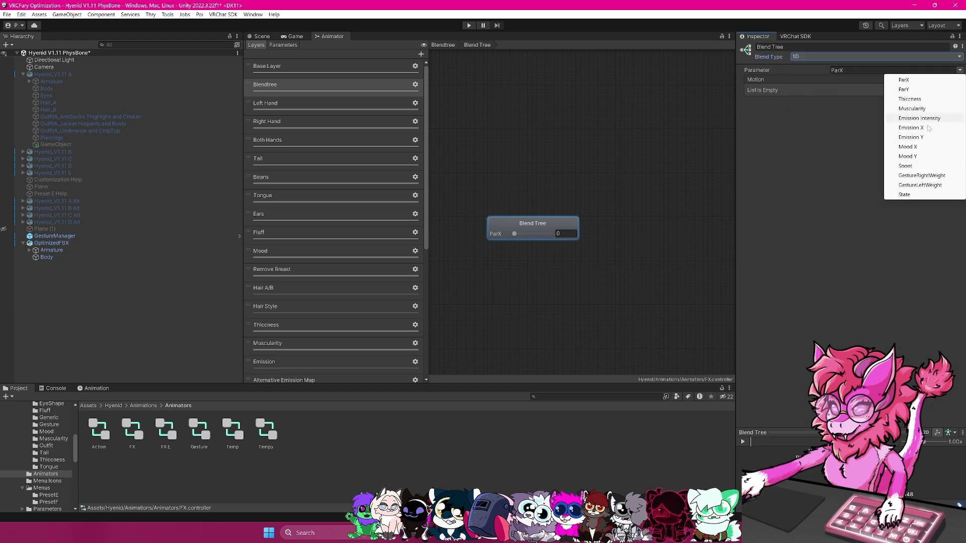
click(921, 195)
scroll(628, 222, down, 4)
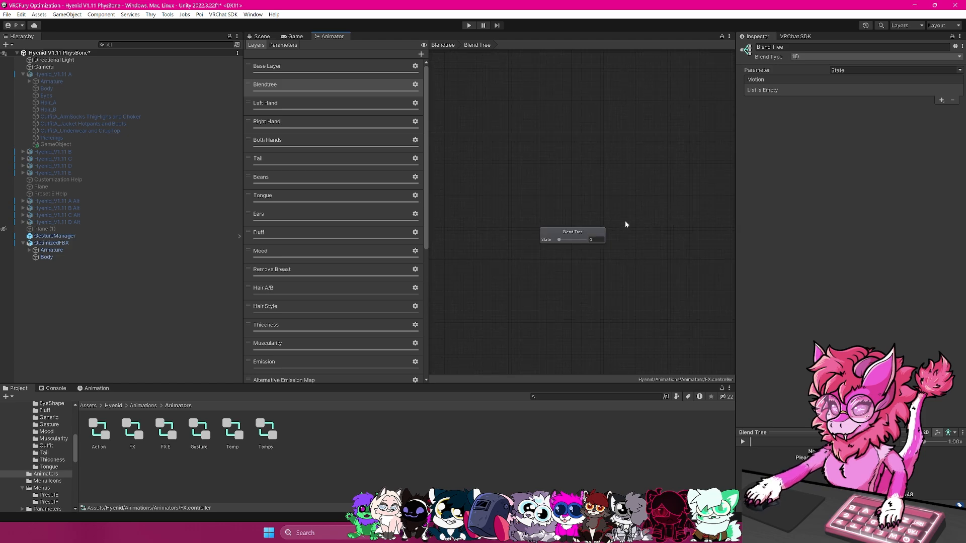
scroll(577, 241, up, 2)
click(526, 246)
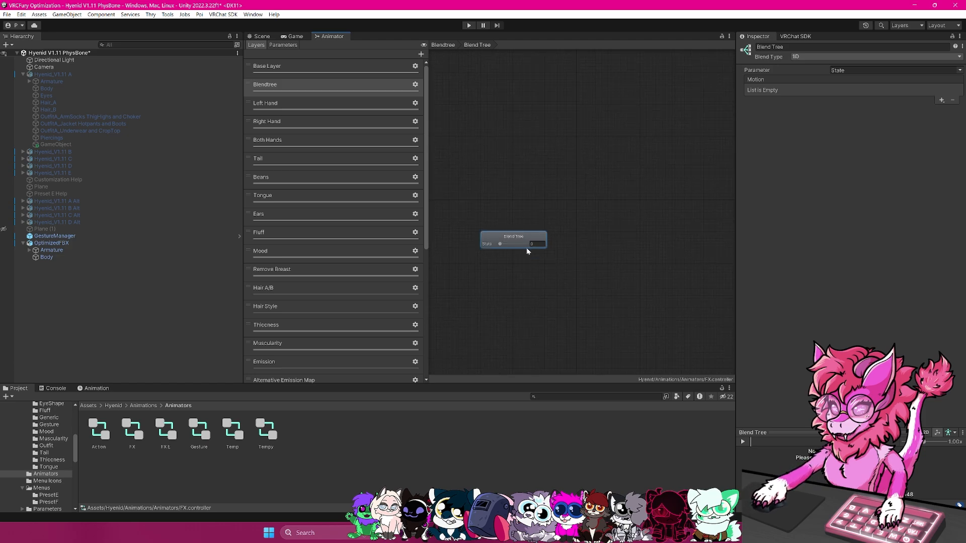
click(257, 200)
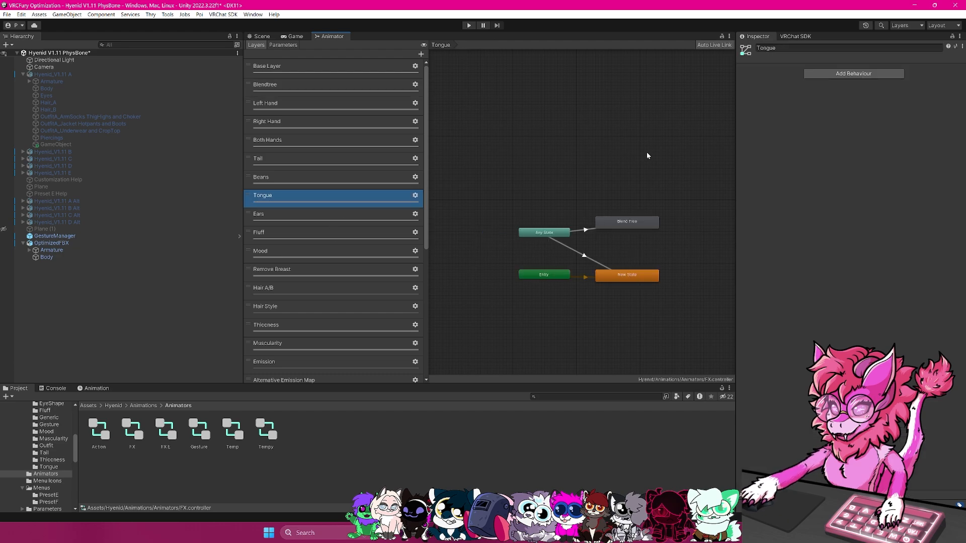
click(288, 84)
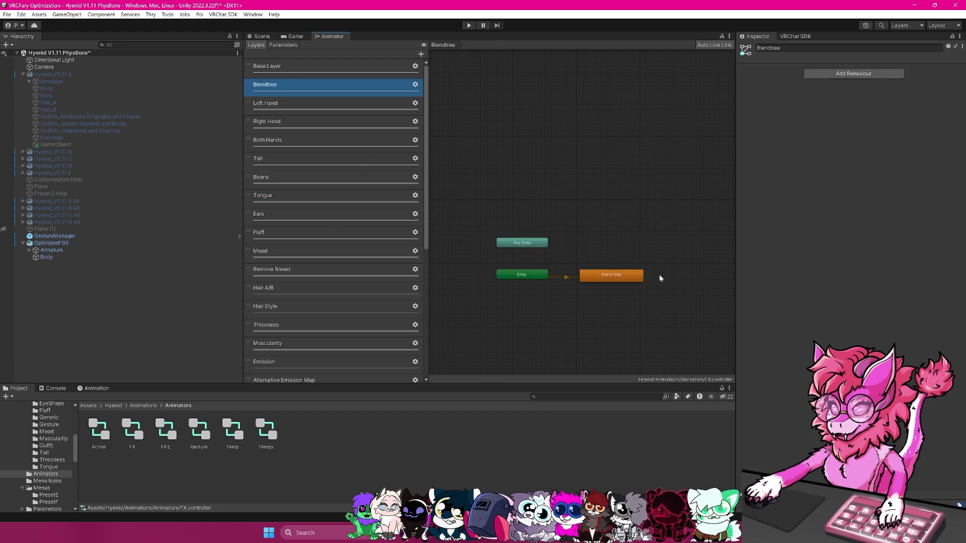
middle_drag(660, 276, 582, 245)
click(534, 246)
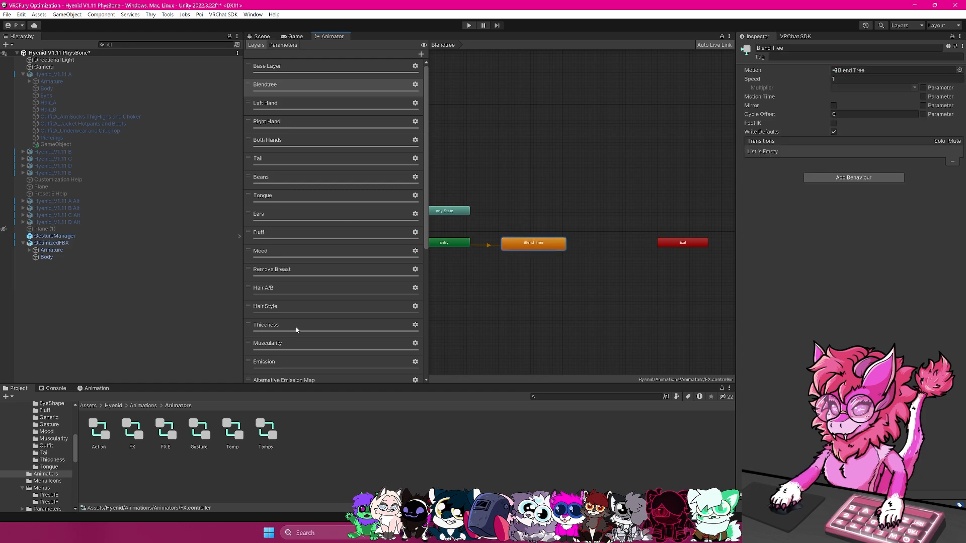
middle_drag(576, 221, 520, 252)
click(525, 253)
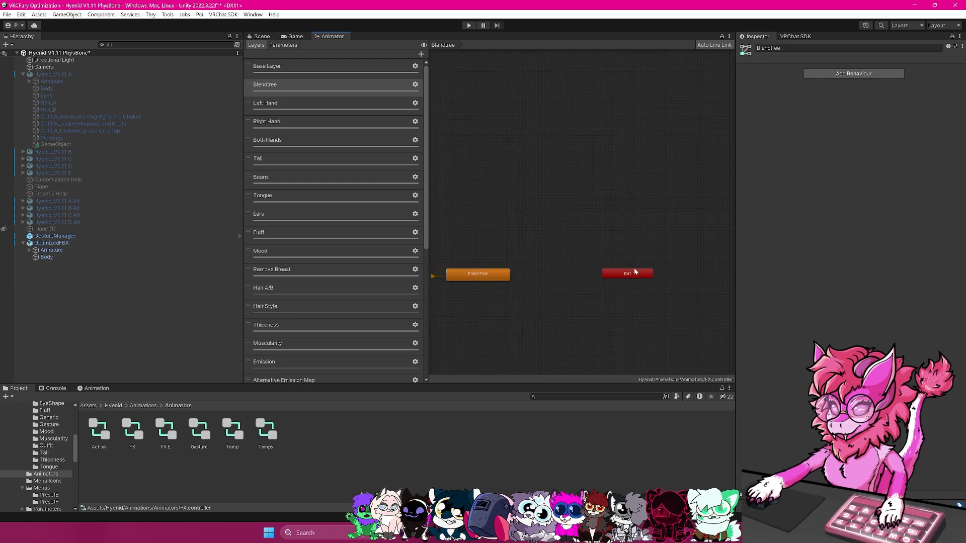
Add a child blend tree to the Blendtree layer's root blend tree and name it Hair.
double_click(474, 272)
middle_drag(621, 246, 566, 249)
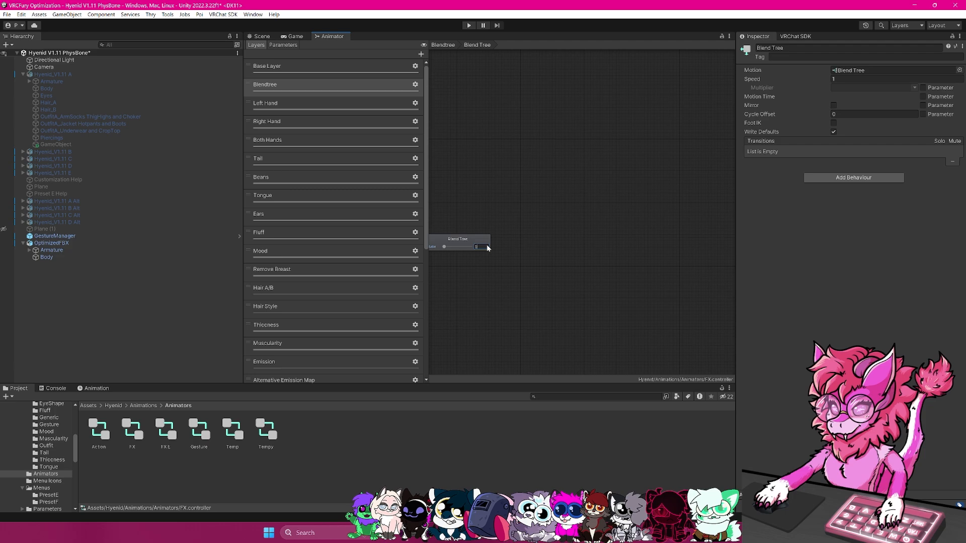
click(432, 245)
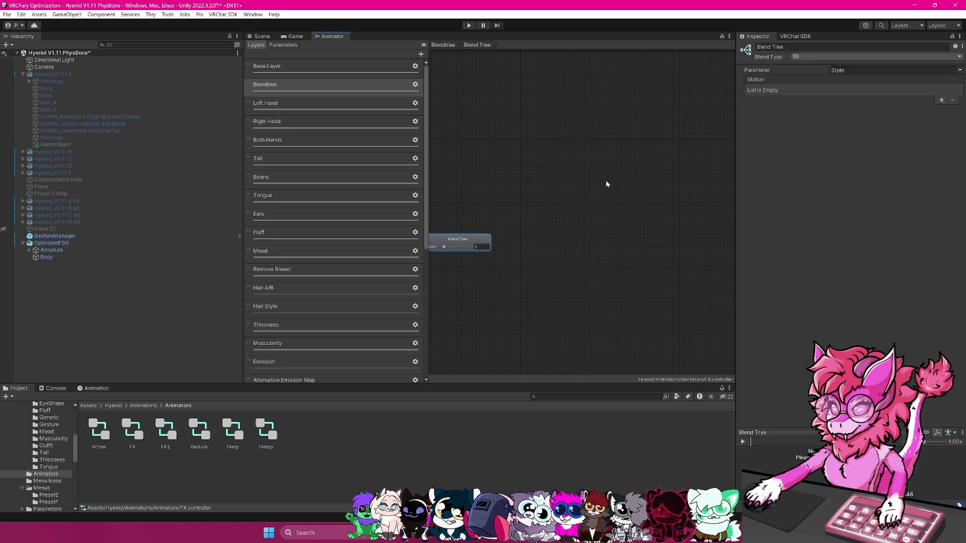
click(942, 100)
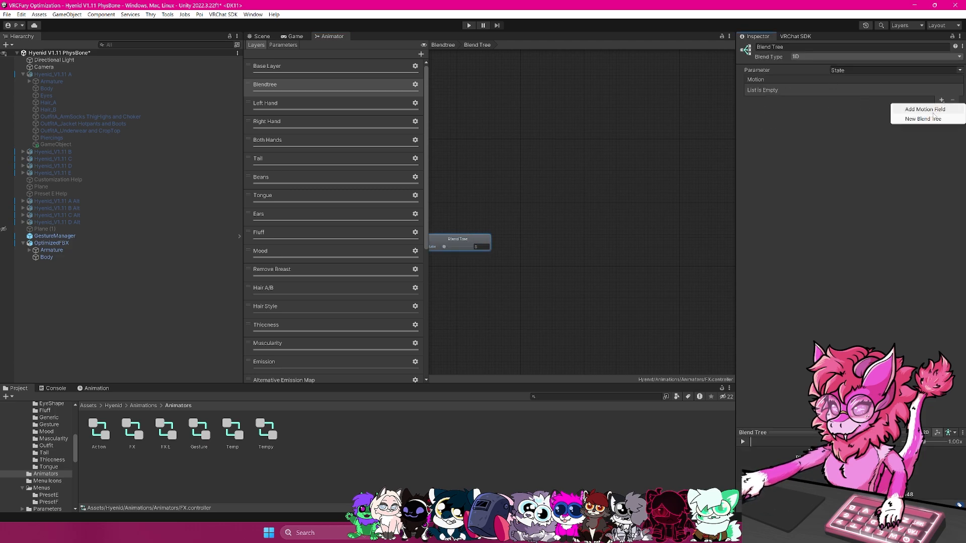
click(949, 119)
click(562, 246)
click(825, 47)
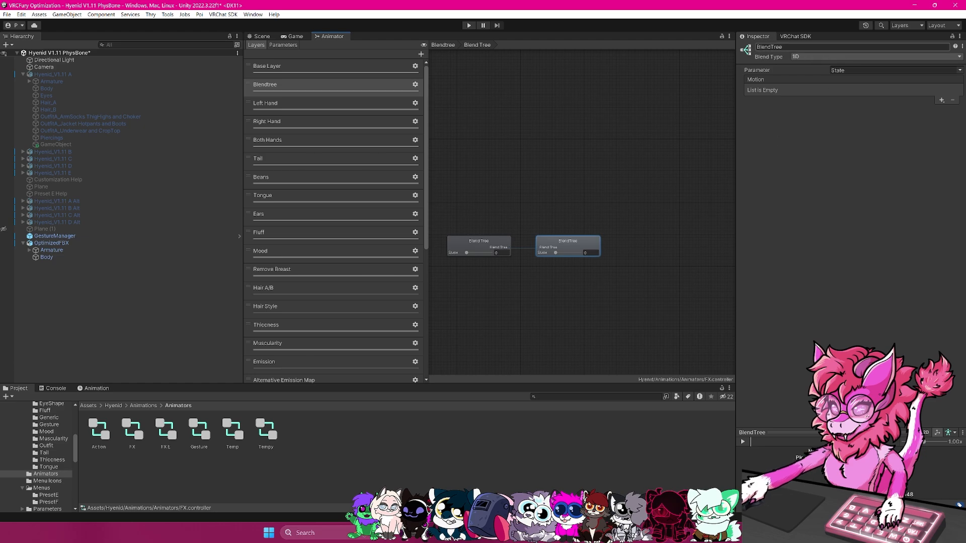
text(Hair)
key(Return)
click(558, 243)
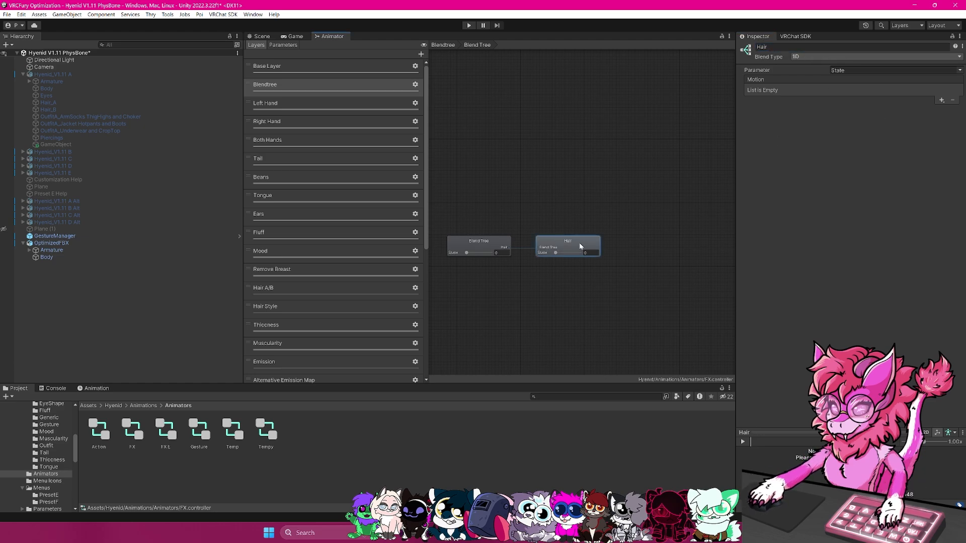
click(644, 204)
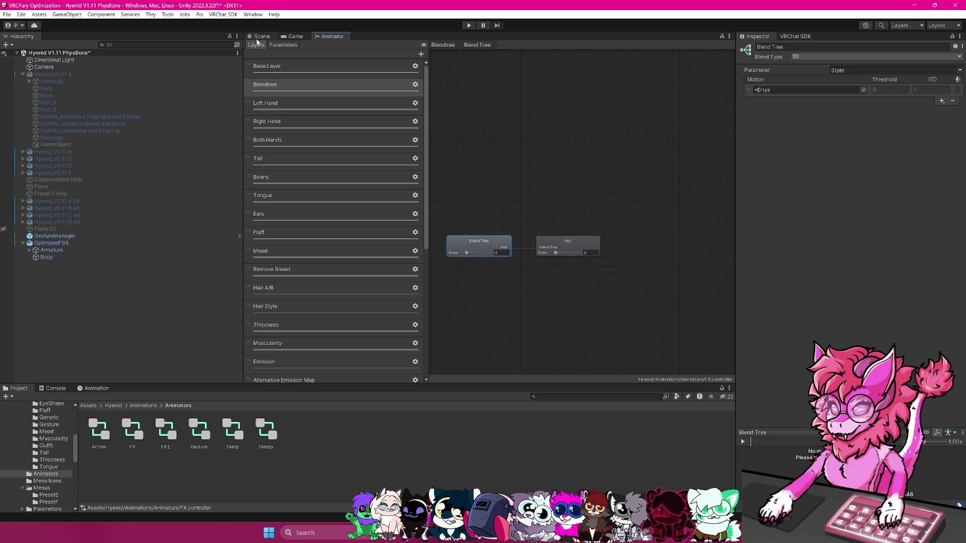
Inspect the OptimizedFBX avatar's playable layers and locate its assigned FX controller in the project.
click(259, 36)
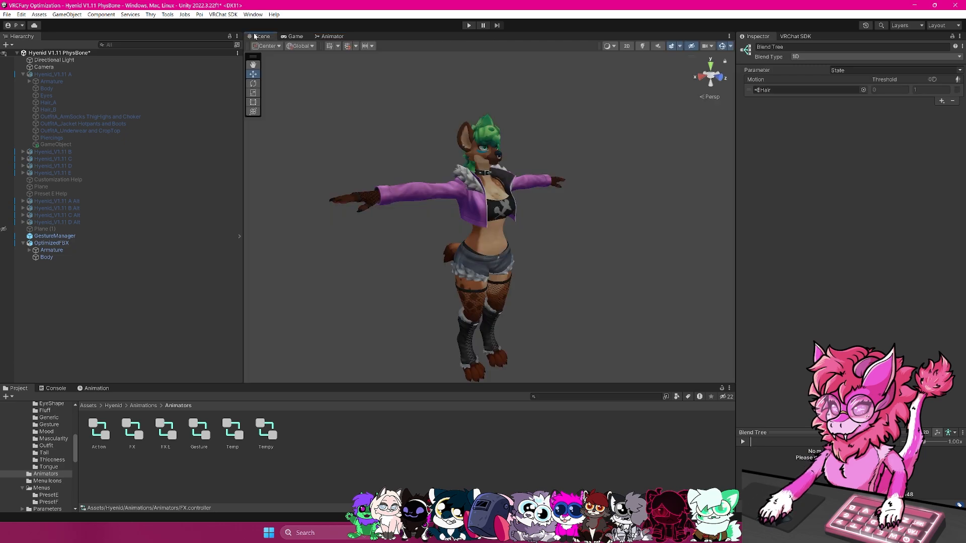
click(51, 243)
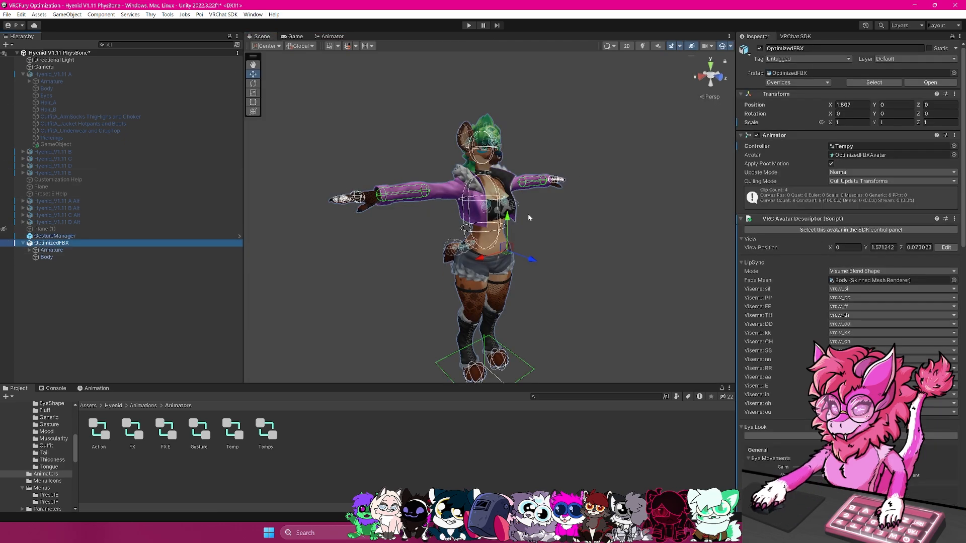
scroll(529, 218, down, 2)
click(624, 241)
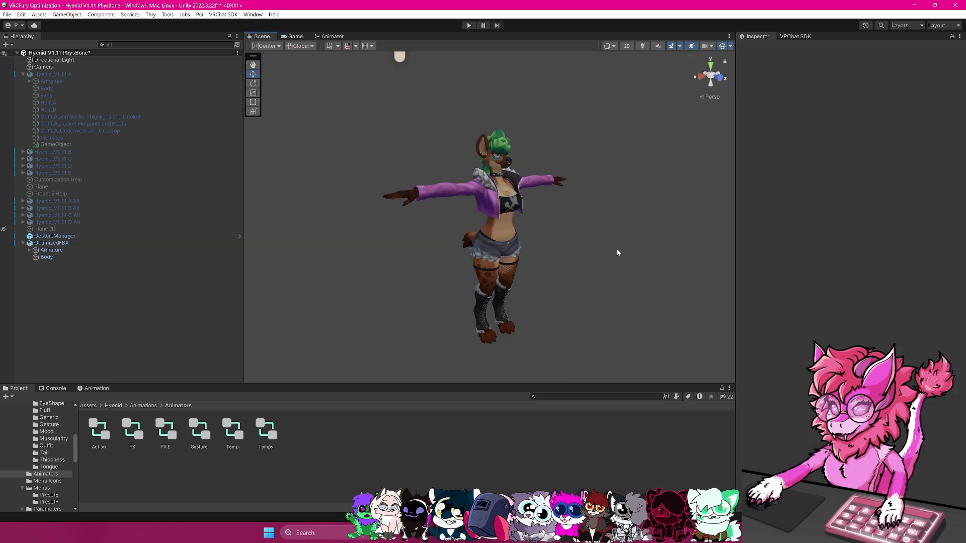
click(51, 243)
scroll(817, 270, down, 10)
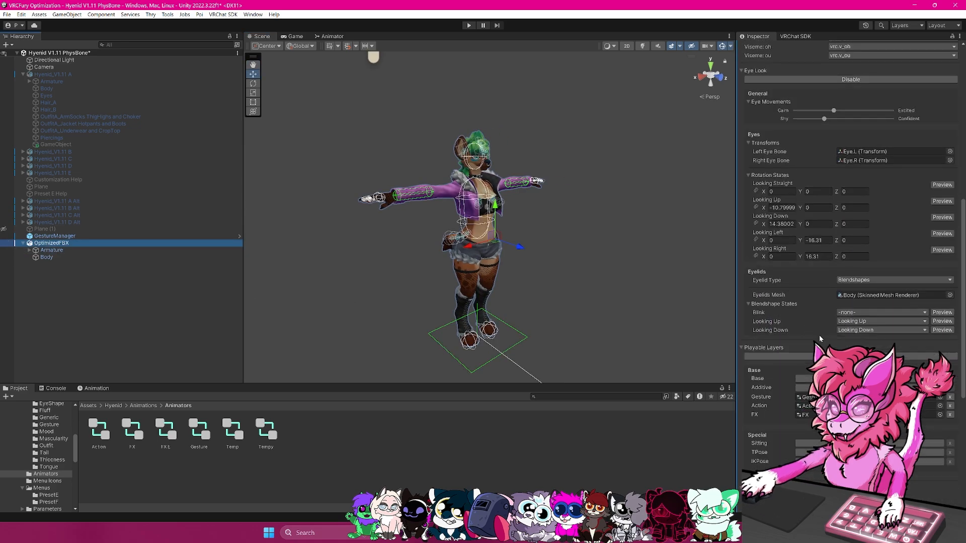
scroll(821, 338, down, 3)
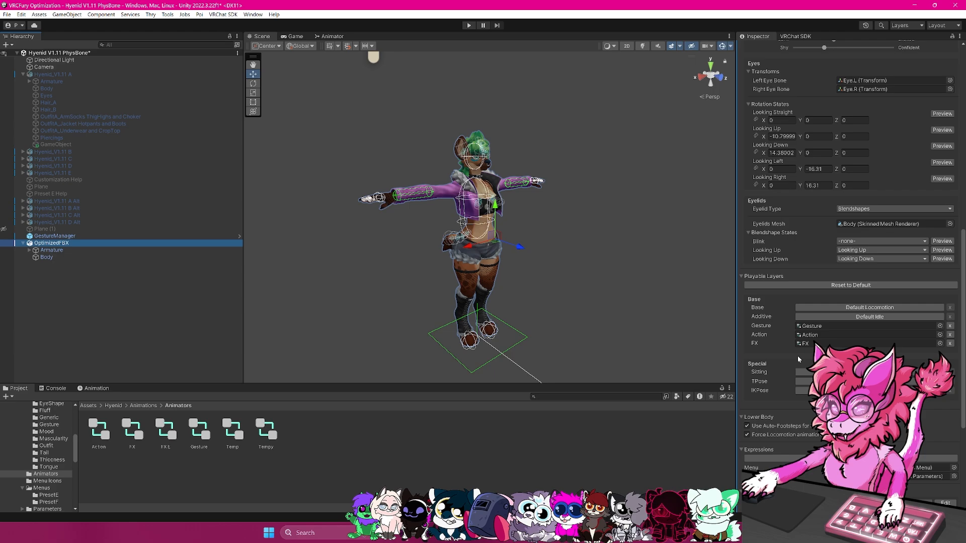
click(805, 343)
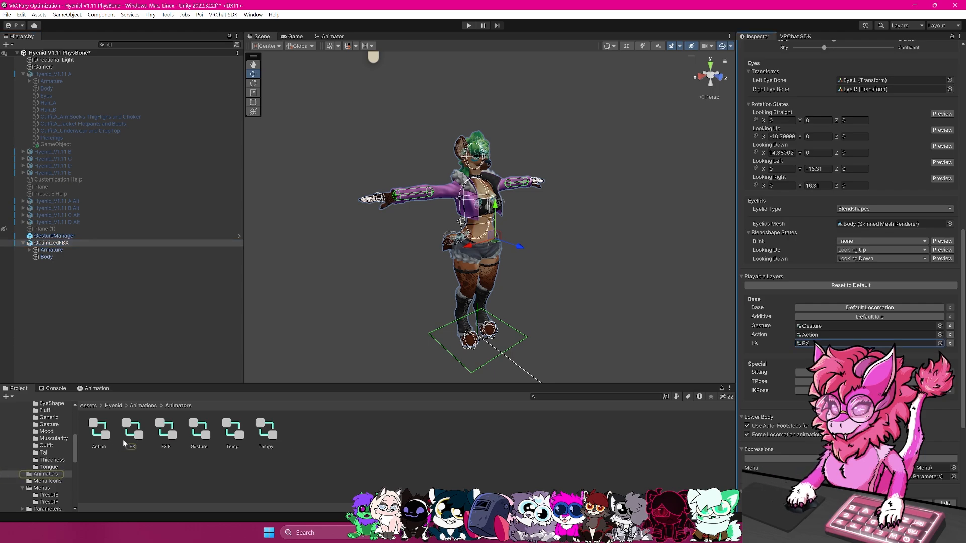
Delete the Temp and Tempy animator controllers from the Animators folder.
click(232, 430)
key(Delete)
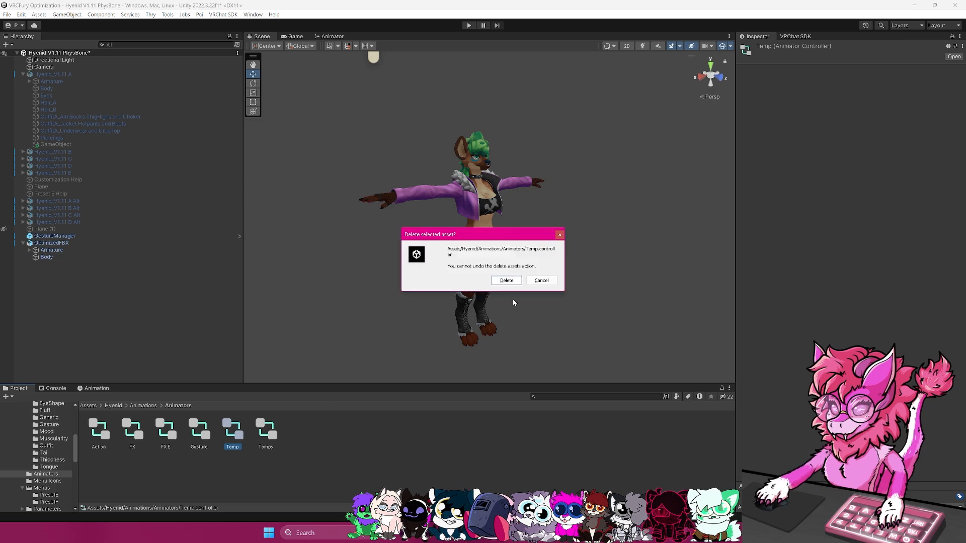
click(507, 280)
key(Delete)
click(505, 280)
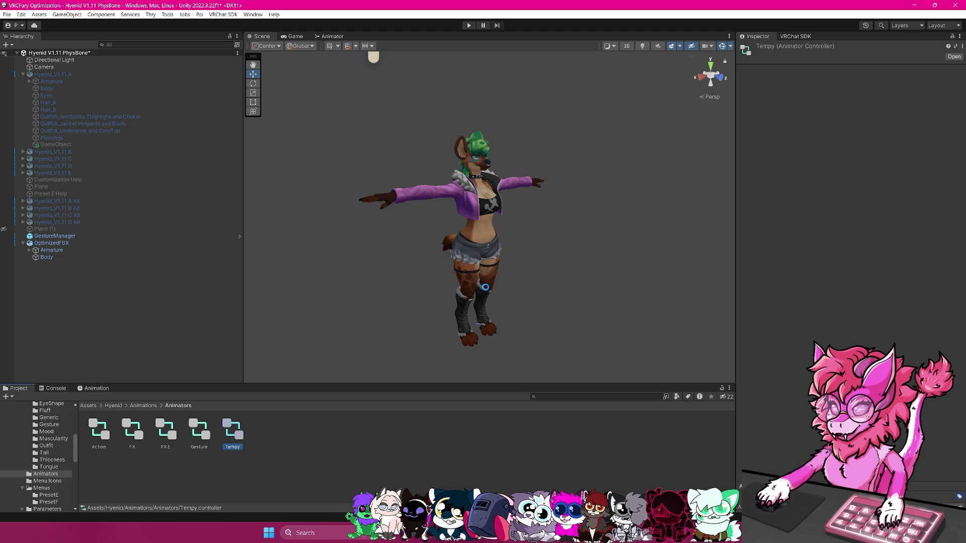
Create a new animator controller in the Animators folder and name it Temp.
right_click(227, 430)
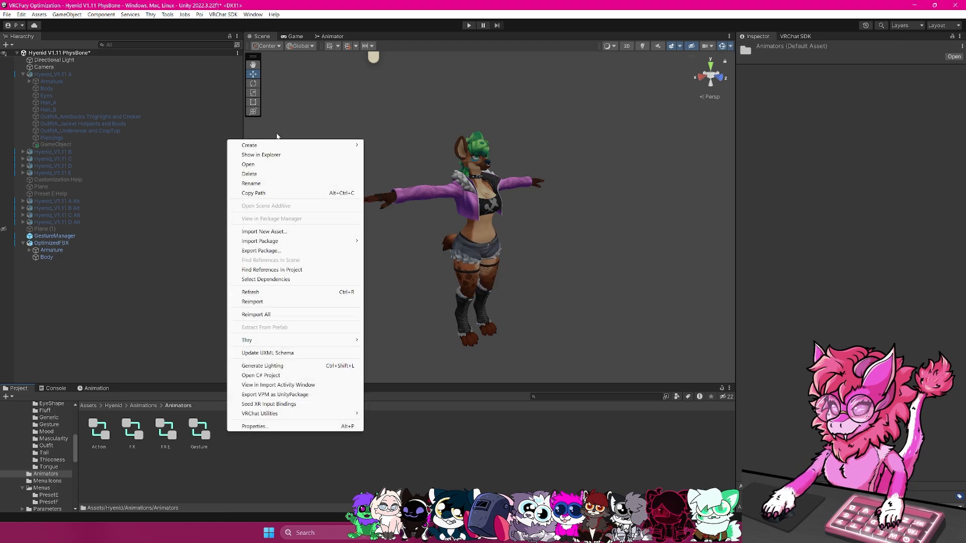
mouse_move(256, 146)
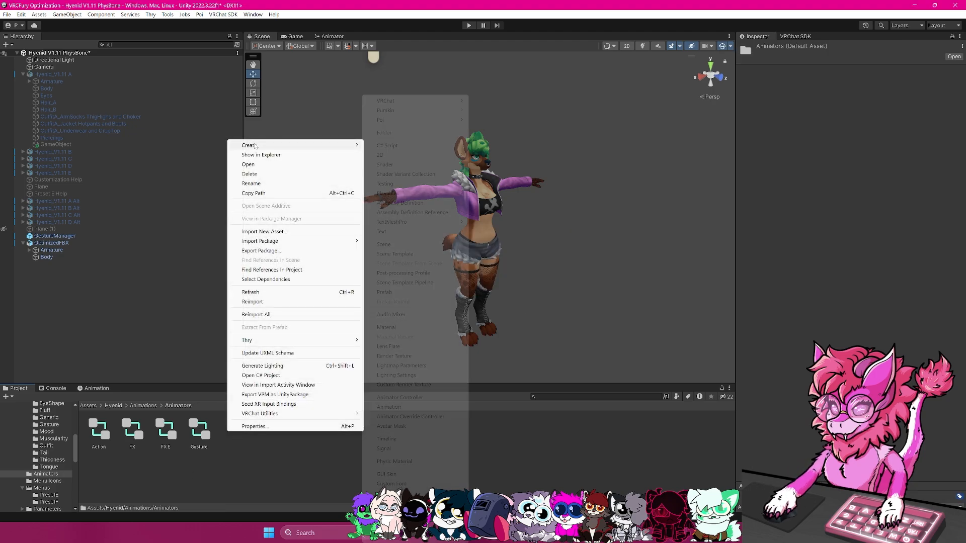
click(399, 398)
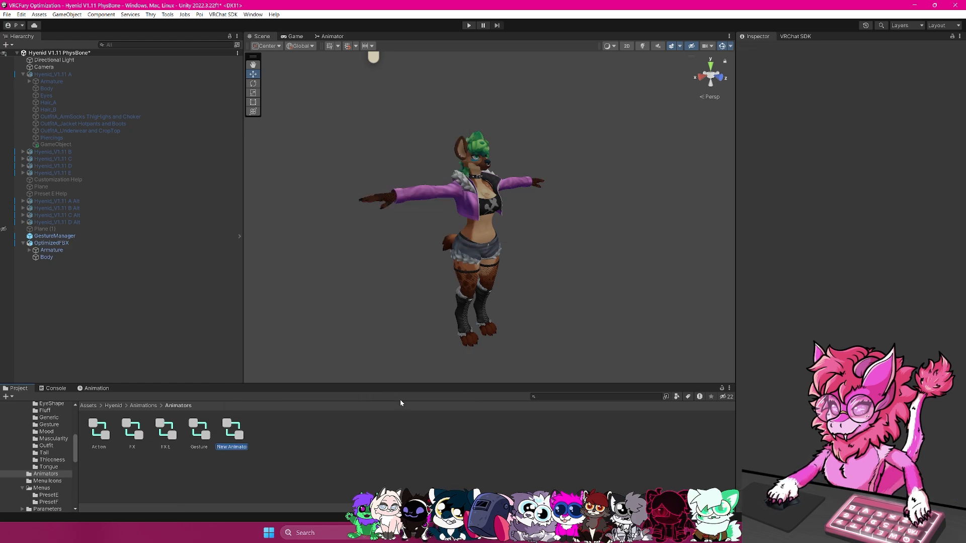
text(Tem)
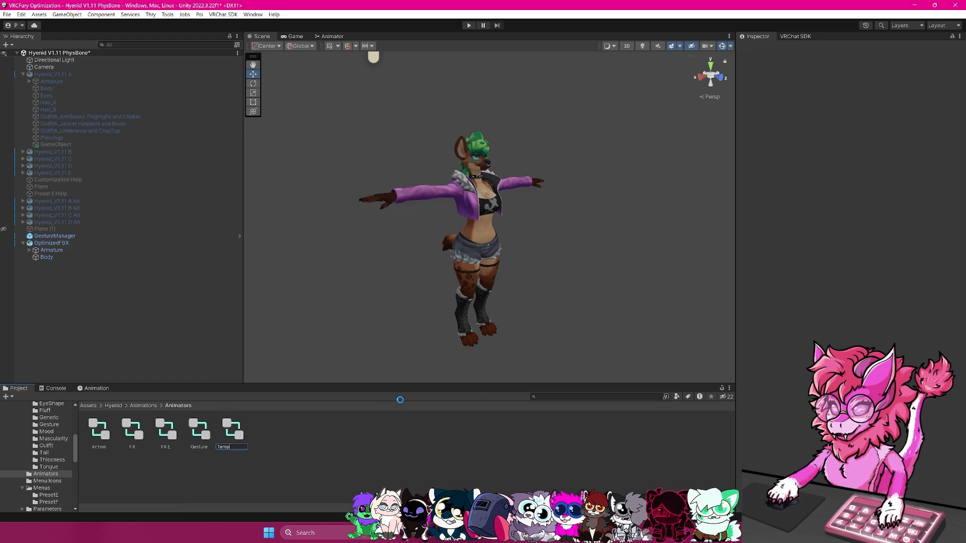
text(p)
key(Return)
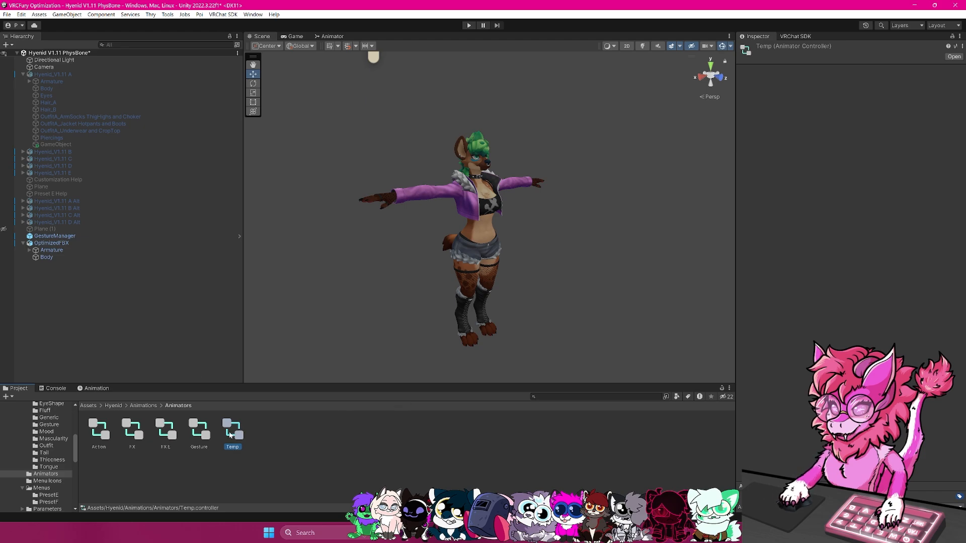
Assign the Temp controller to the Animator component of OptimizedFBX.
click(52, 243)
scroll(843, 297, down, 3)
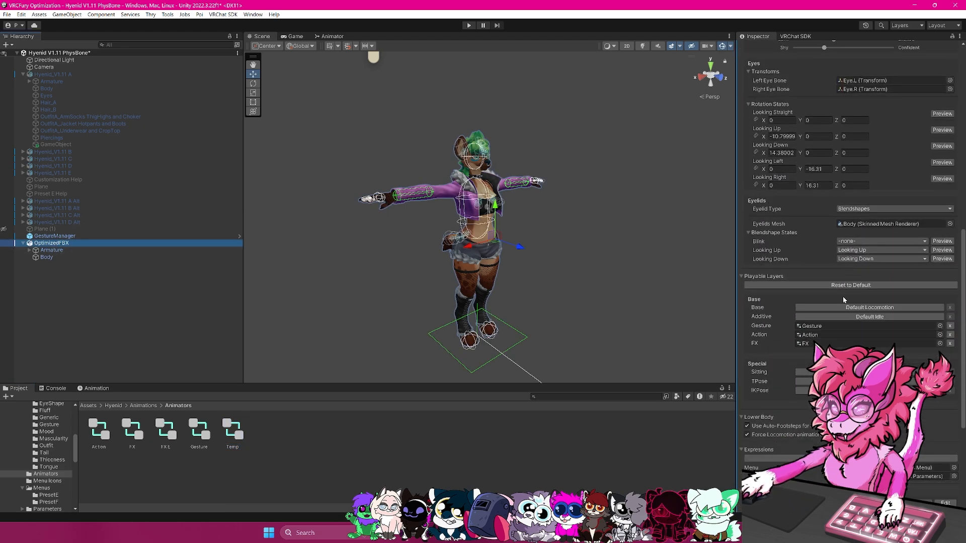
click(232, 432)
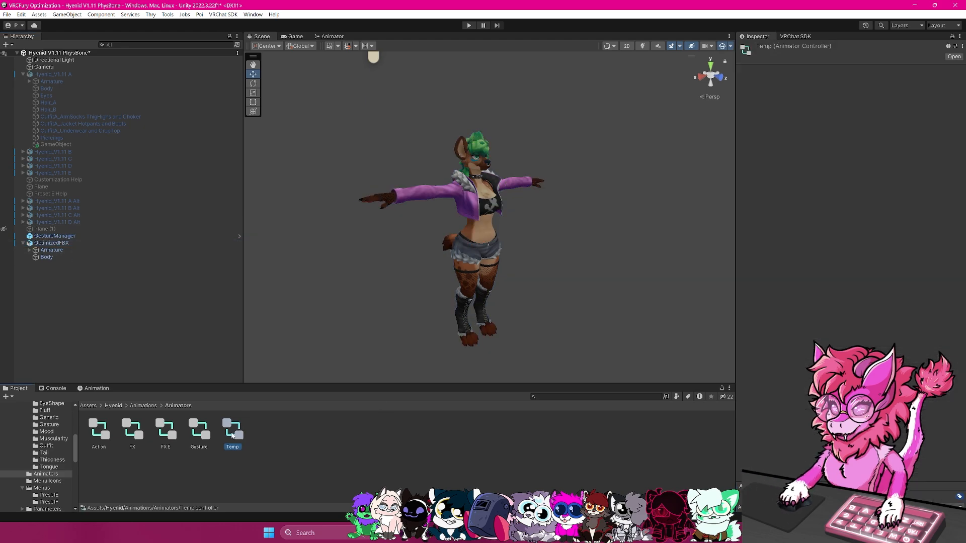
click(53, 243)
drag(242, 425, 843, 147)
click(320, 443)
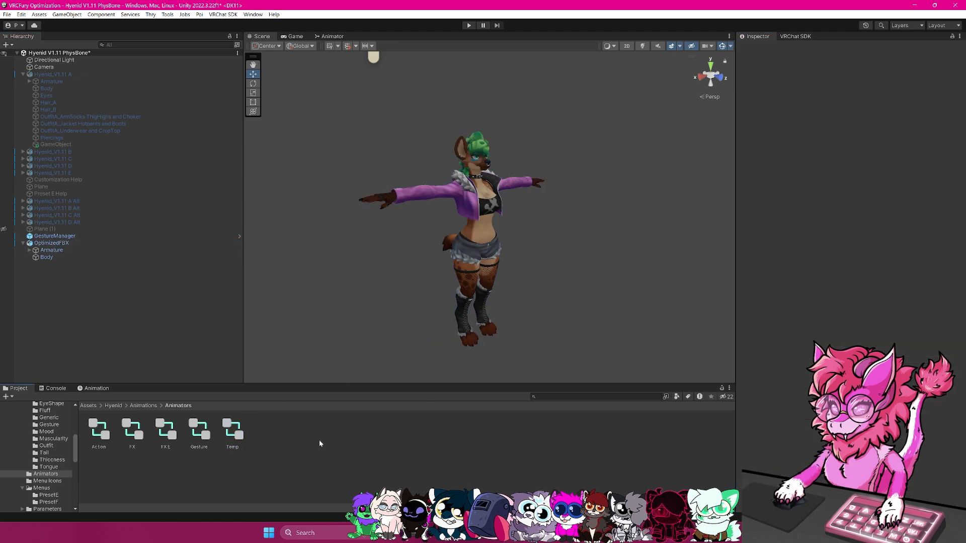
Start a new animation clip for OptimizedFBX and delete the old Hair 1 On, Hair 1 Style B, Hair 1 Style C and Hair 2 On clips from Assets.
click(86, 389)
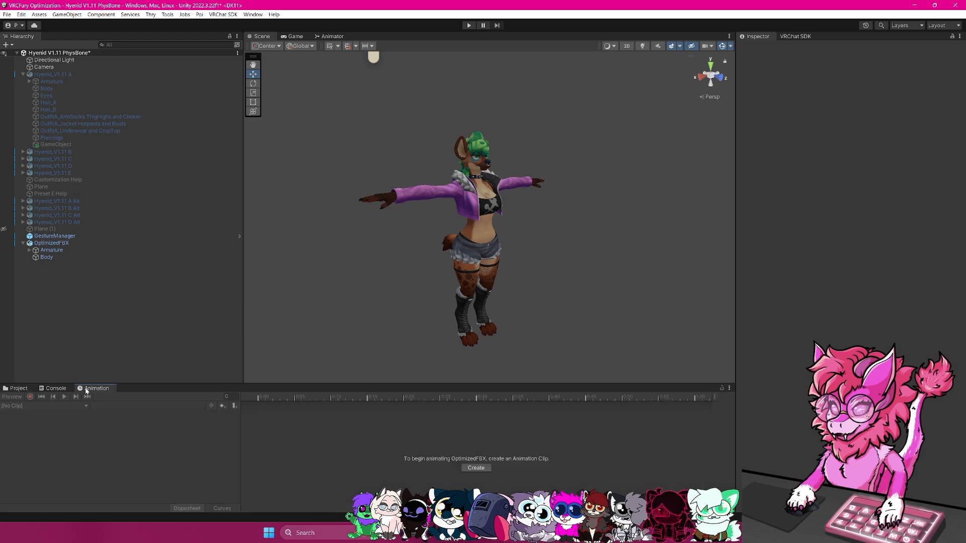
click(476, 469)
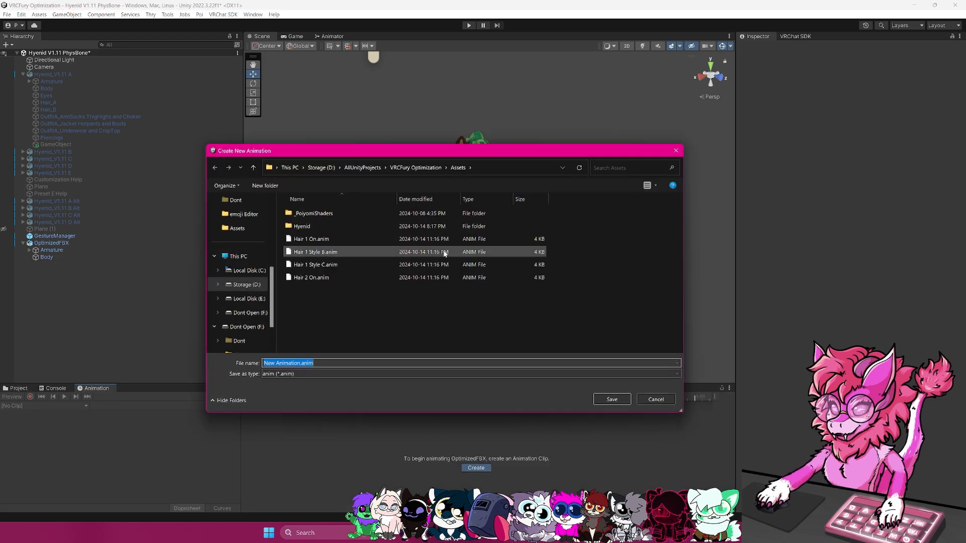
click(310, 240)
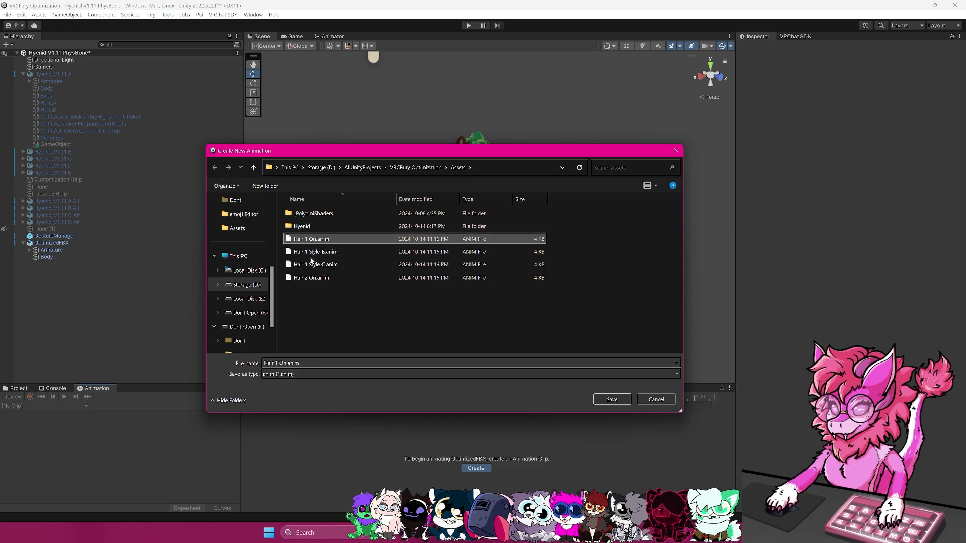
key(Delete)
click(315, 251)
key(Delete)
click(312, 243)
key(Delete)
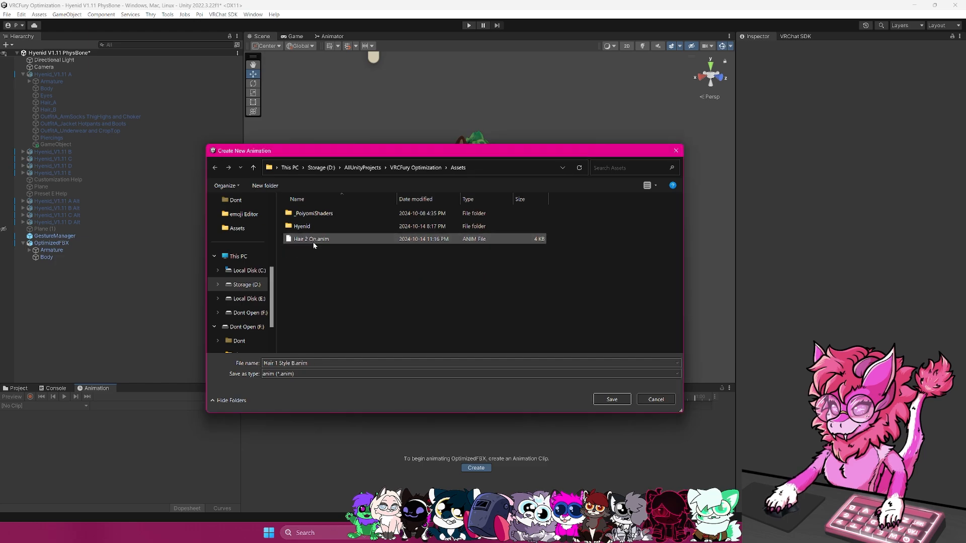
click(313, 239)
key(Delete)
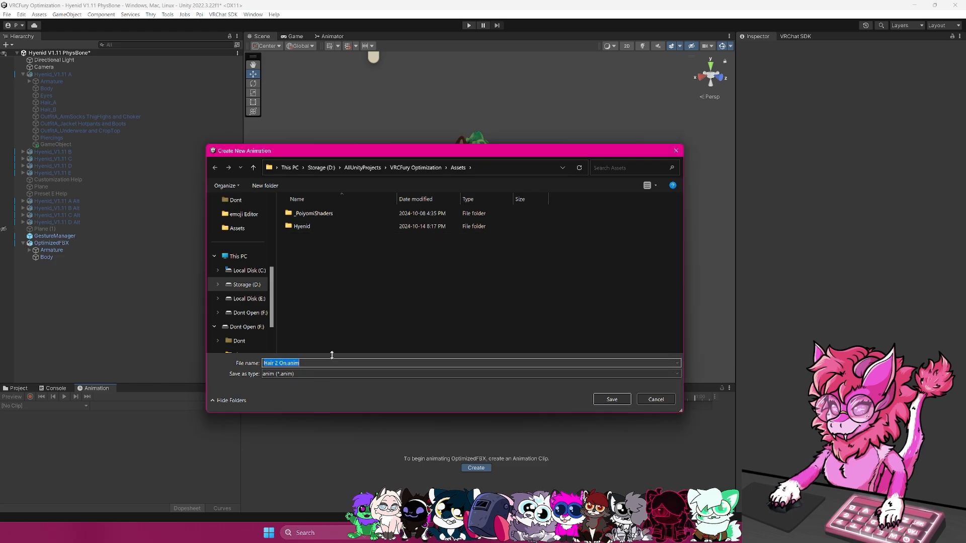
Save the new animation clip in the Assets folder as Hair 1 On.
text(Hair)
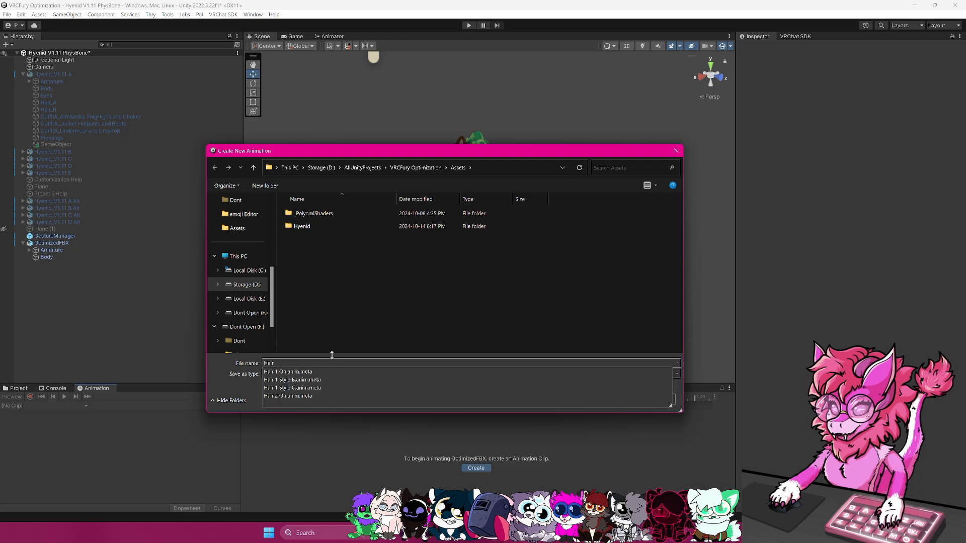
text( 1 On)
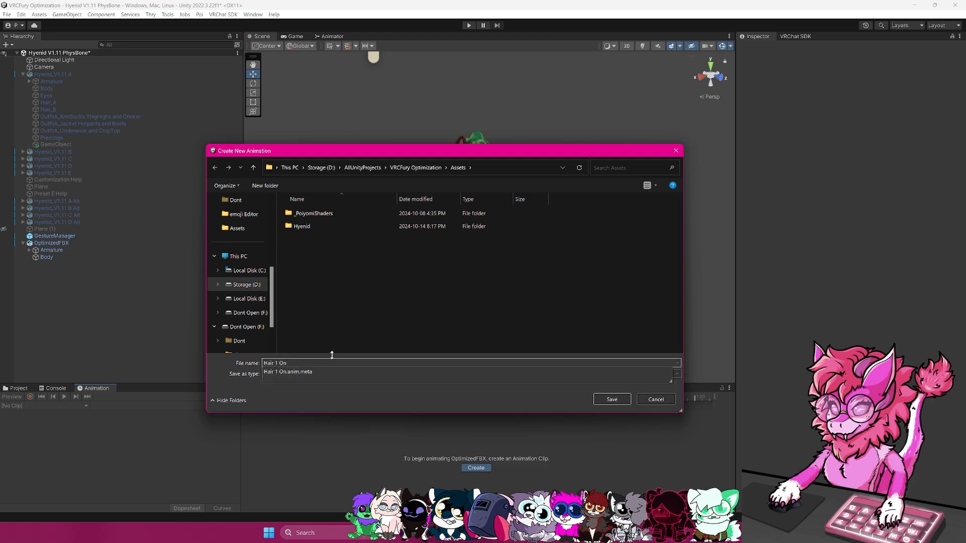
key(Return)
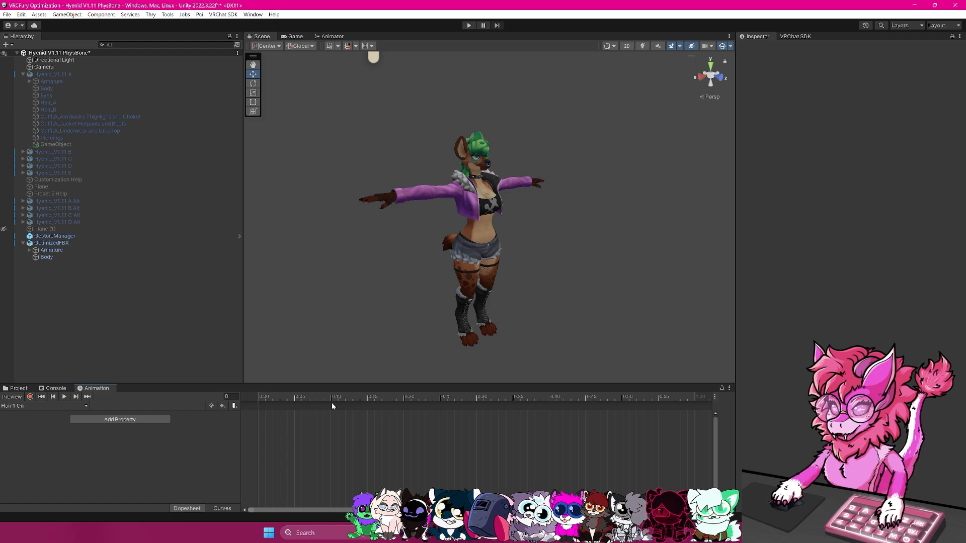
Record the Body blend shapes Remove Hair 1 at 0 and Remove Hair 2 at 100 in the Hair 1 On clip.
scroll(384, 288, up, 3)
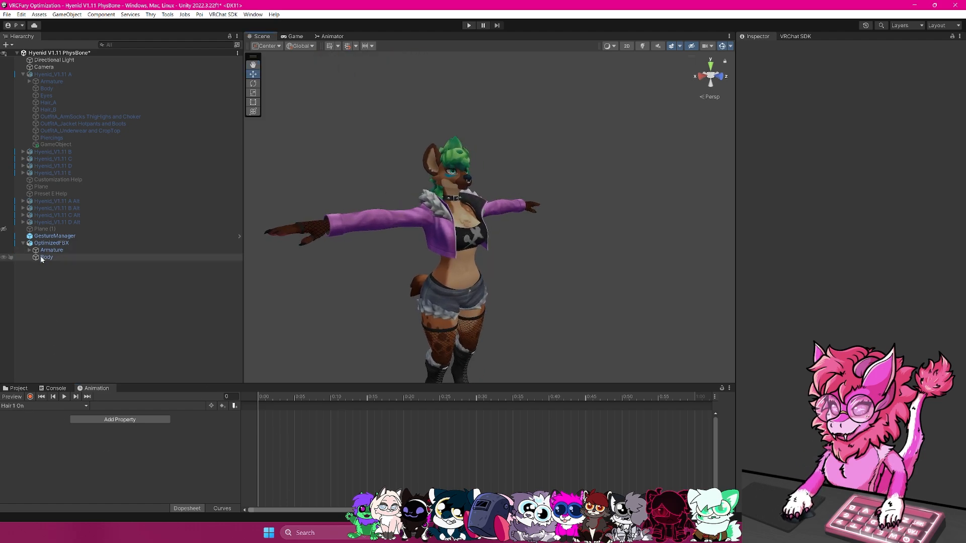
click(31, 397)
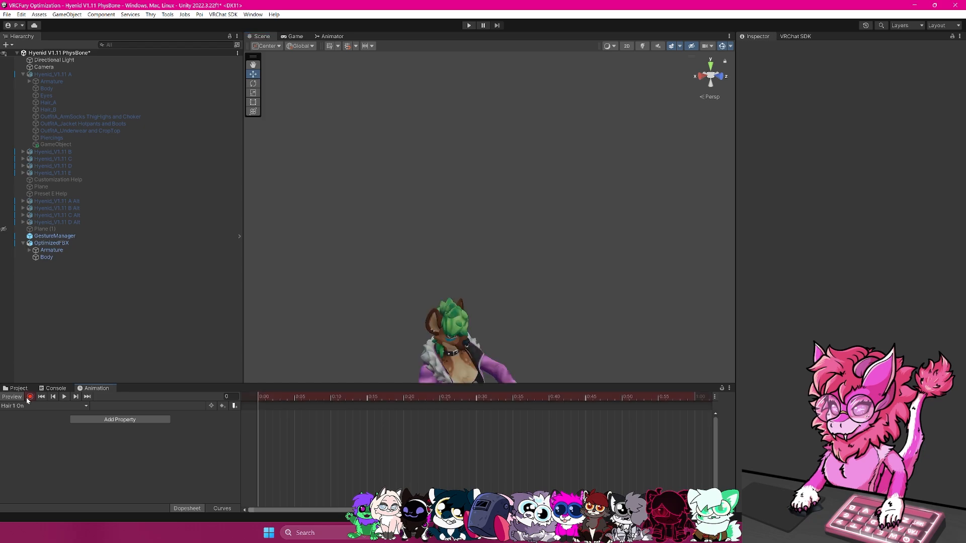
click(45, 258)
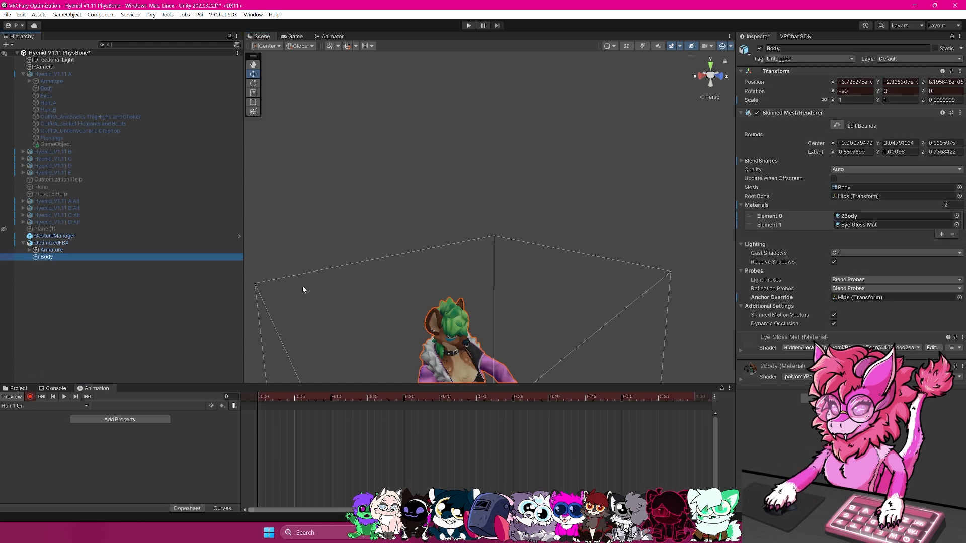
click(742, 161)
scroll(819, 225, down, 15)
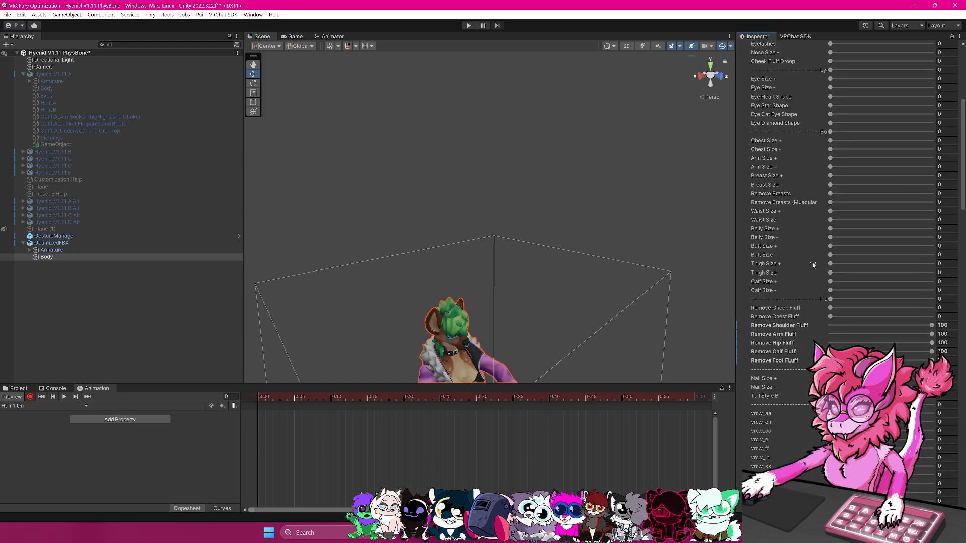
scroll(797, 316, down, 15)
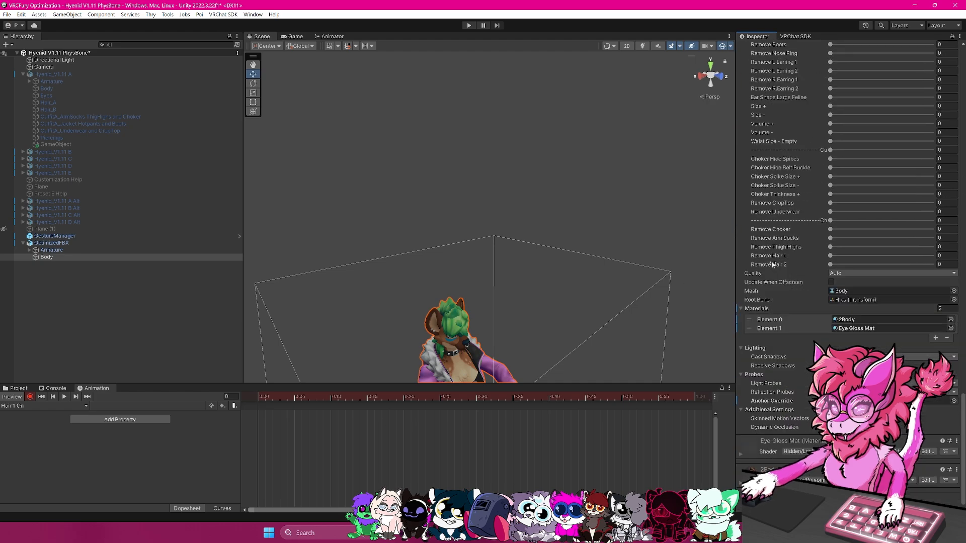
drag(834, 256, 935, 264)
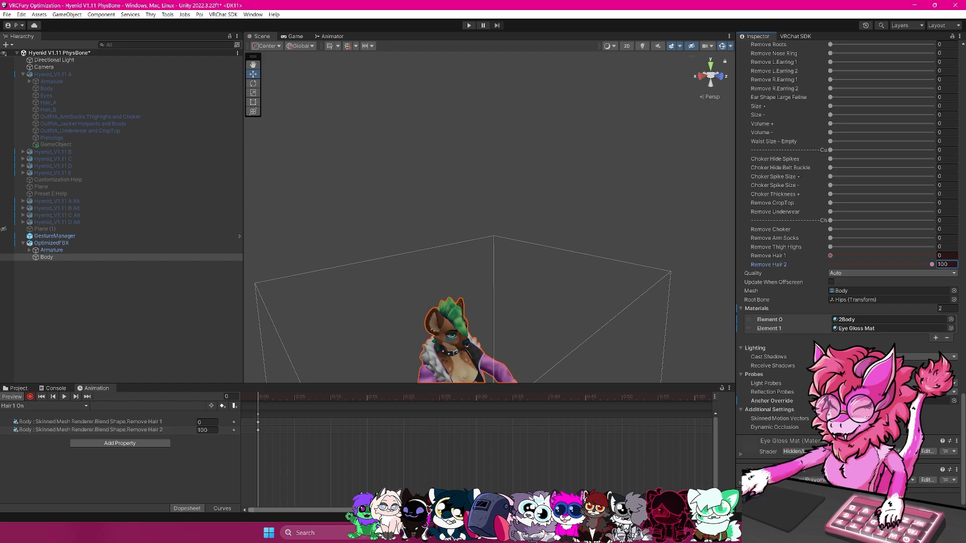
scroll(535, 231, up, 6)
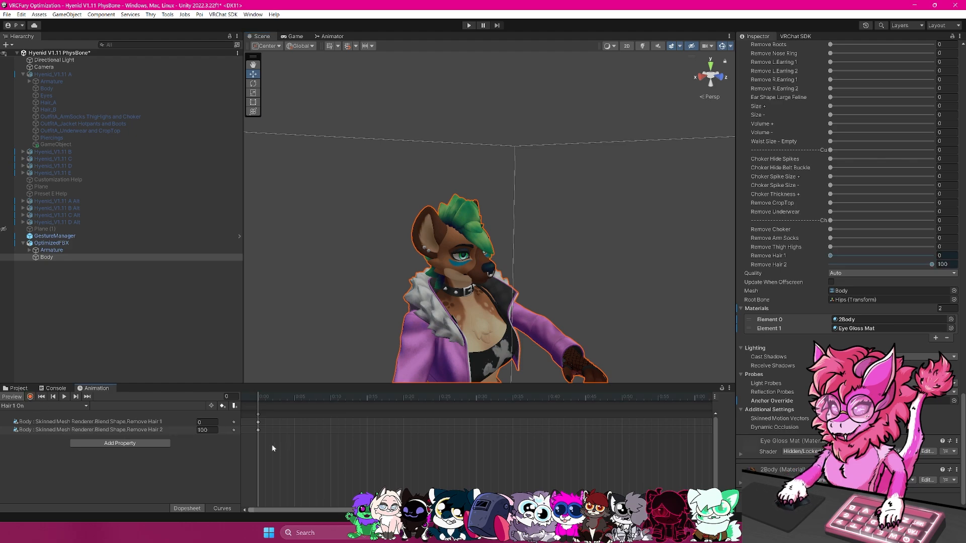
Select both keyframes of the Hair 1 On clip and create another clip in Assets named Hair 2 On.
drag(273, 449, 254, 424)
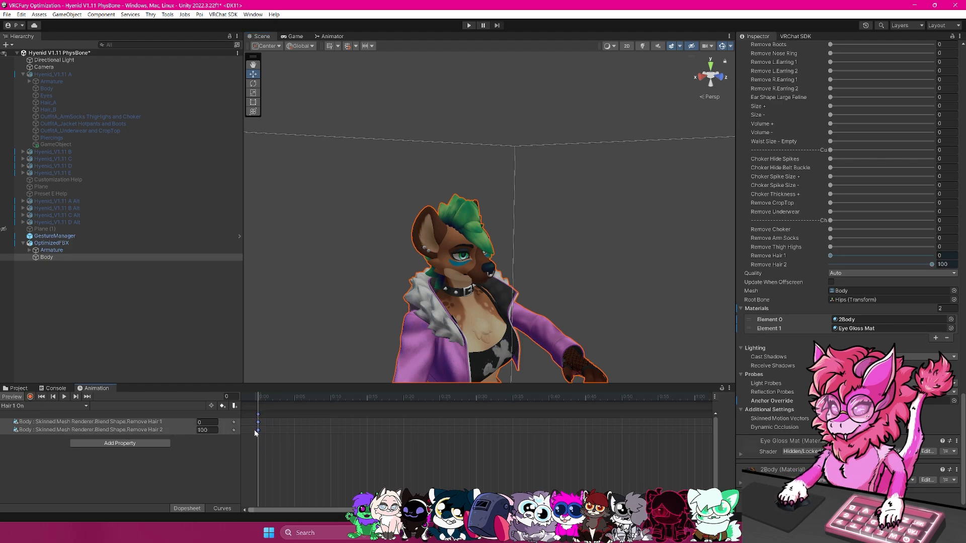
click(40, 406)
click(36, 428)
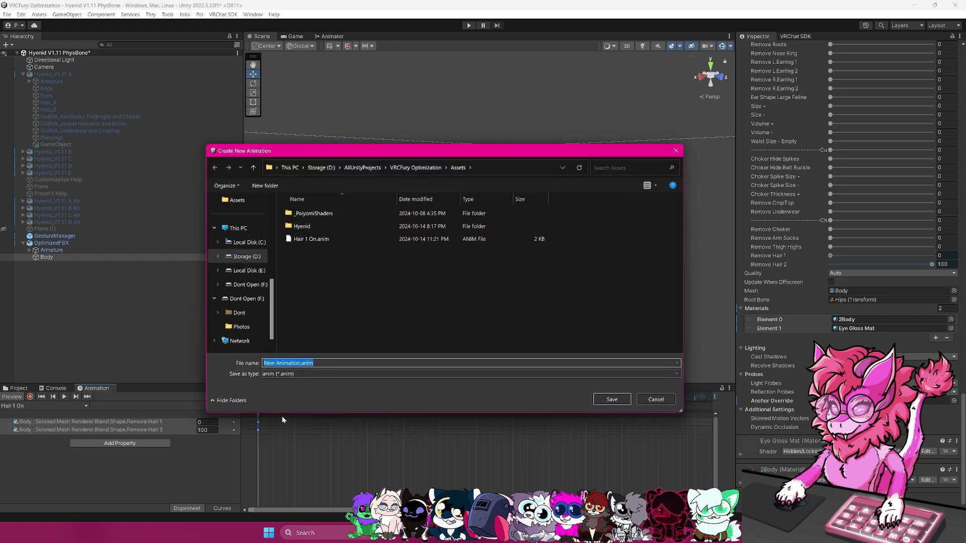
text(Hair 2 On)
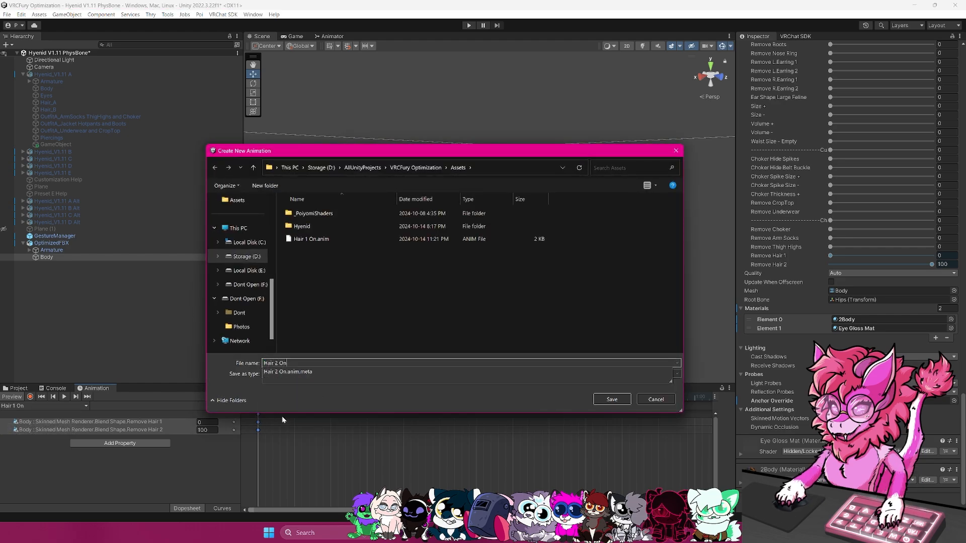
key(Return)
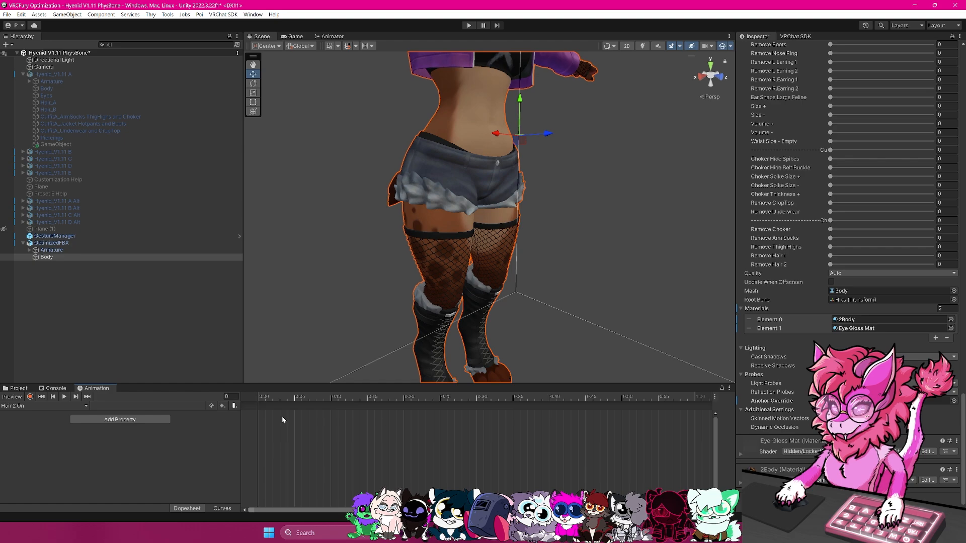
Paste the copied keyframes into the Hair 2 On clip and set Remove Hair 1 to 100 and Remove Hair 2 to 0.
key(ctrl+v)
click(206, 422)
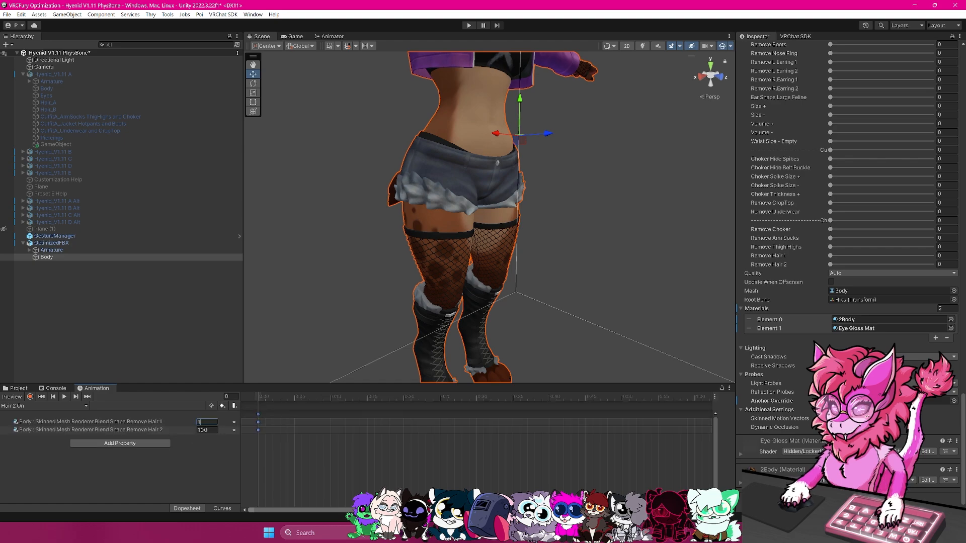
key(Tab)
text(0)
click(298, 461)
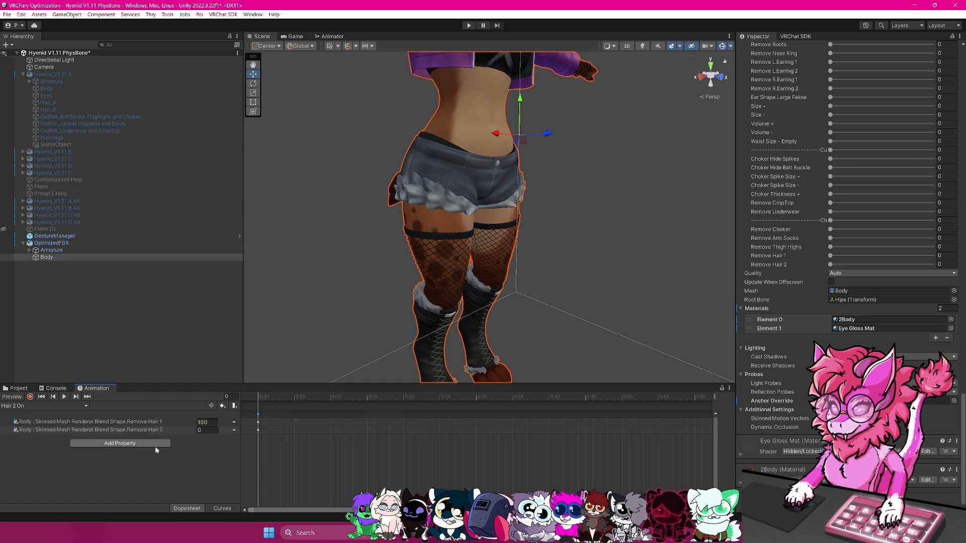
click(44, 406)
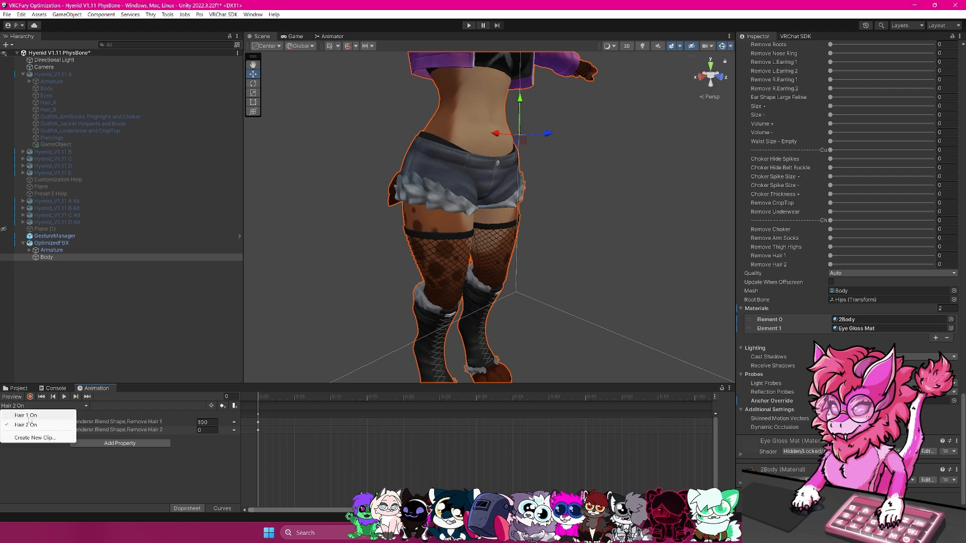
click(26, 425)
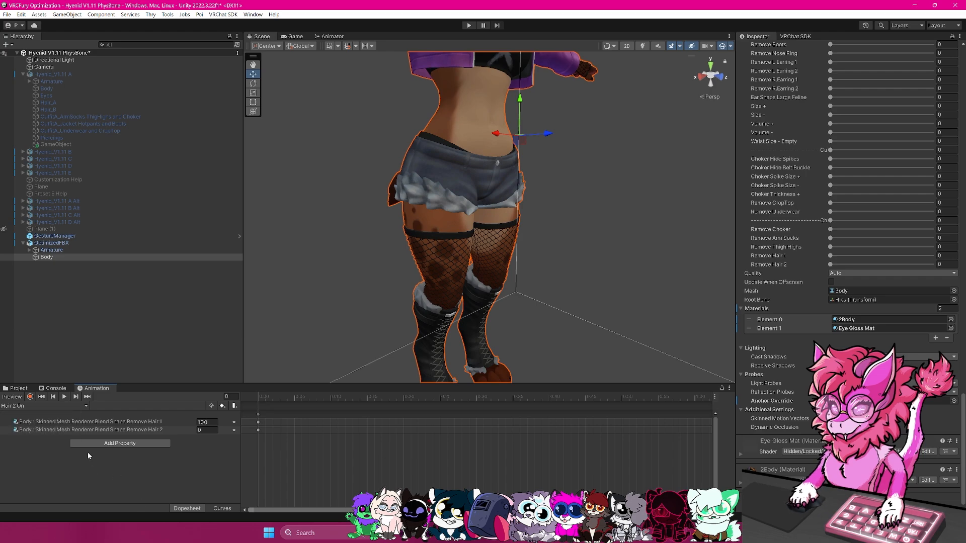
Create another animation clip in the Assets folder named Hair B.
click(24, 408)
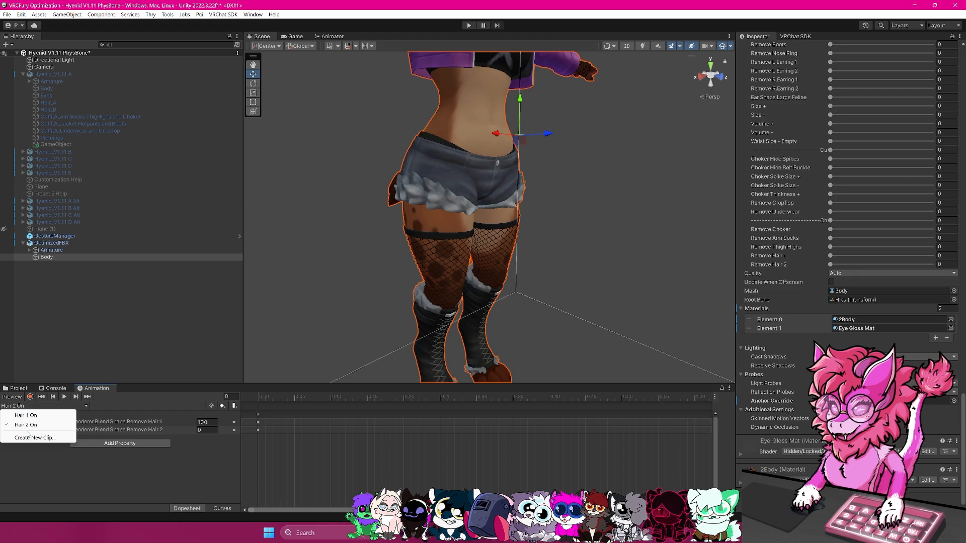
click(27, 438)
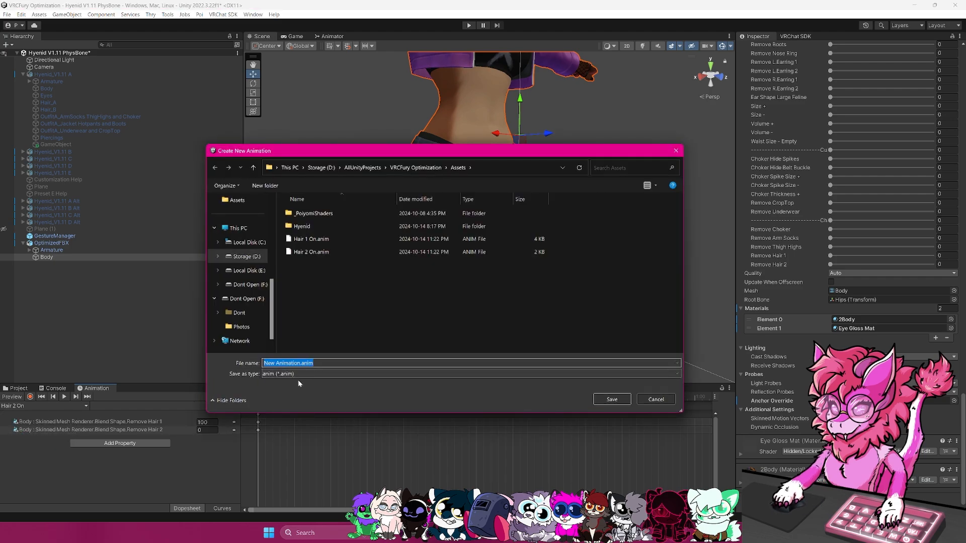
text(Hair 3)
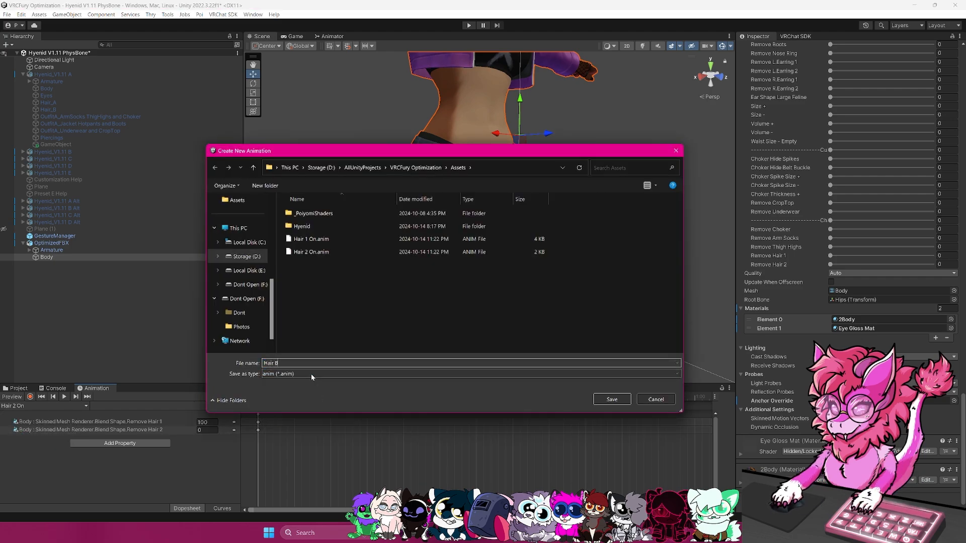
key(Return)
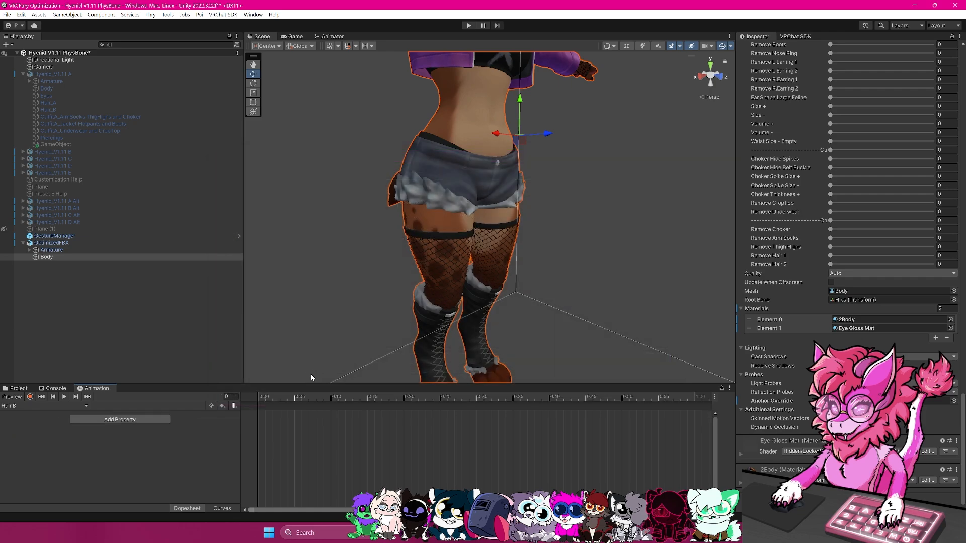
Record the Body blend shapes Style B at 100 and Style C at 0 in the Hair B clip.
click(30, 397)
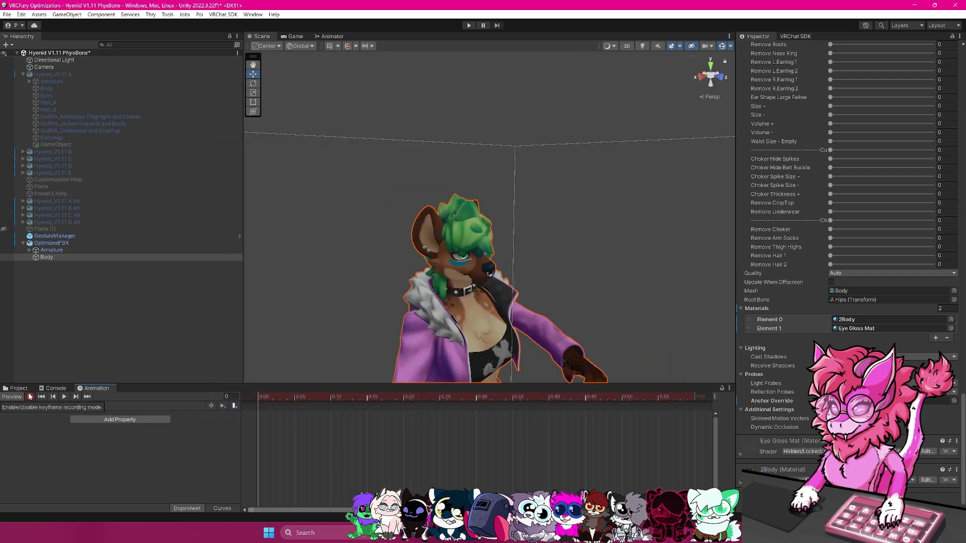
scroll(815, 222, up, 5)
scroll(816, 222, up, 8)
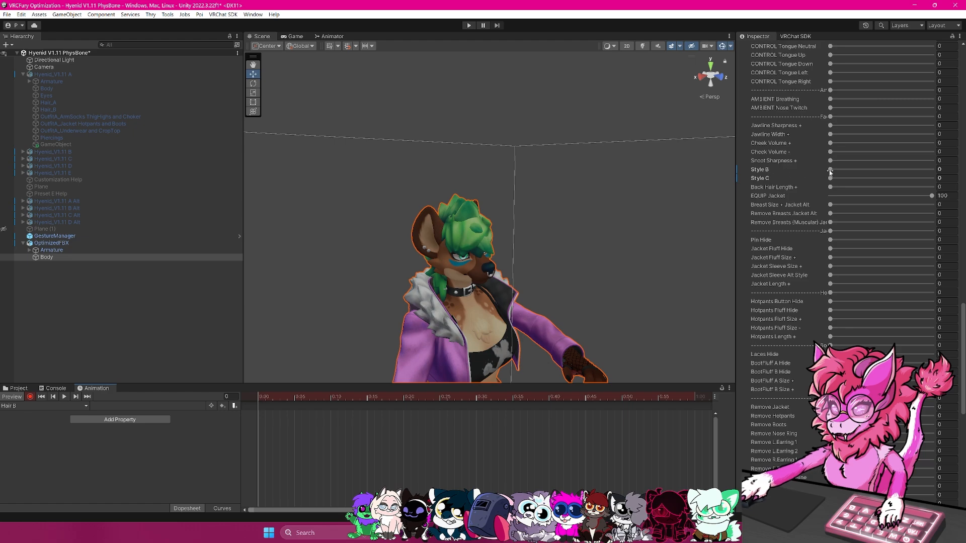
drag(831, 169, 943, 169)
click(831, 178)
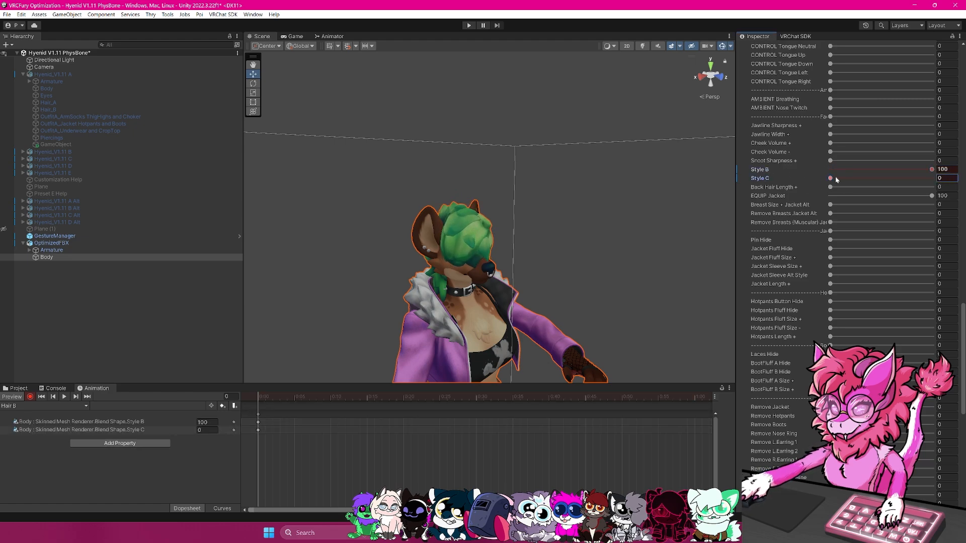
Create another animation clip in the Assets folder named Hair C.
click(31, 406)
click(30, 447)
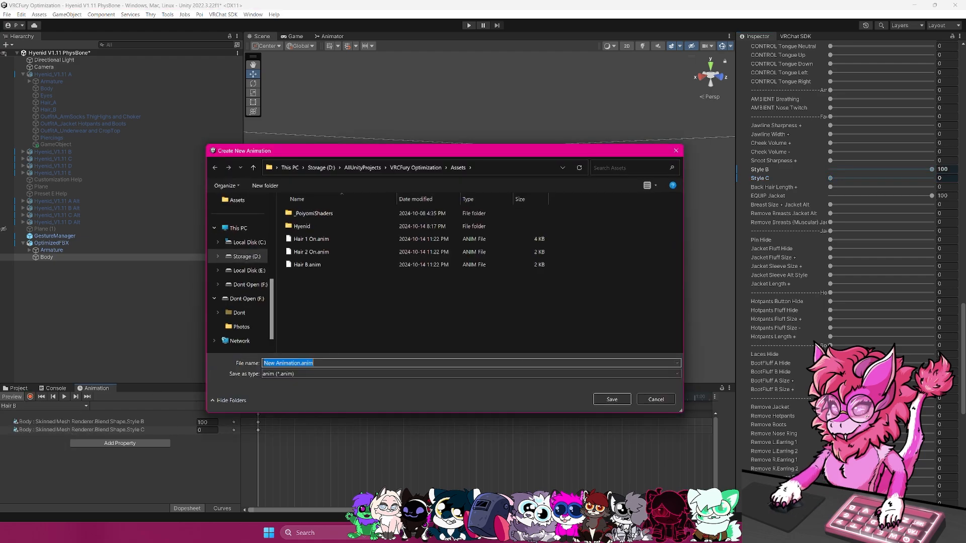
text(Hair C)
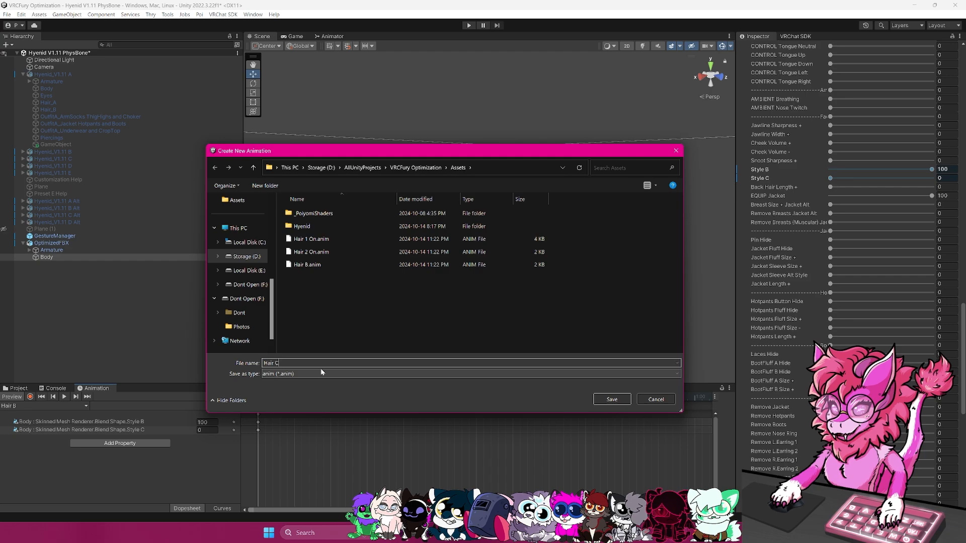
key(Return)
Record the Body blend shapes Style B at 0 and Style C at 100 in the Hair C clip.
click(30, 397)
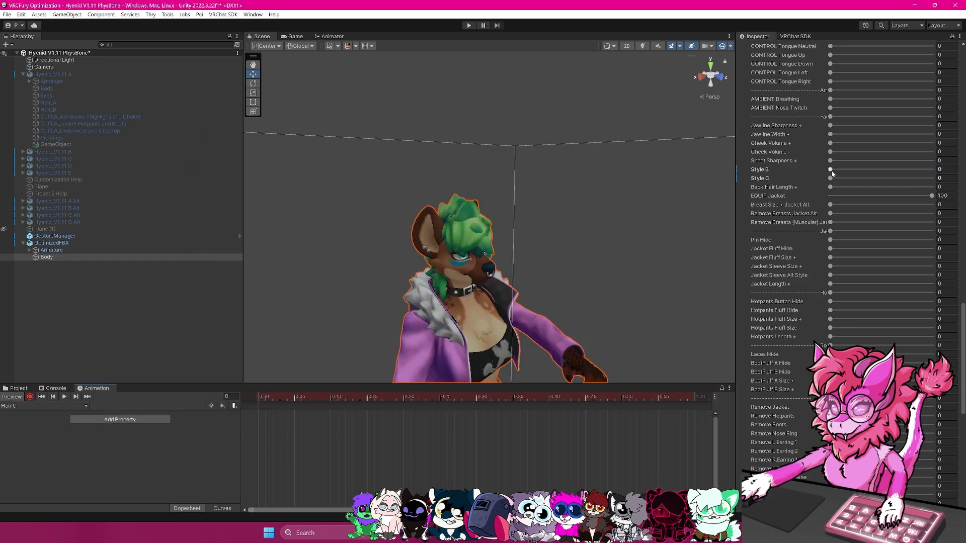
drag(831, 170, 935, 170)
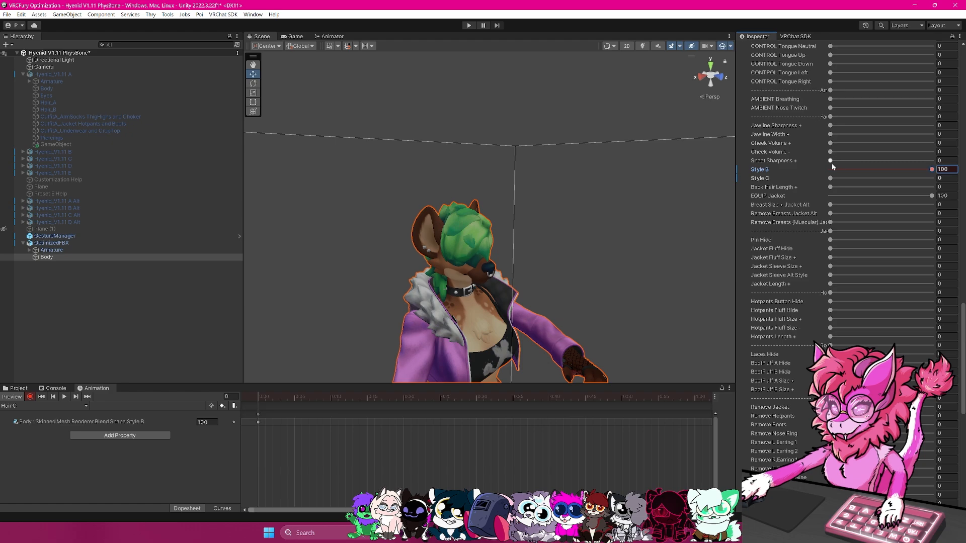
mouse_move(831, 179)
mouse_down()
mouse_move(936, 180)
mouse_move(820, 173)
mouse_up()
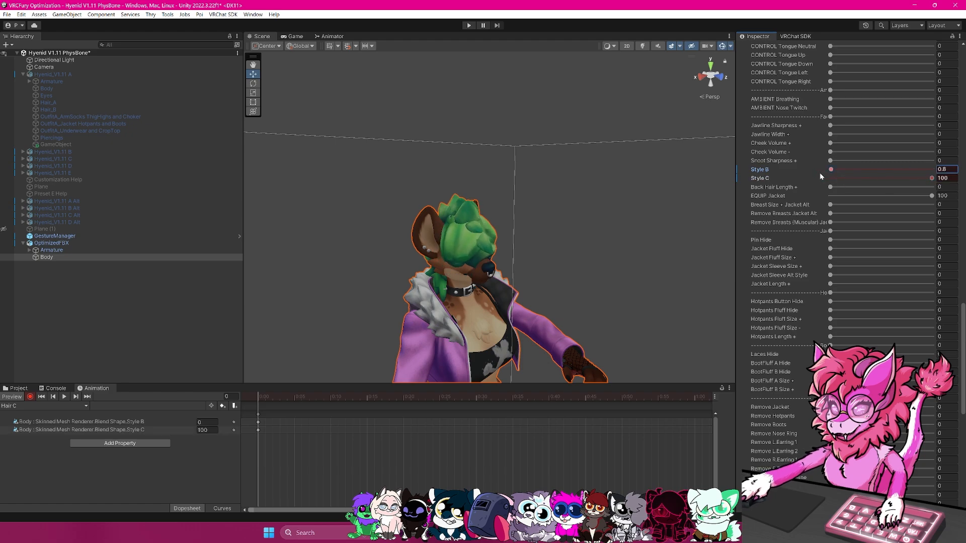
Switch to the Hair 1 On clip and open OptimizedFBX's expression parameters asset, A2 Parameters.
click(29, 406)
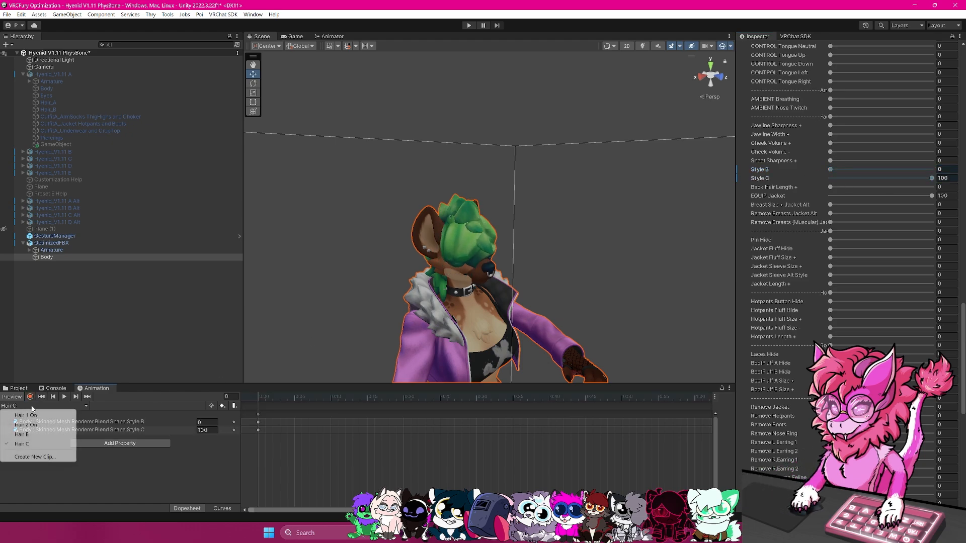
click(26, 415)
click(51, 243)
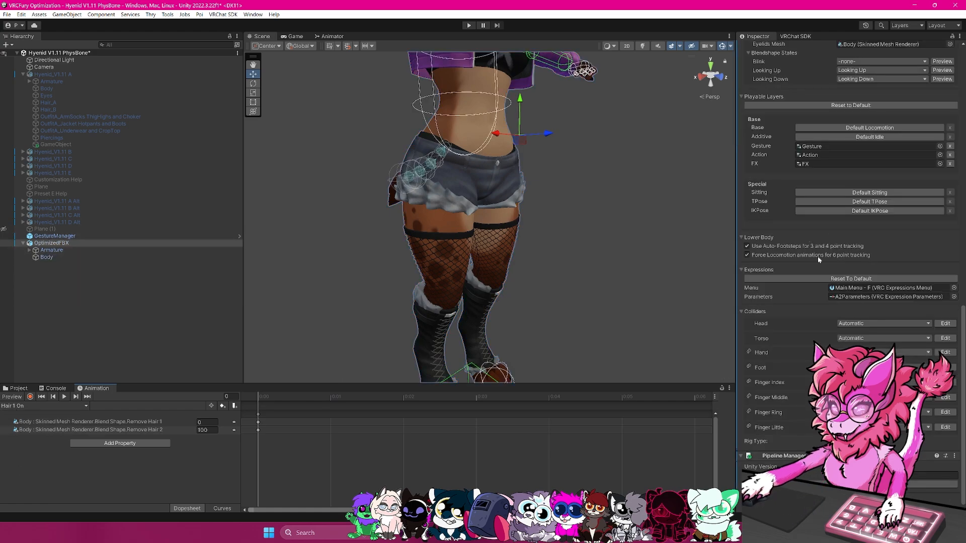
double_click(848, 297)
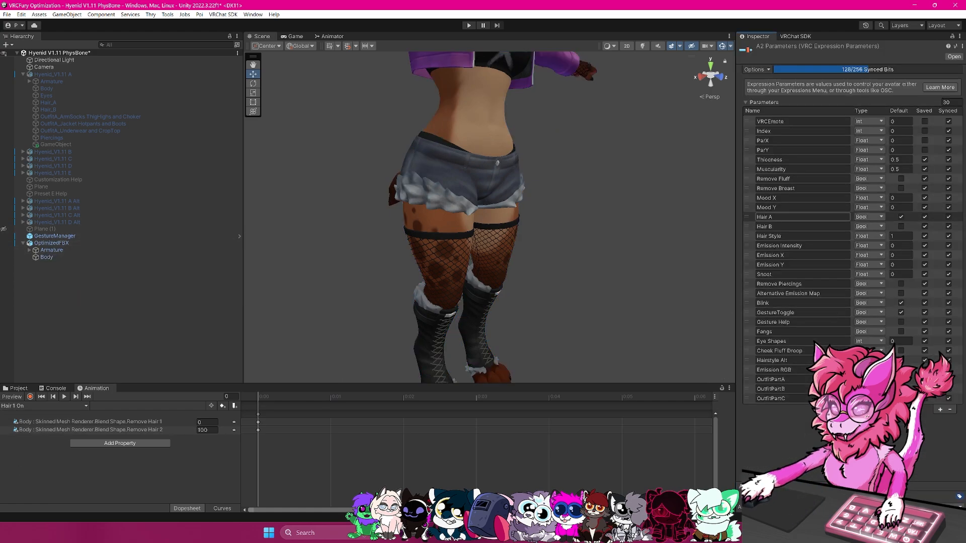
Delete the expression parameters Hair A, Hair B and Hair Style from A2 Parameters.
click(750, 217)
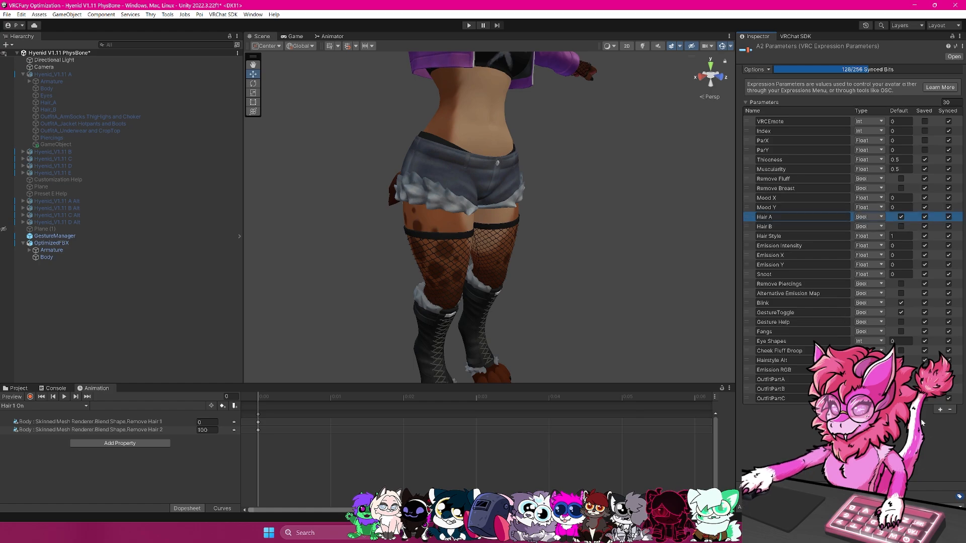
click(951, 410)
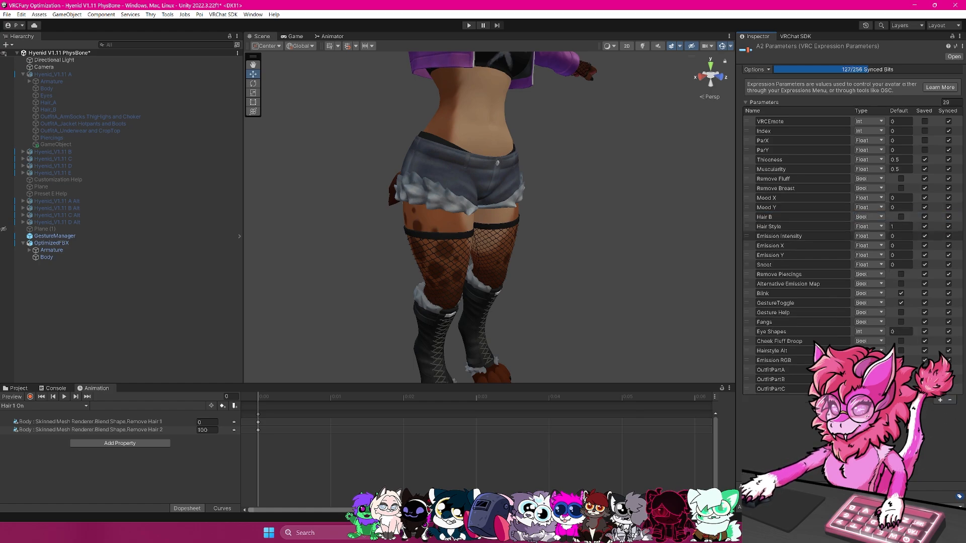
click(949, 398)
click(752, 219)
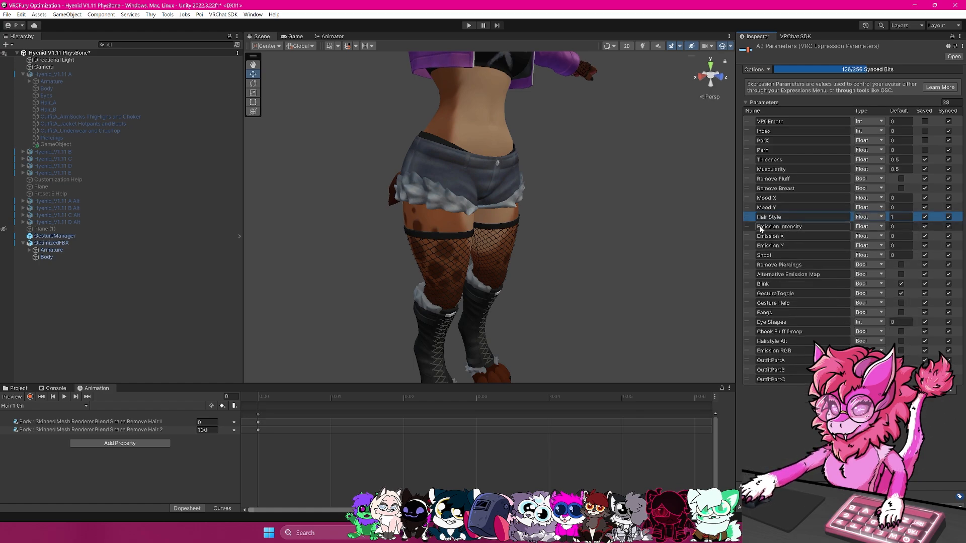
click(952, 395)
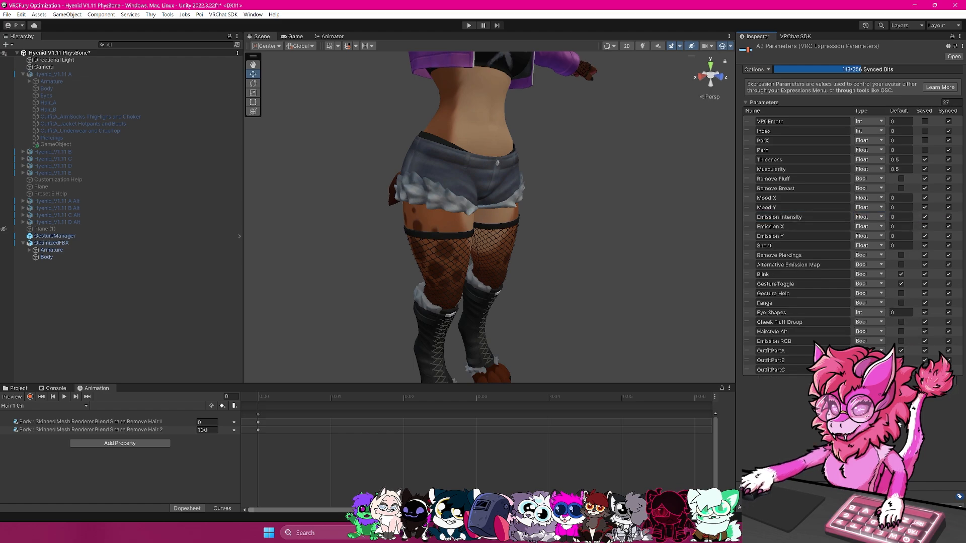
Add a new expression parameter at the end of A2 Parameters and name it Hair Style.
click(937, 381)
click(780, 380)
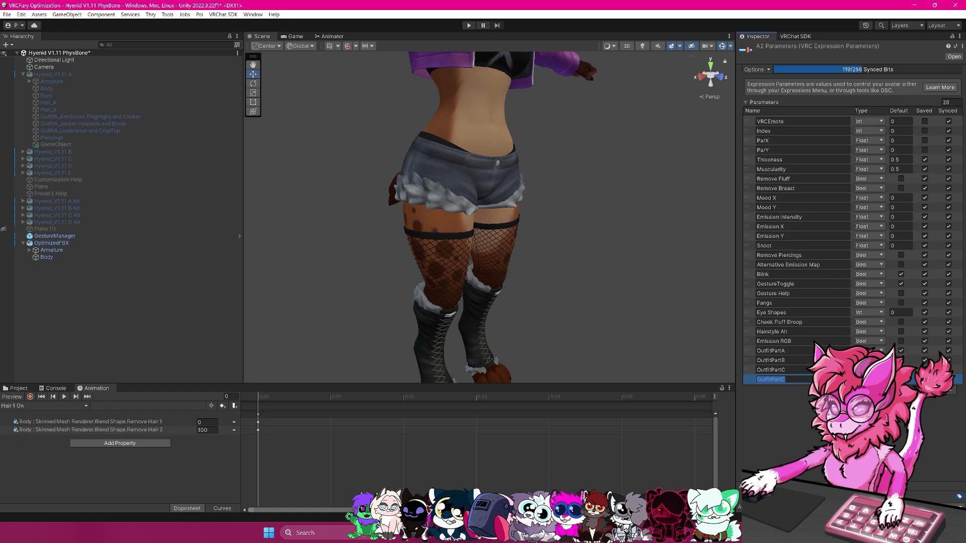
click(806, 381)
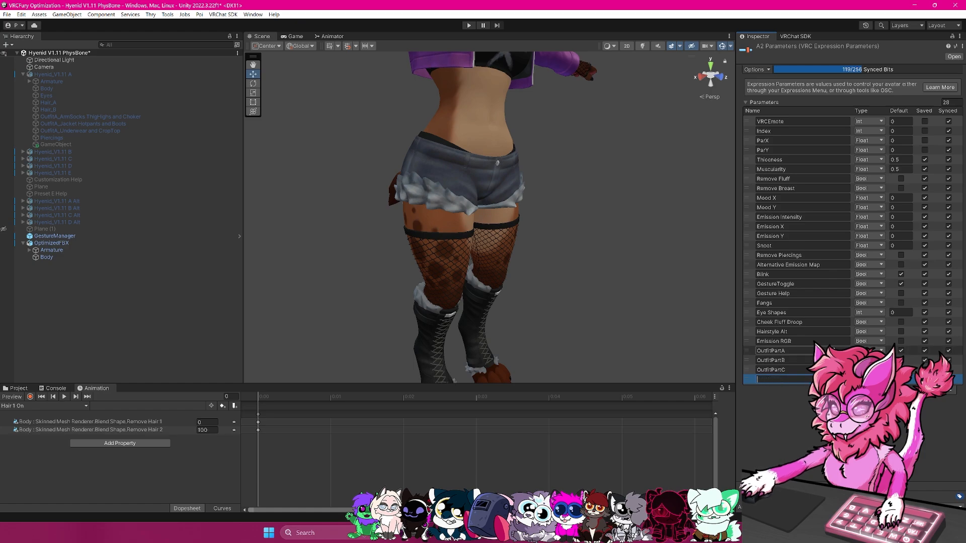
text(Hair Style)
Add a second Hair Style parameter at the end of the list and rename the first one Hair Type.
click(939, 391)
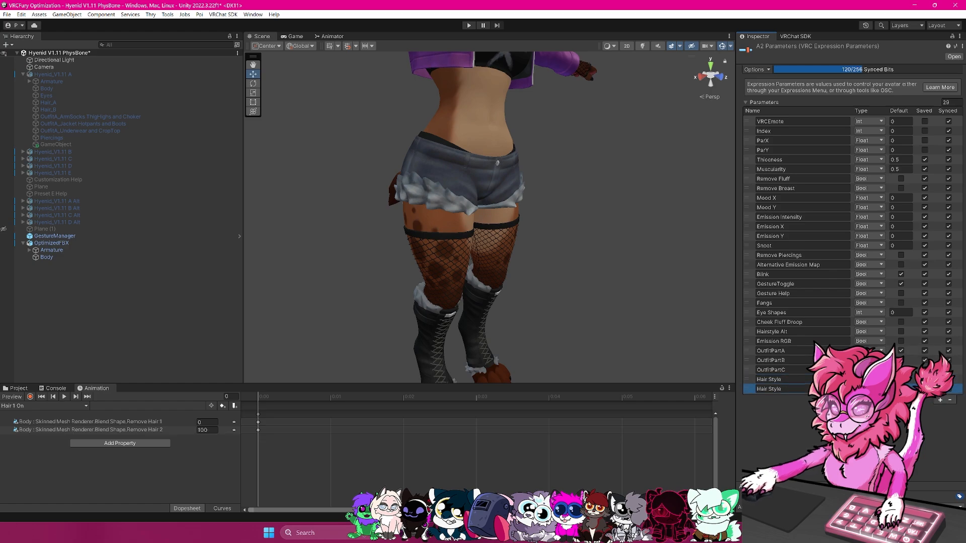
key(BackSpace)
key(BackSpace)
key(BackSpace)
key(BackSpace)
key(BackSpace)
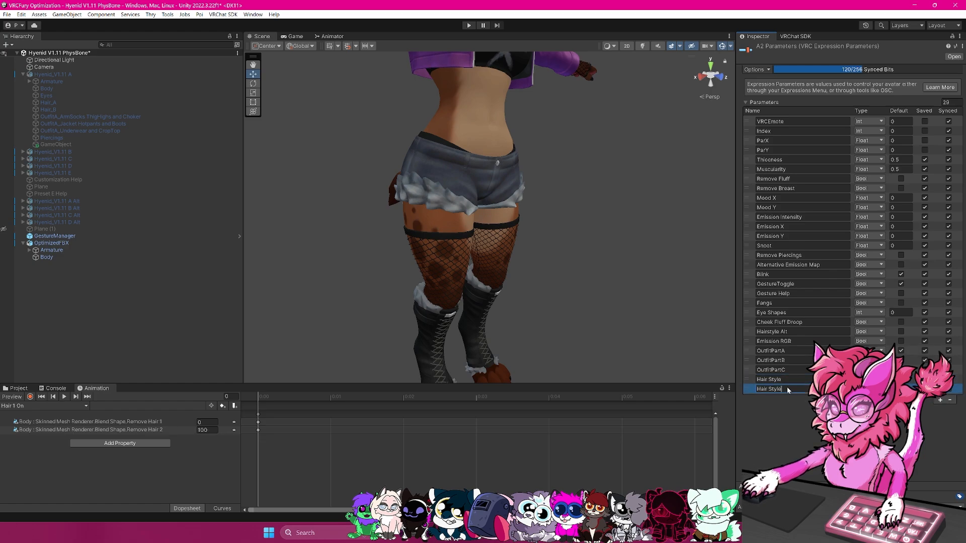
text(Typ)
drag(787, 389, 749, 381)
click(773, 381)
click(767, 382)
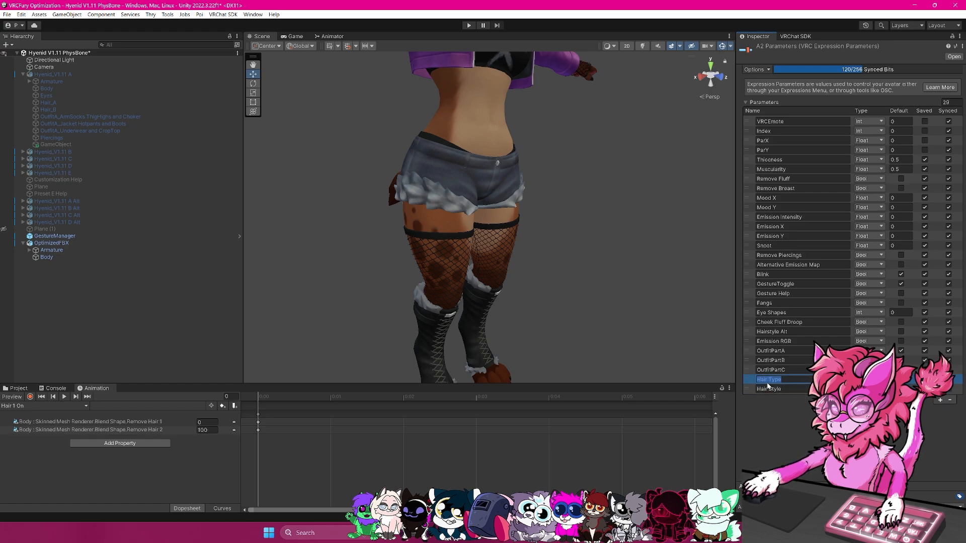
Delete the Hairstyle Alt parameter from A2 Parameters.
click(779, 195)
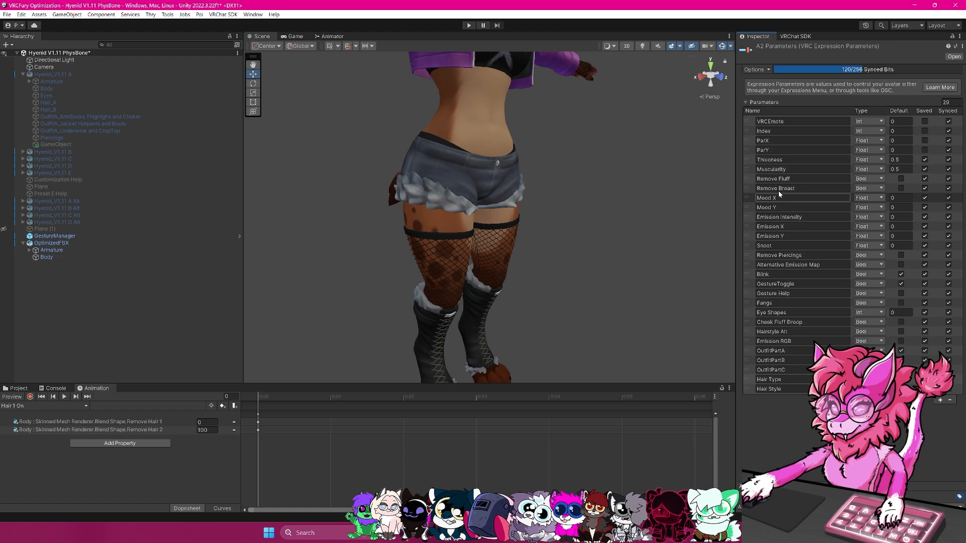
click(778, 170)
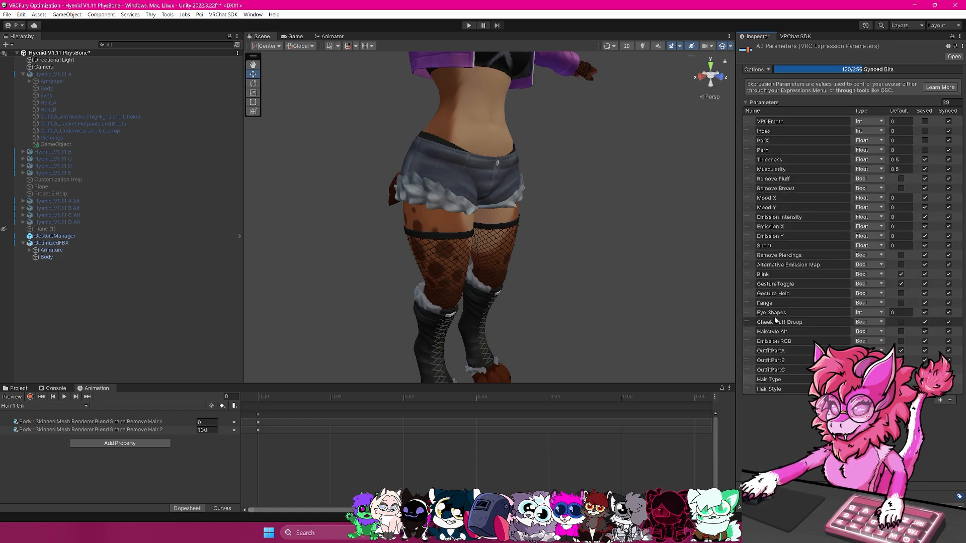
click(805, 332)
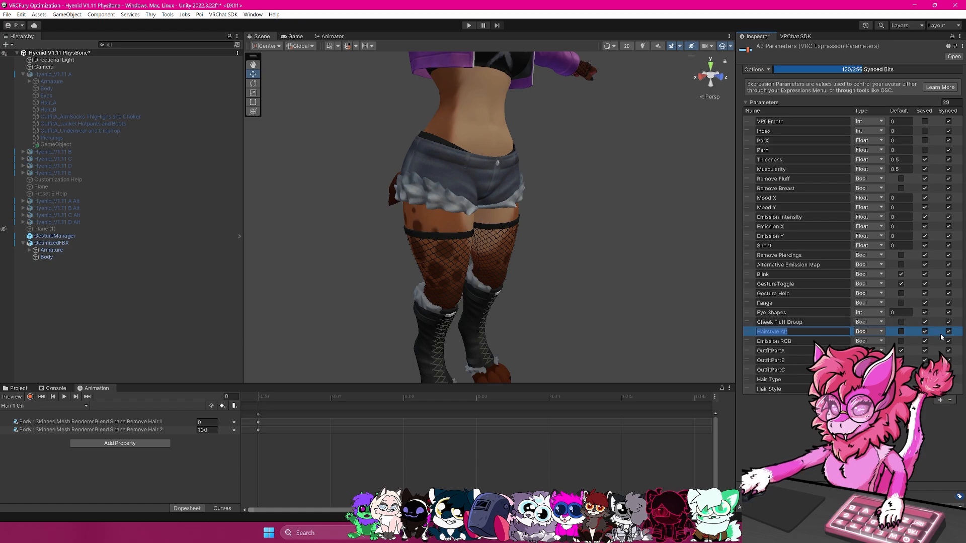
click(950, 400)
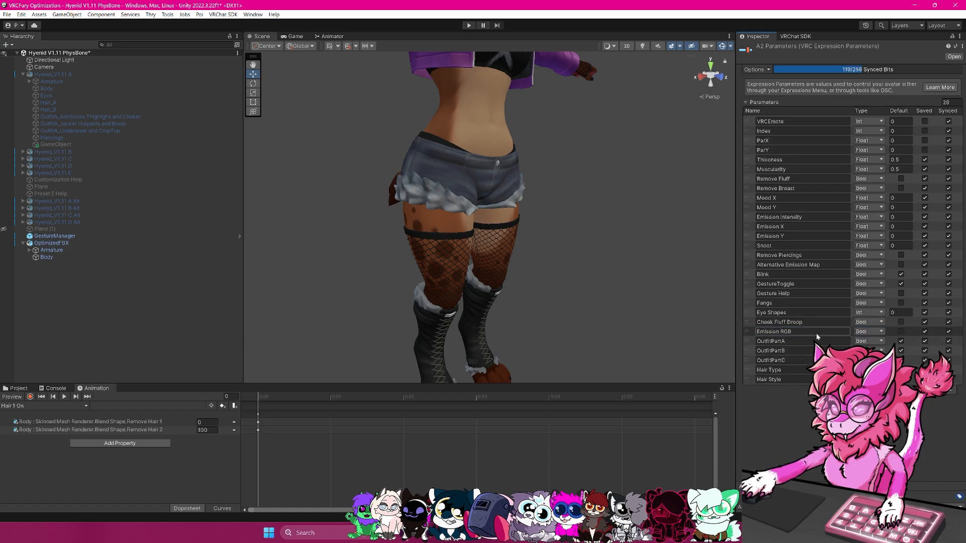
Delete the OutfitPartA, OutfitPartB and OutfitPartC expression parameters from A2 Parameters.
click(815, 341)
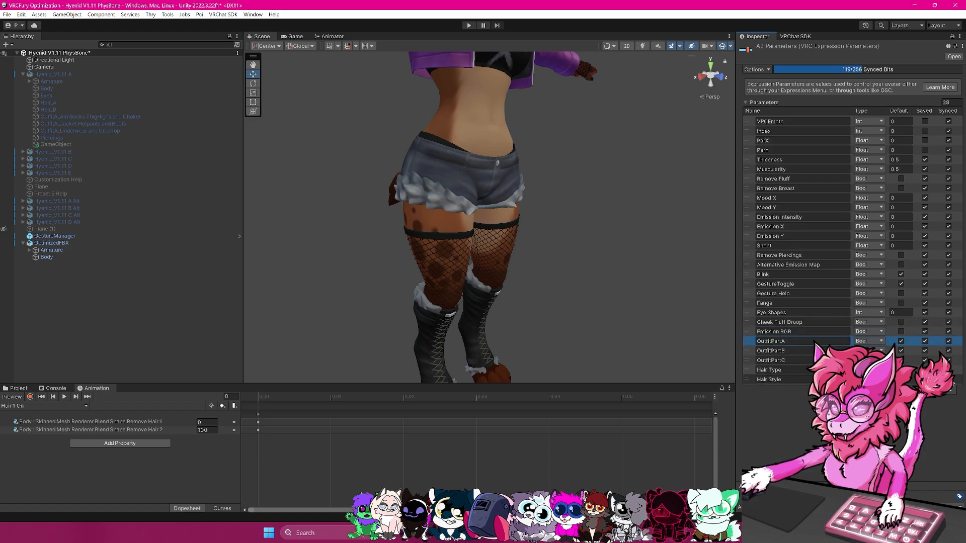
click(950, 390)
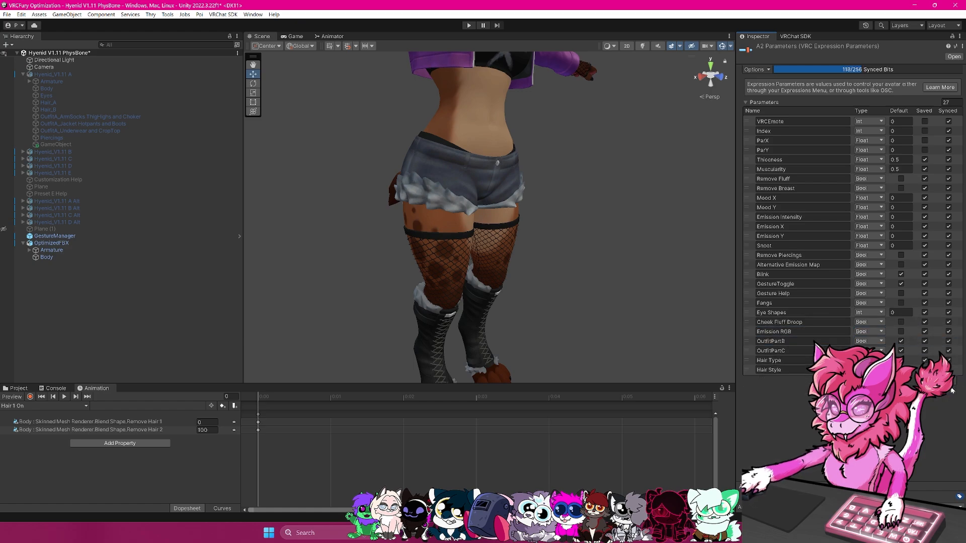
click(916, 341)
click(950, 381)
click(917, 342)
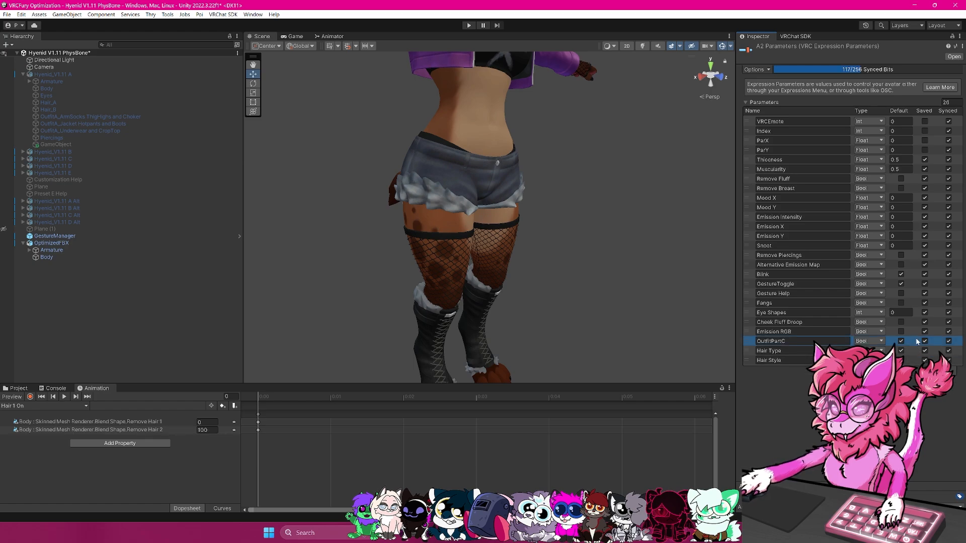
click(950, 372)
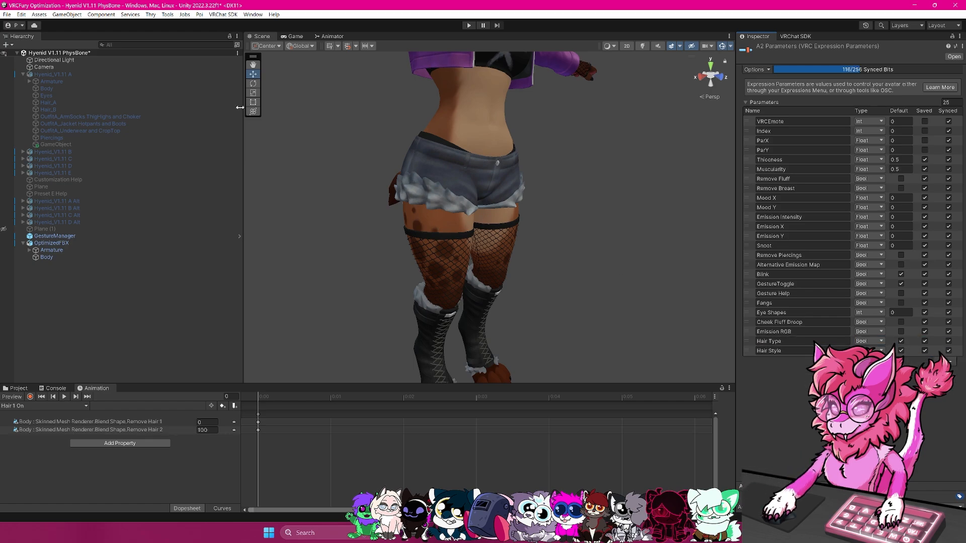
Open the FX animator controller assigned to the OptimizedFBX avatar and review its parameter list.
click(51, 243)
scroll(543, 183, down, 3)
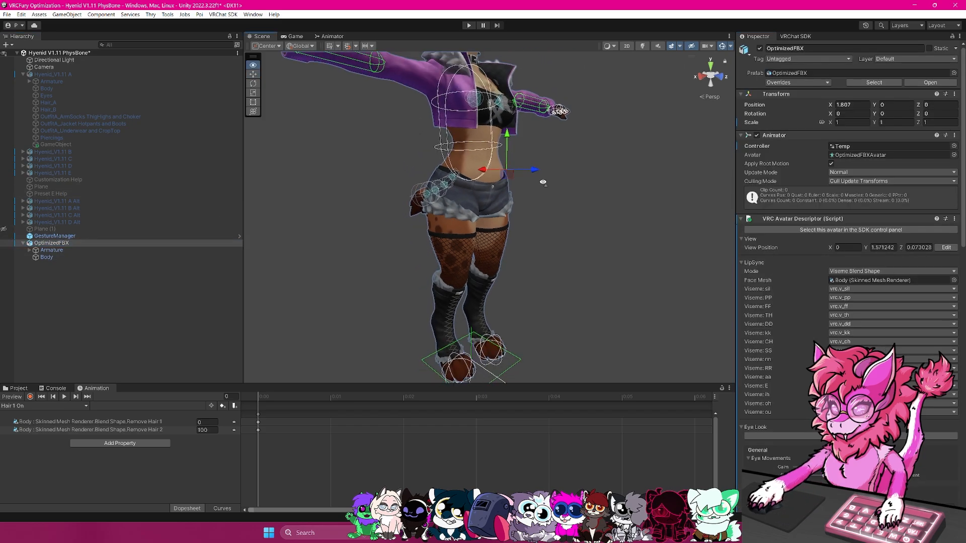
key(s)
mouse_move(543, 183)
right_down()
mouse_move(542, 171)
mouse_move(548, 202)
right_up()
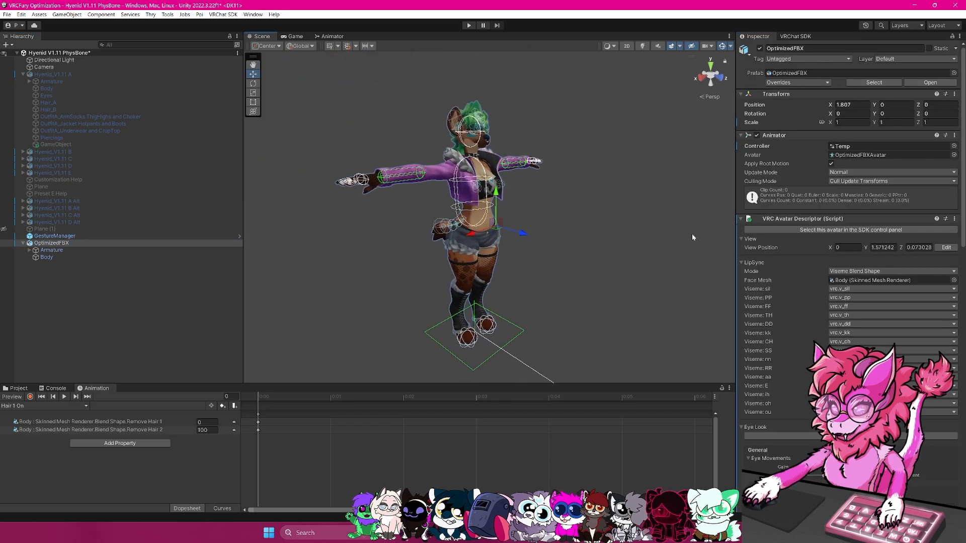
scroll(822, 318, down, 15)
click(809, 274)
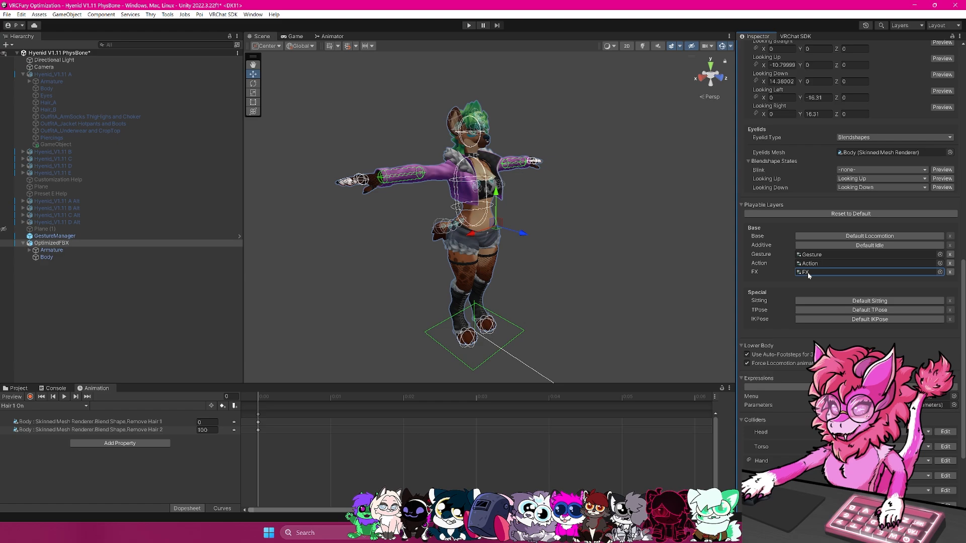
double_click(808, 273)
click(280, 44)
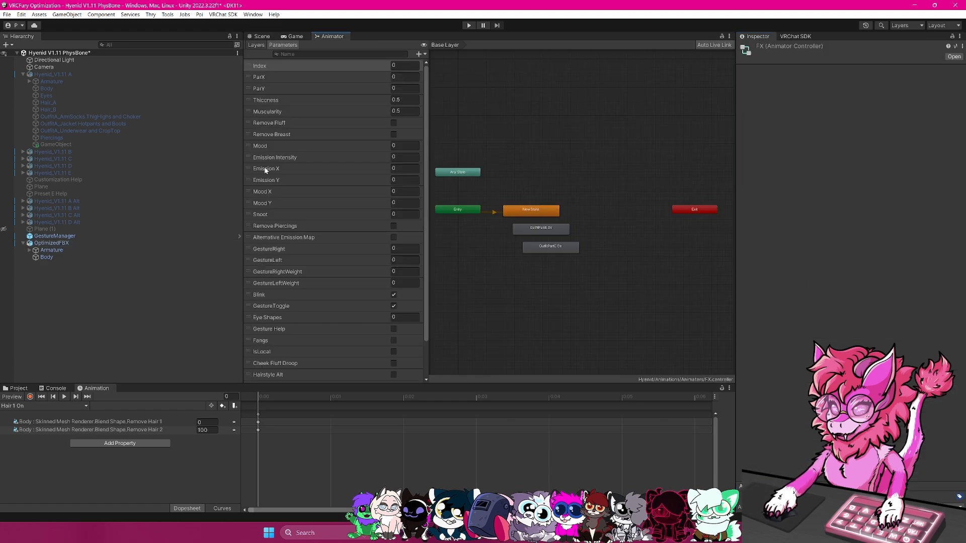
scroll(272, 297, down, 3)
scroll(275, 282, up, 3)
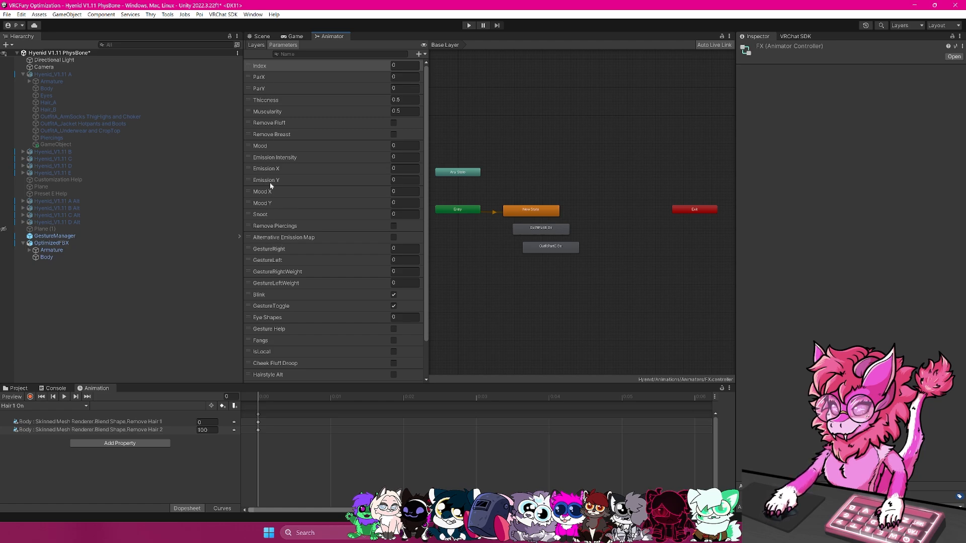
scroll(270, 186, down, 2)
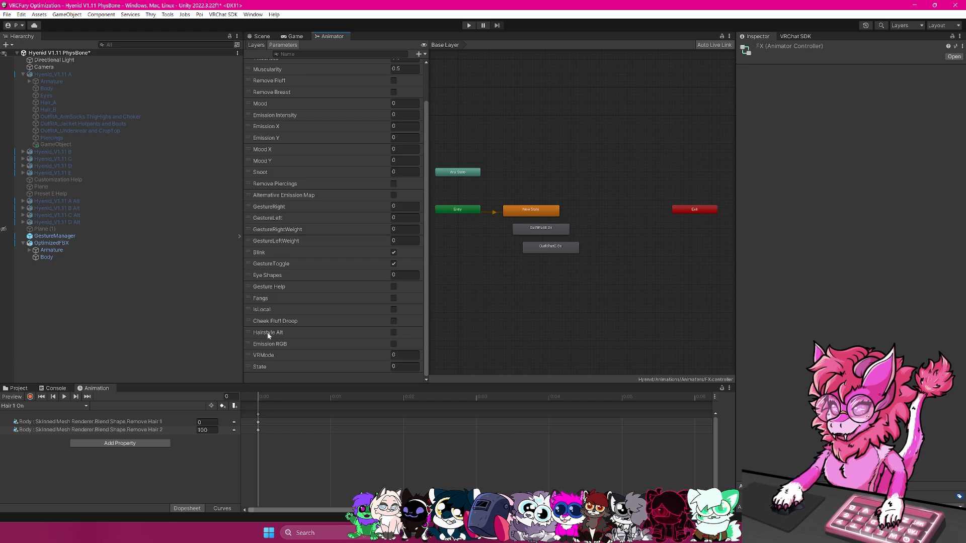
scroll(273, 341, up, 2)
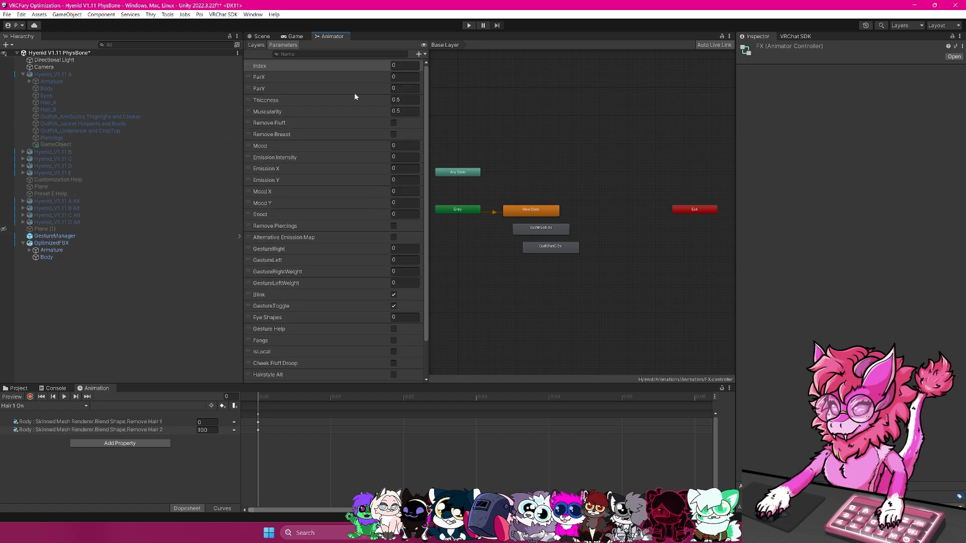
Add two float parameters named Hair Style and Hair Type to the FX controller.
click(419, 53)
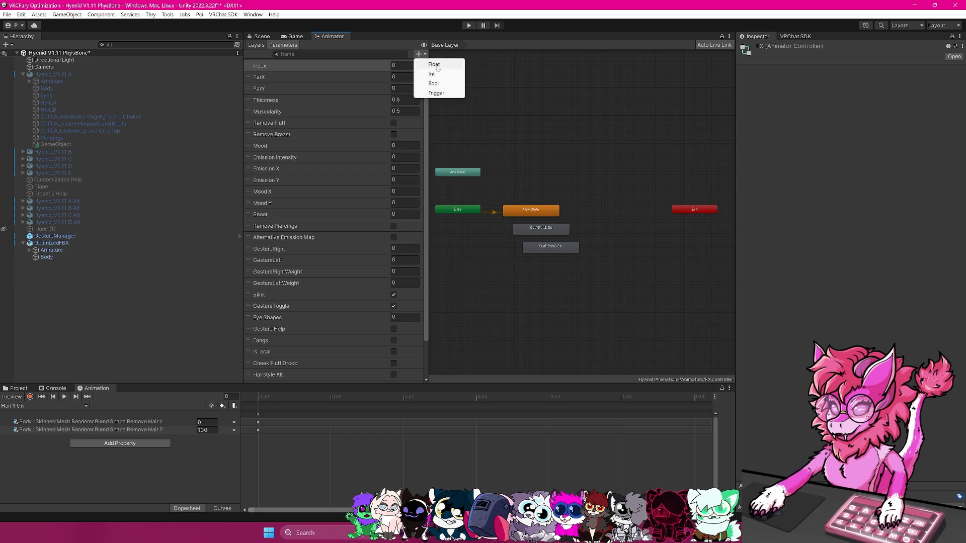
click(436, 65)
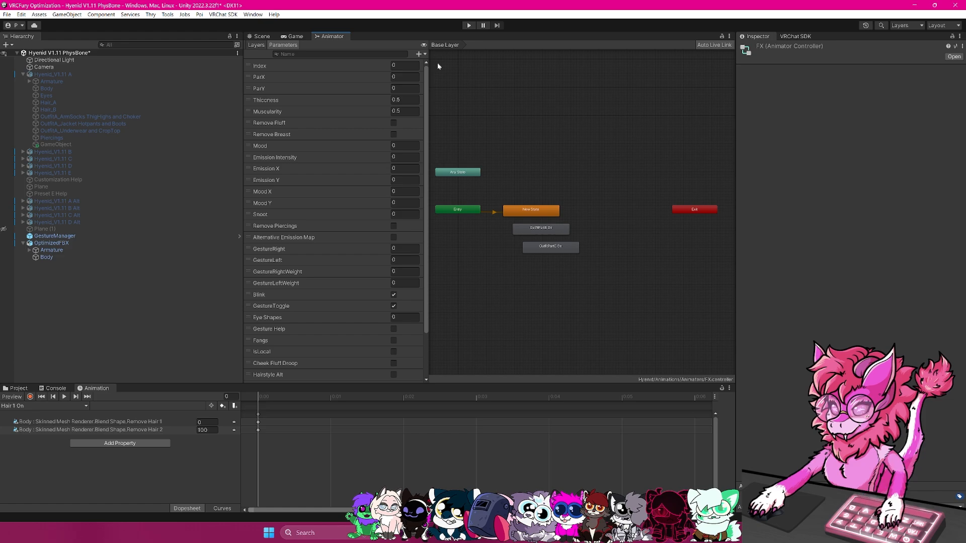
click(419, 54)
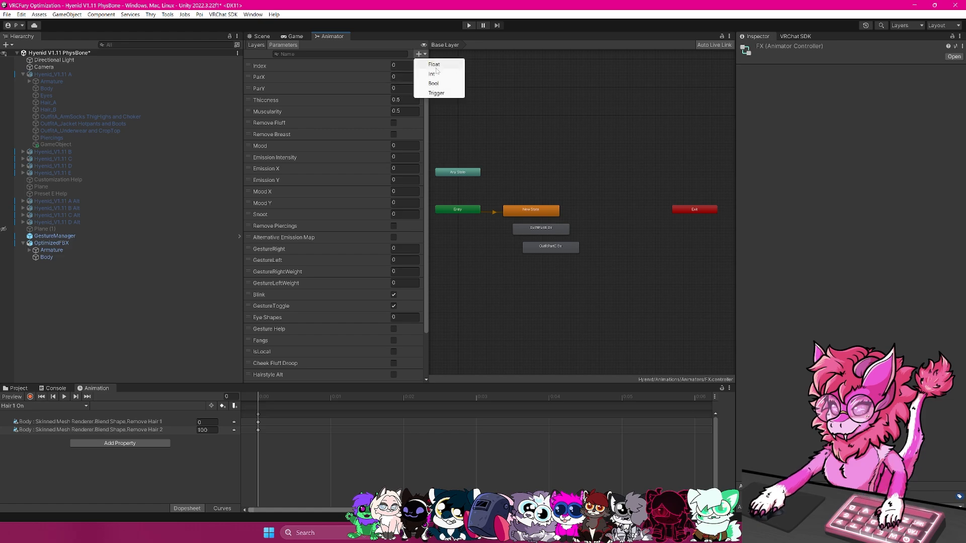
click(433, 73)
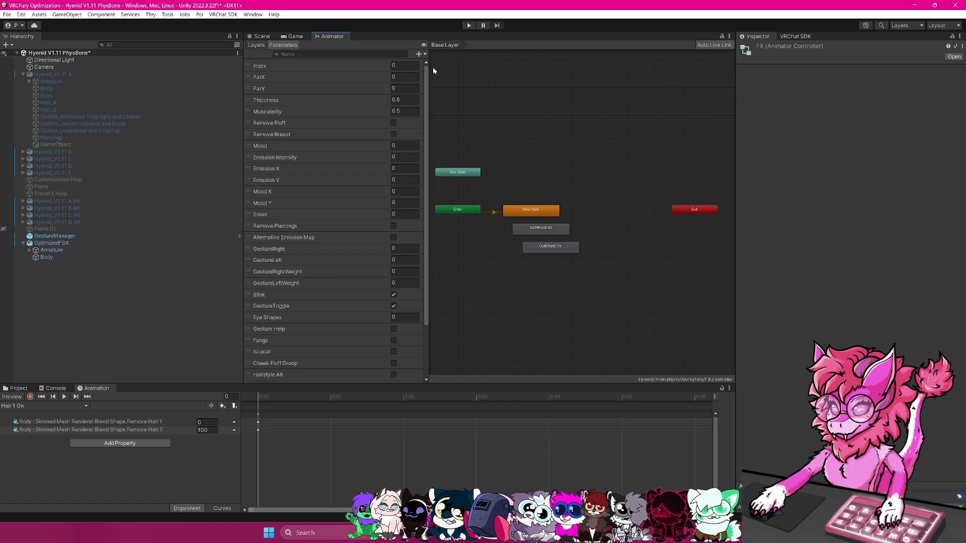
scroll(312, 170, down, 3)
scroll(312, 170, down, 1)
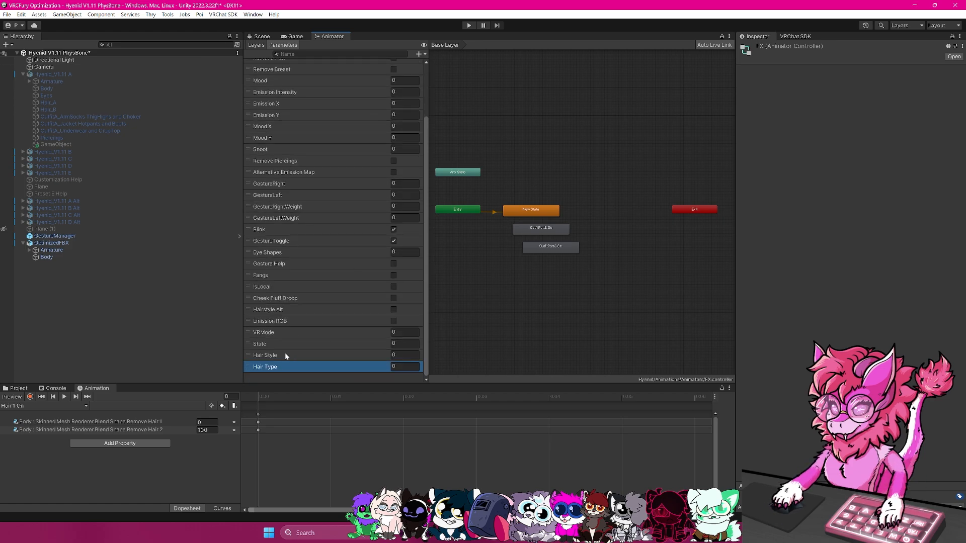
Compare the new Hair Style and Hair Type parameter names with the expression parameters in A2 Parameters.
click(271, 356)
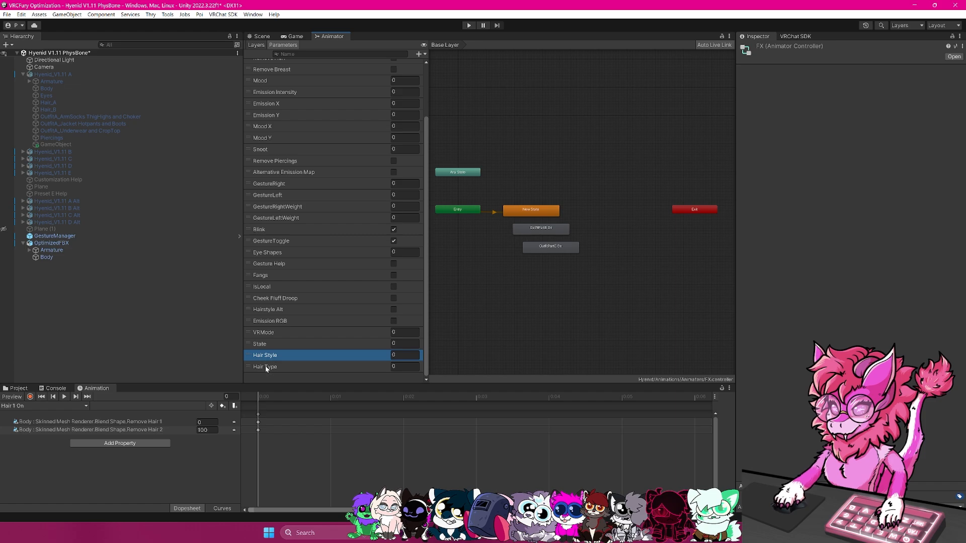
click(264, 367)
click(39, 245)
scroll(841, 328, down, 15)
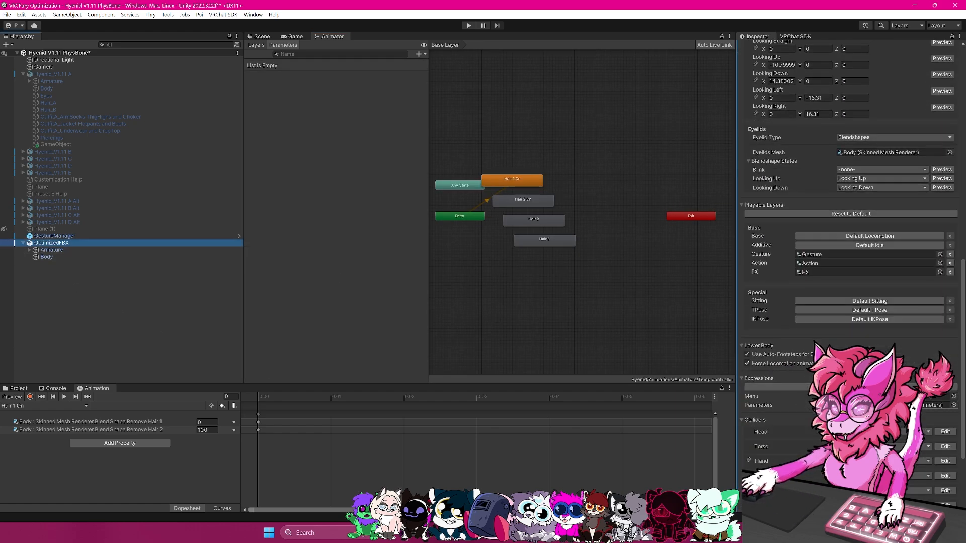
double_click(850, 405)
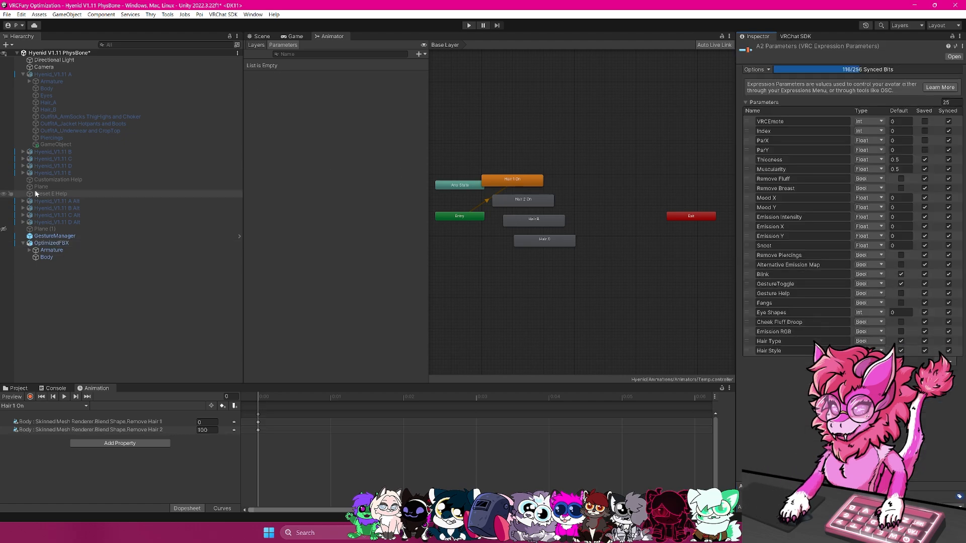
Return to OptimizedFBX's FX controller, open the blend tree in its Blendtree layer and select the Hair node.
click(35, 244)
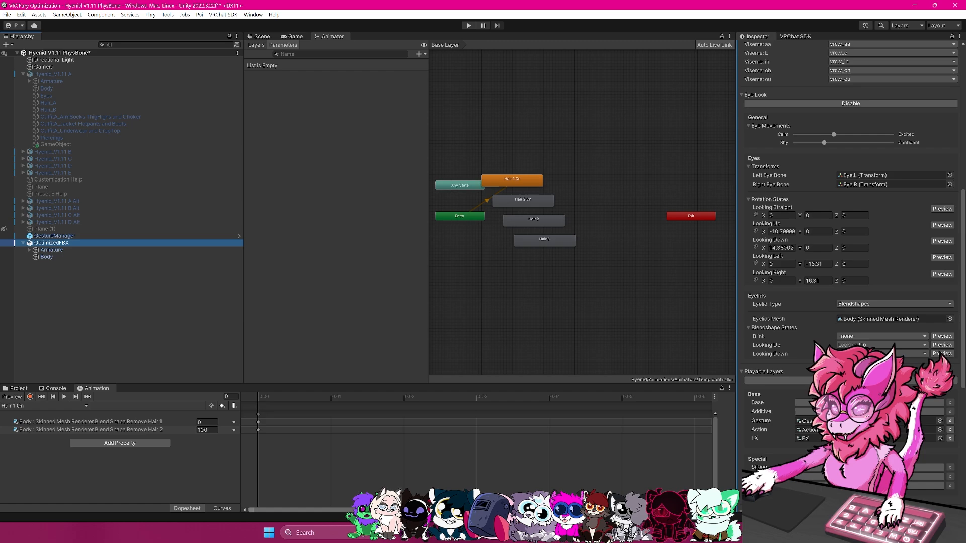
double_click(807, 438)
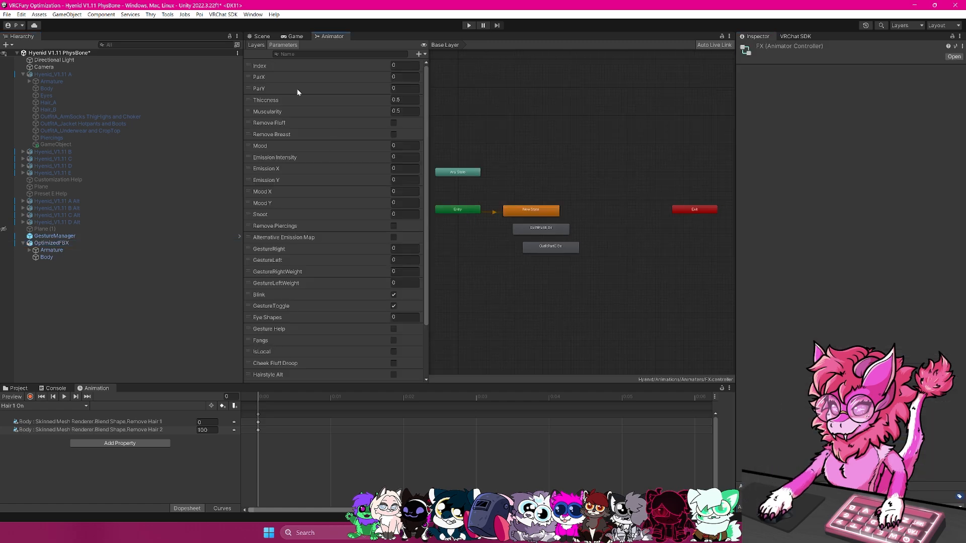
click(253, 45)
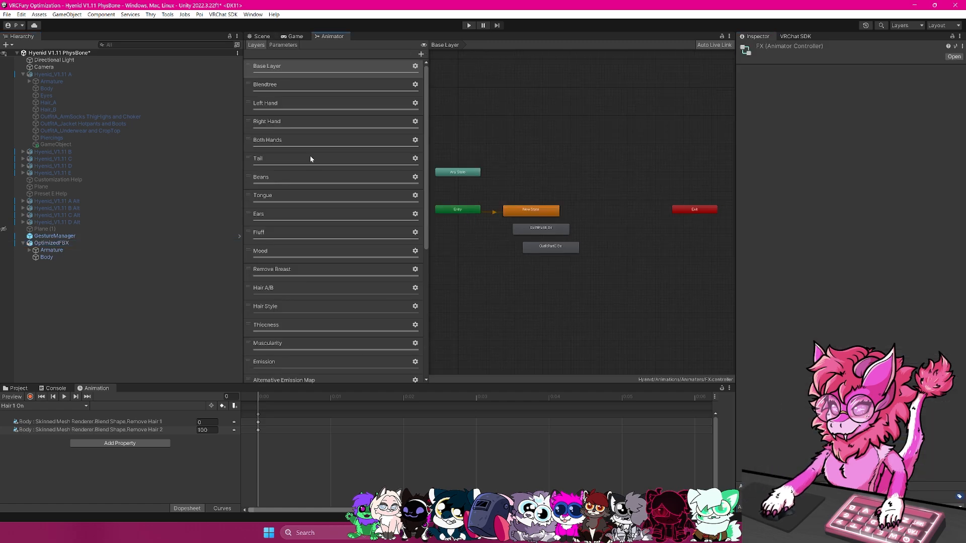
scroll(333, 218, down, 2)
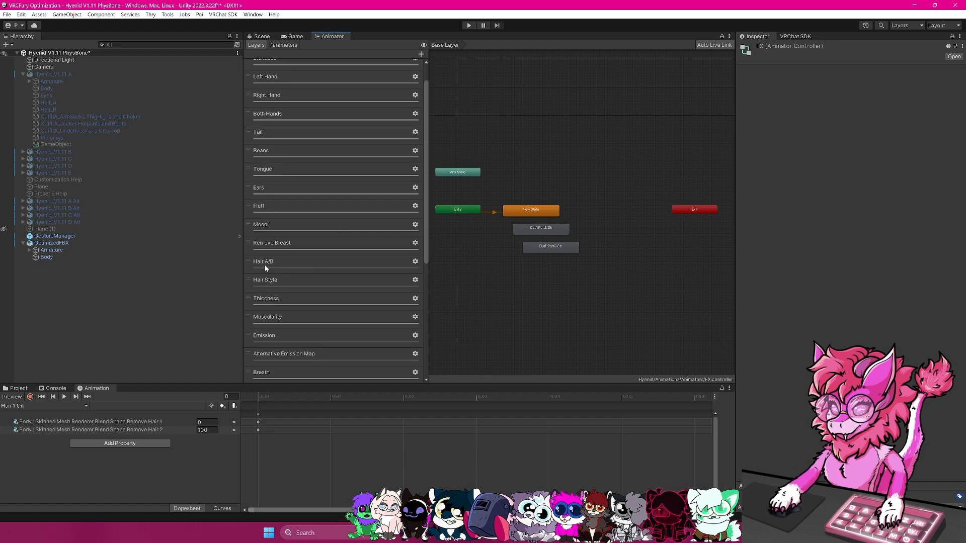
scroll(295, 247, down, 10)
scroll(296, 228, up, 12)
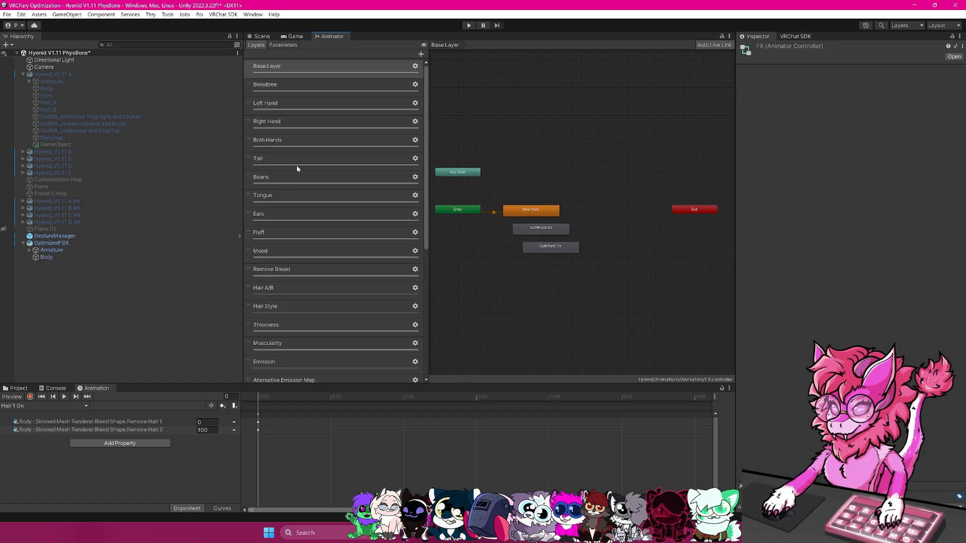
click(275, 91)
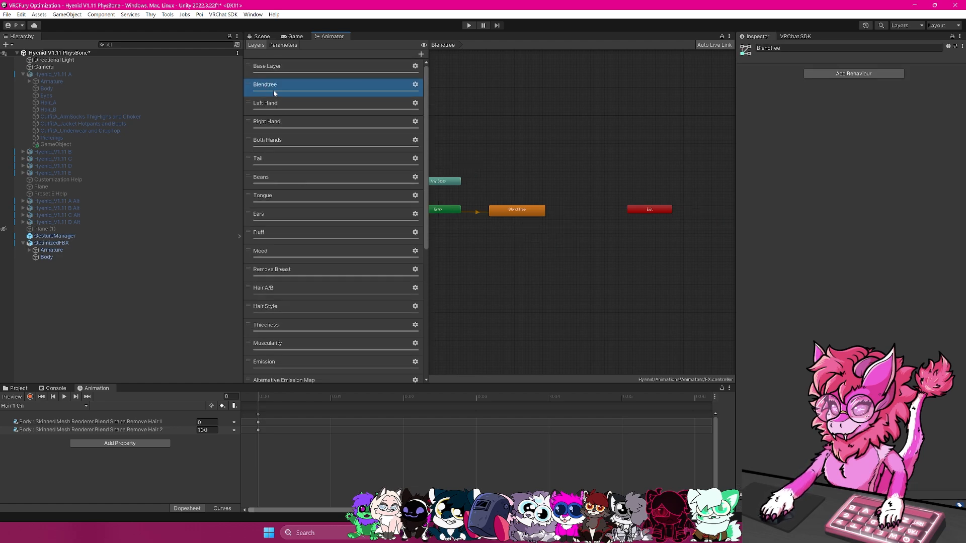
double_click(539, 212)
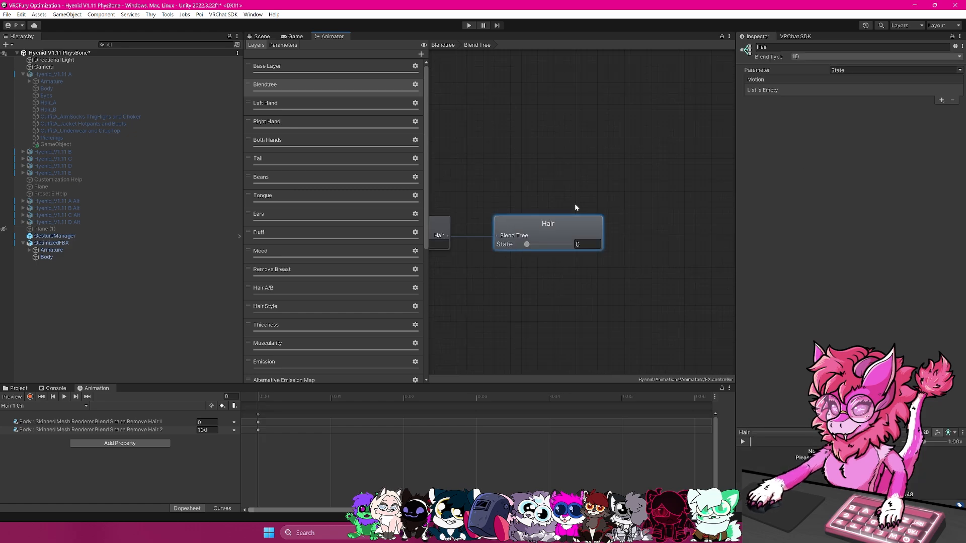
Add two child blend trees to the Hair blend tree.
click(942, 102)
click(924, 119)
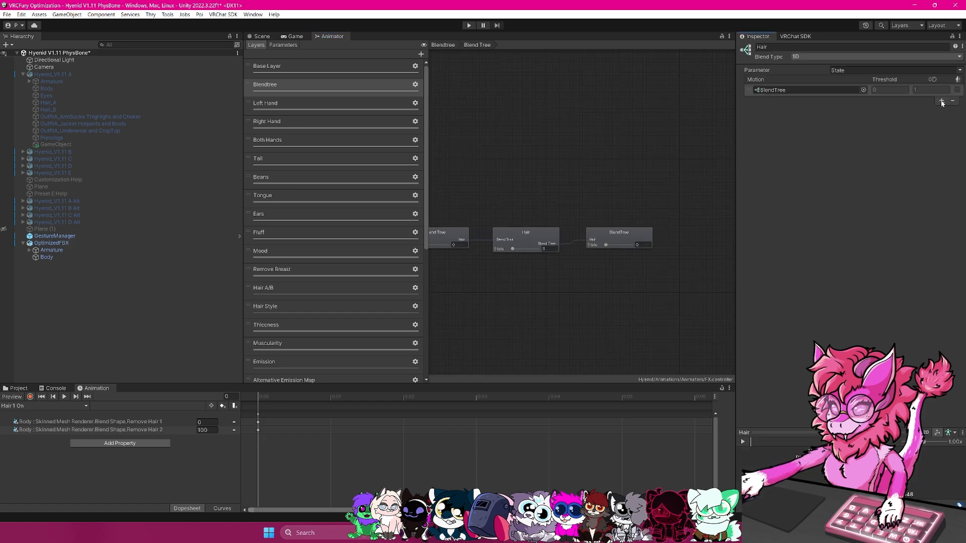
click(941, 100)
click(924, 119)
Set the blend type of both the Hair blend tree and the root Blend Tree to Direct.
click(829, 57)
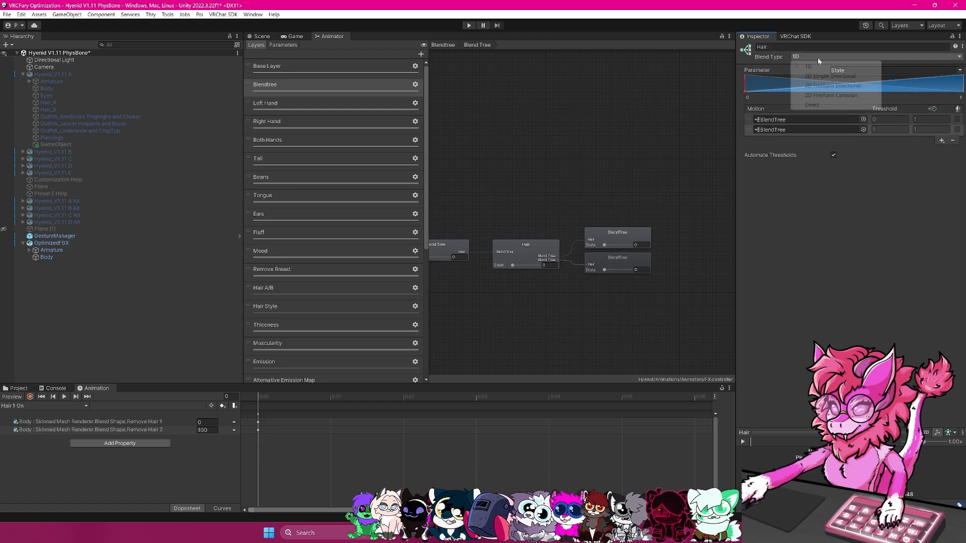
click(805, 107)
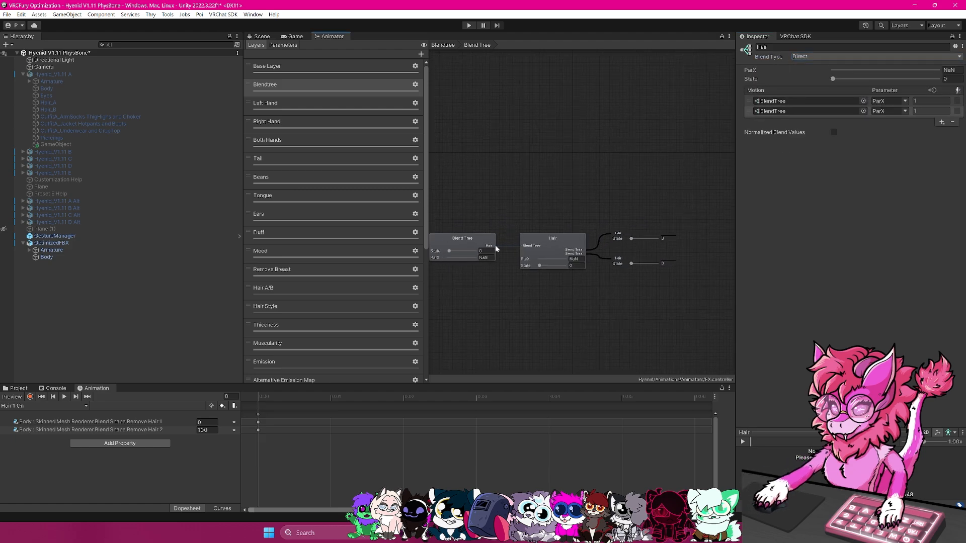
click(488, 239)
click(825, 57)
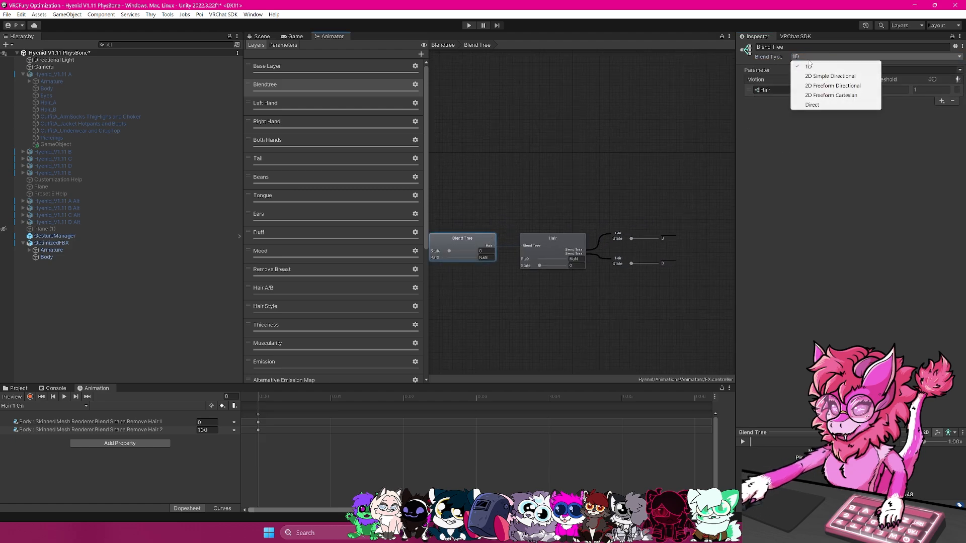
click(807, 105)
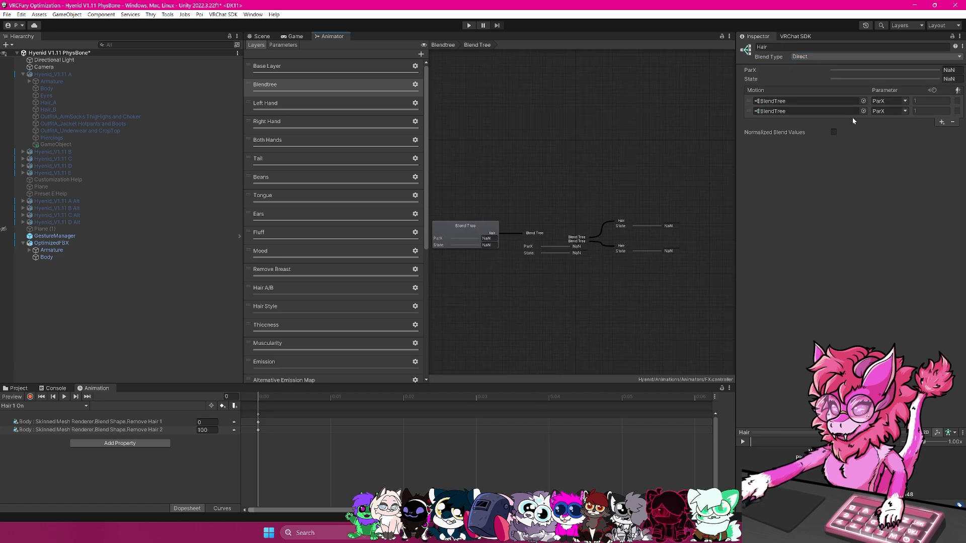
Assign the Hair Style parameter to the first child blend tree of Hair.
click(645, 228)
click(637, 250)
click(645, 227)
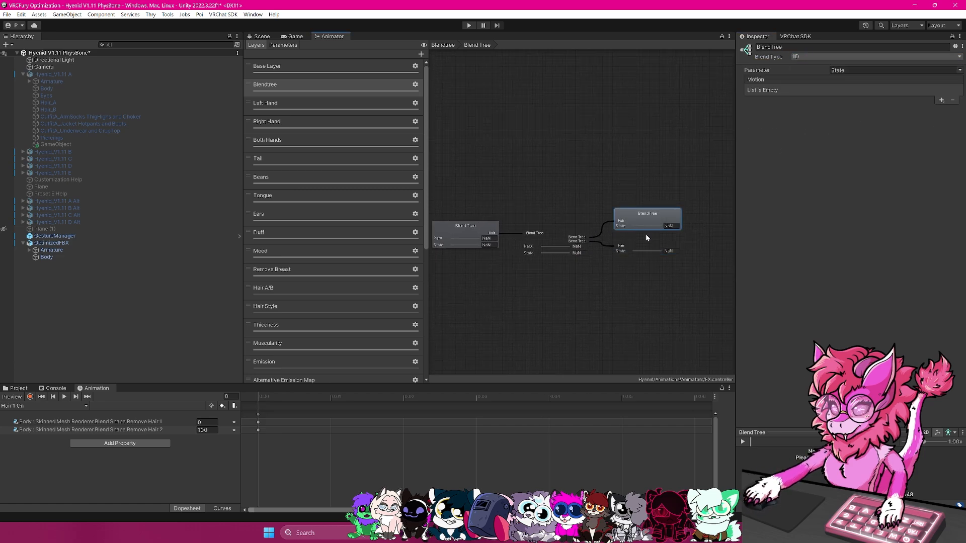
click(644, 248)
click(623, 225)
click(564, 231)
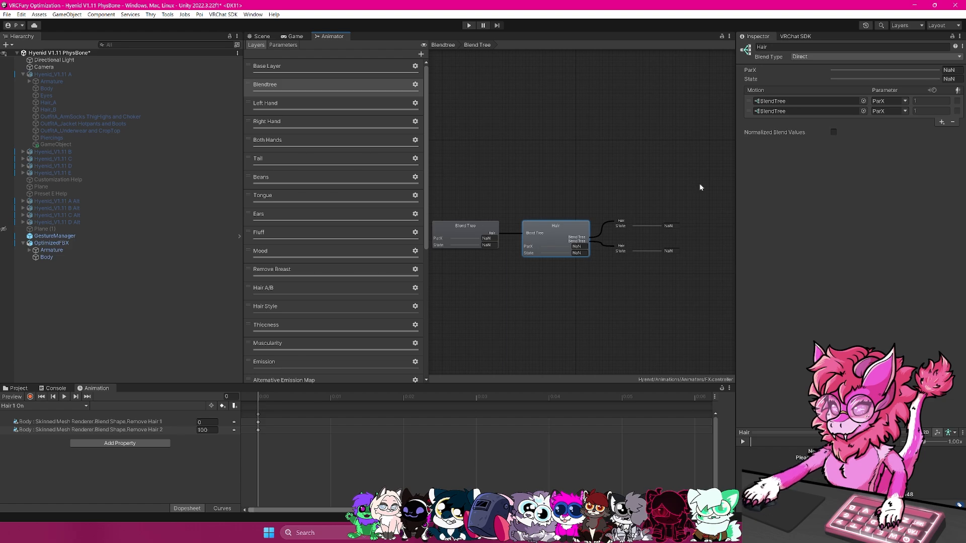
click(905, 101)
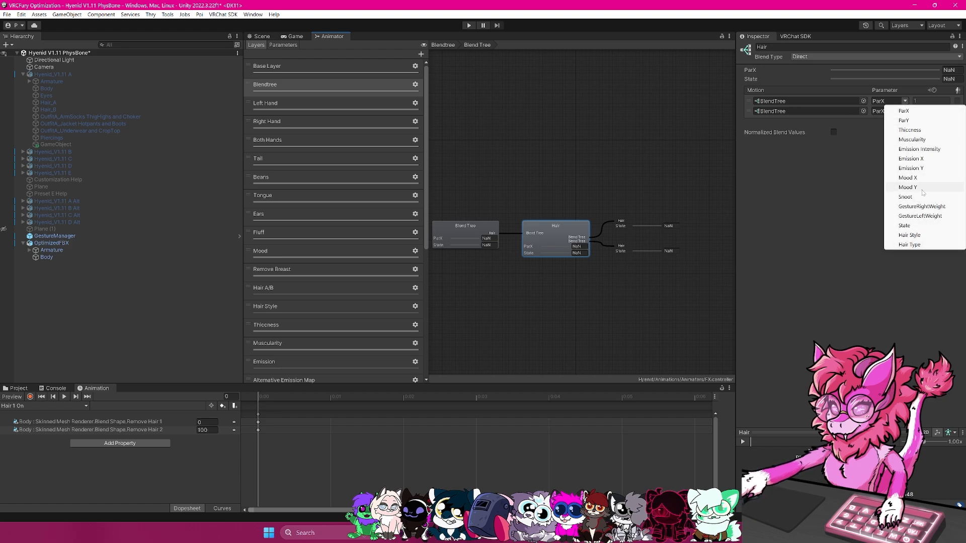
click(910, 235)
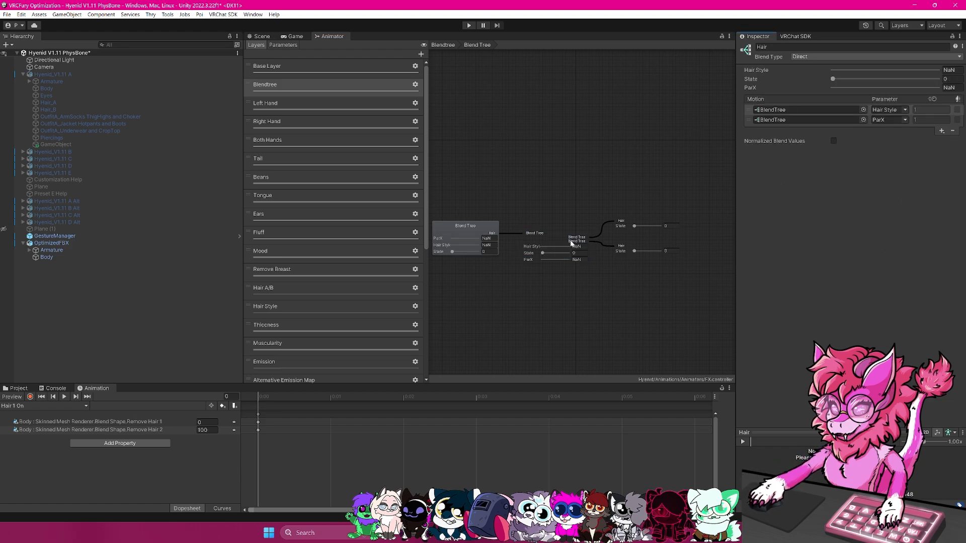
Assign the Hair Type parameter to Hair's second child blend tree and State to the Hair motion in the root Blend Tree.
click(890, 120)
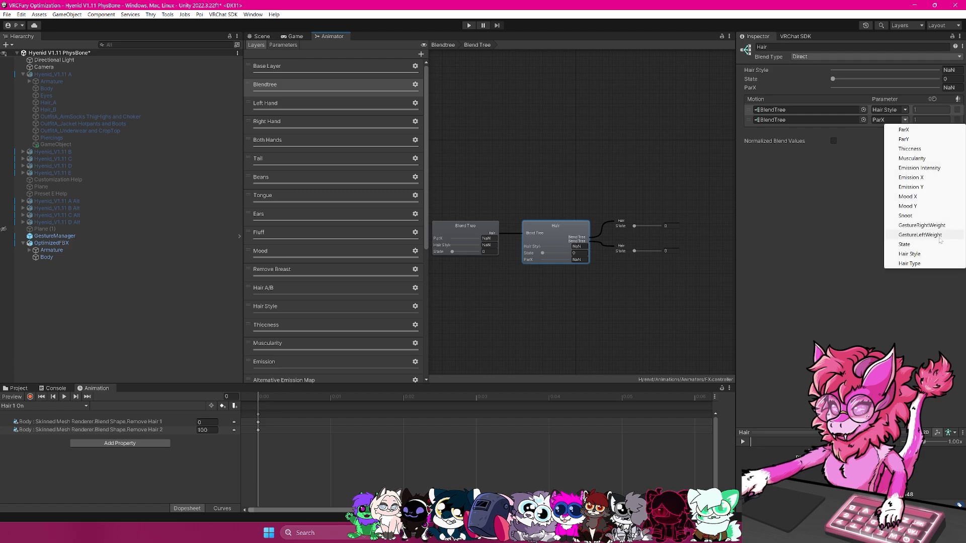
click(915, 264)
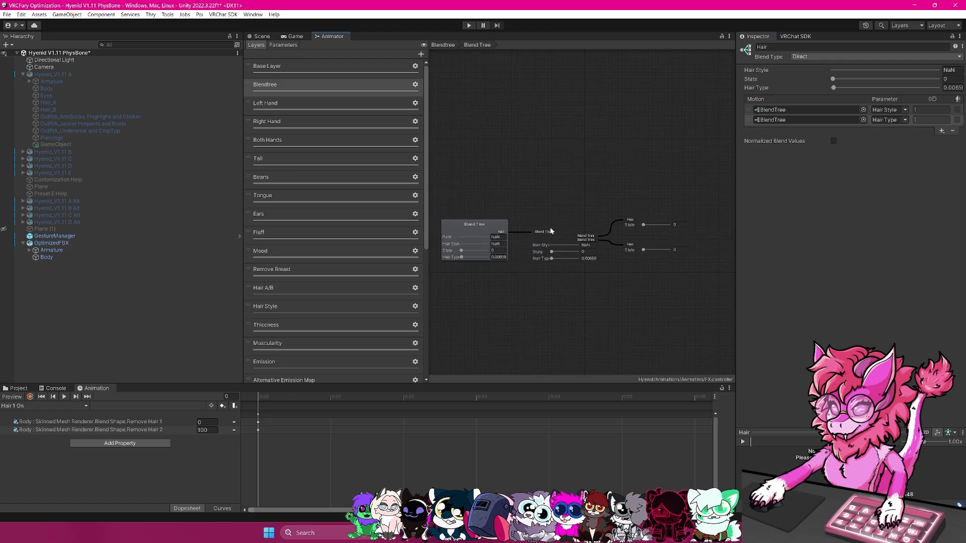
click(472, 225)
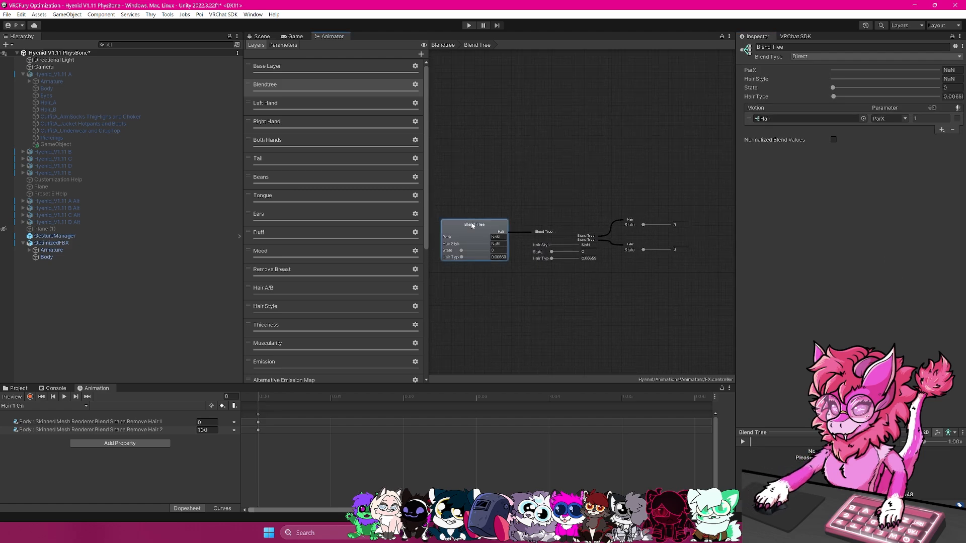
click(901, 118)
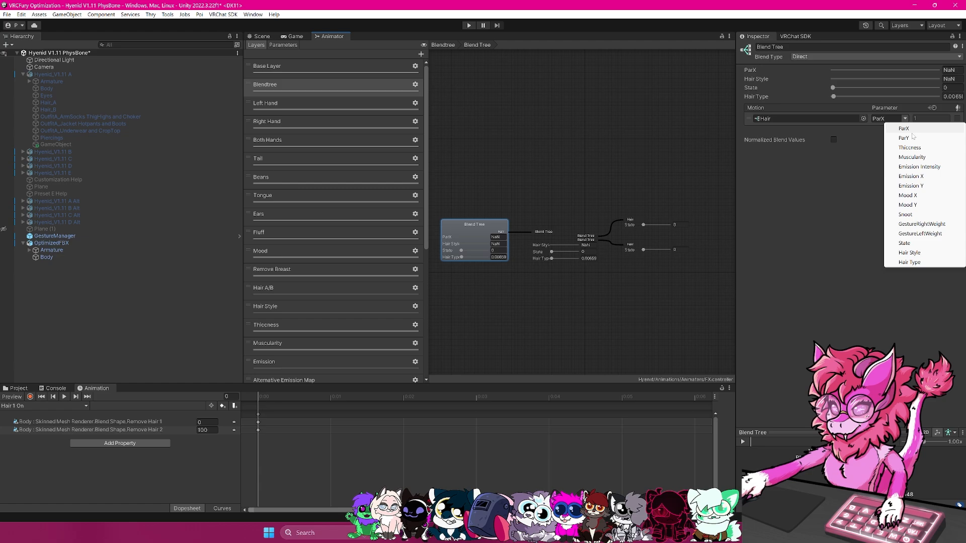
click(904, 243)
Set the Hair Style parameter's value to 0 in the root Blend Tree.
scroll(511, 209, up, 5)
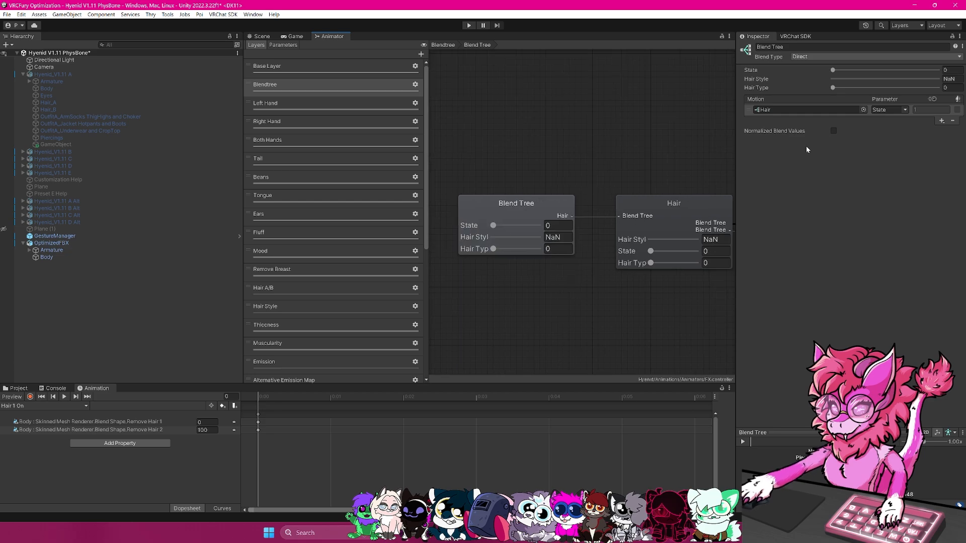
click(951, 79)
text(0)
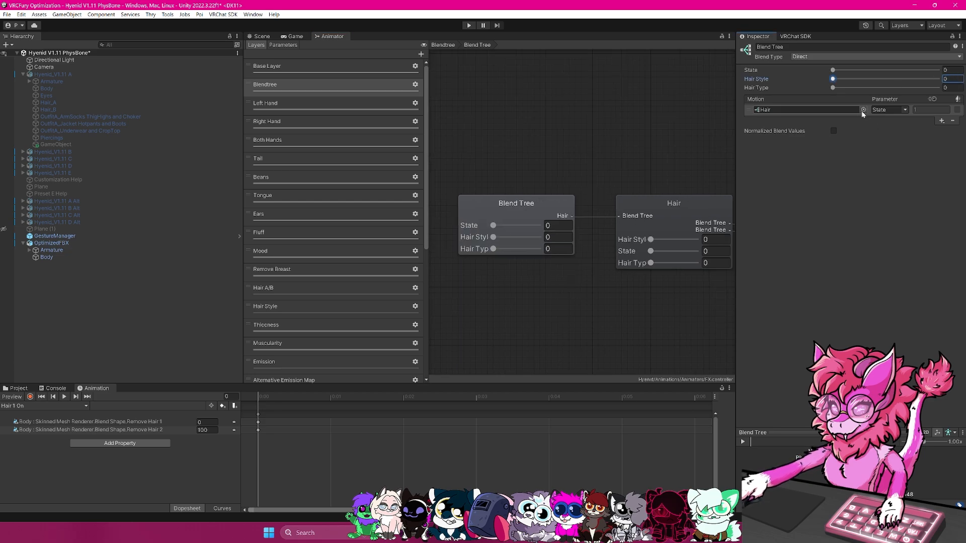
click(522, 206)
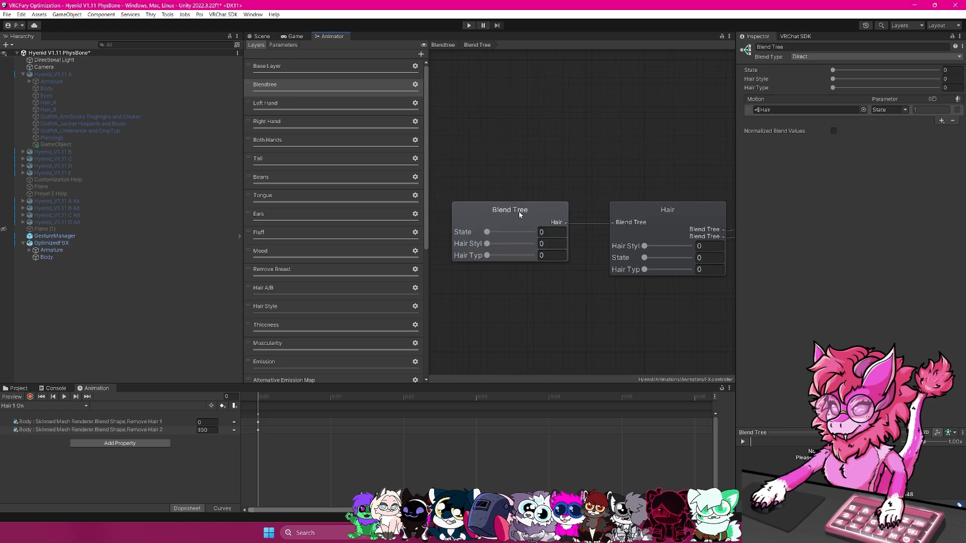
click(669, 213)
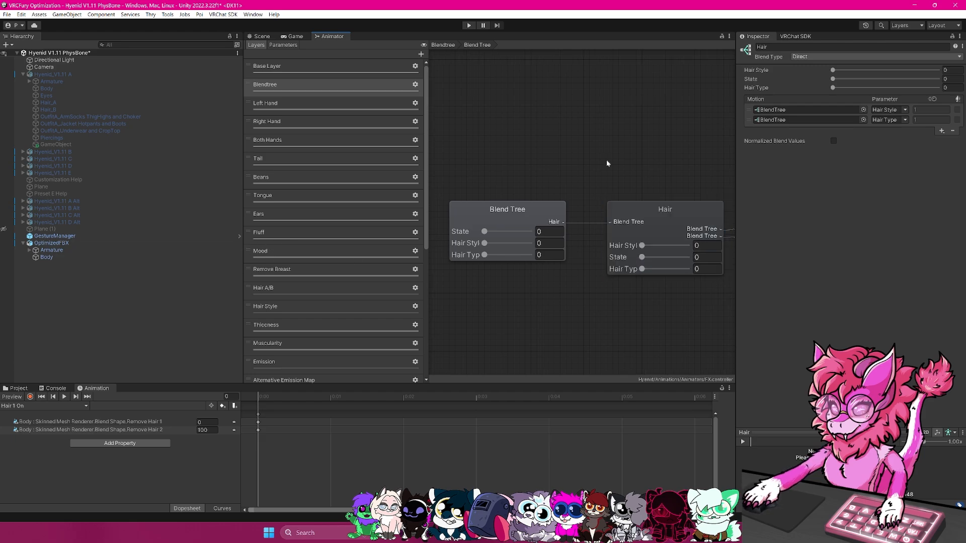
Set the blend type of both child blend trees under Hair to Direct.
click(599, 198)
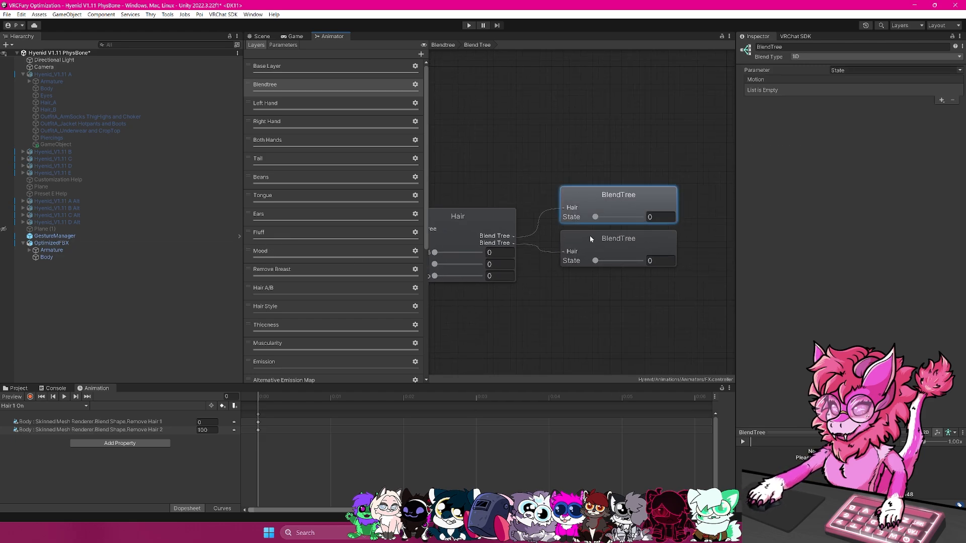
click(587, 239)
click(611, 199)
click(617, 242)
click(666, 194)
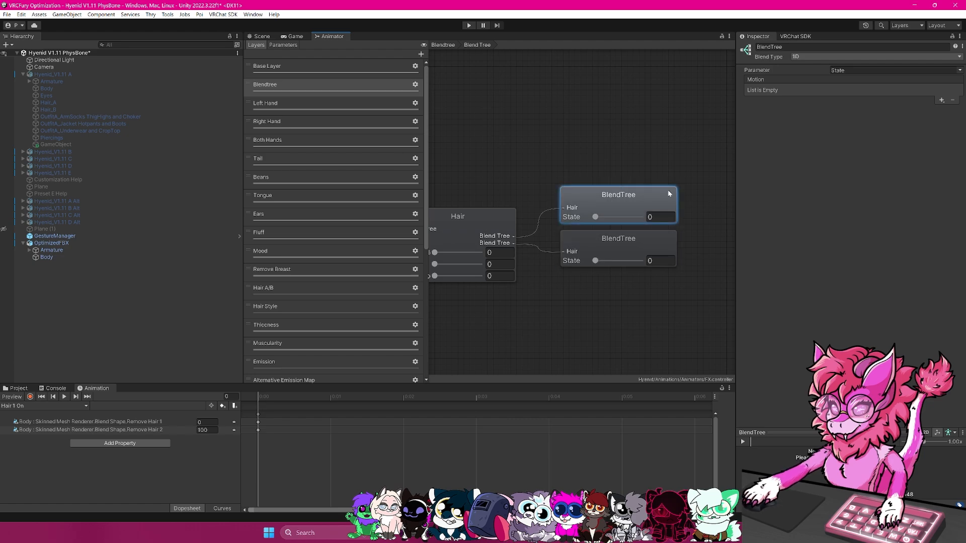
click(829, 57)
click(825, 105)
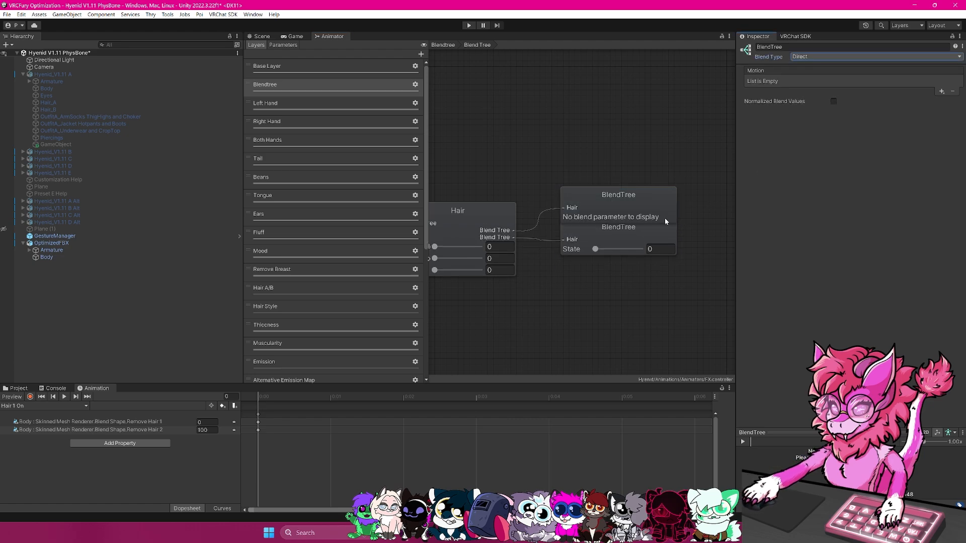
click(664, 222)
click(807, 57)
click(812, 105)
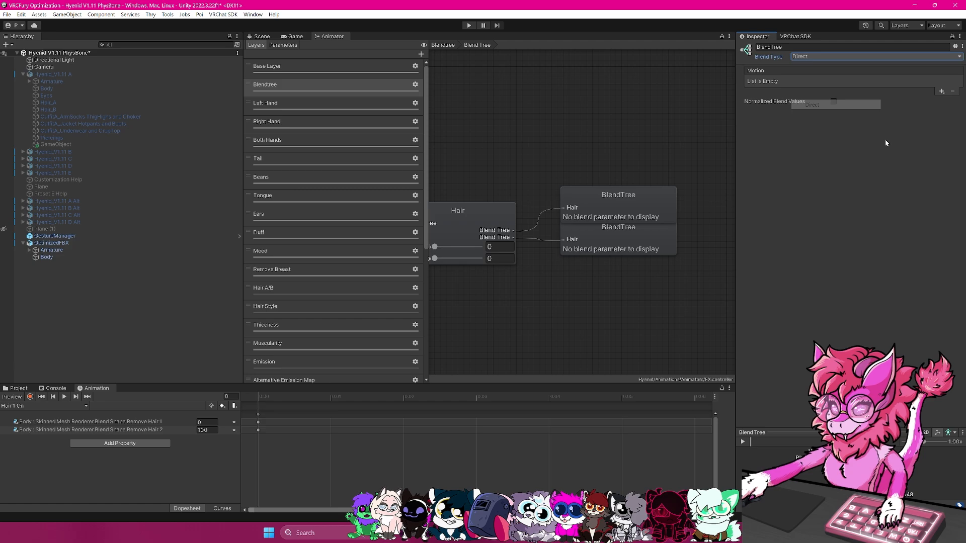
Add two empty motion fields to each of the two child blend trees under Hair.
click(942, 91)
click(930, 99)
click(941, 106)
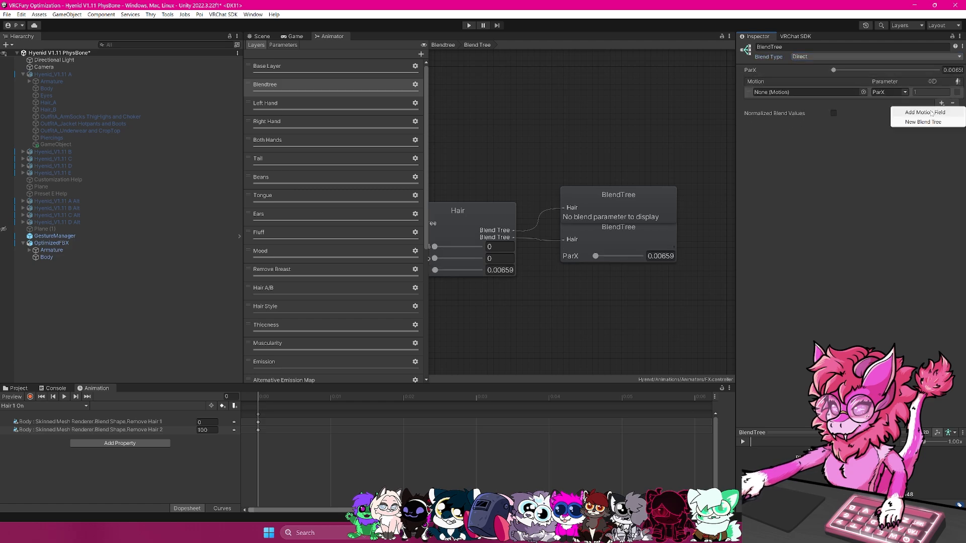
click(932, 112)
click(653, 197)
click(941, 91)
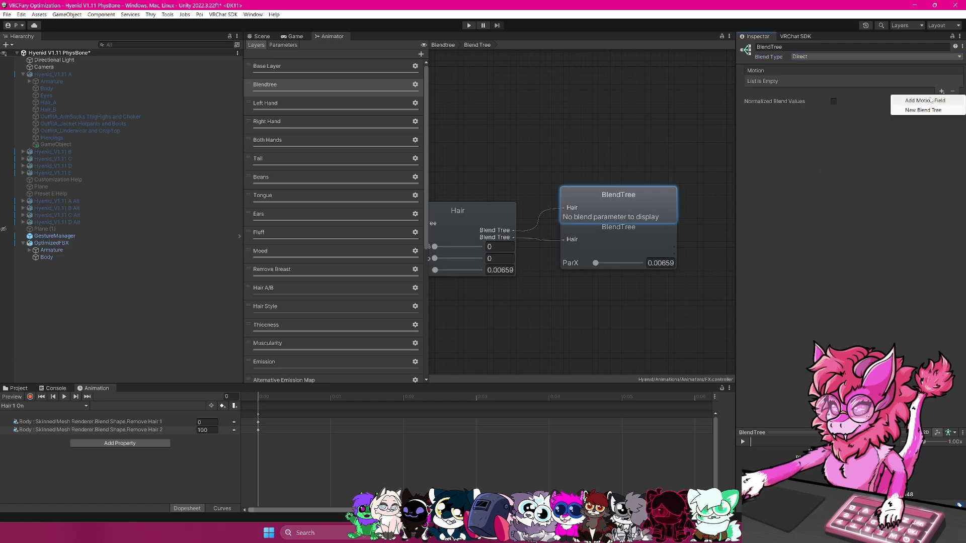
click(930, 99)
click(941, 103)
click(932, 111)
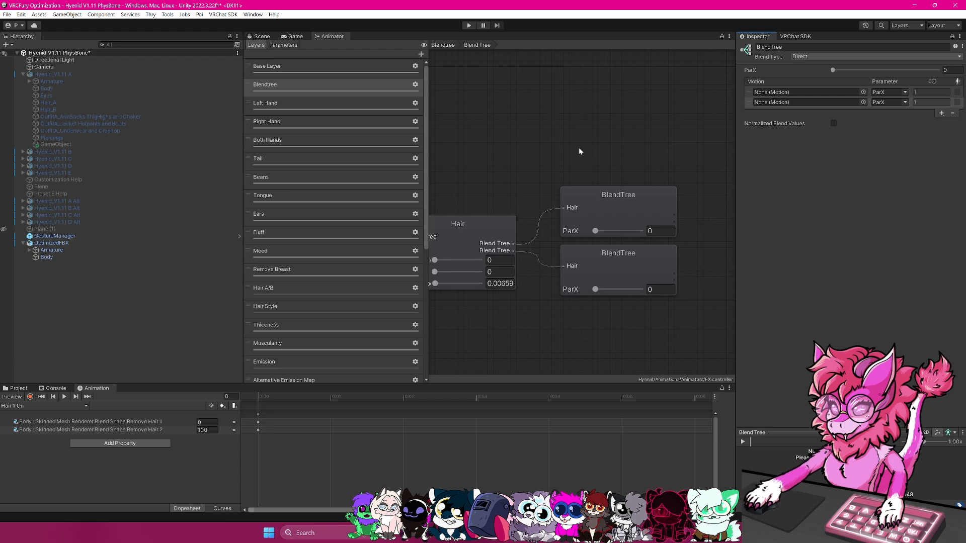
Open the root Assets folder in the project browser to reach the hair animation clips.
click(18, 388)
click(129, 432)
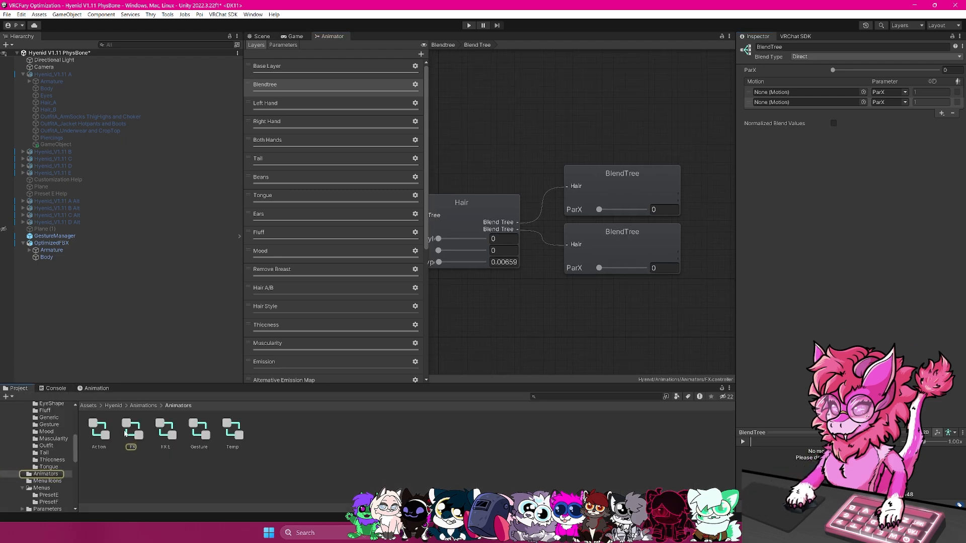
click(90, 406)
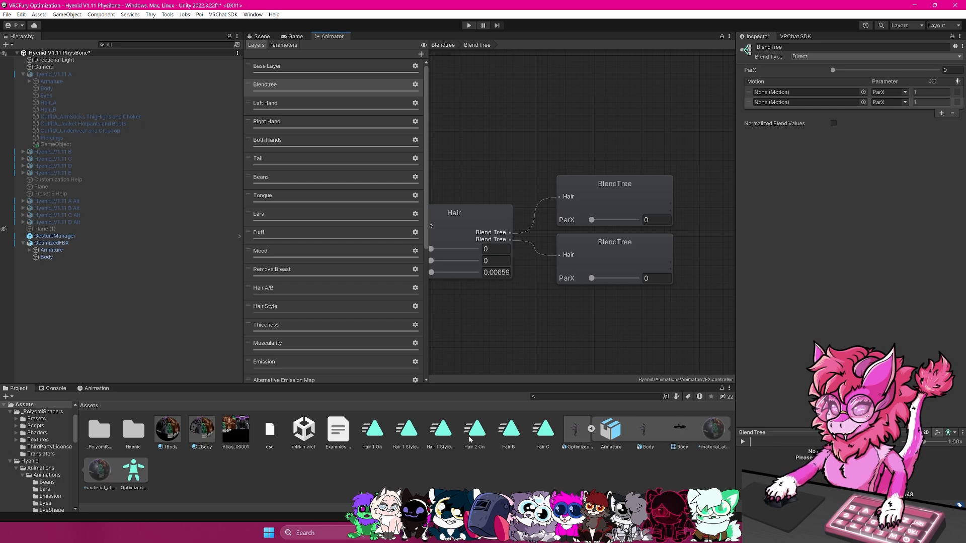
Rename Hair's first child blend tree to Hair Style and the second to Hair Type.
scroll(627, 232, down, 3)
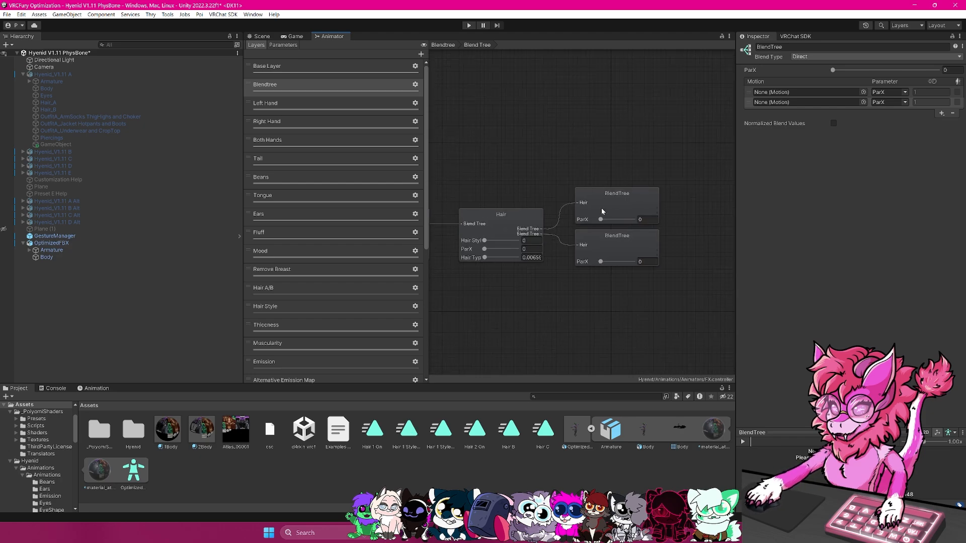
click(584, 212)
click(810, 47)
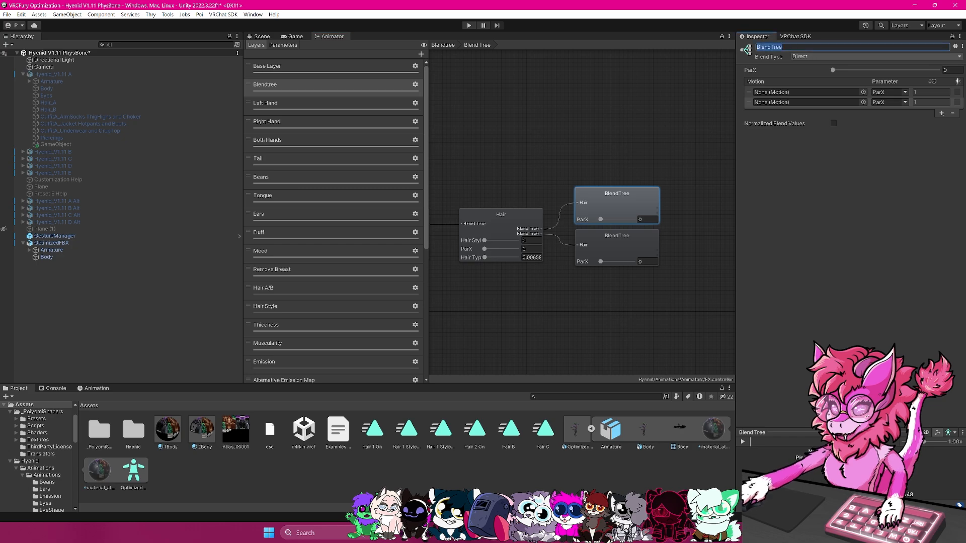
text(Hair Style)
key(Return)
click(617, 236)
click(810, 47)
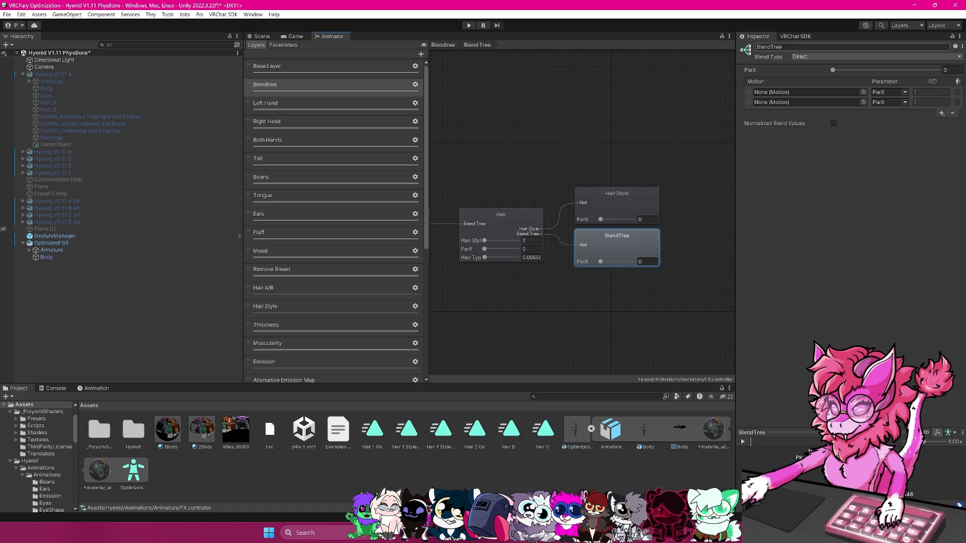
text(Hair Type)
key(Return)
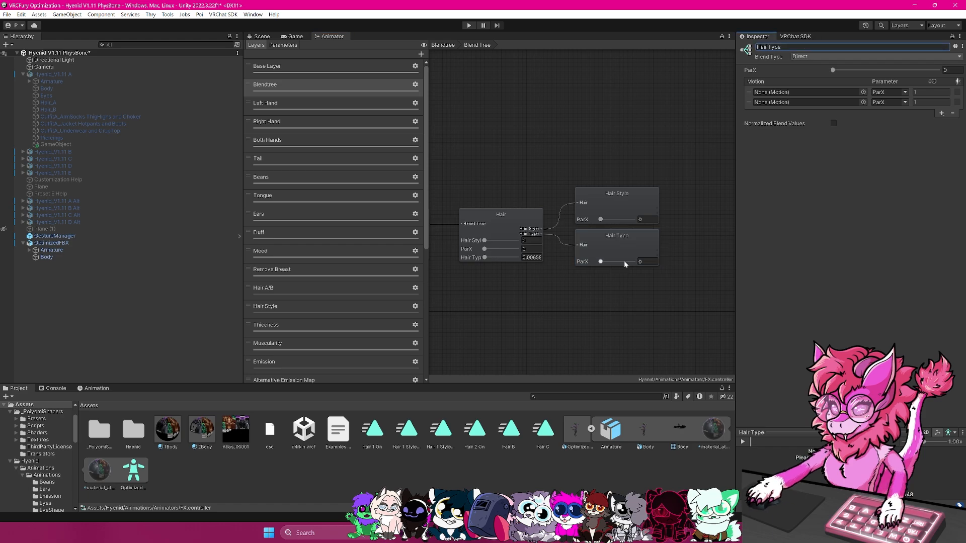
Fill the Hair Type tree's motions with Hair 1 On and Hair 2 On, and the Hair Style tree's with Hair B and Hair C.
middle_drag(627, 246, 607, 244)
click(498, 217)
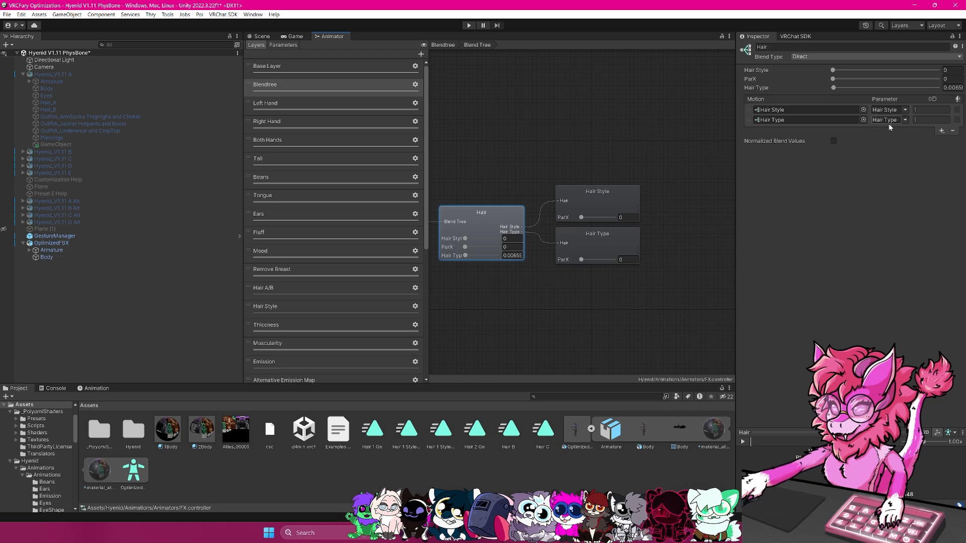
click(587, 242)
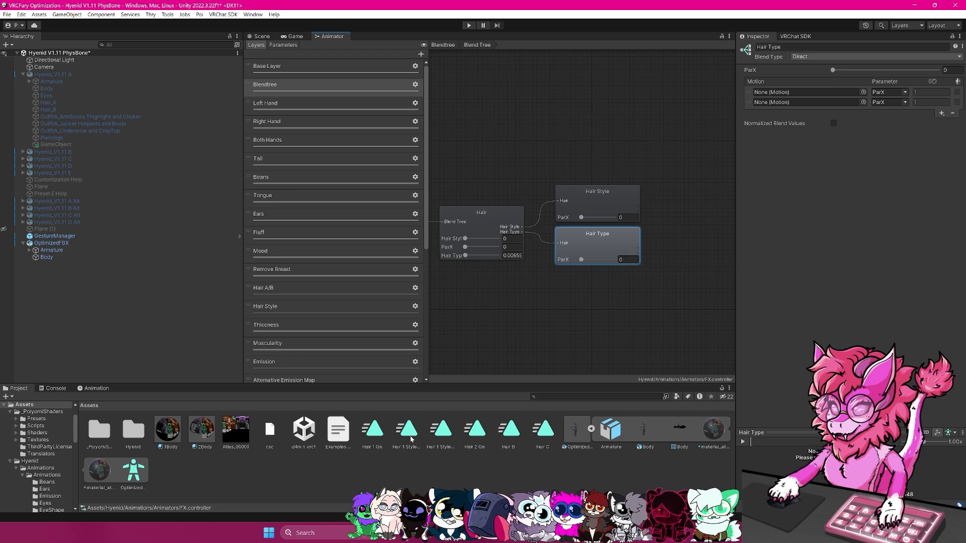
drag(369, 435, 805, 93)
drag(473, 447, 774, 102)
click(592, 201)
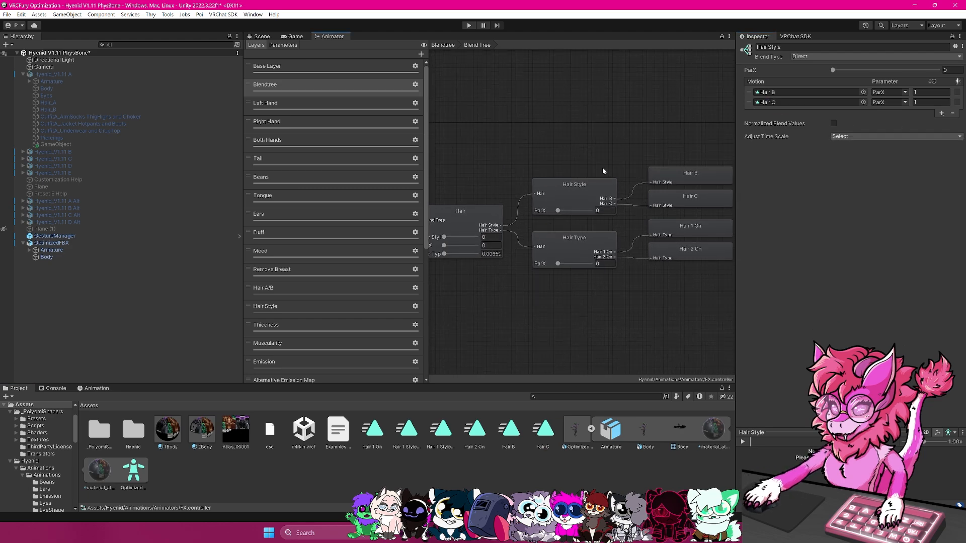
click(531, 216)
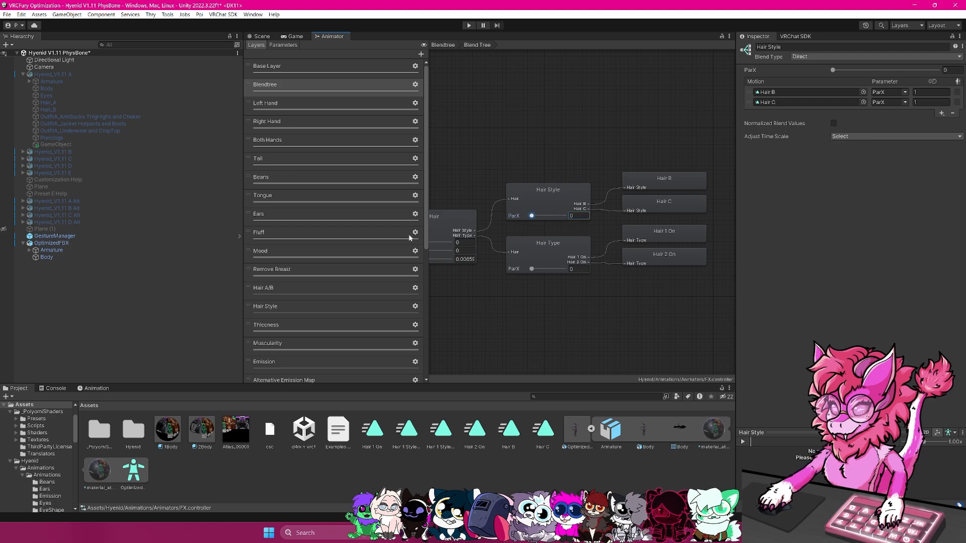
Set the parameter of both the Hair Style and Hair Type motions in the Hair blend tree to State.
middle_drag(505, 240, 560, 230)
click(507, 213)
click(898, 109)
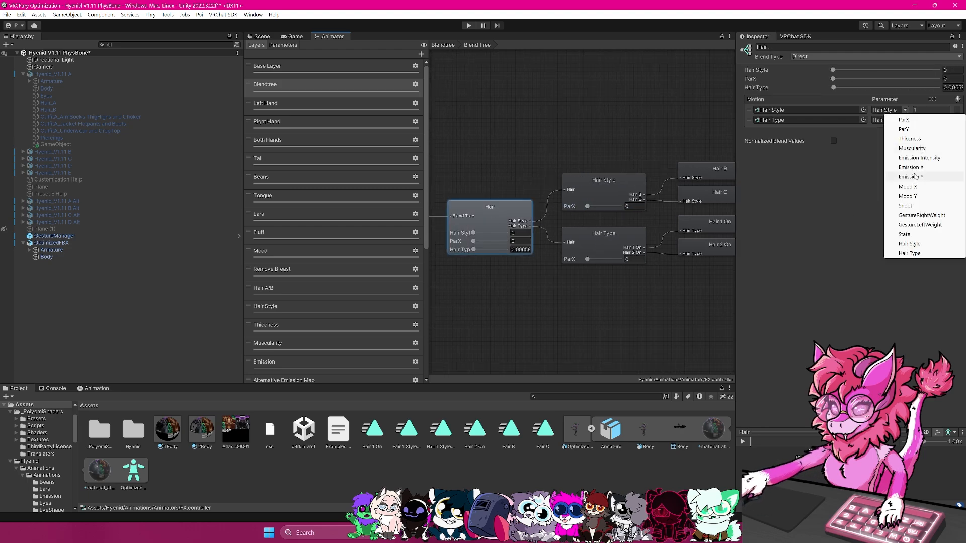
click(904, 234)
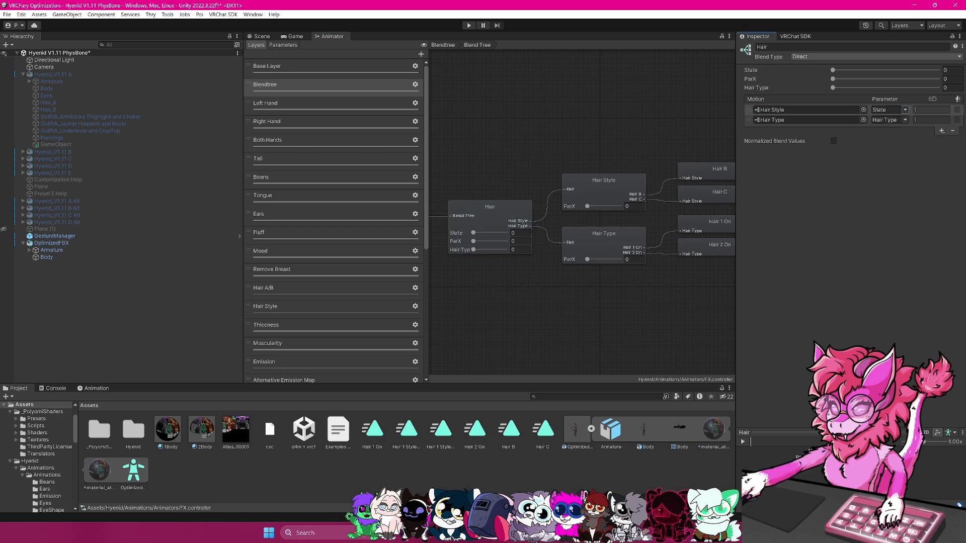
click(904, 120)
click(908, 245)
Assign the Hair Style parameter to the Hair B and Hair C motions in the Hair Style blend tree.
middle_drag(603, 198, 572, 212)
click(571, 211)
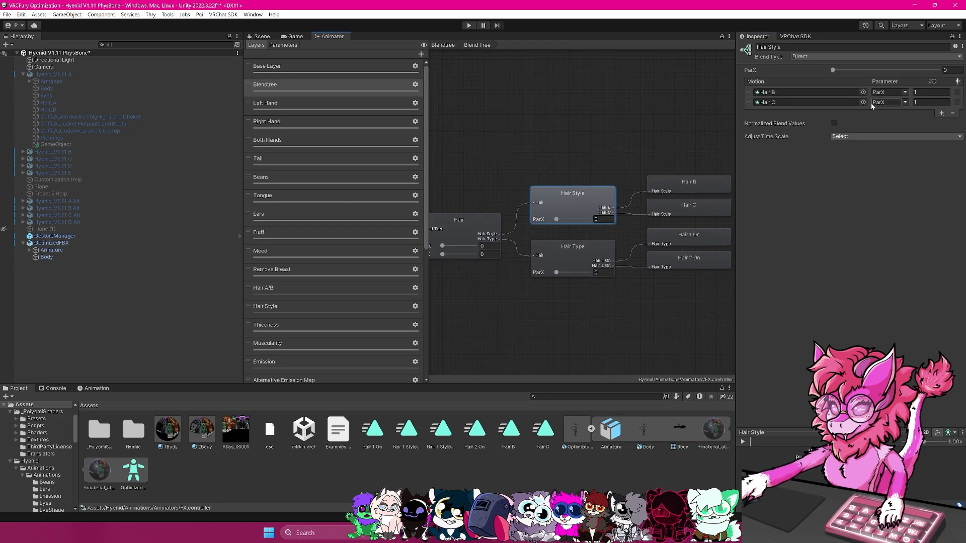
click(904, 92)
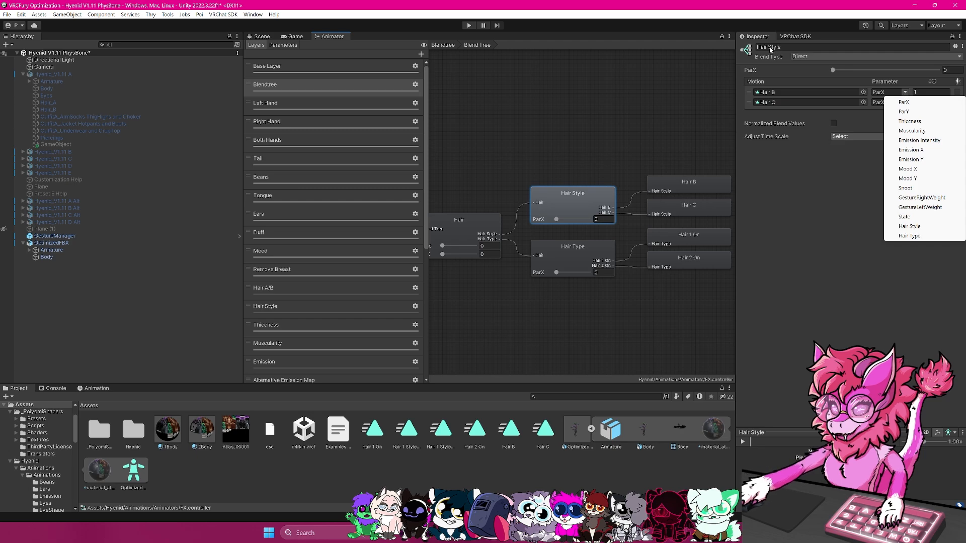
click(910, 226)
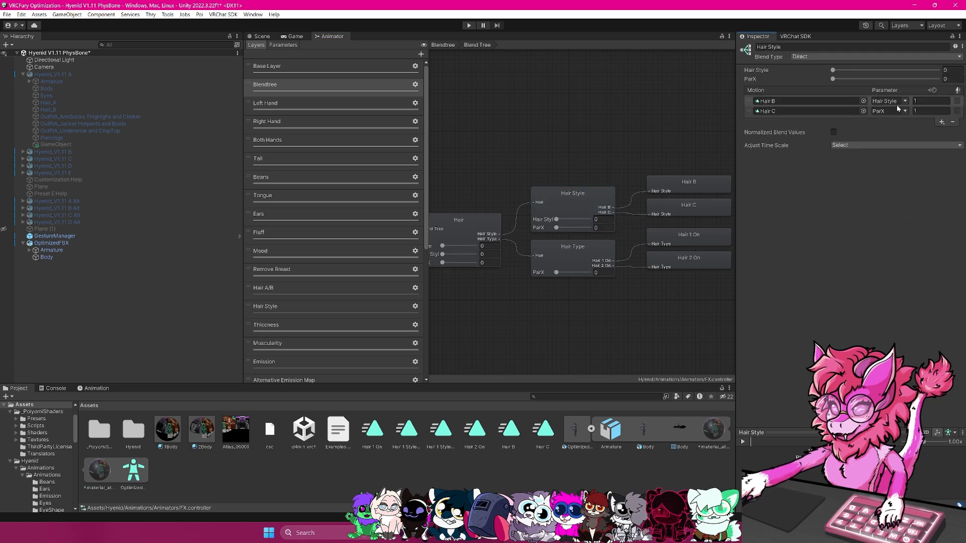
click(905, 112)
click(909, 245)
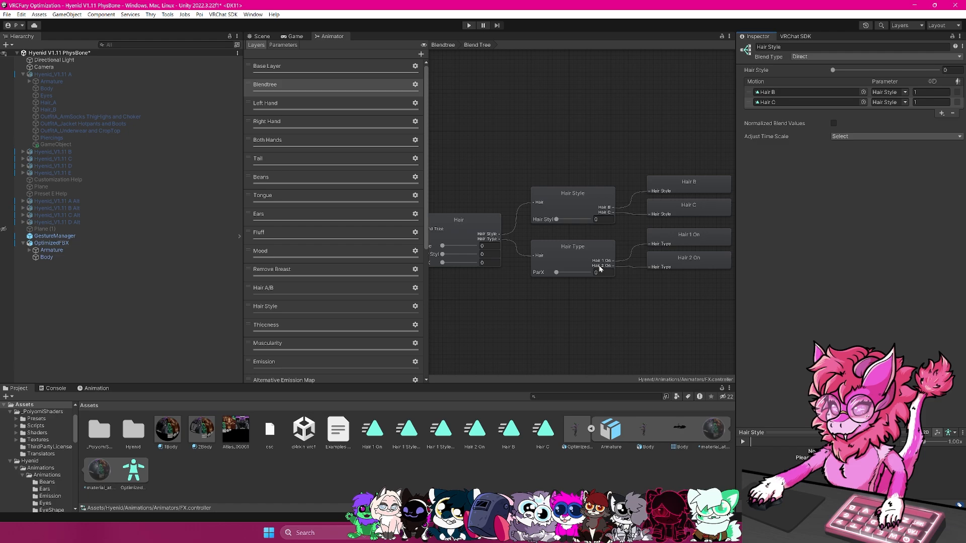
Assign the Hair Type parameter to the Hair 1 On and Hair 2 On motions in the Hair Type blend tree.
click(586, 250)
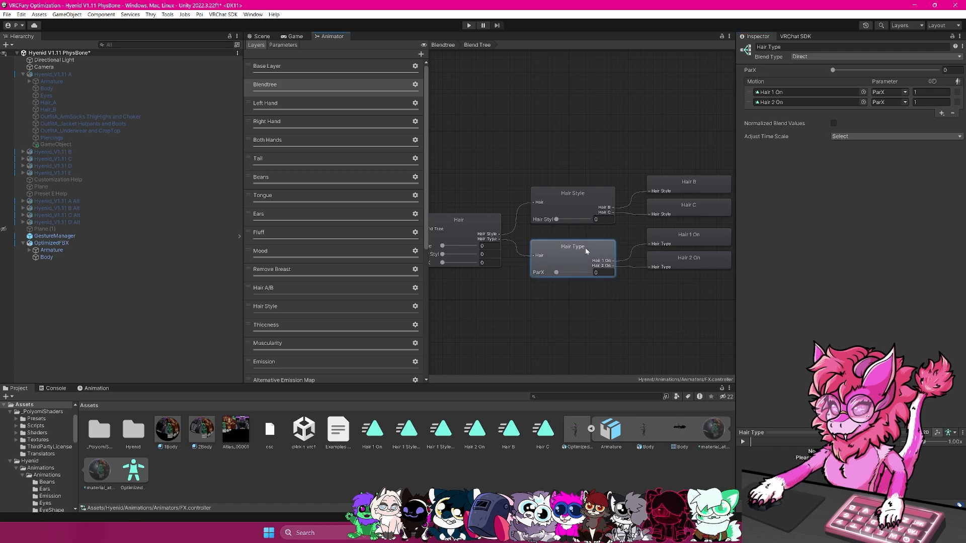
click(904, 92)
click(909, 236)
click(904, 111)
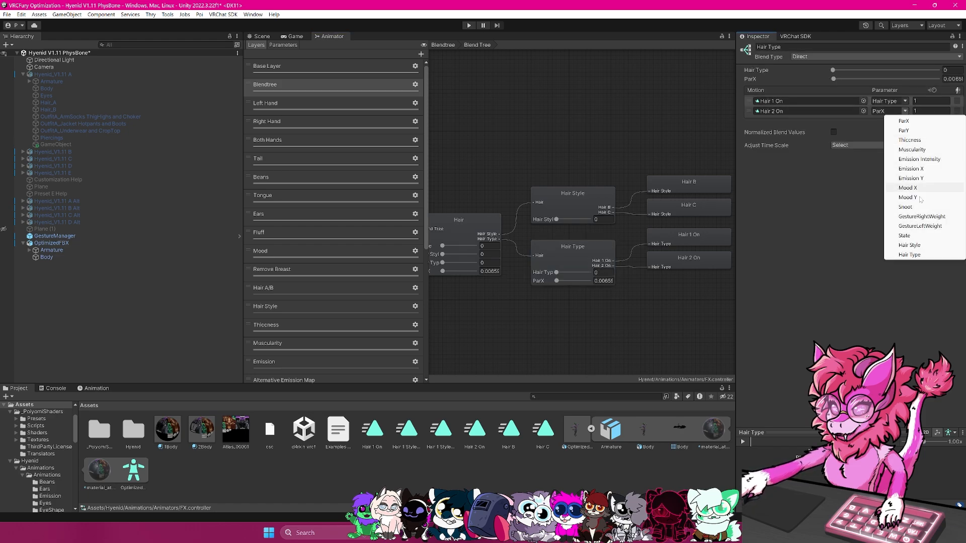
click(910, 255)
scroll(611, 126, down, 3)
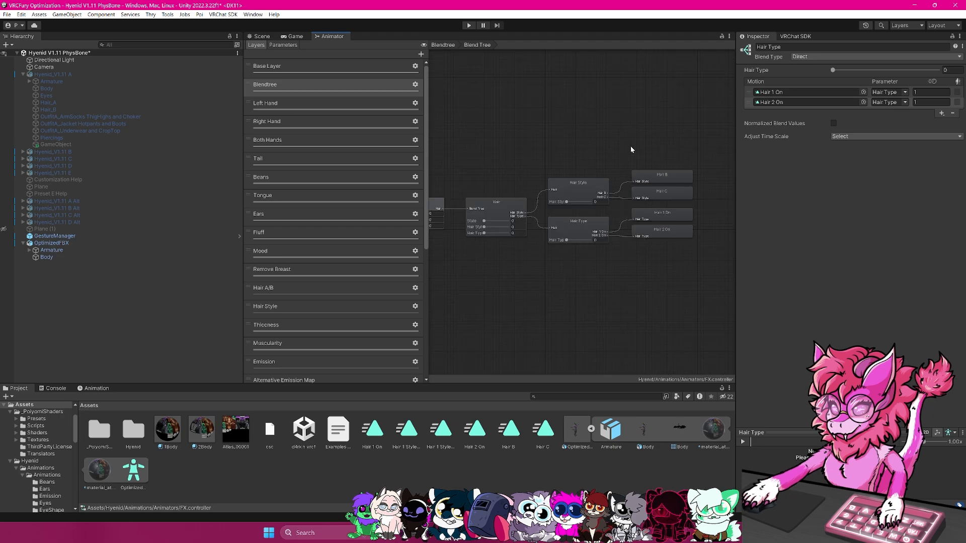
click(815, 57)
click(560, 152)
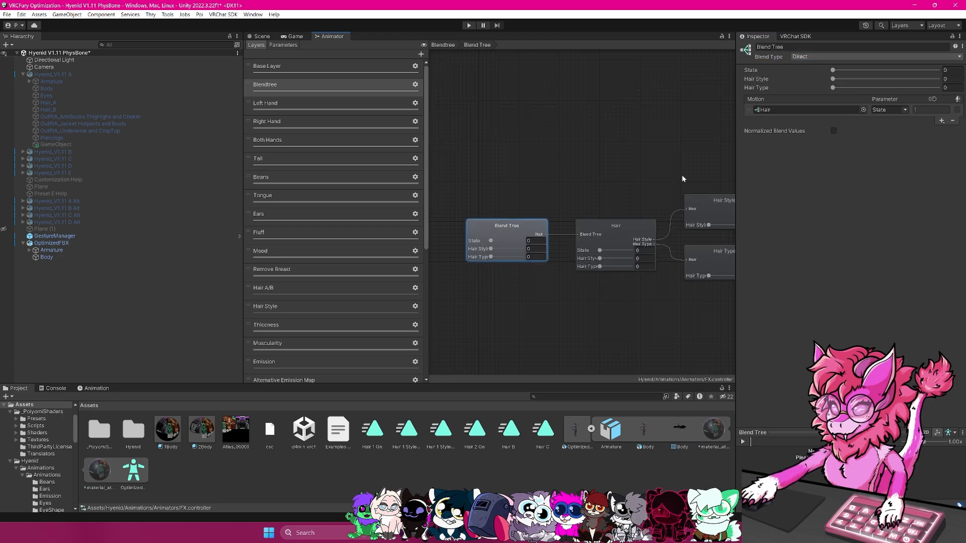
Change the blend type of both the Hair Style and Hair Type blend trees to 1D.
click(633, 241)
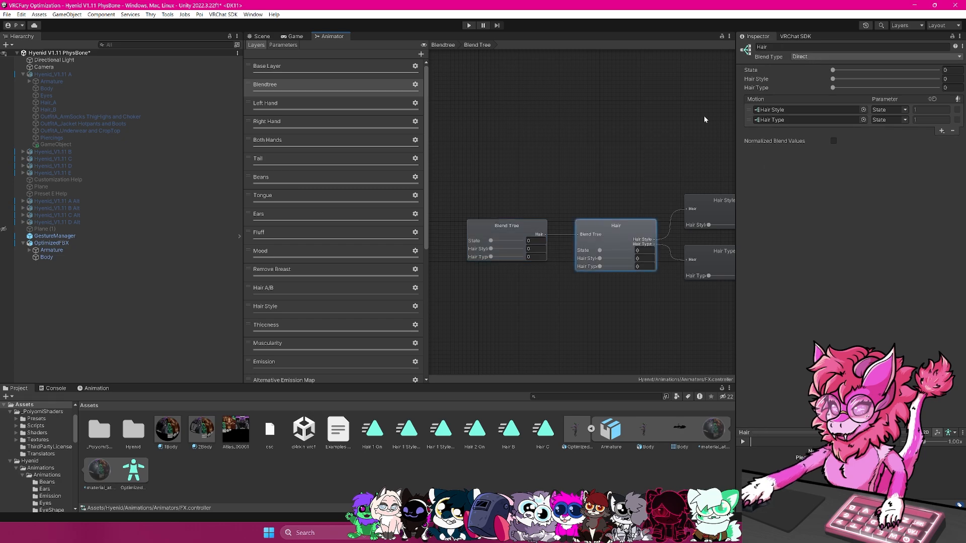
click(617, 203)
click(811, 58)
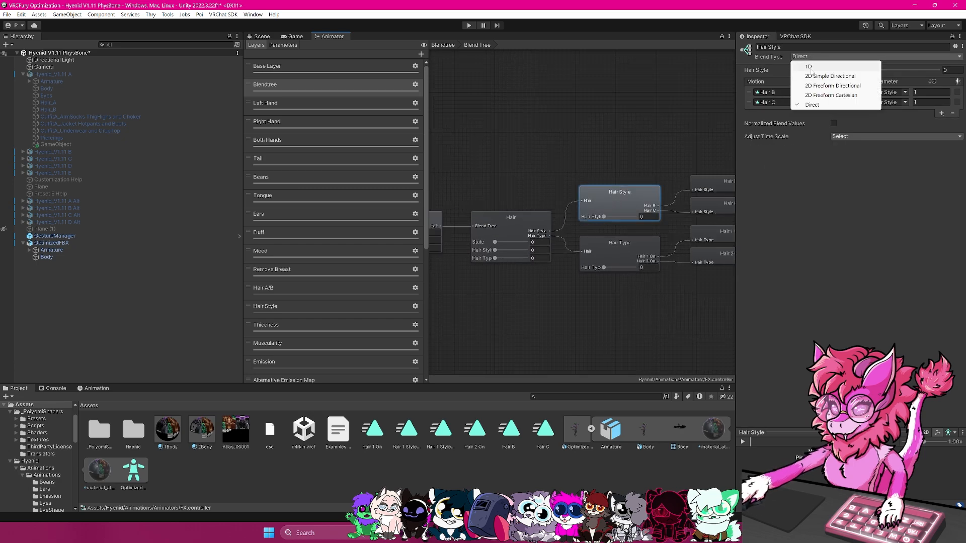
click(810, 66)
click(617, 248)
click(802, 57)
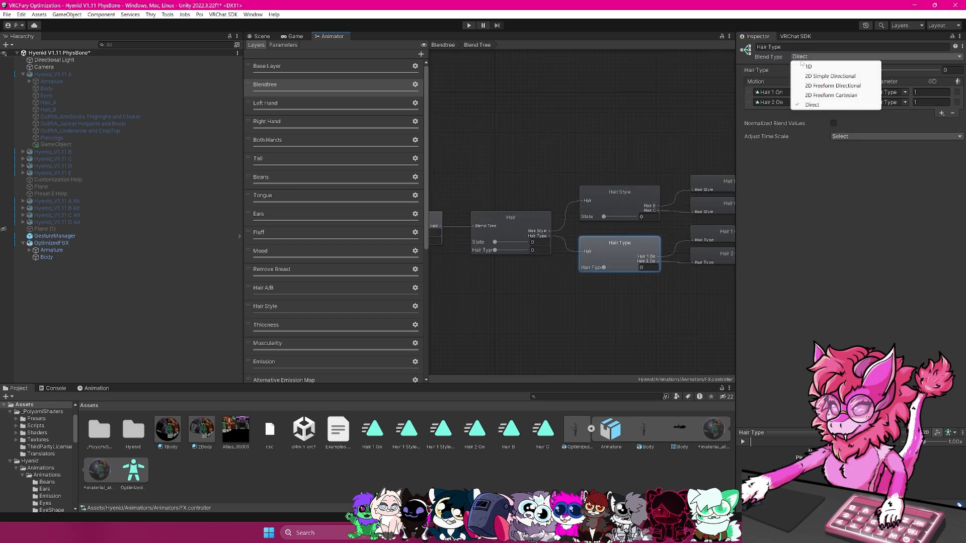
click(811, 66)
Set the blend parameter of the Hair Style tree to Hair Style and that of the Hair Type tree to Hair Type.
click(648, 200)
click(658, 187)
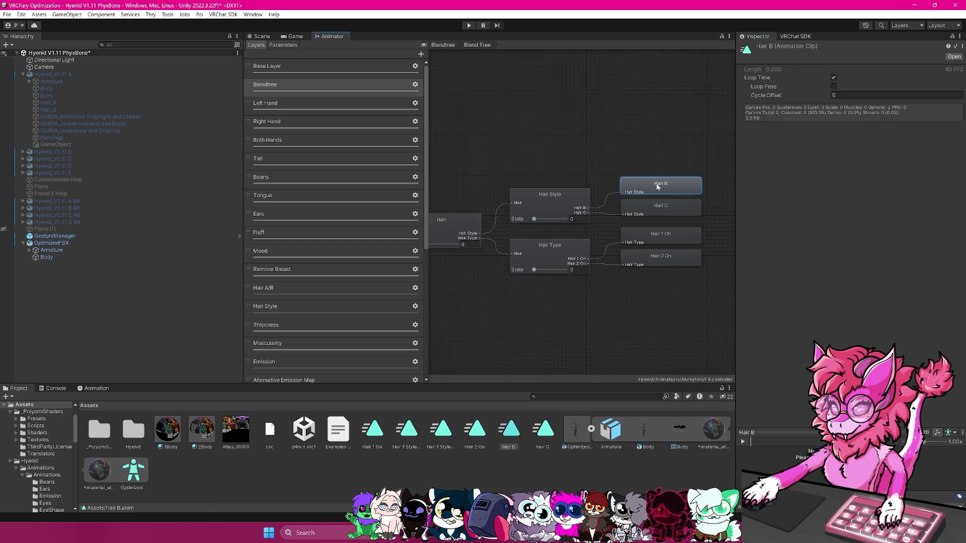
click(654, 209)
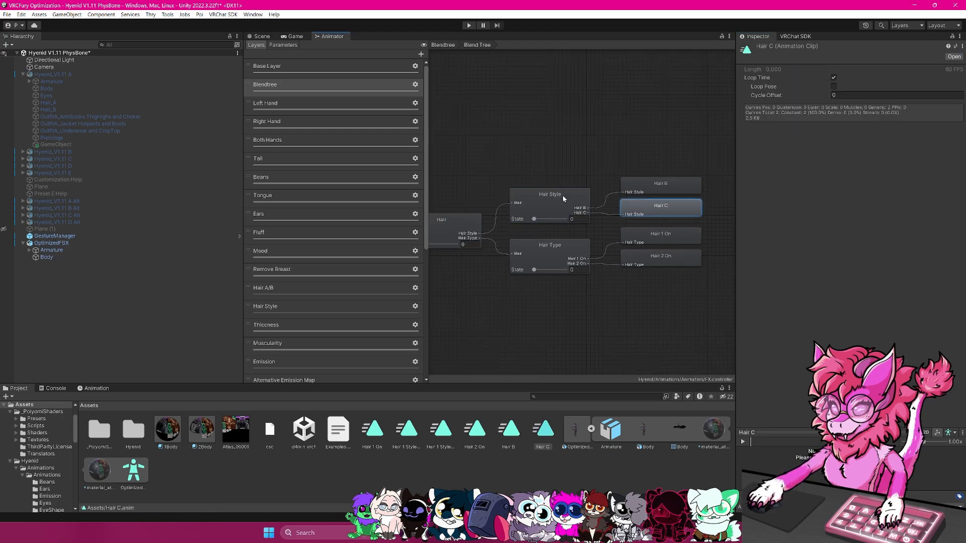
click(562, 247)
click(552, 203)
click(887, 70)
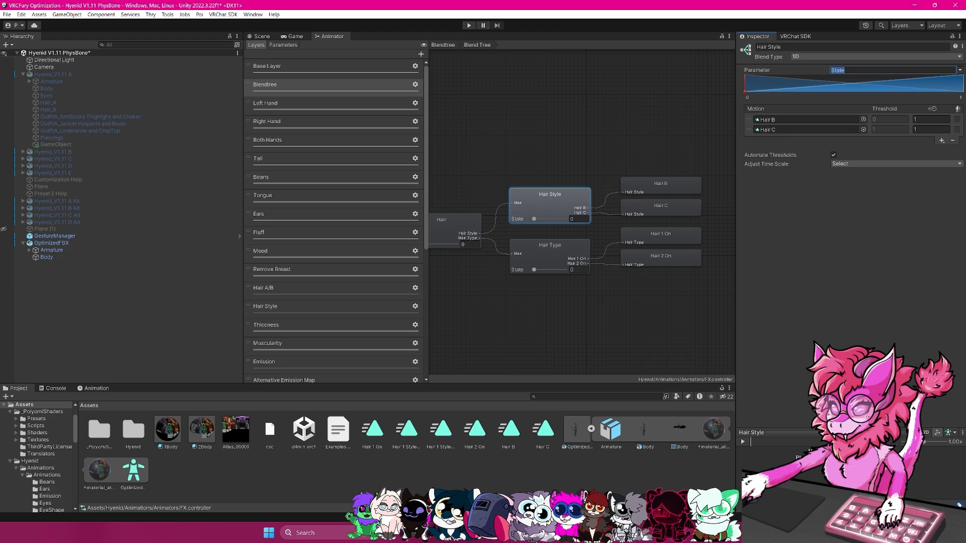
click(959, 71)
click(928, 203)
click(569, 248)
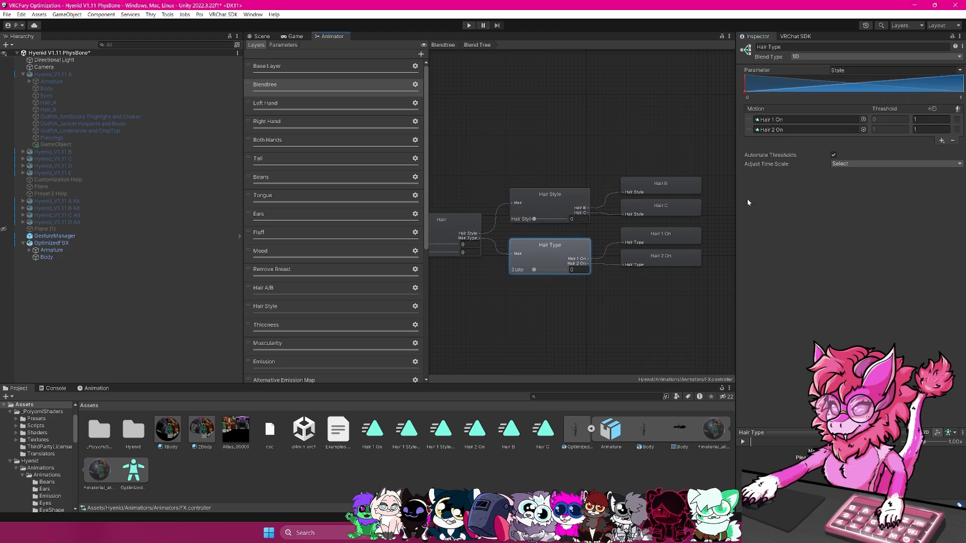
click(957, 69)
click(926, 213)
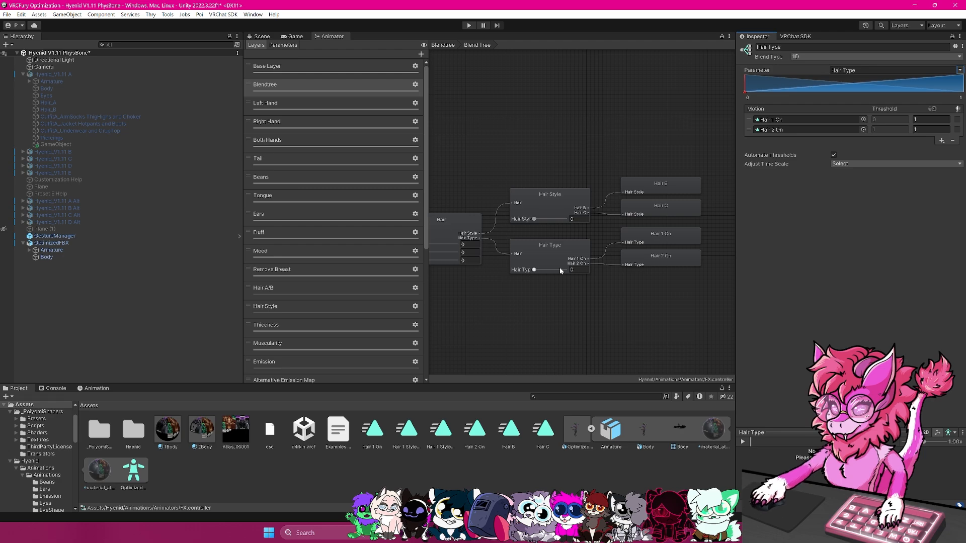
Review the blend types, parameters and motions along the chain from the root Blend Tree through Hair to Hair Style and Hair Type.
middle_drag(550, 270, 740, 256)
click(533, 209)
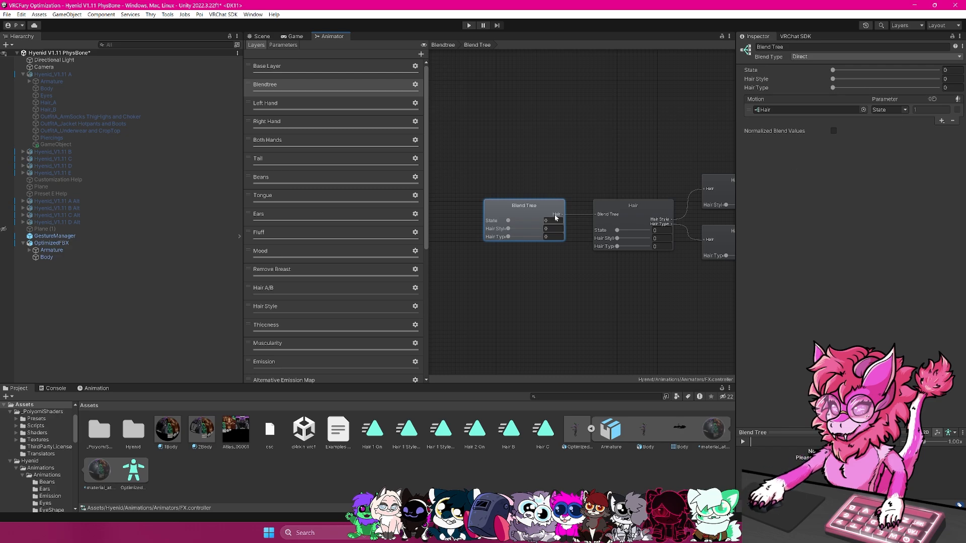
middle_drag(631, 205, 505, 223)
click(536, 218)
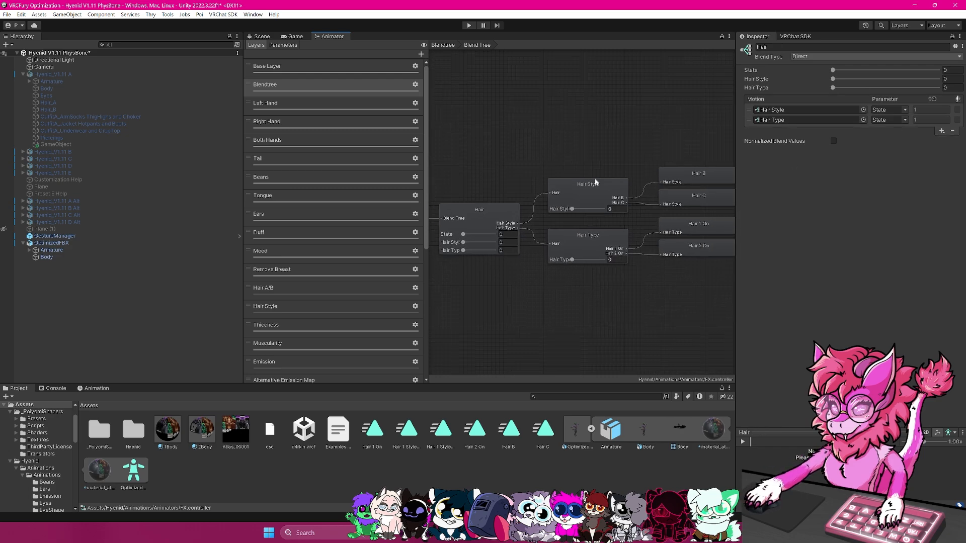
click(591, 192)
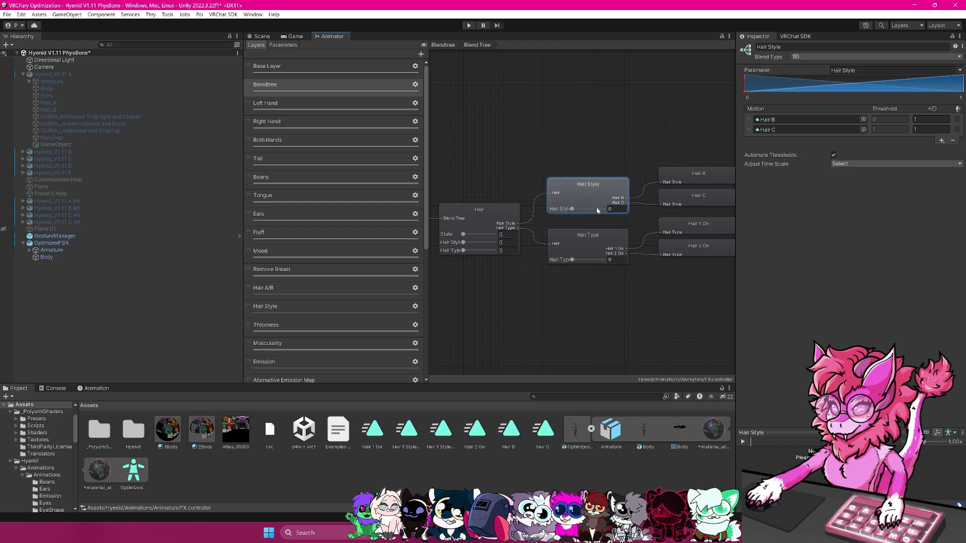
click(587, 255)
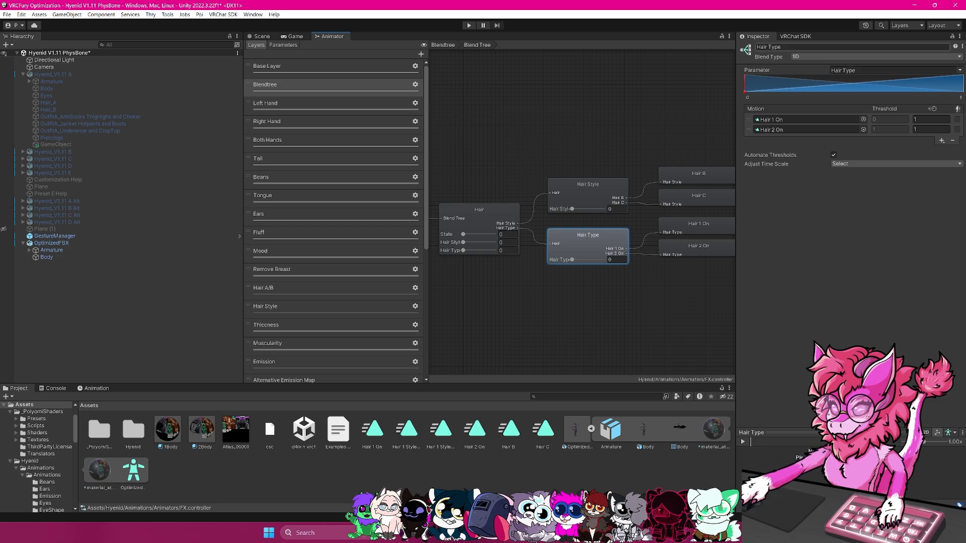
click(618, 189)
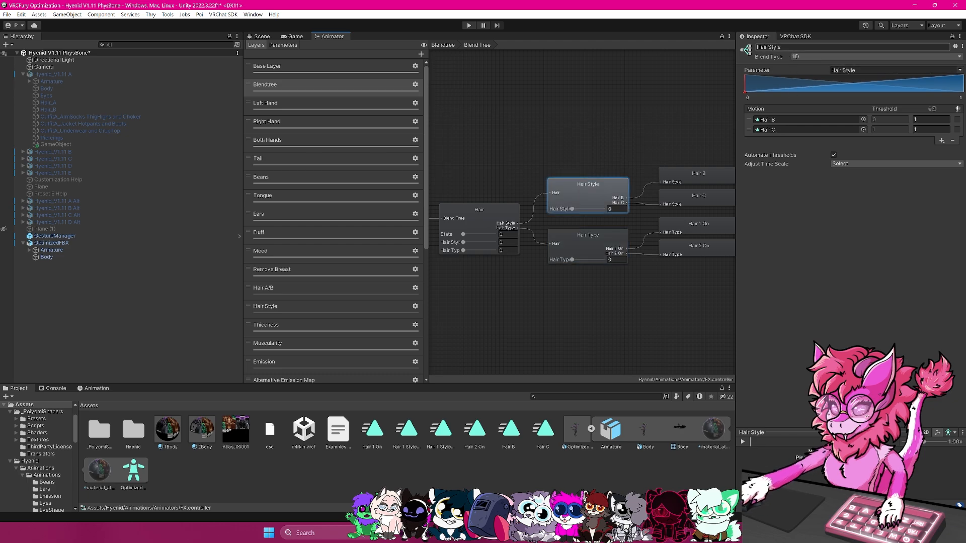
middle_drag(562, 127, 616, 99)
click(641, 172)
click(648, 195)
click(648, 181)
click(648, 194)
click(649, 225)
click(649, 247)
click(590, 133)
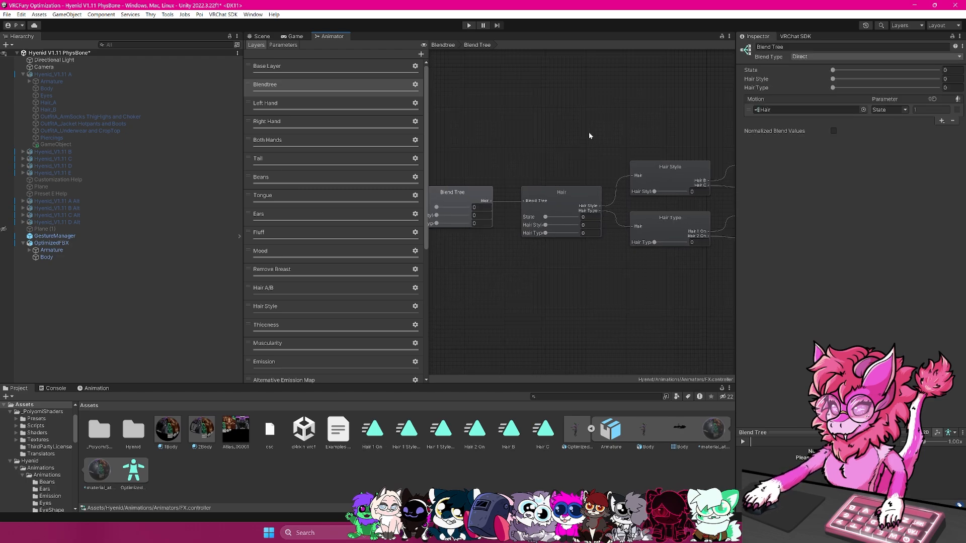
Set State to 1 in the root blend tree and in the animator's parameter list.
middle_drag(528, 188, 582, 189)
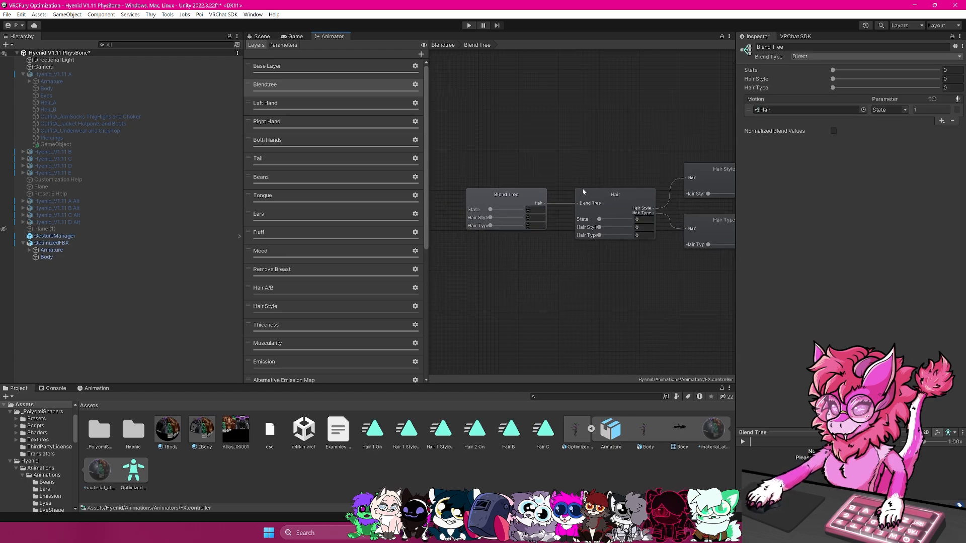
drag(491, 209, 527, 213)
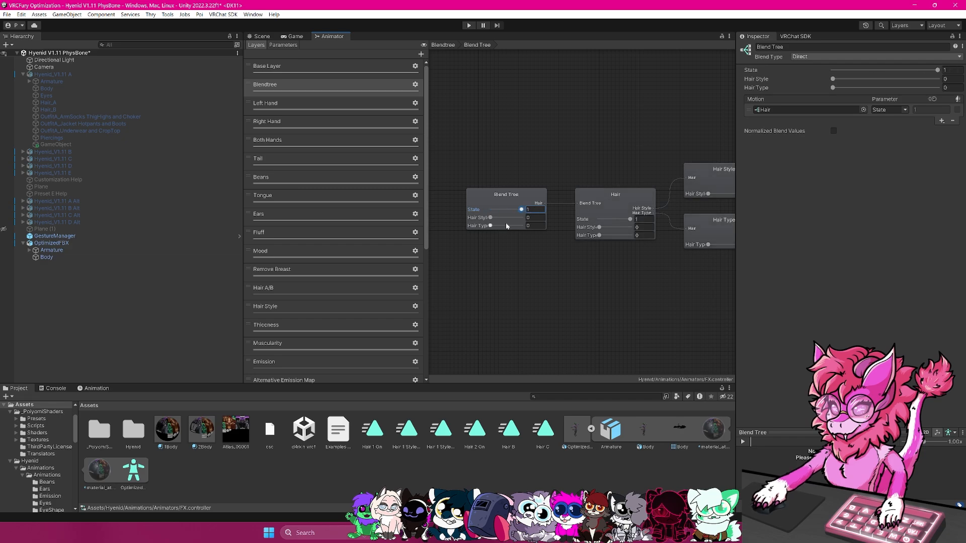
click(283, 44)
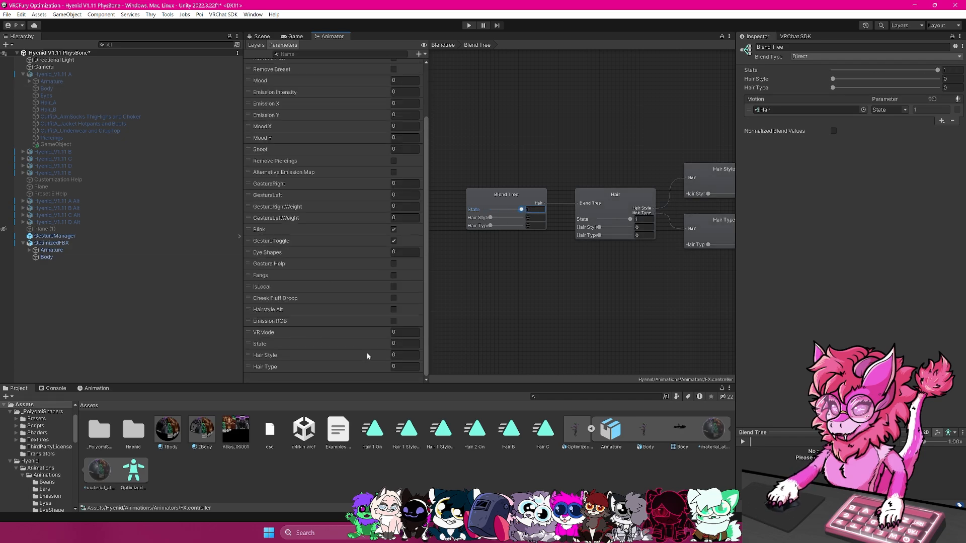
click(404, 344)
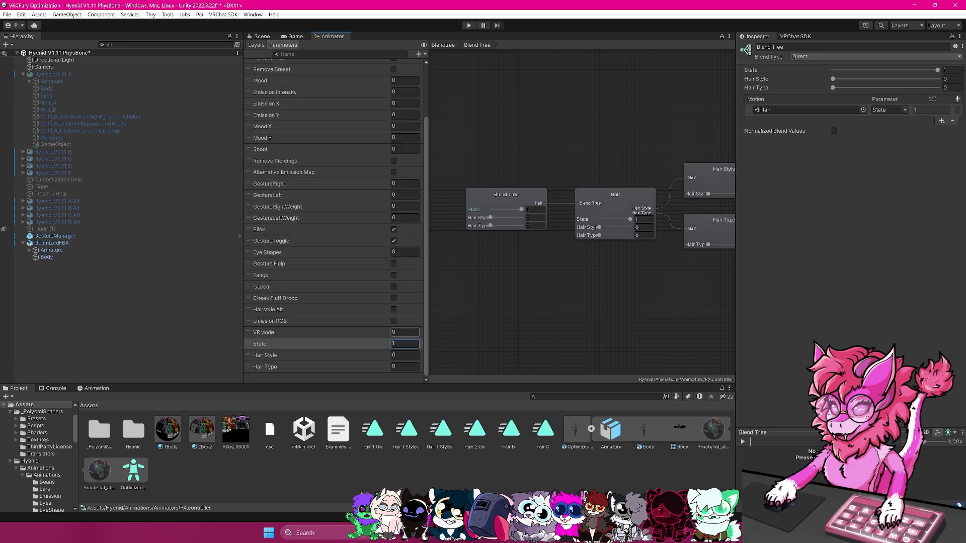
Open the Hair & Acc submenu from the main expressions menu assigned to the OptimizedFBX avatar.
click(261, 36)
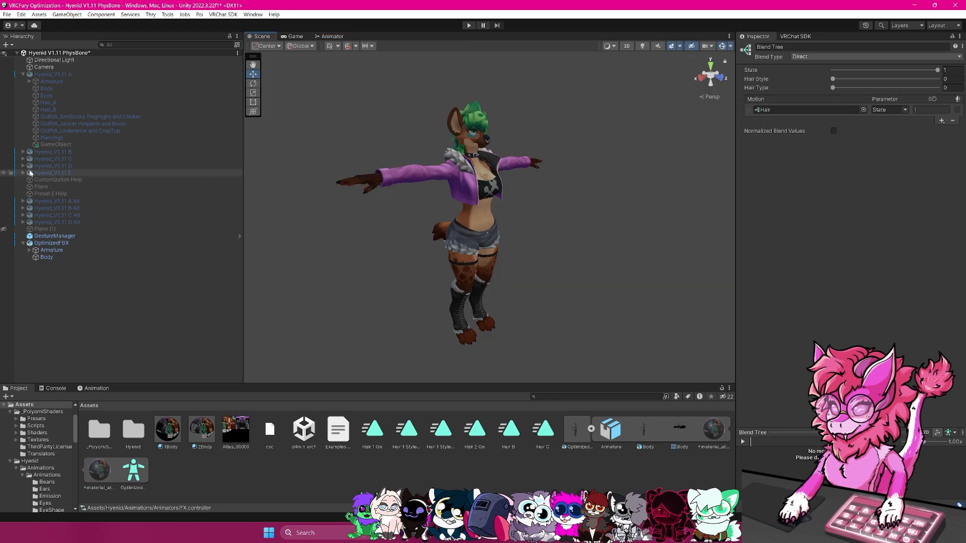
click(50, 243)
scroll(851, 345, down, 5)
scroll(850, 345, down, 9)
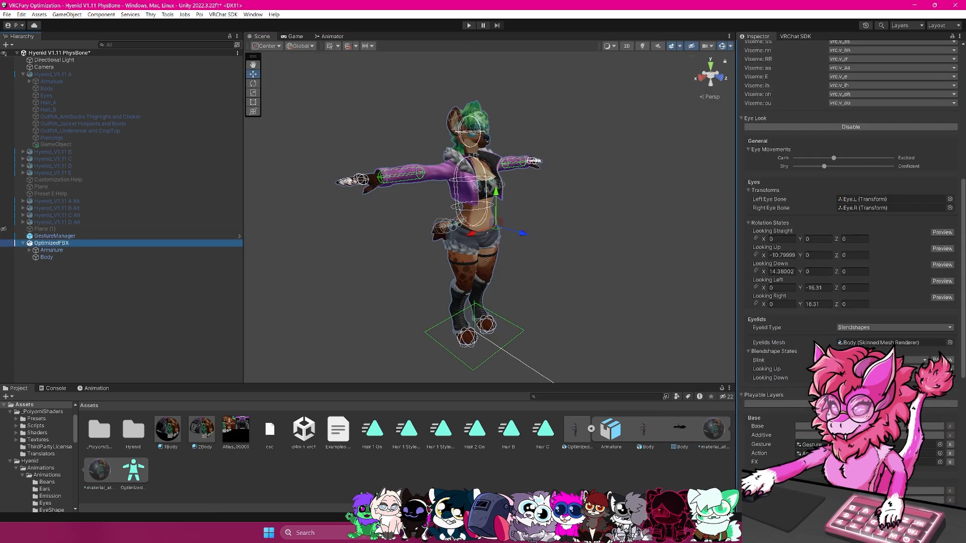
click(849, 326)
double_click(850, 326)
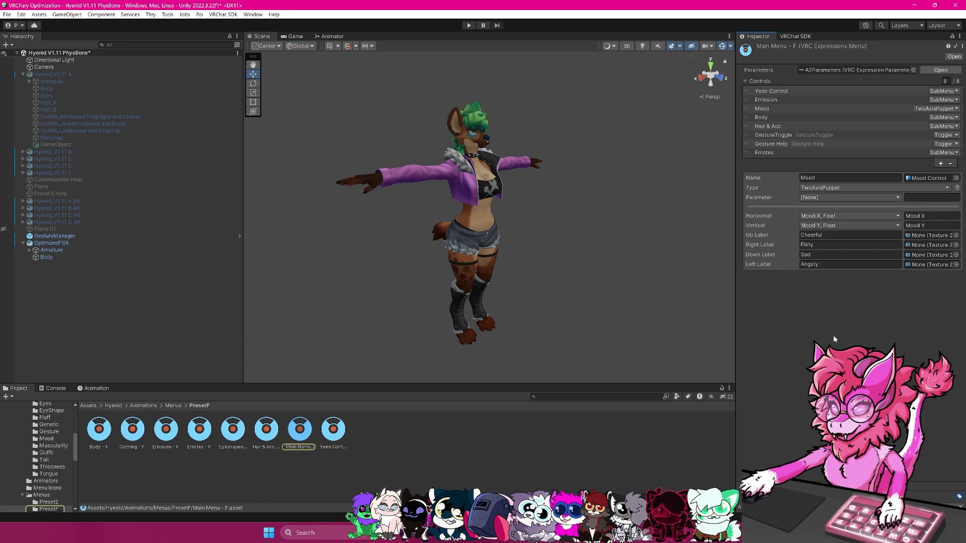
click(769, 127)
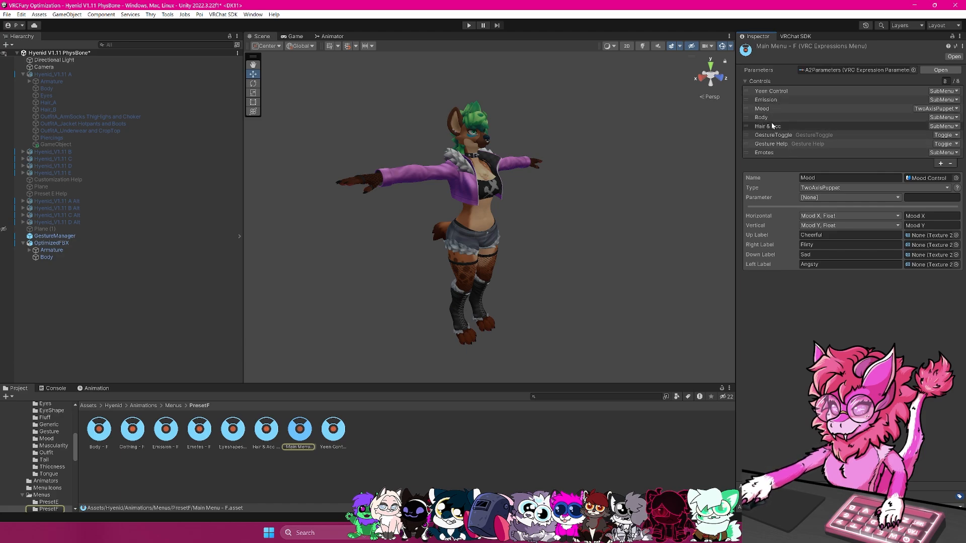
double_click(855, 215)
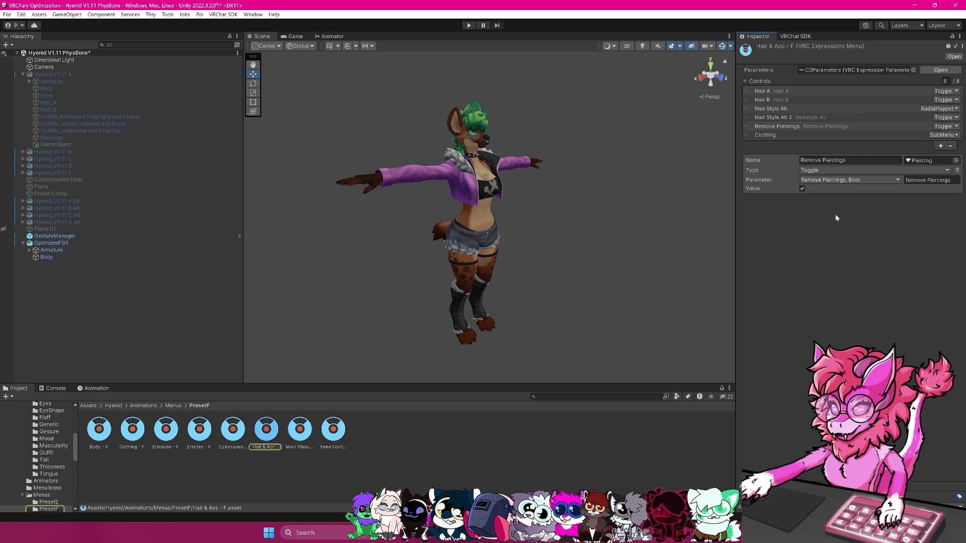
Assign A2Parameters as the expression parameters of the Hair & Acc menu.
click(913, 70)
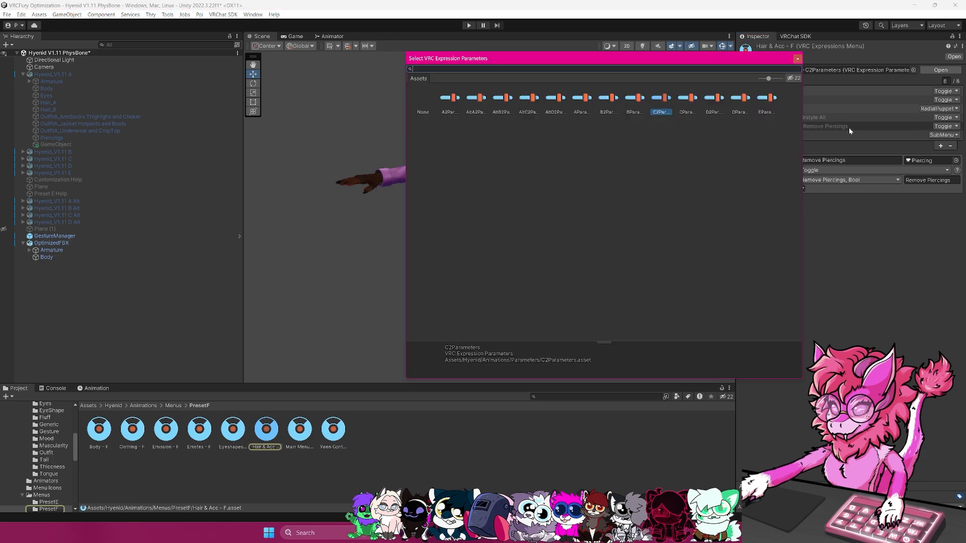
text(a)
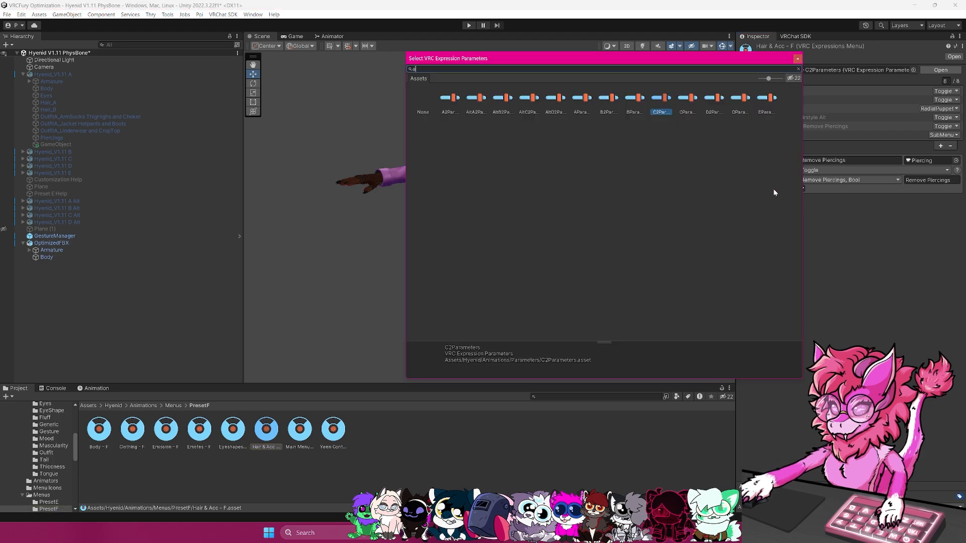
text(2)
key(Return)
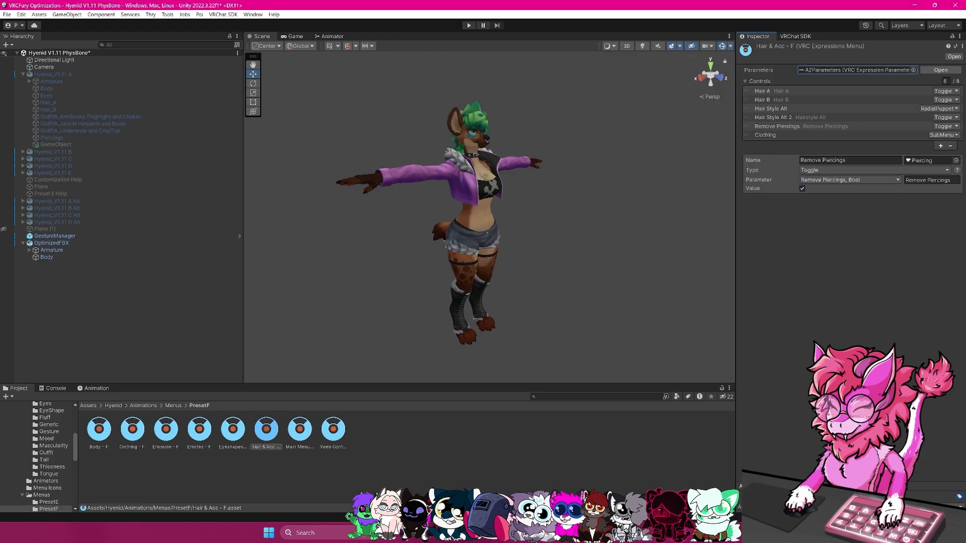
Assign the Hair Type parameter to the Hair A and Hair B toggles, with the value on for Hair A and off for Hair B.
click(778, 100)
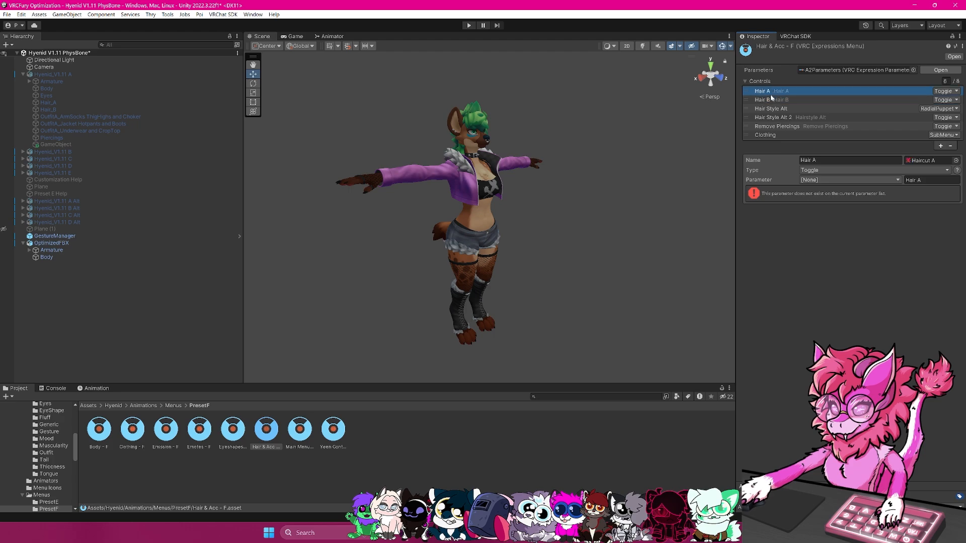
click(817, 181)
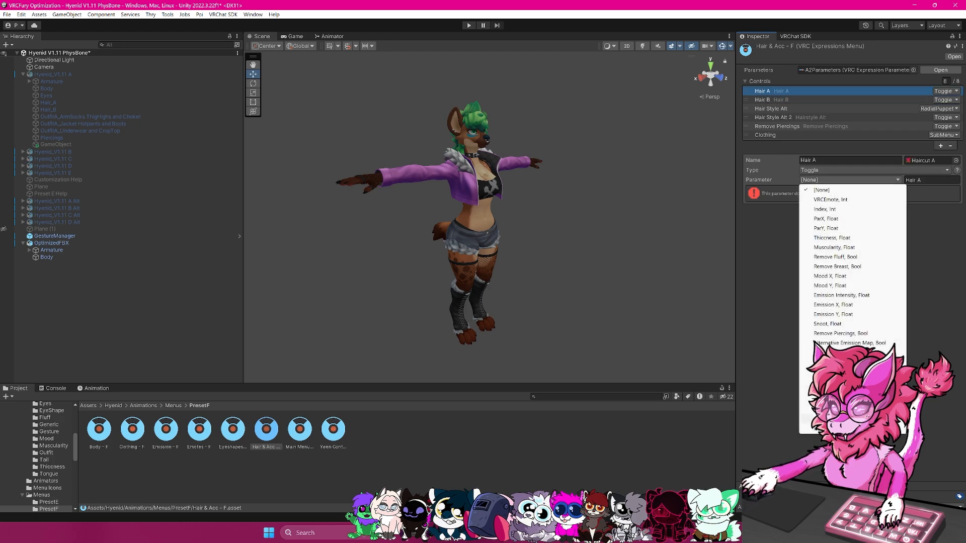
click(850, 419)
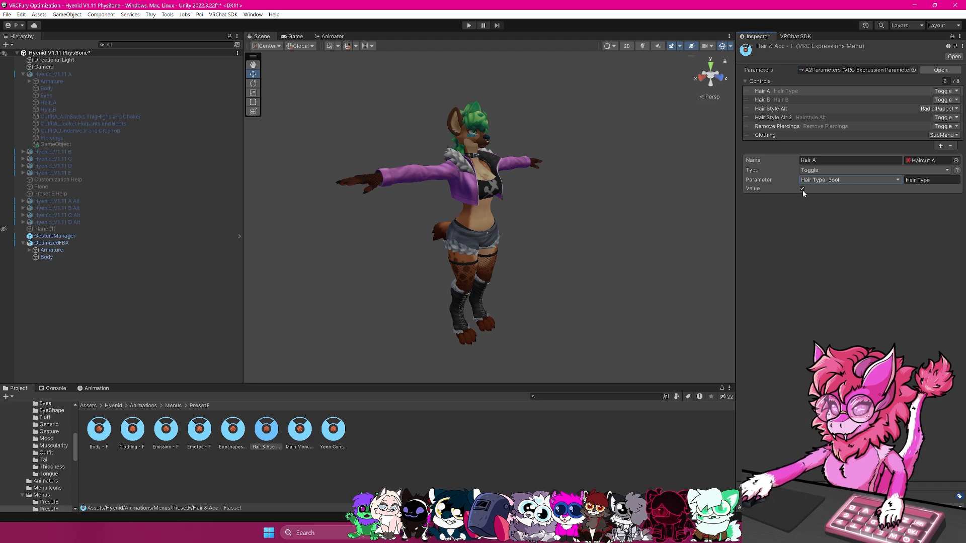
click(775, 102)
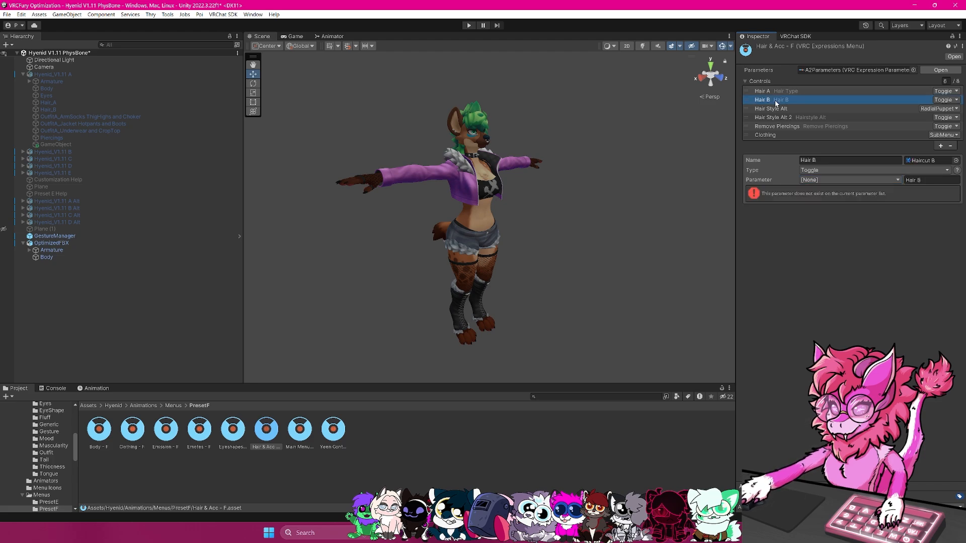
click(818, 181)
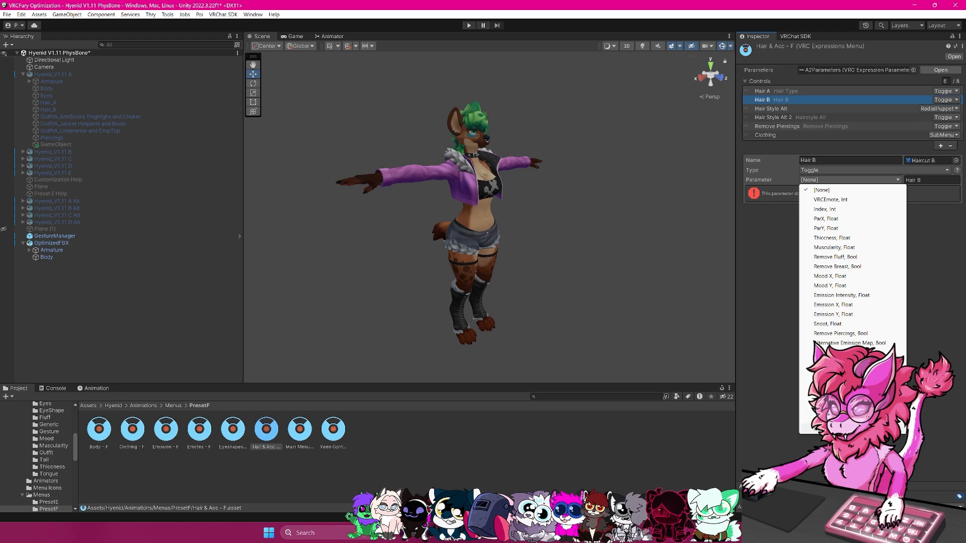
click(851, 418)
click(775, 101)
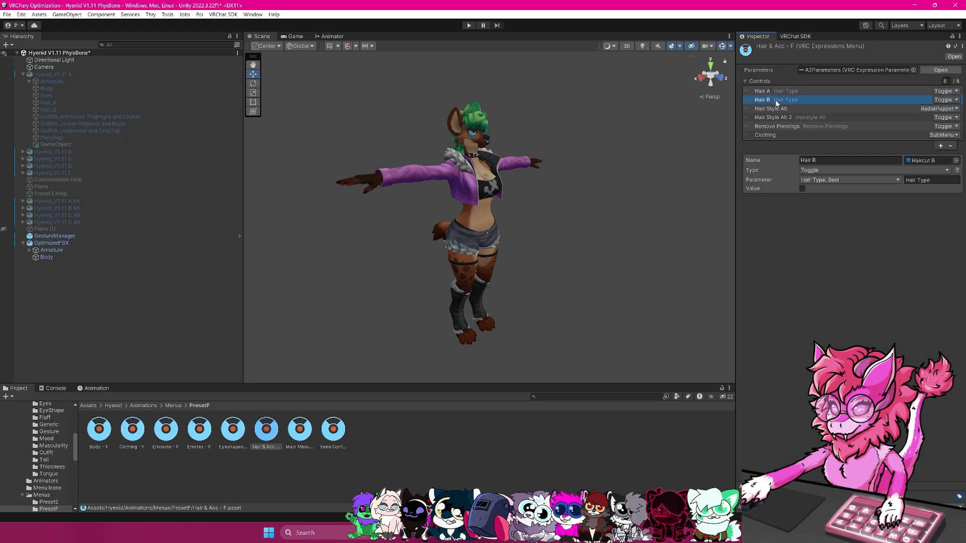
Remove the Hair Style Alt 2 control and make Hair Style Alt a Toggle driven by the Hair Style parameter.
click(914, 119)
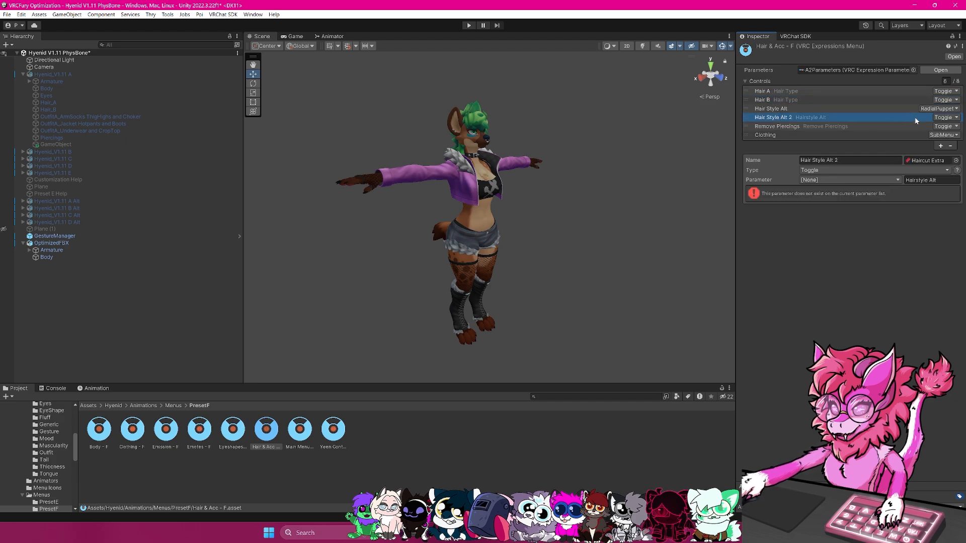
click(950, 146)
click(869, 111)
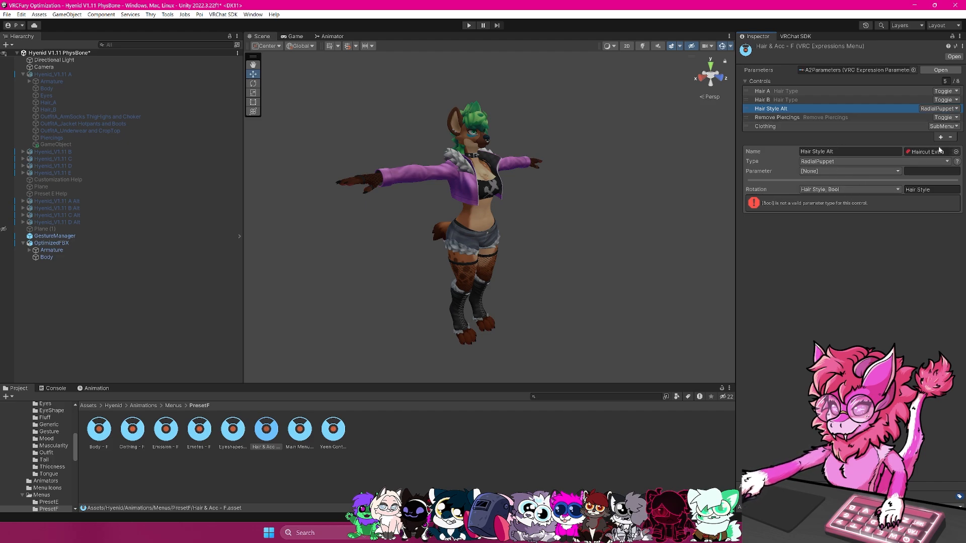
click(931, 111)
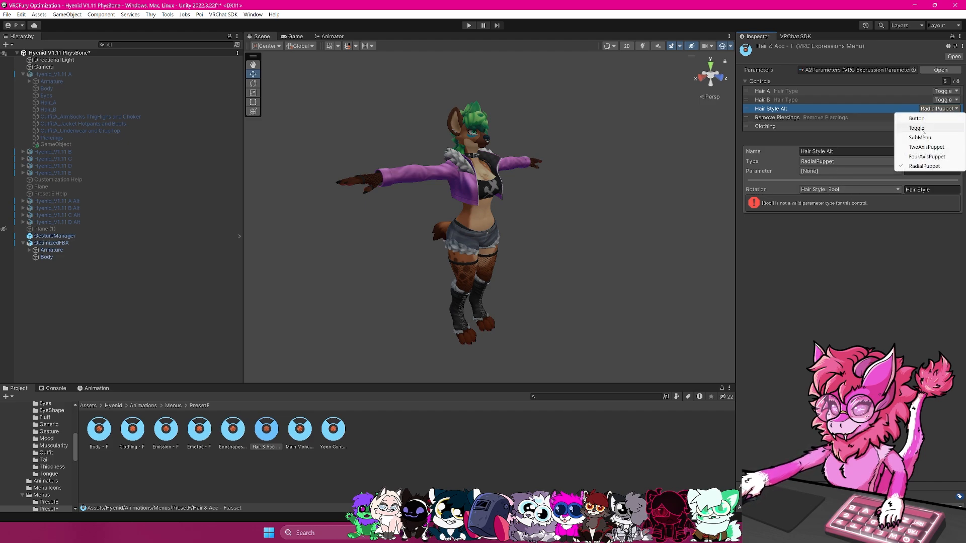
click(922, 129)
click(823, 172)
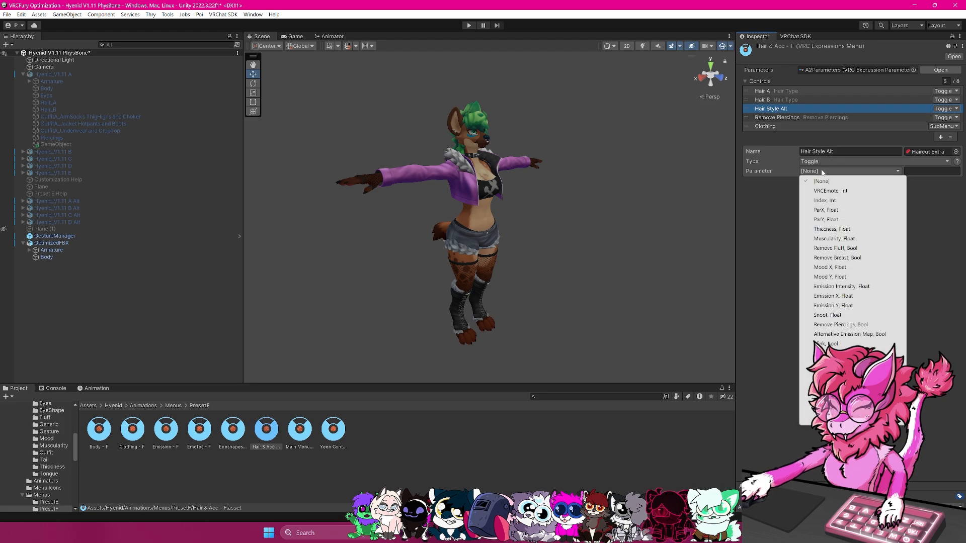
click(820, 225)
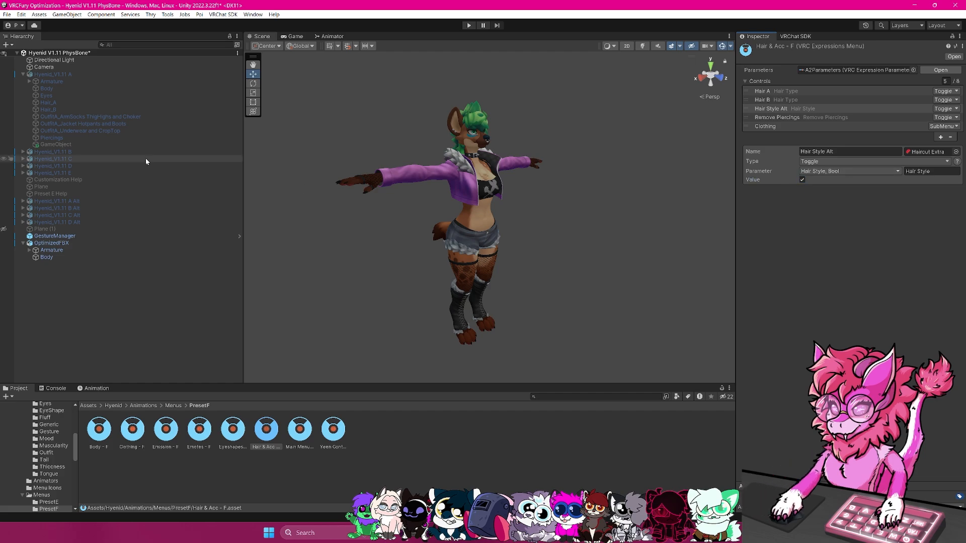
Open the expression parameters assigned to the OptimizedFBX avatar and turn off the default value of Hair Style.
click(51, 243)
scroll(776, 341, down, 10)
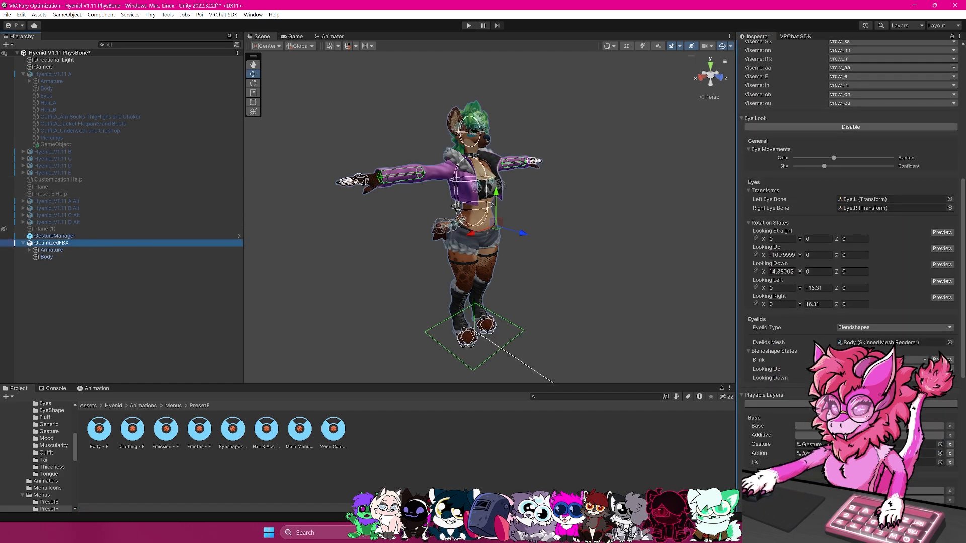
click(844, 310)
click(845, 311)
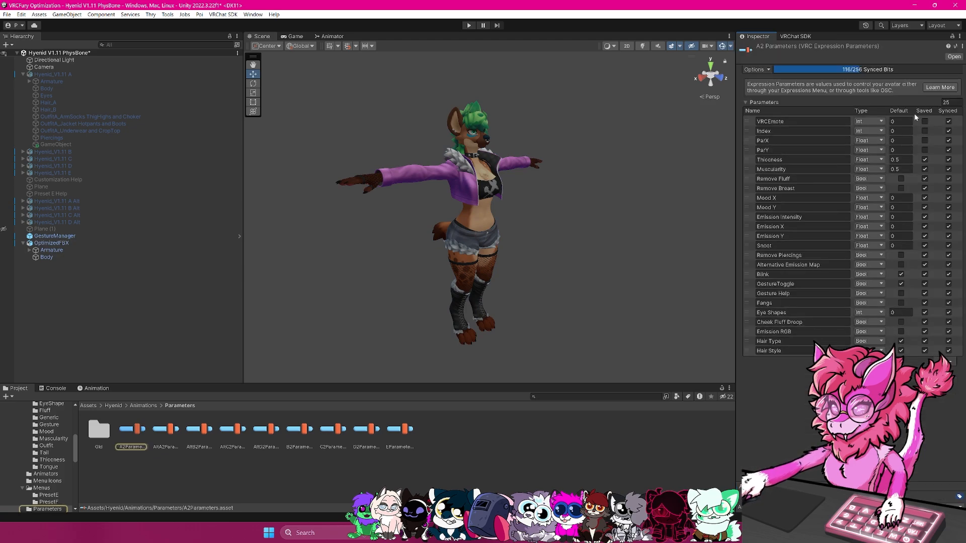
click(901, 351)
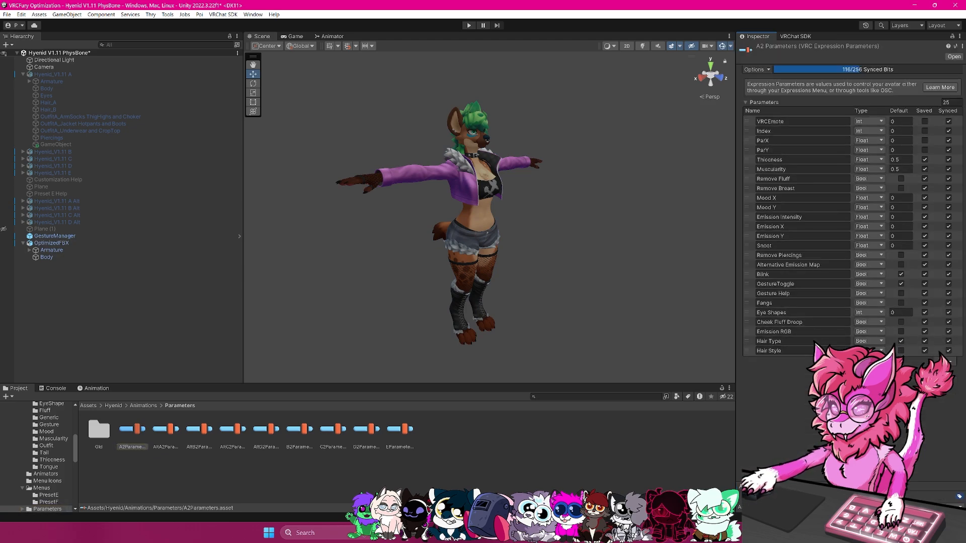
Enter play mode from the GestureManager object to test the avatar.
click(576, 243)
scroll(575, 243, down, 1)
click(57, 238)
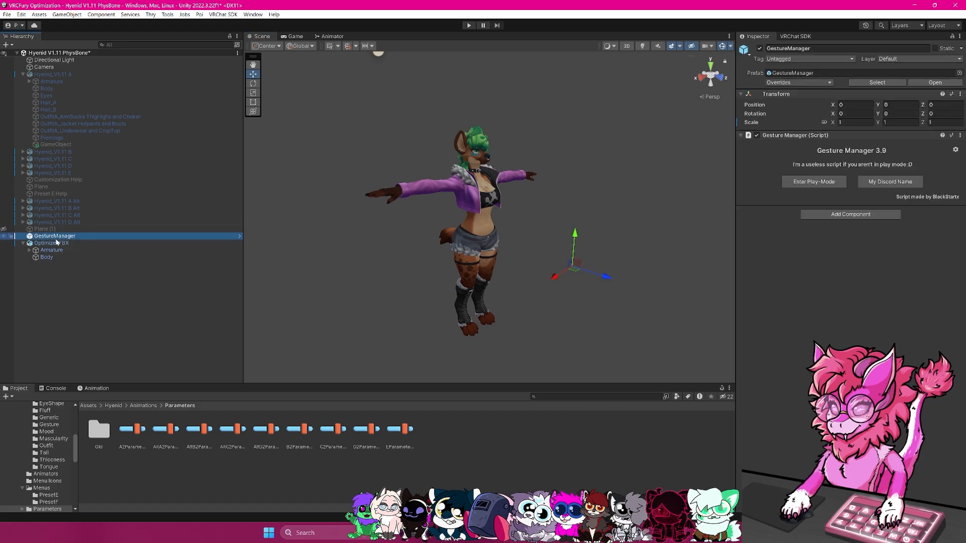
click(799, 183)
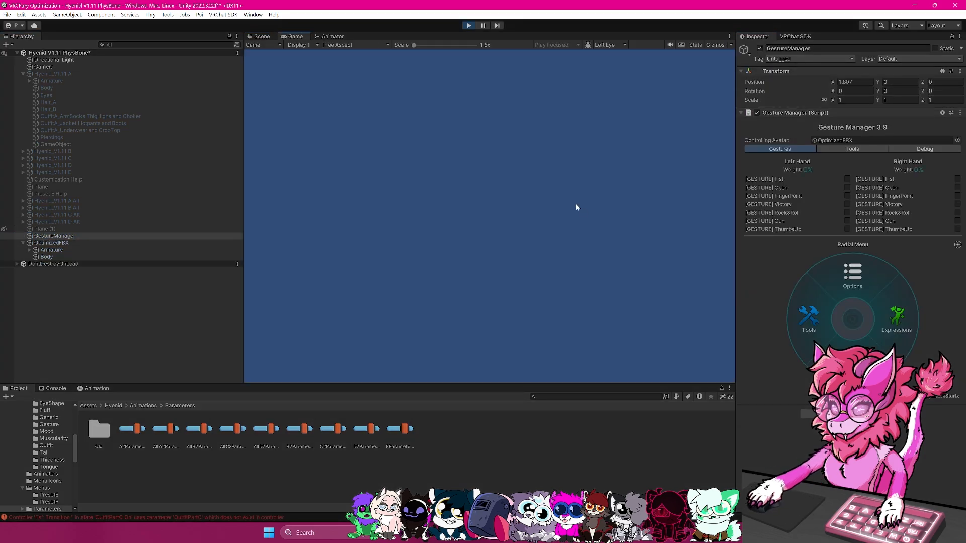
Test the hair toggles from the Hair & Acc expressions submenu while viewing the avatar from the front.
click(257, 38)
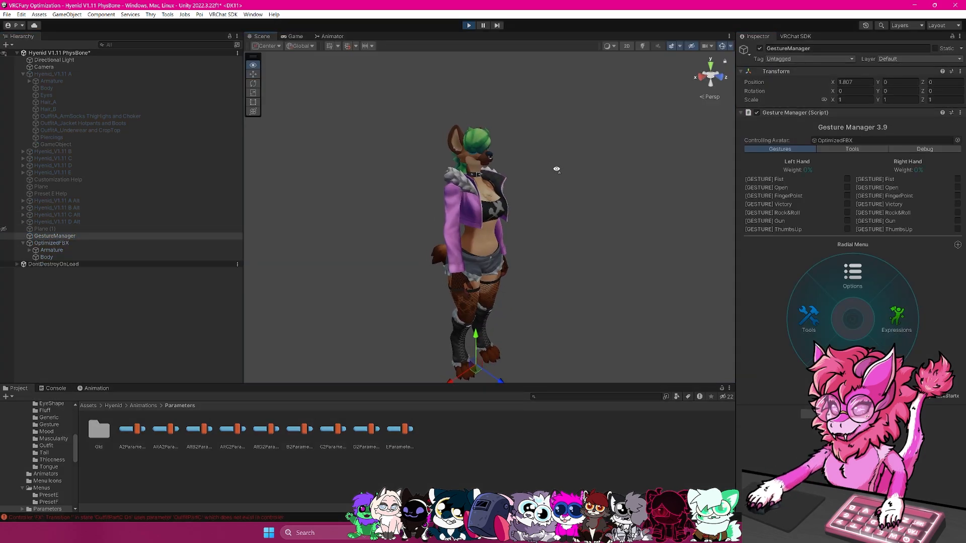
alt+drag(556, 168, 453, 165)
scroll(454, 166, up, 1)
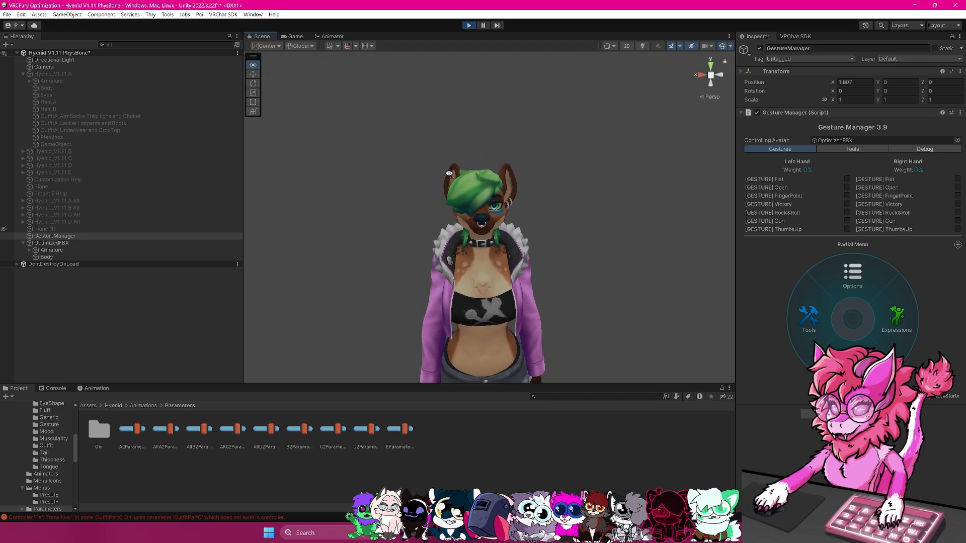
click(896, 317)
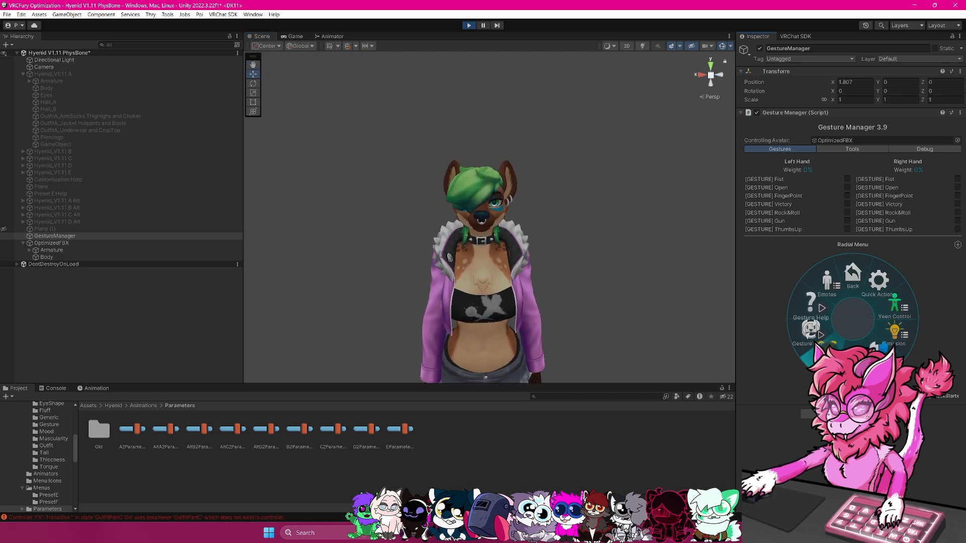
click(878, 298)
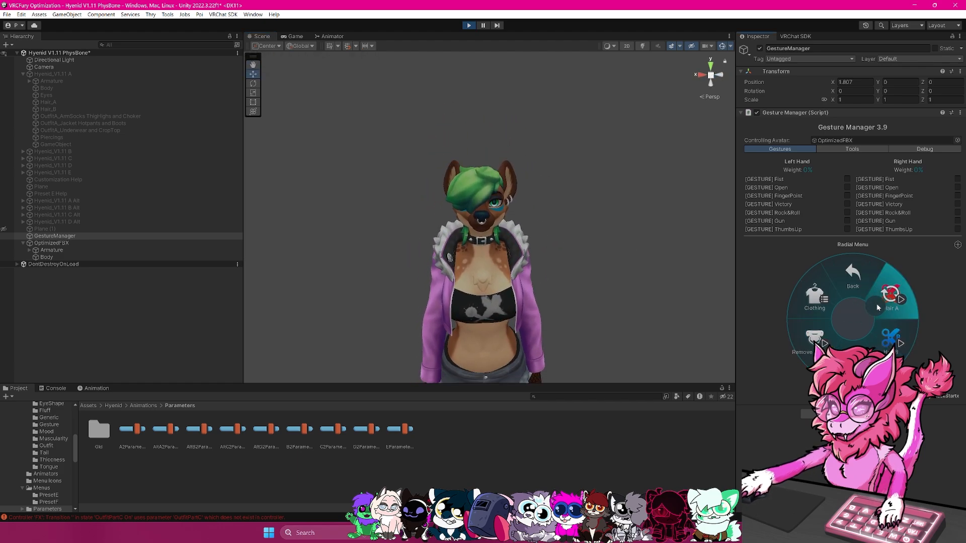
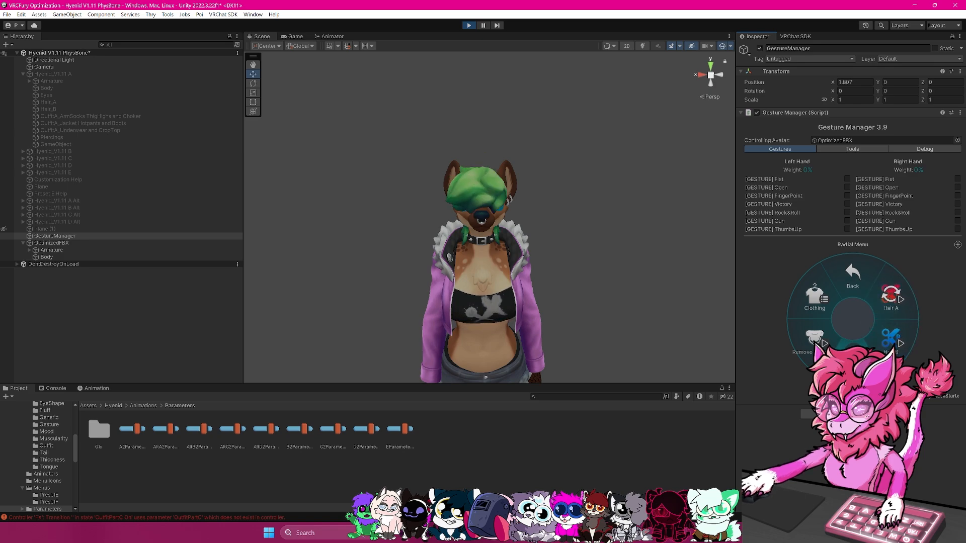
Move the OptimizedFBX avatar around in the scene to check its motion, and exit play mode.
right_drag(562, 274, 753, 288)
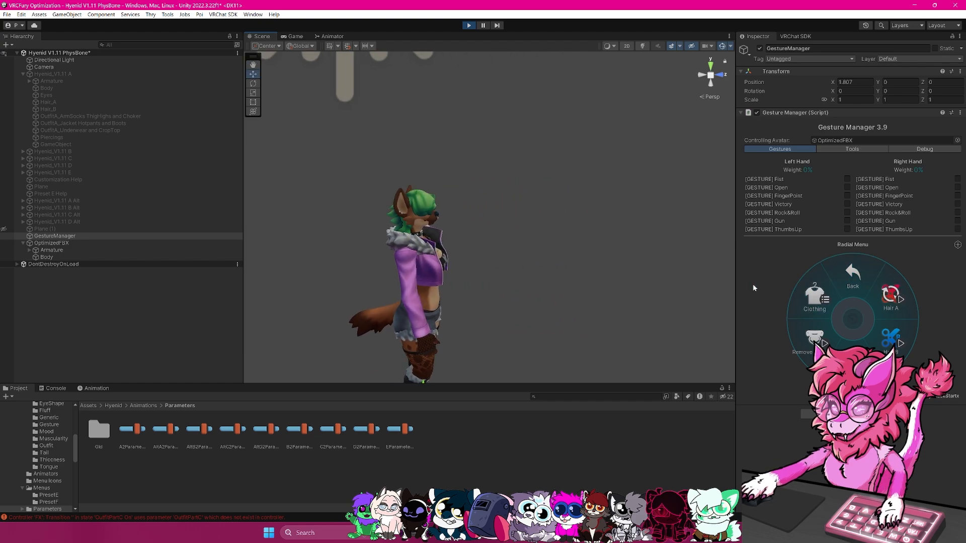
click(58, 244)
middle_drag(558, 290, 579, 224)
scroll(503, 239, up, 4)
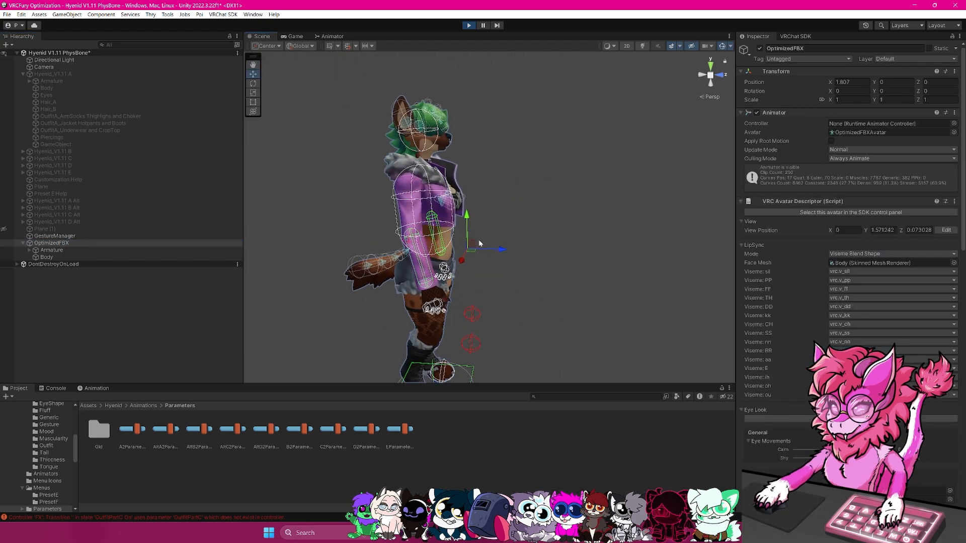
drag(474, 244, 495, 237)
key(ctrl+p)
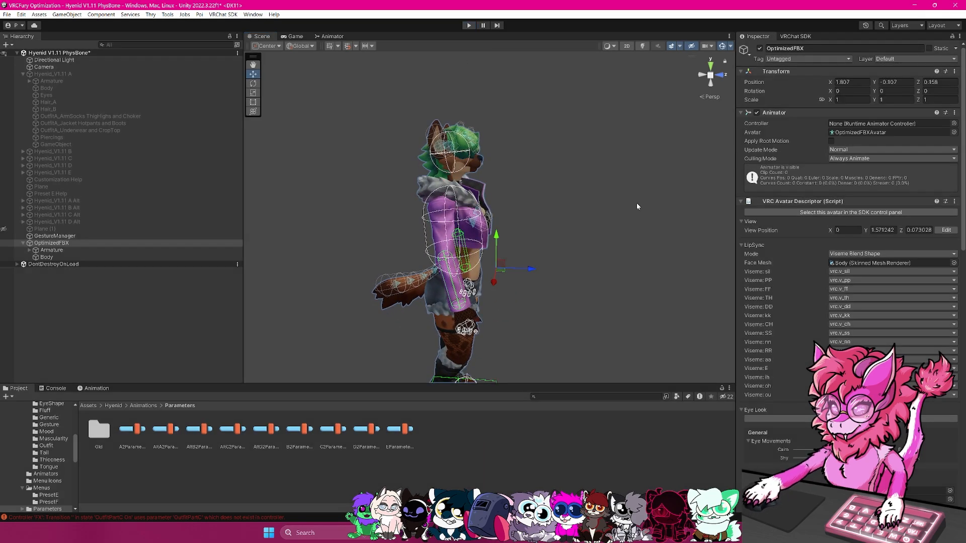
right_drag(603, 175, 642, 178)
click(483, 181)
right_drag(563, 135, 599, 166)
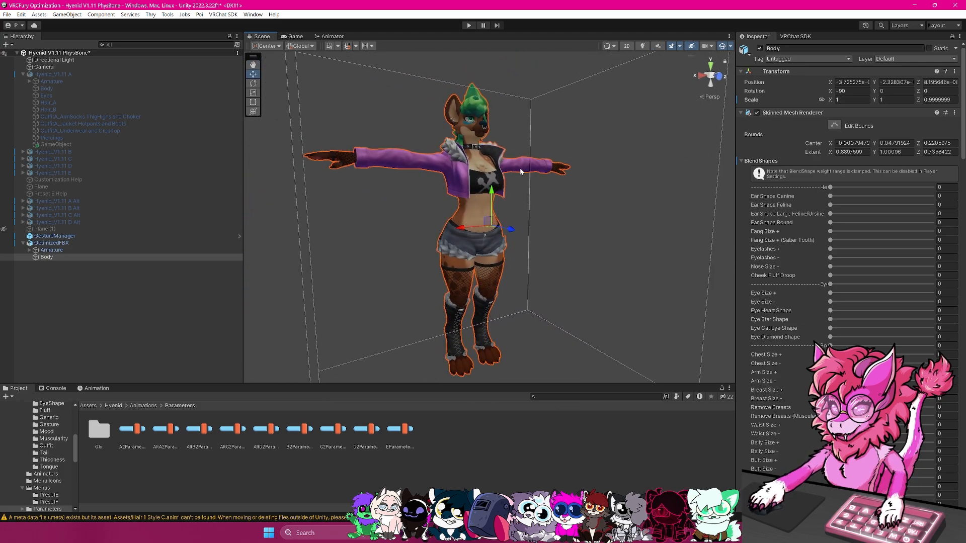
click(410, 161)
click(420, 166)
scroll(428, 144, up, 4)
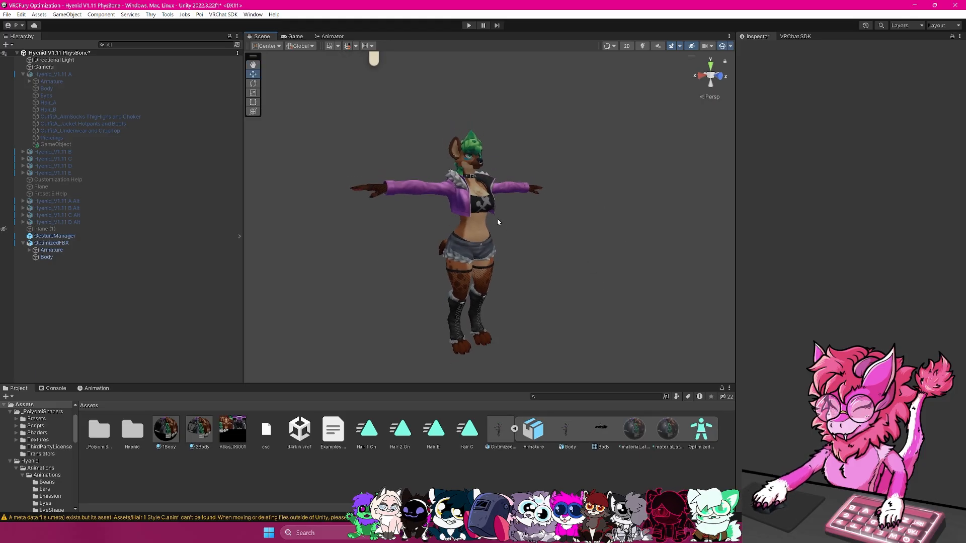
scroll(536, 234, up, 3)
right_drag(670, 222, 645, 187)
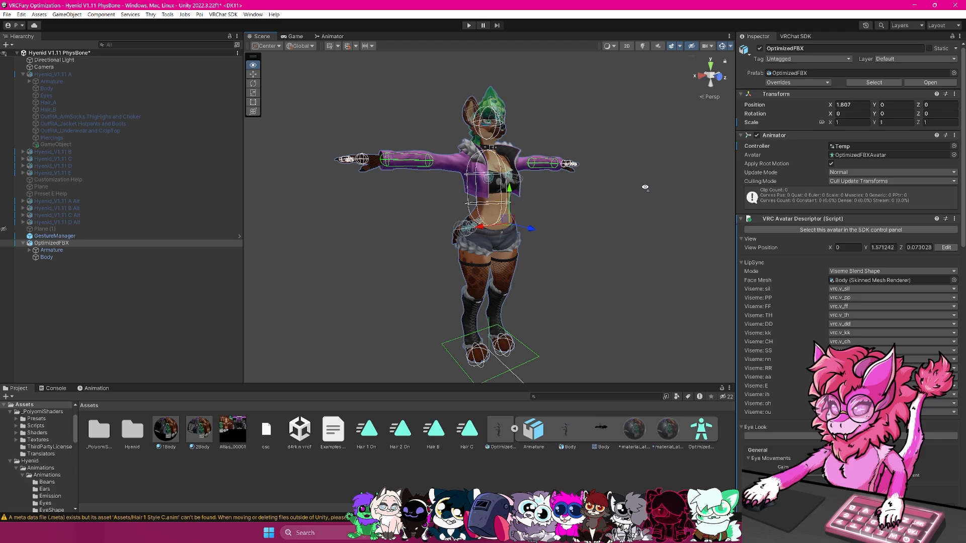
Open the FX controller assigned to OptimizedFBX in the Animator and enter the blend tree of its Blendtree layer.
click(330, 36)
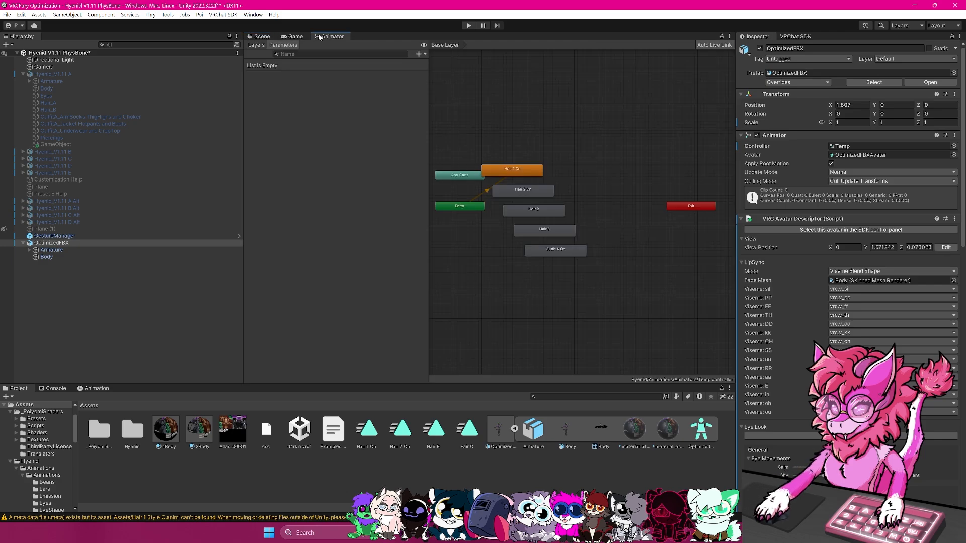
click(35, 244)
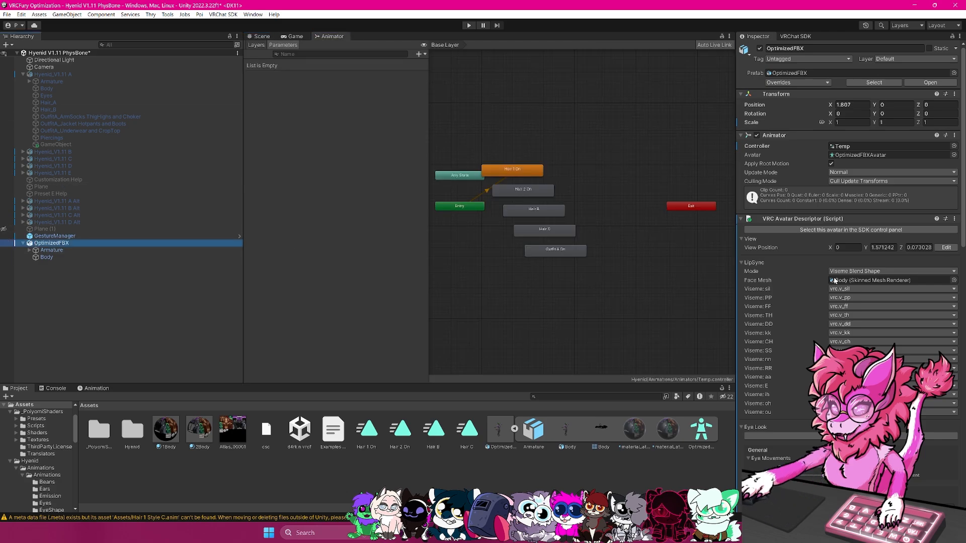
scroll(850, 252, down, 15)
double_click(805, 344)
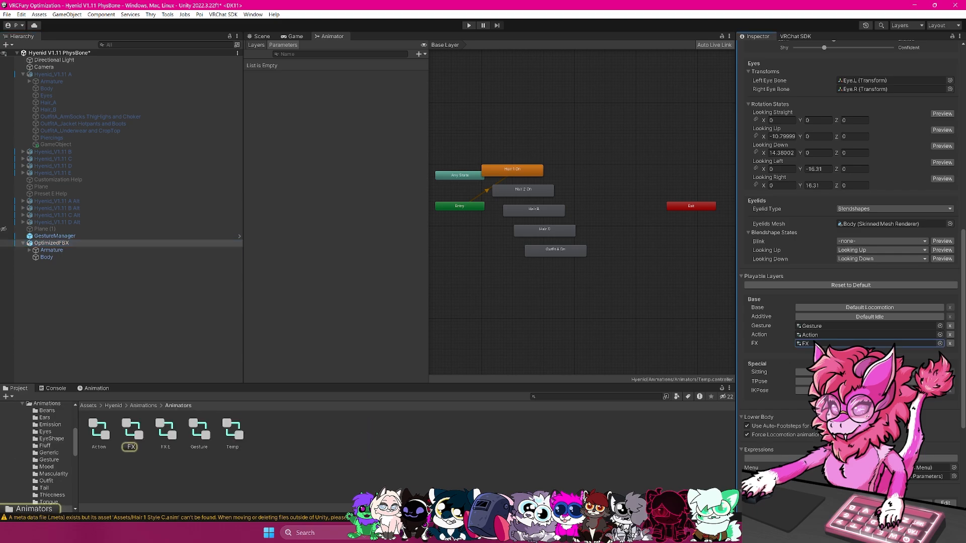
click(256, 45)
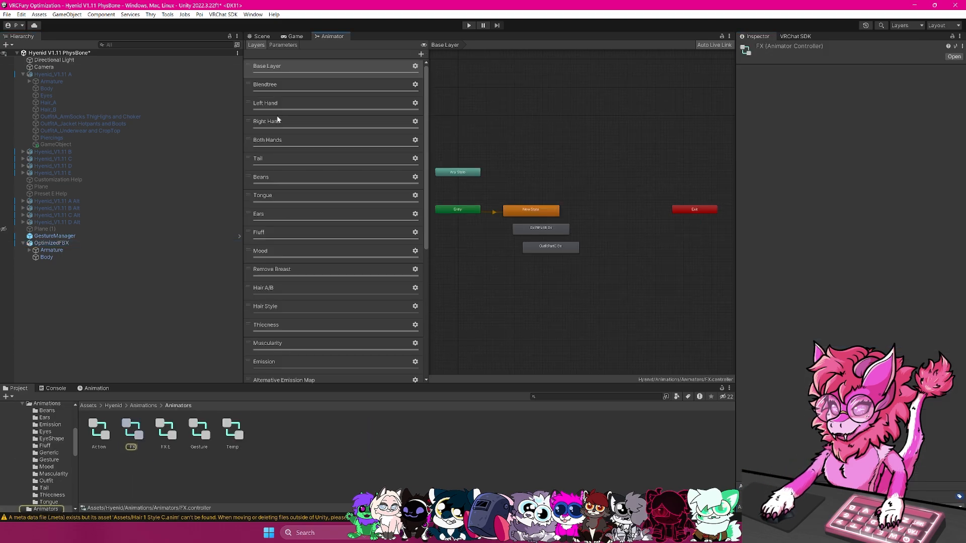
click(278, 91)
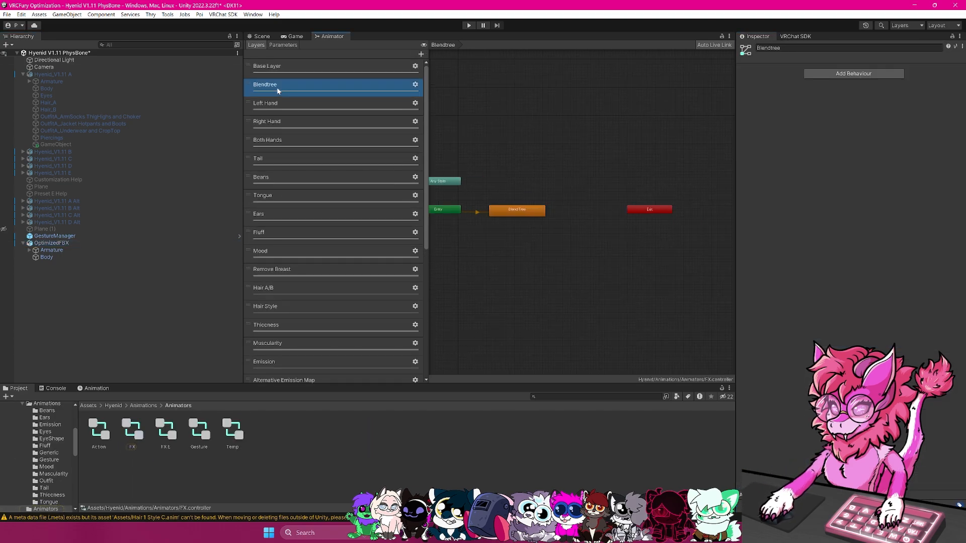
double_click(505, 211)
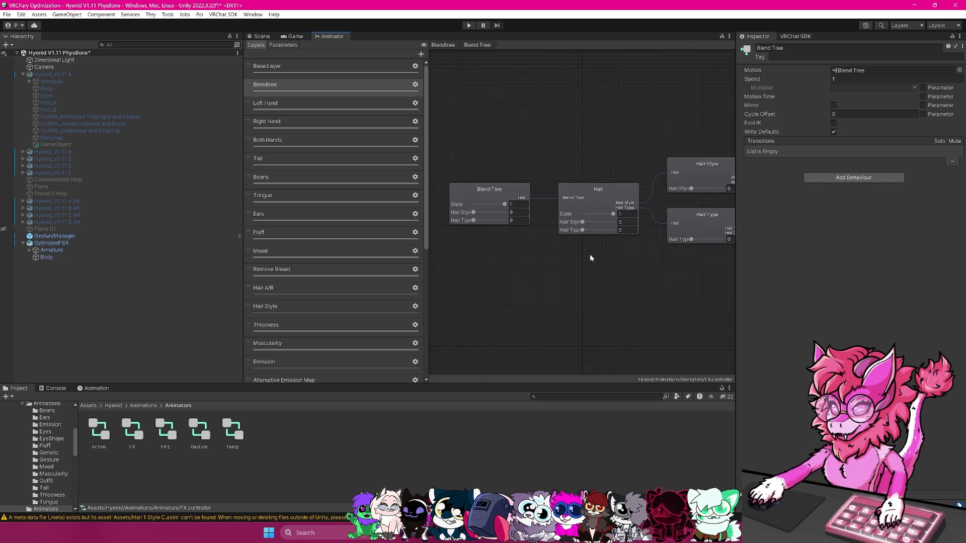
Add a new child blend tree to the root blend tree and name it Clothing.
click(493, 186)
click(941, 121)
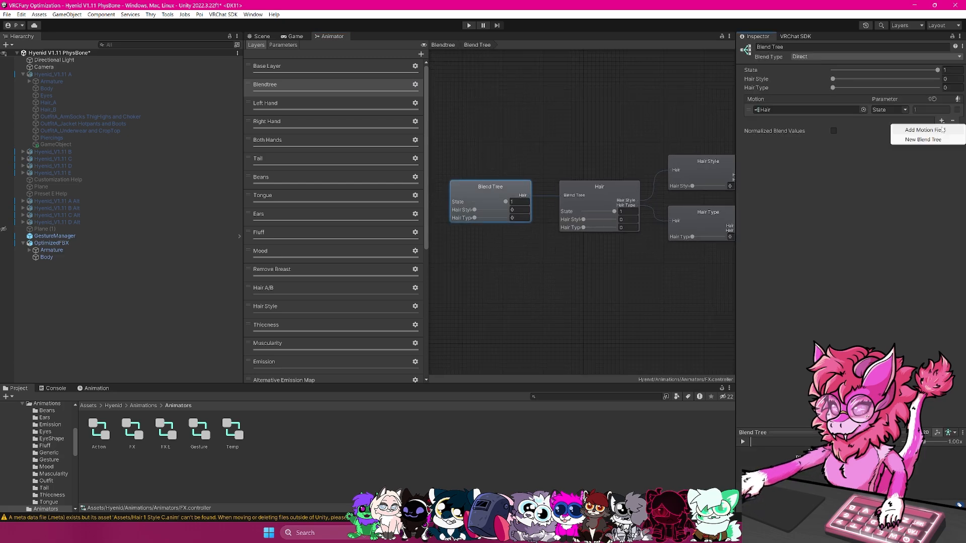
click(924, 140)
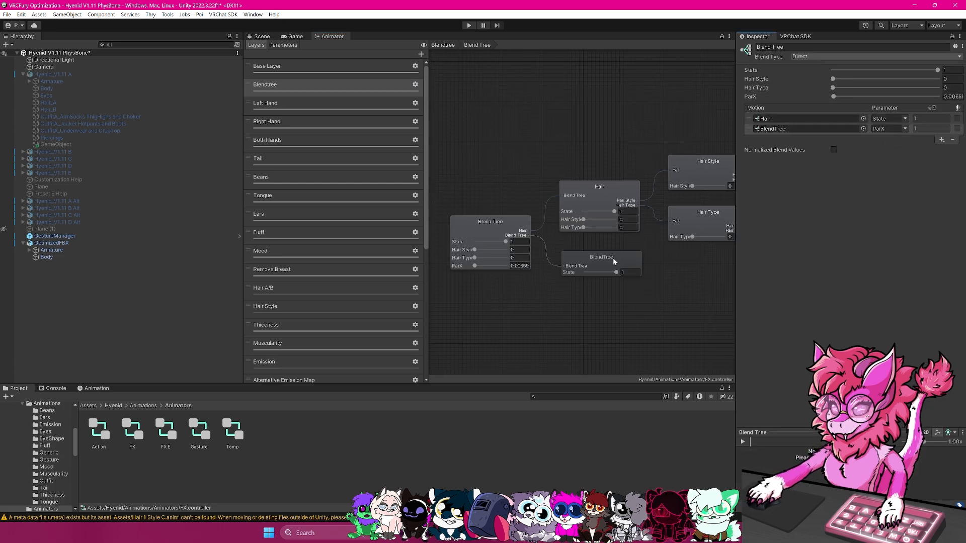
click(613, 262)
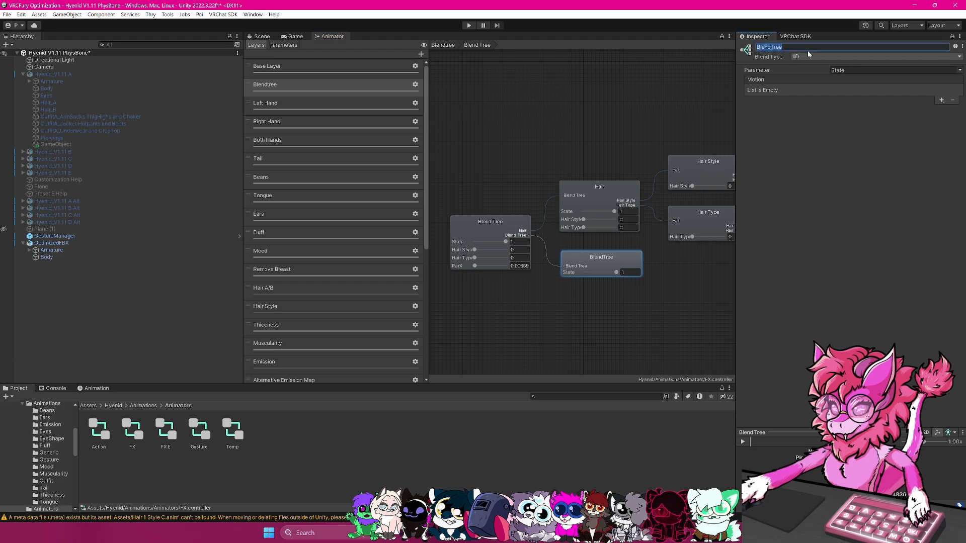
text(Clothing)
key(Return)
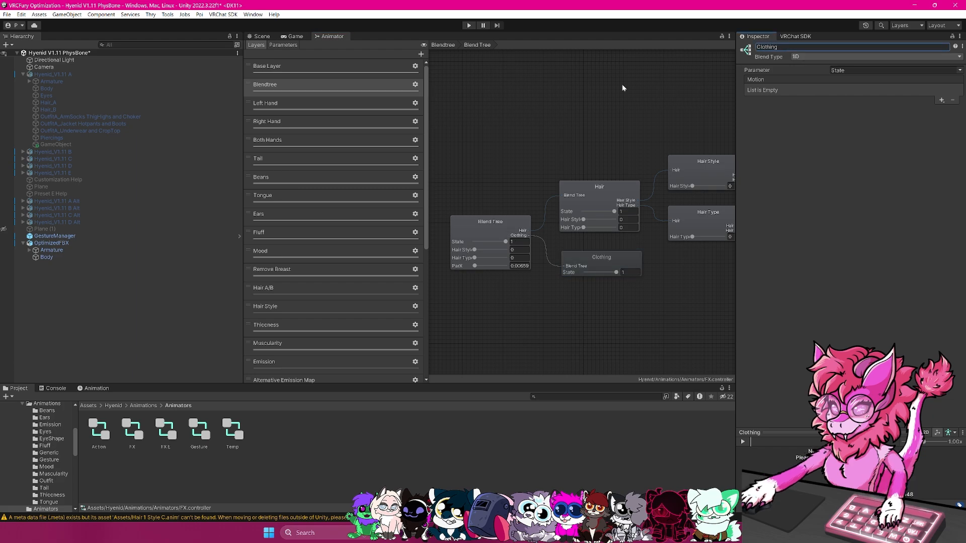
Reassign the parameter of the Clothing motion in the root blend tree, and set Clothing's own blend type to Direct.
click(506, 231)
click(906, 129)
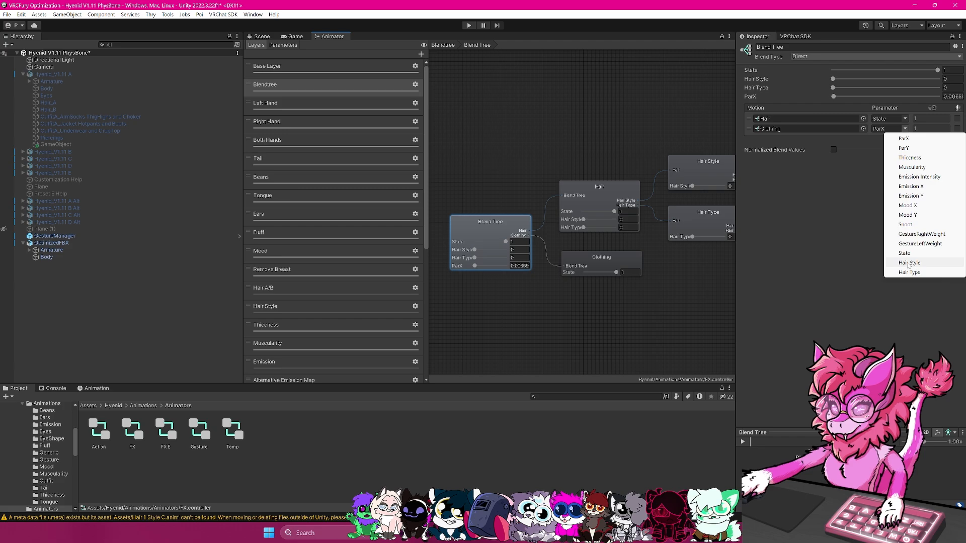
click(935, 263)
middle_drag(609, 309, 547, 301)
click(574, 257)
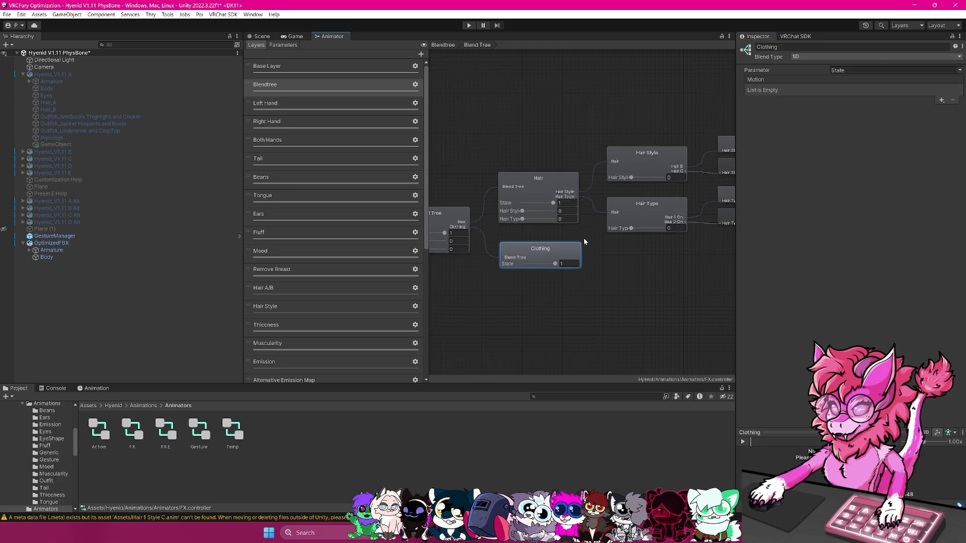
click(851, 57)
click(805, 105)
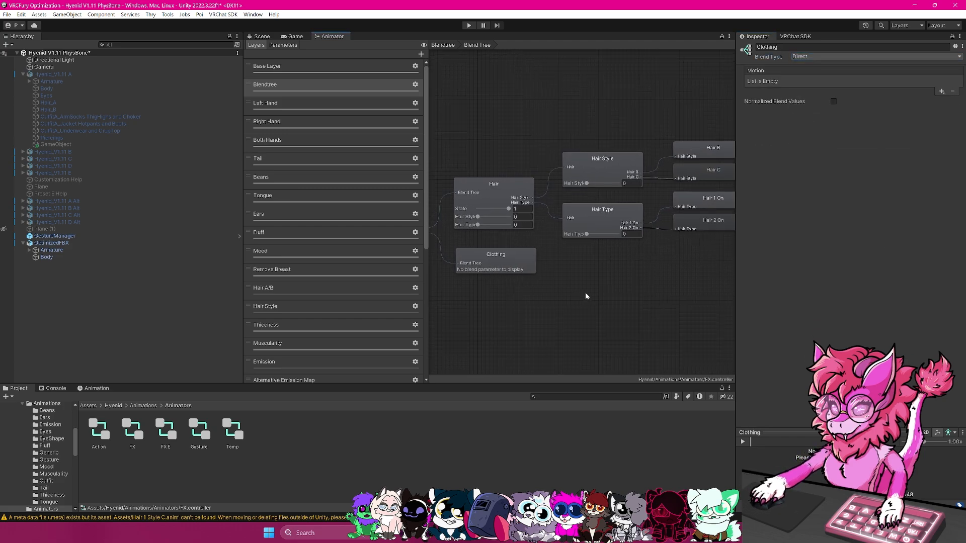
Add three new child blend trees to the Clothing blend tree.
click(942, 91)
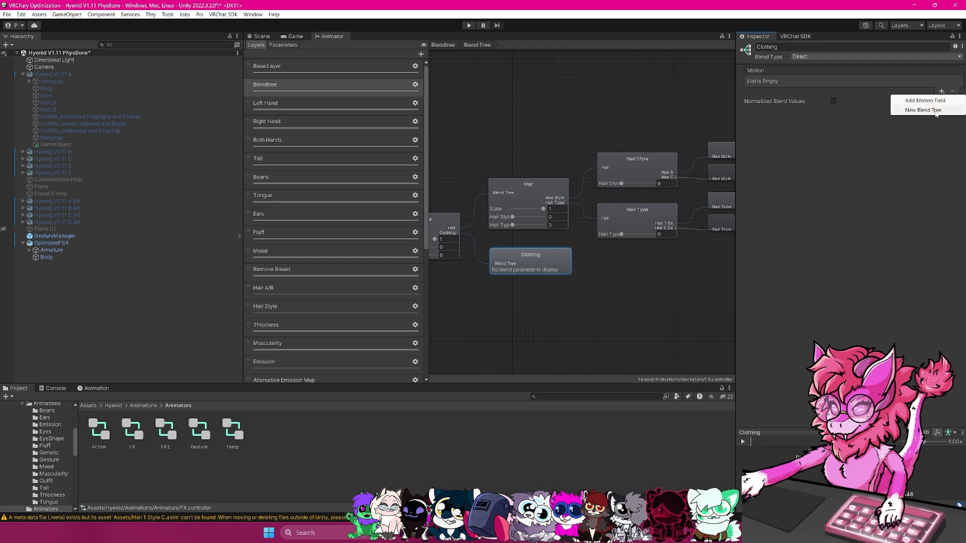
click(936, 112)
click(942, 111)
click(924, 131)
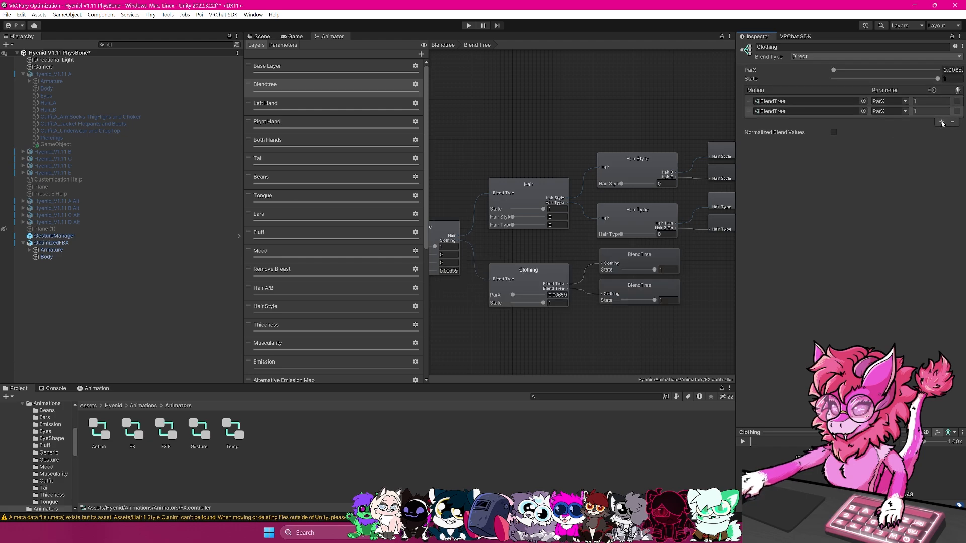
click(941, 122)
click(924, 142)
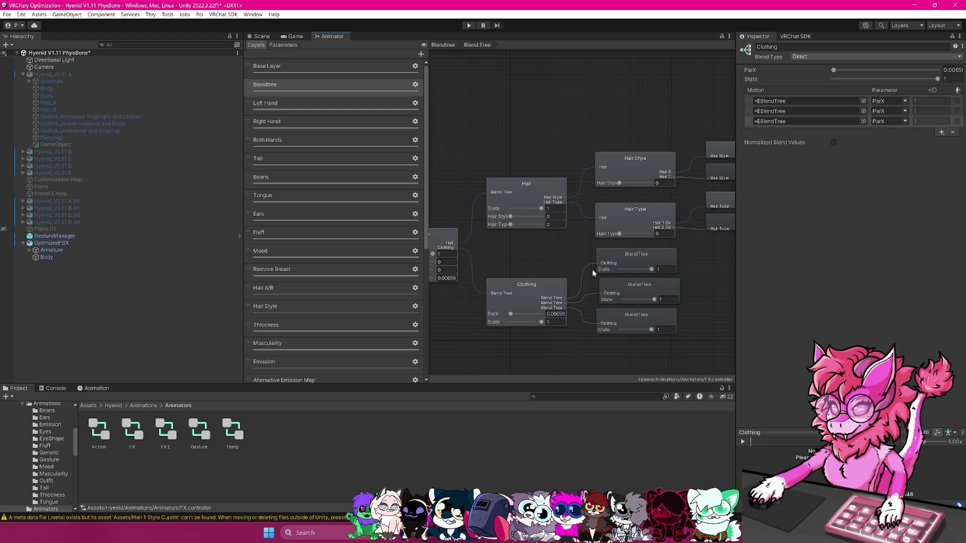
Rename the first two child blend trees of the Clothing tree to Outfit A and Outfit B.
click(629, 241)
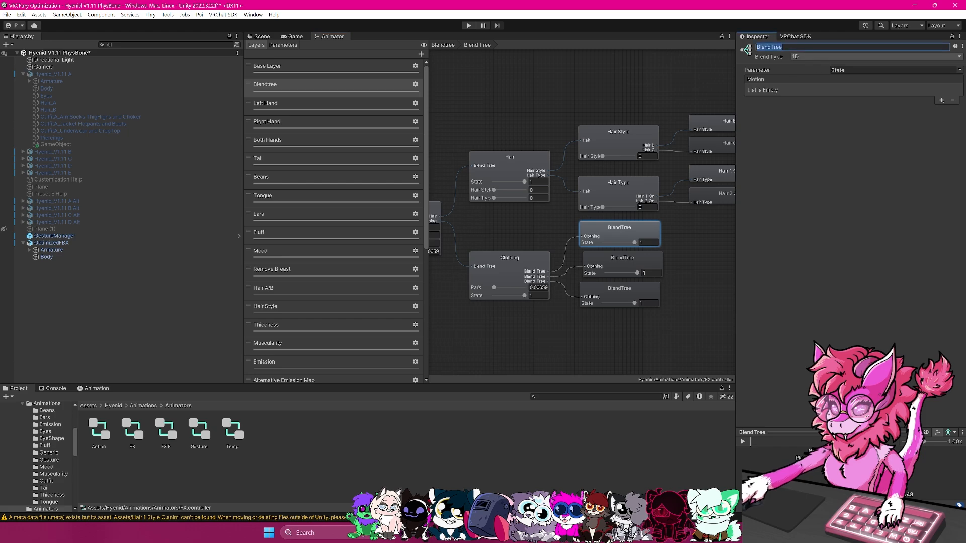
text(0)
text(utfit A)
click(657, 265)
click(791, 47)
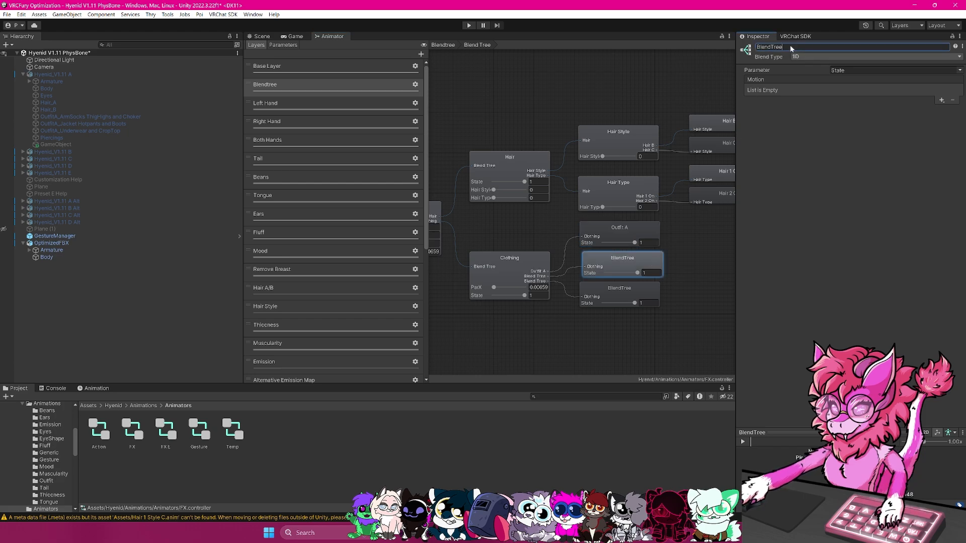
text(0utfit)
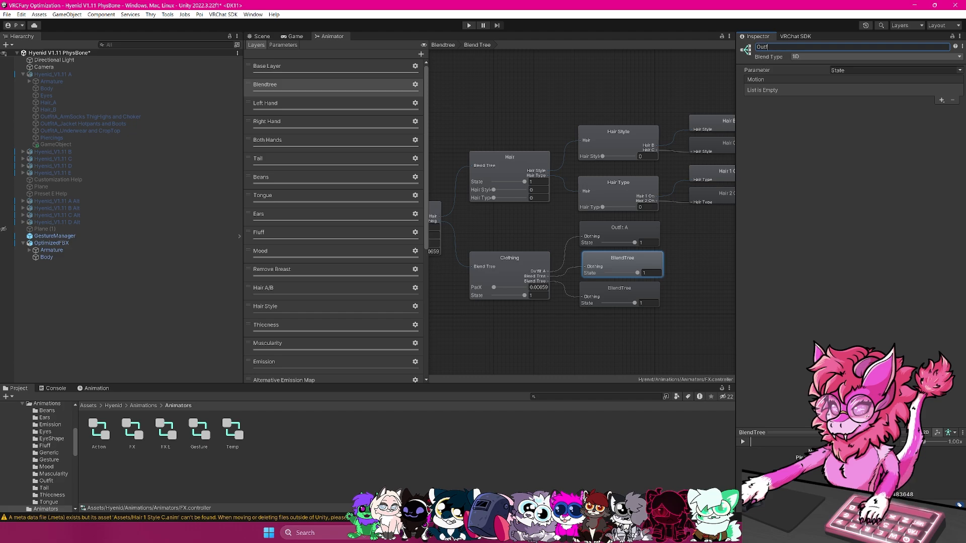
text( B)
key(Return)
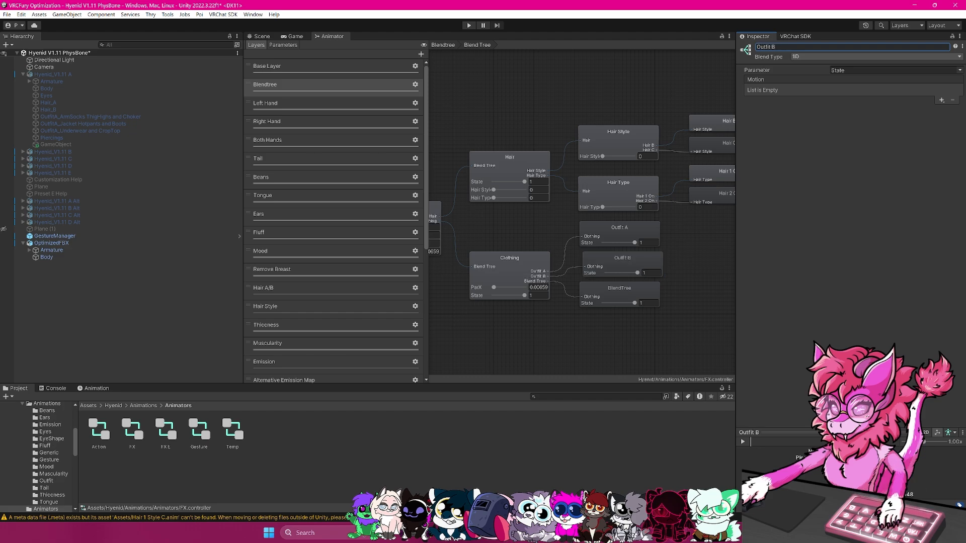
Rename the third child blend tree of the Clothing tree to Outfit C.
click(640, 295)
click(779, 50)
text(0)
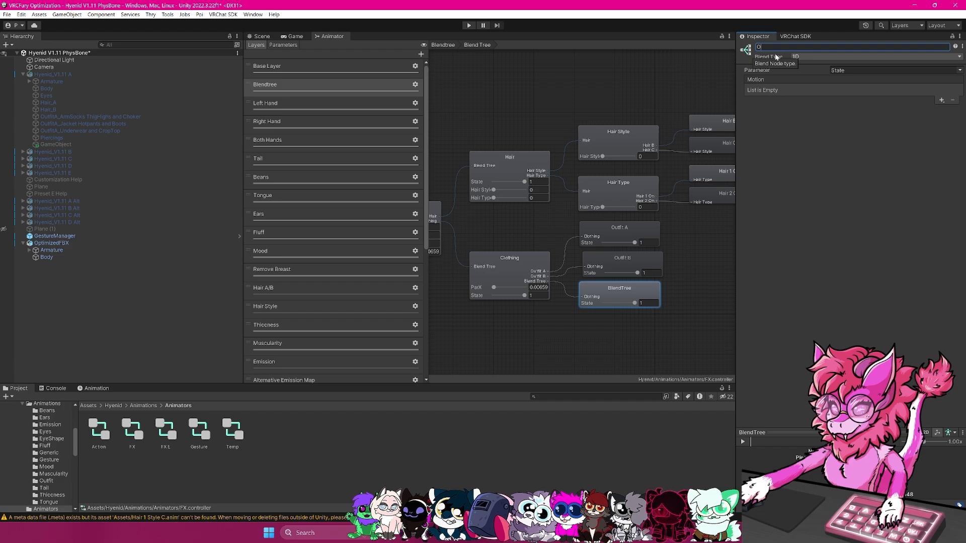
text(utfit C)
key(Return)
click(790, 340)
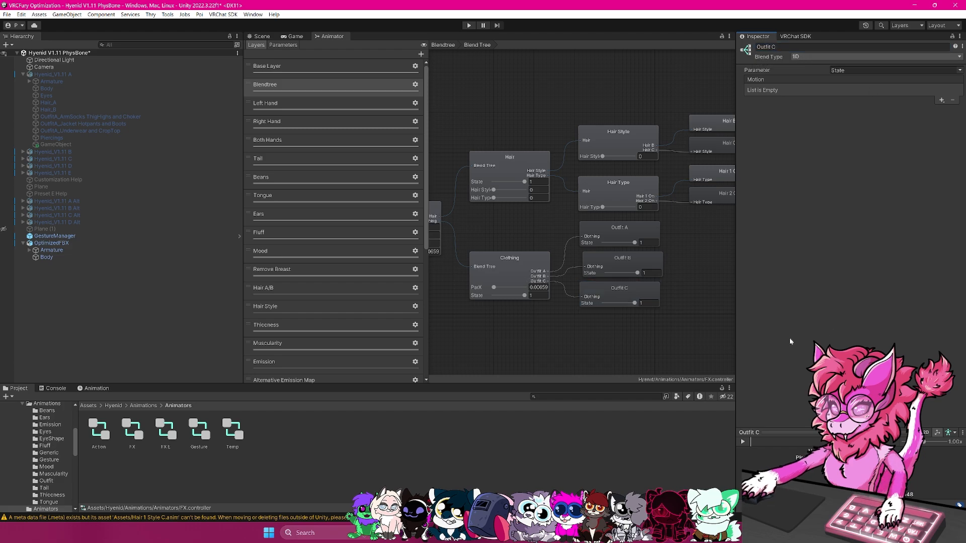
Add a float parameter named Outfit A to the animator controller, matching the Outfit A blend tree's name.
click(626, 233)
click(779, 47)
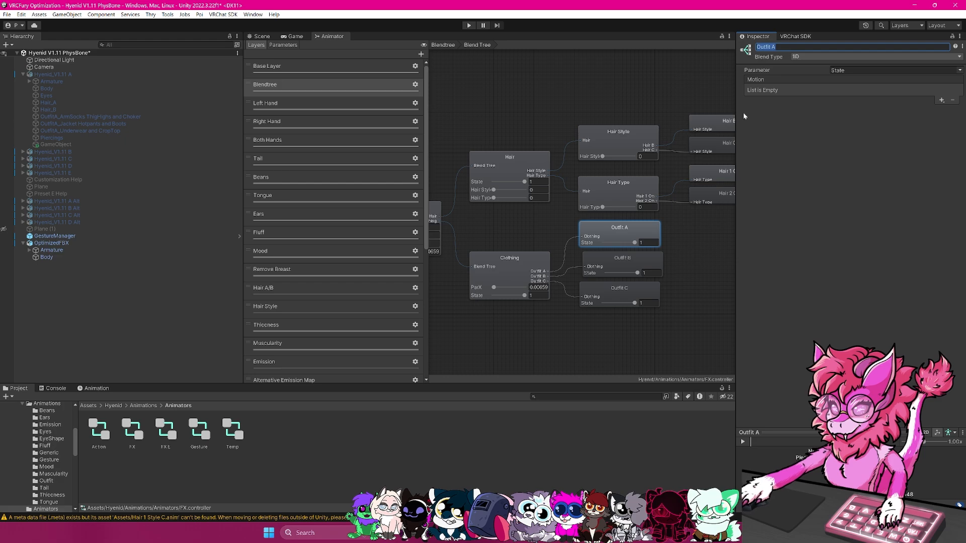
click(282, 45)
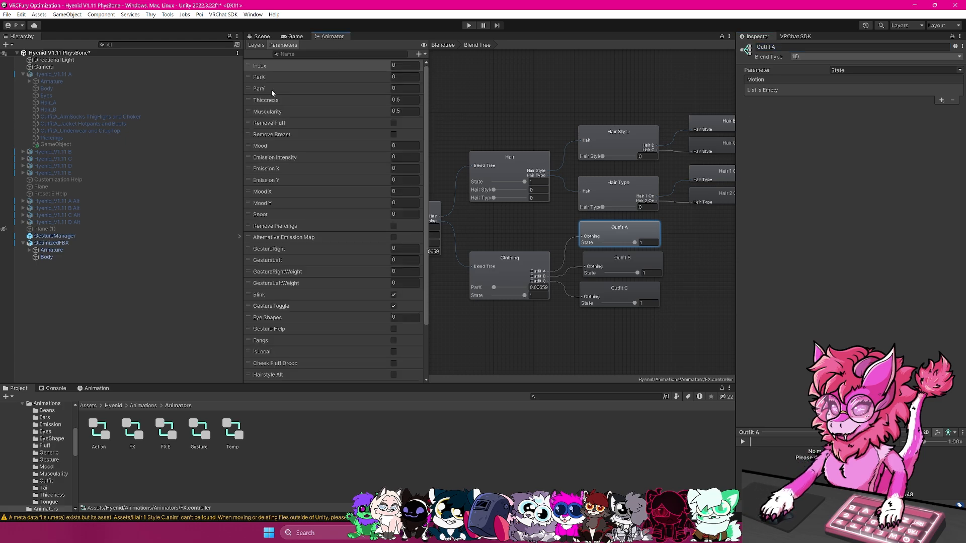
scroll(272, 93, down, 3)
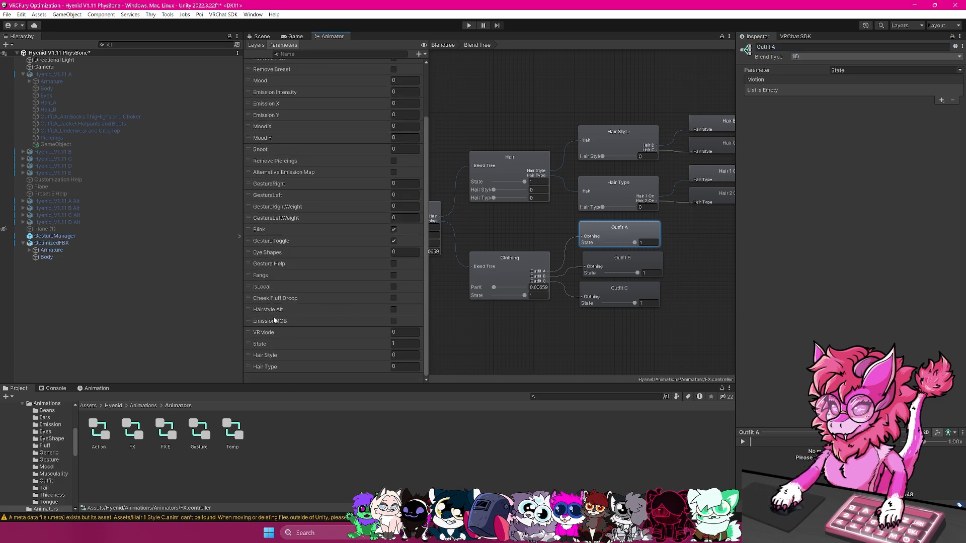
scroll(322, 201, up, 3)
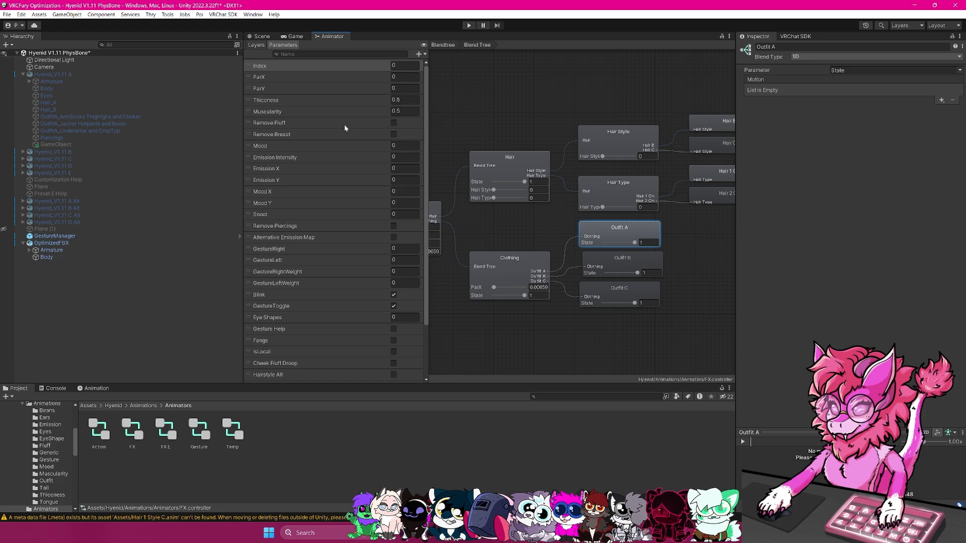
click(419, 54)
click(433, 184)
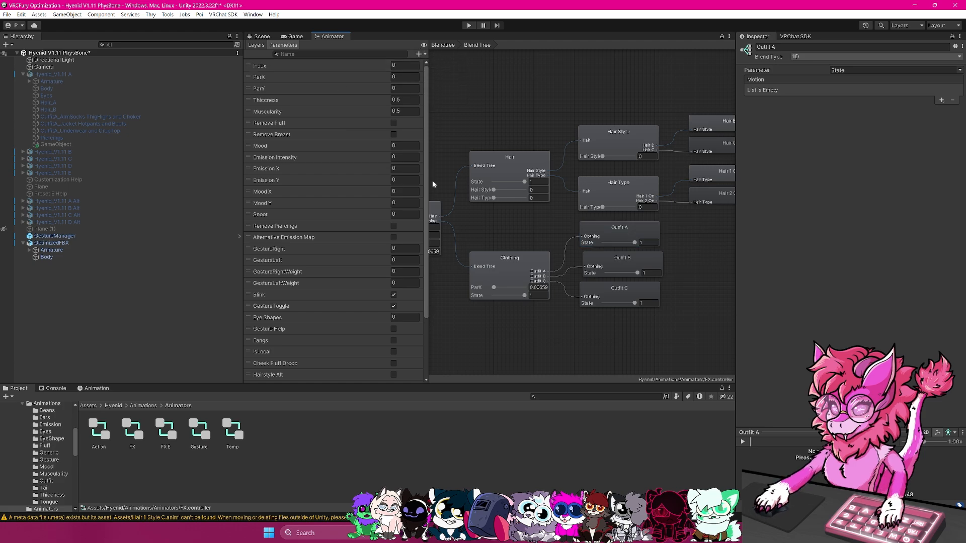
scroll(327, 327, down, 3)
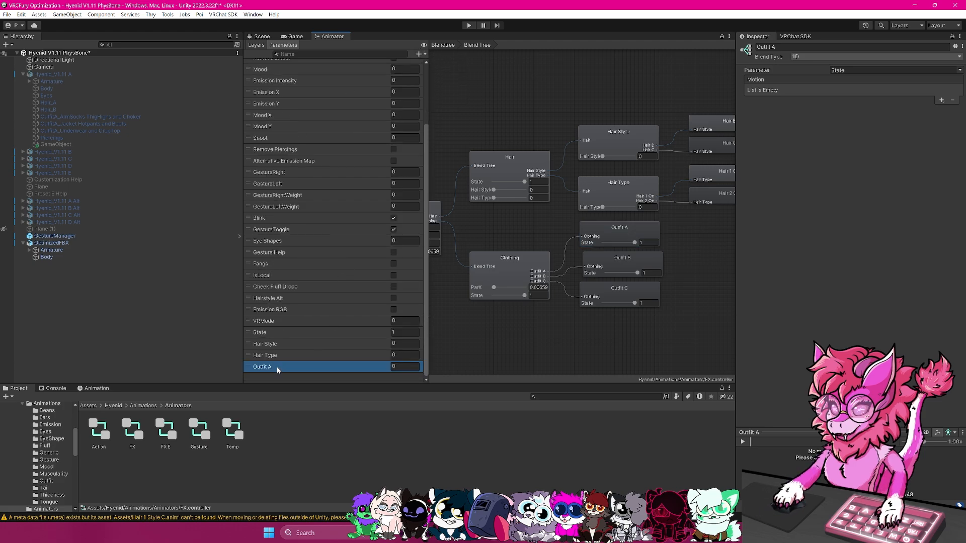
Add a second outfit float parameter to the animator controller and name it Outfit B.
scroll(339, 294, up, 3)
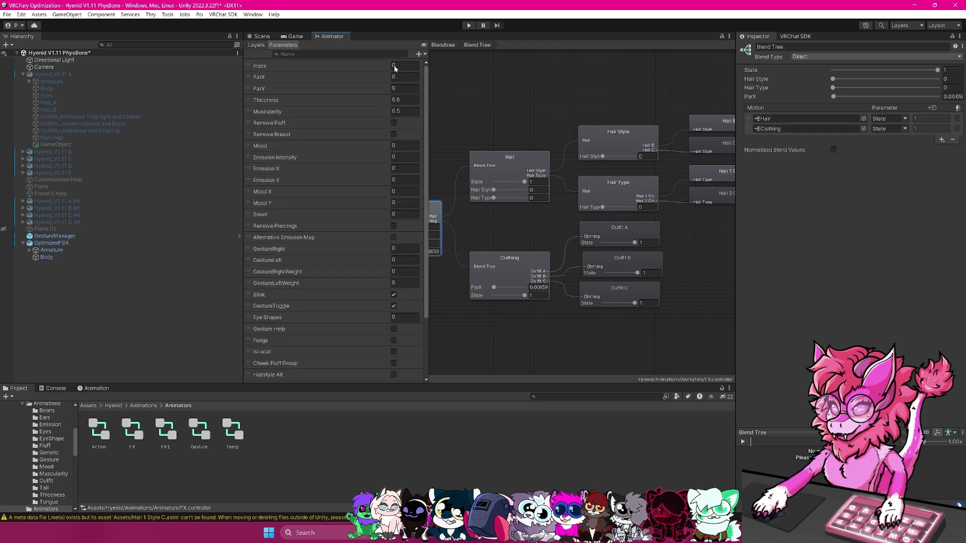
click(419, 54)
click(438, 65)
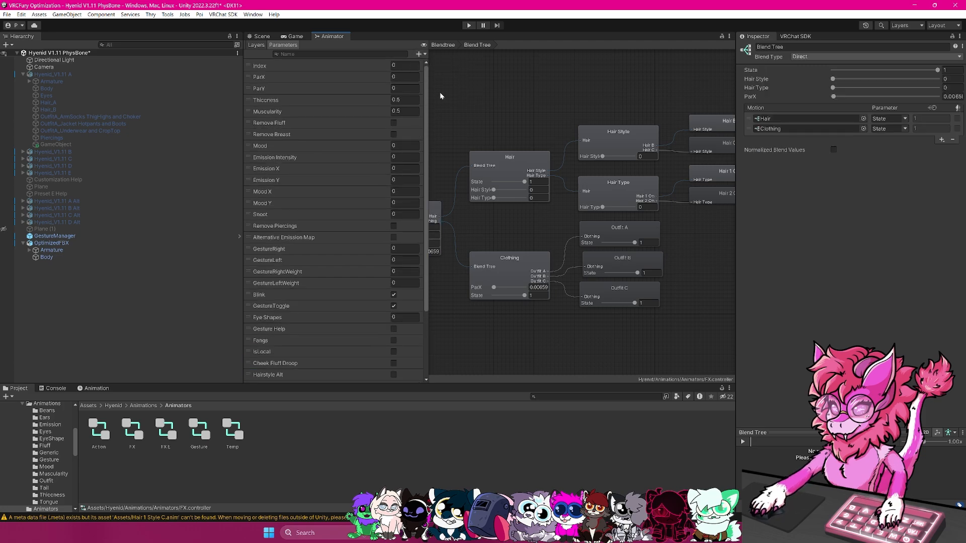
scroll(351, 222, down, 3)
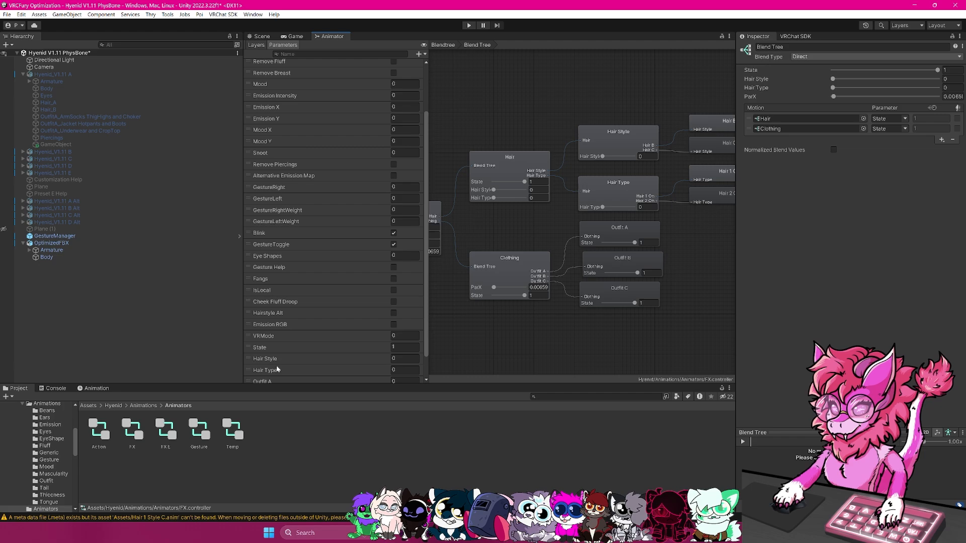
scroll(277, 370, down, 1)
text(Outfit)
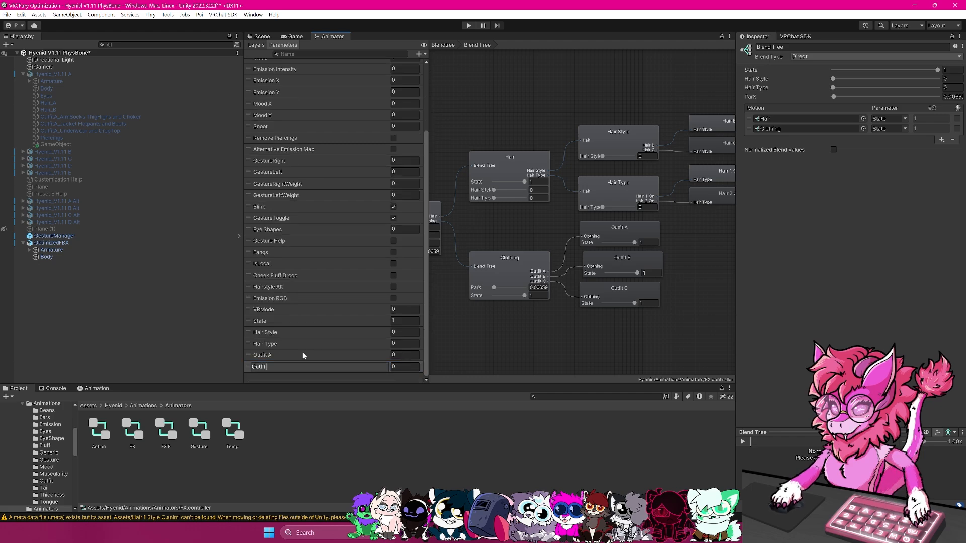
text( B)
key(Return)
Add a third outfit float parameter to the animator controller and name it Outfit C.
click(419, 53)
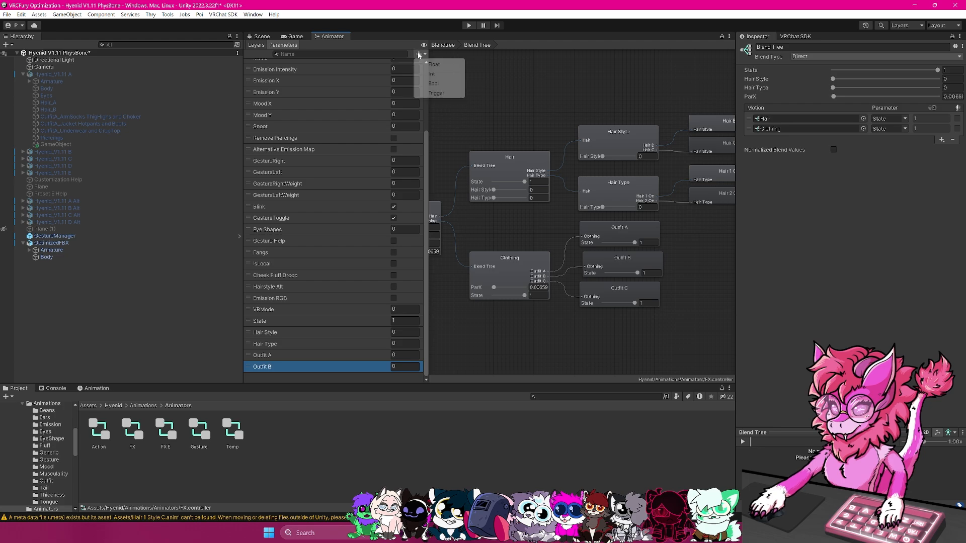
click(431, 64)
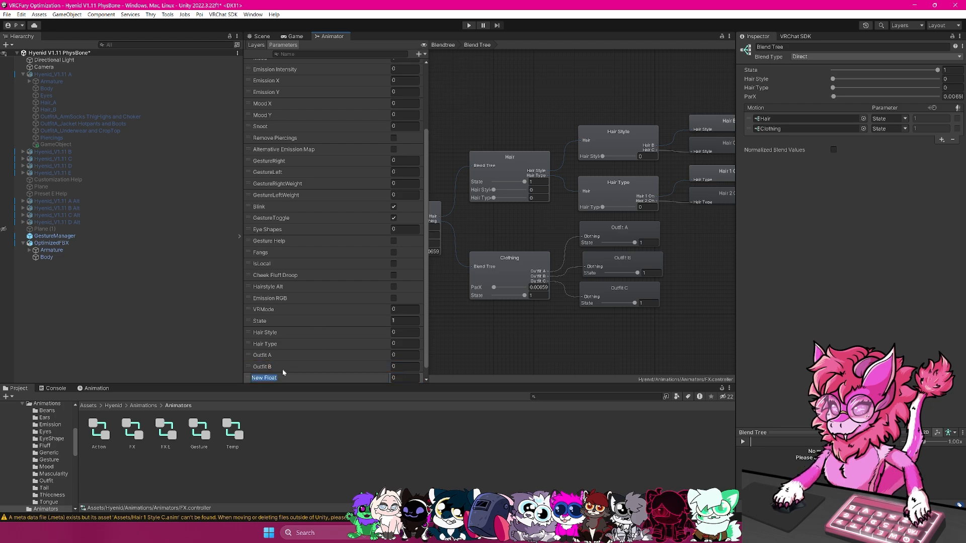
text(Outfit C)
key(Return)
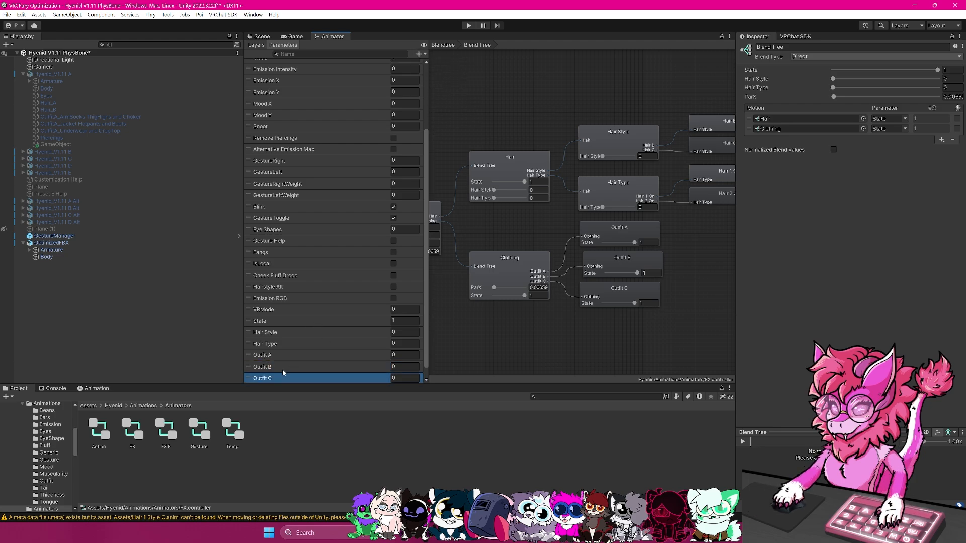
Set the direct blend parameter of Outfit A, Outfit B and Outfit C in the Clothing blend tree to State.
click(509, 258)
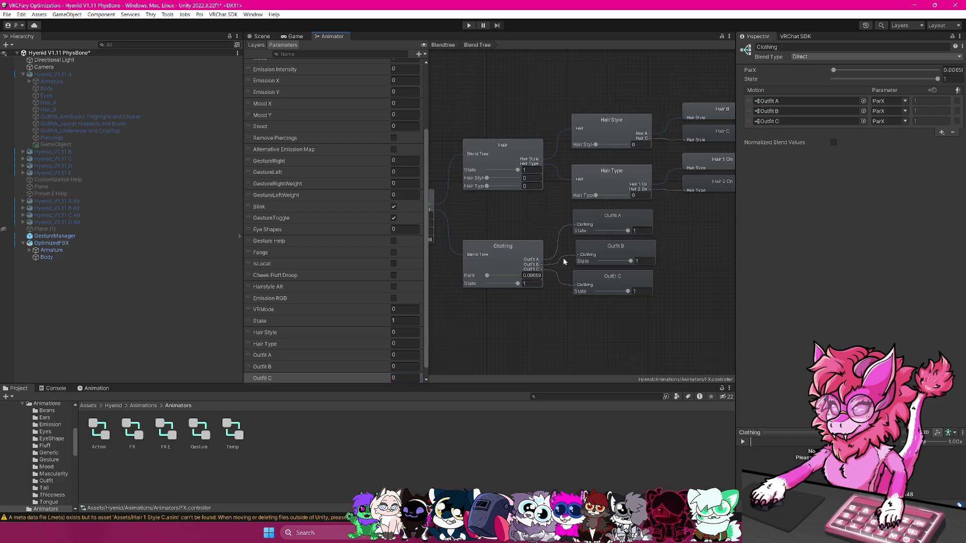
click(608, 224)
click(497, 259)
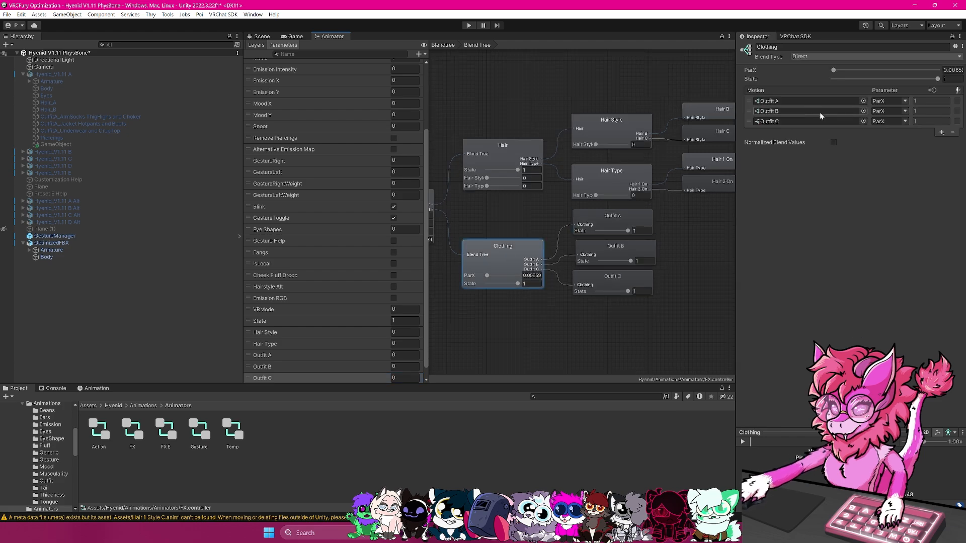
click(905, 101)
click(905, 226)
click(904, 111)
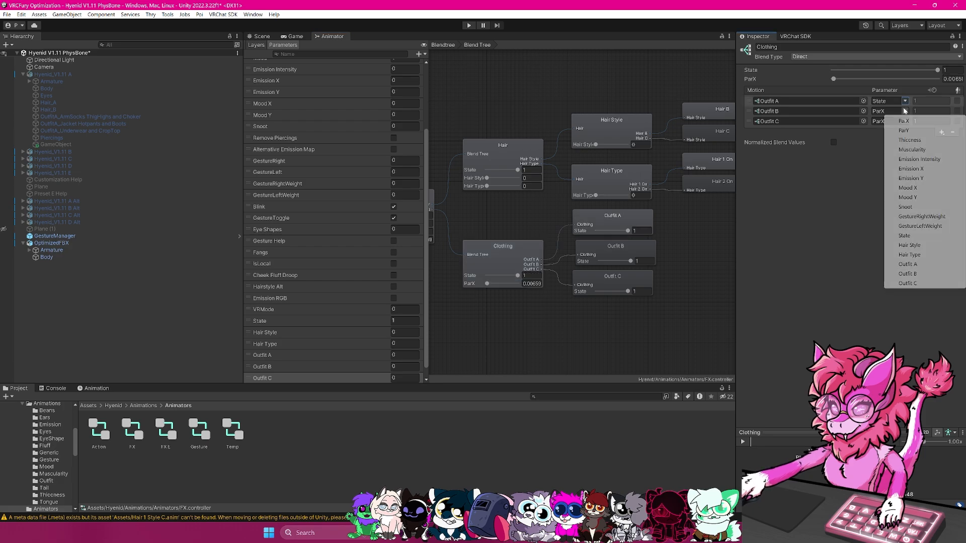
click(906, 236)
click(905, 121)
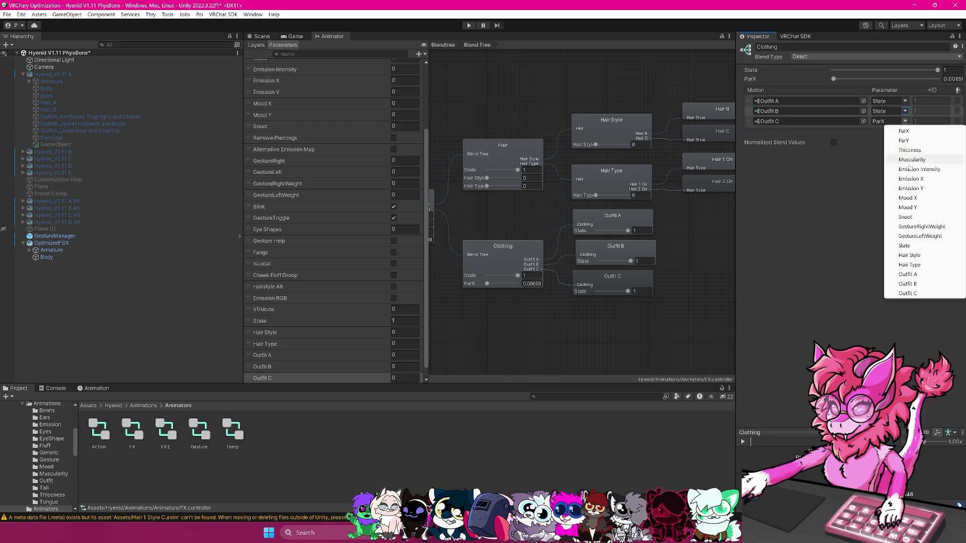
click(904, 245)
Add two empty motion fields to the Outfit A blend tree.
click(629, 223)
key(f)
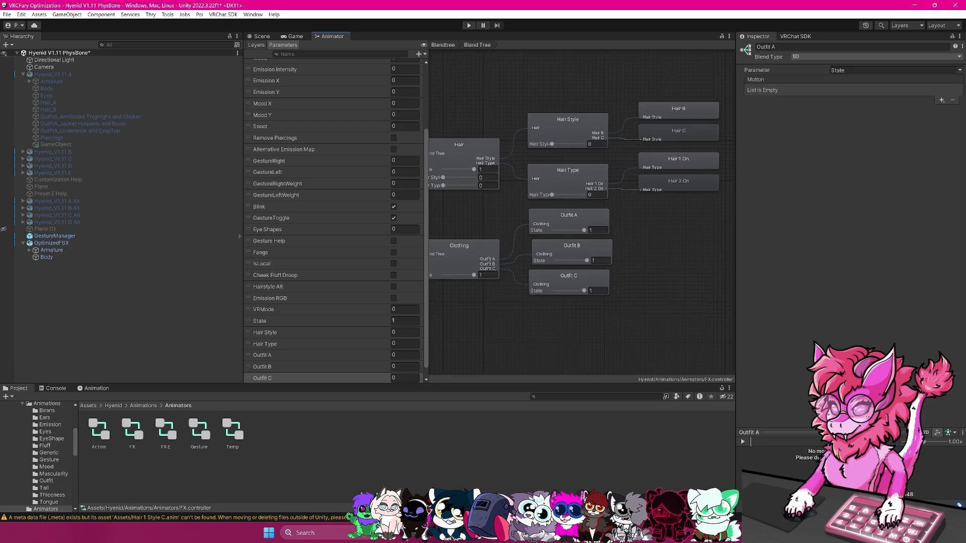
click(942, 100)
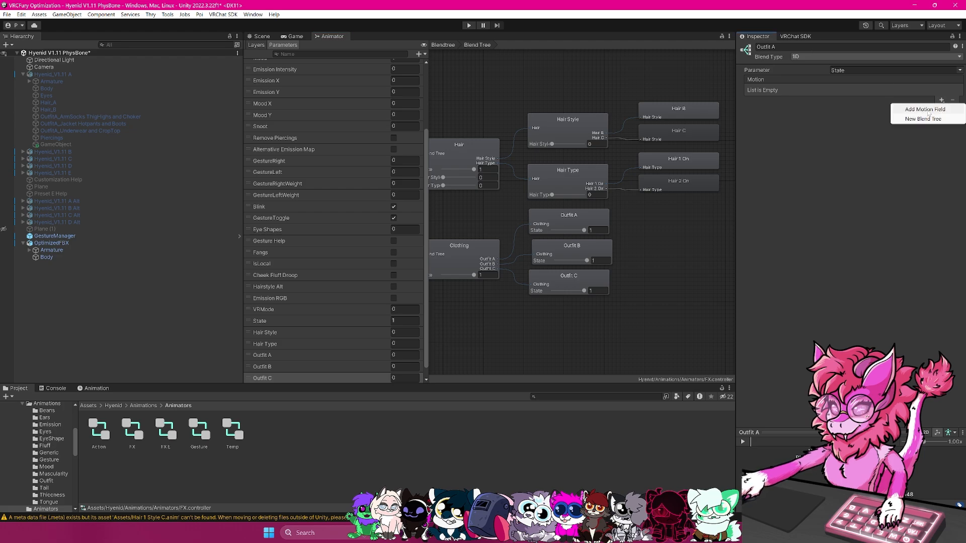
click(929, 112)
click(942, 101)
click(932, 110)
Add two empty motion fields to the Outfit B blend tree.
click(564, 262)
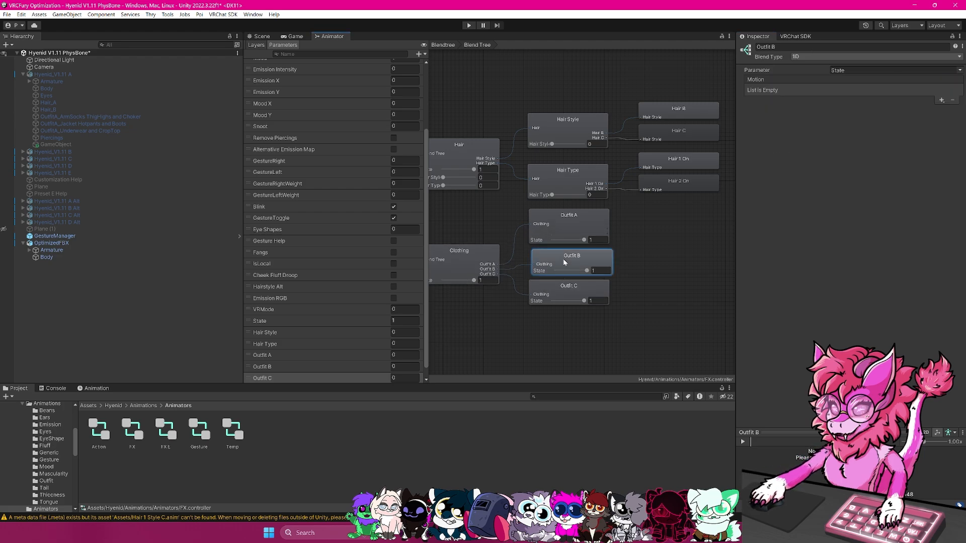
click(942, 100)
click(926, 110)
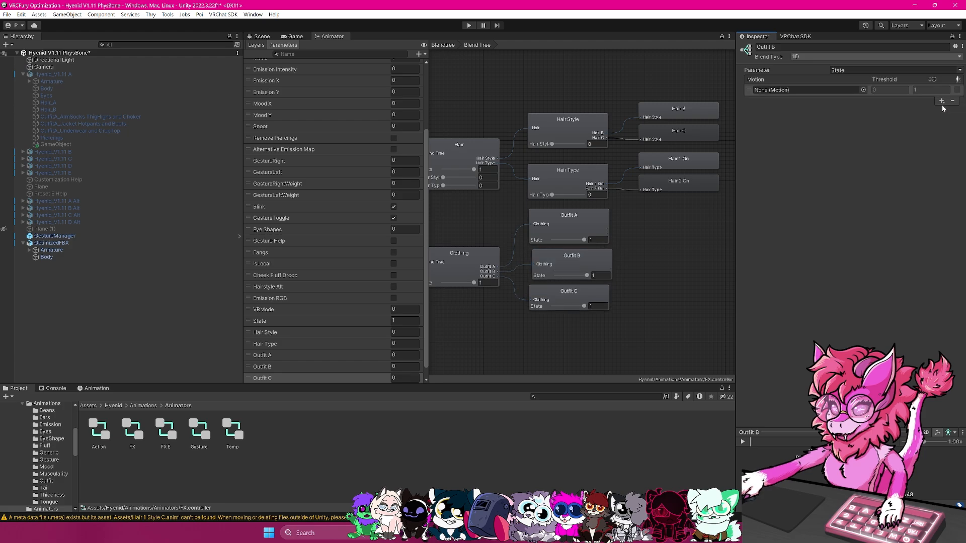
click(941, 100)
click(925, 111)
Add two empty motion fields to the Outfit C blend tree.
click(568, 299)
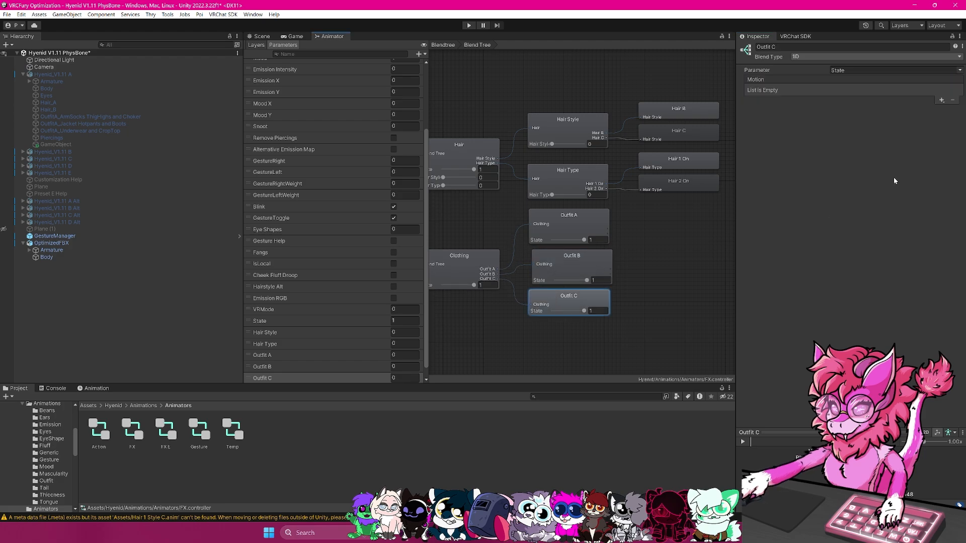
click(942, 101)
click(925, 110)
click(942, 101)
click(925, 111)
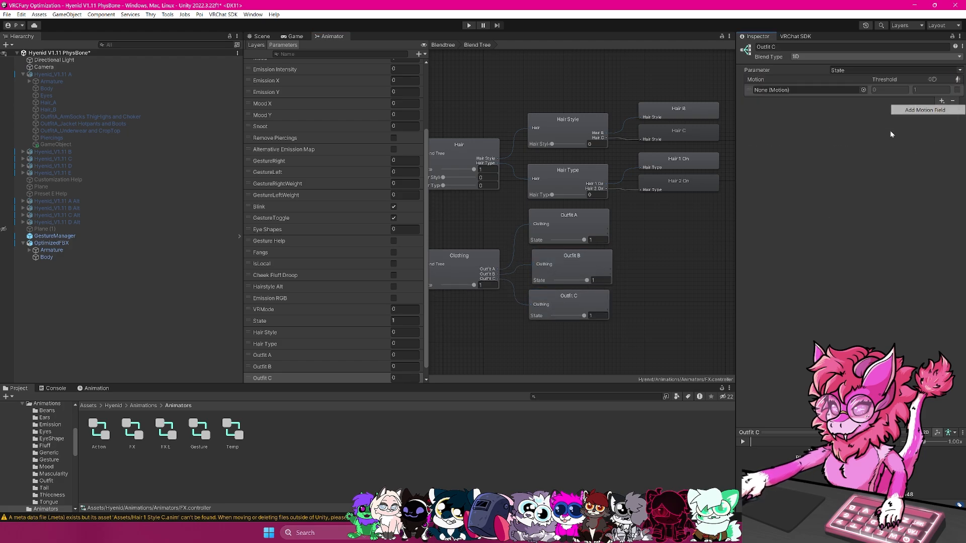
click(522, 291)
middle_drag(611, 273, 665, 262)
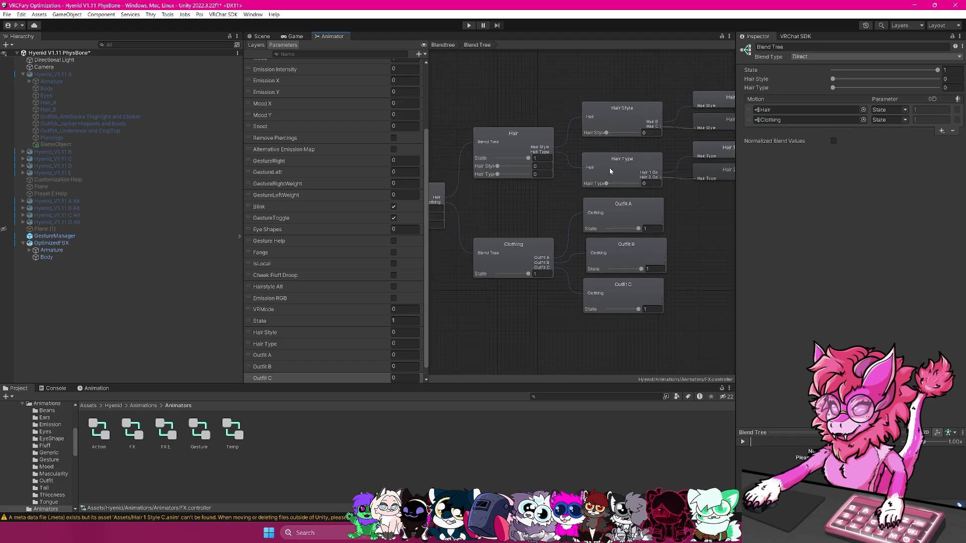
scroll(613, 196, down, 1)
middle_drag(603, 214, 600, 242)
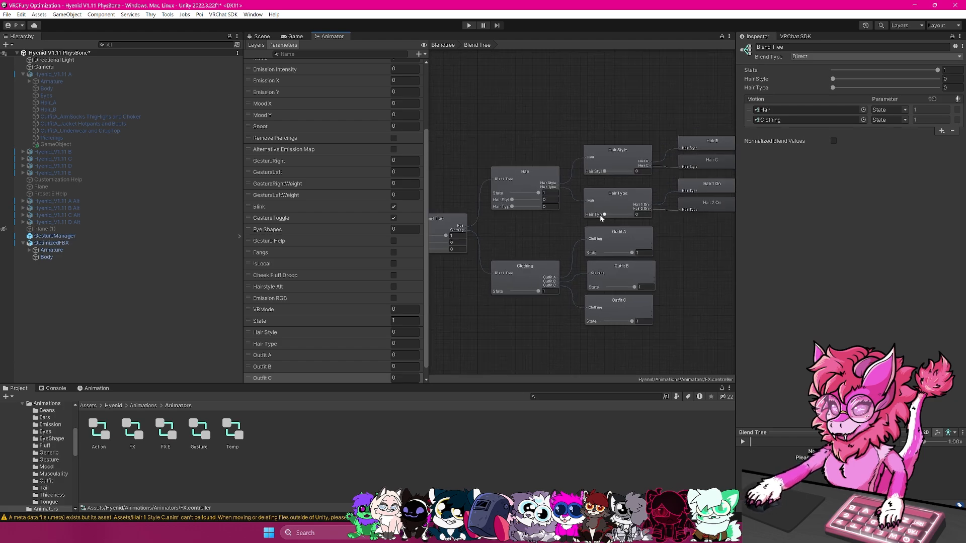
Create a new animation clip named Outfit A On for the OptimizedFBX avatar in the Assets folder.
click(261, 37)
click(37, 246)
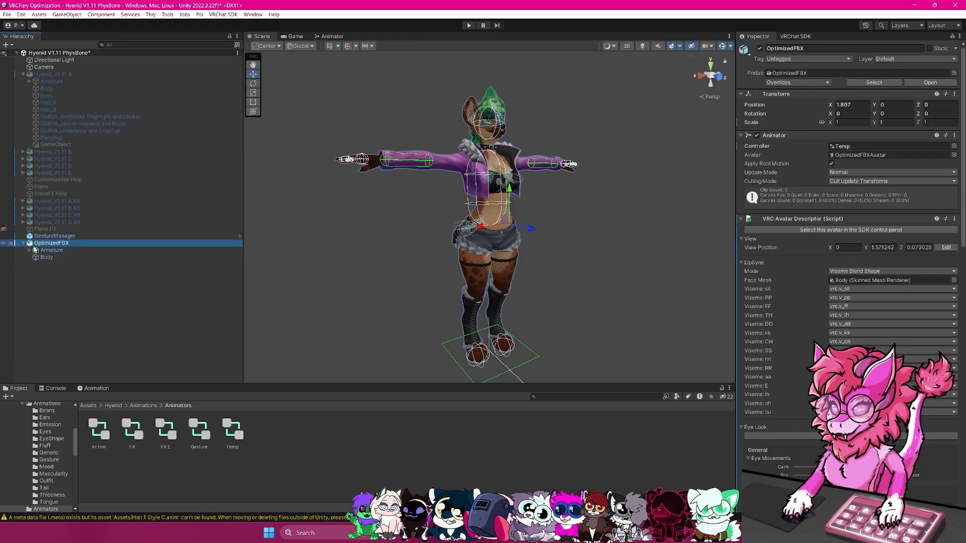
click(94, 388)
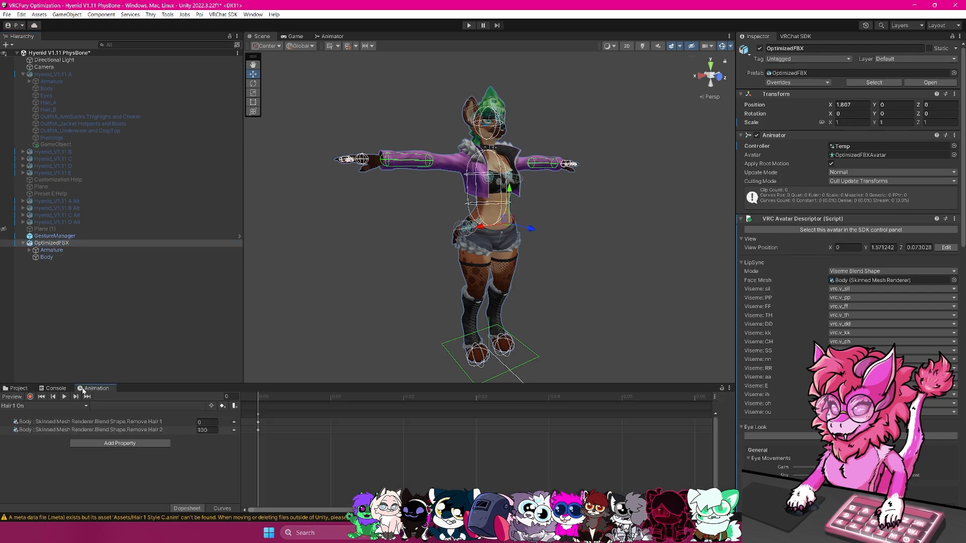
click(31, 406)
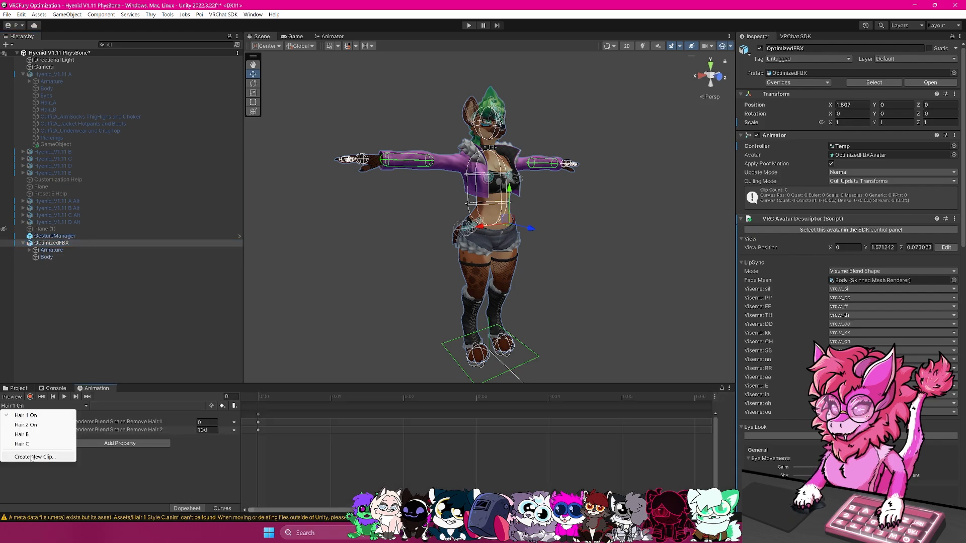
click(29, 457)
text(O)
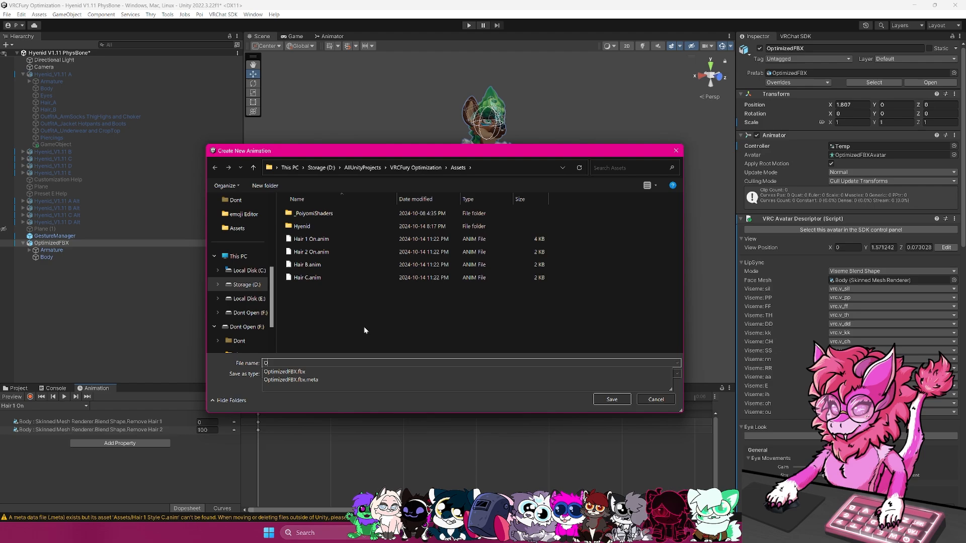
text(utfi)
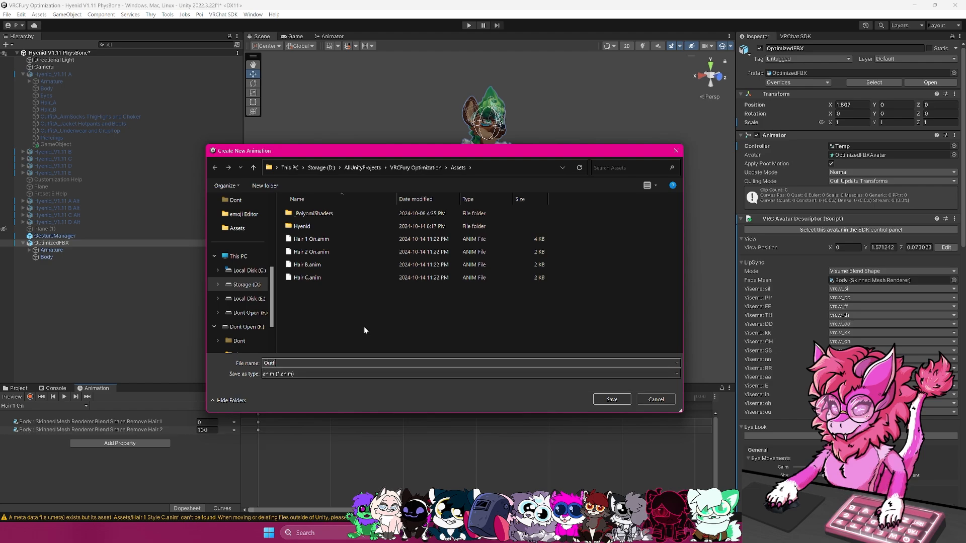
text(t A On)
key(Return)
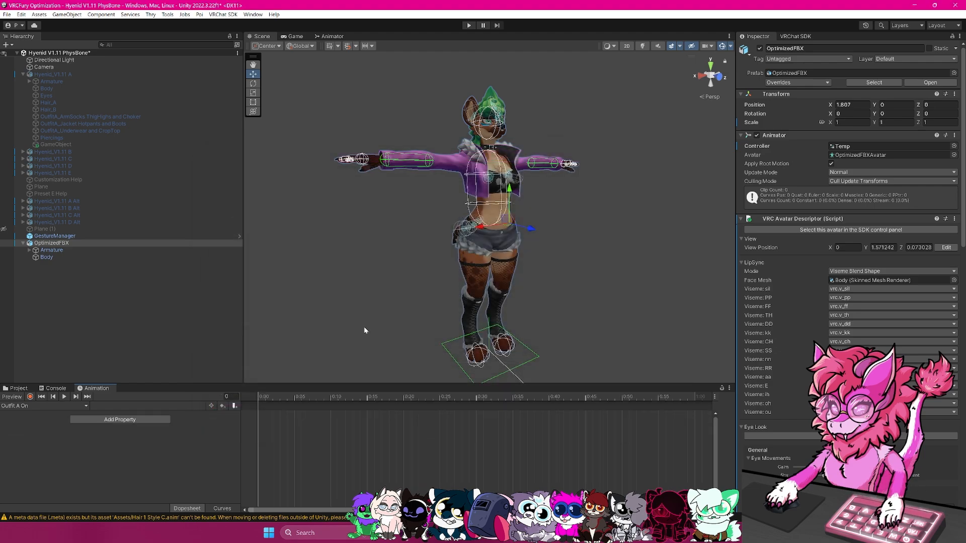
click(30, 397)
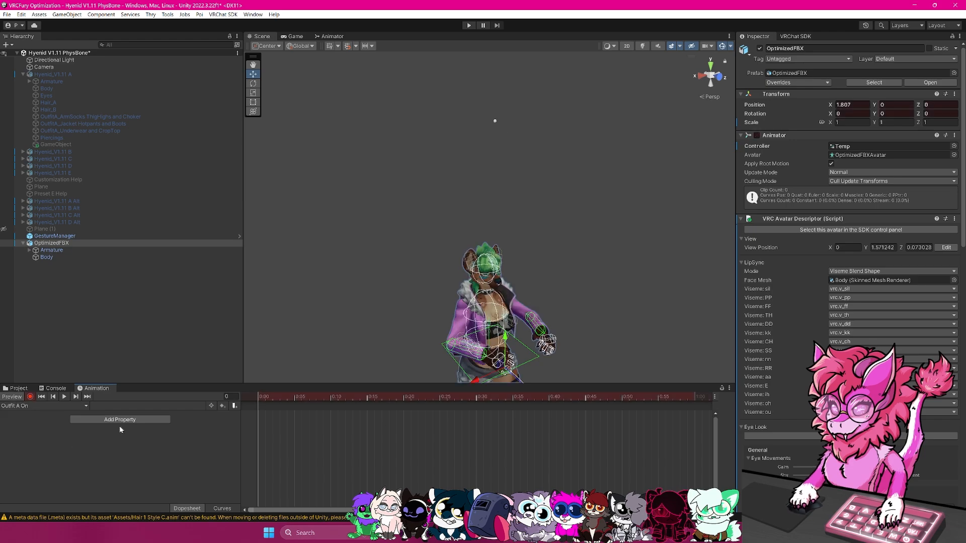
double_click(73, 259)
scroll(798, 288, down, 10)
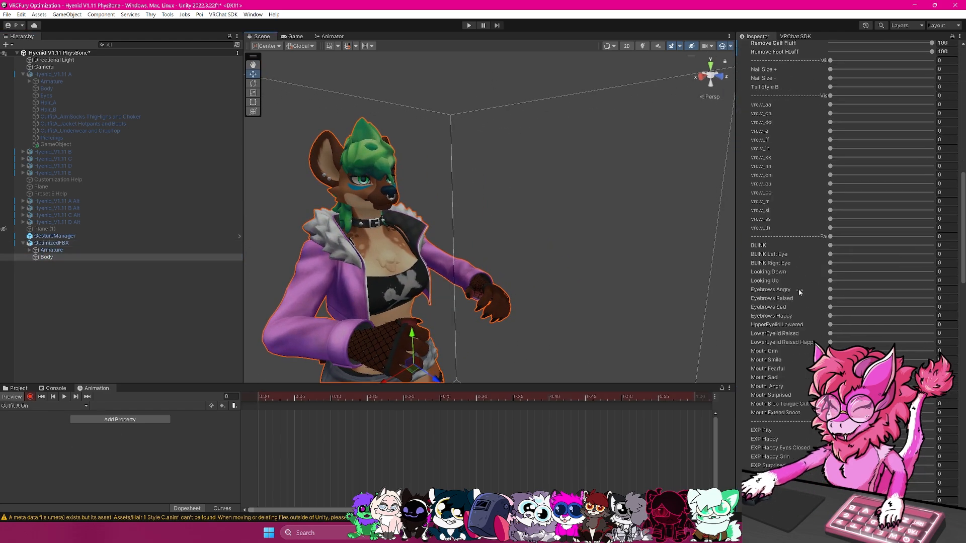
scroll(798, 288, down, 10)
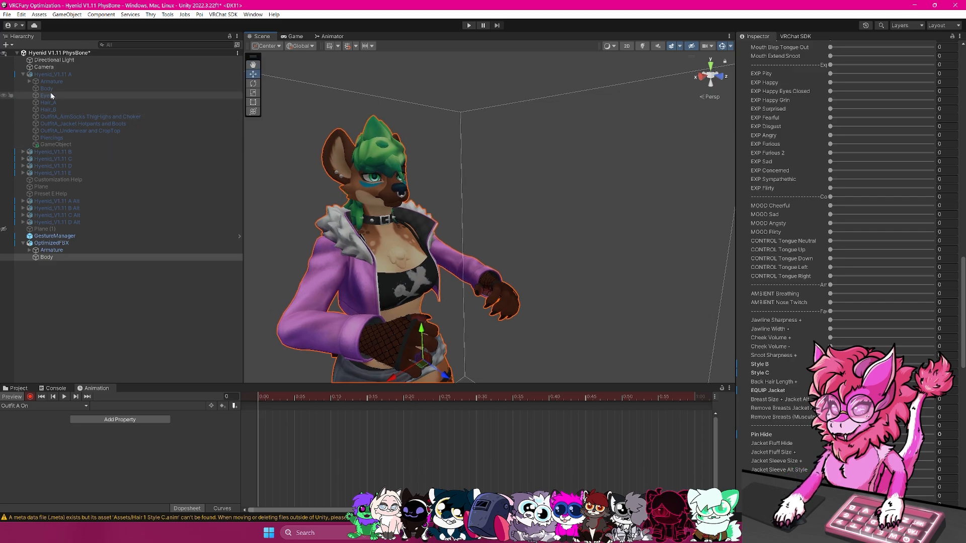
Activate the original Hyenid_V1.11 A avatar and examine its OutfitA_ArmSocks ThighHighs and Choker mesh as a reference.
double_click(50, 74)
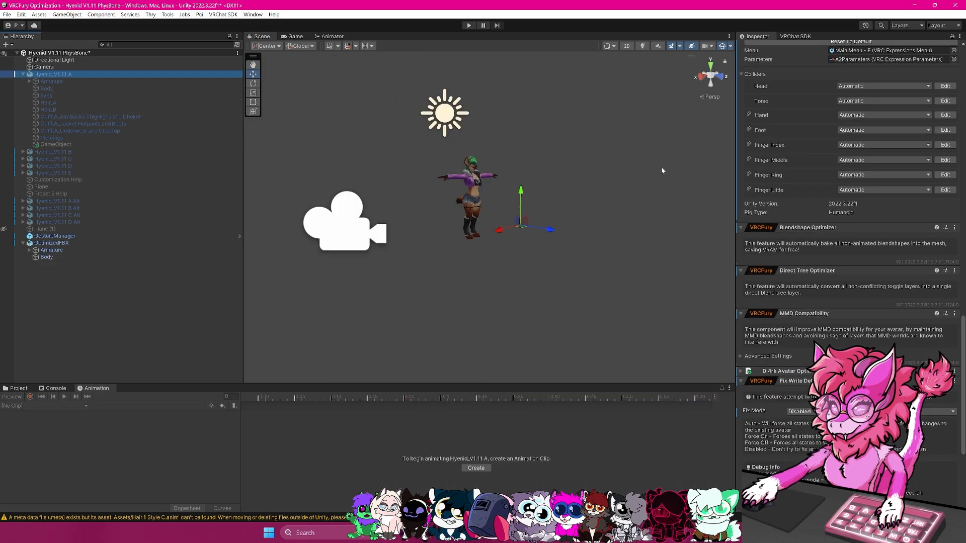
scroll(795, 133, up, 15)
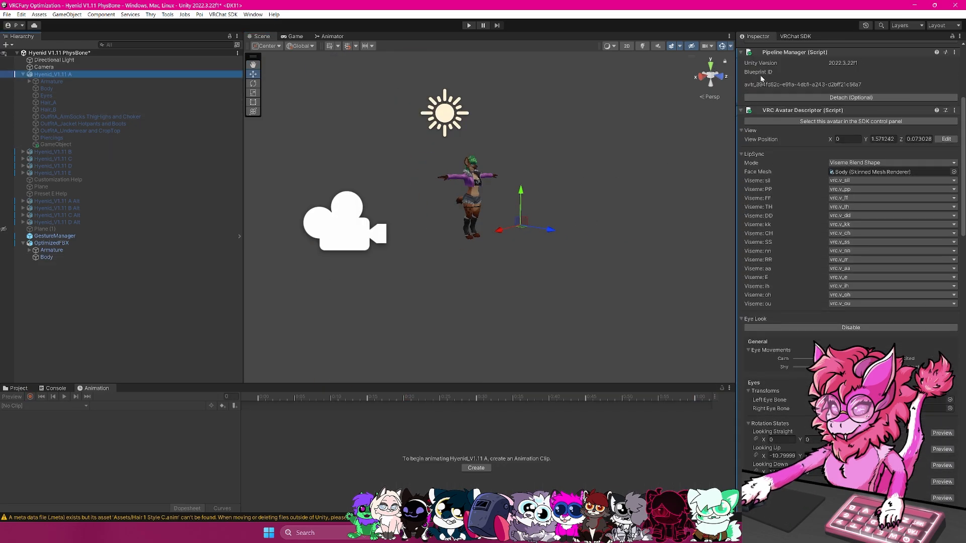
scroll(760, 75, up, 5)
click(759, 49)
key(w)
right_drag(591, 177, 561, 163)
key(d)
click(66, 117)
scroll(437, 209, up, 5)
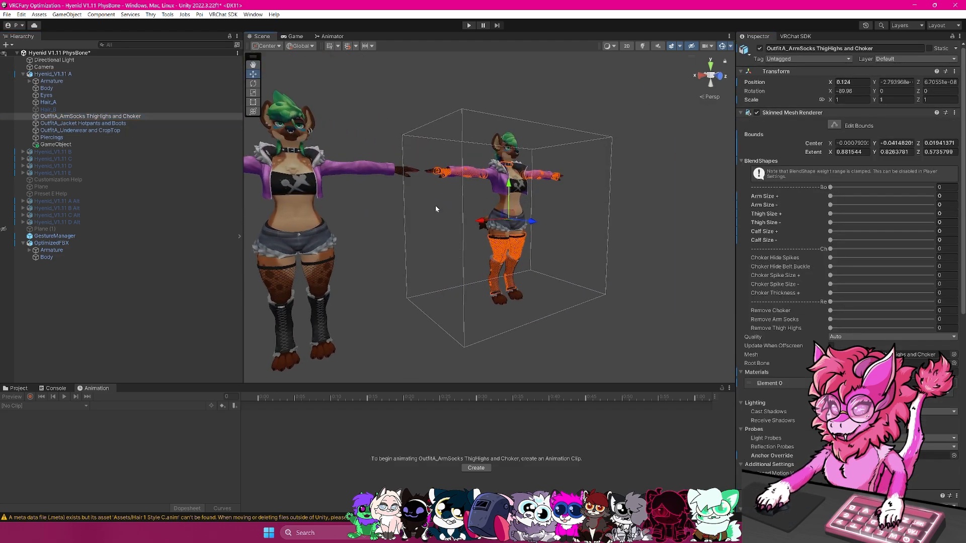
right_drag(528, 288, 550, 280)
key(a)
Record the Body blend shapes Remove Choker, Remove Arm Socks and Remove Thigh Highs at 0 in OptimizedFBX's Outfit A On clip.
click(71, 244)
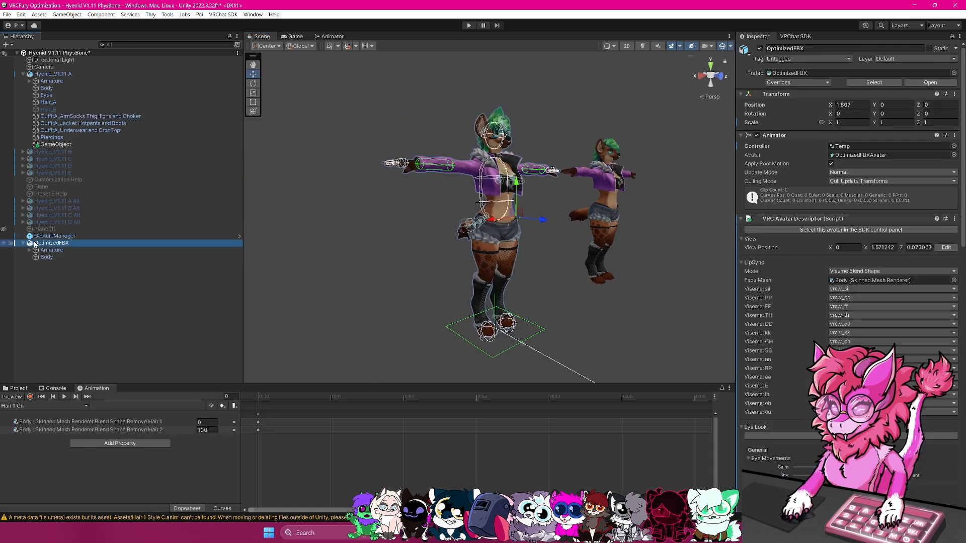
click(43, 406)
click(27, 454)
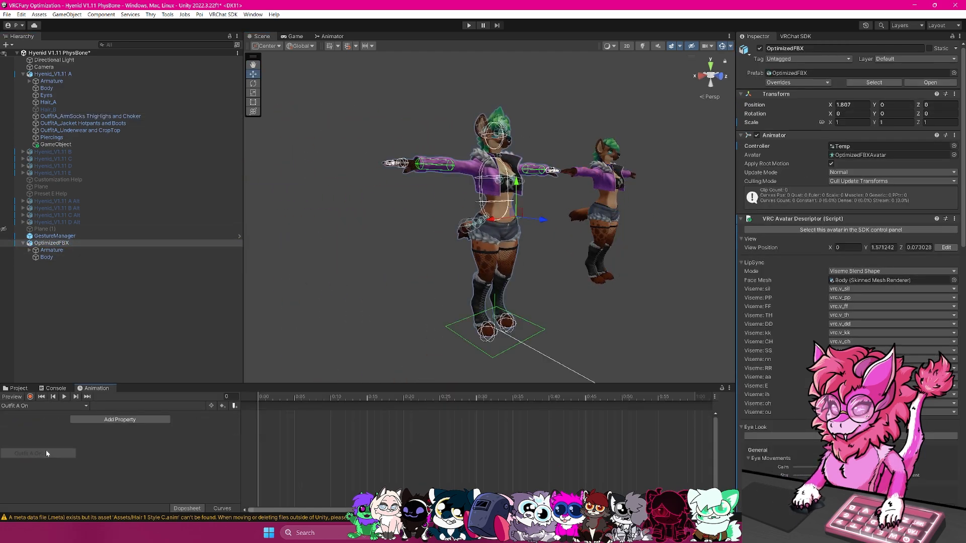
click(30, 397)
click(43, 259)
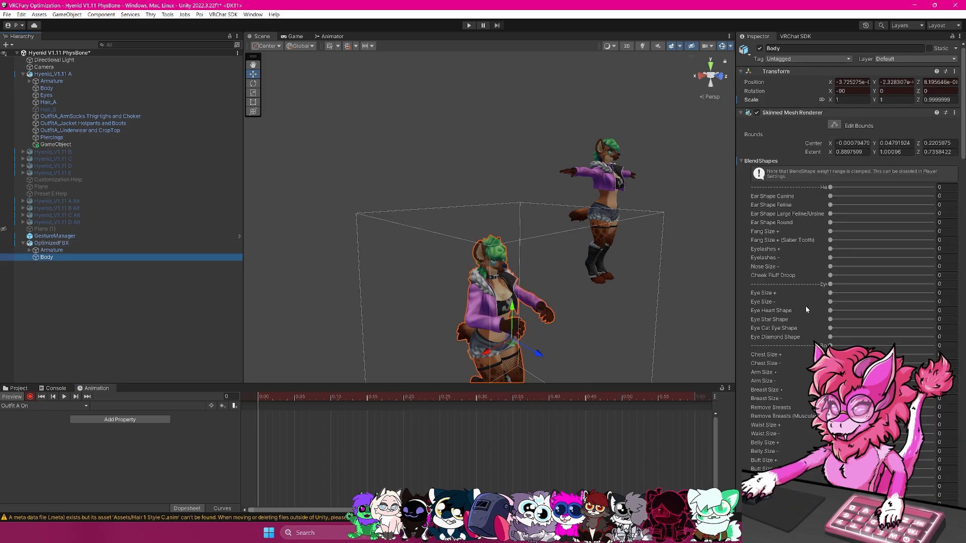
scroll(825, 286, down, 15)
scroll(823, 277, down, 20)
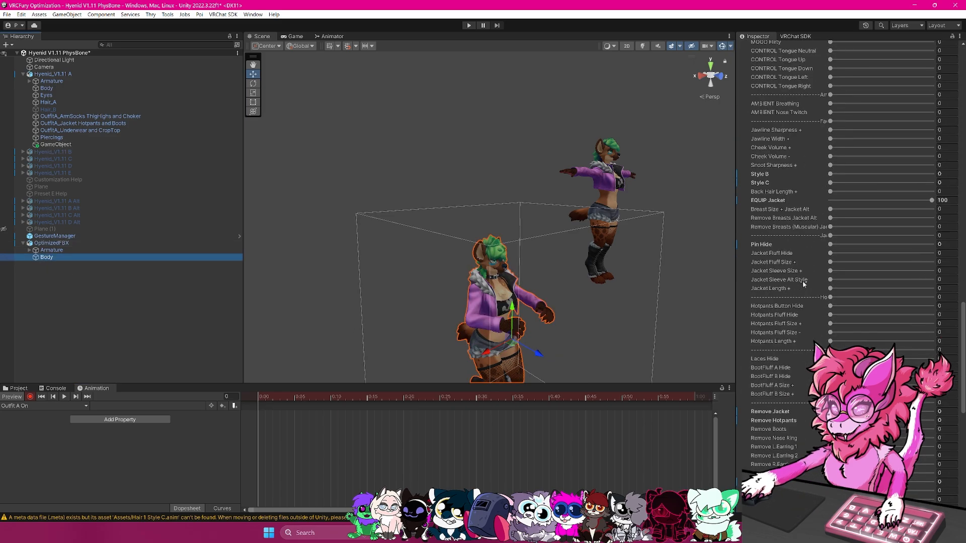
right_drag(546, 242, 541, 246)
key(q)
key(d)
key(w)
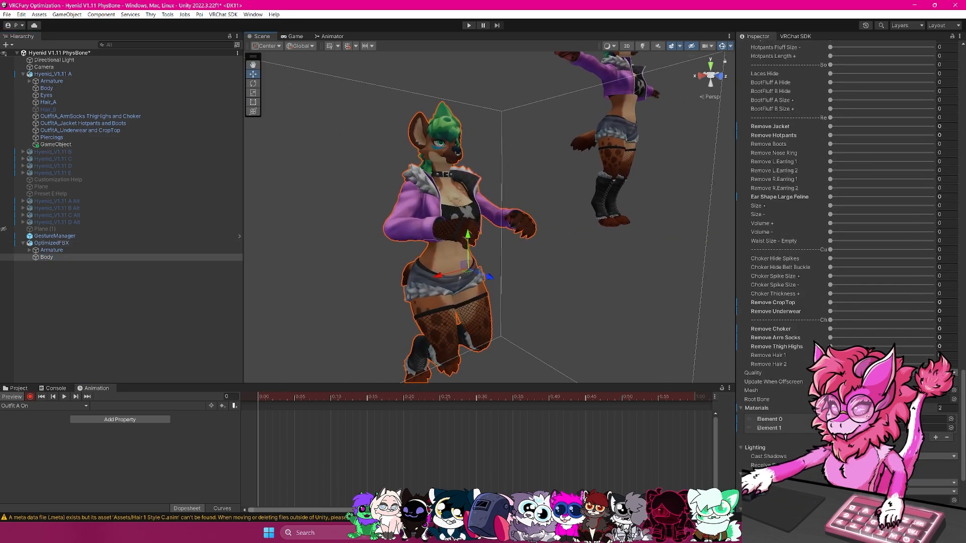
drag(838, 329, 762, 361)
mouse_move(833, 338)
mouse_down()
mouse_move(802, 356)
mouse_move(829, 347)
mouse_up()
Delete the Remove Choker property from the Outfit A On clip and stop recording.
click(102, 423)
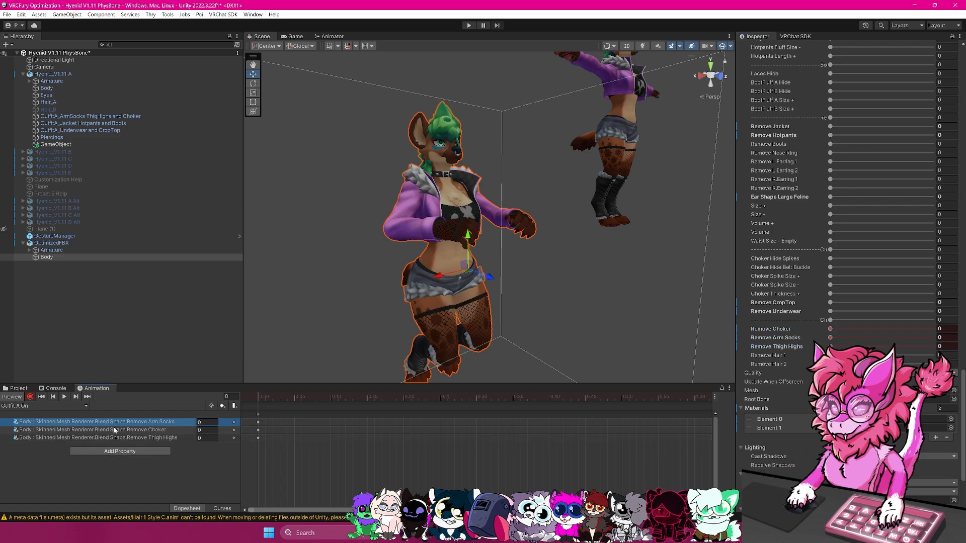
click(129, 430)
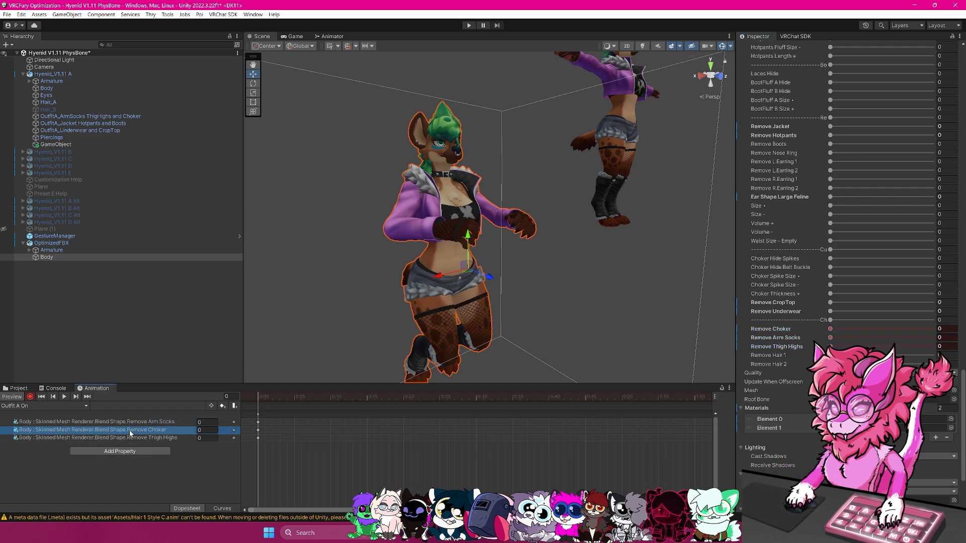
key(Delete)
click(165, 422)
click(166, 430)
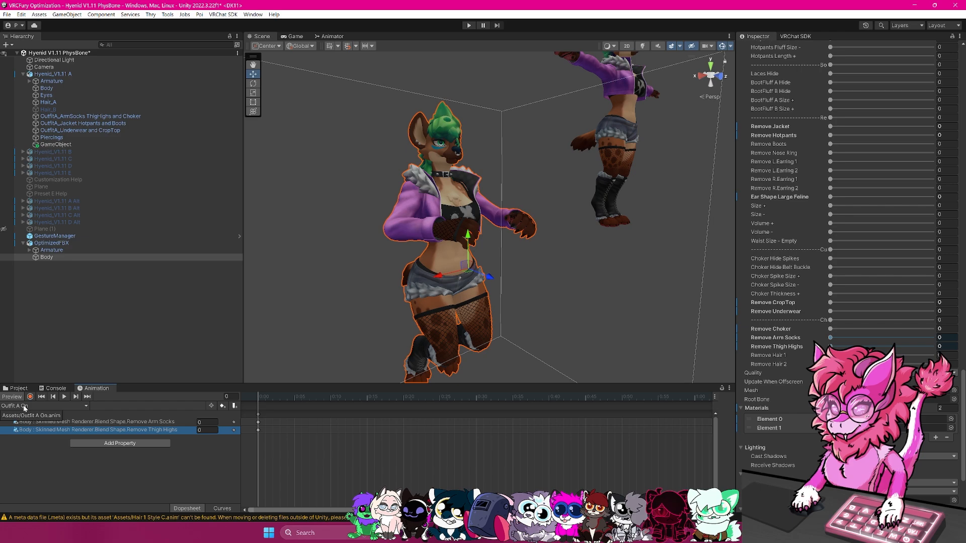
Duplicate the Outfit A On clip in the Assets folder and rename the copy Outfit A Off.
click(20, 390)
click(91, 407)
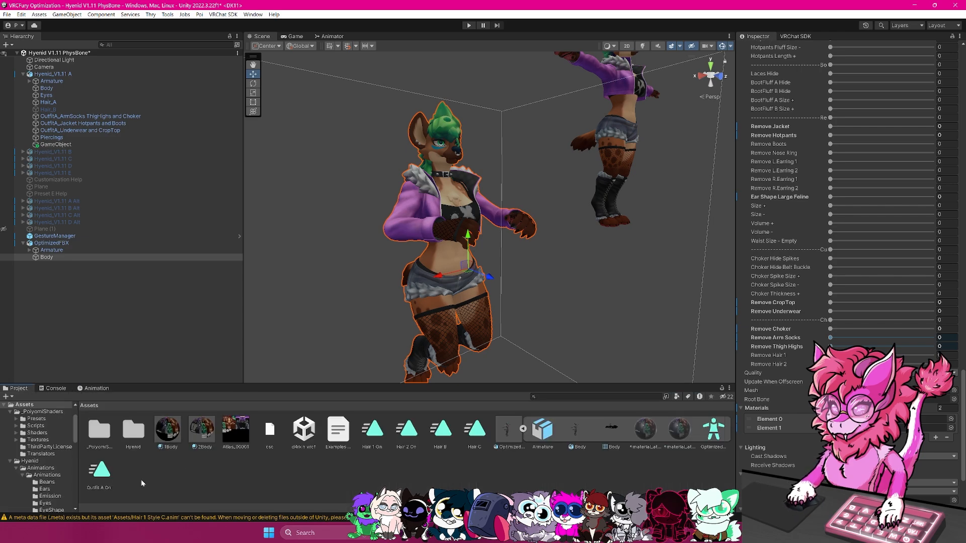
click(100, 470)
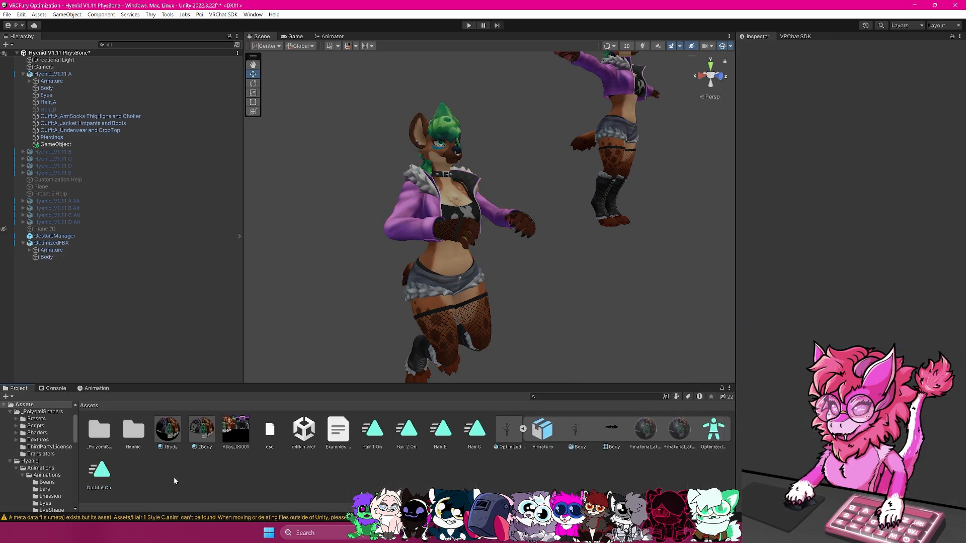
key(ctrl+d)
click(56, 389)
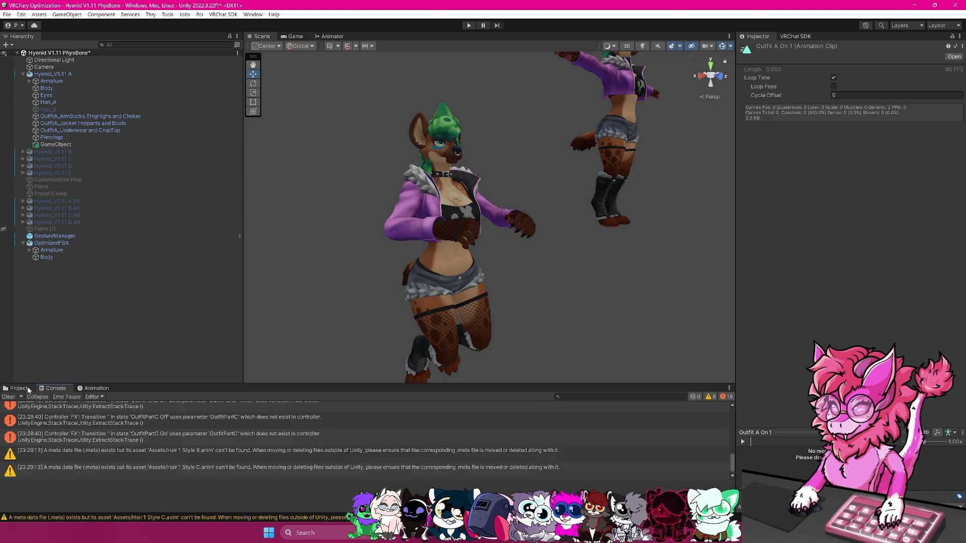
click(19, 389)
right_click(133, 471)
click(159, 230)
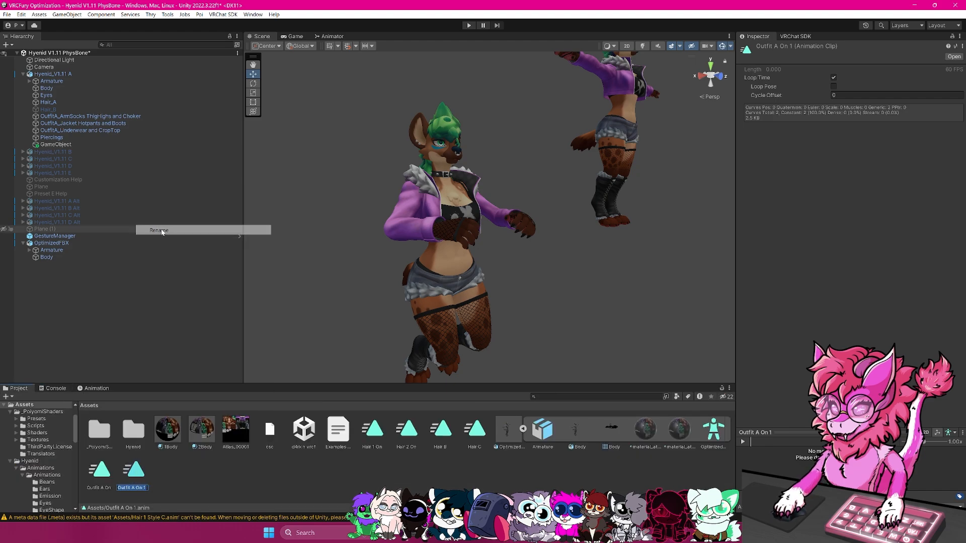
key(BackSpace)
text(ff)
key(Return)
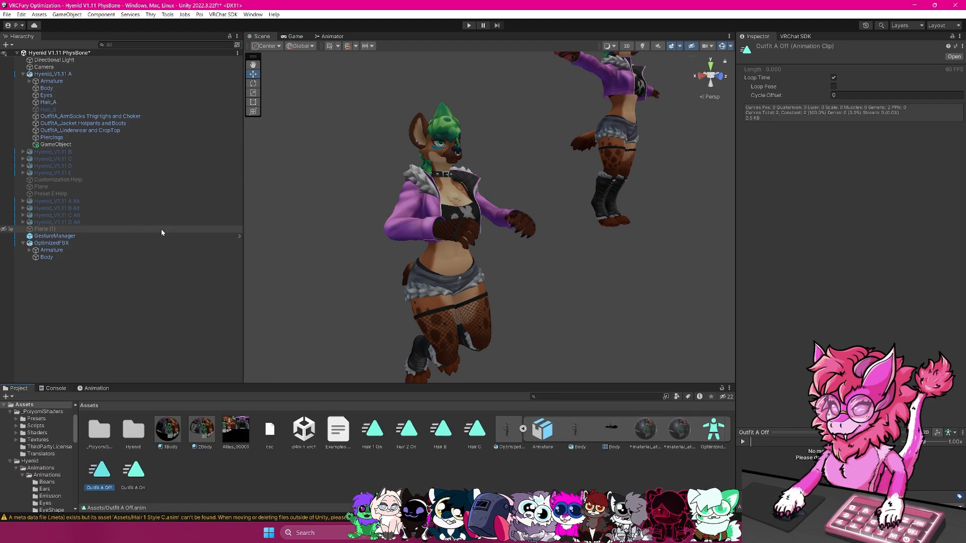
Set Remove Arm Socks and Remove Thigh Highs to 100 in the Outfit A On clip.
click(94, 388)
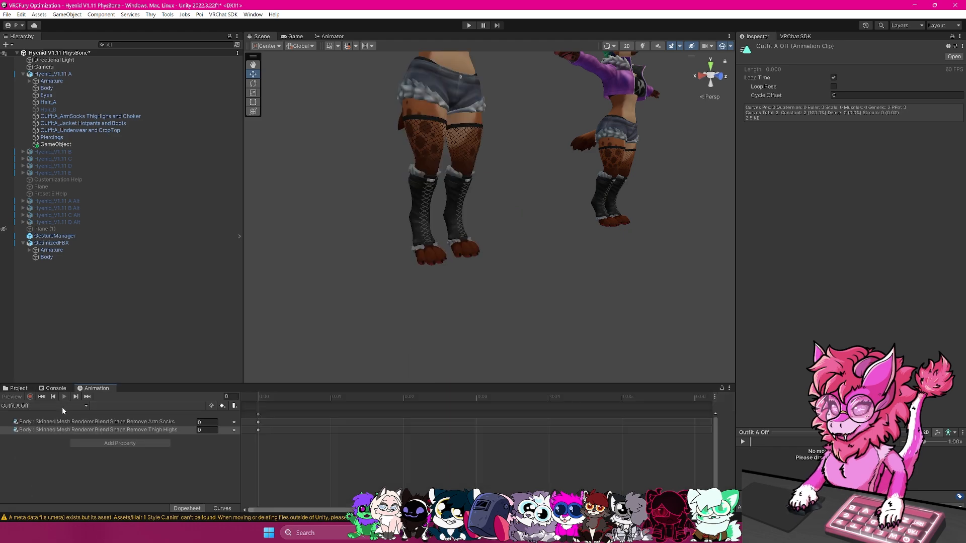
click(18, 389)
click(133, 481)
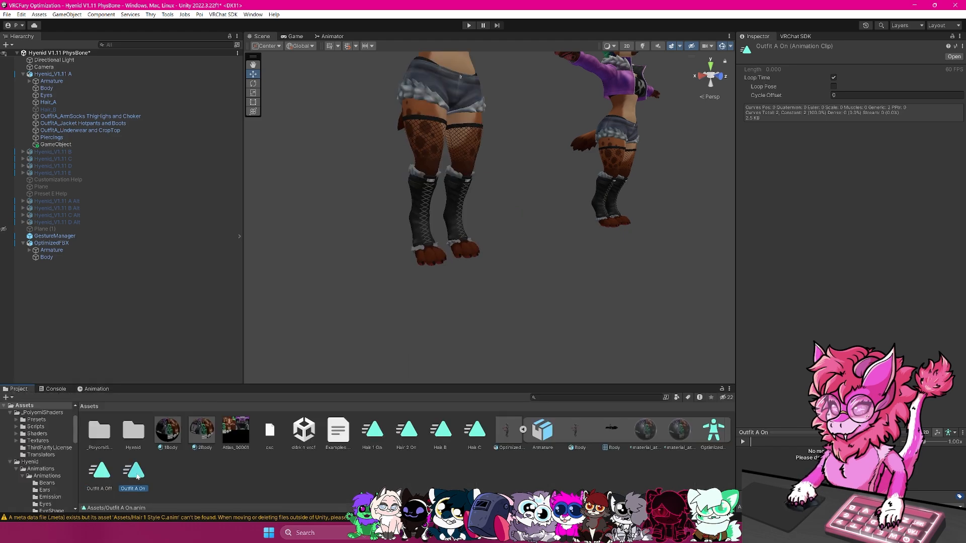
click(94, 389)
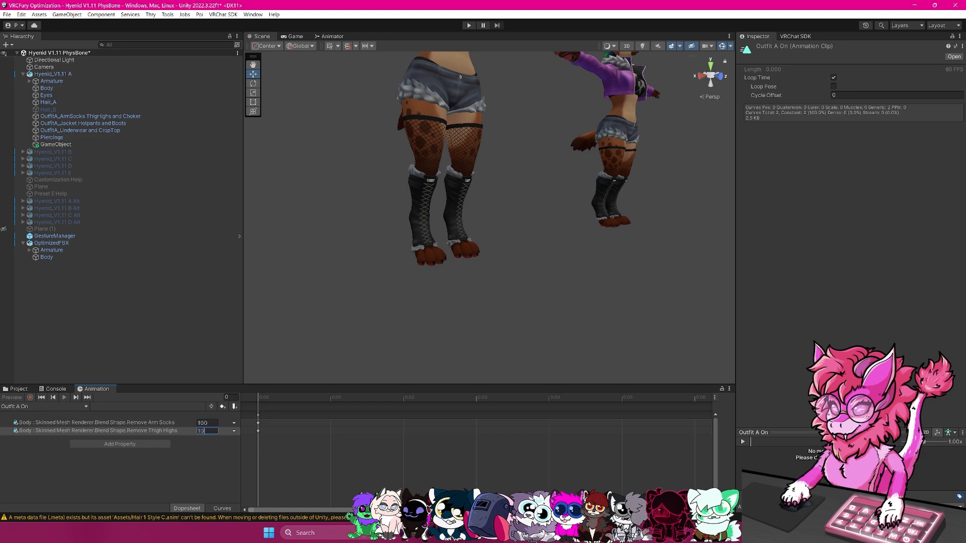
click(19, 389)
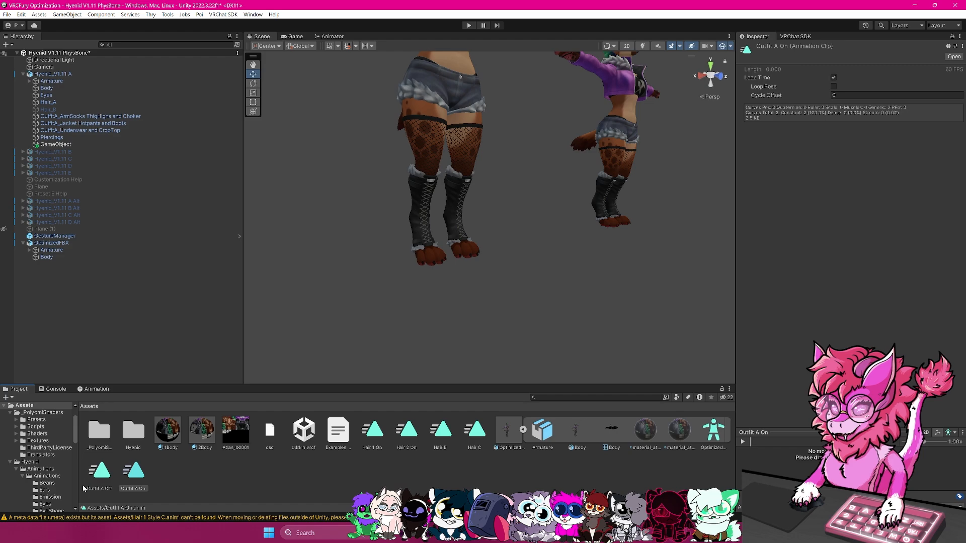
click(105, 484)
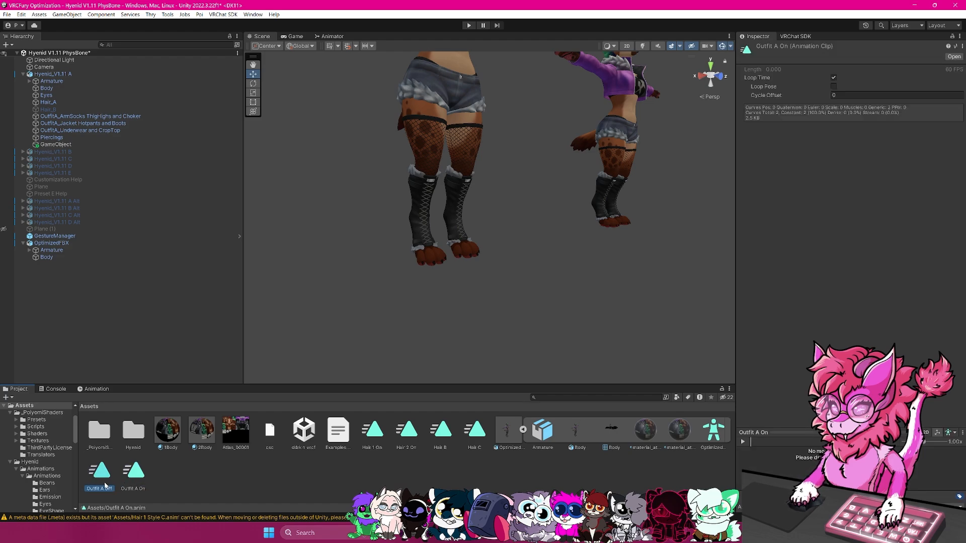
click(132, 485)
click(107, 485)
click(134, 482)
click(160, 475)
scroll(453, 232, down, 6)
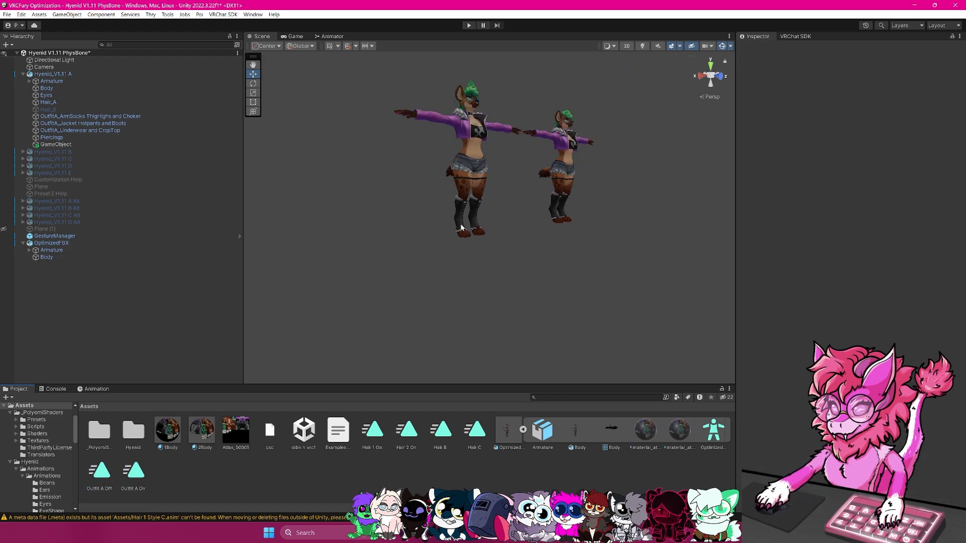
scroll(461, 227, up, 5)
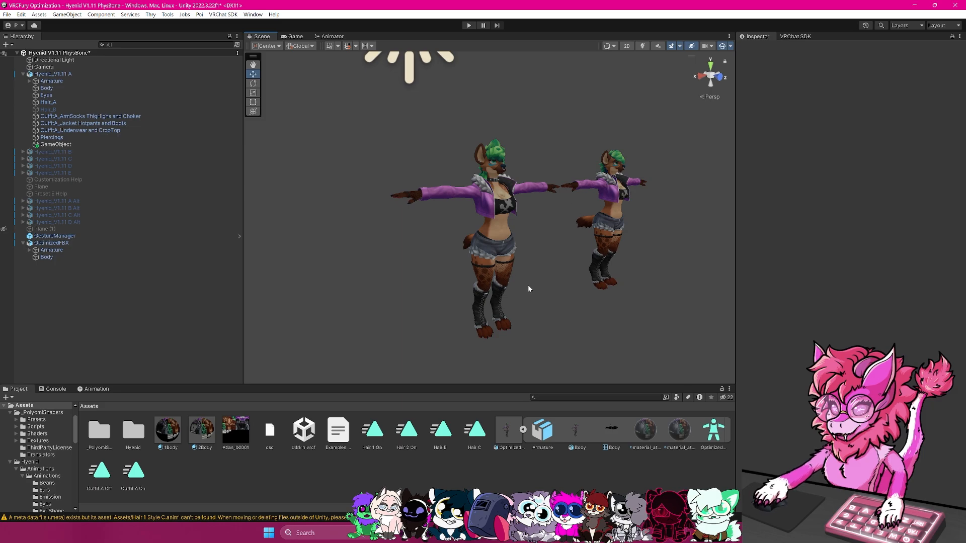
Create a new animation clip named Outfit B On for the OptimizedFBX avatar.
click(97, 388)
click(51, 243)
scroll(899, 248, down, 4)
click(44, 406)
click(35, 467)
text(Outfit B On)
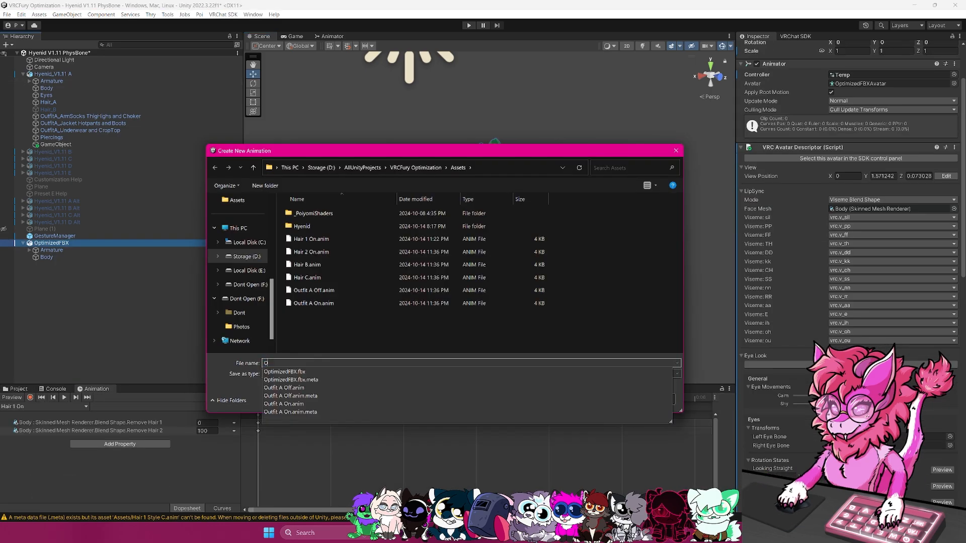
key(Return)
Record the Body blend shapes Remove Jacket, Remove Hotpants and Remove Boots at 0 in the Outfit B On clip.
click(44, 406)
scroll(453, 226, up, 3)
click(46, 257)
click(44, 406)
click(29, 464)
click(31, 397)
click(51, 243)
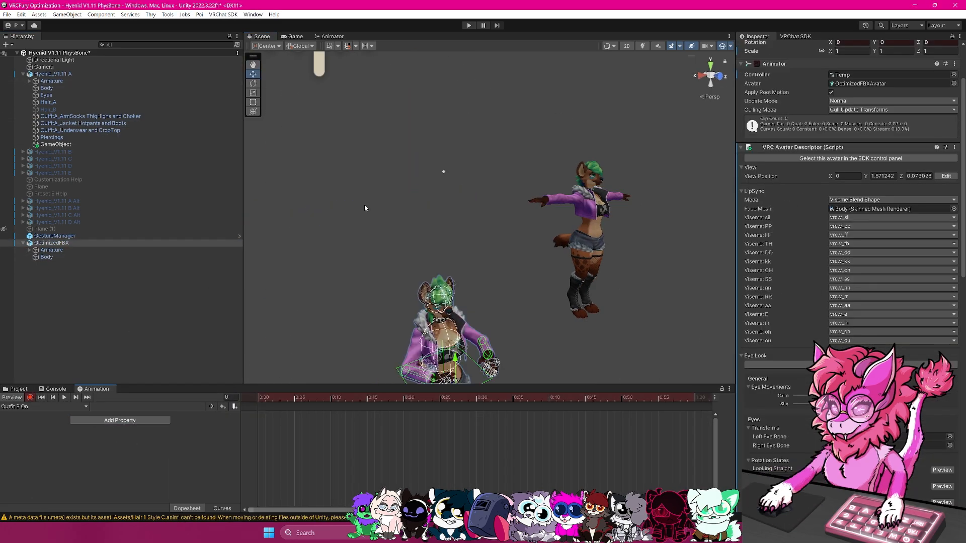
click(47, 257)
scroll(815, 166, down, 20)
scroll(815, 166, down, 4)
click(931, 293)
click(931, 302)
click(931, 311)
click(30, 397)
Create a clip named Outfit B Off for OptimizedFBX with Remove Boots, Remove Hotpants and Remove Jacket at 100.
click(44, 406)
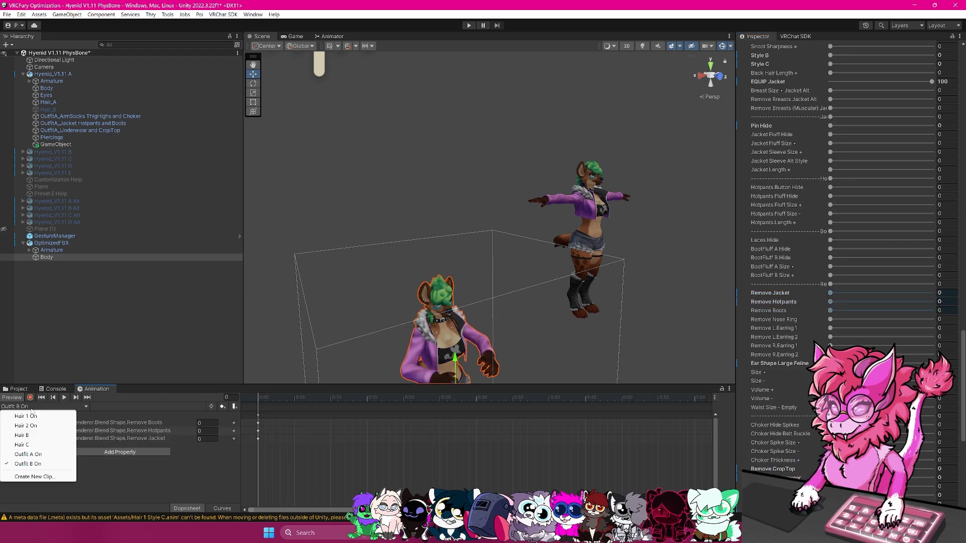
click(51, 243)
click(44, 406)
click(36, 478)
text(Outfit B Off)
key(Return)
Create a new animation clip named Outfit C On for the OptimizedFBX avatar.
click(44, 406)
click(35, 486)
text(Outfit C On)
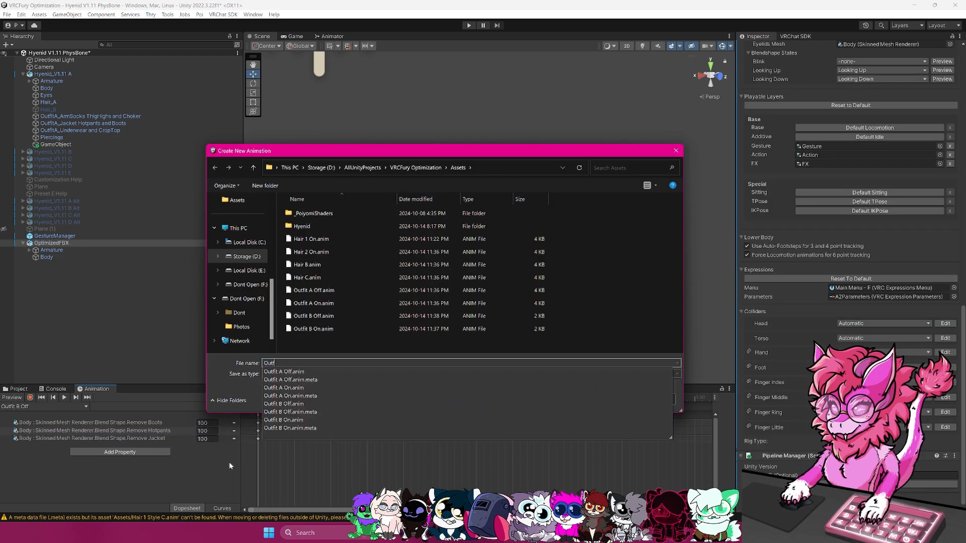
key(Return)
Record the Body blend shapes Remove Crop Top and Remove Underwear at 0 in the Outfit C On clip.
click(30, 397)
click(46, 257)
scroll(862, 293, down, 10)
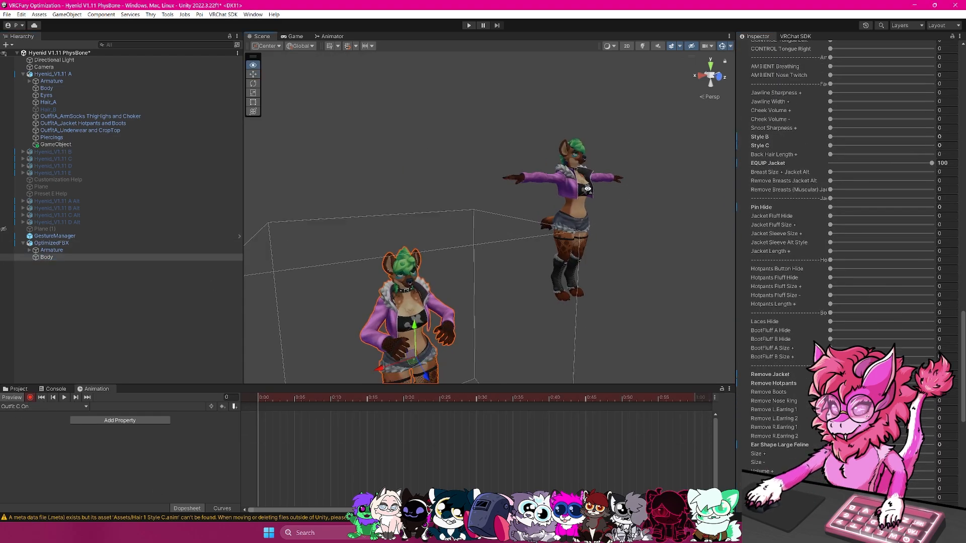
scroll(786, 338, down, 5)
Create a clip named Outfit C Off with Remove Crop Top and Remove Underwear set to 100.
click(44, 407)
click(35, 496)
text(Outfit C Off)
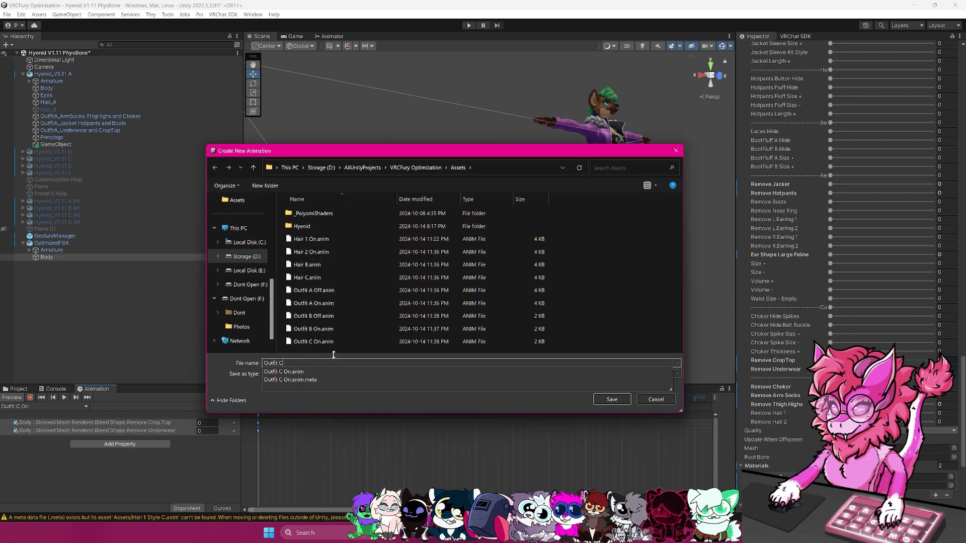
key(Return)
text(100)
click(207, 431)
text(100)
Switch to the Hair 2 On clip and clear the selection to view both avatars in the scene.
click(44, 407)
click(26, 426)
click(345, 345)
right_drag(345, 346, 387, 332)
scroll(387, 332, down, 4)
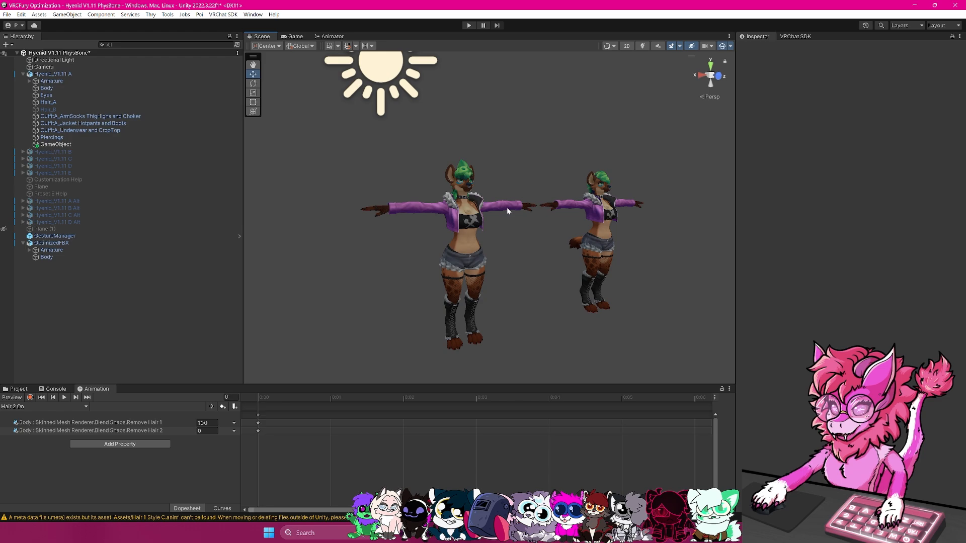
Open the FX controller assigned to OptimizedFBX and enter the blend tree on its Blendtree layer.
click(36, 244)
scroll(850, 251, down, 10)
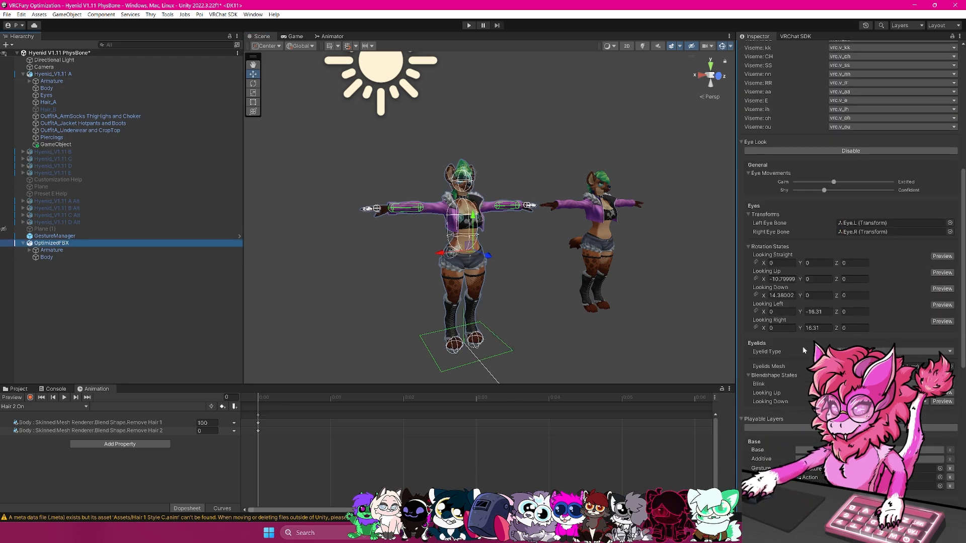
double_click(801, 367)
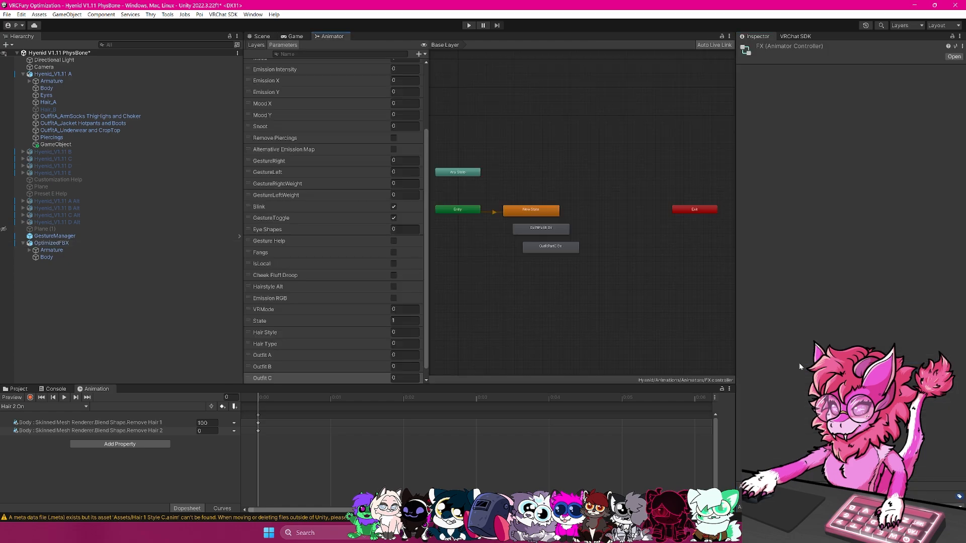
click(254, 45)
scroll(329, 249, down, 5)
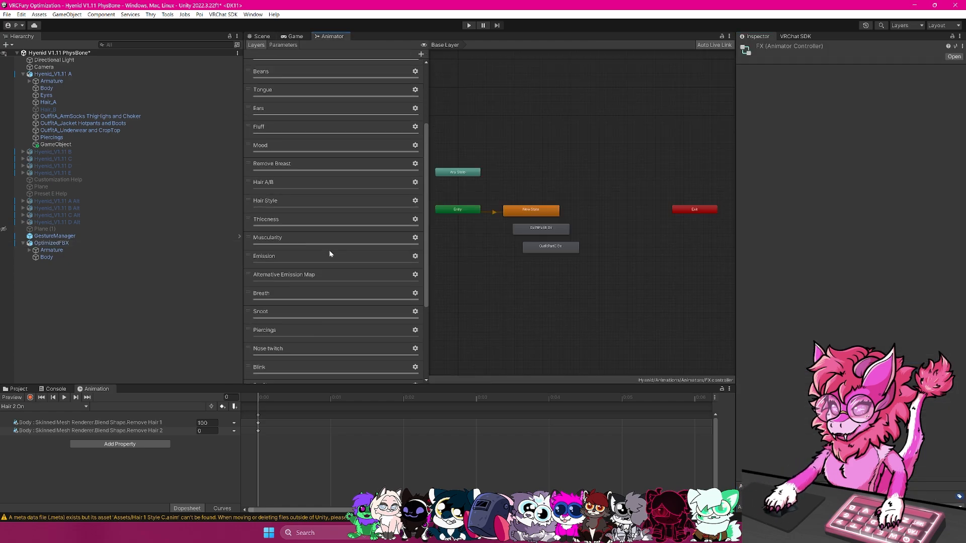
scroll(290, 155, up, 2)
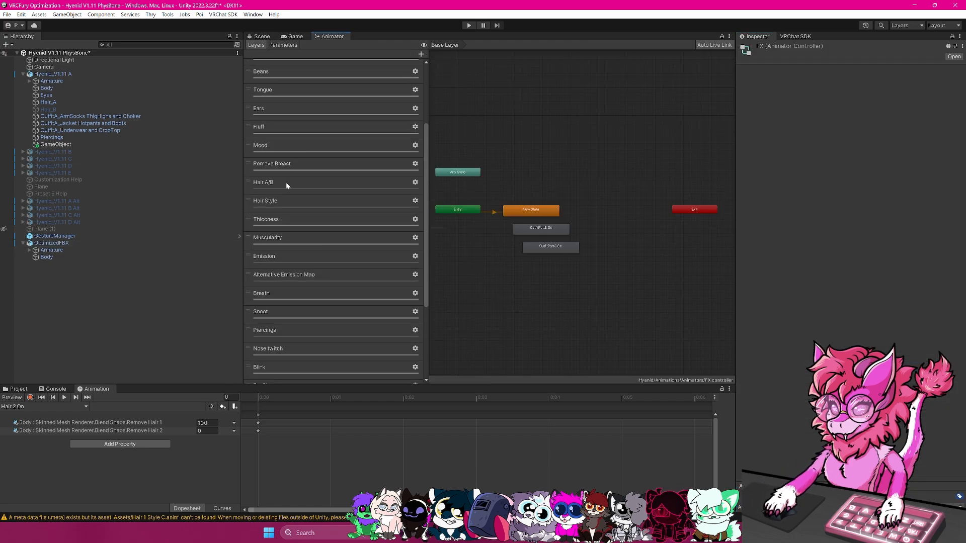
scroll(286, 182, up, 4)
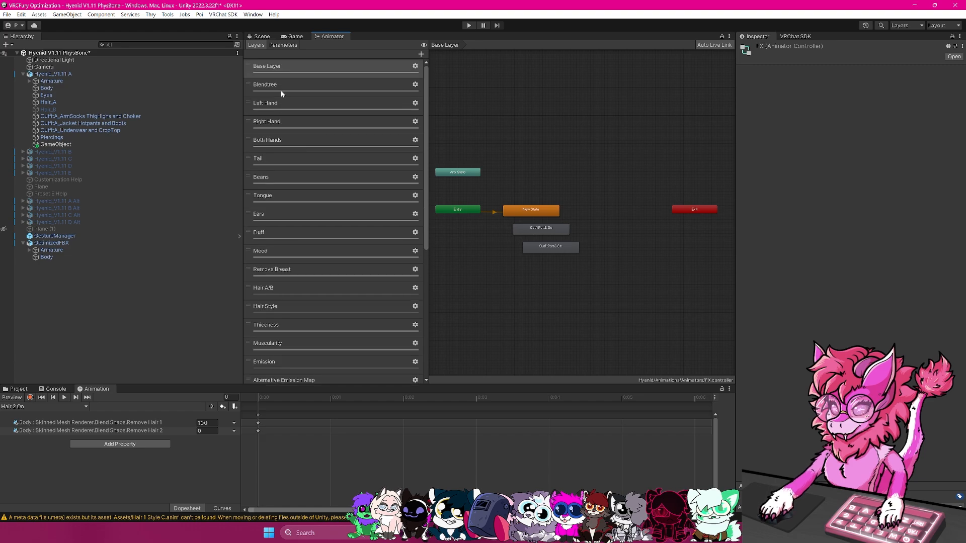
click(282, 90)
double_click(518, 209)
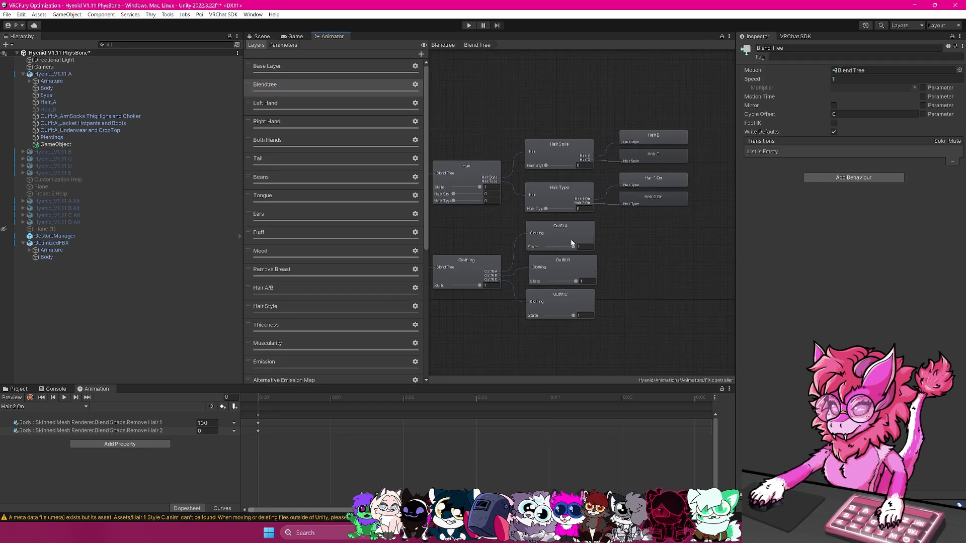
Assign the Outfit A Off and Outfit A On clips, in that order, as motions of the Outfit A blend tree.
click(570, 231)
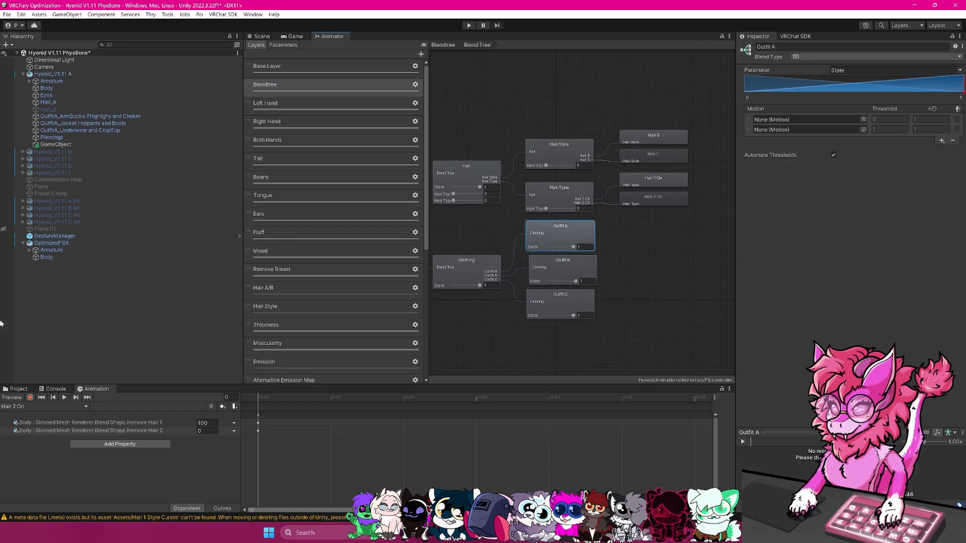
click(18, 389)
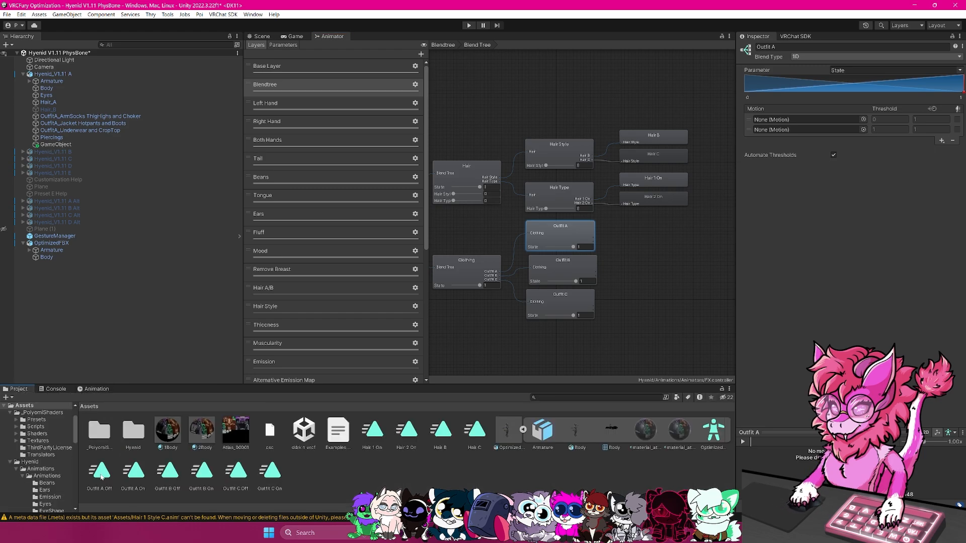
drag(100, 477, 775, 130)
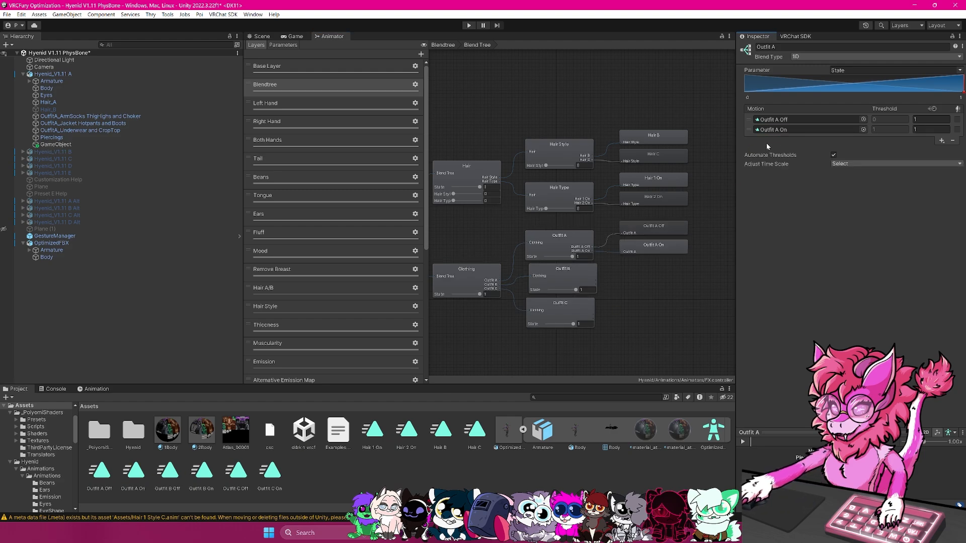
Assign the Outfit B Off and Outfit B On clips, in that order, as motions of the Outfit B blend tree.
click(568, 278)
drag(168, 473, 805, 119)
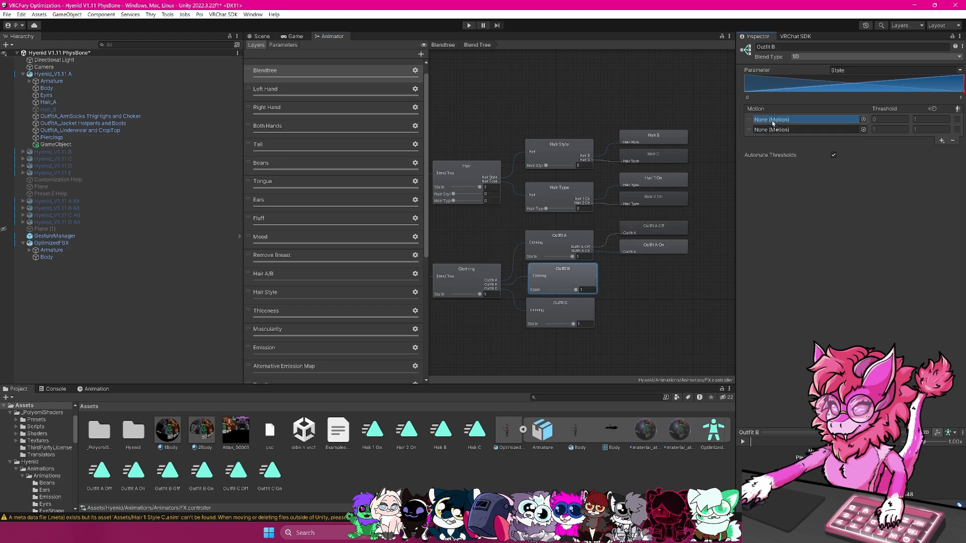
drag(202, 473, 785, 130)
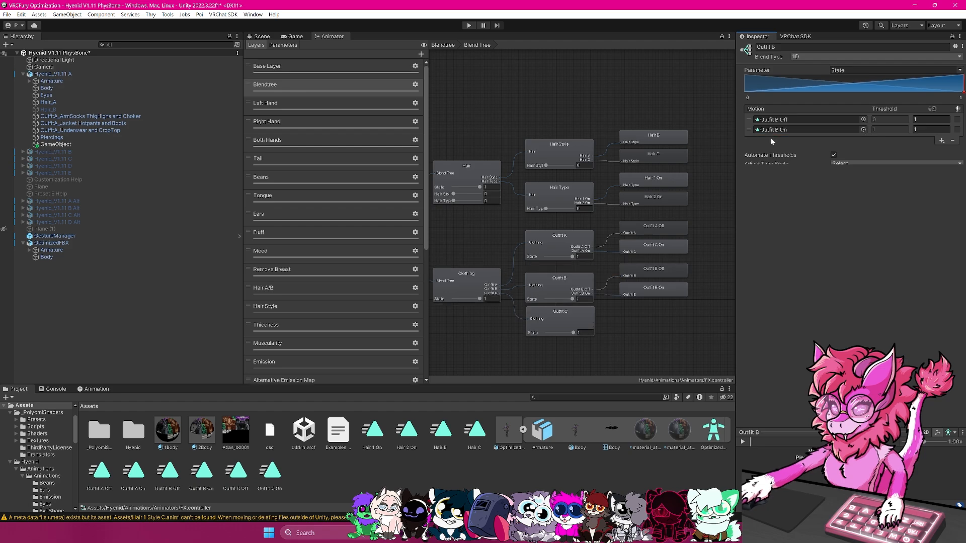
Assign the Outfit C Off and Outfit C On clips, in that order, as motions of the Outfit C blend tree.
click(559, 313)
drag(236, 473, 800, 120)
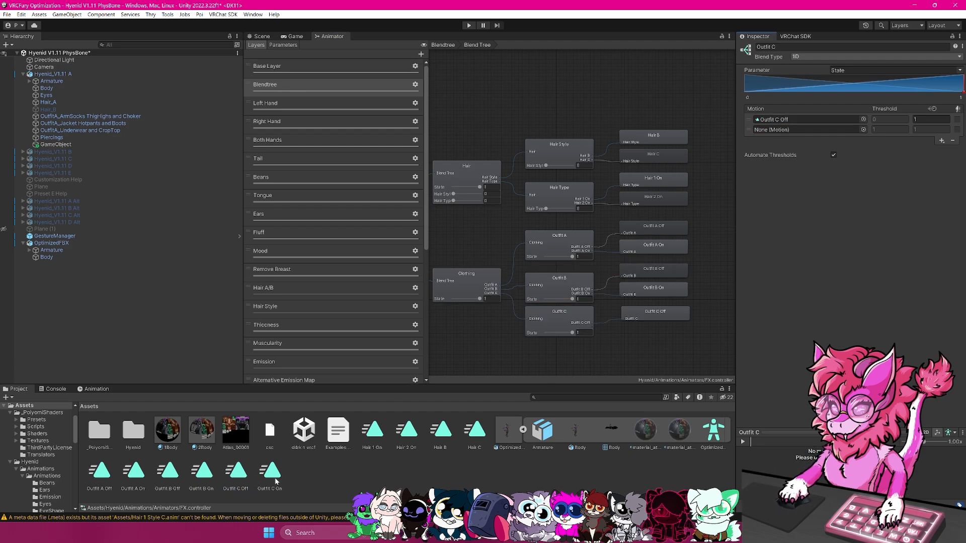
drag(276, 482, 799, 129)
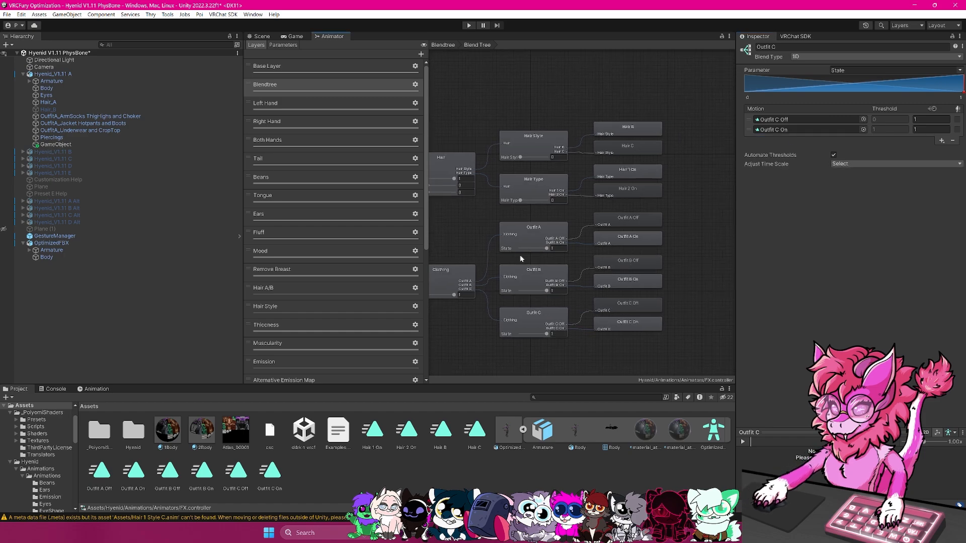
Set the blend parameter of each of the Outfit A, Outfit B and Outfit C trees to its matching outfit parameter.
click(552, 240)
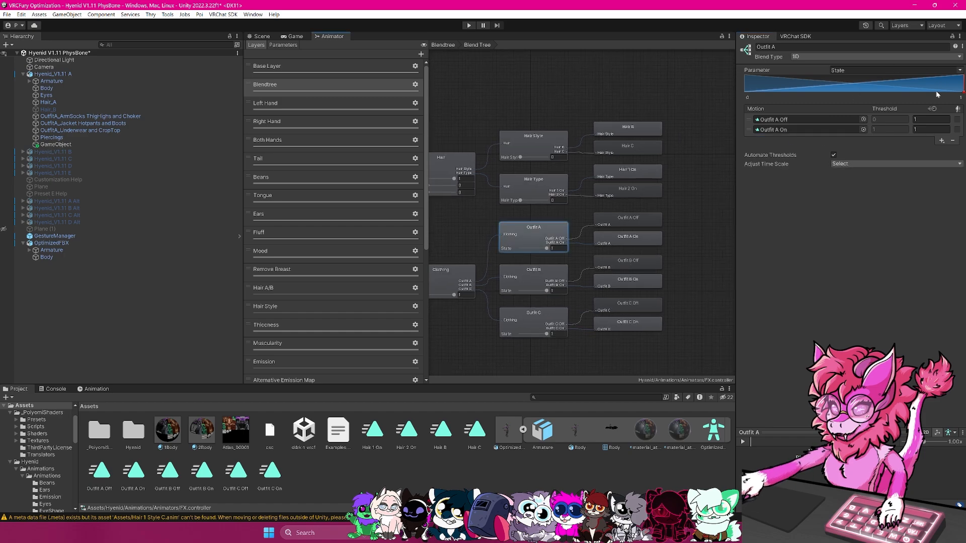
click(959, 72)
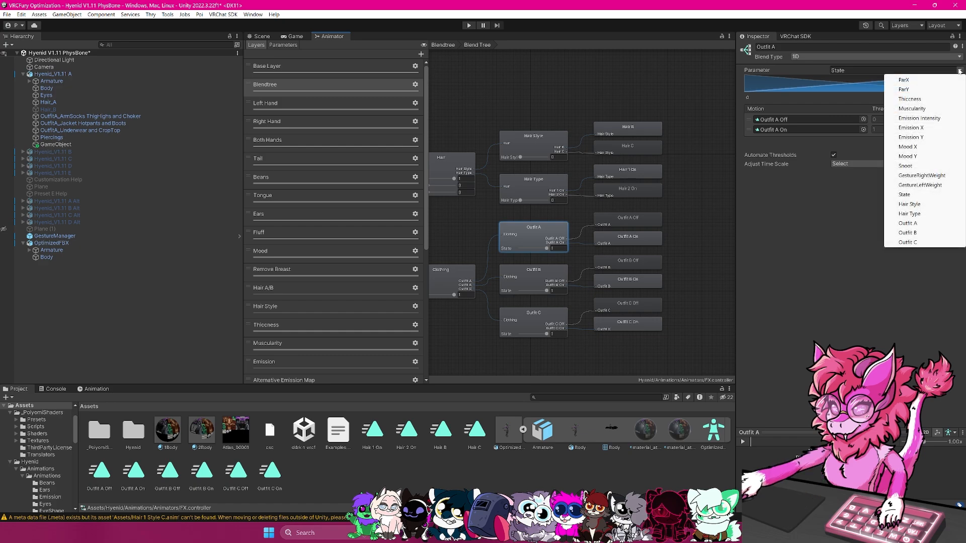
click(905, 223)
click(555, 280)
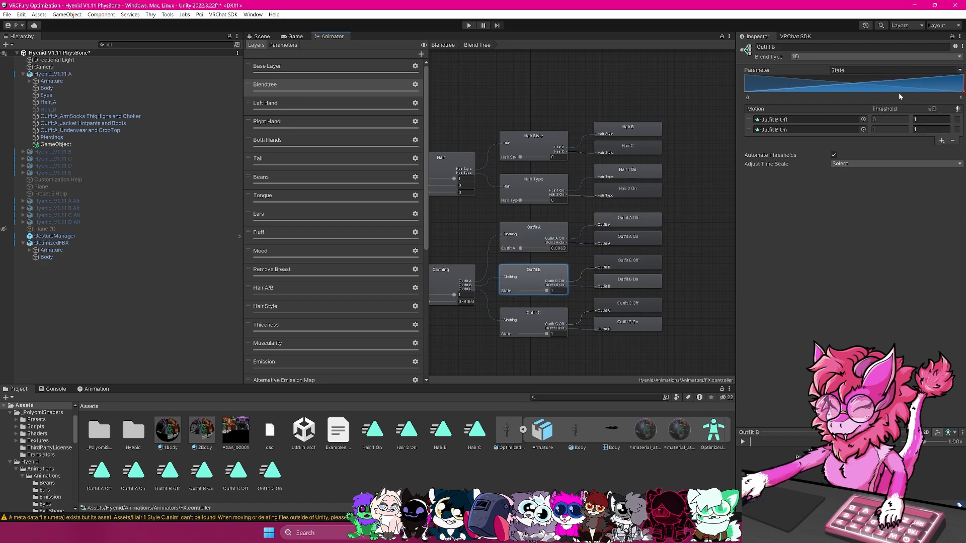
click(959, 72)
click(905, 232)
click(552, 320)
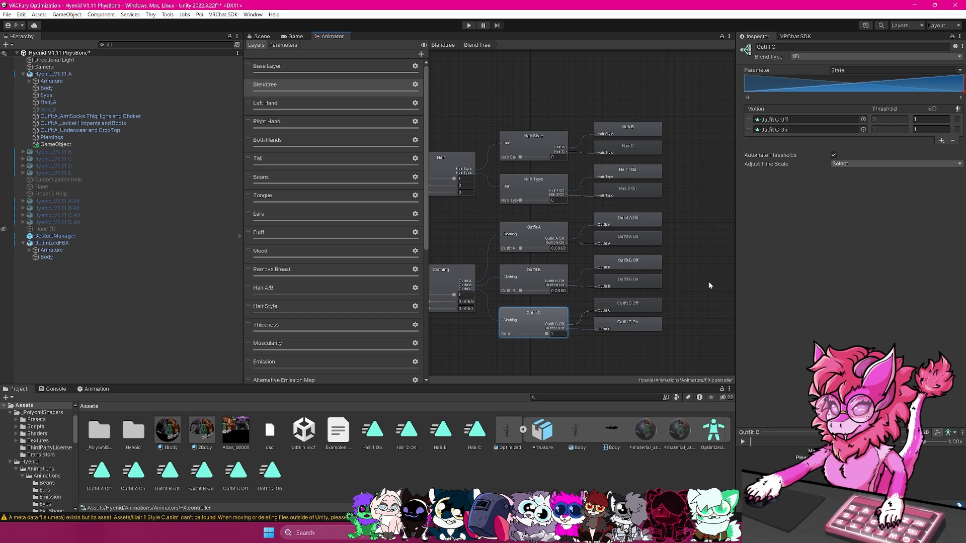
click(960, 71)
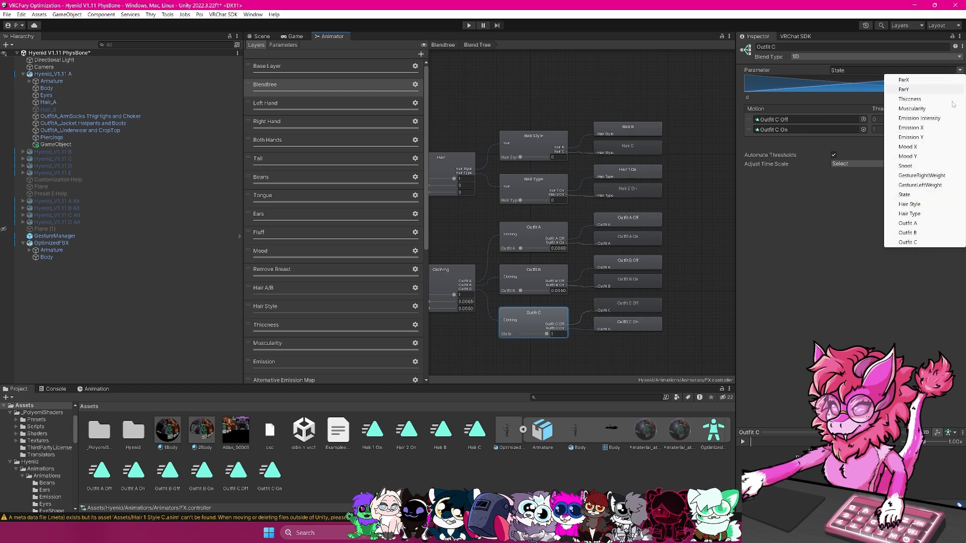
click(901, 241)
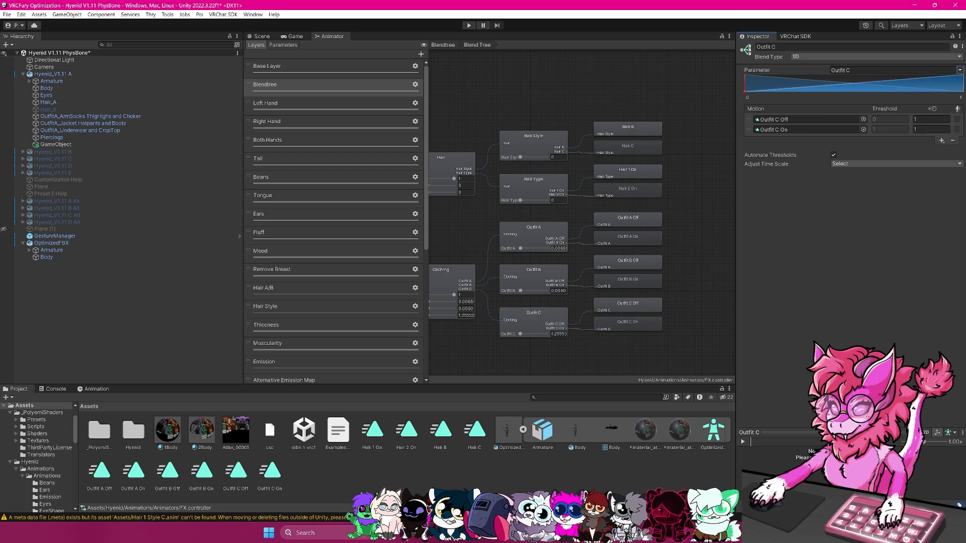
Set the Outfit A, Outfit B and Outfit C parameter values to 0 in the root Blend Tree.
click(497, 201)
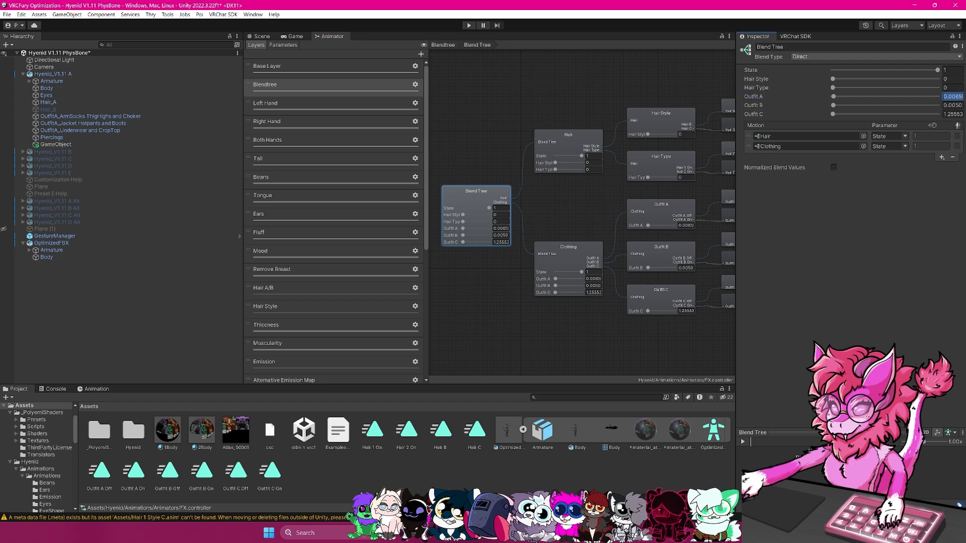
text(0)
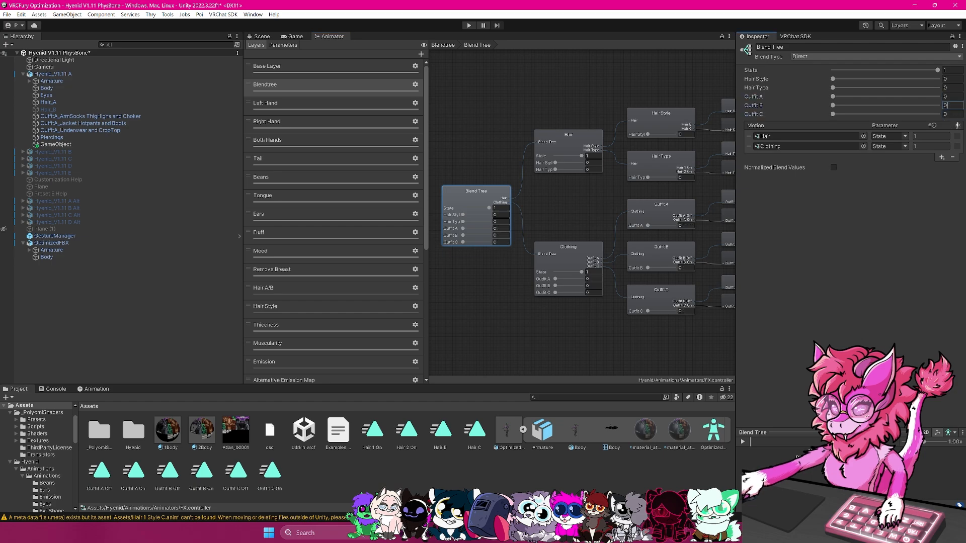
middle_drag(655, 200, 557, 182)
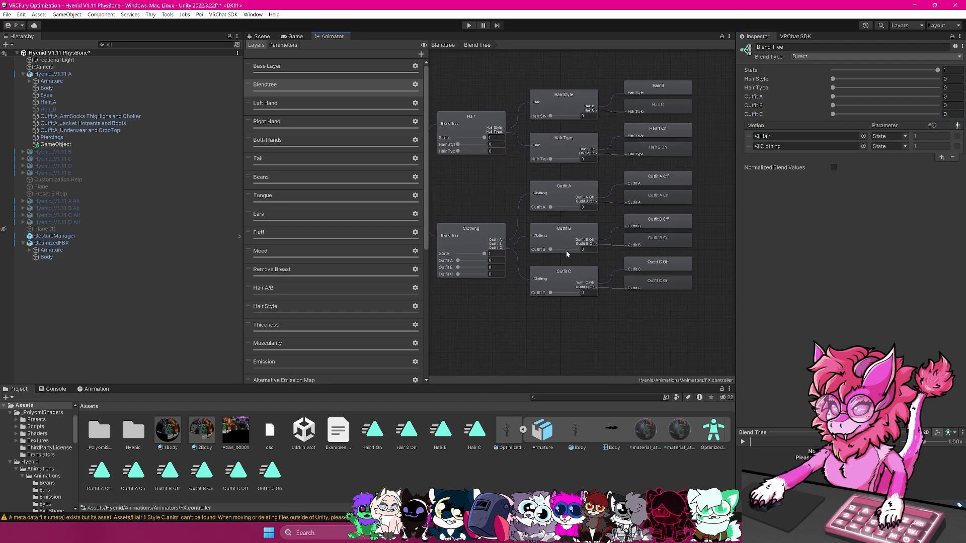
middle_drag(570, 263, 602, 281)
Open the A2Parameters expression parameters asset assigned to the OptimizedFBX avatar descriptor.
click(263, 38)
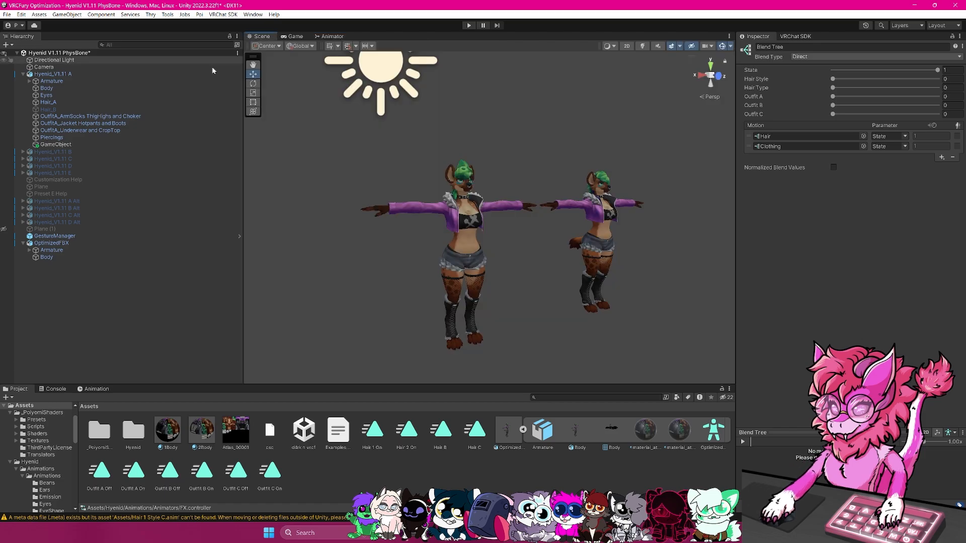
click(34, 244)
scroll(820, 325, down, 15)
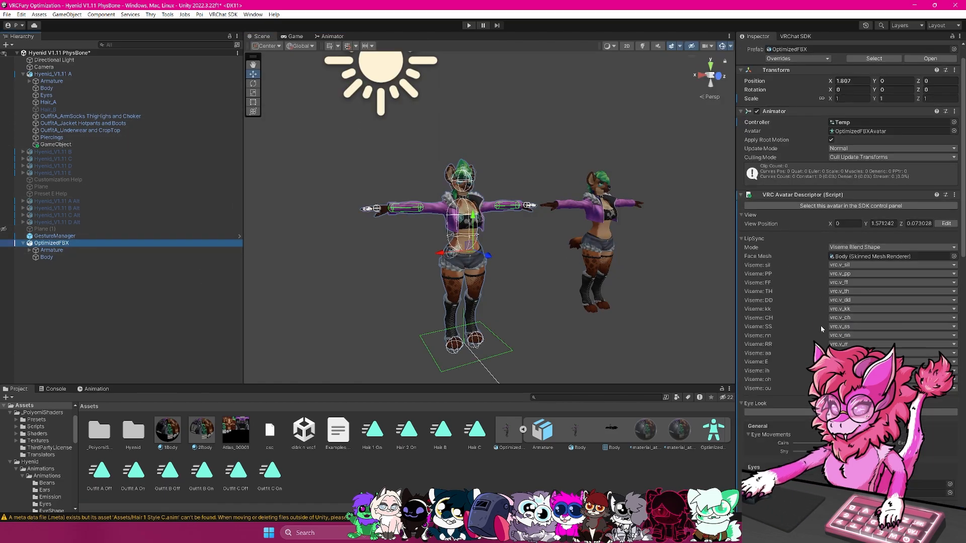
scroll(846, 336, down, 4)
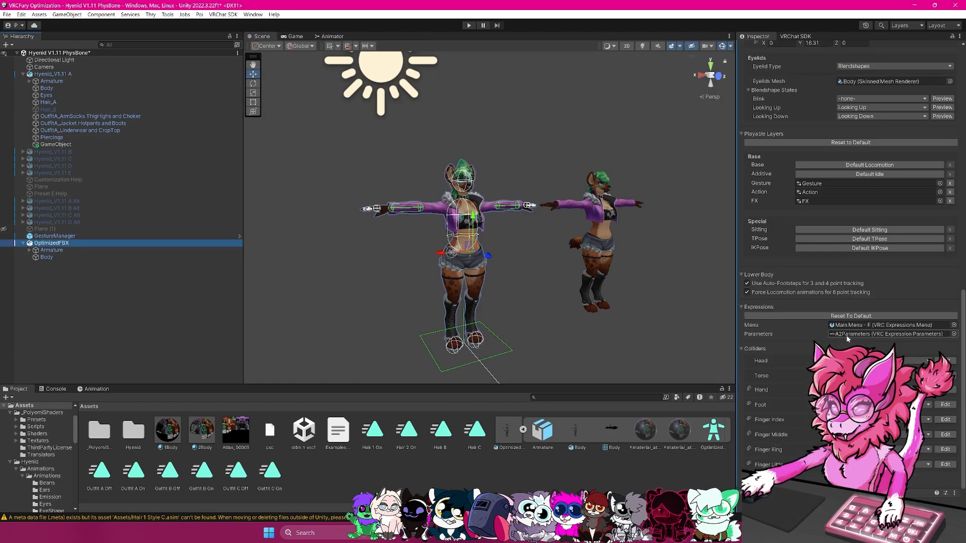
double_click(847, 336)
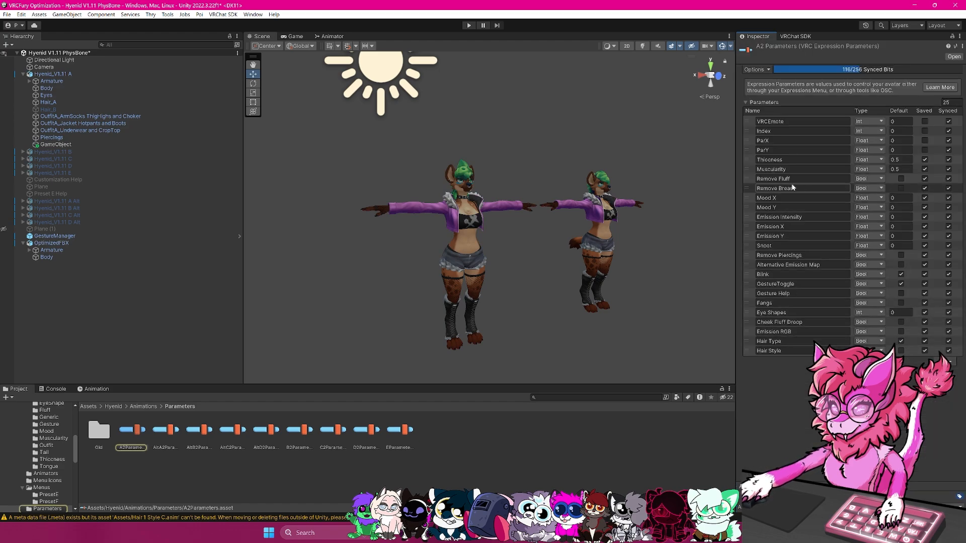
Add a new expression parameter at the end of the list and name it Outfit A.
click(937, 361)
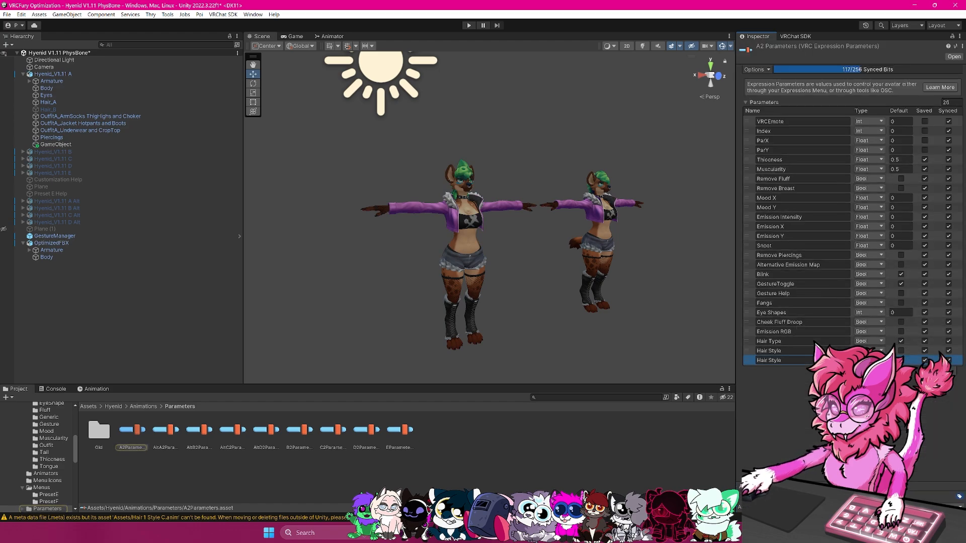
click(781, 360)
text(Ou)
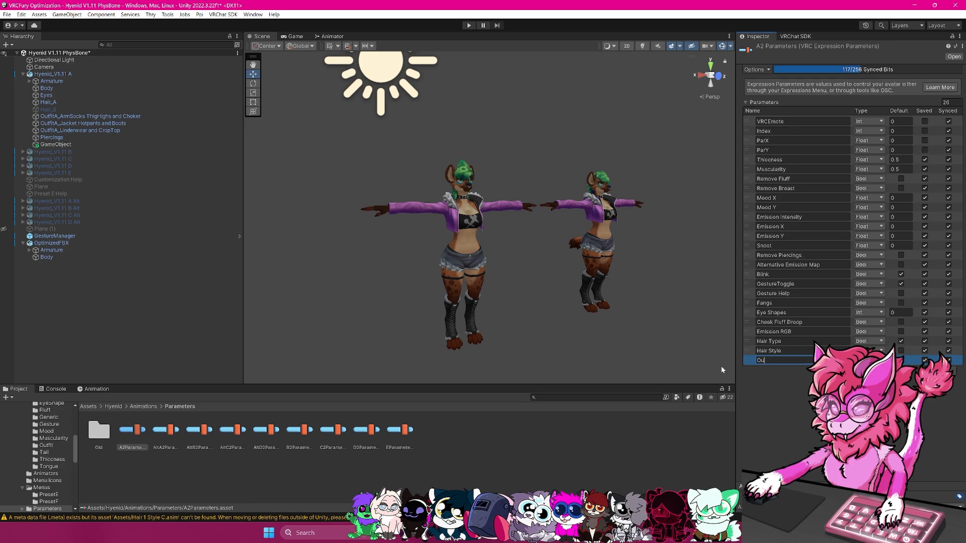
text(tfit A)
key(Return)
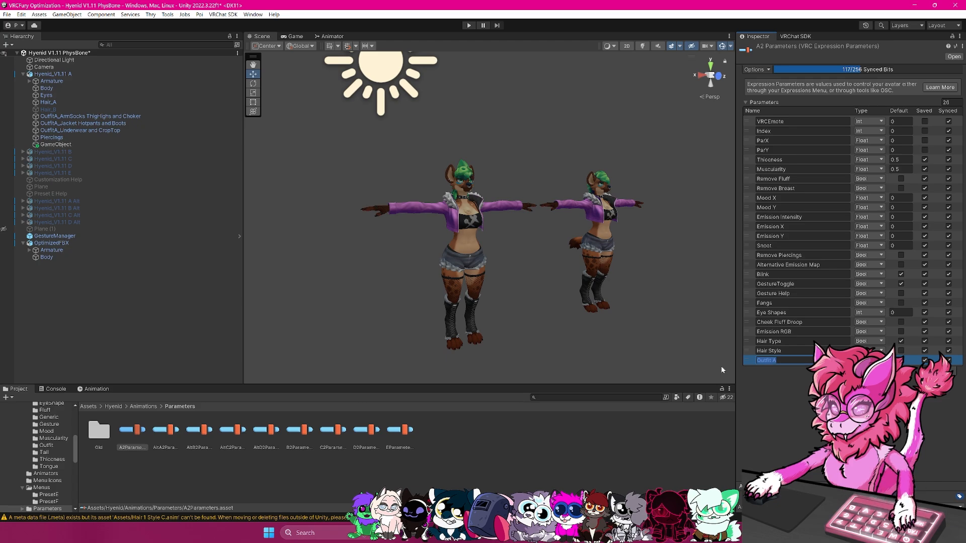
Add two more expression parameters at the end of the A2Parameters list, named Outfit B and Outfit C.
click(935, 370)
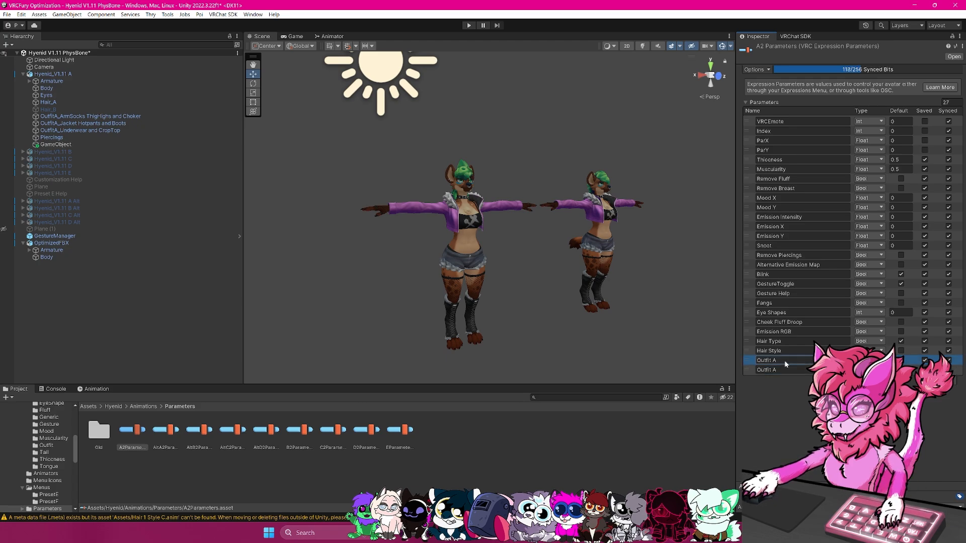
click(788, 372)
text(Outfit B)
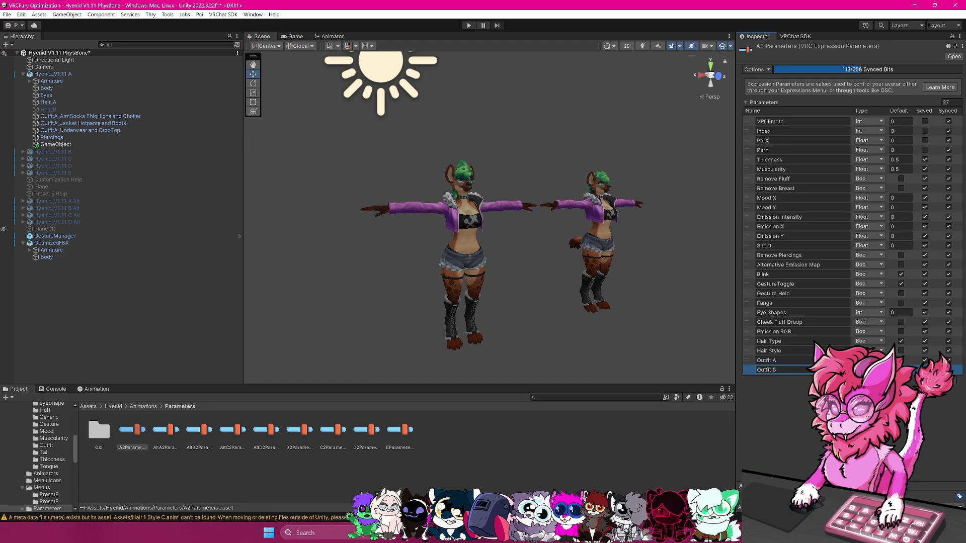
click(935, 380)
click(788, 379)
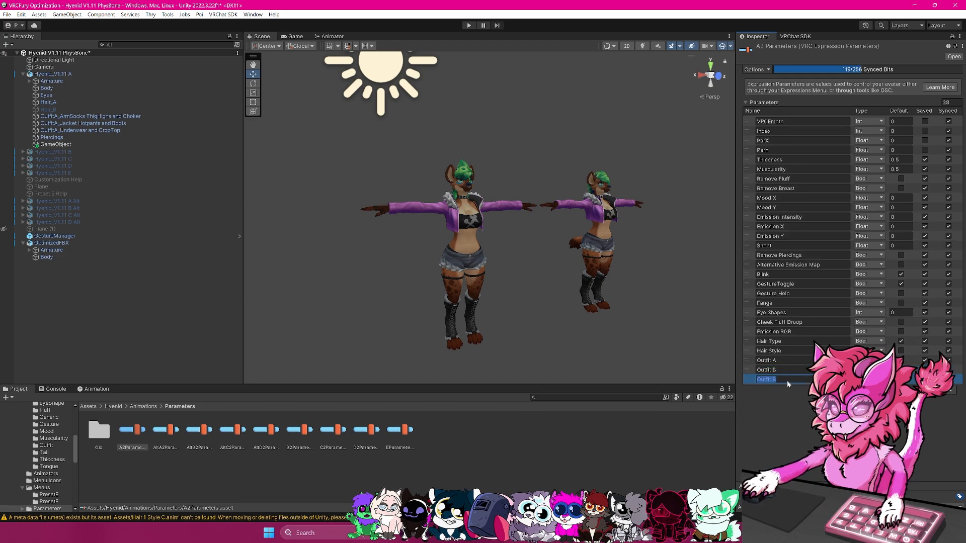
click(787, 382)
key(BackSpace)
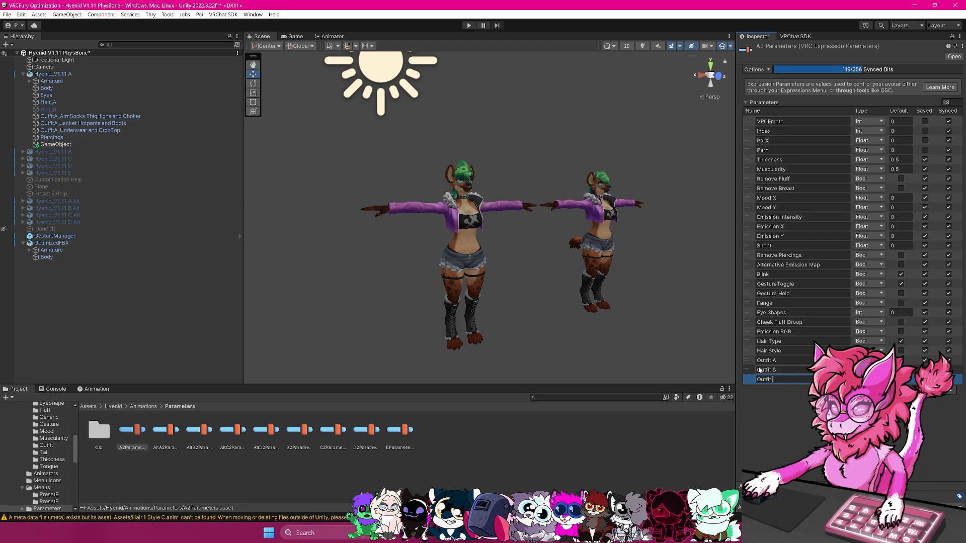
text(C)
click(845, 429)
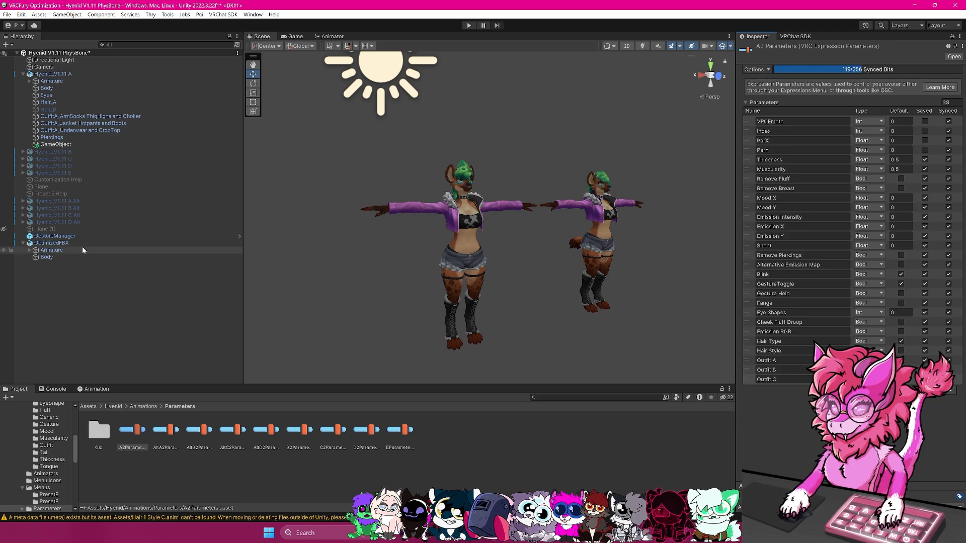
Open the main expressions menu assigned to the OptimizedFBX avatar descriptor.
click(46, 243)
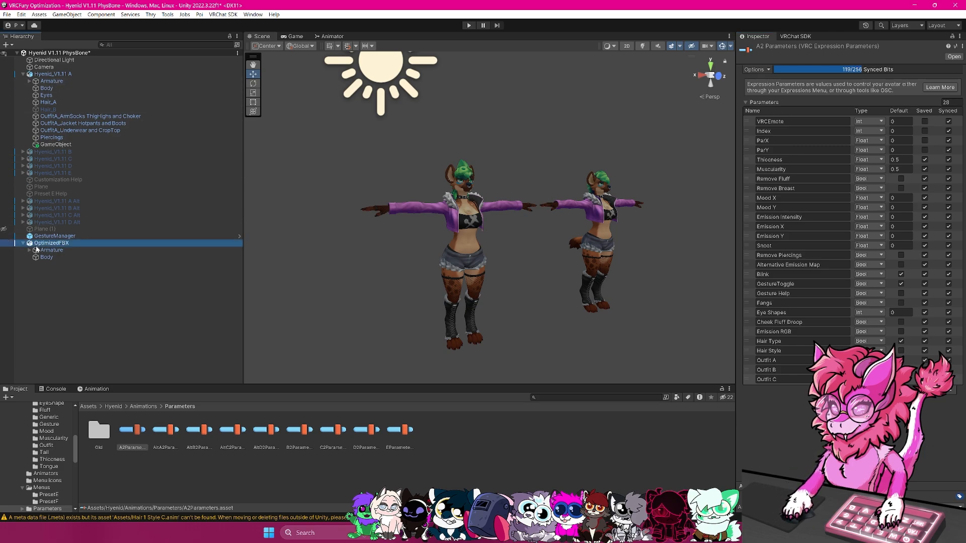
scroll(824, 322, down, 10)
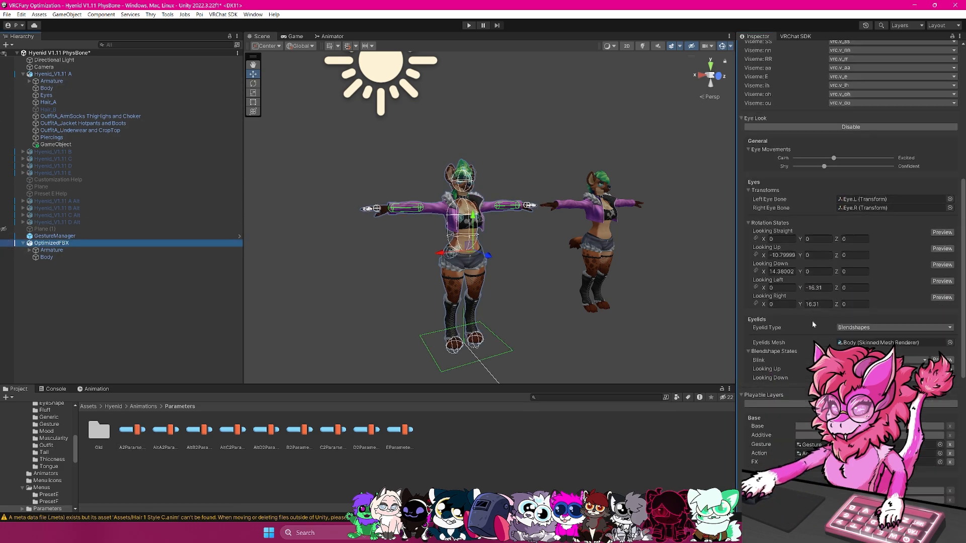
scroll(825, 322, down, 2)
double_click(846, 286)
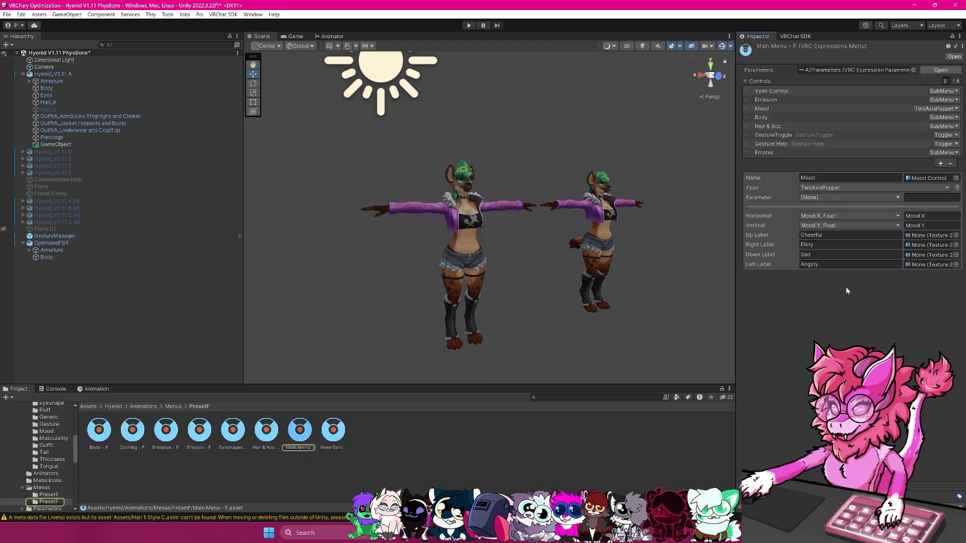
Open the Hair & Acc - F submenu and, from its Clothing control, open the Clothing - F menu.
click(766, 127)
click(835, 215)
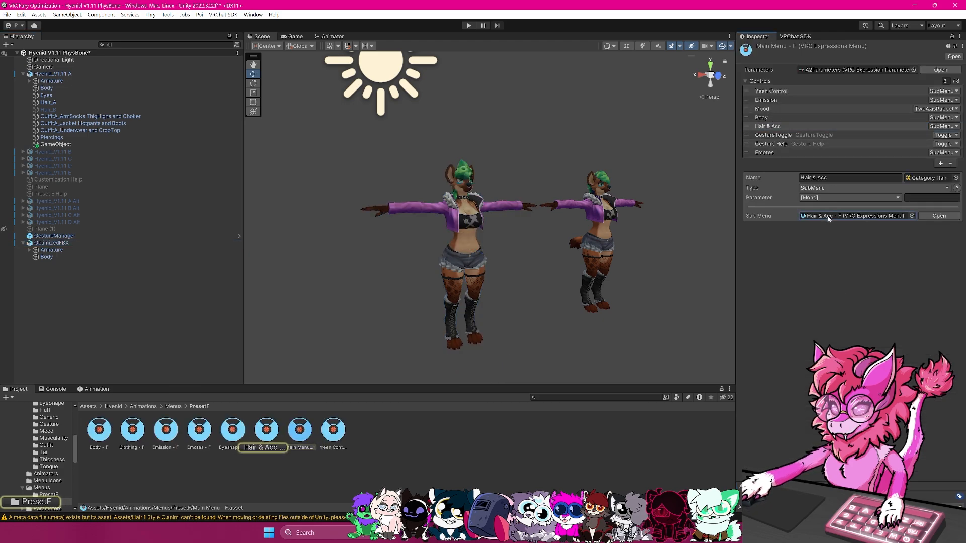
click(912, 215)
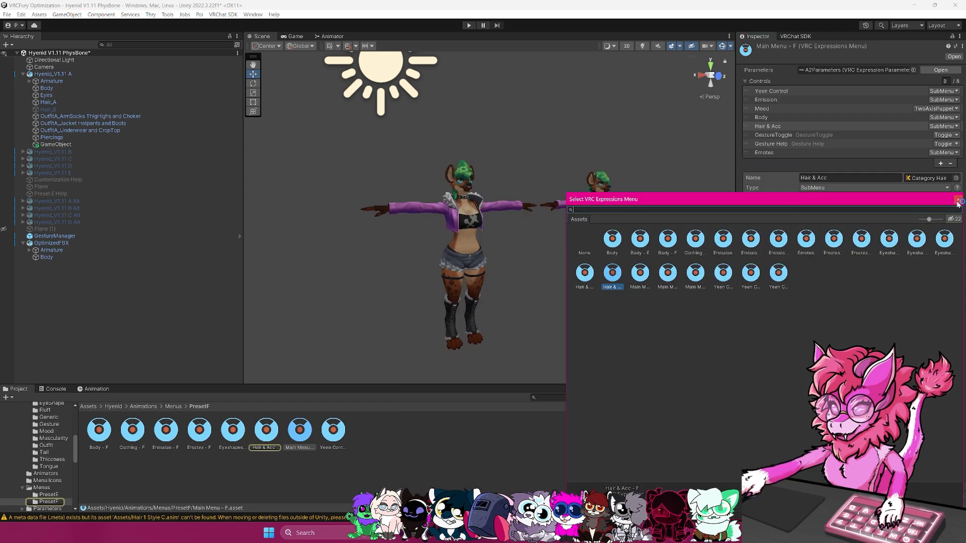
click(957, 201)
click(264, 431)
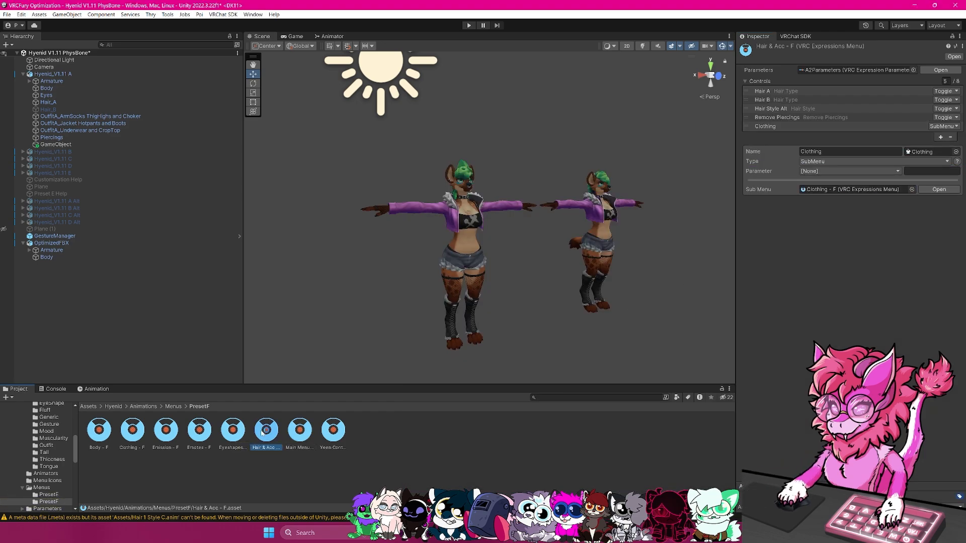
click(775, 126)
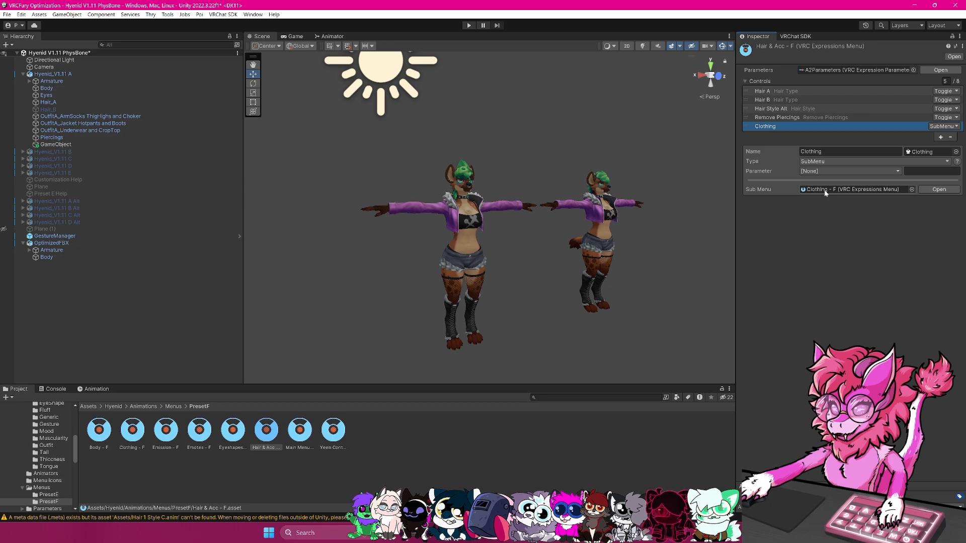
double_click(825, 190)
Assign A2Parameters as the parameters asset of the Clothing - F menu.
click(786, 91)
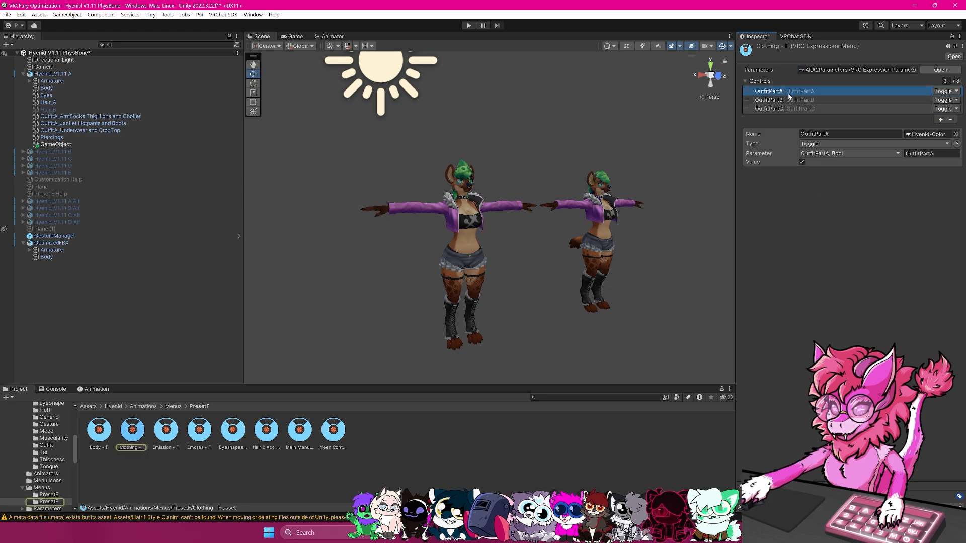
click(833, 153)
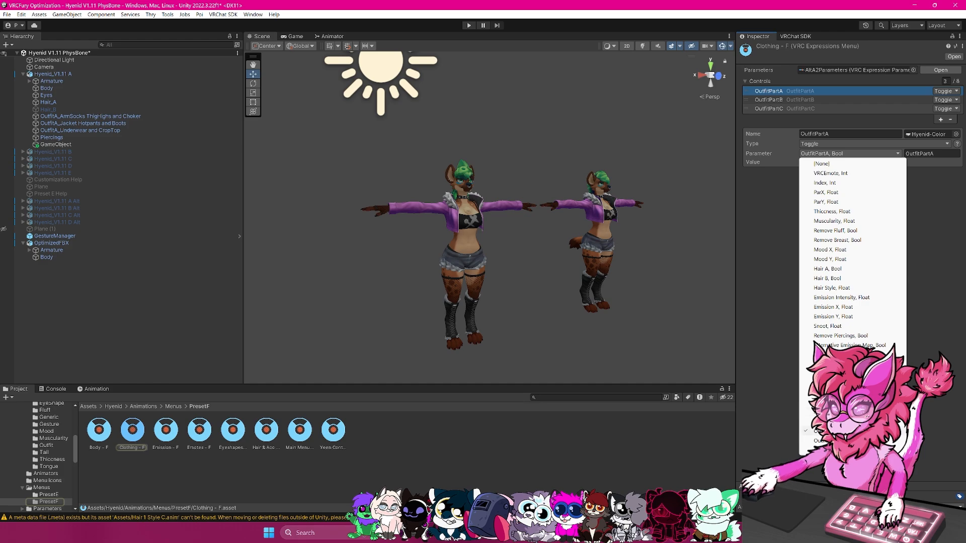
click(776, 150)
click(913, 70)
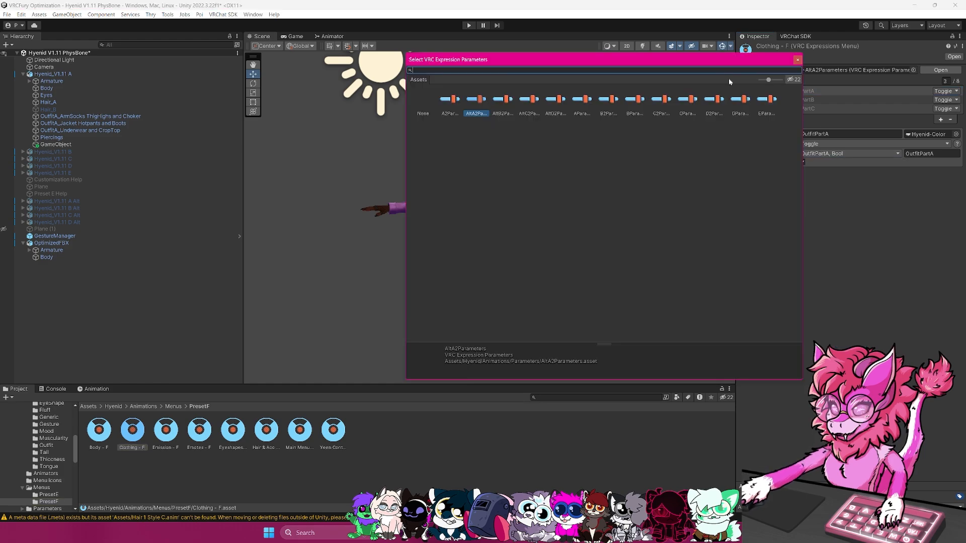
text(a2)
double_click(455, 99)
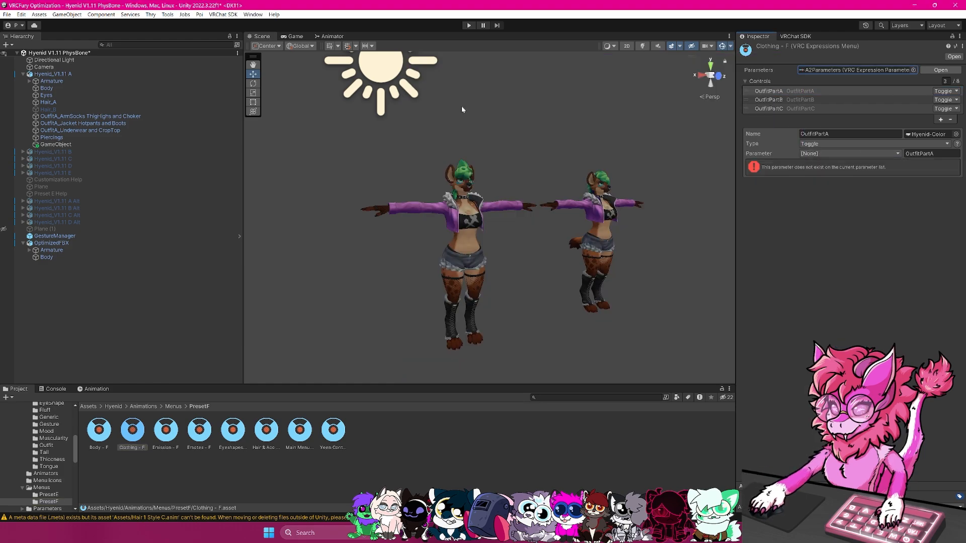
Set the parameters of the OutfitPartA, OutfitPartB and OutfitPartC toggles to Outfit A, Outfit B and Outfit C respectively.
click(822, 153)
click(825, 412)
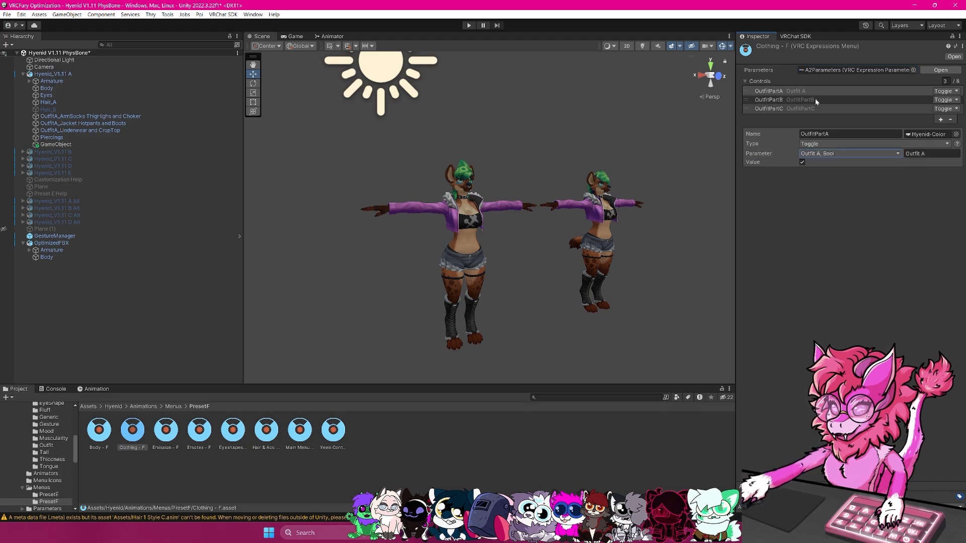
click(796, 99)
click(819, 153)
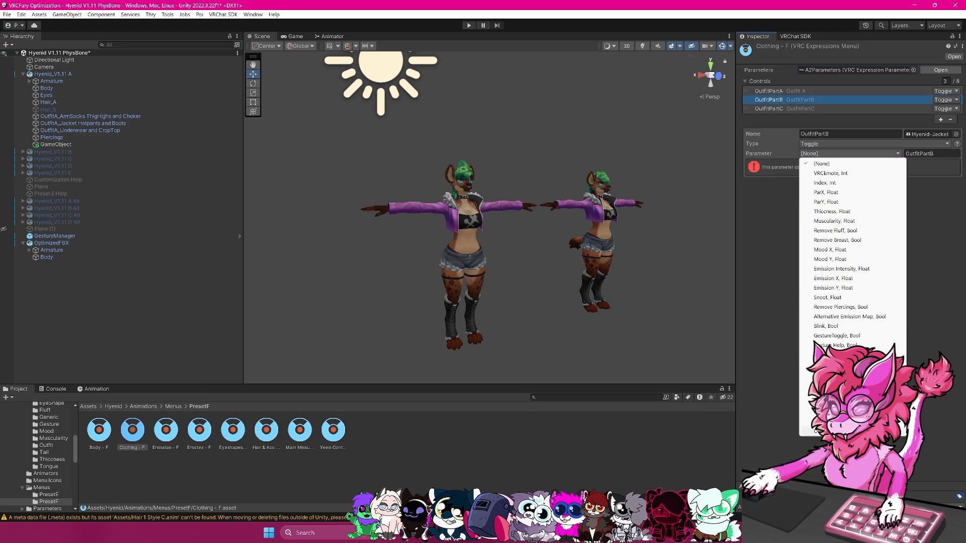
click(825, 422)
click(769, 108)
click(820, 154)
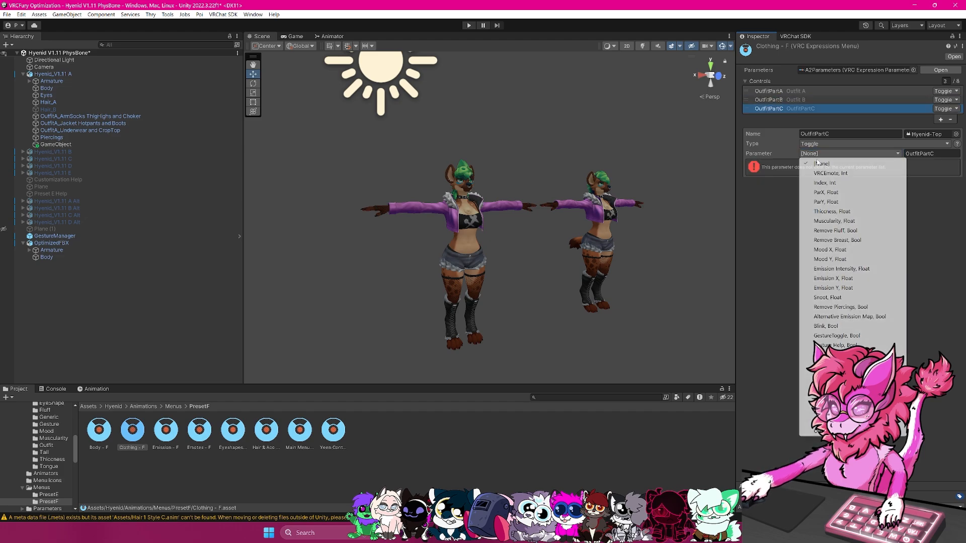
click(825, 431)
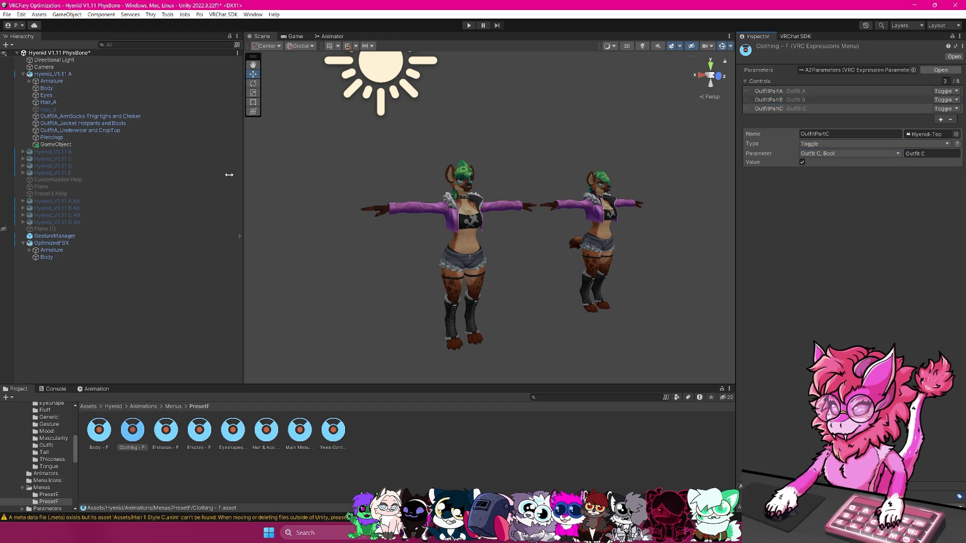
Deactivate the Hyenid_V1.11 A avatar, enter play mode from the GestureManager and show the Scene view.
click(50, 243)
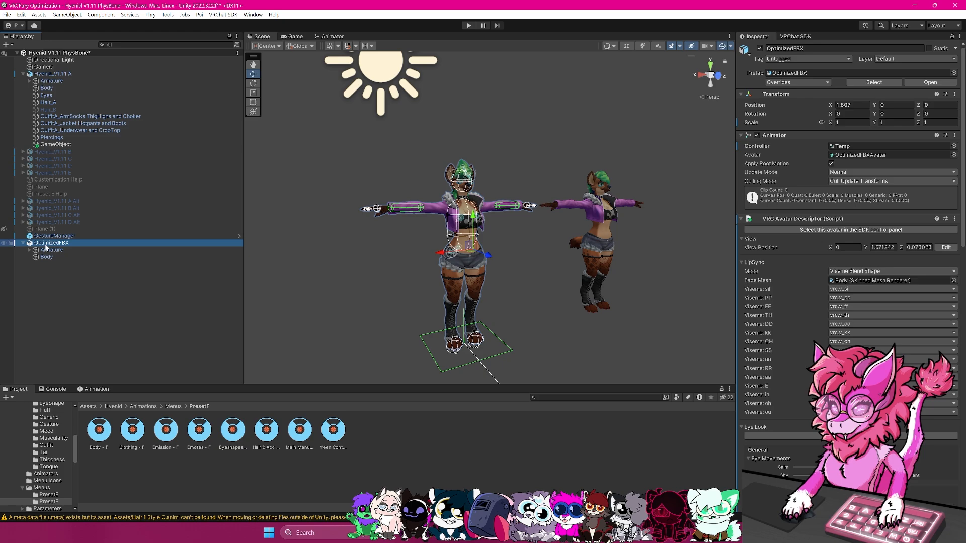
click(54, 236)
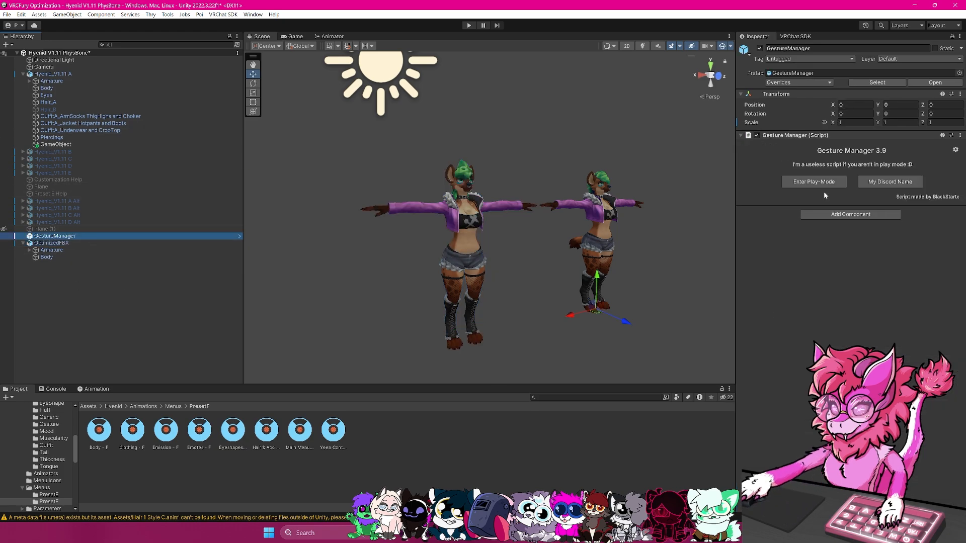
click(814, 182)
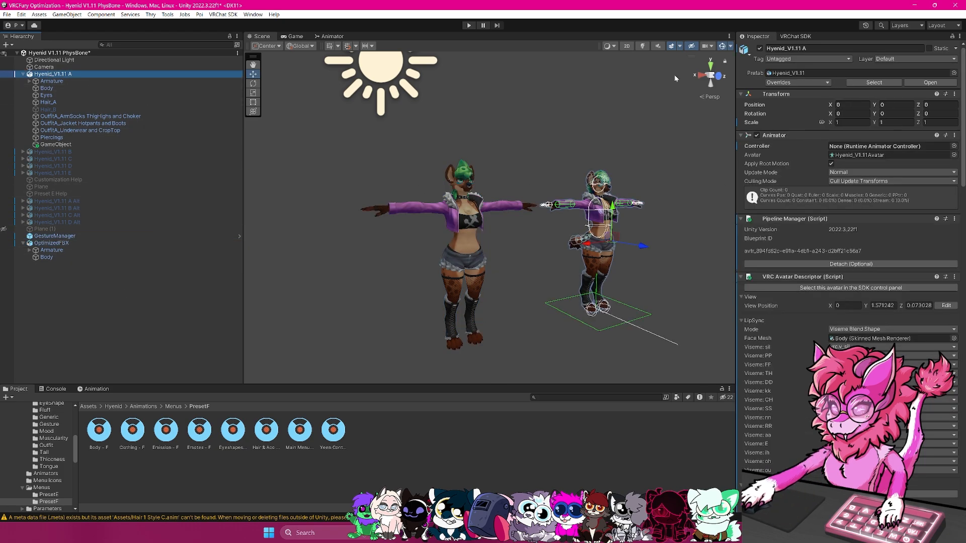
click(760, 48)
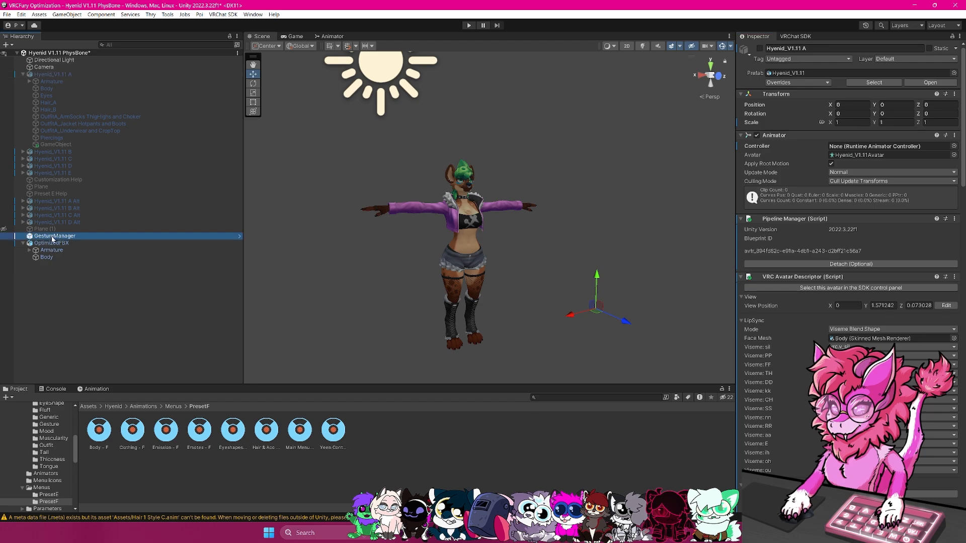
click(812, 181)
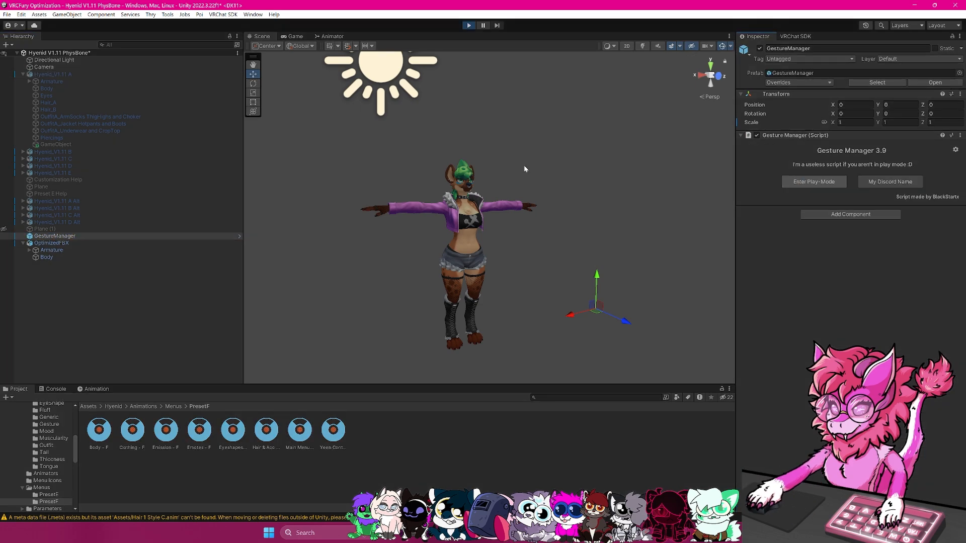
click(258, 39)
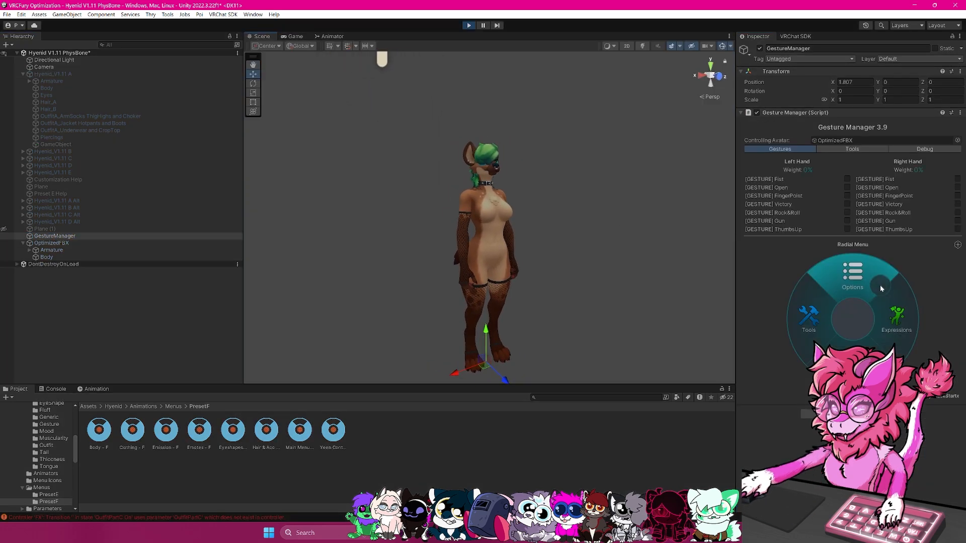
Go to the Clothing submenu under Hair & Acc in the avatar's expressions radial menu.
click(892, 309)
click(839, 358)
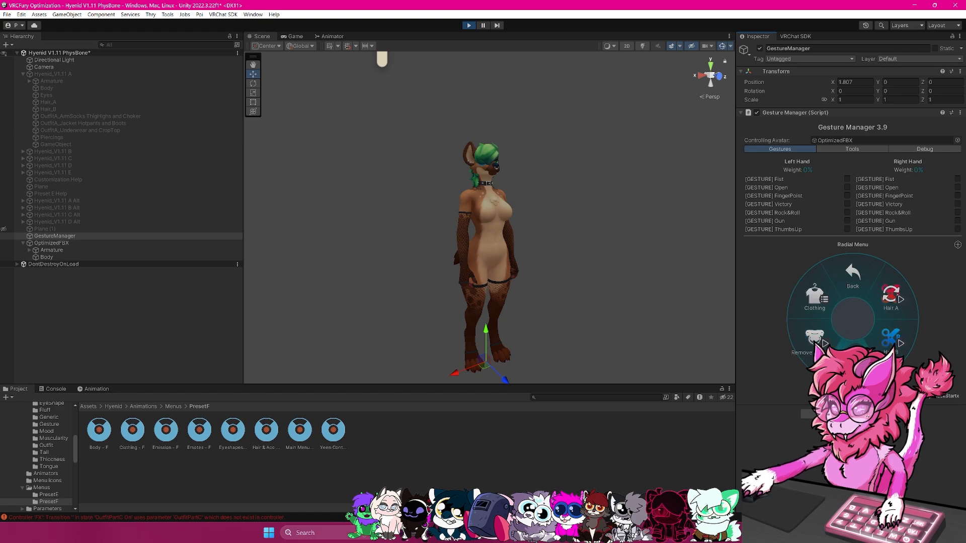
click(821, 280)
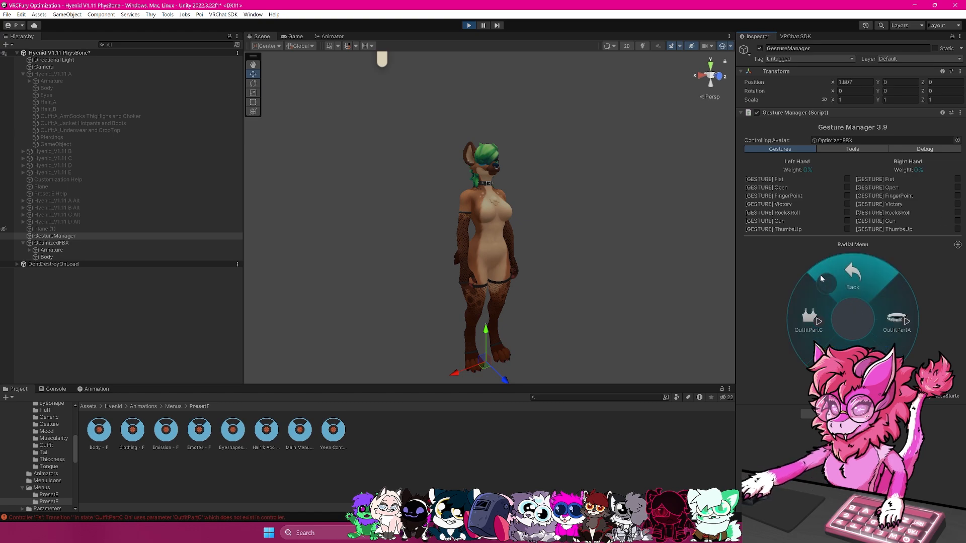
Test the OutfitPartA, OutfitPartB and OutfitPartC toggles on the avatar, switching each on and off.
click(898, 329)
click(854, 360)
click(850, 360)
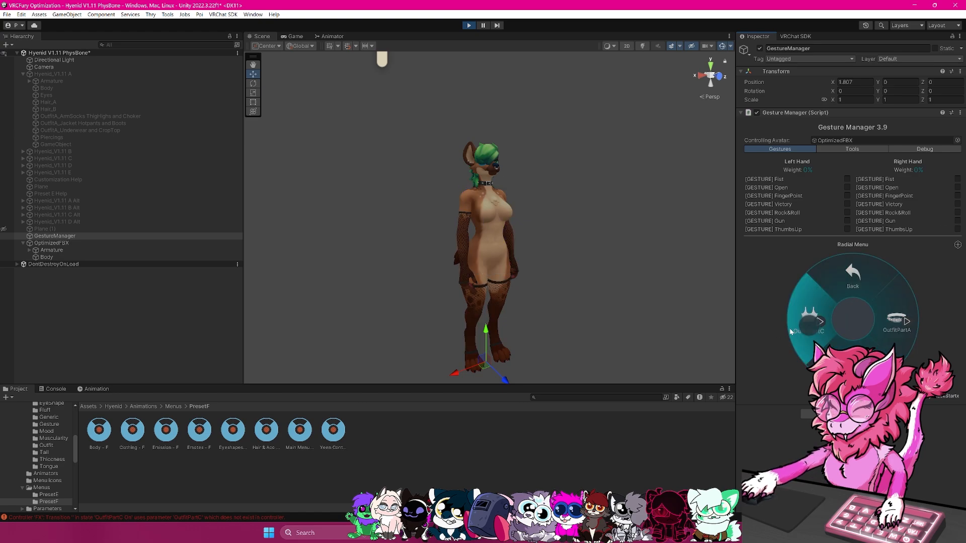
click(811, 327)
click(813, 328)
click(846, 345)
click(855, 344)
click(878, 332)
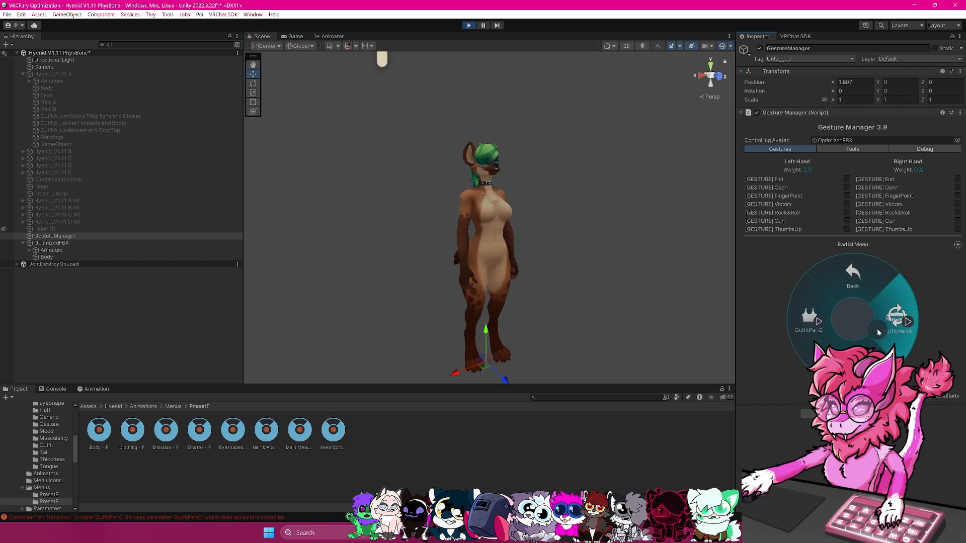
Exit play mode and inspect the blend shape values of the Outfit A Off and Outfit A On clips from the FX blend tree.
click(468, 26)
click(333, 36)
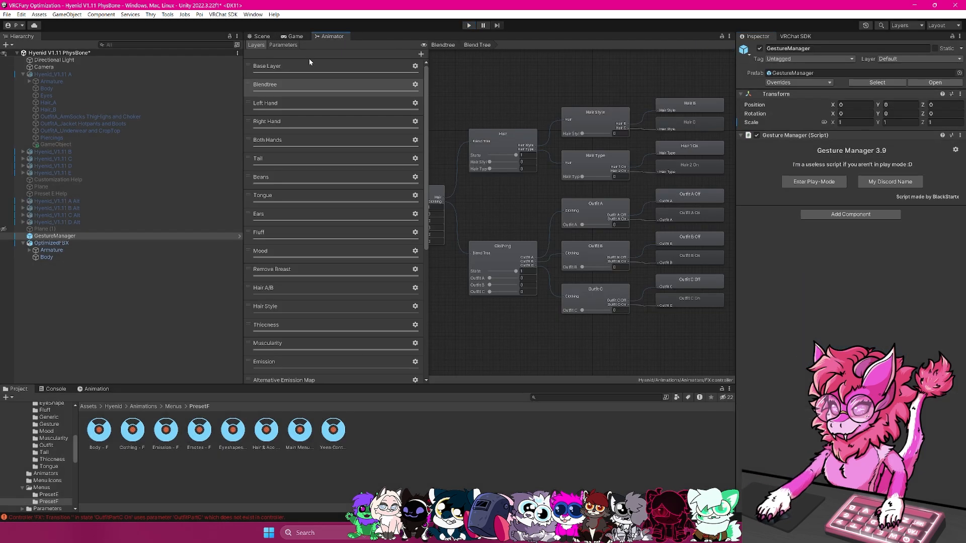
middle_drag(669, 253, 582, 246)
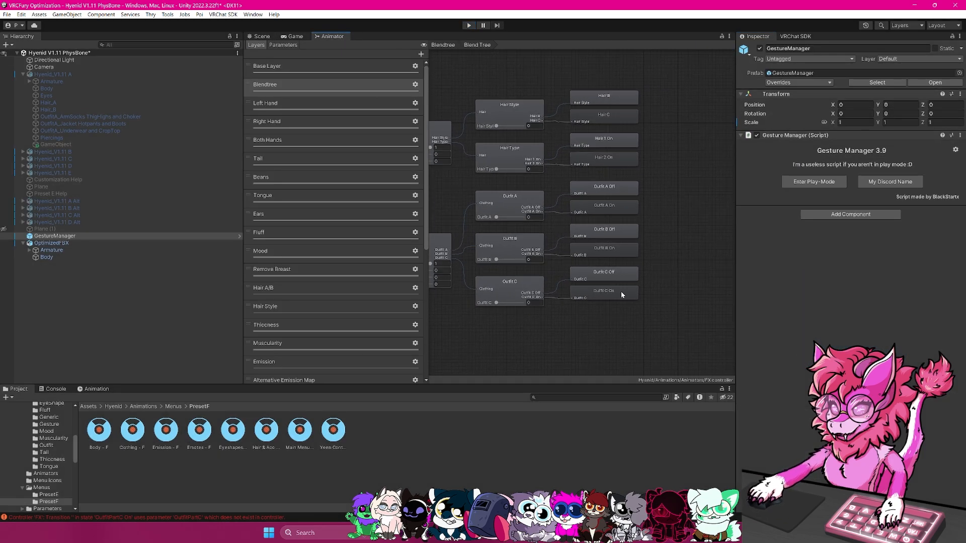
click(623, 194)
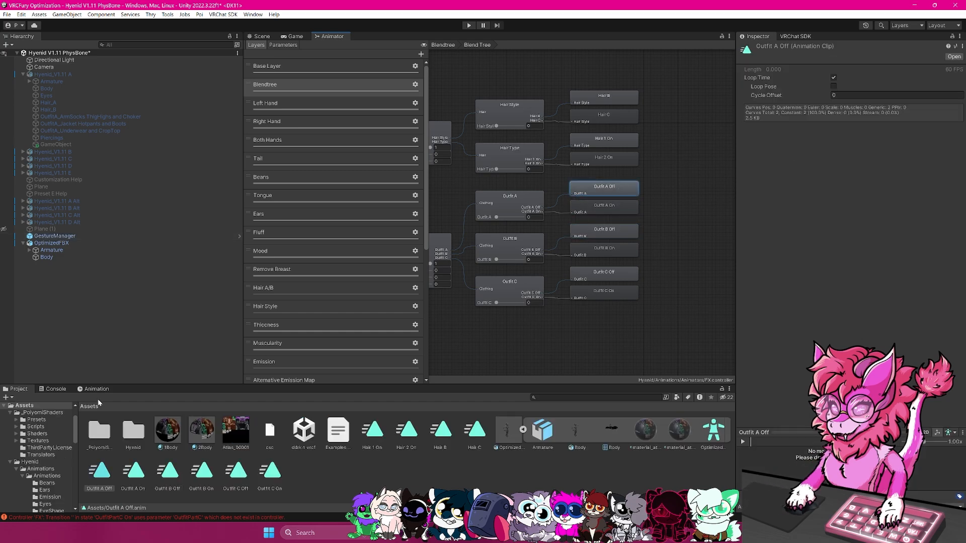
click(56, 390)
click(95, 389)
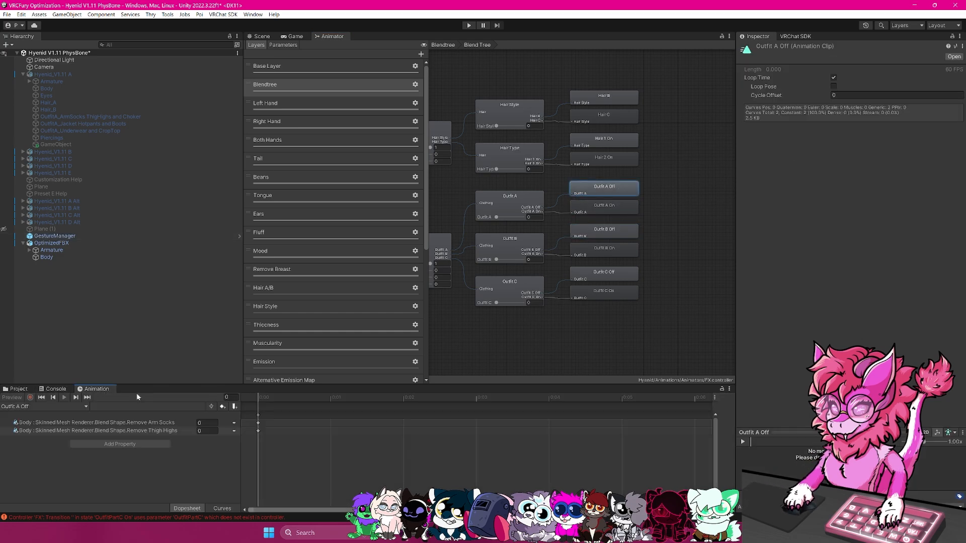
click(609, 210)
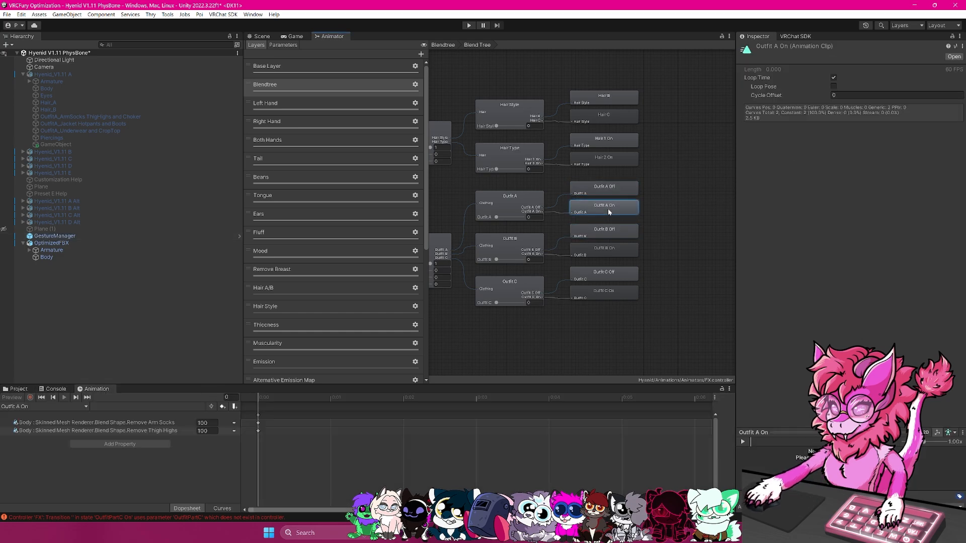
Inspect the blend shape values of the Off and On clips for Outfit B and Outfit C.
click(618, 237)
click(612, 254)
click(610, 272)
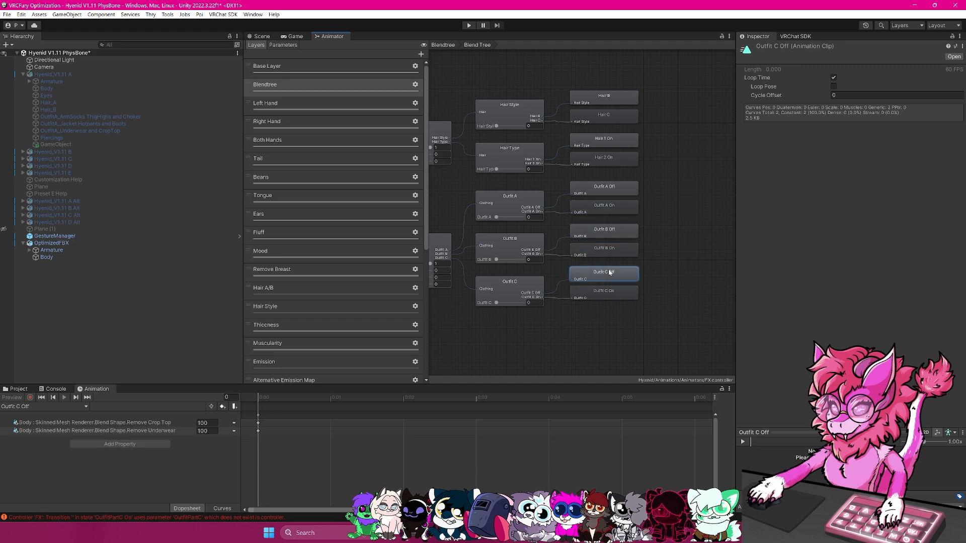
click(610, 292)
Set Remove Arm Socks and Remove Thigh Highs to 100 in the Outfit A Off clip and to 0 in Outfit A On.
click(611, 188)
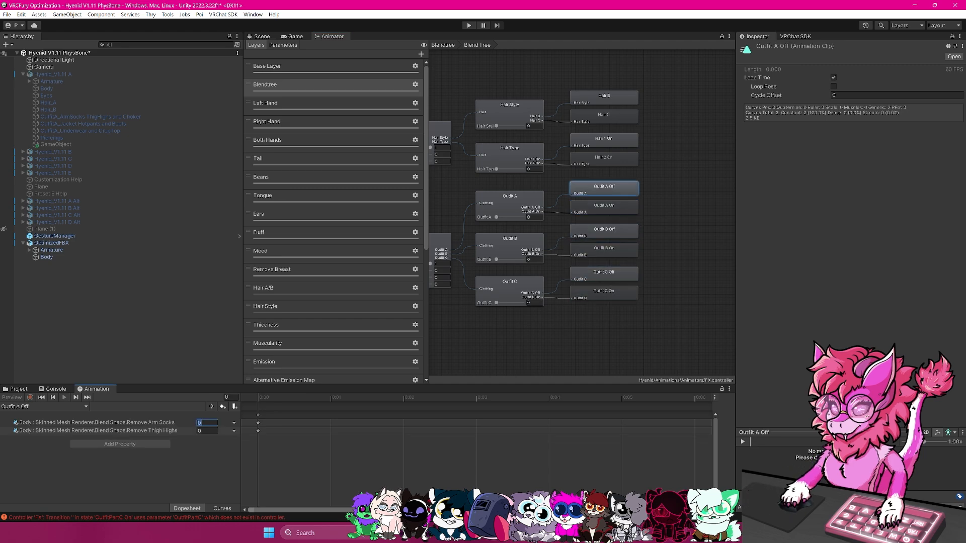
text(100)
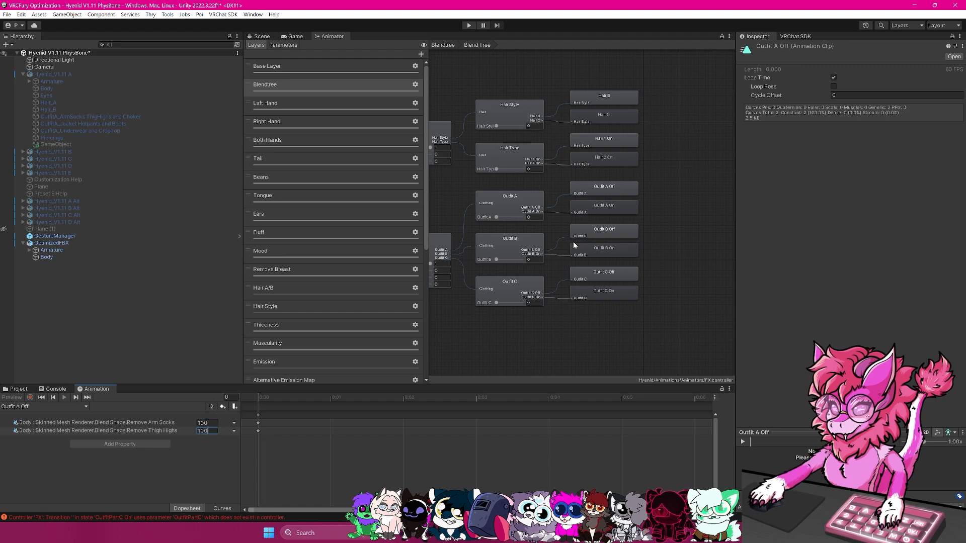
click(595, 211)
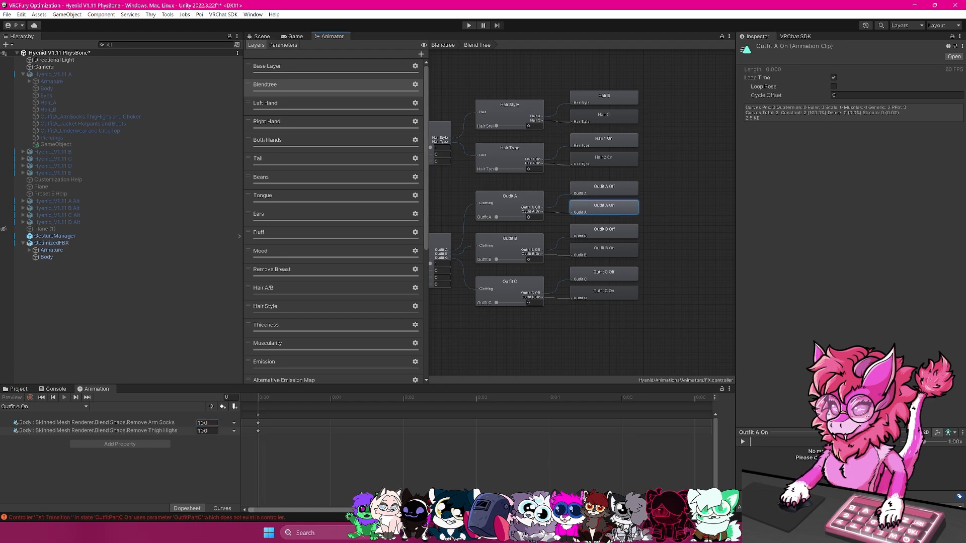
text(0)
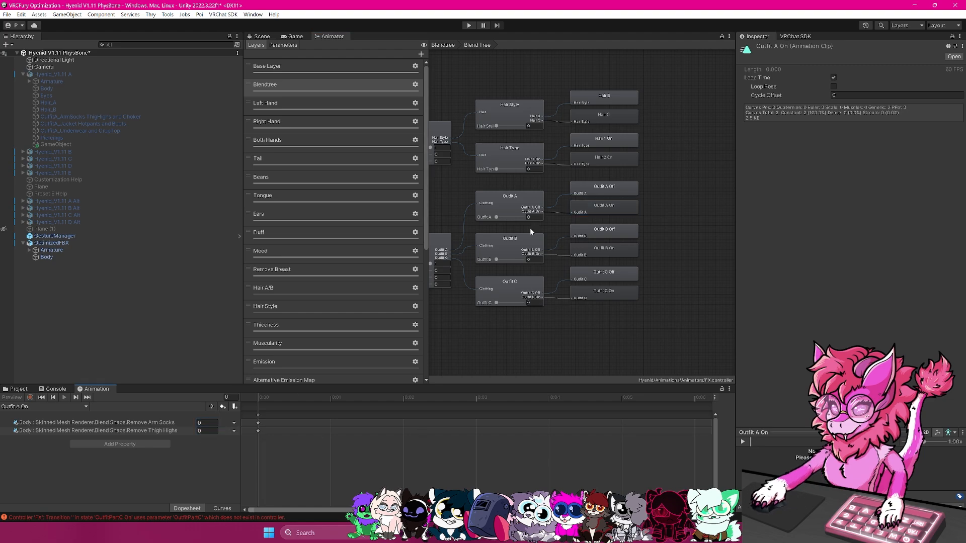
click(581, 194)
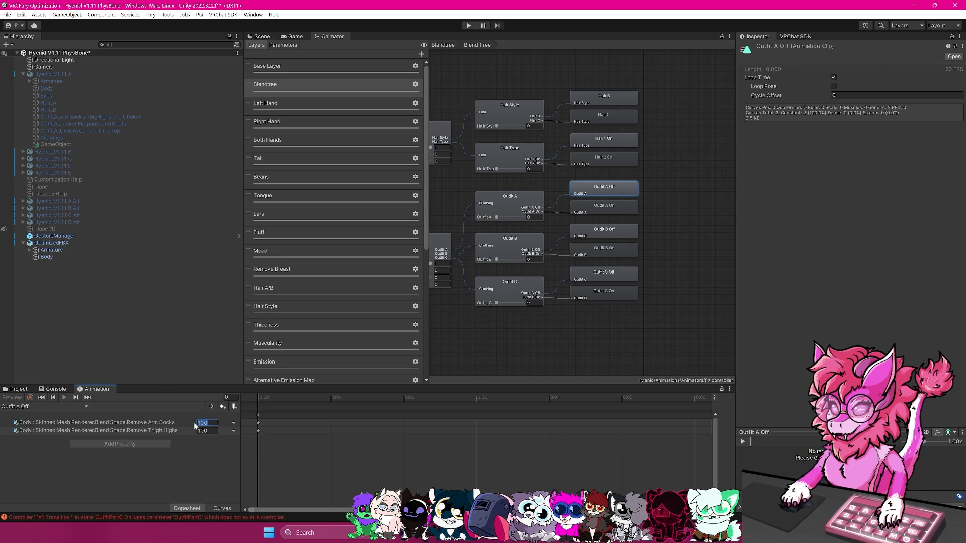
click(209, 423)
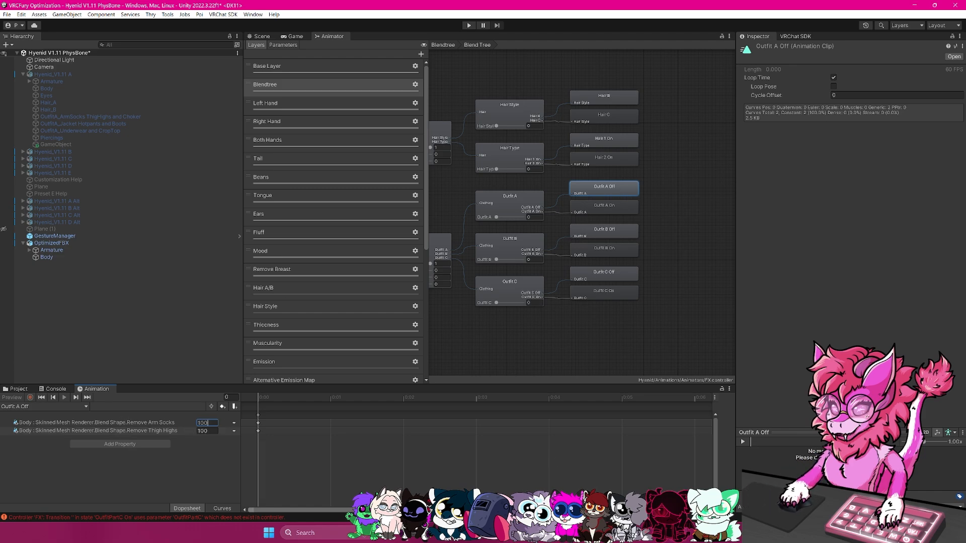
click(313, 459)
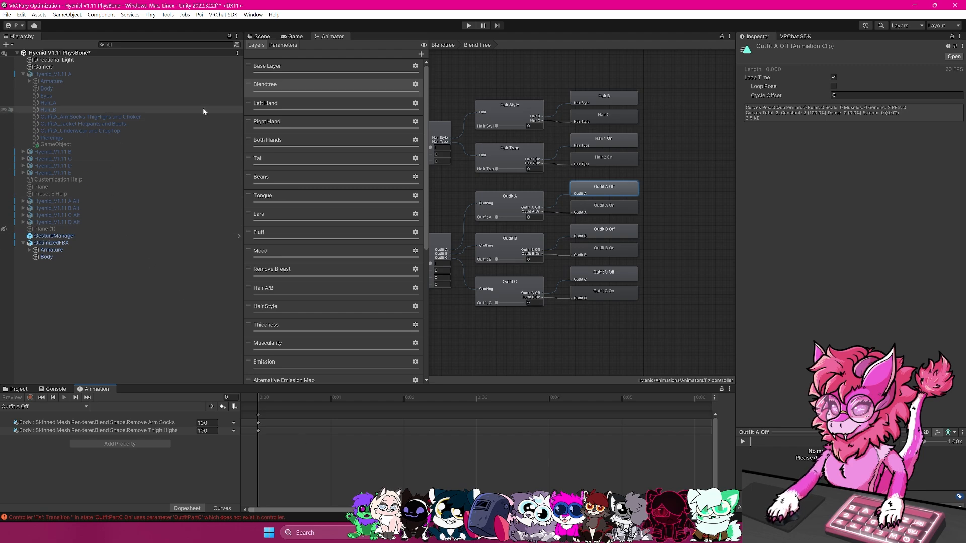
Enter play mode from the GestureManager and show the avatar in the Scene view.
click(259, 37)
click(33, 236)
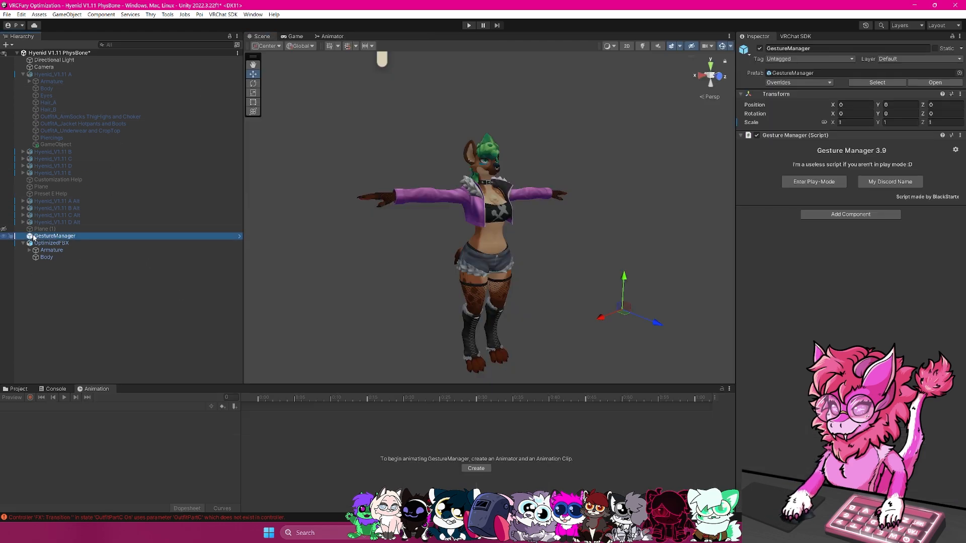
click(806, 183)
click(263, 37)
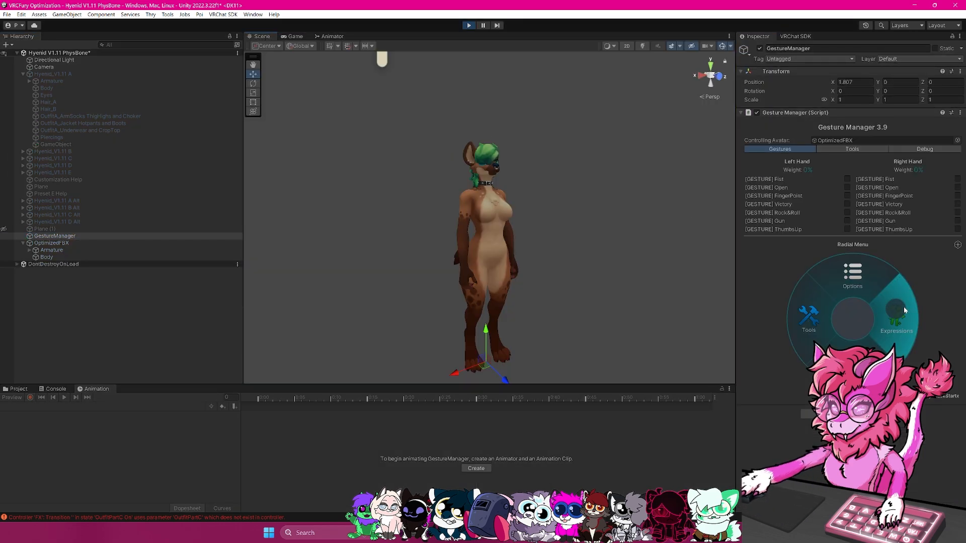
Go to the Clothing submenu under Hair & Acc in the expressions radial menu.
click(899, 316)
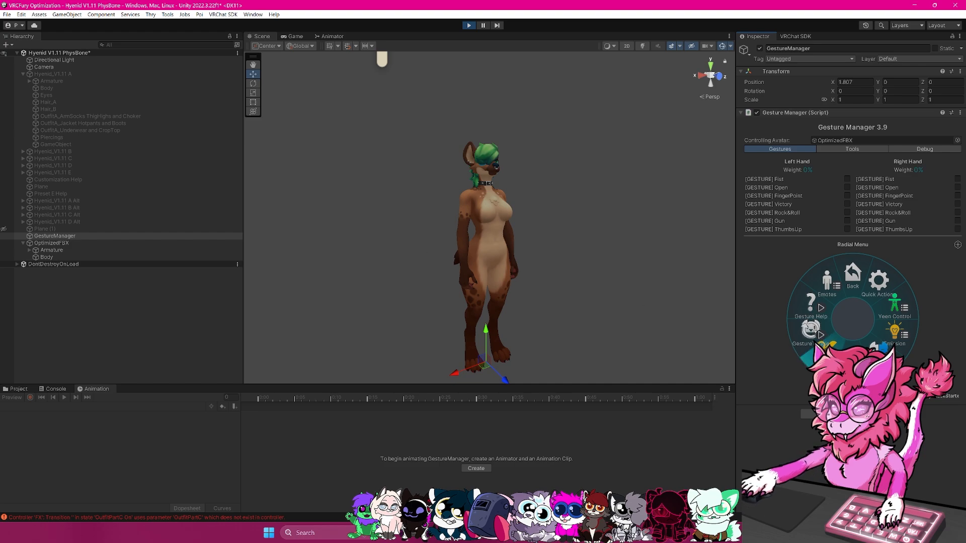
click(894, 307)
click(894, 307)
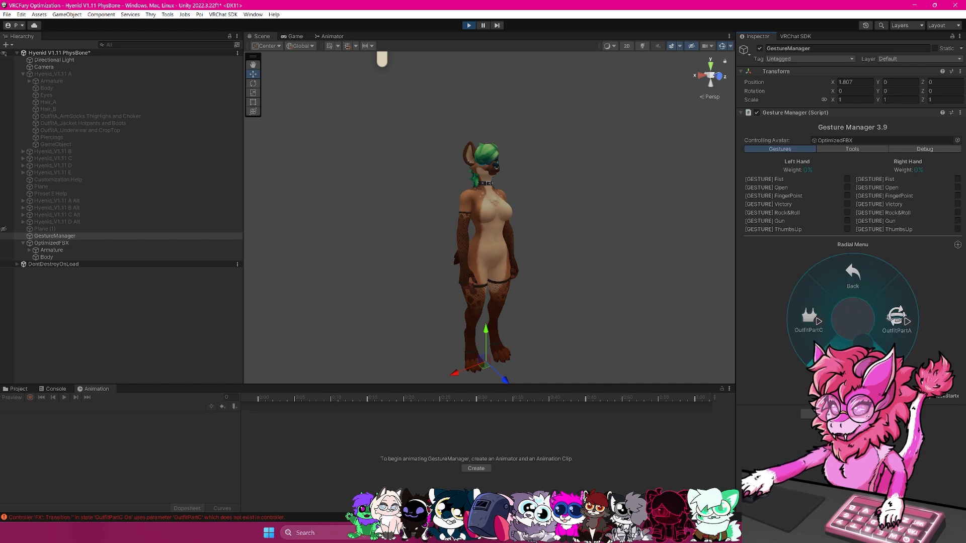
Test the outfit part toggles, leave the whole outfit switched on, and return to the parent radial menu.
click(815, 317)
click(817, 319)
click(899, 322)
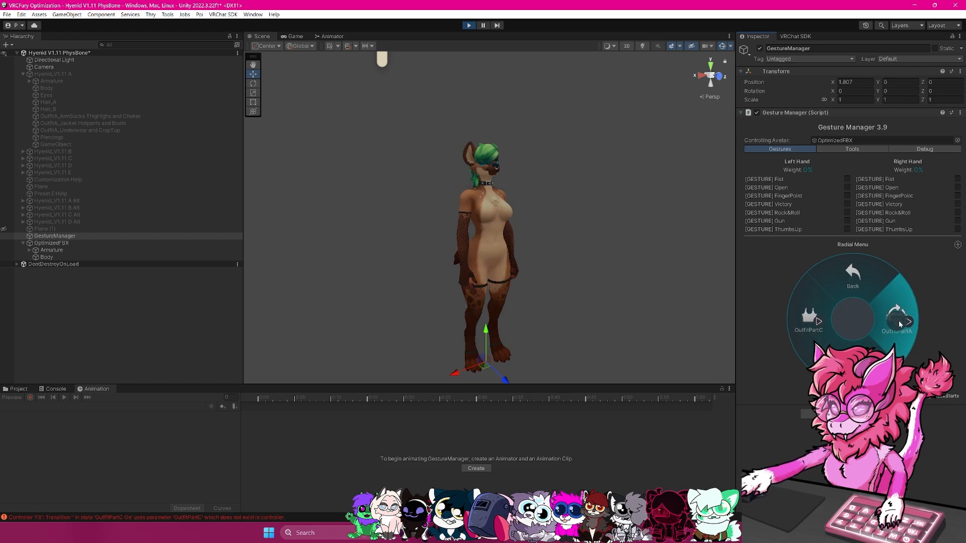
click(898, 321)
click(817, 310)
click(847, 280)
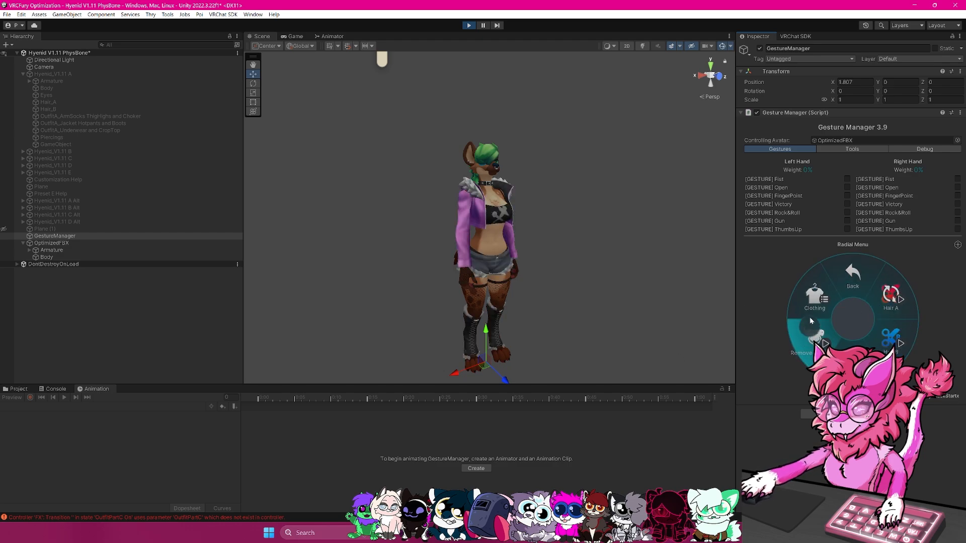
Examine the avatar's head, jacket and crop top up close from several angles.
key(w)
right_drag(490, 169, 593, 205)
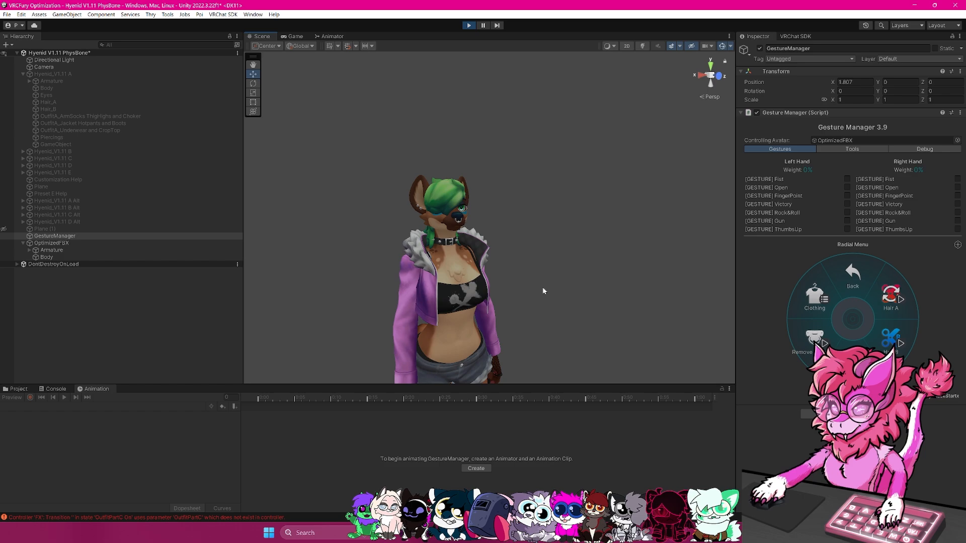
key(a)
right_drag(485, 240, 566, 289)
key(w)
key(s)
key(q)
key(d)
key(a)
key(q)
right_drag(514, 227, 454, 208)
key(a)
key(e)
key(d)
Return to the main expressions menu, exit play mode and clear the selection.
click(843, 277)
scroll(594, 191, down, 6)
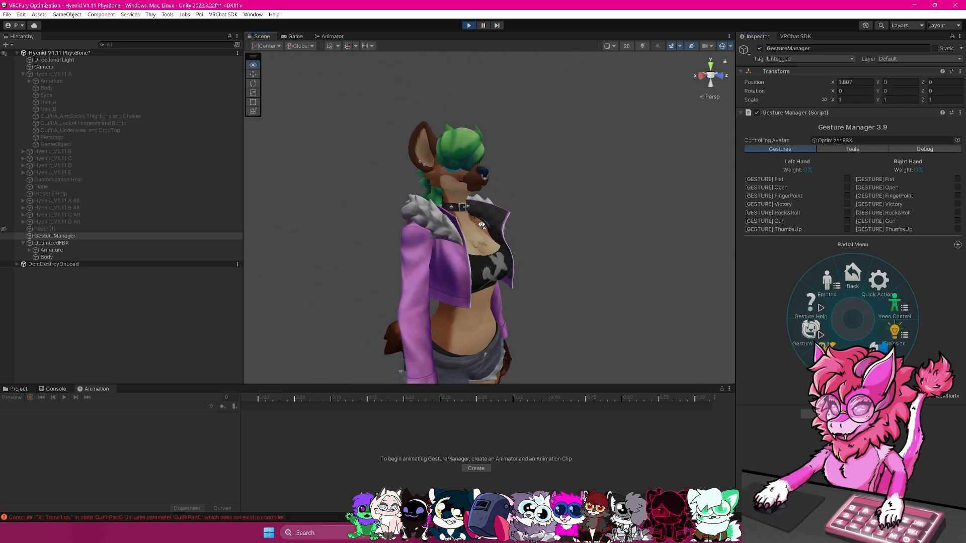
click(469, 25)
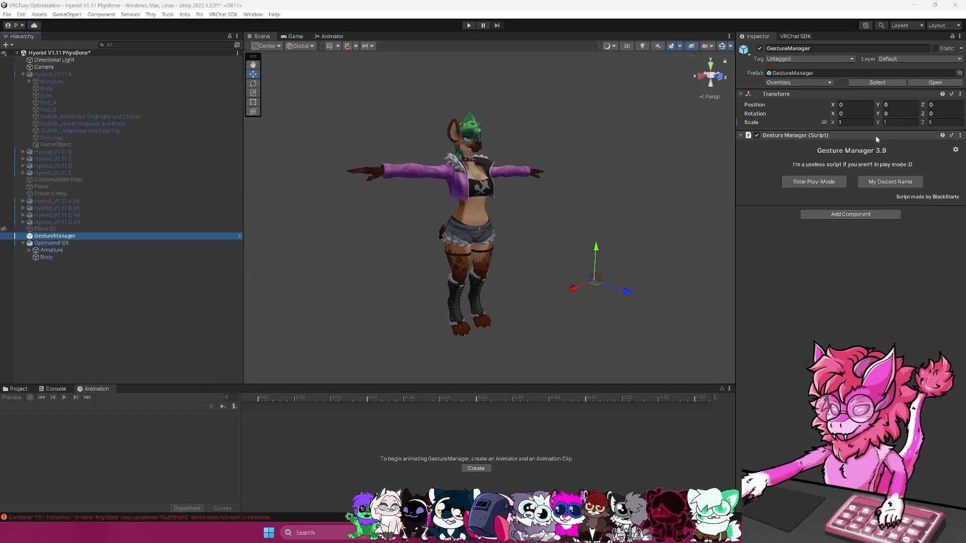
click(589, 166)
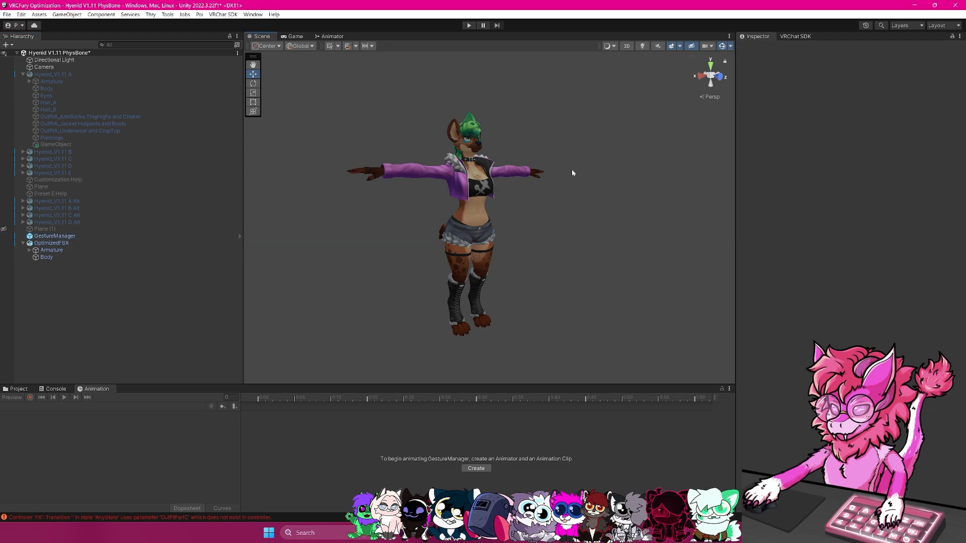
Open the blend tree inside the FX controller's Blendtree layer.
click(327, 36)
scroll(281, 144, up, 3)
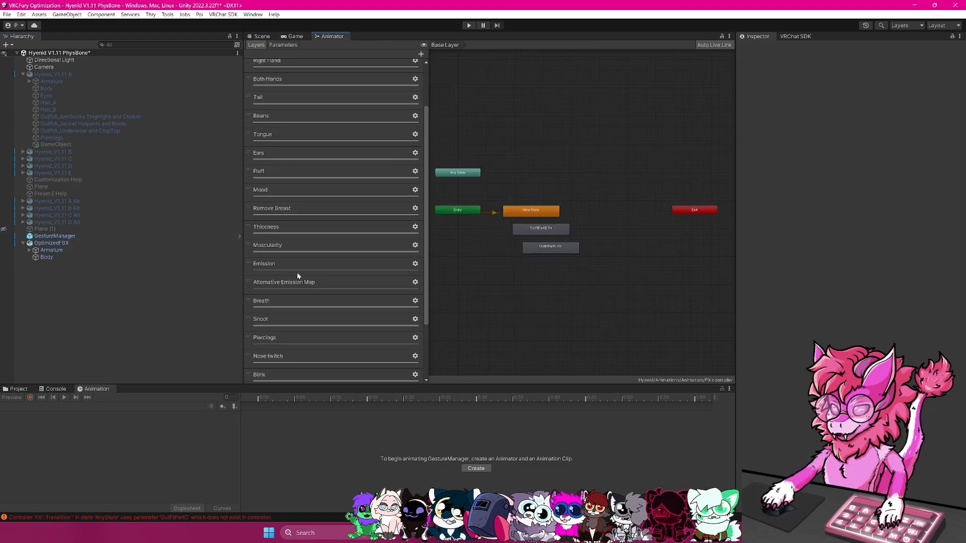
scroll(279, 147, up, 2)
click(267, 84)
double_click(524, 210)
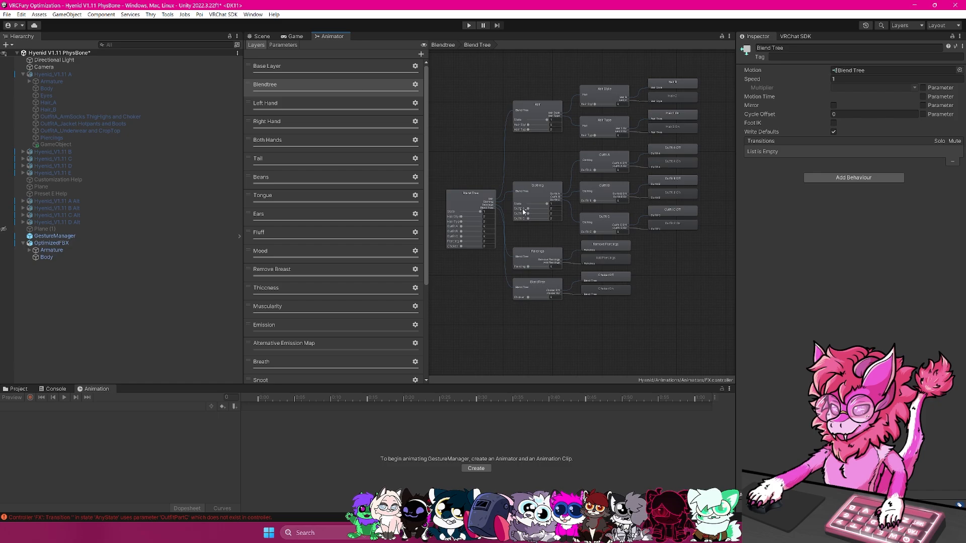
Review the Peircings node and the motion list of the root Blend Tree.
scroll(560, 234, up, 3)
click(579, 251)
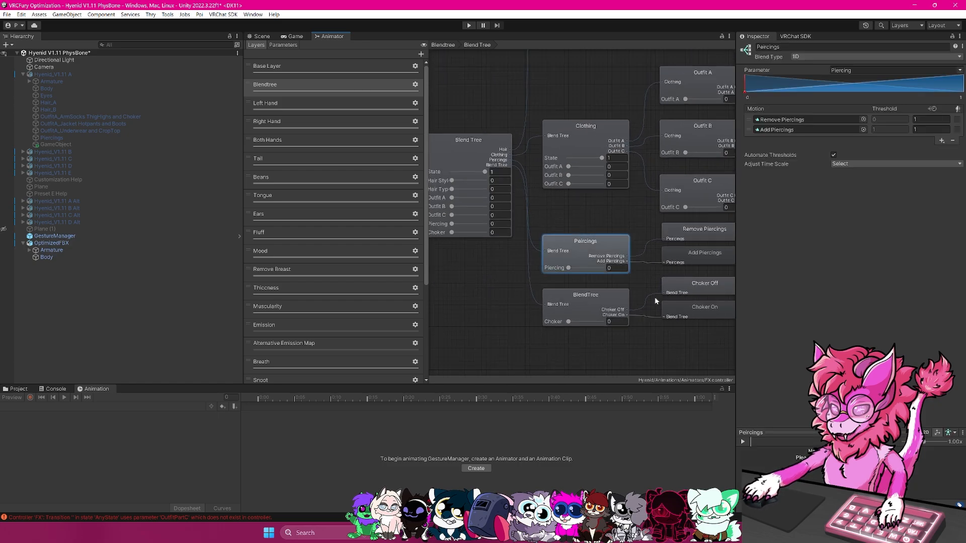
scroll(532, 275, up, 2)
click(531, 275)
click(476, 144)
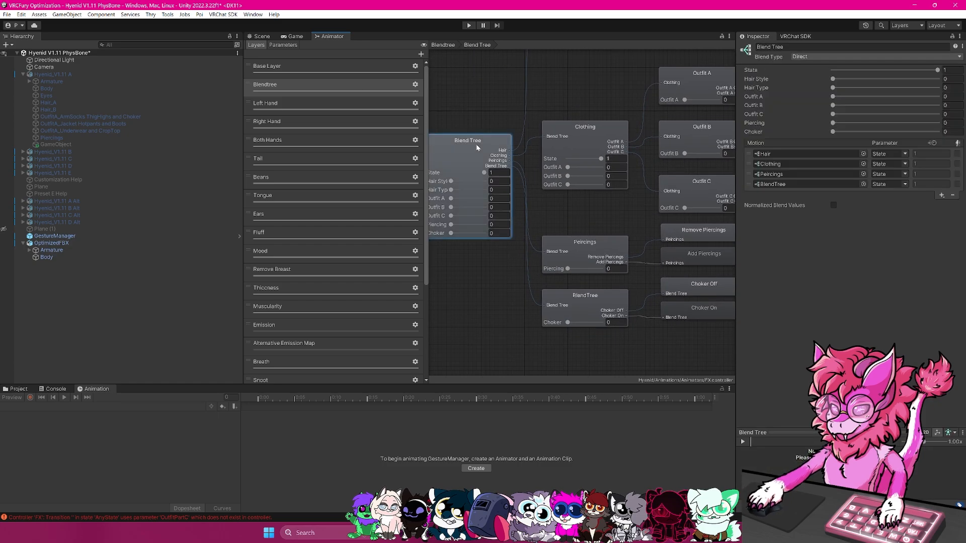
click(941, 195)
click(845, 301)
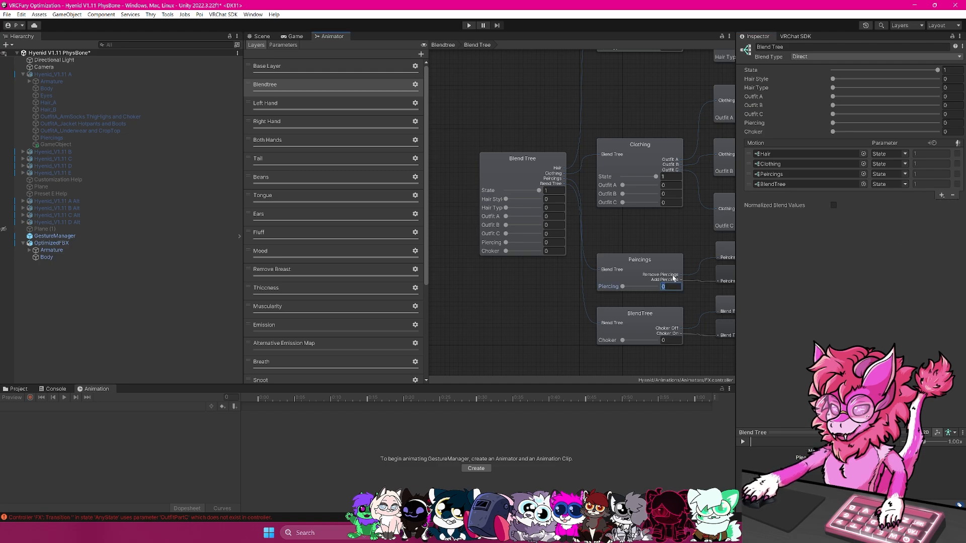
Compare the parameter and the Off and On motions of the Peircings tree with those of the choker's BlendTree.
click(643, 259)
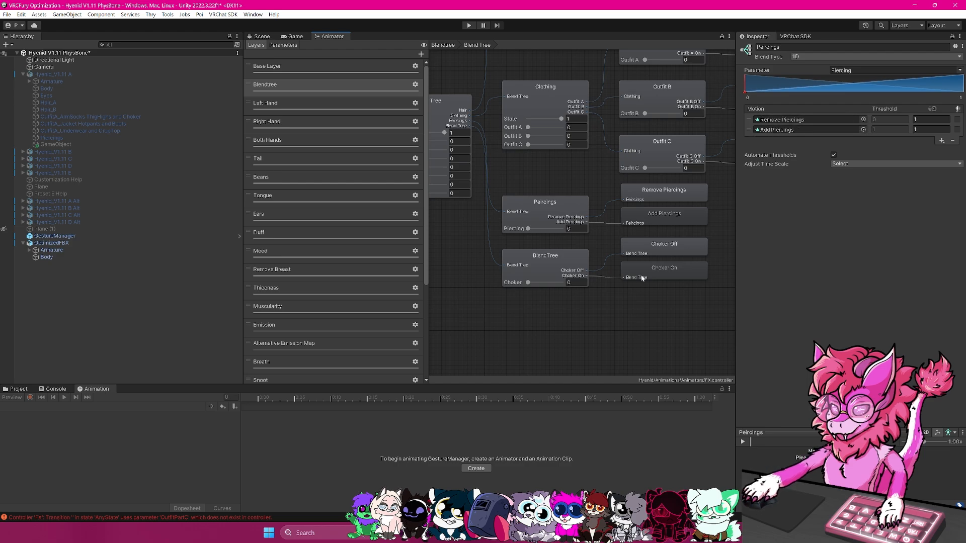
click(552, 258)
click(552, 258)
click(546, 207)
click(549, 260)
click(546, 222)
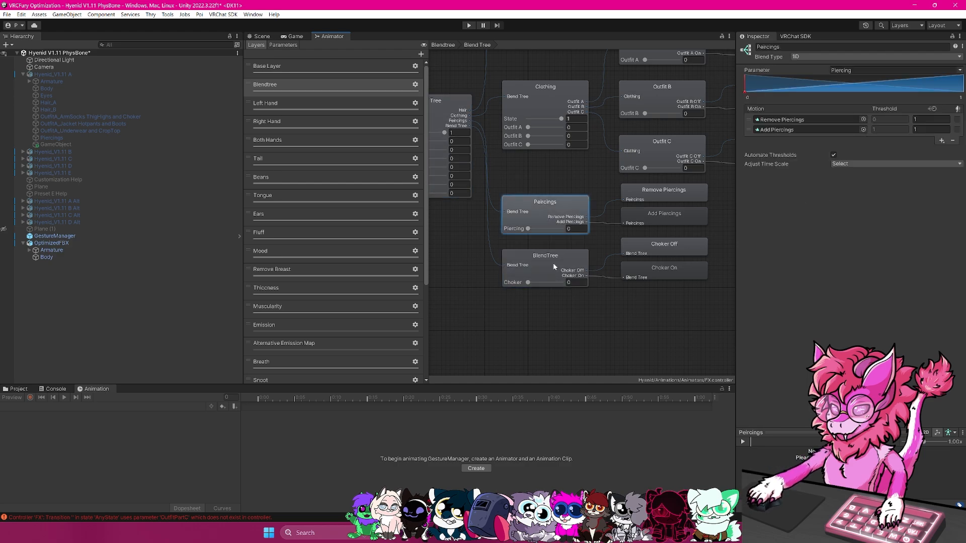
click(554, 267)
click(549, 225)
click(523, 284)
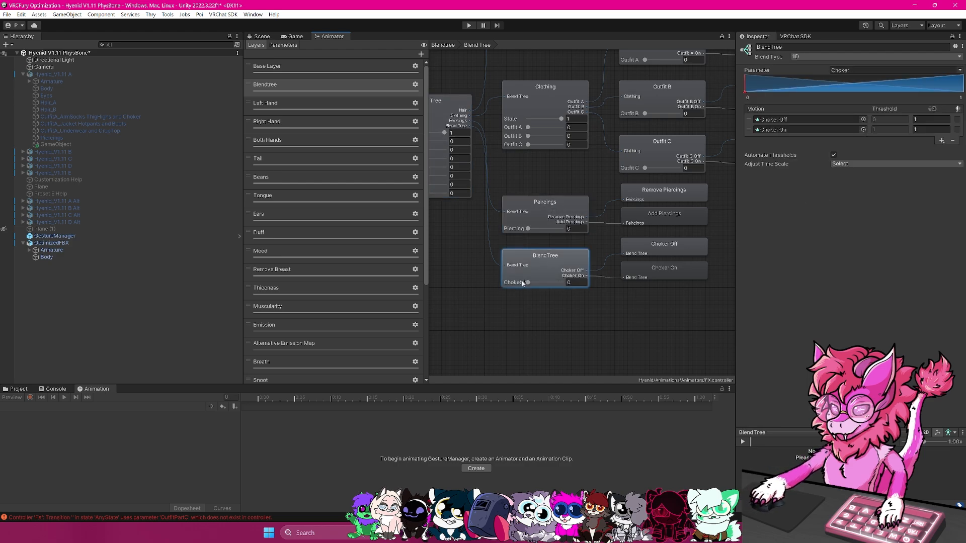
Check the Piercing and Choker entries in the animator's parameter list, then return to the layer list.
click(283, 45)
scroll(332, 305, down, 5)
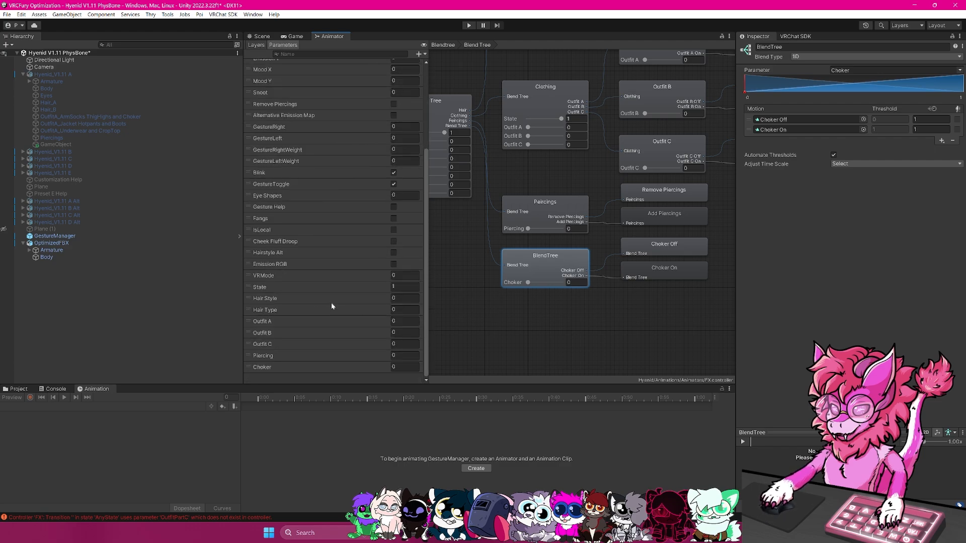
click(282, 356)
click(271, 368)
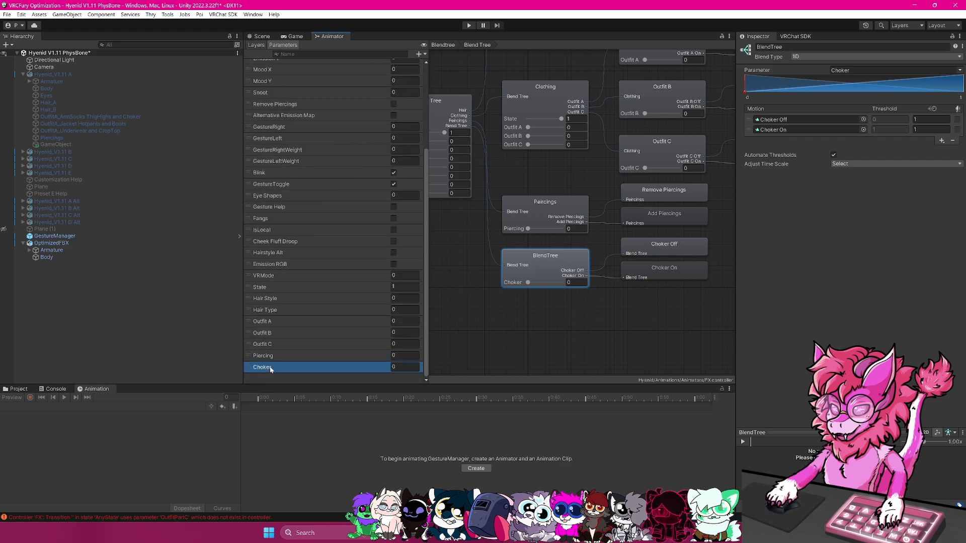
click(272, 358)
click(270, 368)
click(270, 357)
click(262, 368)
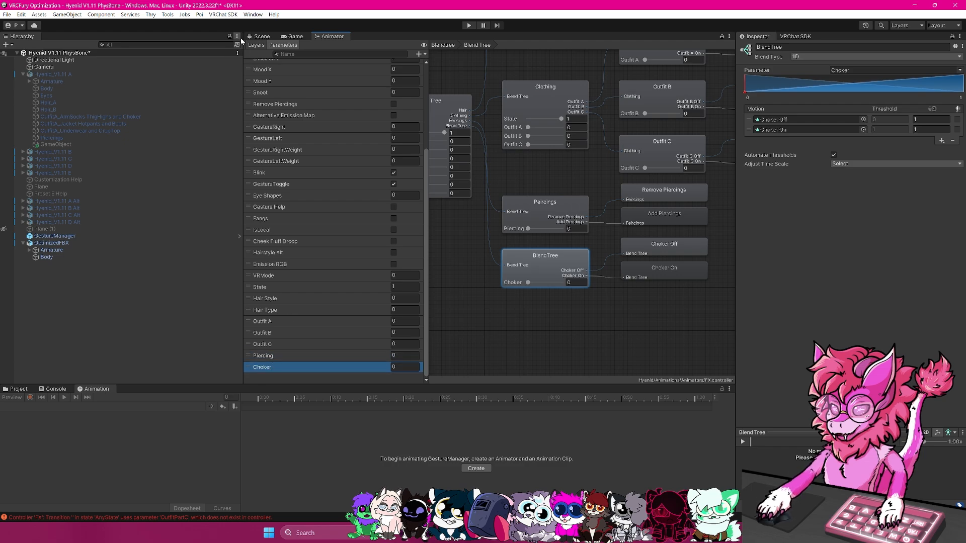
click(256, 45)
Open the A2 Parameters expression parameters asset from the OptimizedFBX avatar descriptor.
click(58, 236)
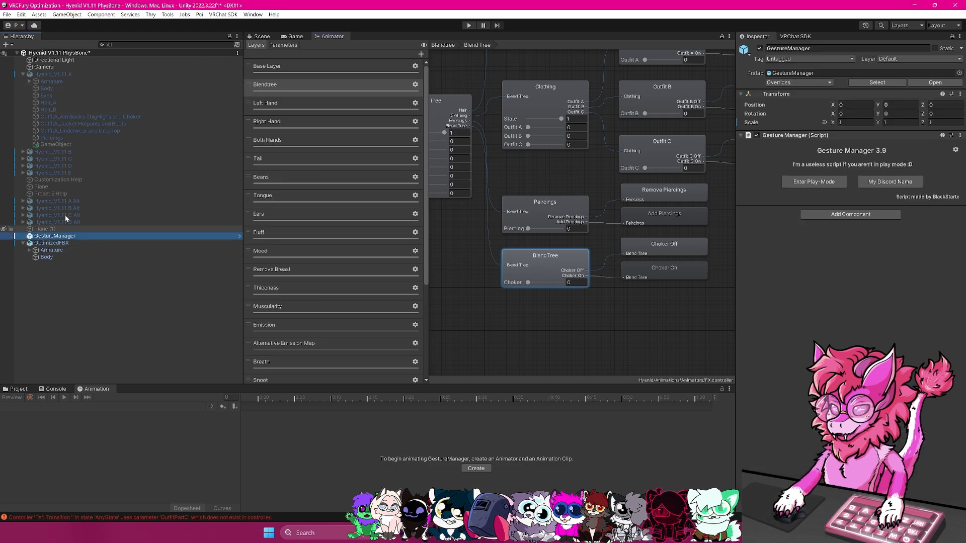
click(262, 37)
click(32, 245)
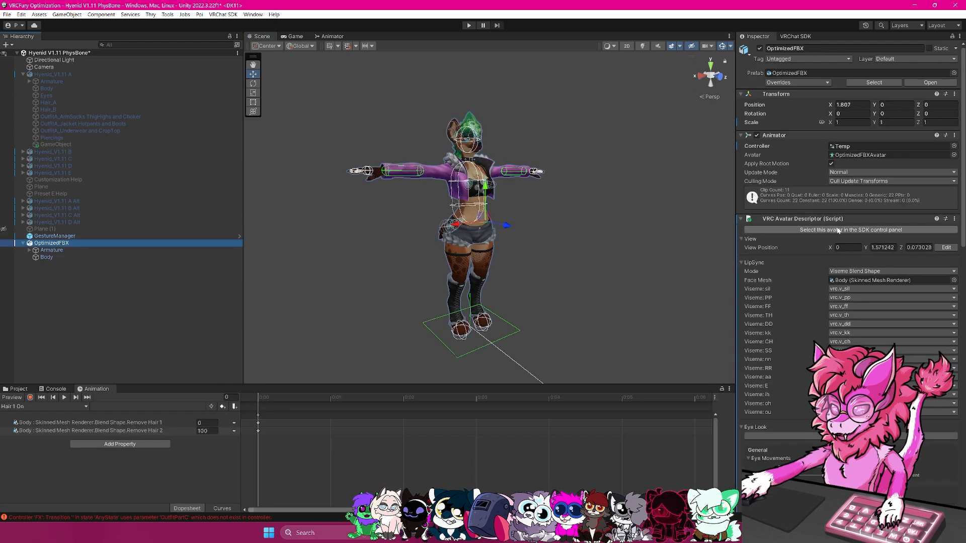
scroll(838, 231, down, 10)
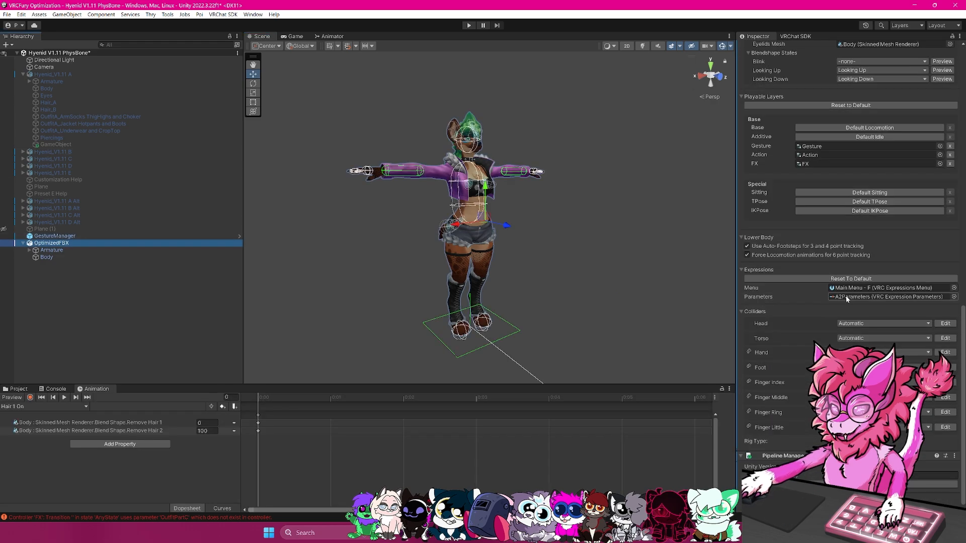
double_click(847, 297)
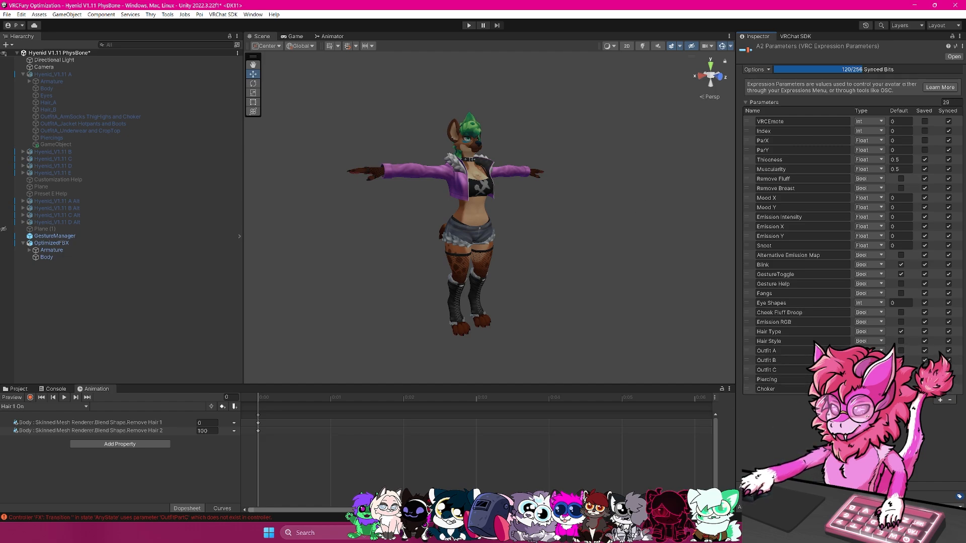
Select the GestureManager again and start play mode from it.
click(104, 244)
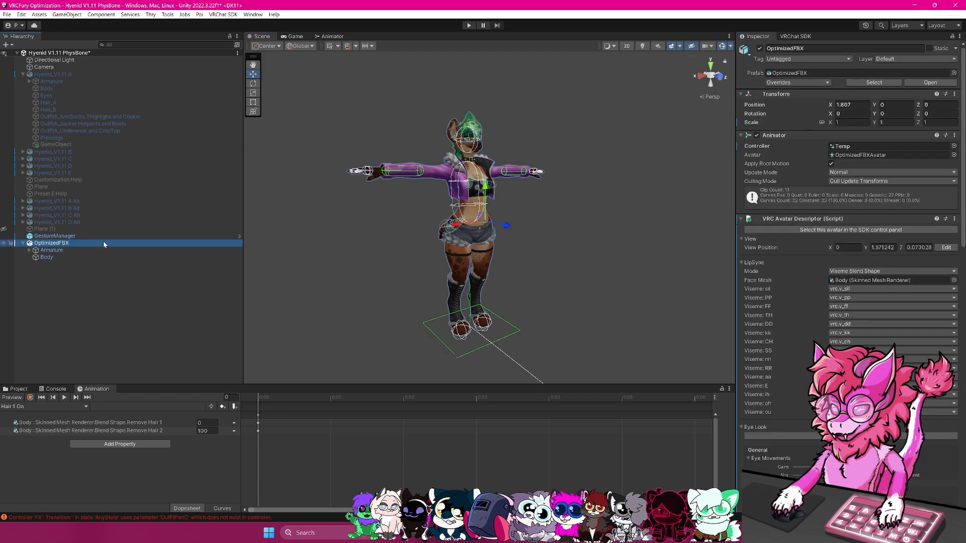
click(55, 236)
click(814, 182)
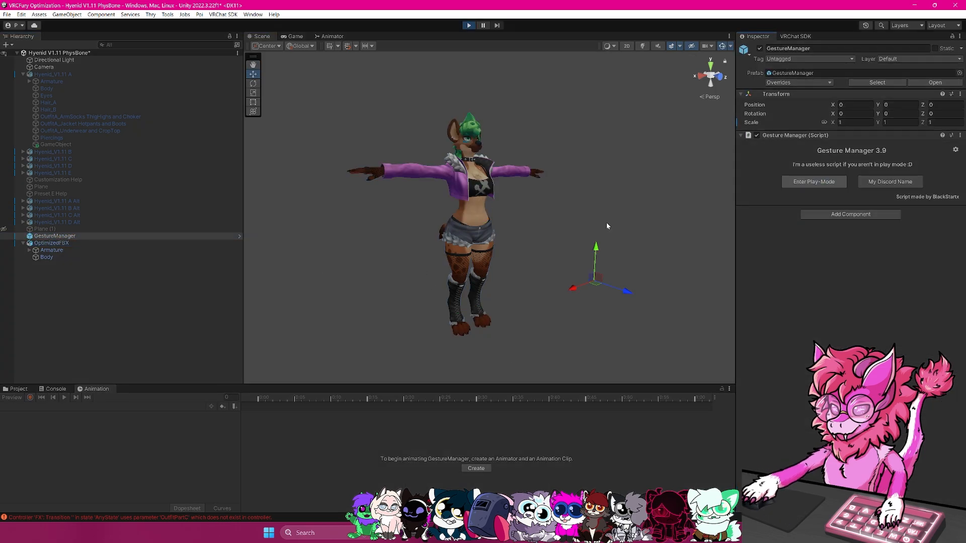
Show the avatar in the Scene view and test the choker and outfit part toggles from the radial Expressions menu.
click(261, 36)
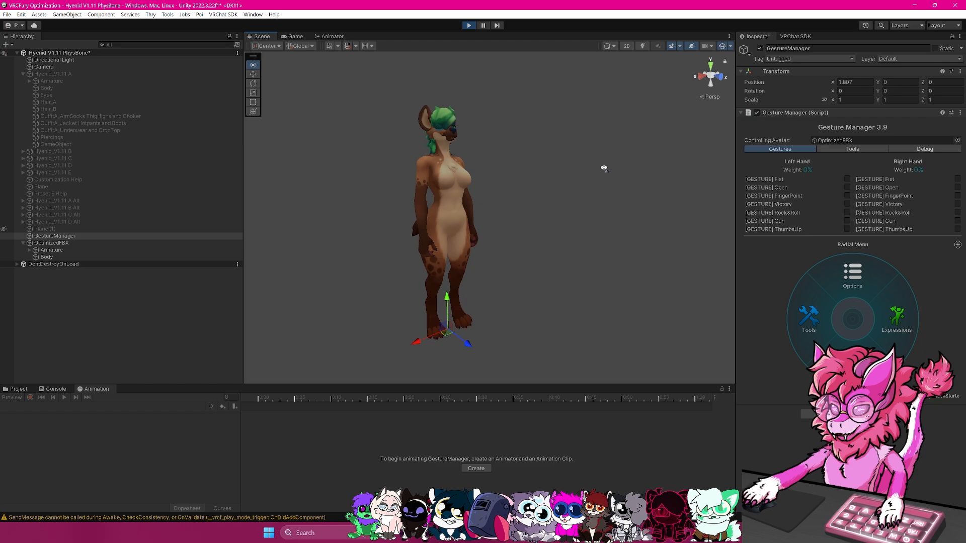
click(869, 333)
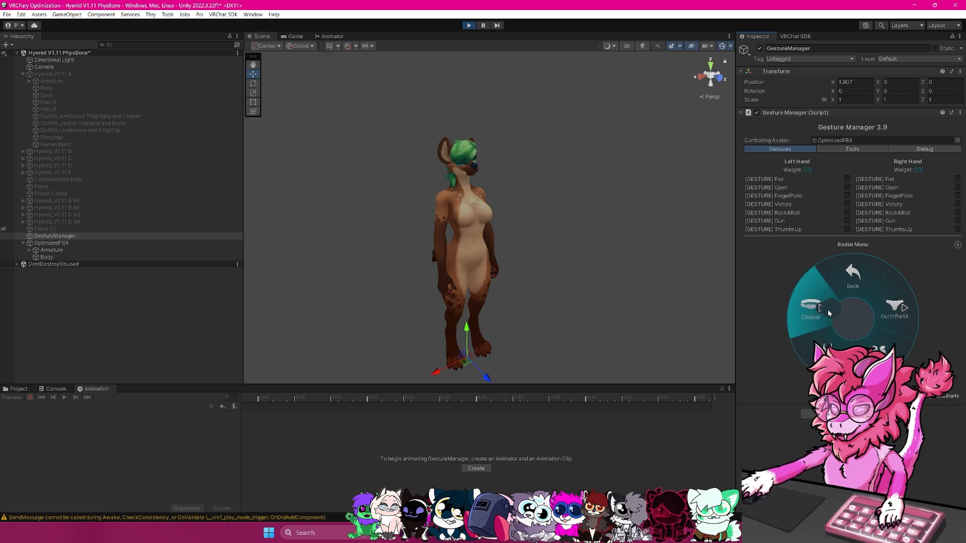
click(813, 300)
click(892, 311)
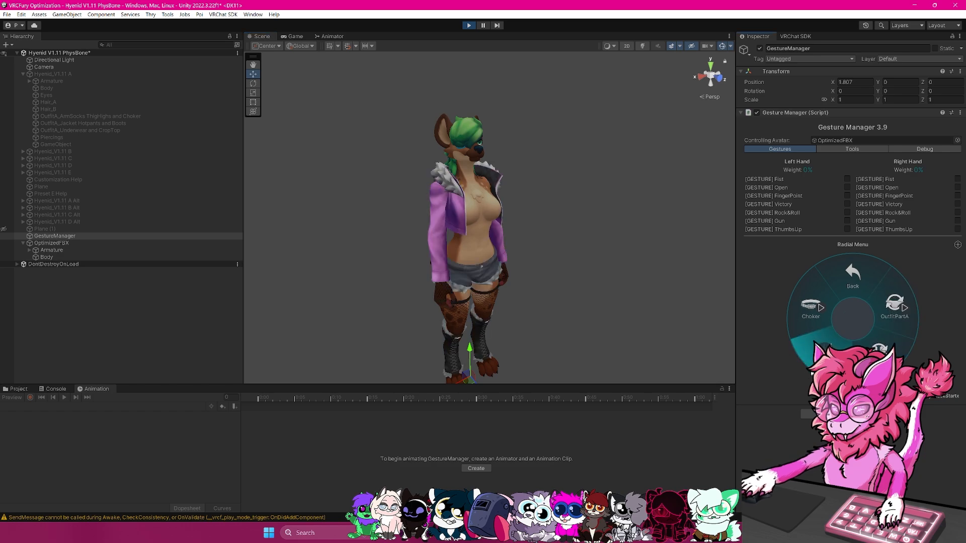
click(830, 348)
click(878, 347)
click(891, 317)
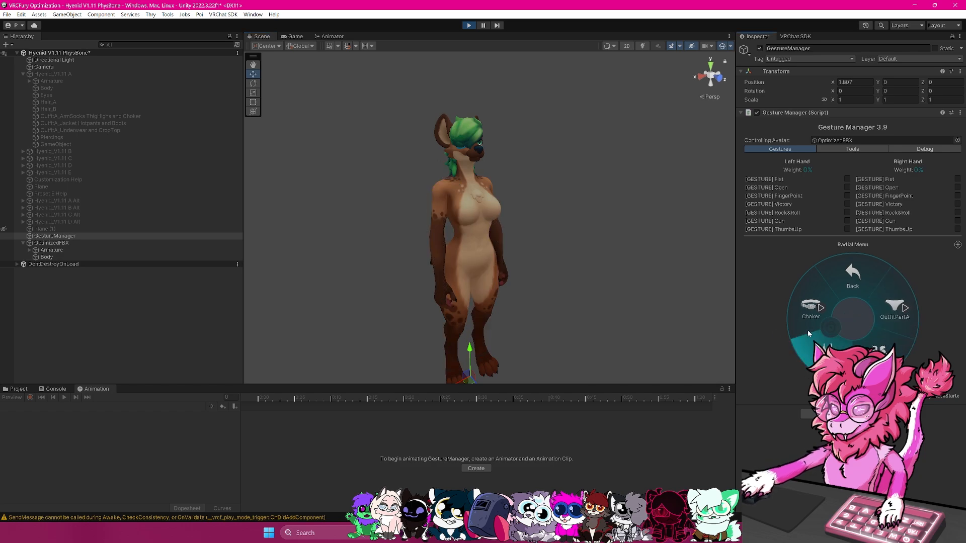
Go back to the main Expressions menu, check another submenu and open the Emission submenu.
click(852, 276)
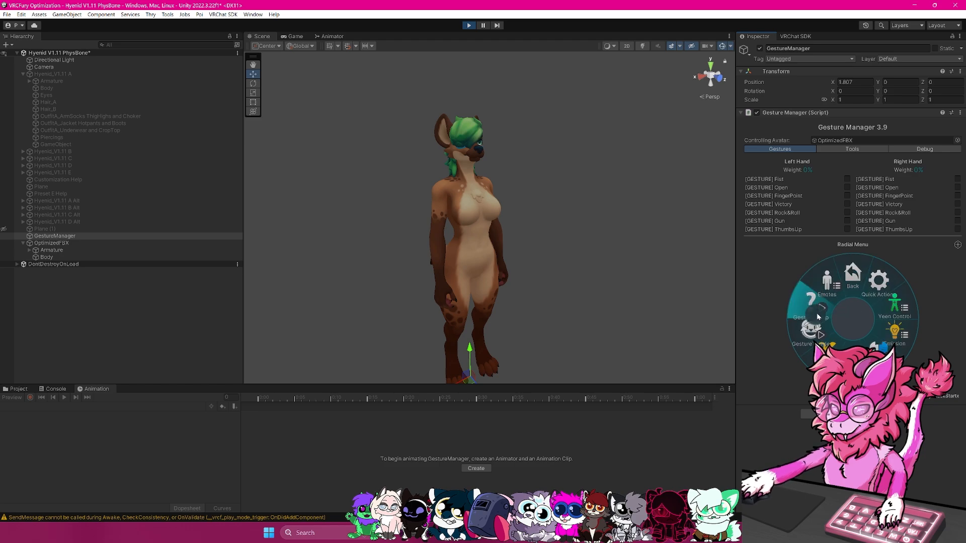
click(826, 351)
click(853, 274)
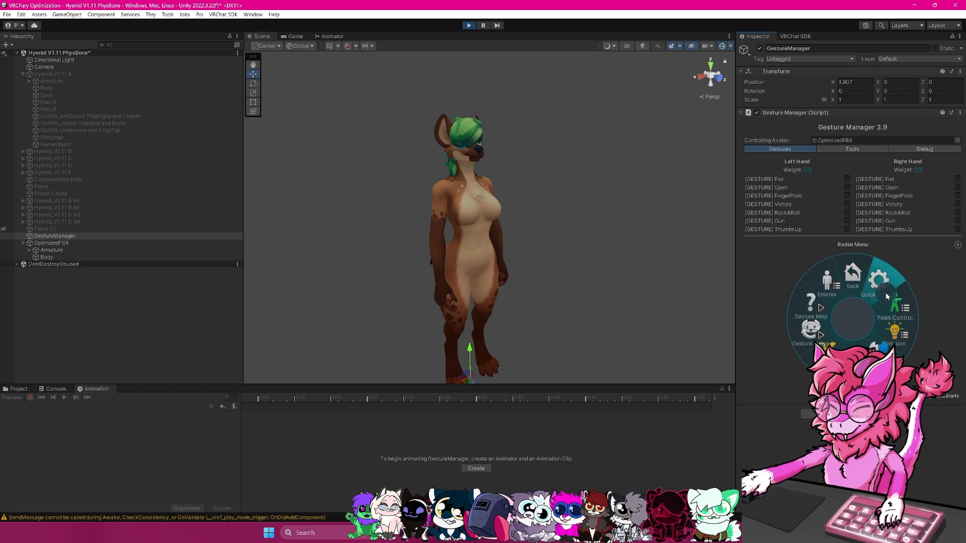
click(891, 332)
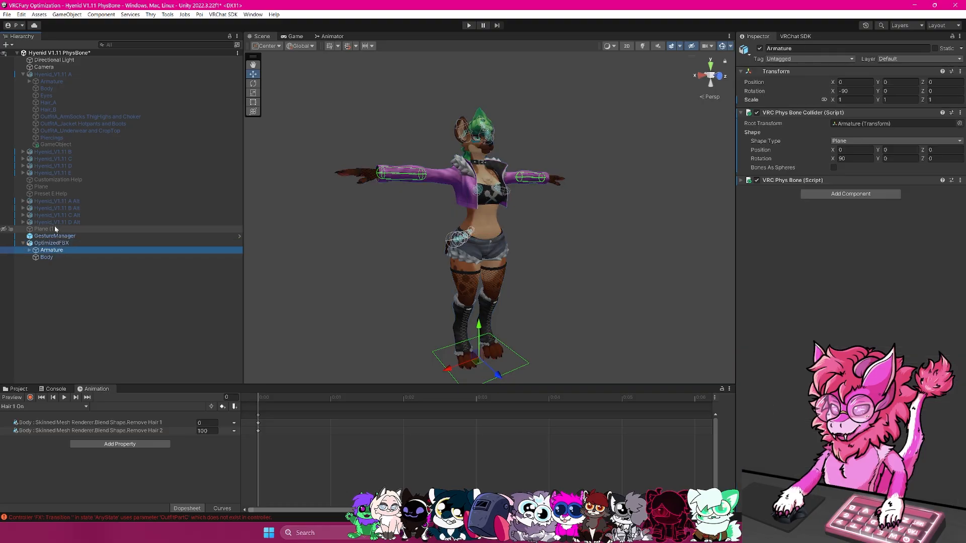
Restart play mode from the GestureManager and show the running avatar in the Scene view.
click(55, 236)
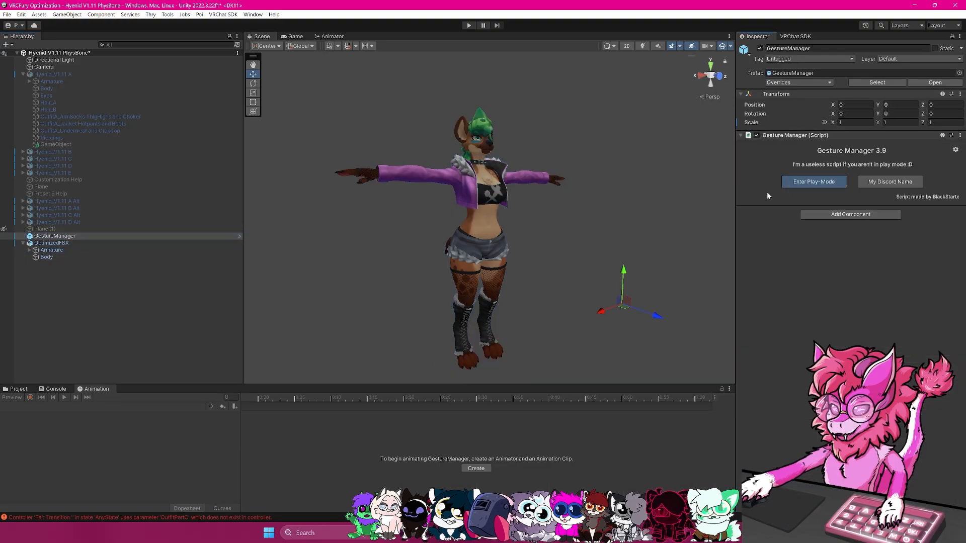
click(813, 182)
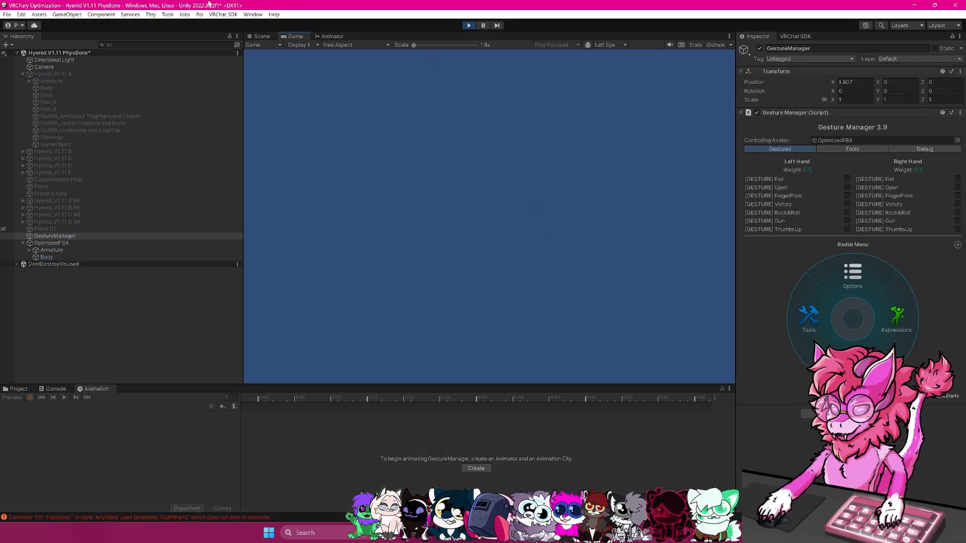
click(251, 36)
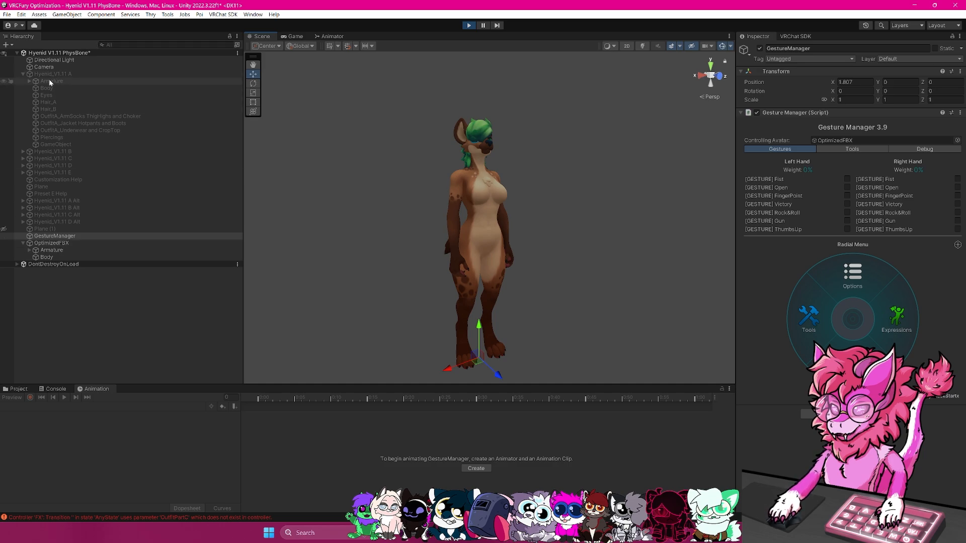
right_drag(591, 228, 596, 234)
Test the Intensity control in the Emission expressions submenu and stop play mode.
click(907, 329)
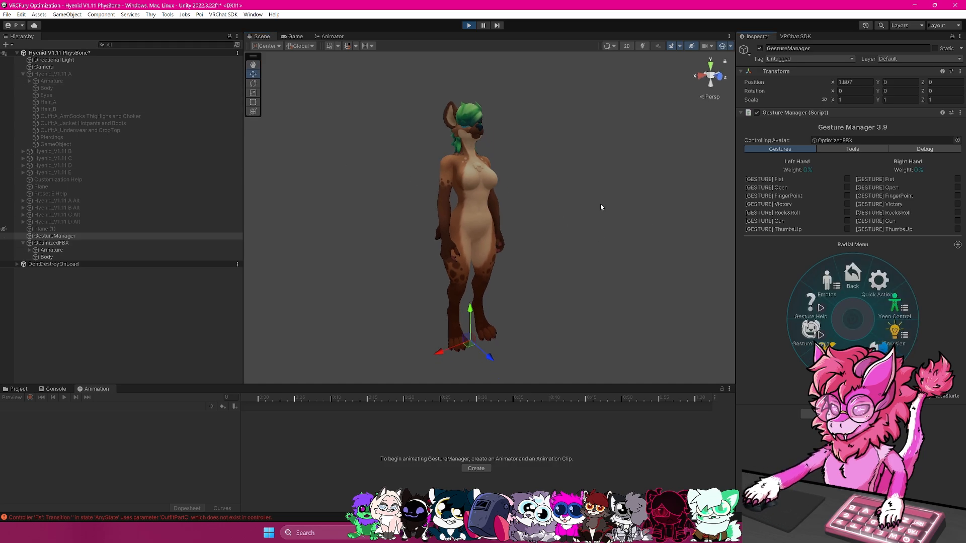
click(898, 338)
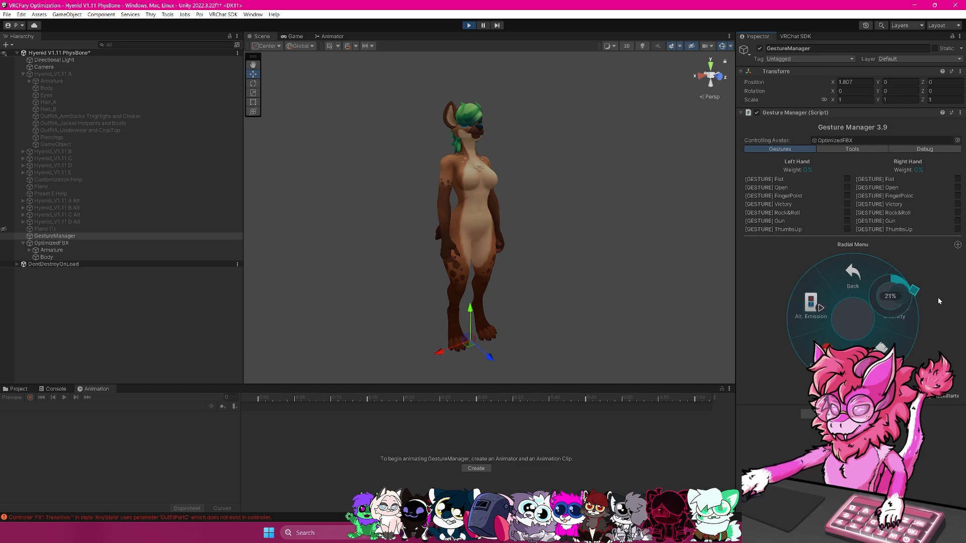
click(894, 305)
click(855, 246)
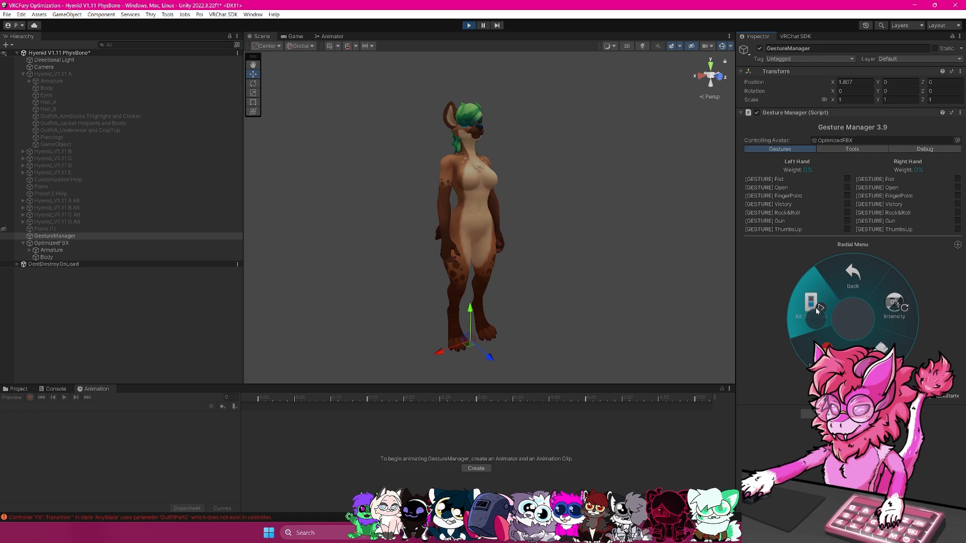
click(470, 26)
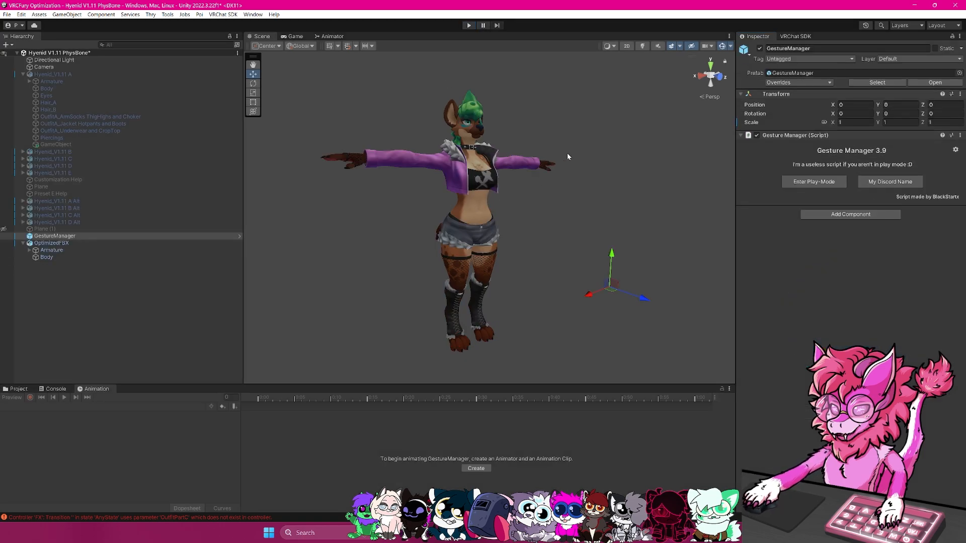
alt+drag(567, 153, 543, 221)
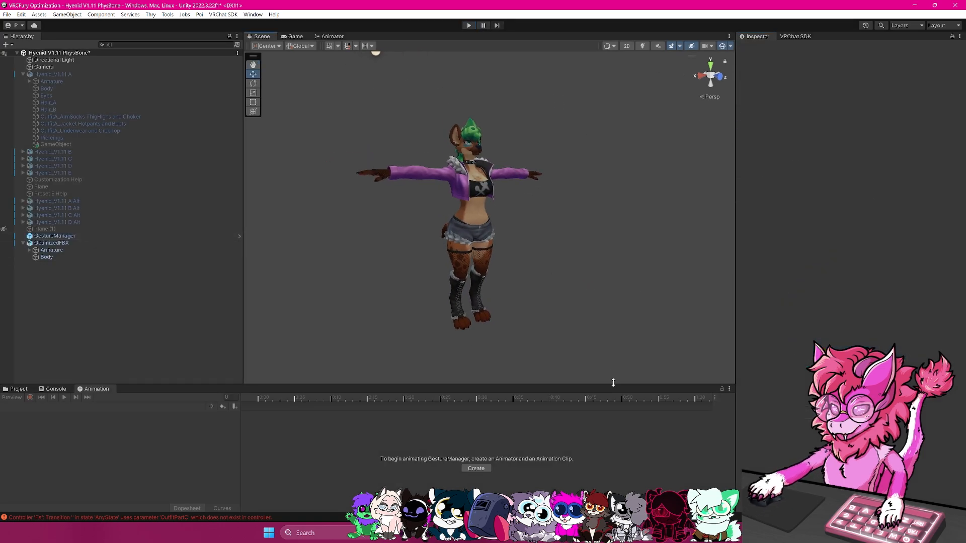
alt+drag(570, 272, 571, 276)
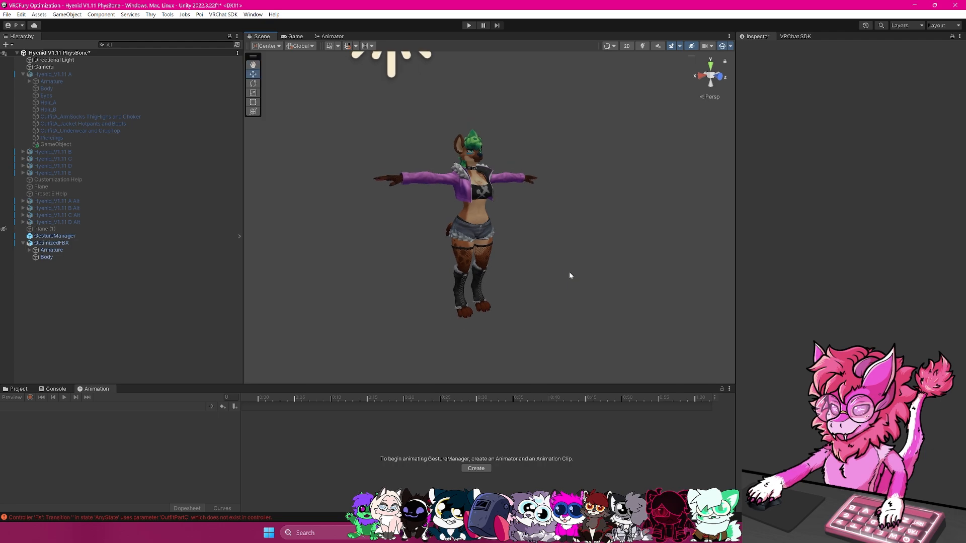
key(w)
right_drag(554, 263, 553, 264)
key(s)
key(e)
key(w)
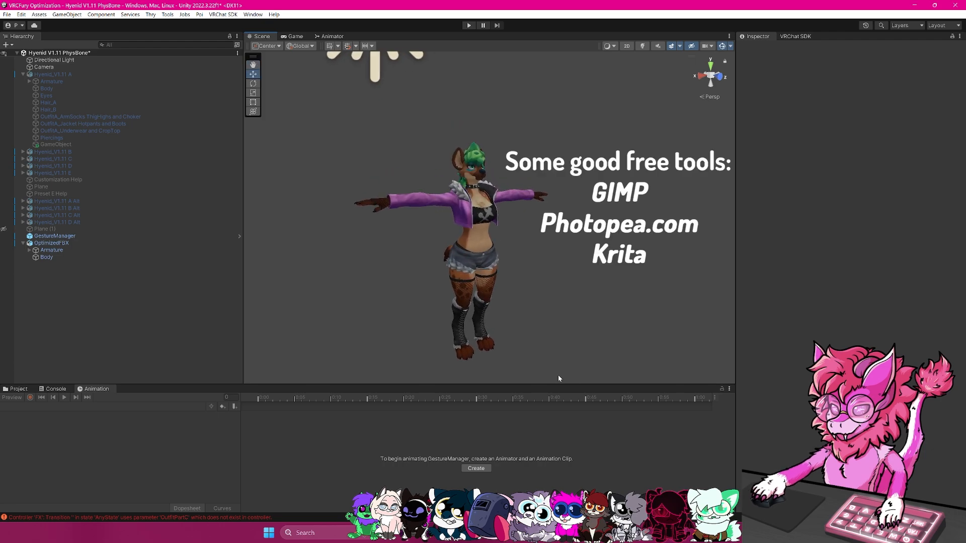
Go to the project's root Assets folder and open the Atlas_00001 texture from it in Photoshop.
click(20, 391)
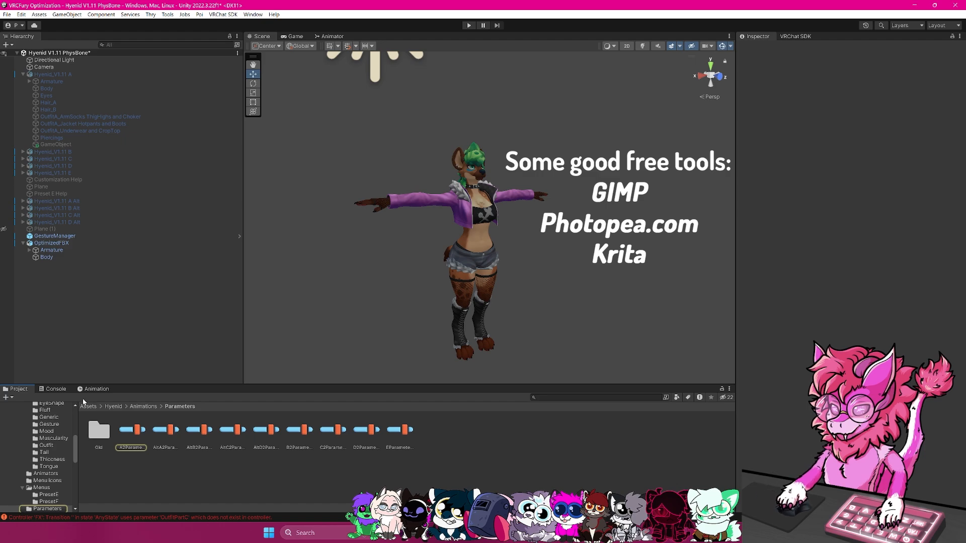
click(86, 405)
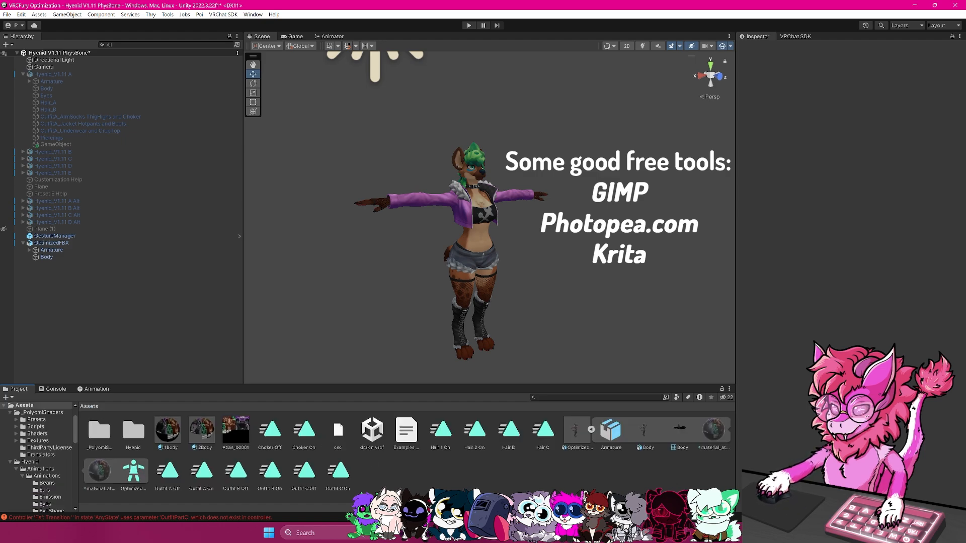
click(511, 532)
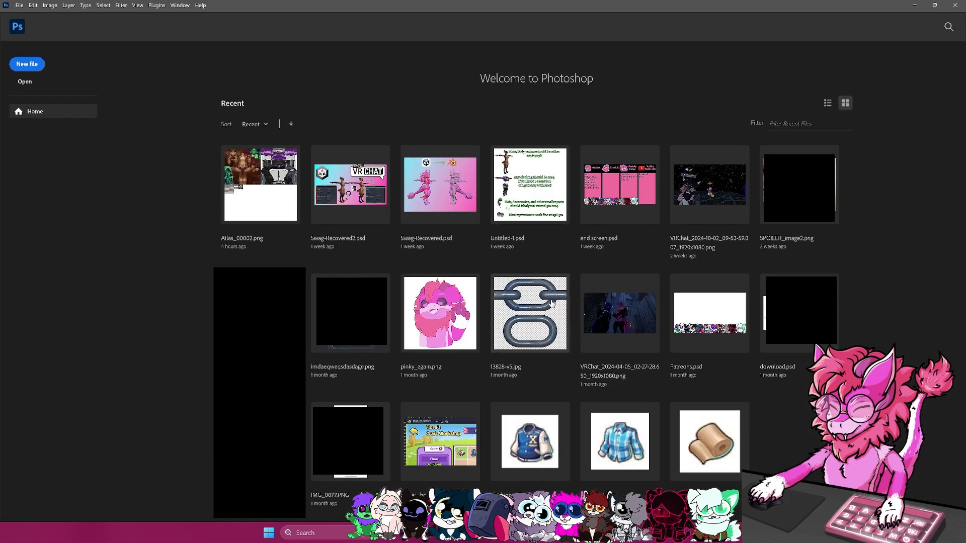
key(alt+Tab)
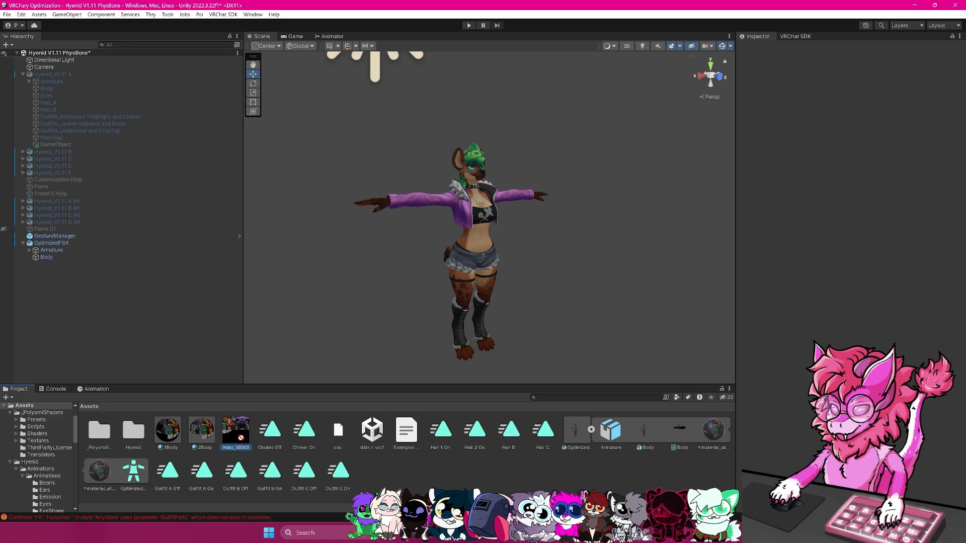
key(alt+Tab)
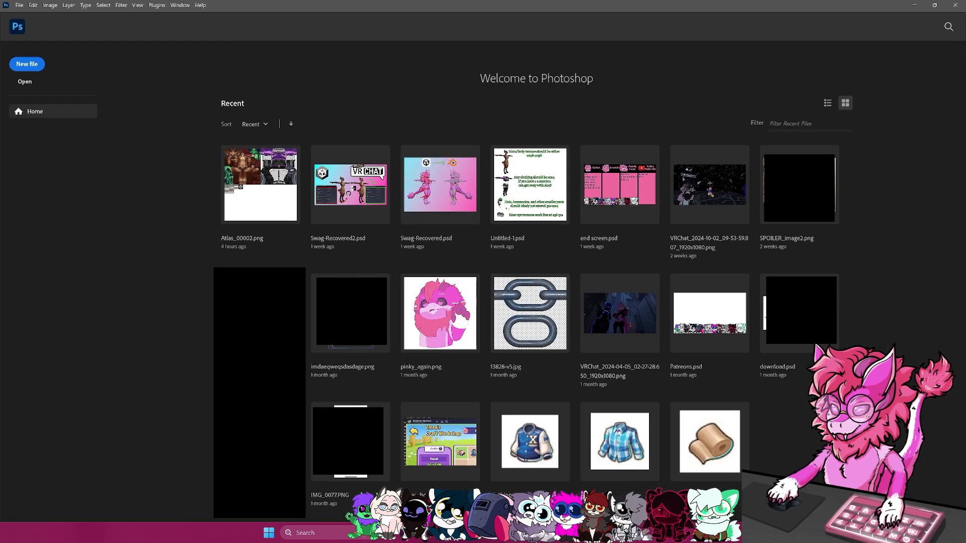
scroll(414, 242, down, 2)
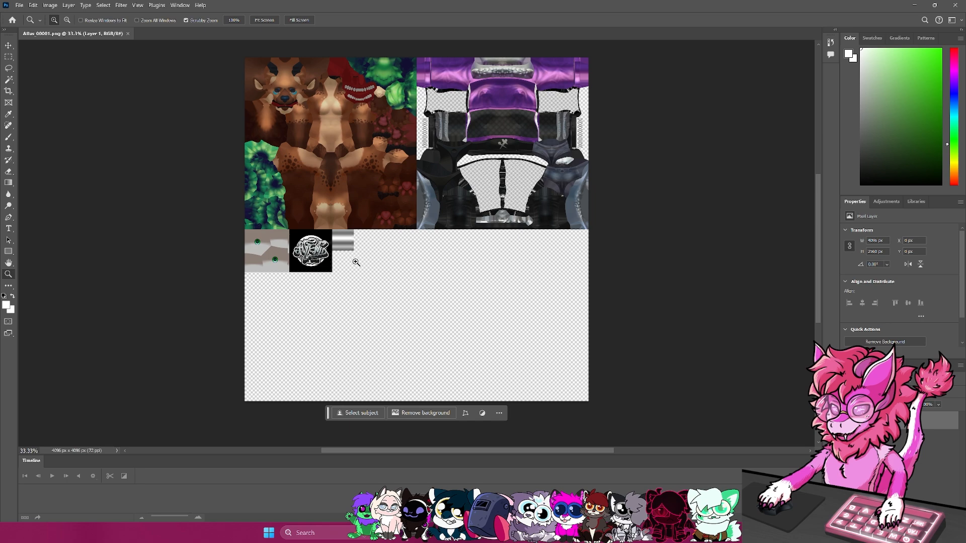
scroll(356, 261, up, 4)
scroll(409, 203, down, 1)
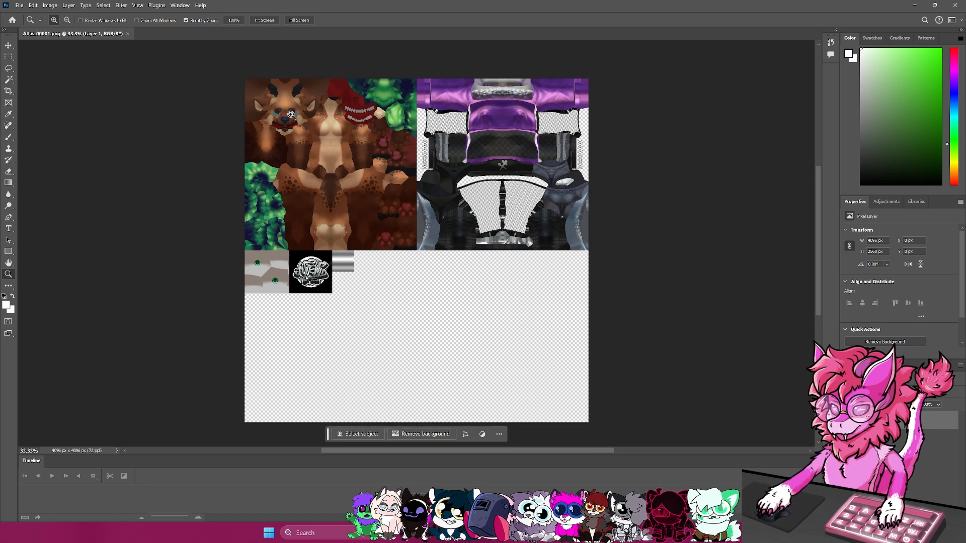
Switch to Unity and search Hyenid's Textures and Materials subfolders for the emission texture, ending in the Body folder.
key(alt+Tab)
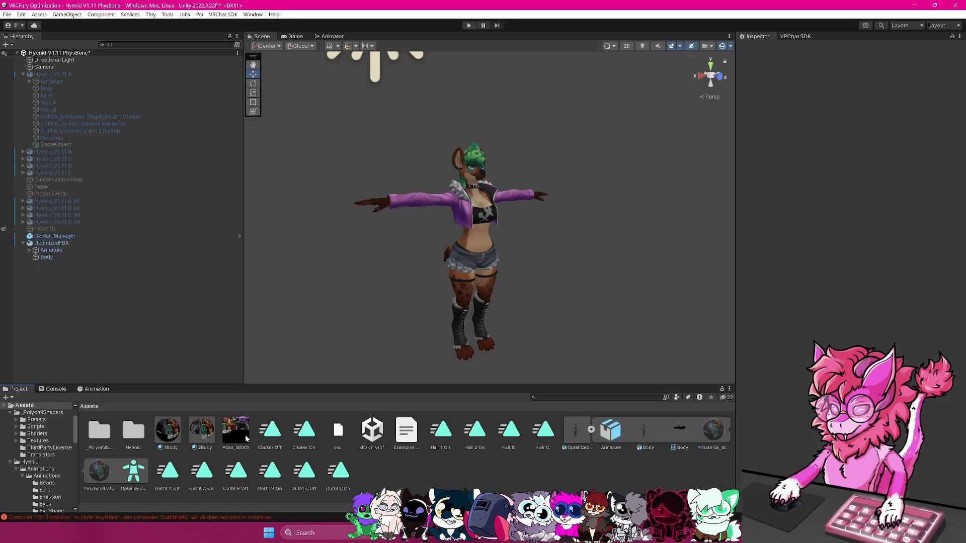
click(100, 243)
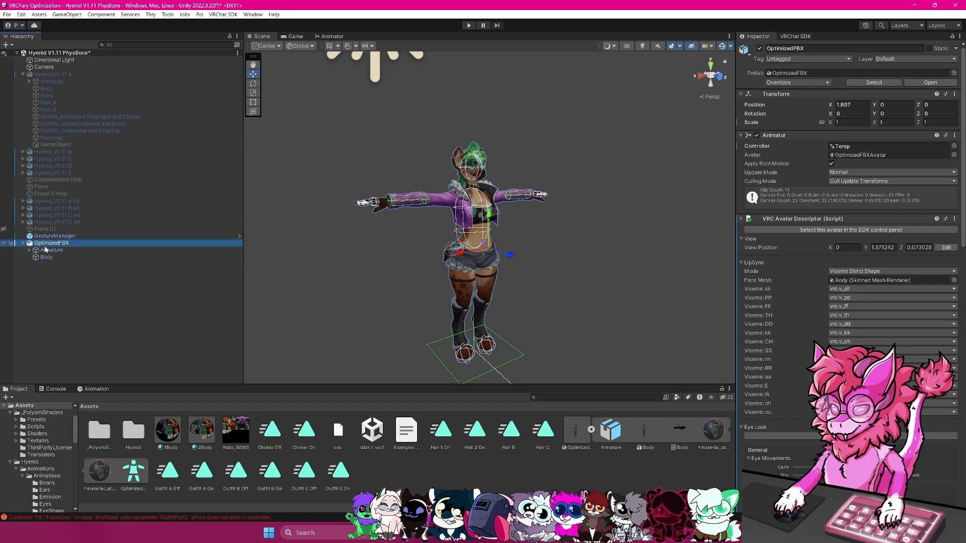
double_click(131, 434)
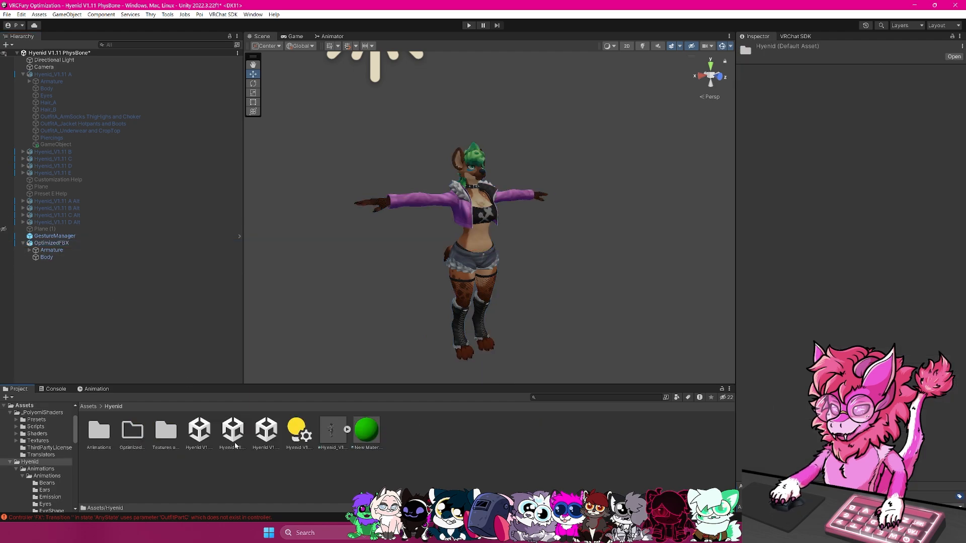
double_click(166, 431)
double_click(233, 433)
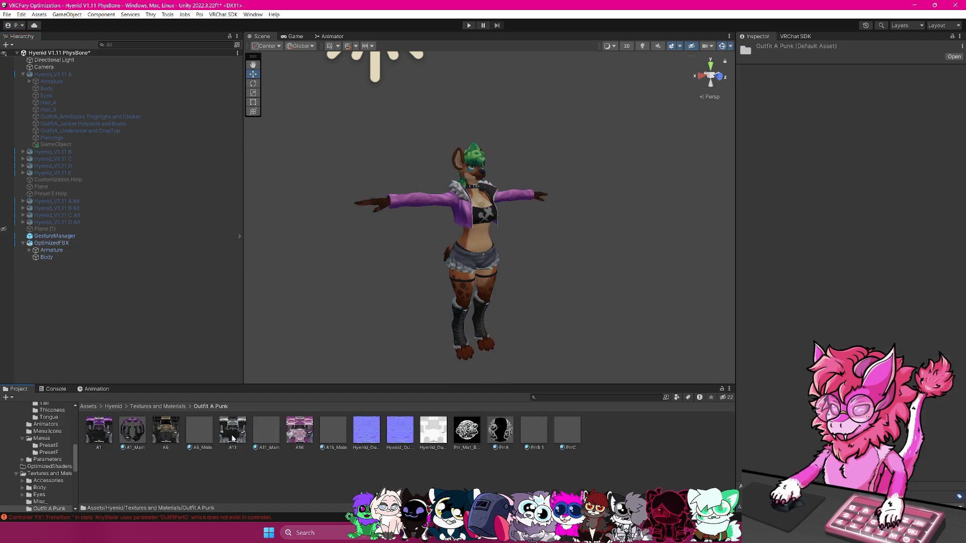
click(176, 407)
double_click(197, 440)
click(164, 407)
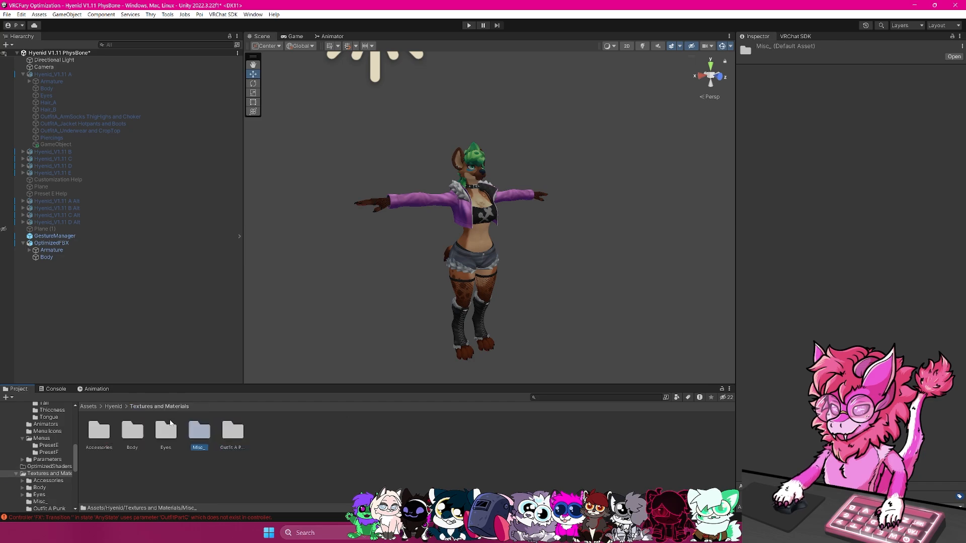
double_click(165, 428)
click(178, 407)
double_click(138, 438)
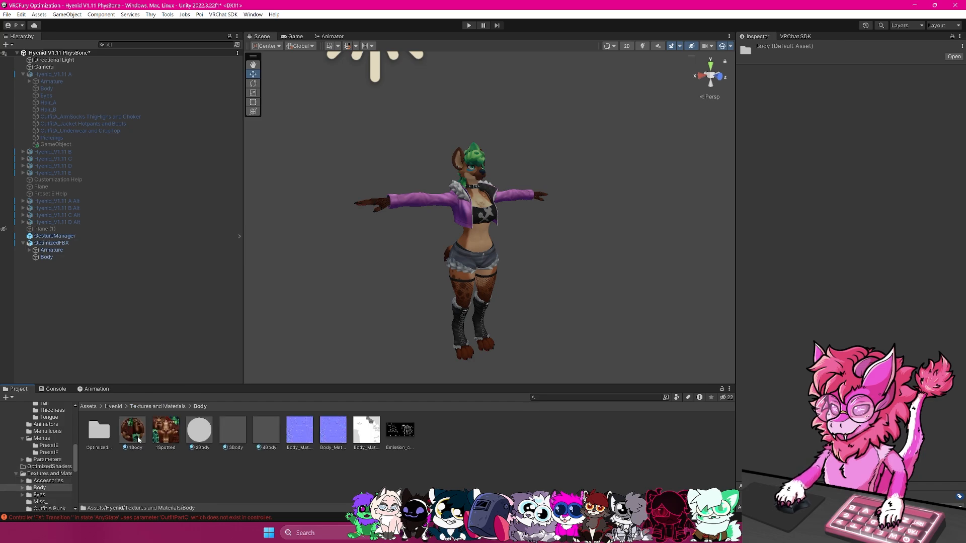
Place the Emission_combined texture into the Atlas_00001 document in Photoshop, aligned with the atlas's upper-left corner.
click(397, 432)
drag(388, 431, 446, 439)
key(alt+Tab)
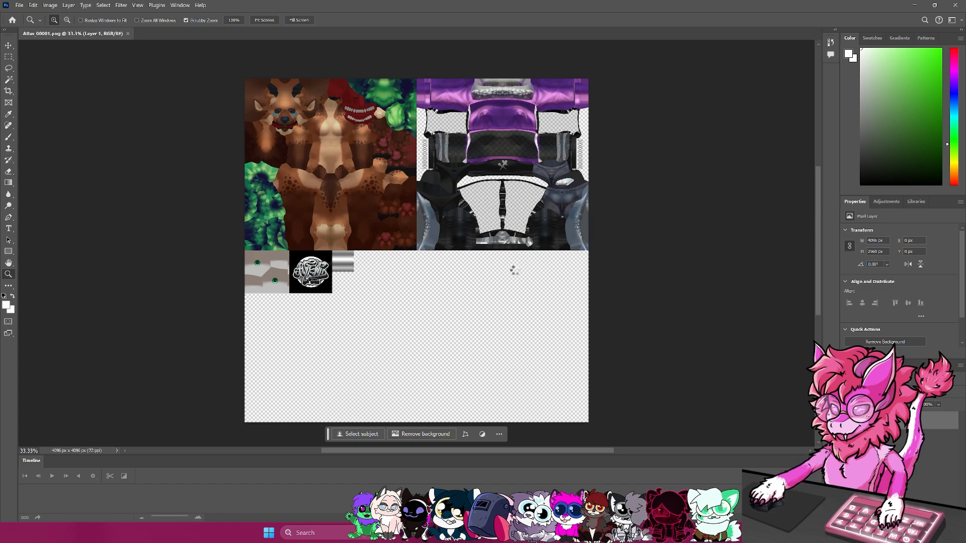
scroll(534, 273, up, 3)
drag(415, 284, 329, 158)
Scale the placed emission map proportionally to about 208% across the atlas width and commit the transform.
drag(409, 191, 572, 285)
key(ctrl+z)
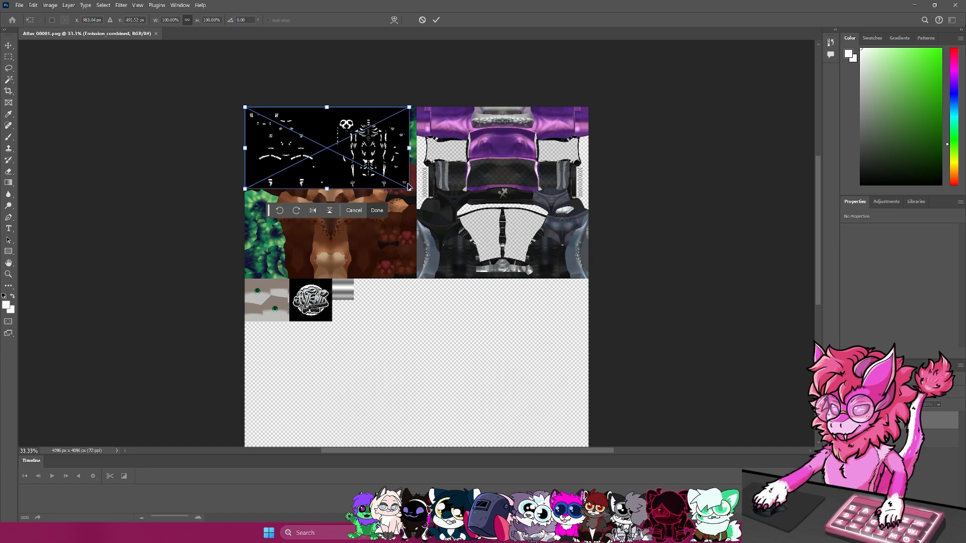
drag(411, 192, 579, 297)
scroll(616, 291, up, 2)
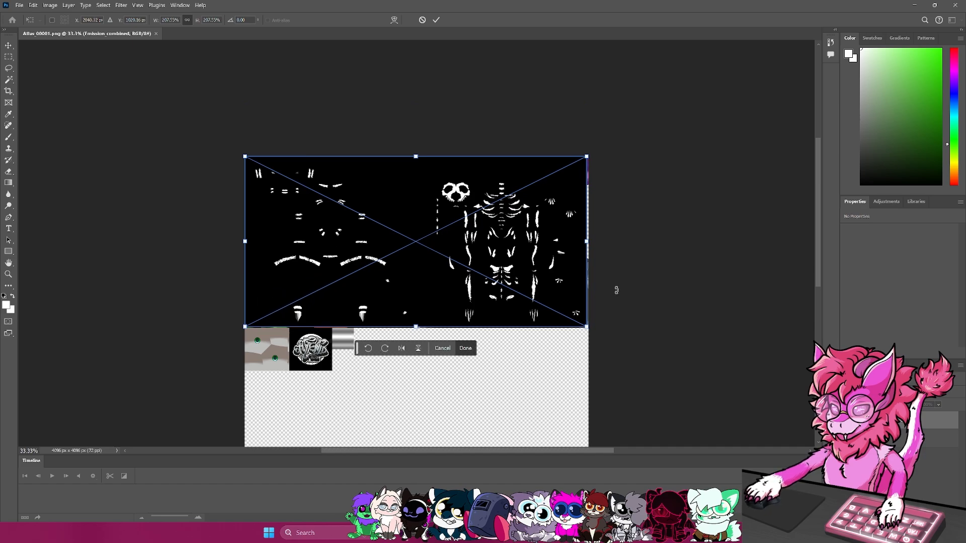
scroll(616, 291, down, 1)
click(10, 276)
Stretch the emission map's lower-right corner to meet the atlas texture's edges and commit the transform.
click(605, 319)
click(600, 318)
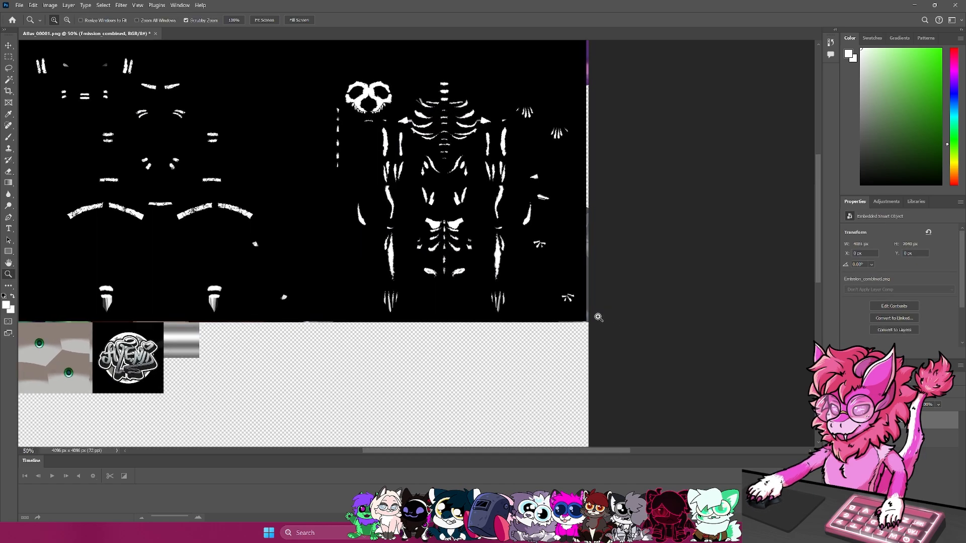
click(596, 313)
click(592, 297)
key(v)
right_click(485, 211)
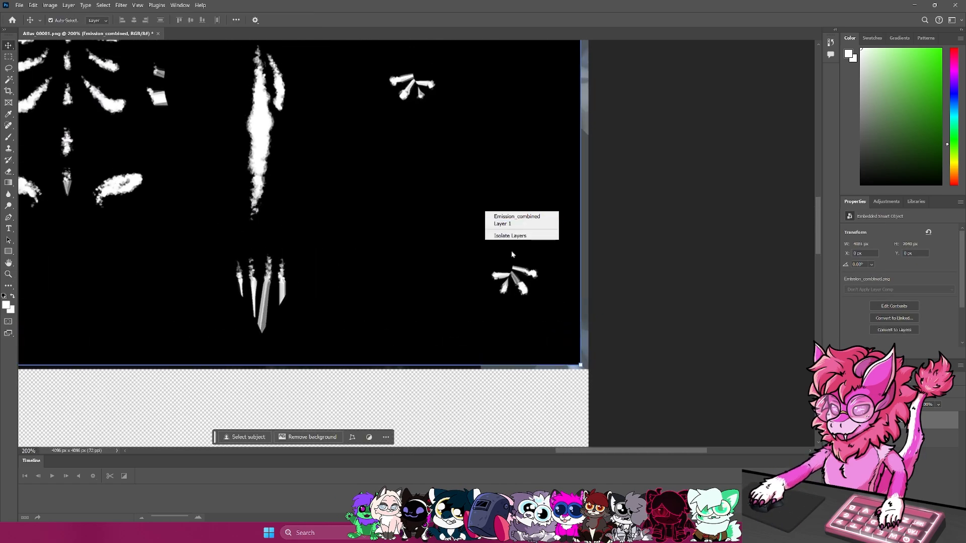
click(579, 366)
drag(580, 366, 588, 370)
click(10, 276)
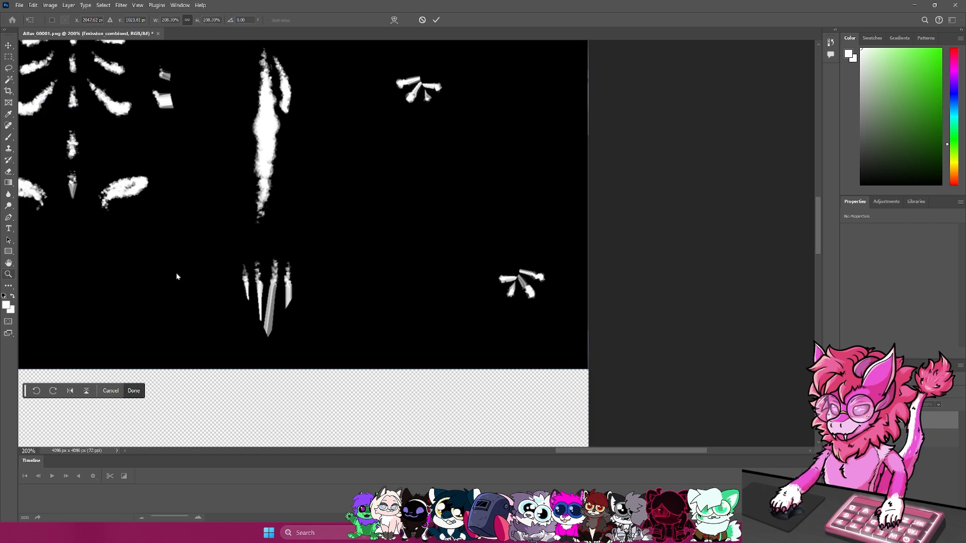
right_click(258, 269)
click(284, 274)
scroll(410, 224, up, 5)
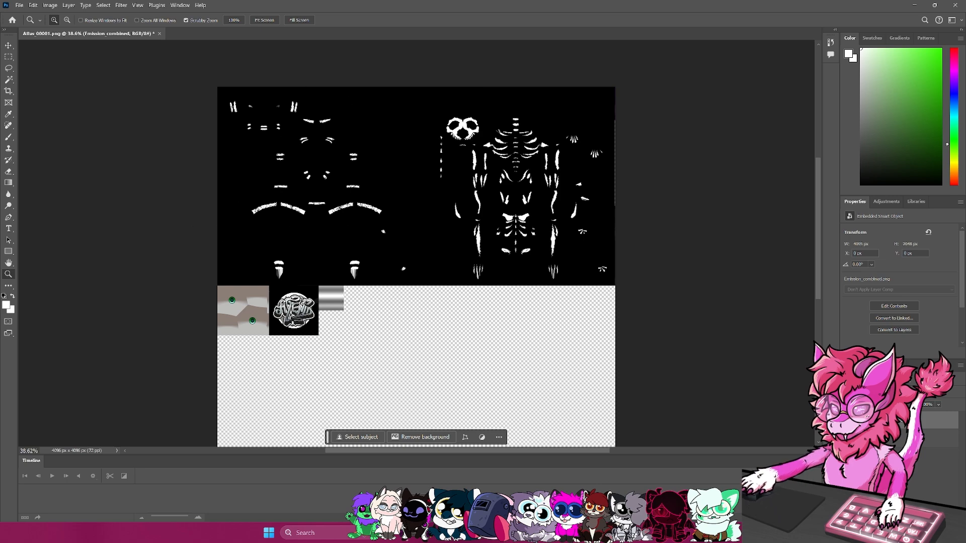
Hide the original atlas layer and copy the left half of the emission map onto a new layer.
click(847, 438)
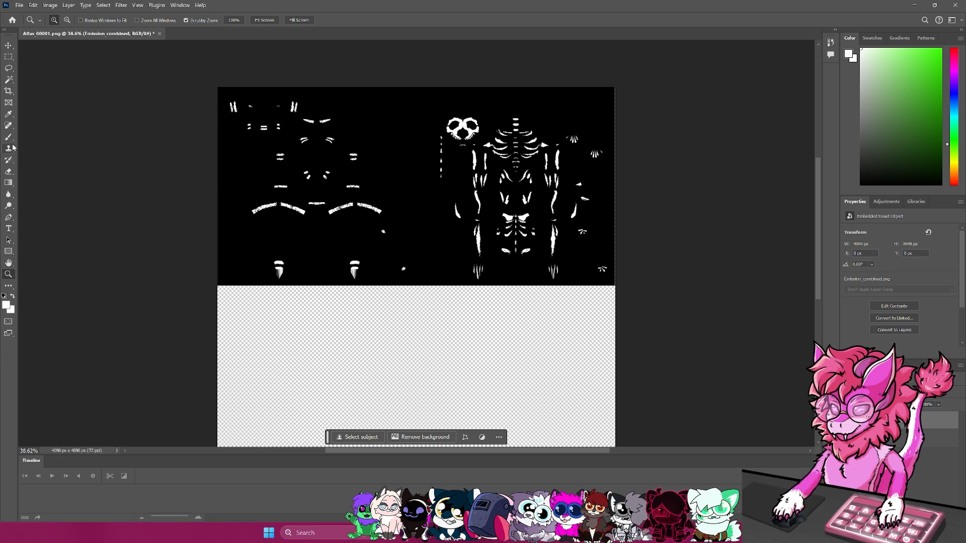
click(8, 91)
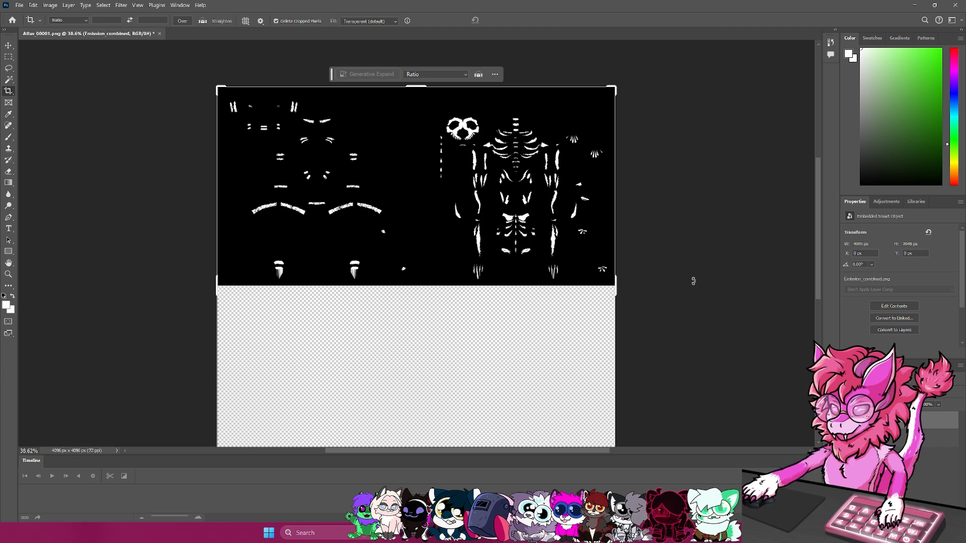
click(6, 103)
click(8, 57)
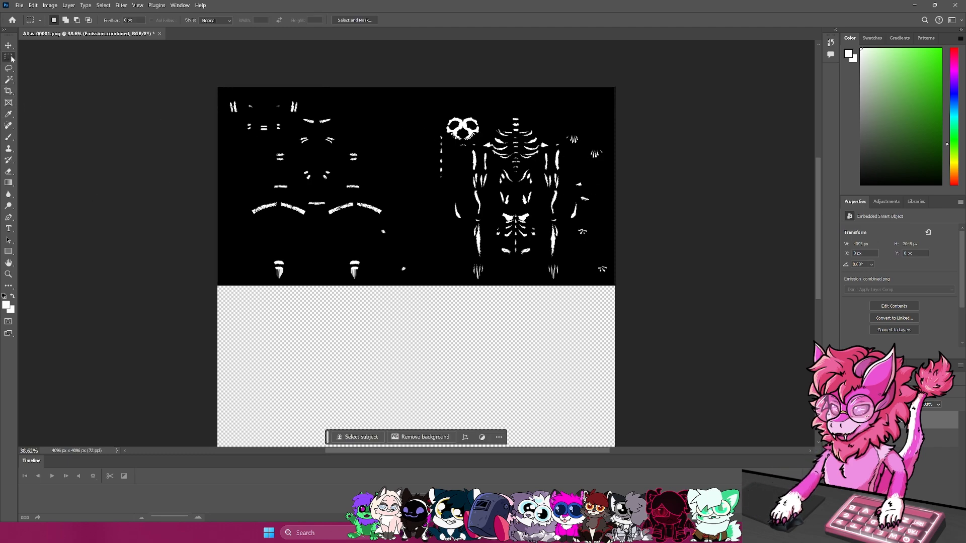
drag(198, 80, 431, 285)
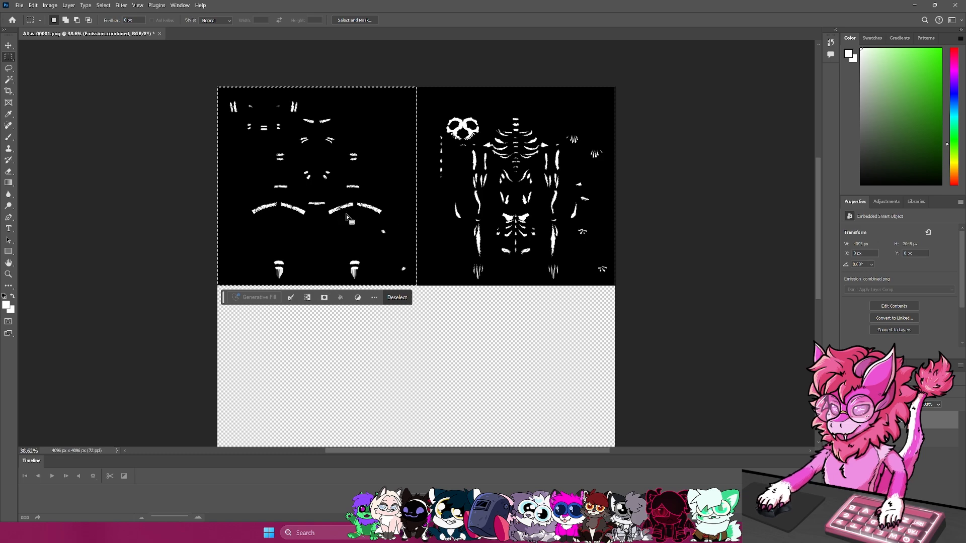
key(ctrl+c)
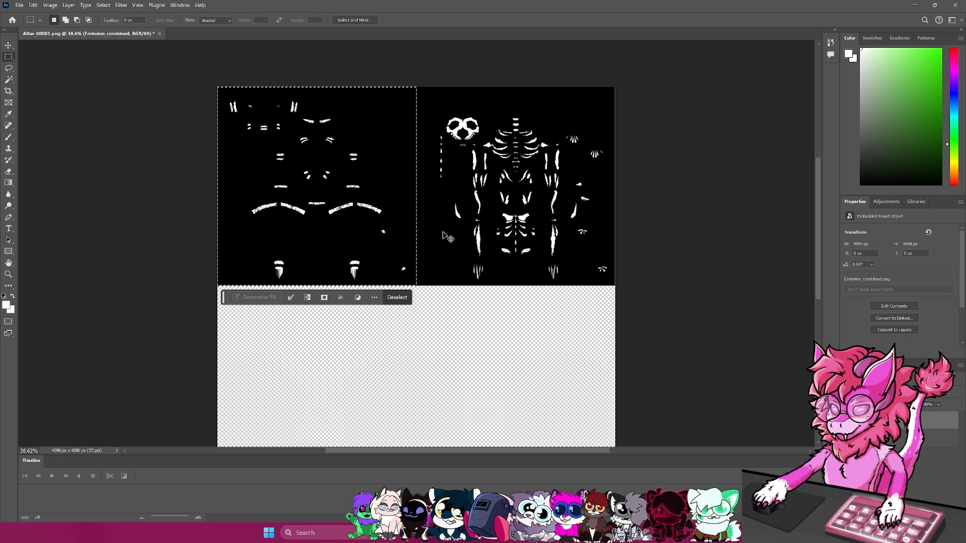
key(ctrl+v)
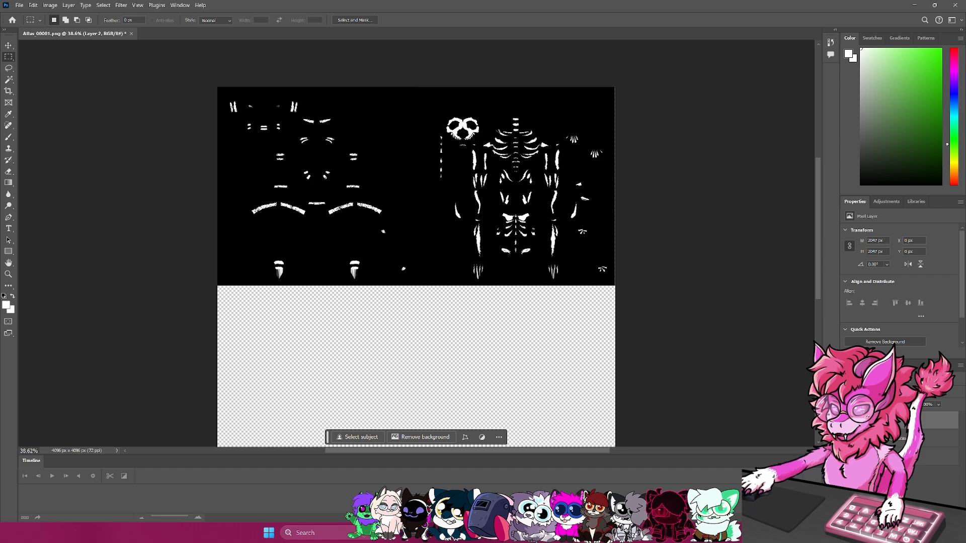
click(846, 438)
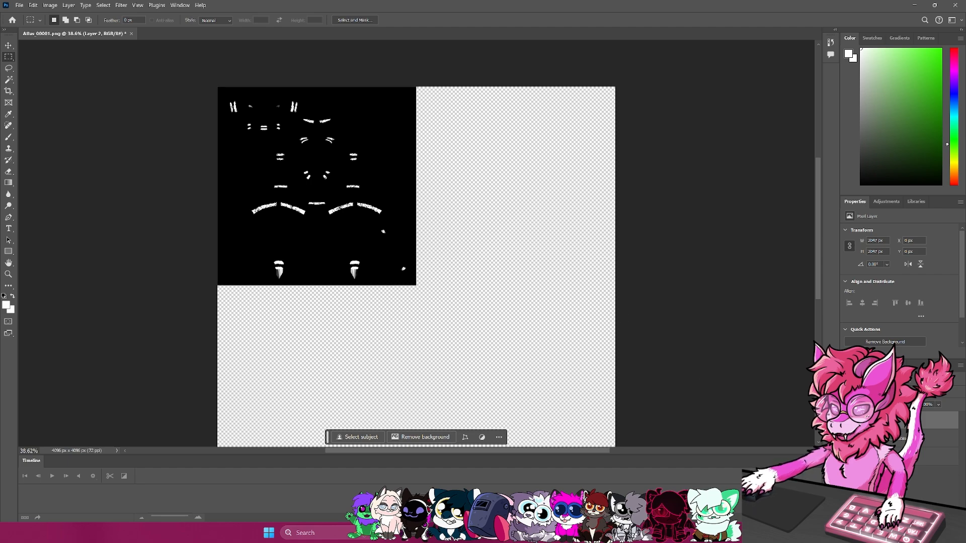
click(846, 438)
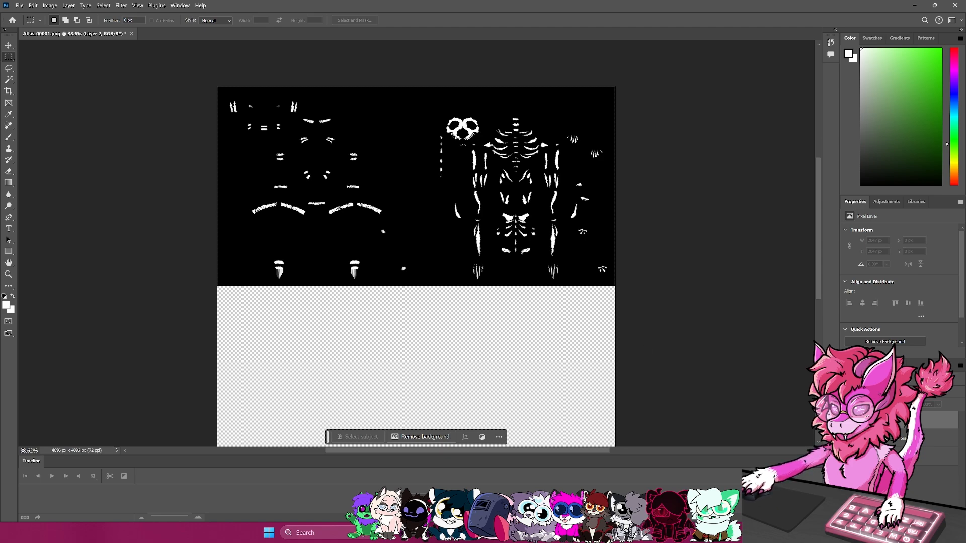
Copy the right half of Emission_combined onto its own layer, then hide that copy and the full emission map.
drag(629, 320, 574, 377)
drag(651, 51, 416, 317)
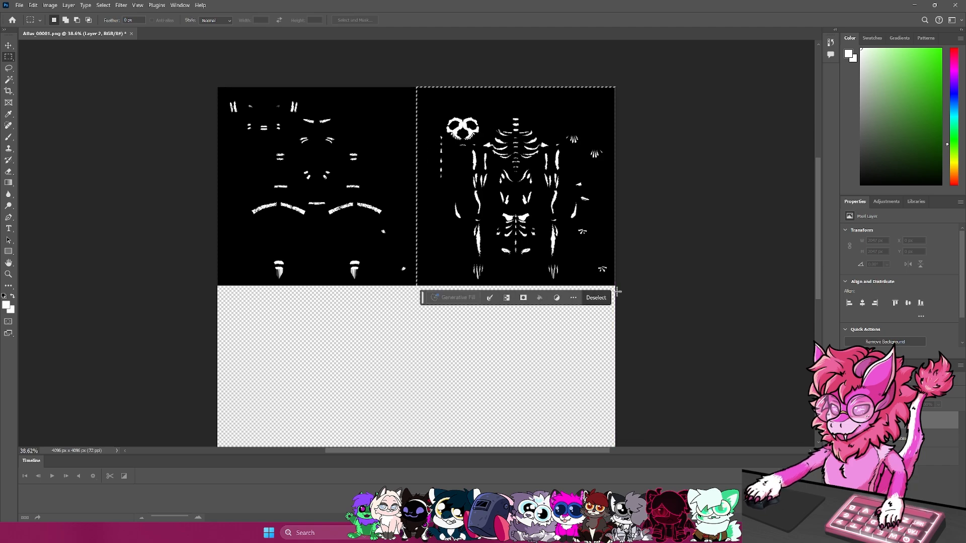
key(ctrl+c)
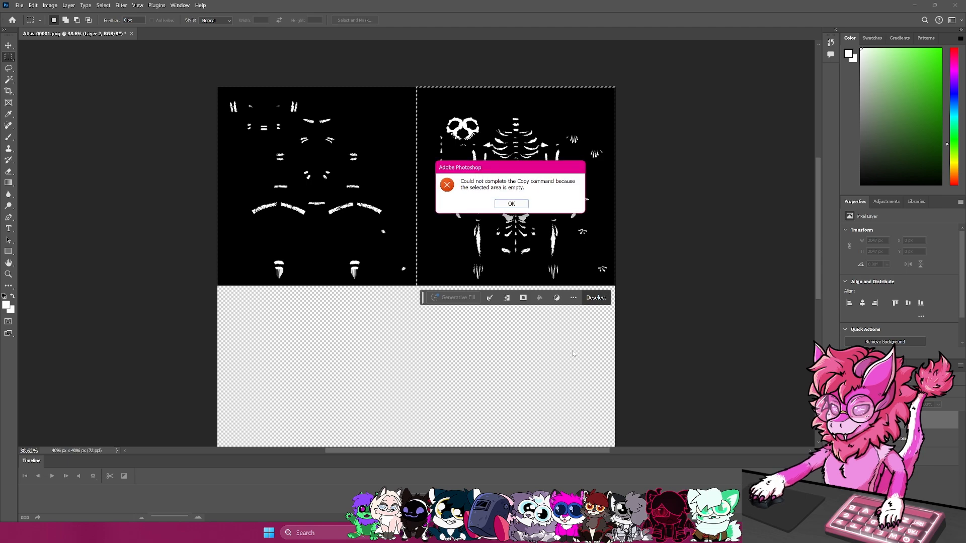
click(511, 203)
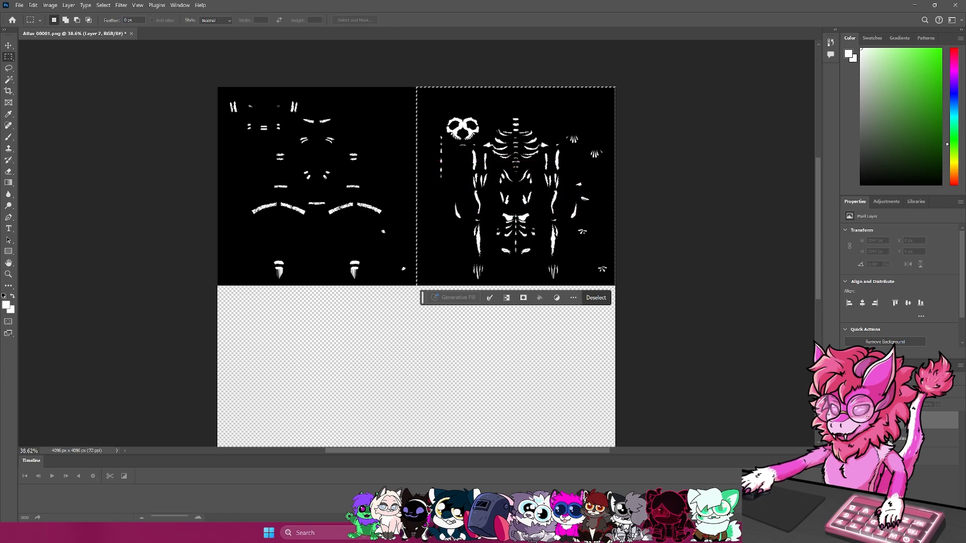
click(890, 439)
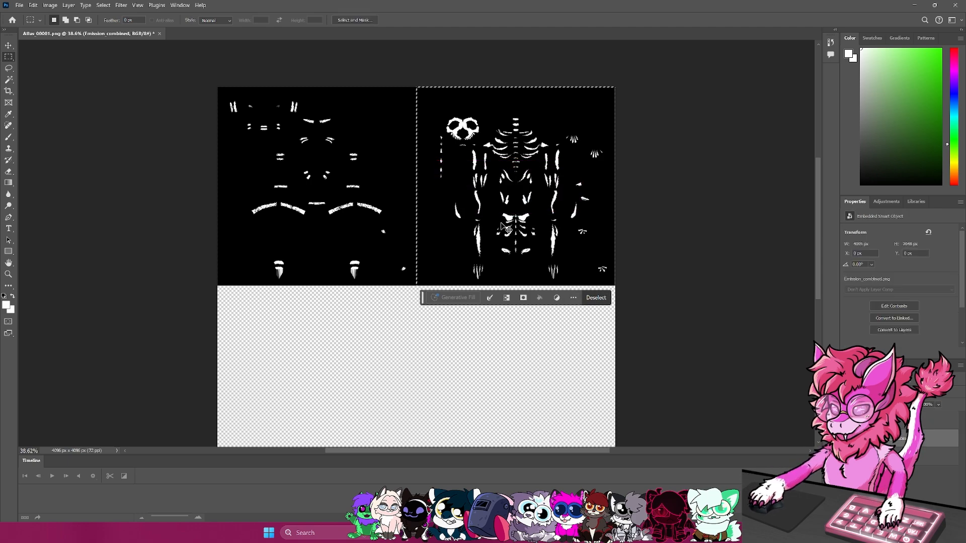
key(ctrl+c)
key(ctrl+v)
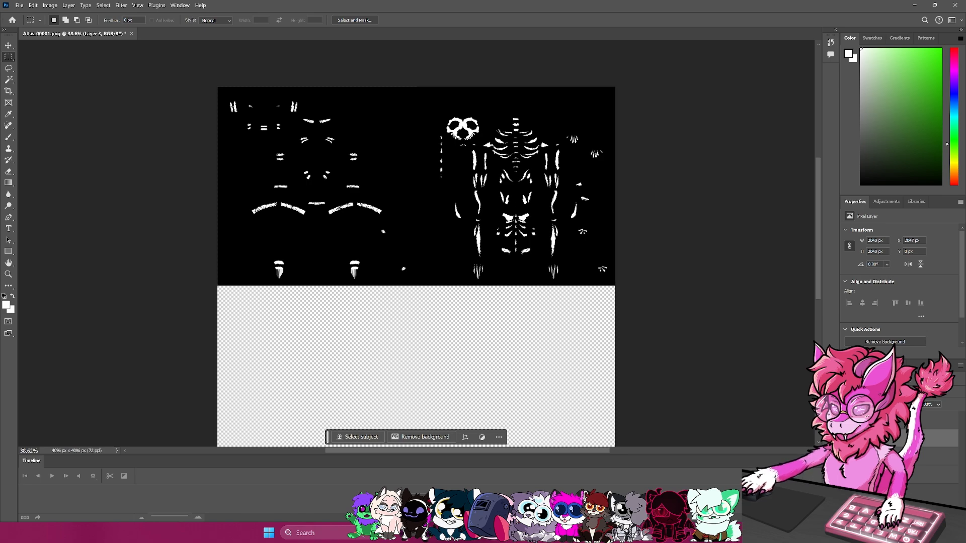
click(846, 457)
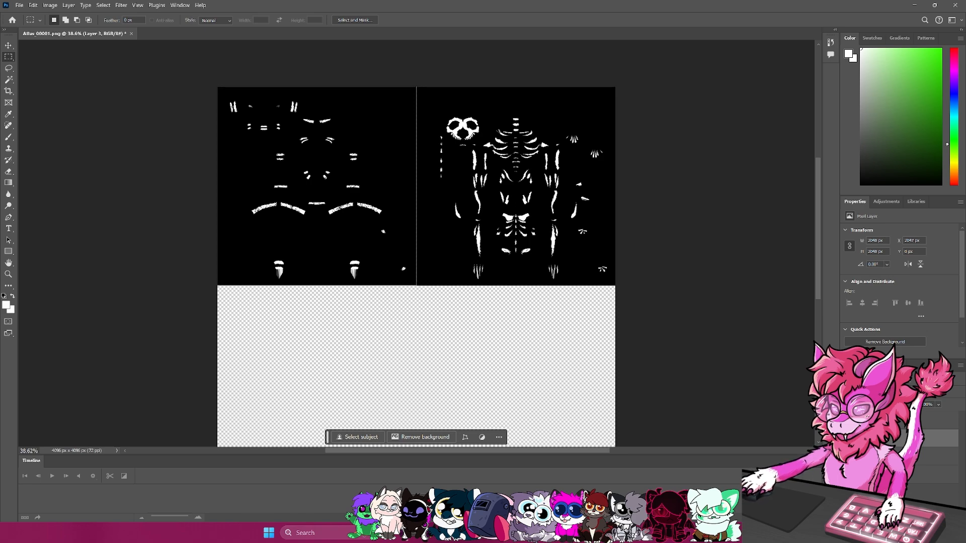
click(846, 439)
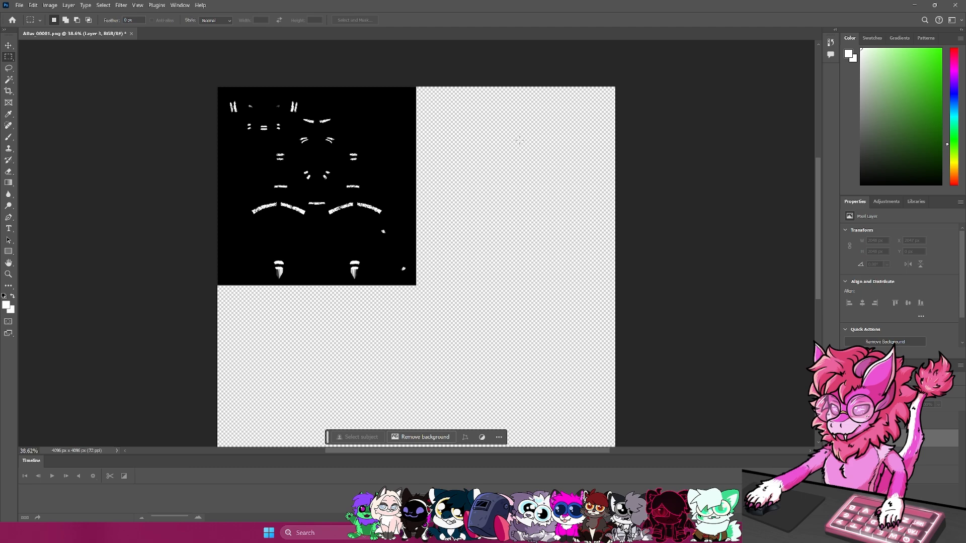
Add a new layer behind the copied halves and fill it with black using the Paint Bucket.
scroll(518, 141, down, 3)
scroll(519, 141, up, 4)
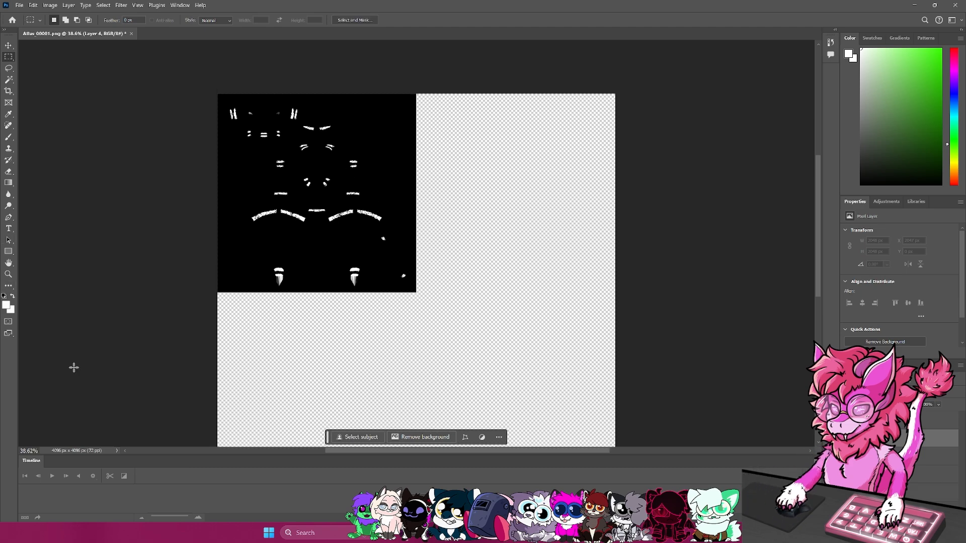
click(10, 172)
click(9, 182)
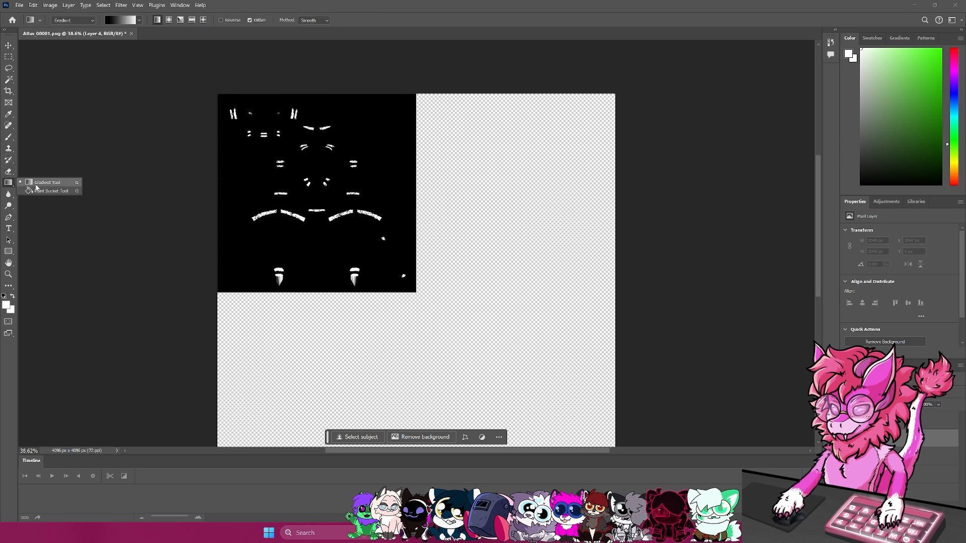
right_click(8, 184)
click(37, 191)
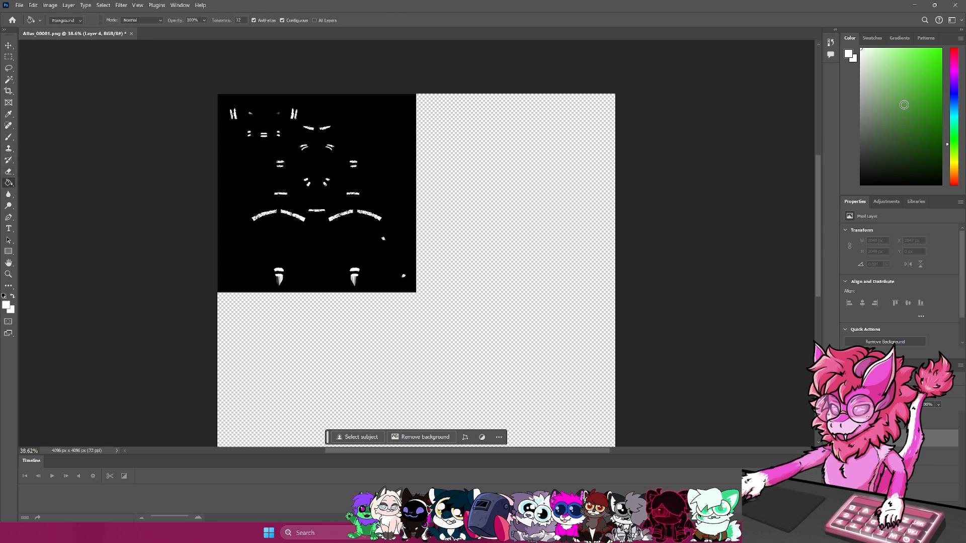
key(d)
click(480, 251)
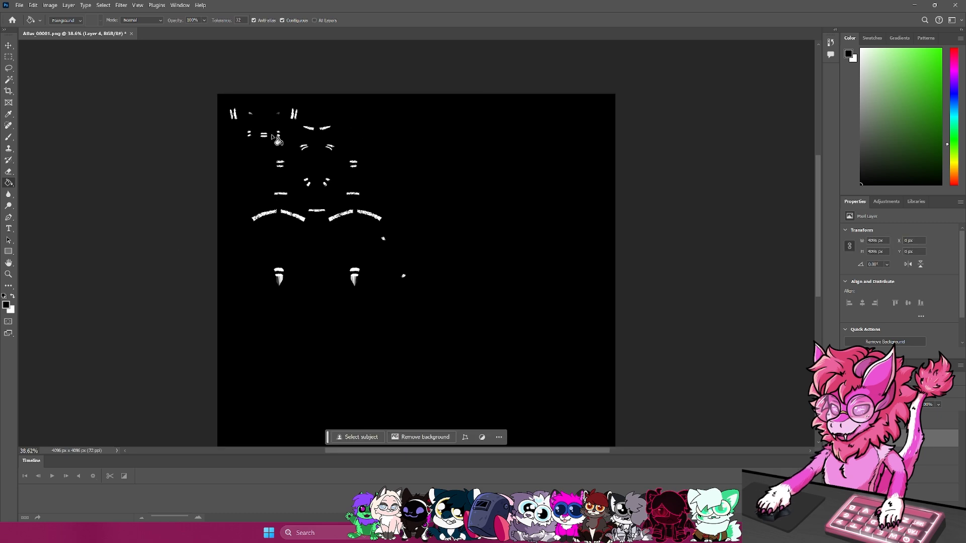
Start a PNG export of the left-half emission map on black and name the file Transparancy 1.
click(888, 421)
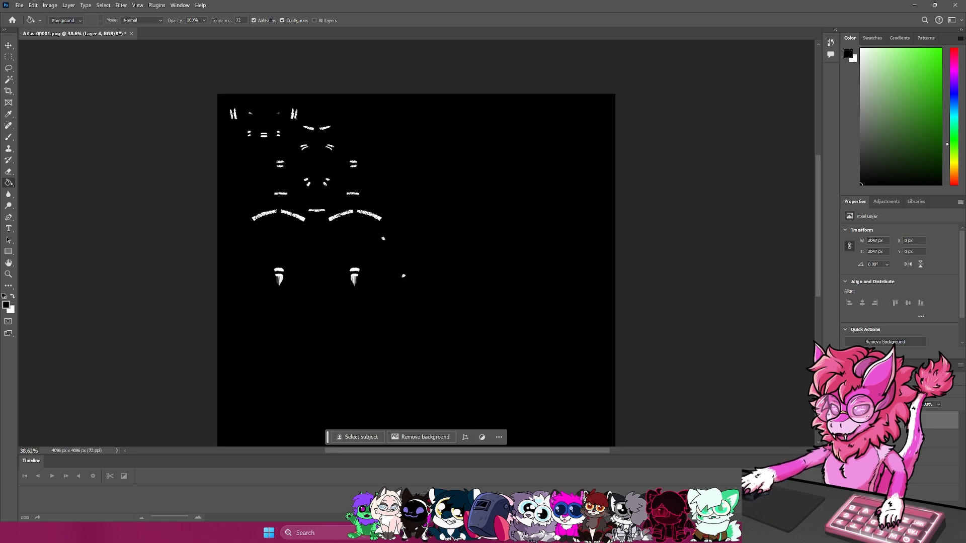
click(16, 5)
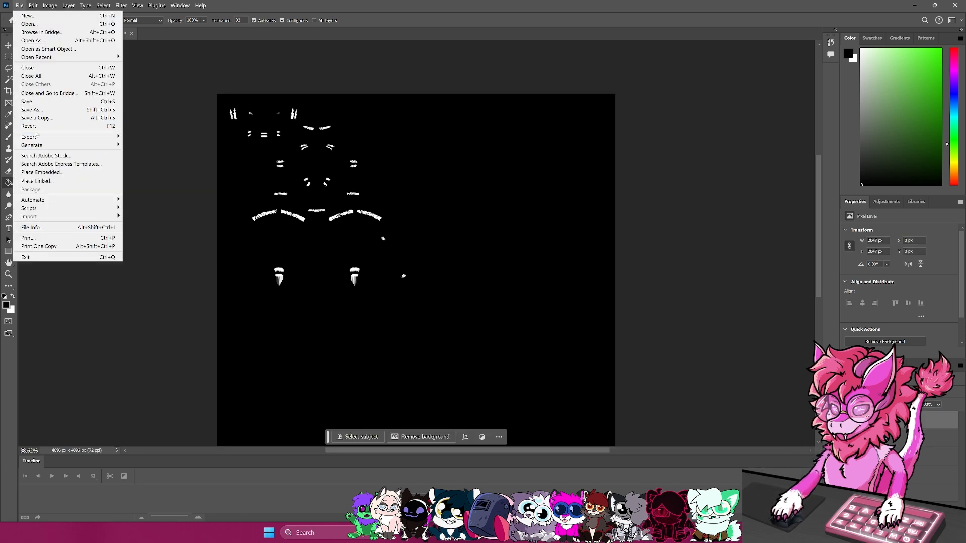
mouse_move(75, 137)
click(182, 141)
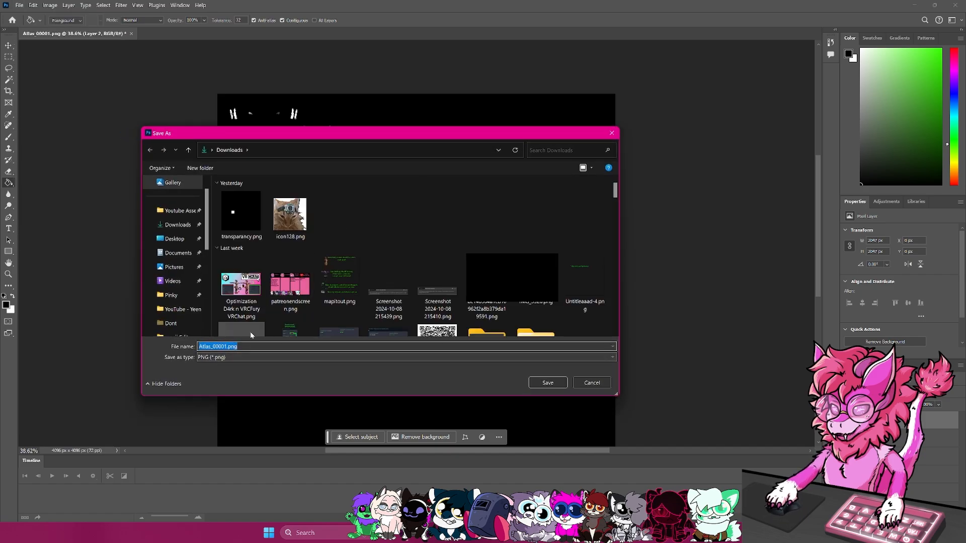
text(Tran)
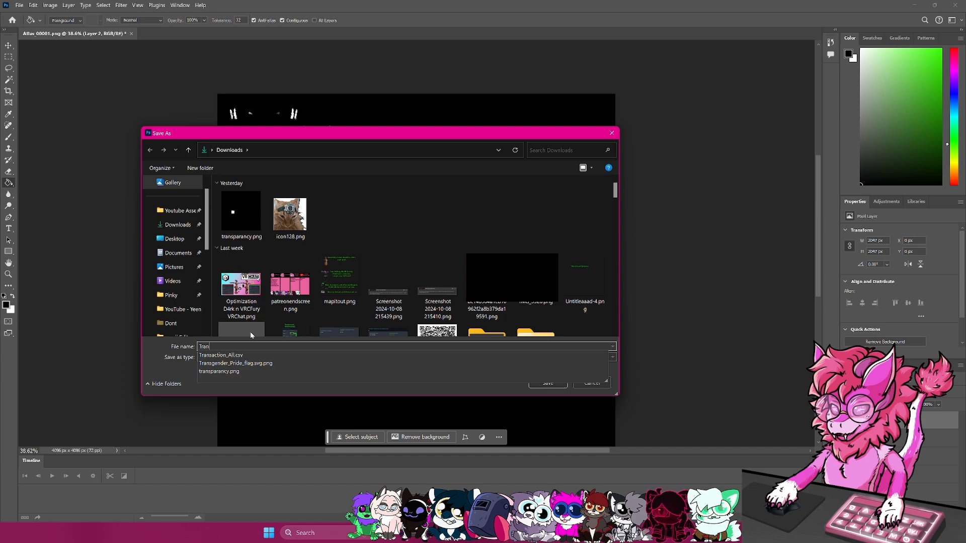
text(spara)
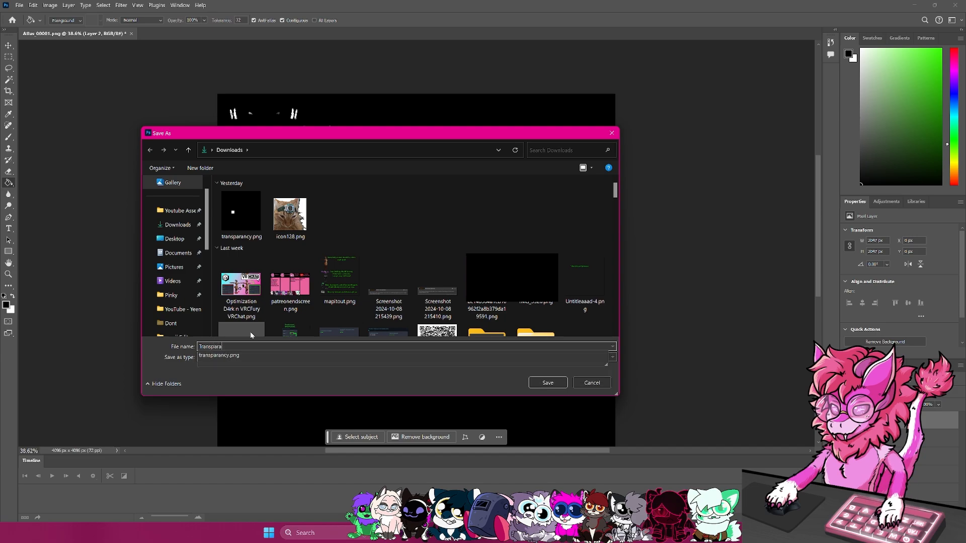
text(ncy 1)
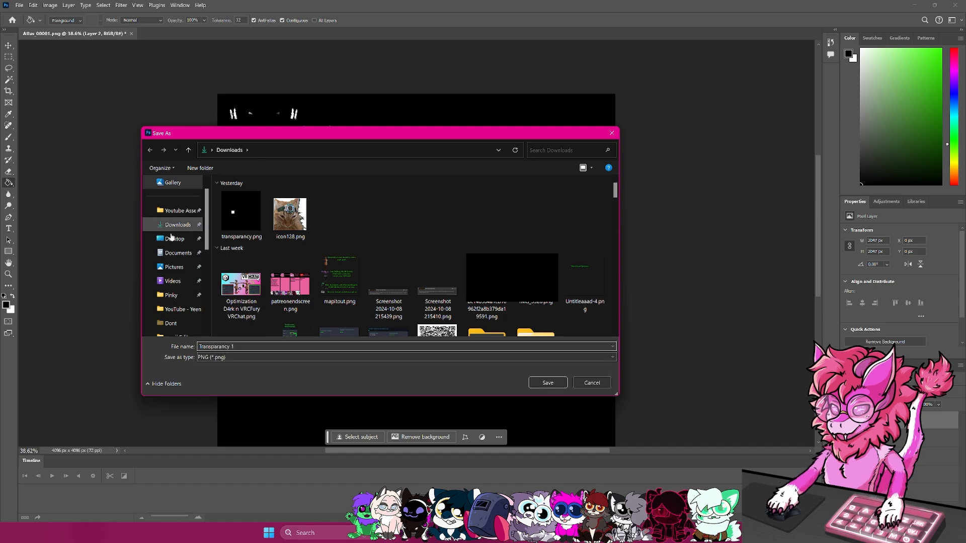
Save the exported PNG in the !Hyenid Optimization folder inside Documents.
scroll(177, 240, down, 2)
scroll(178, 240, up, 2)
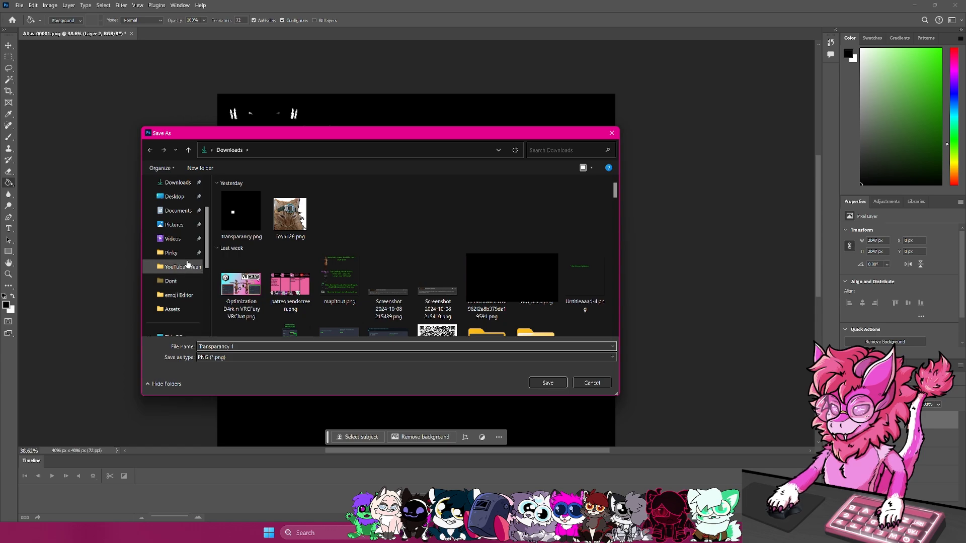
click(173, 253)
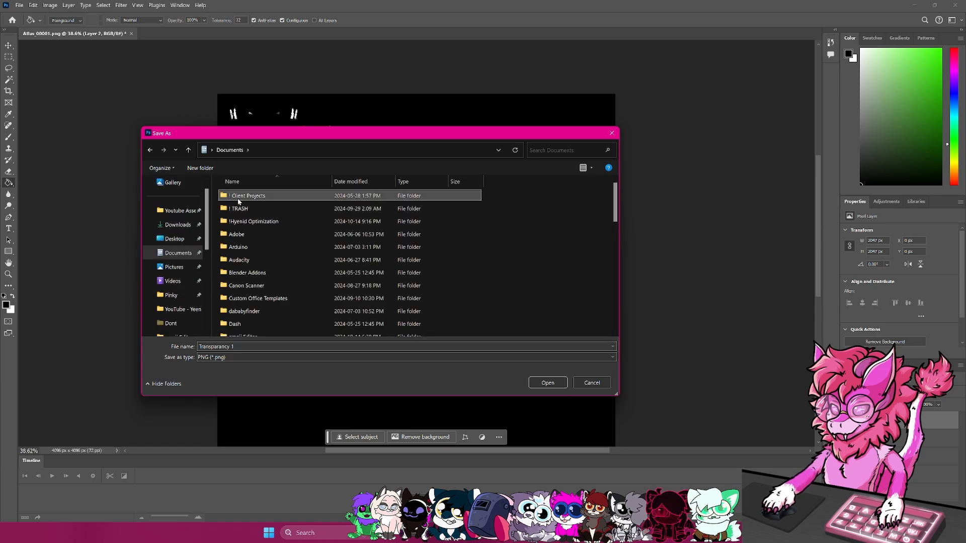
double_click(246, 196)
click(227, 150)
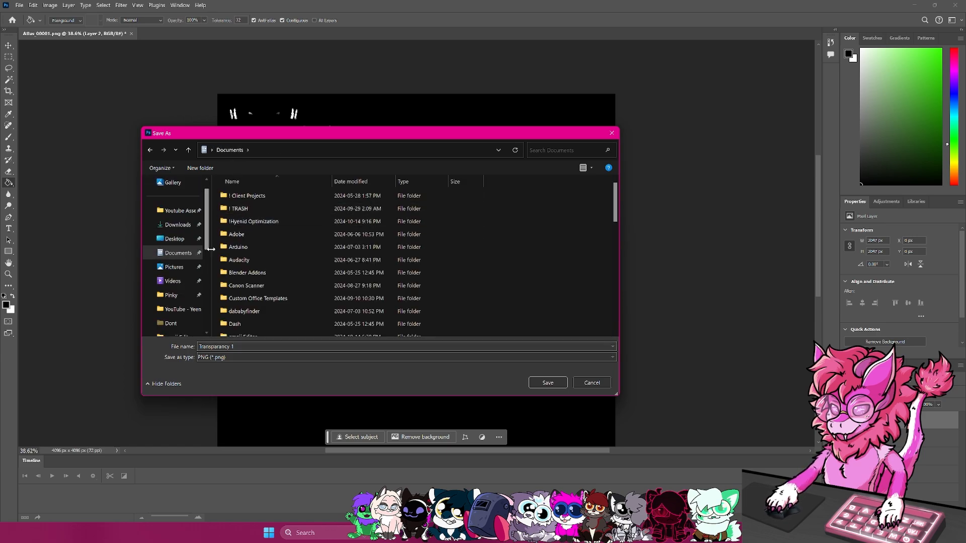
double_click(254, 222)
click(547, 383)
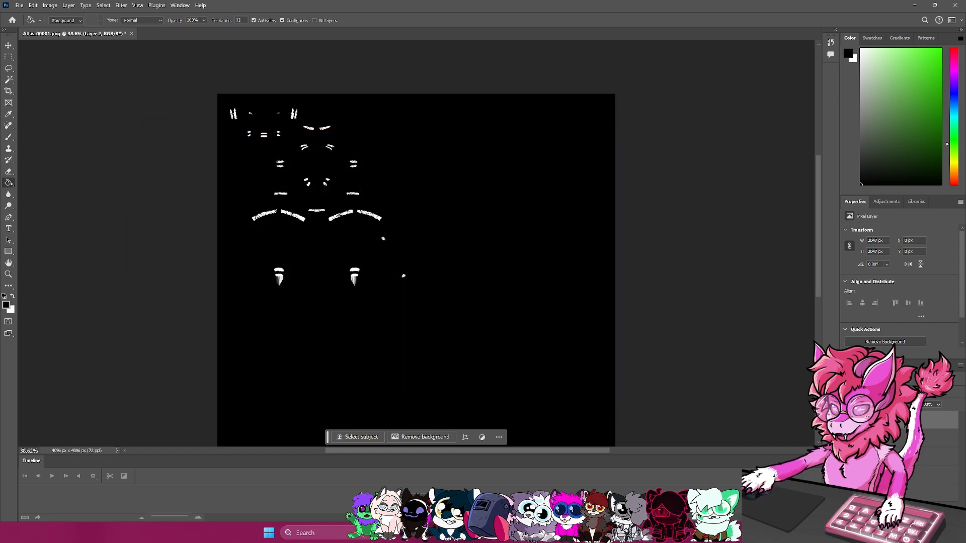
Hide the left-half emission layer and show the right-half skeleton layer over the black background.
drag(881, 447, 880, 439)
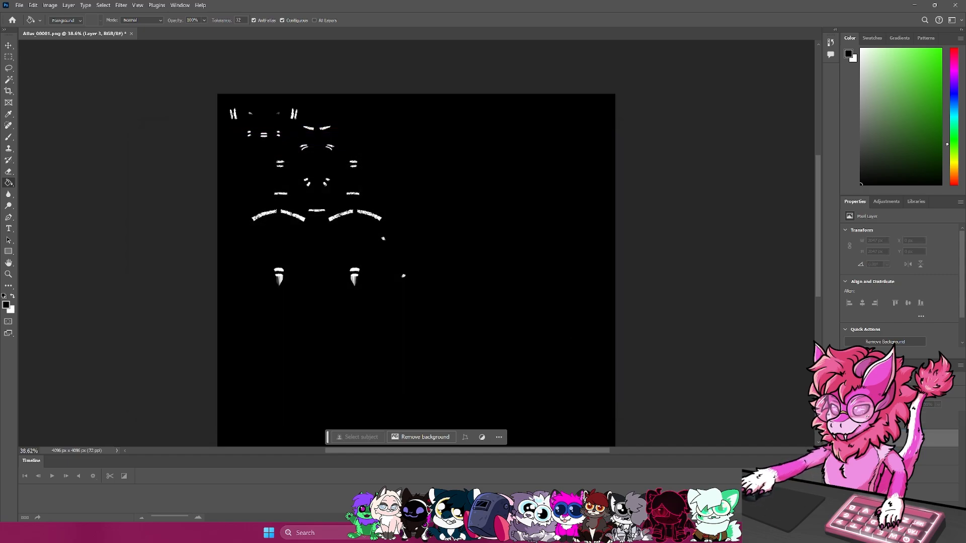
click(848, 439)
click(849, 439)
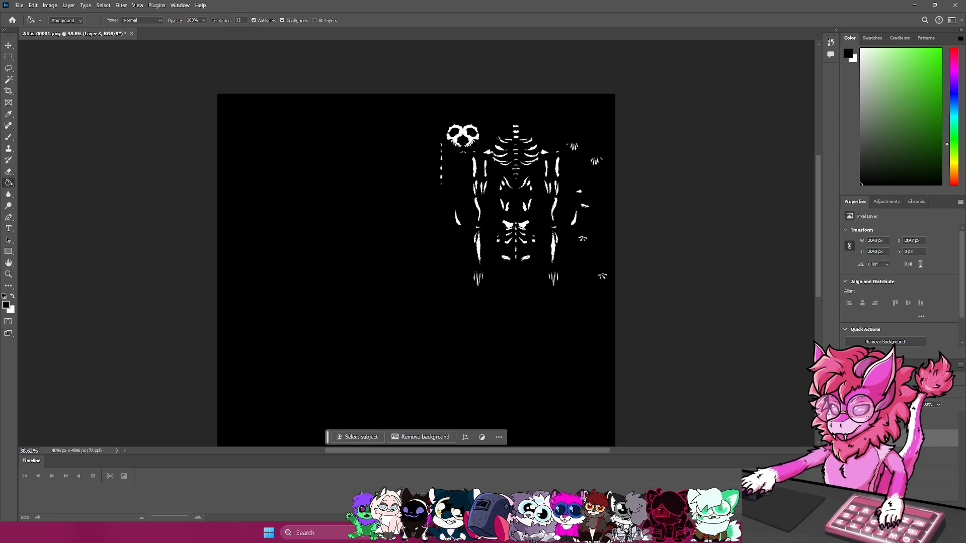
Move the skeleton layer to the atlas's upper-left quarter and quick-export it as a second PNG in the !Hyenid Optimization folder.
key(v)
drag(520, 214, 324, 214)
click(19, 5)
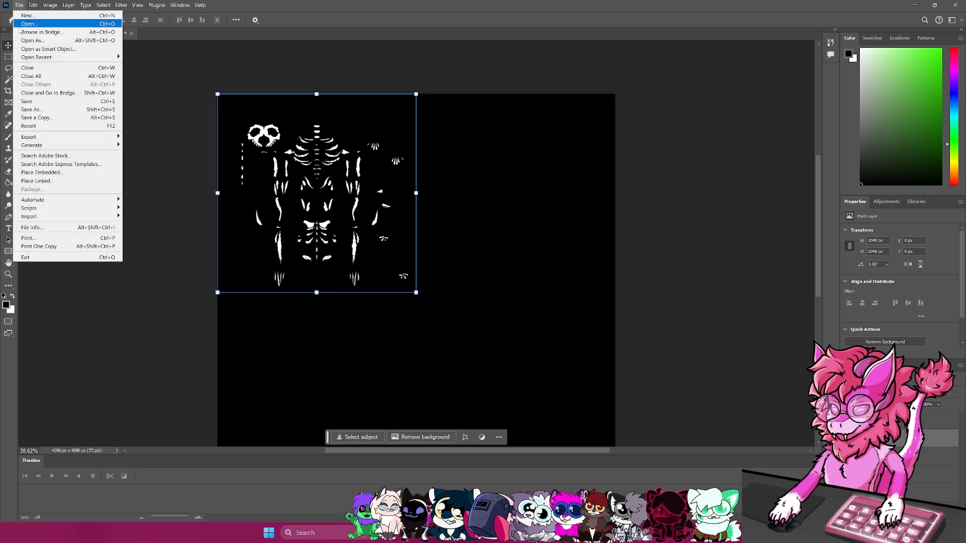
mouse_move(44, 137)
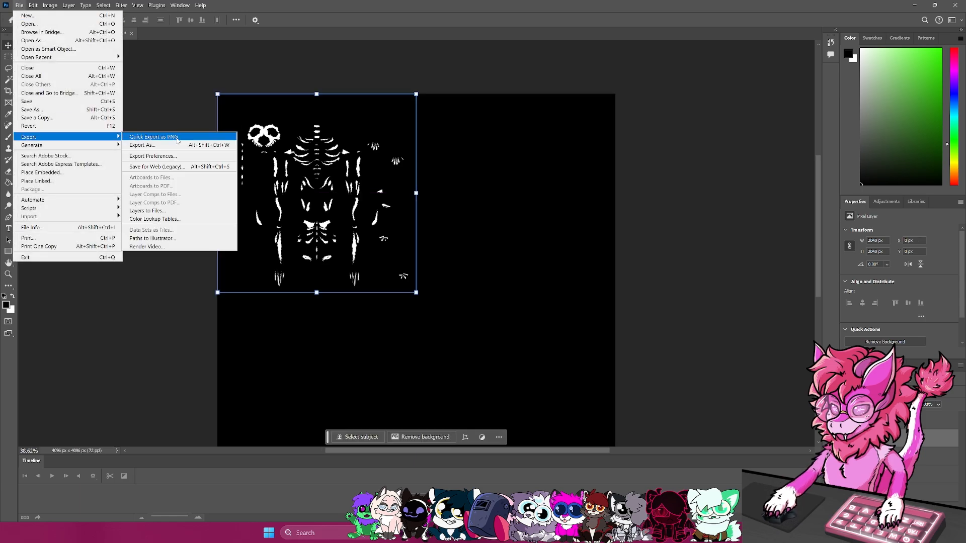
click(151, 136)
click(282, 213)
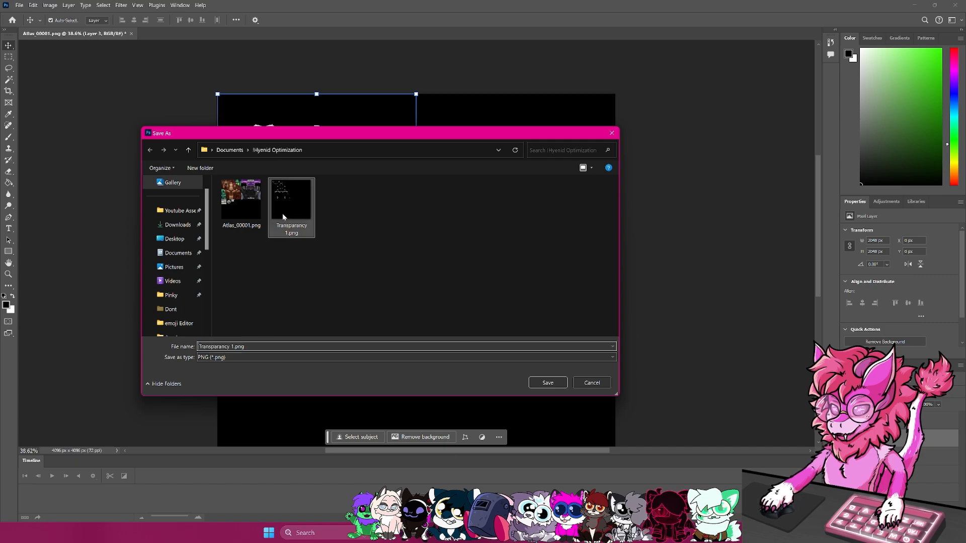
key(Tab)
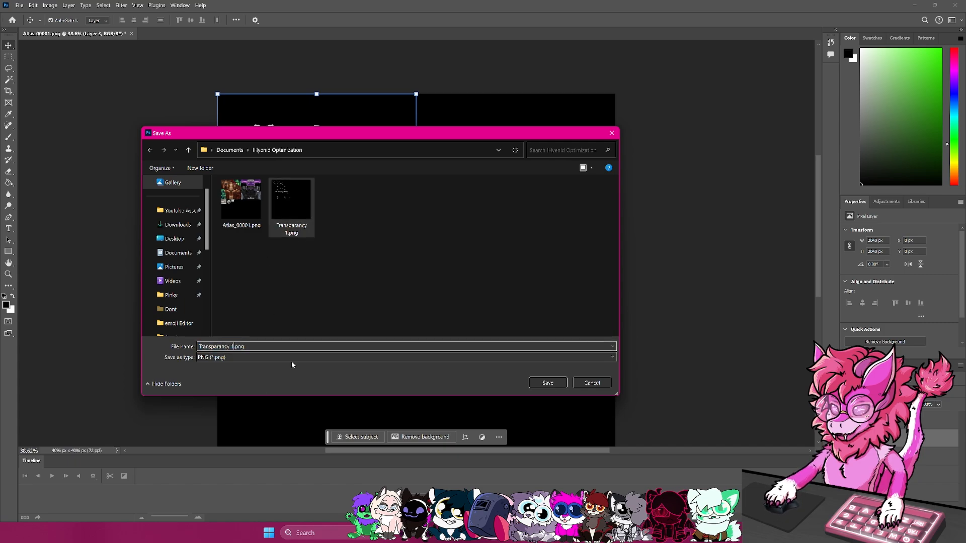
key(Return)
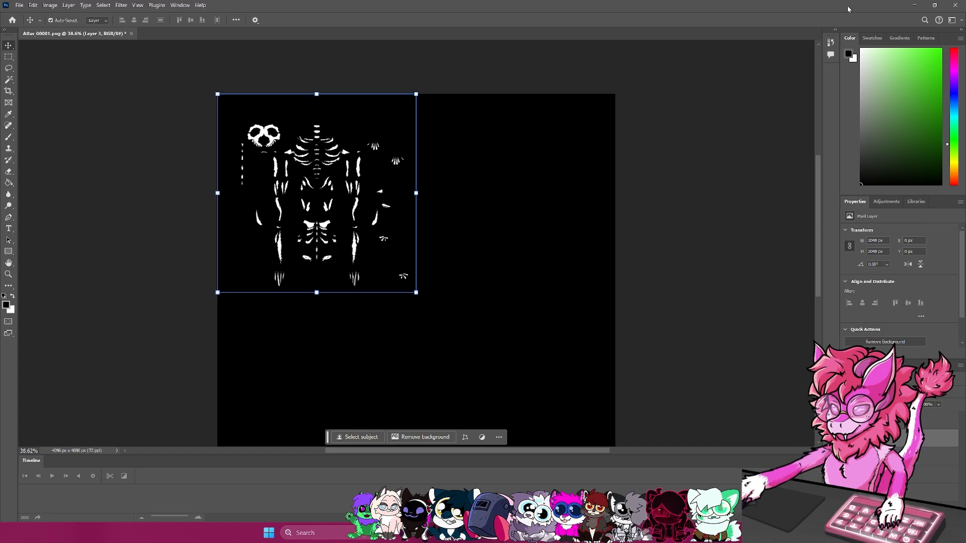
Switch to Unity and import the two exported transparency PNGs from the !Hyenid Optimization folder into the Body textures folder.
click(914, 5)
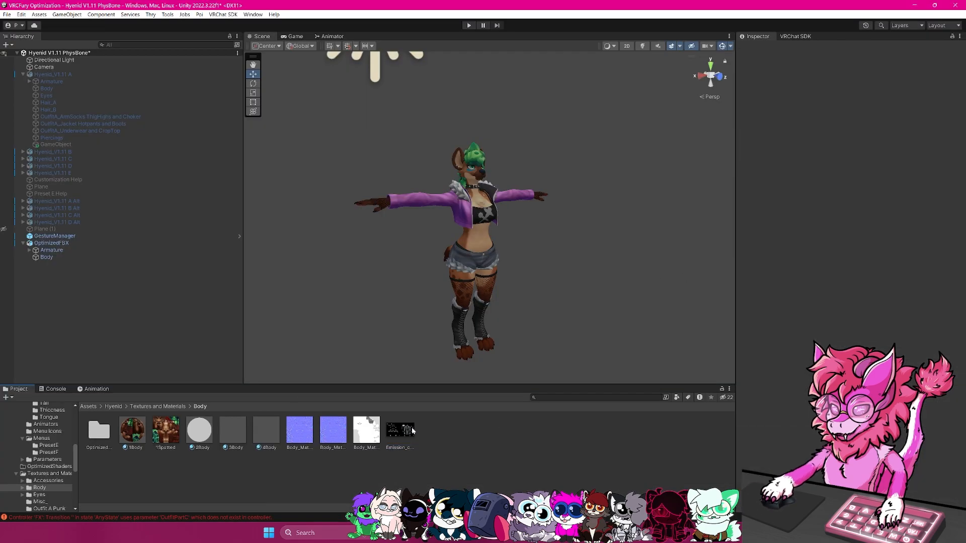
click(425, 532)
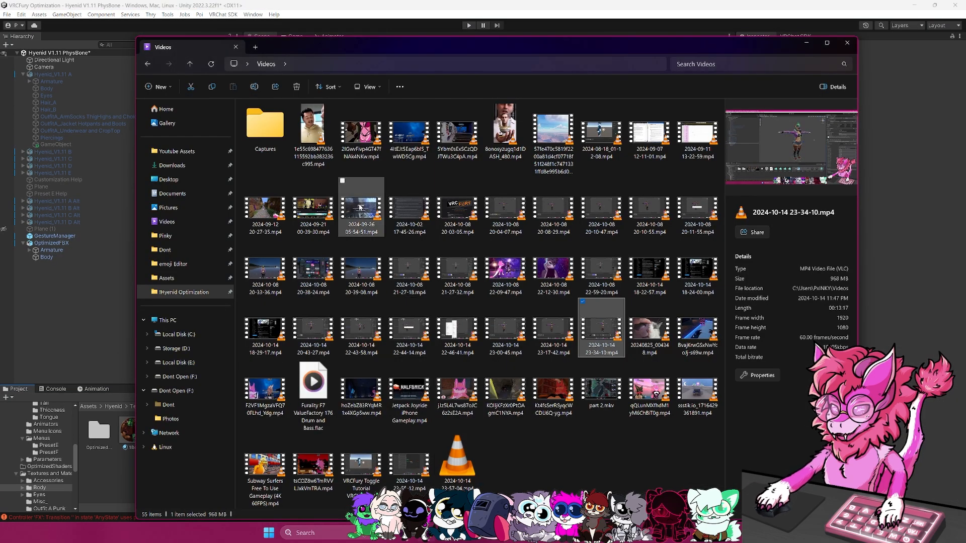
click(172, 194)
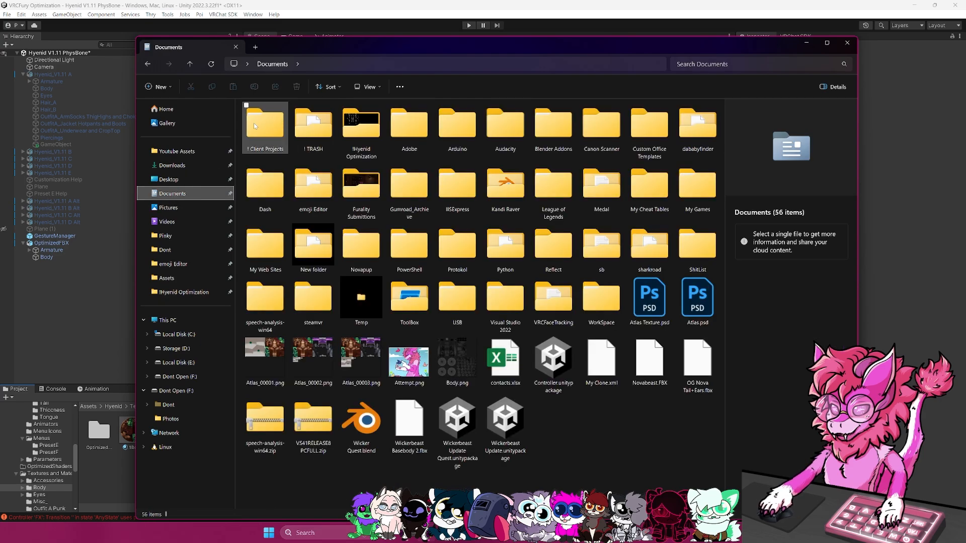
click(360, 129)
double_click(360, 129)
drag(469, 184, 421, 127)
drag(443, 131, 471, 400)
key(alt+Tab)
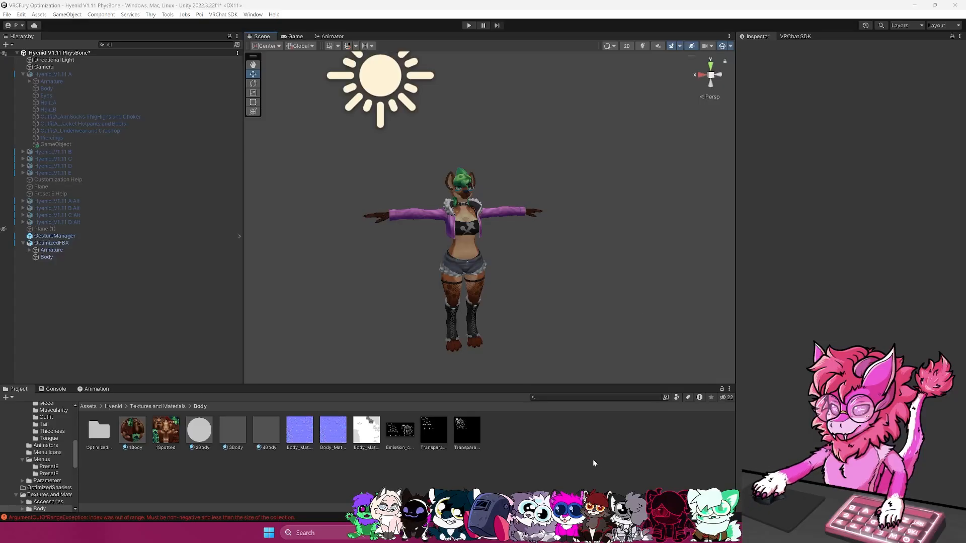
click(593, 460)
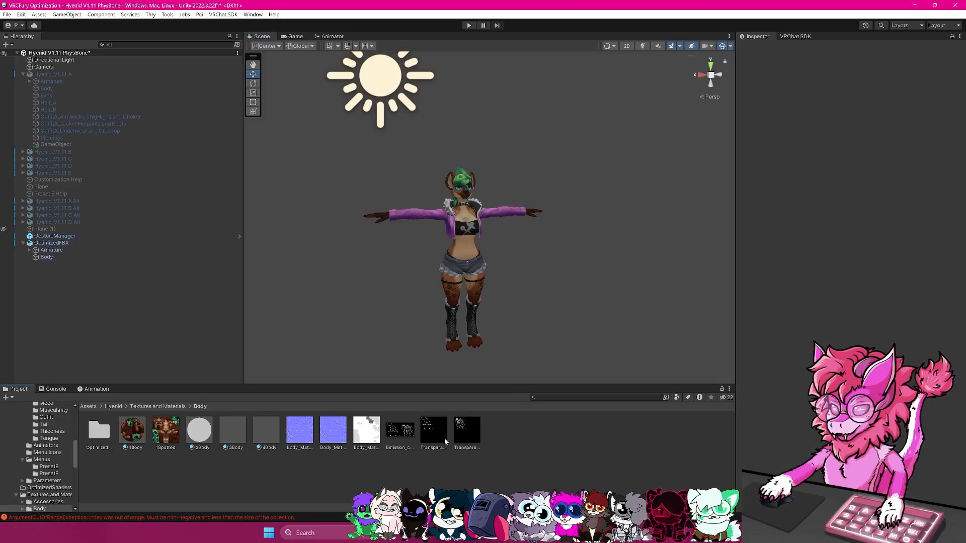
click(463, 433)
click(431, 439)
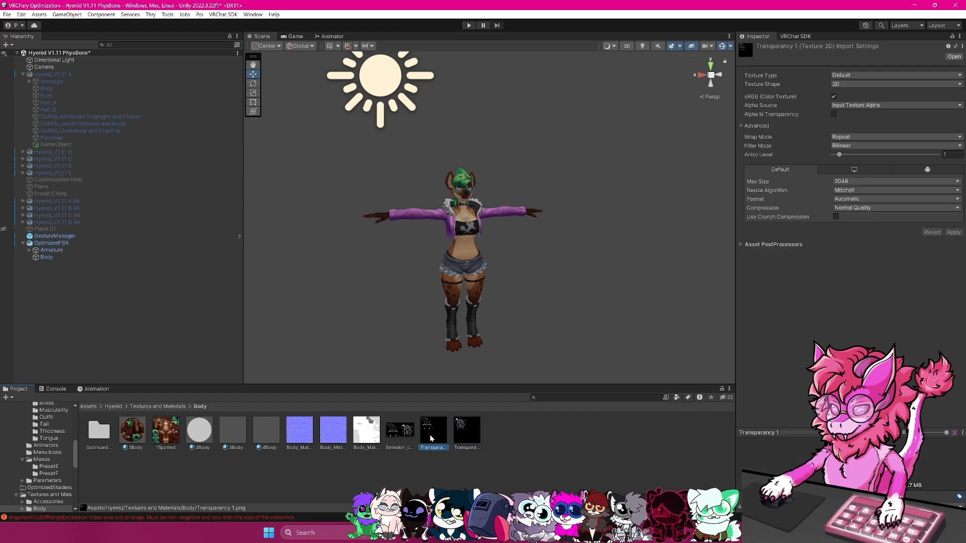
click(525, 433)
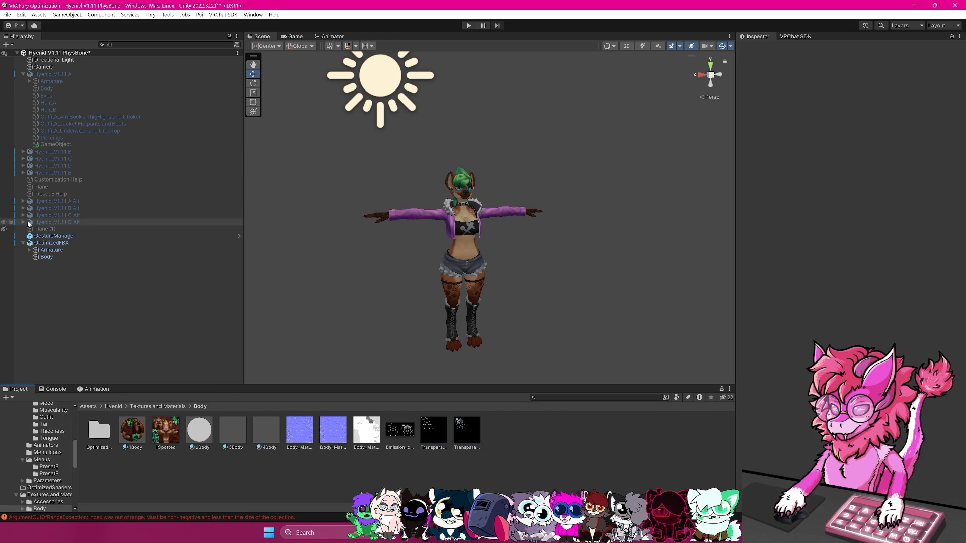
Assign the Transparancy 1 texture as the Emission 0 mask in the 2Body material on the Body mesh of OptimizedFBX.
click(28, 244)
click(46, 257)
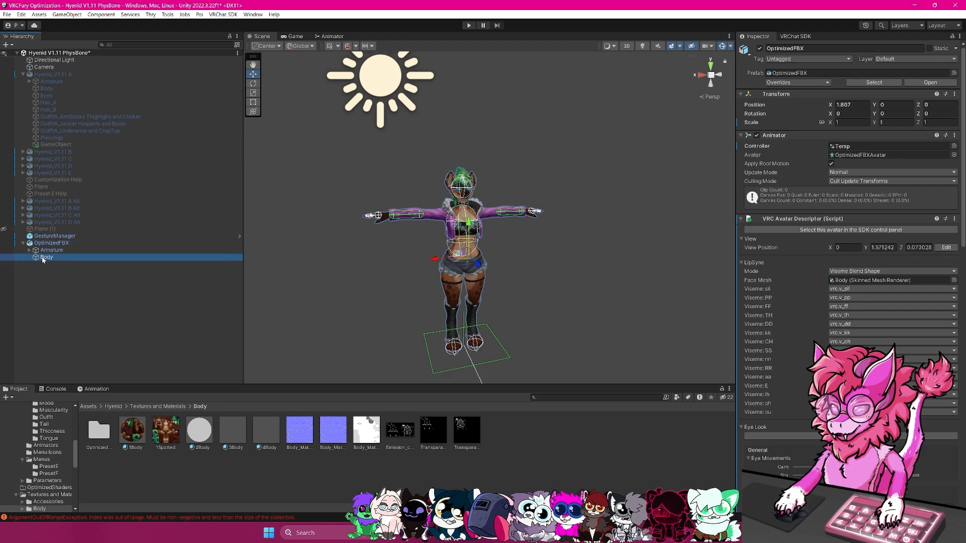
scroll(848, 300, down, 10)
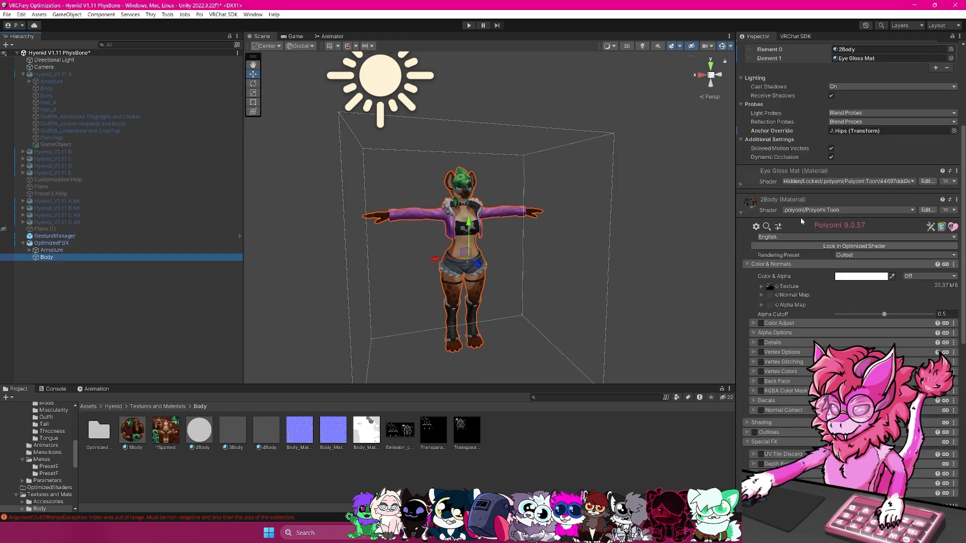
scroll(805, 309, down, 10)
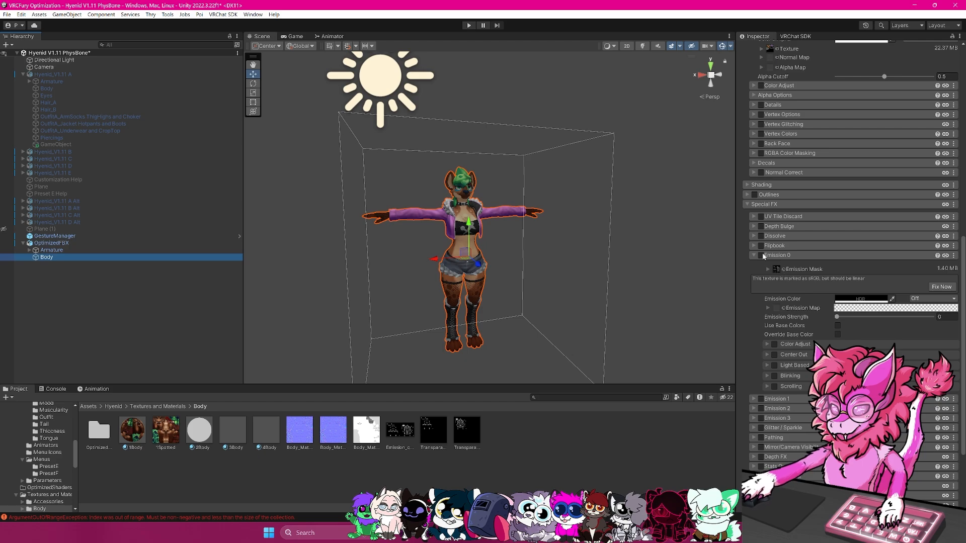
scroll(816, 272, down, 1)
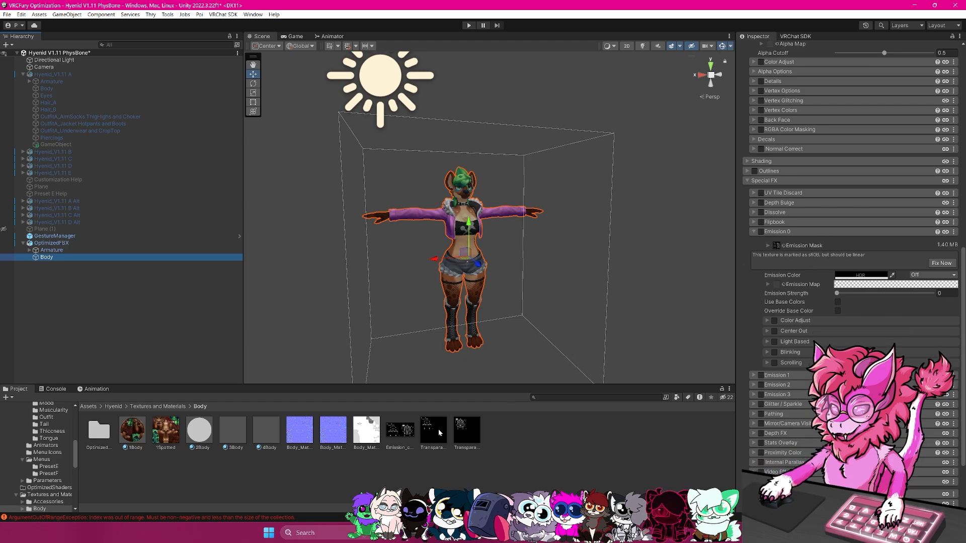
drag(439, 433, 792, 241)
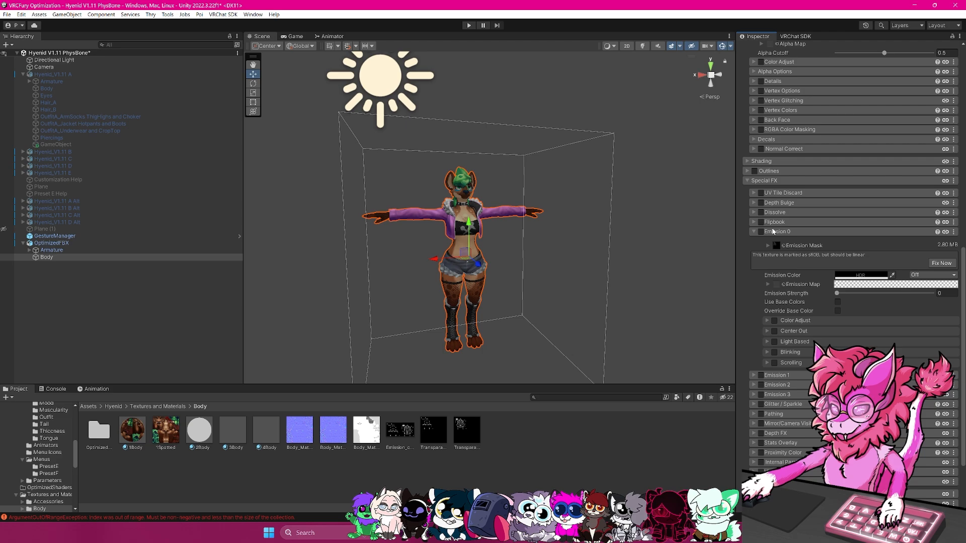
Enable Emission 0 and set its emission color to red with an emission strength of 0.4.
key(w)
mouse_move(513, 317)
right_down()
mouse_move(521, 283)
mouse_move(521, 334)
mouse_move(519, 326)
right_up()
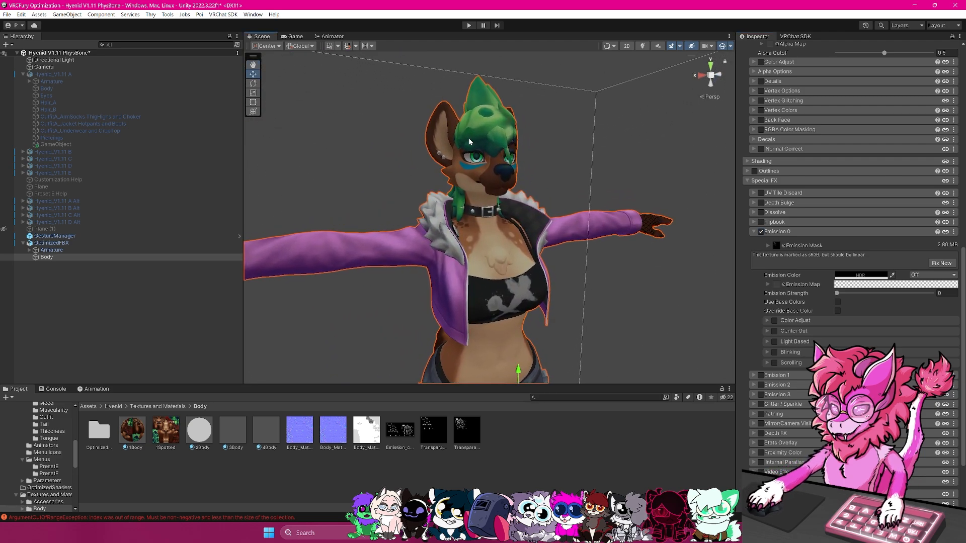
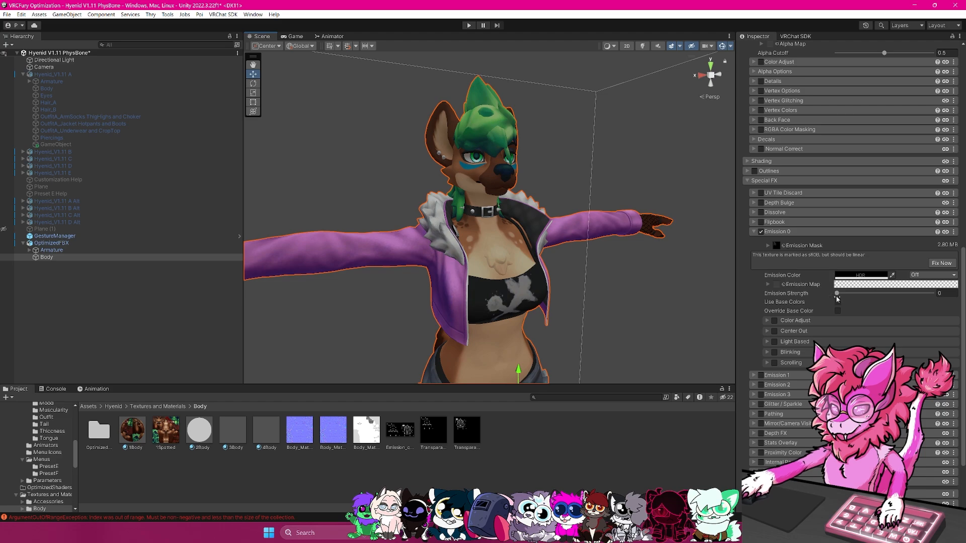
click(873, 276)
drag(904, 330, 936, 323)
click(960, 275)
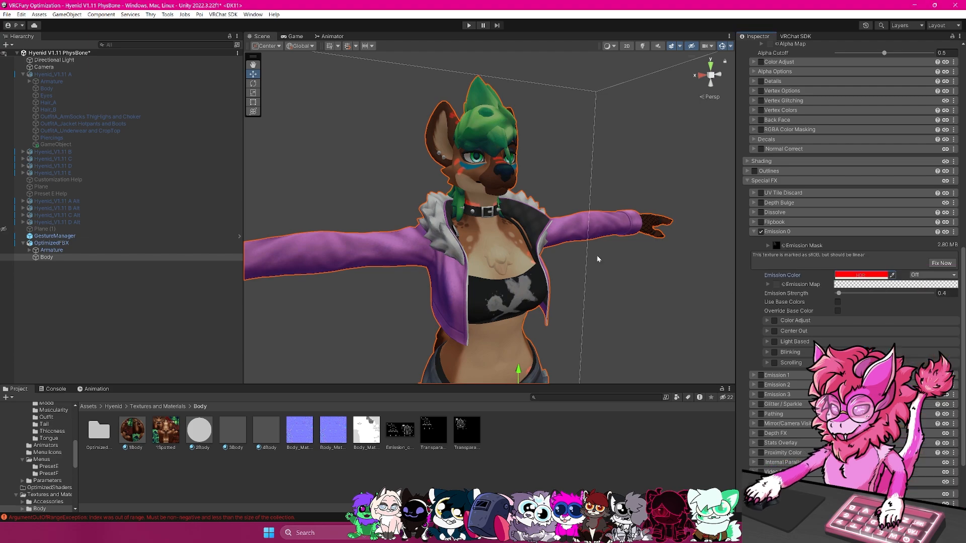
Try Override Base Color on Emission 0 and compare the face markings with and without it.
right_drag(586, 222, 495, 199)
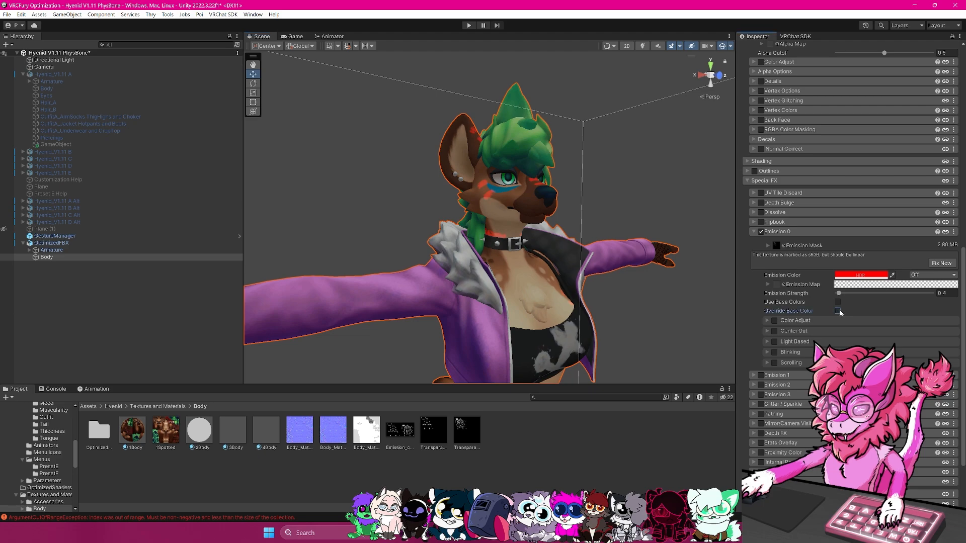
key(w)
right_drag(550, 219, 533, 210)
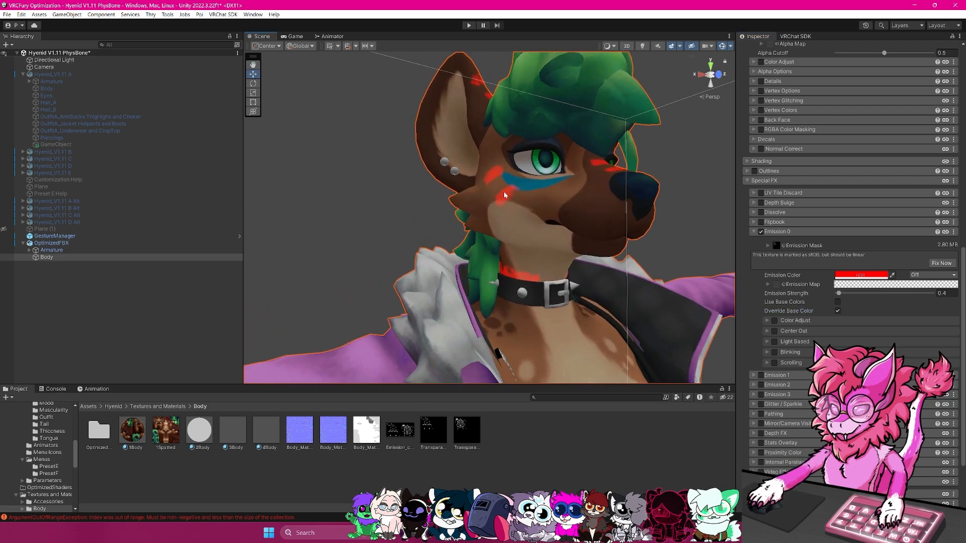
click(837, 312)
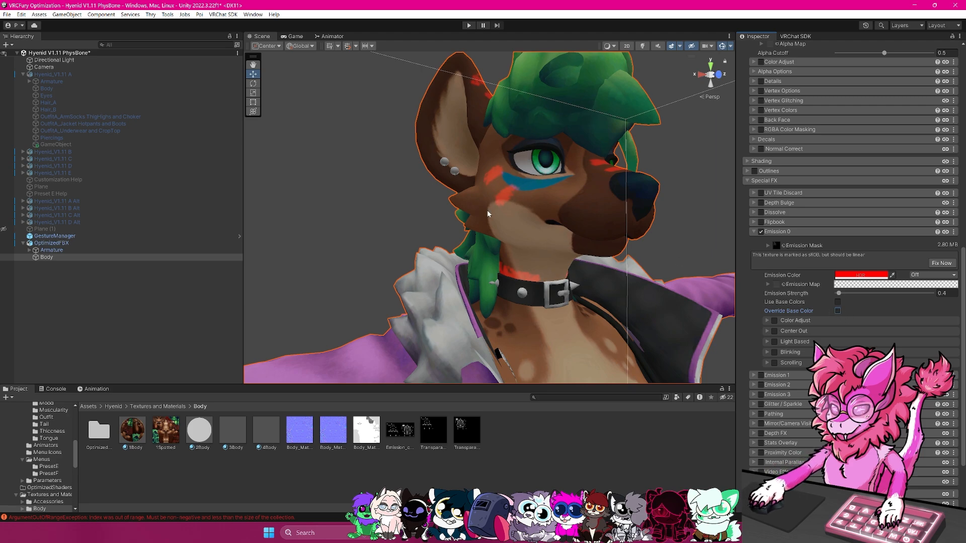
click(837, 311)
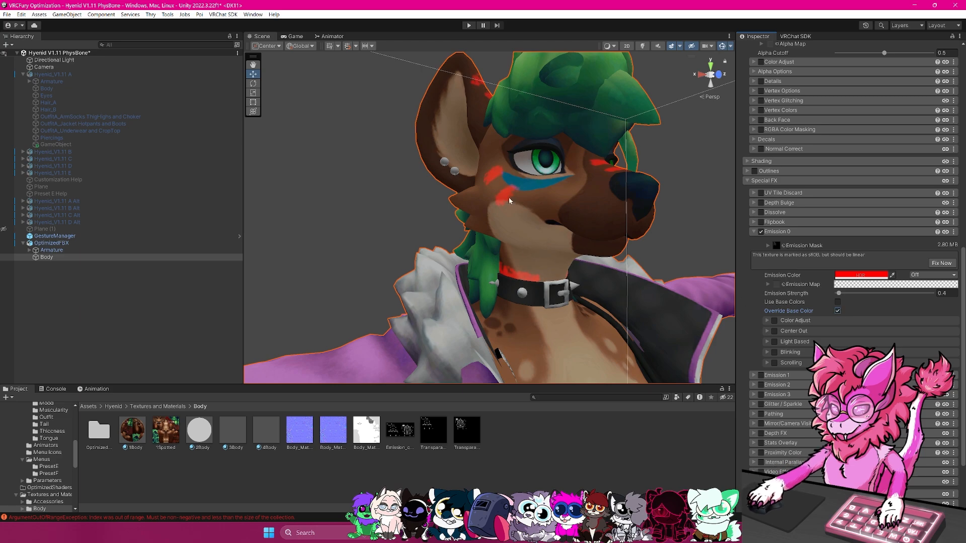
click(837, 311)
Enable Color Adjust for Emission 0 and set its saturation to 1.
click(767, 321)
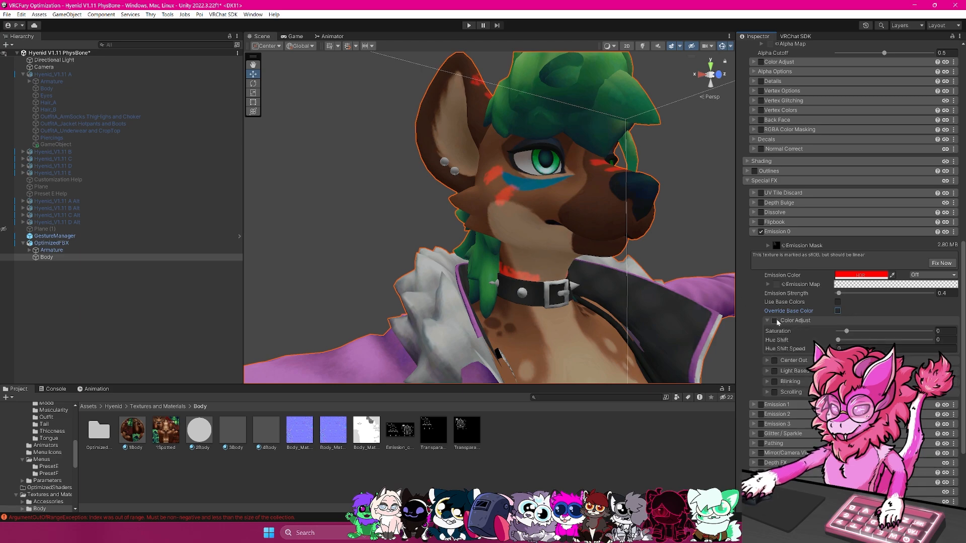
click(774, 320)
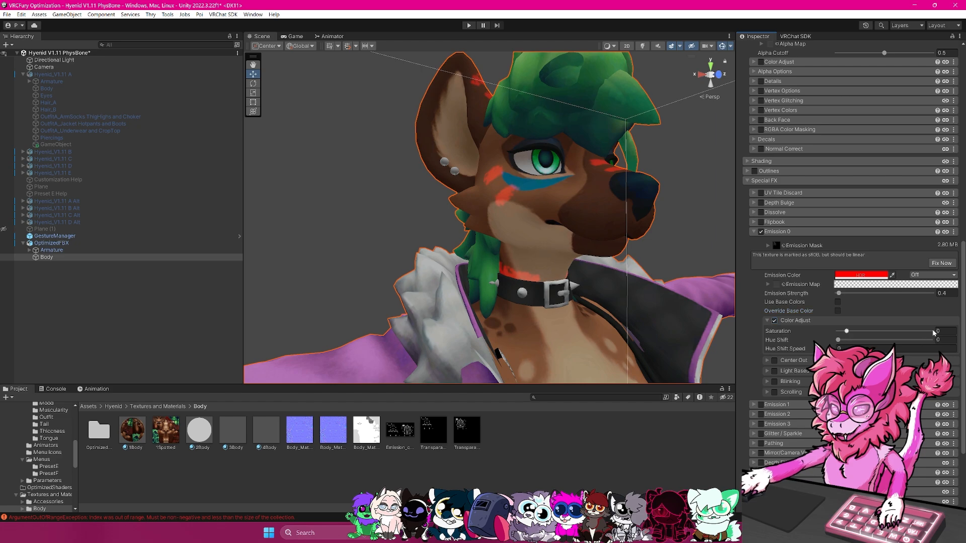
click(939, 323)
click(768, 321)
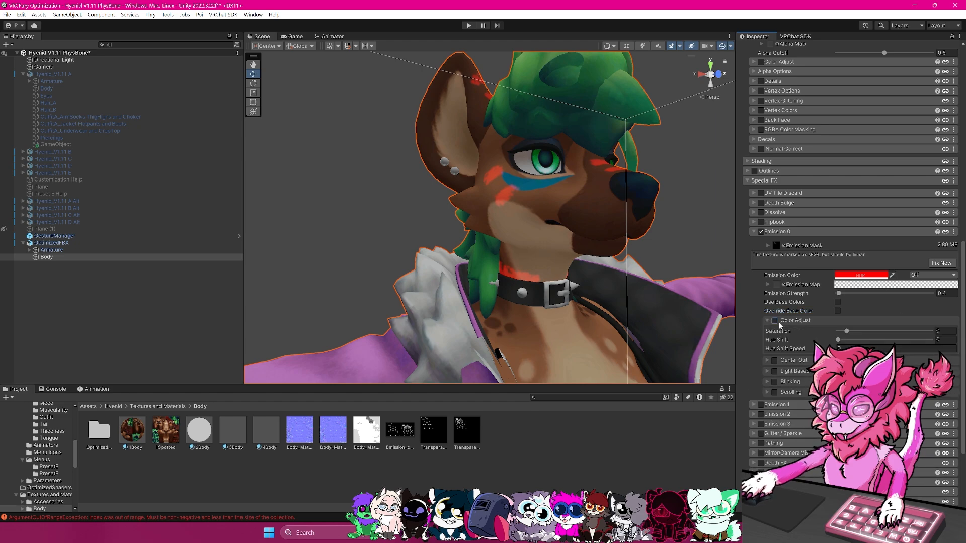
click(768, 321)
click(768, 321)
click(774, 321)
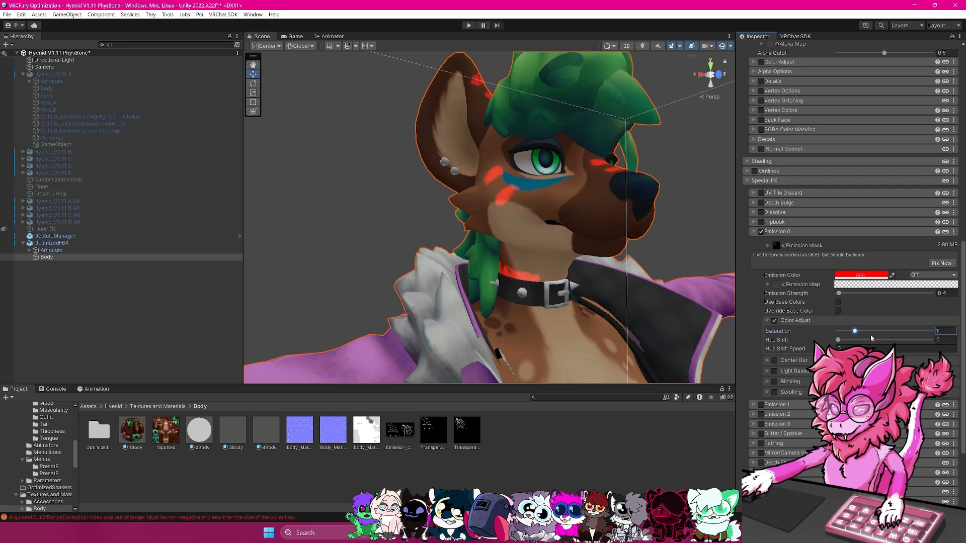
Set up Emission 1 with the skeleton mask in red, emission strength 0.4 and Color Adjust saturation 1.
scroll(449, 165, down, 5)
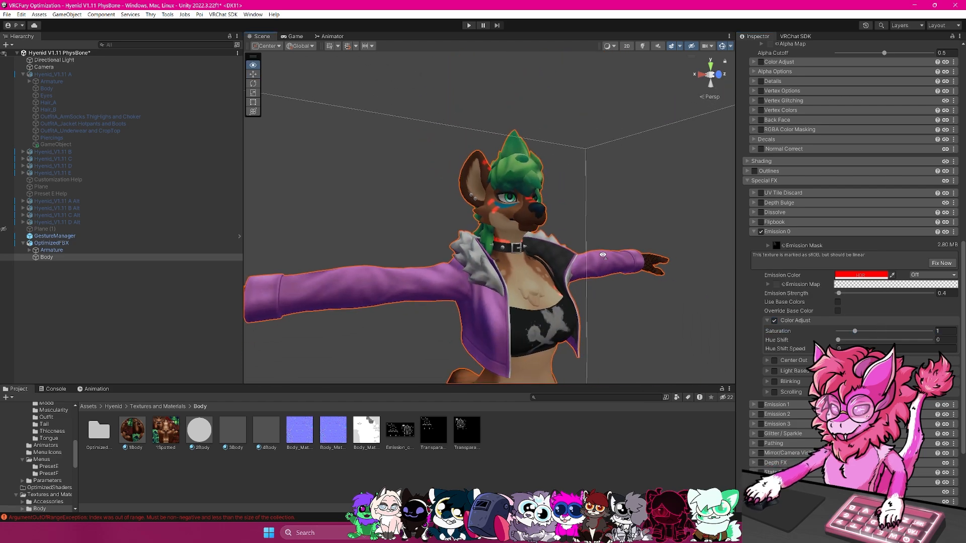
key(d)
right_drag(590, 257, 602, 253)
key(w)
key(s)
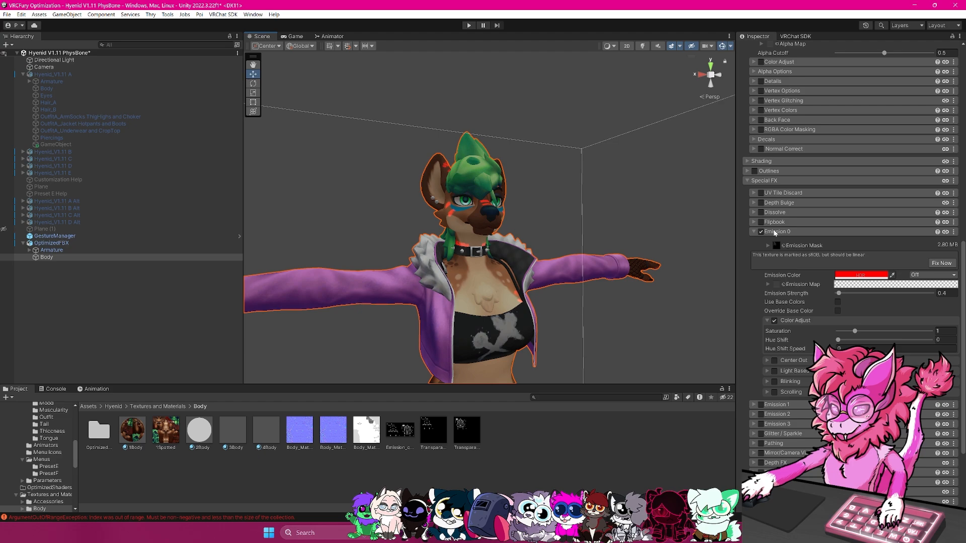
click(755, 404)
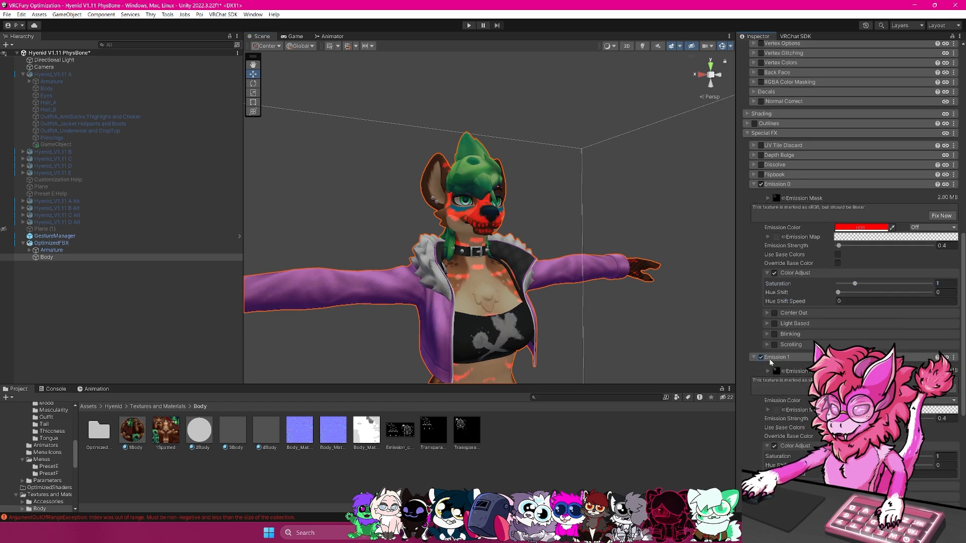
Disable Emission 1 and Emission 0, collapse both sections, and open the property options of Emission 0.
click(759, 359)
click(761, 184)
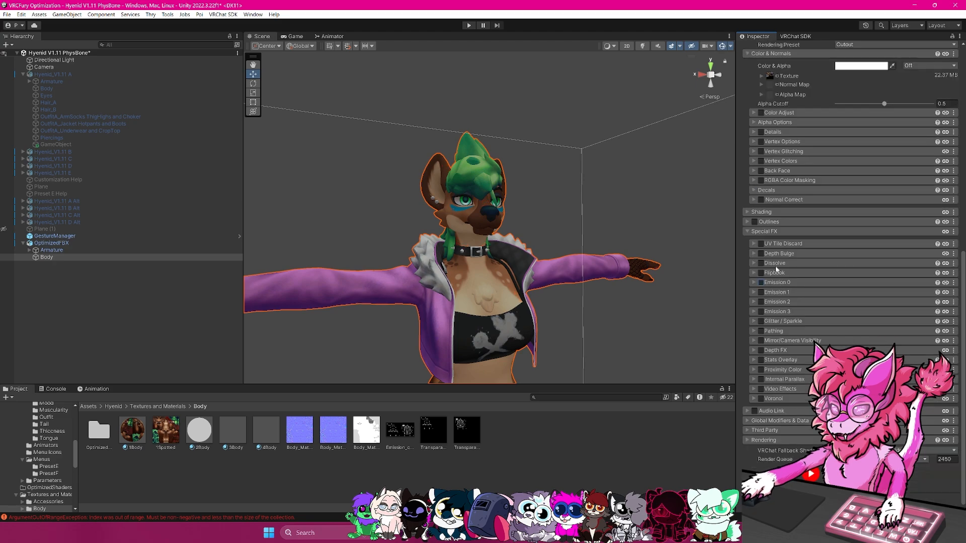
right_click(753, 284)
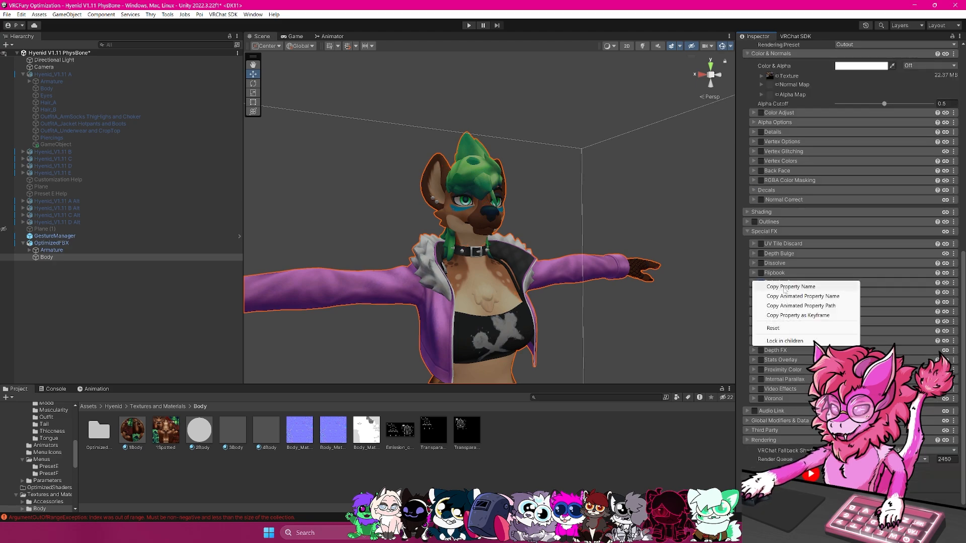
Select the OptimizedFBX avatar and create a new animation clip for it named Emm 1 On.
click(741, 293)
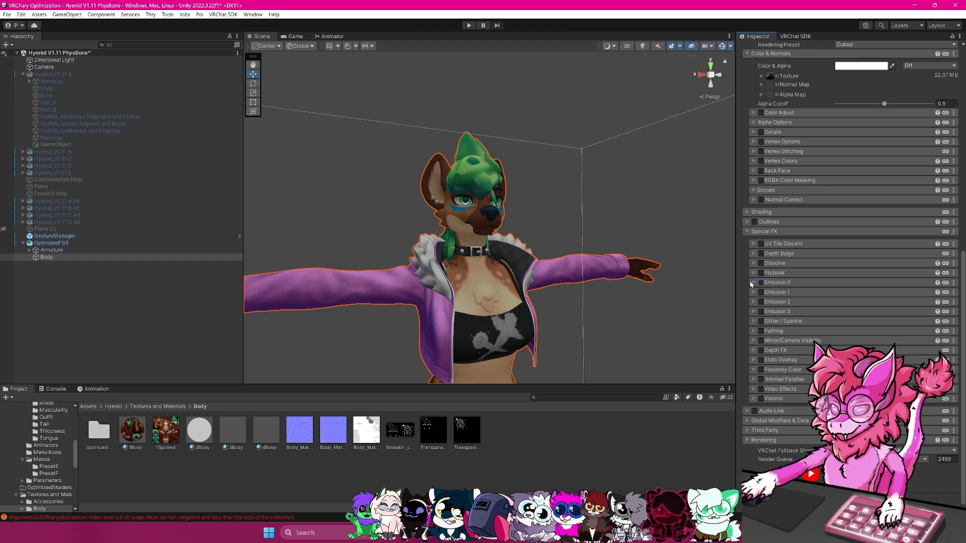
click(45, 243)
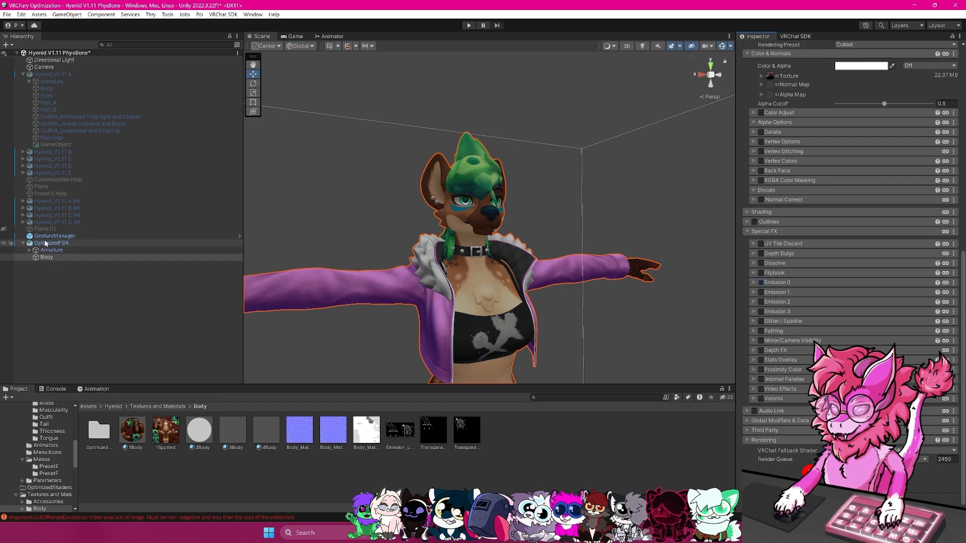
scroll(848, 161, up, 15)
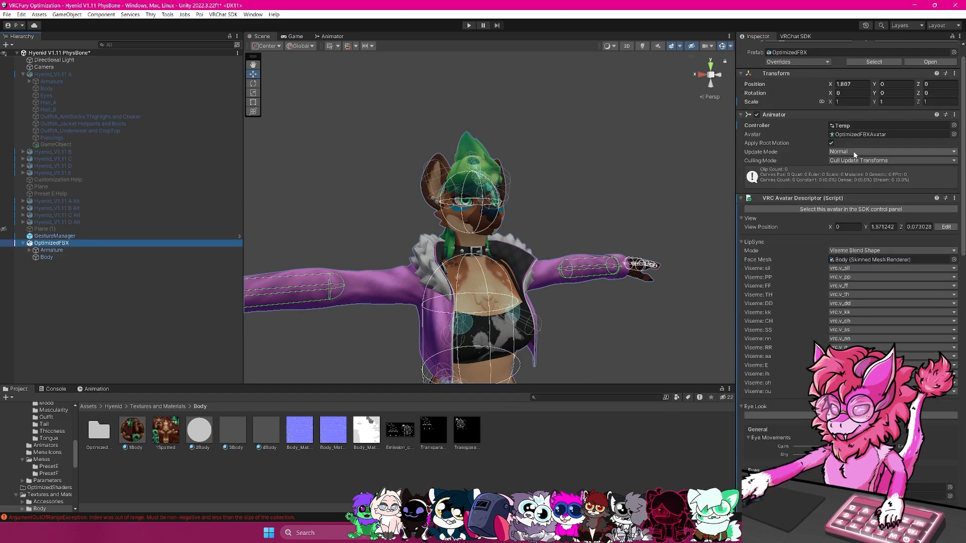
click(98, 389)
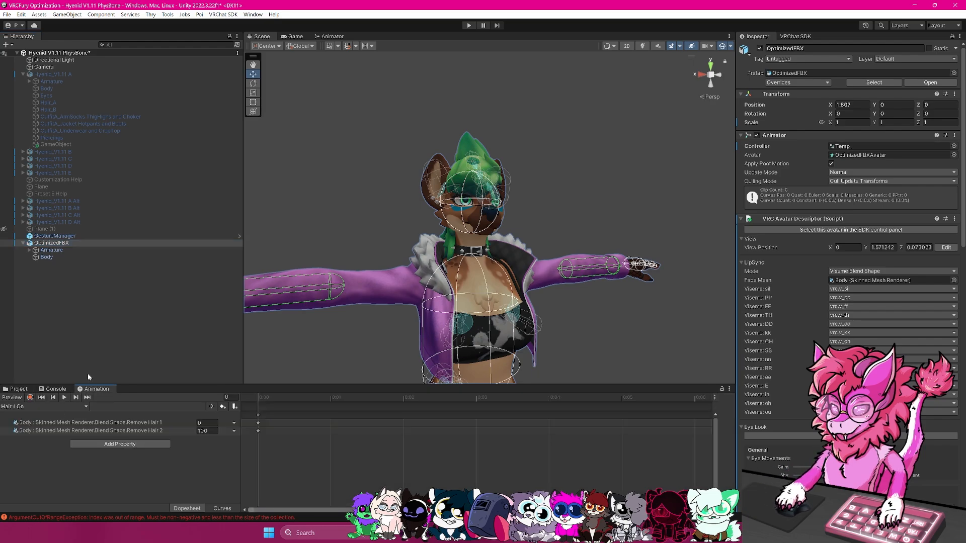
click(43, 407)
click(39, 417)
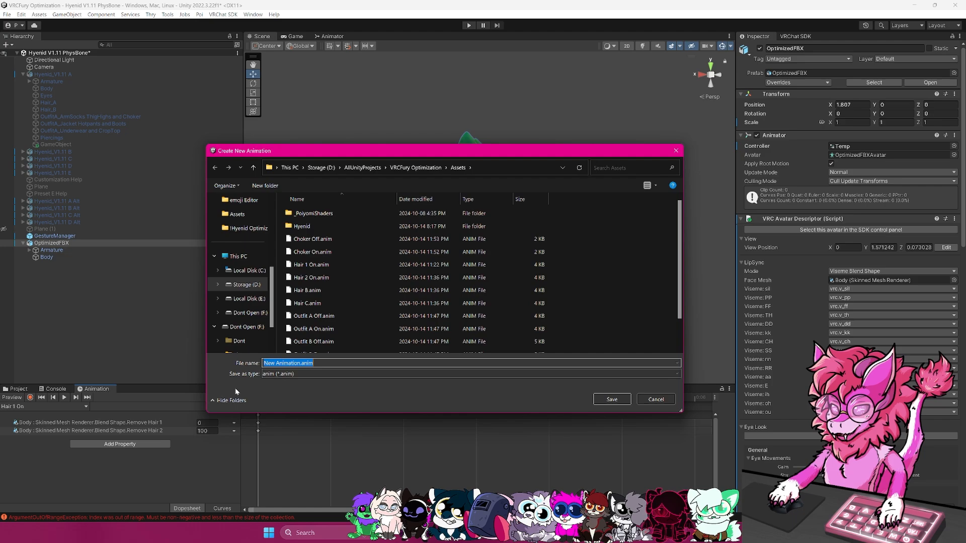
text(Emm)
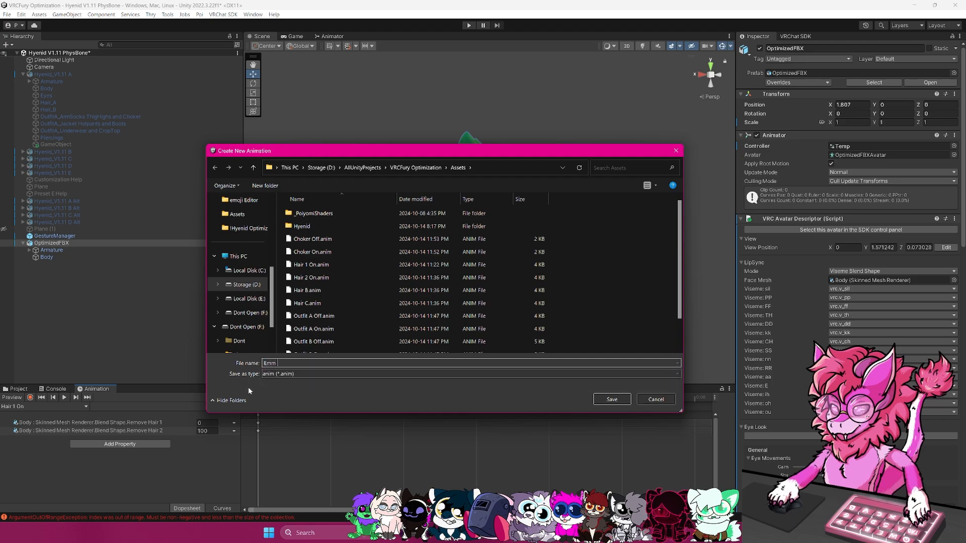
text( 1 On)
key(Return)
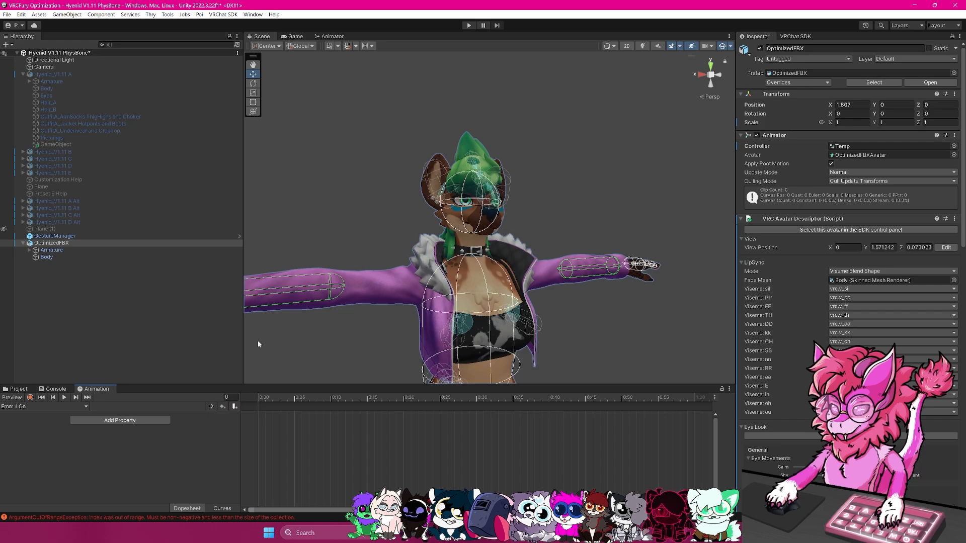
Record Emission 0 switched on in the Body mesh's 2Body material into the Emm 1 On clip.
click(32, 400)
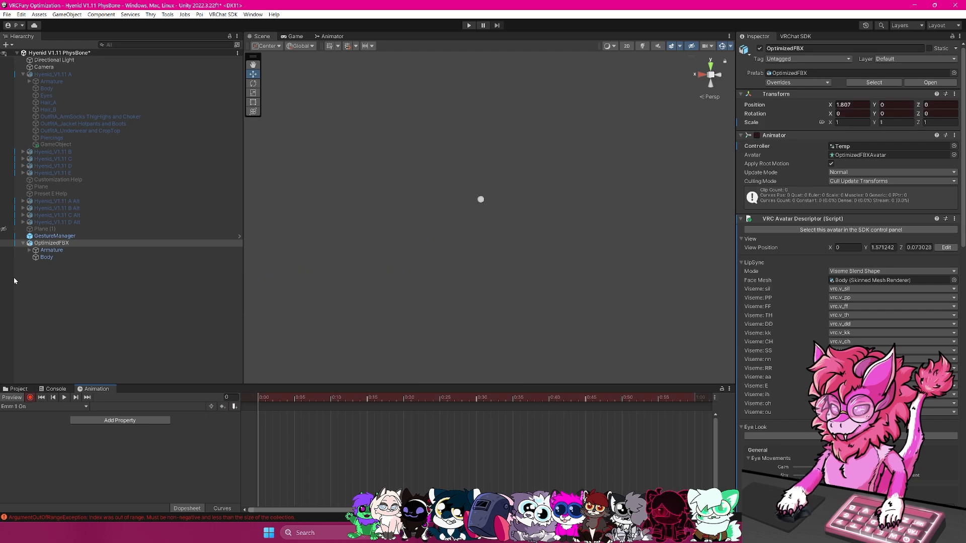
click(42, 257)
right_drag(390, 287, 406, 302)
key(s)
scroll(758, 372, down, 10)
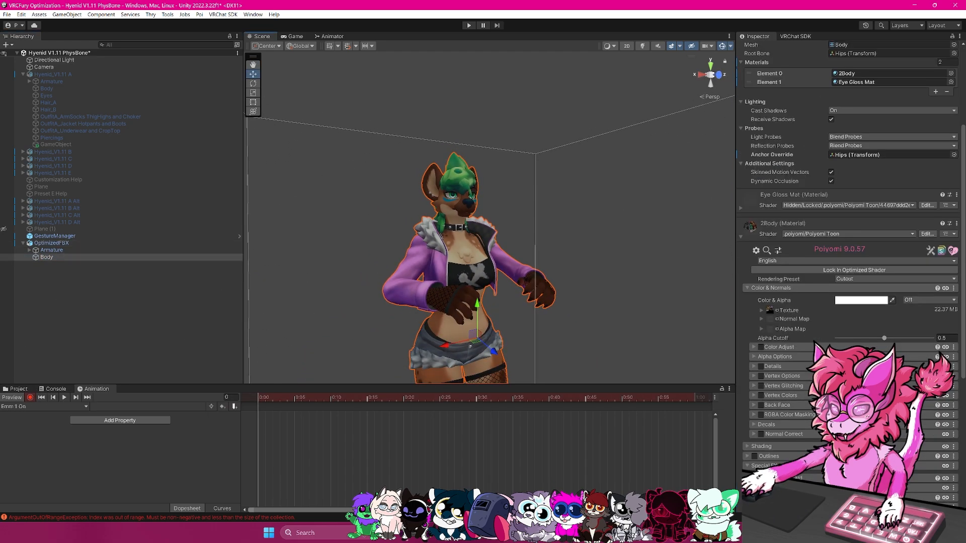
click(761, 374)
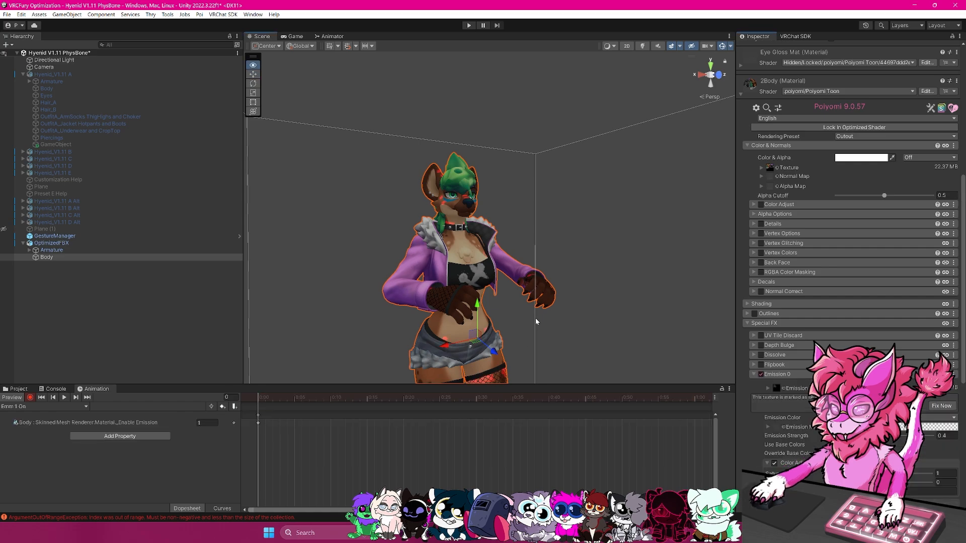
right_drag(536, 324, 339, 384)
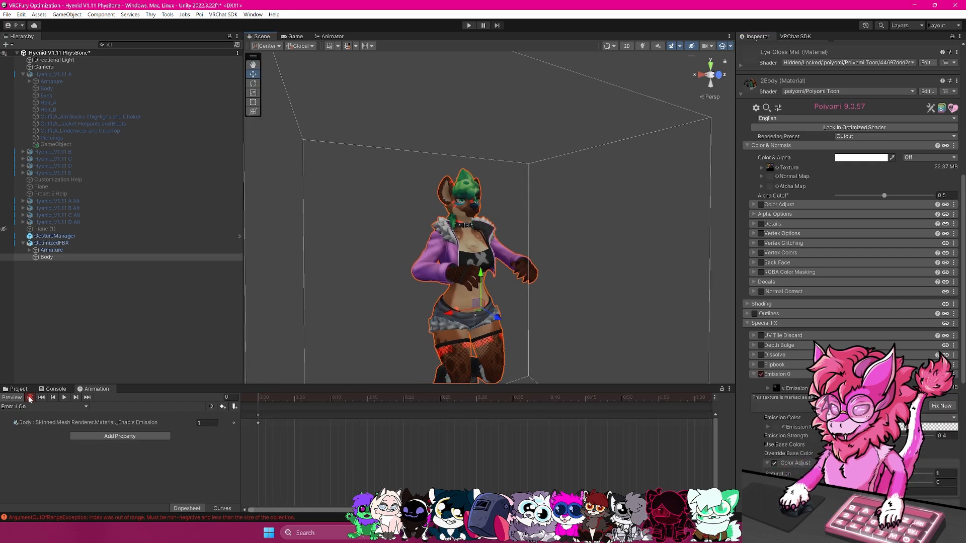
Copy the Enable Emission keyframe into a new clip named Emm 1 Off and set its value to 0.
drag(288, 410, 255, 444)
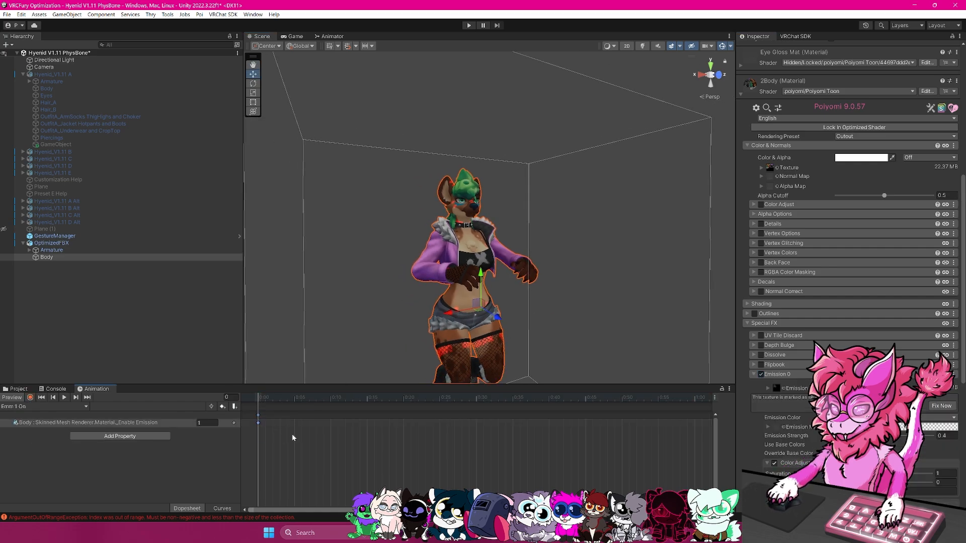
click(323, 470)
click(76, 406)
click(27, 408)
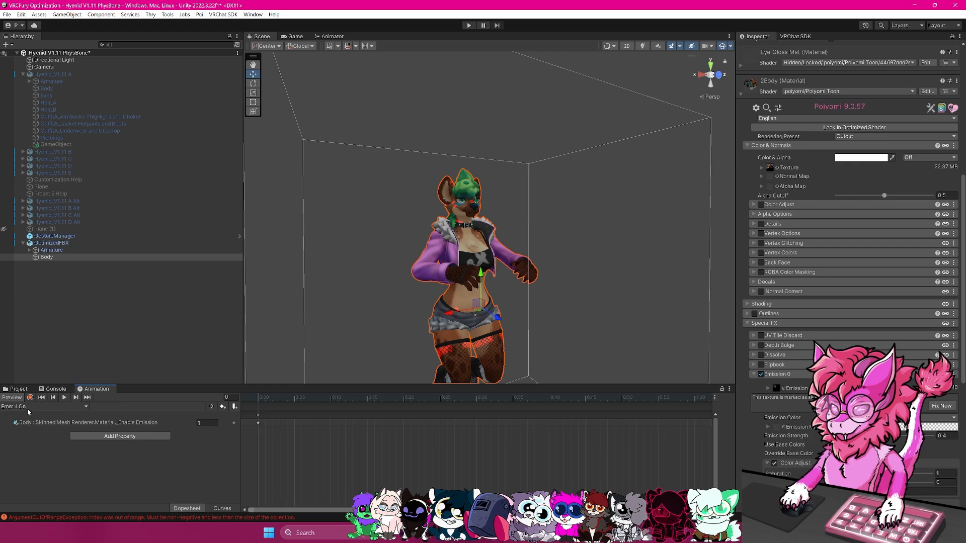
click(25, 408)
click(32, 411)
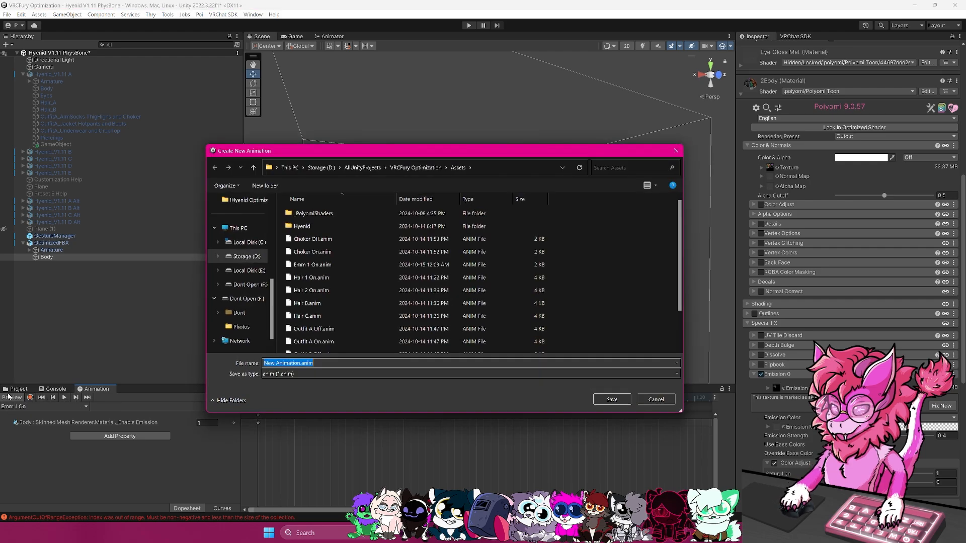
text(Emm 1)
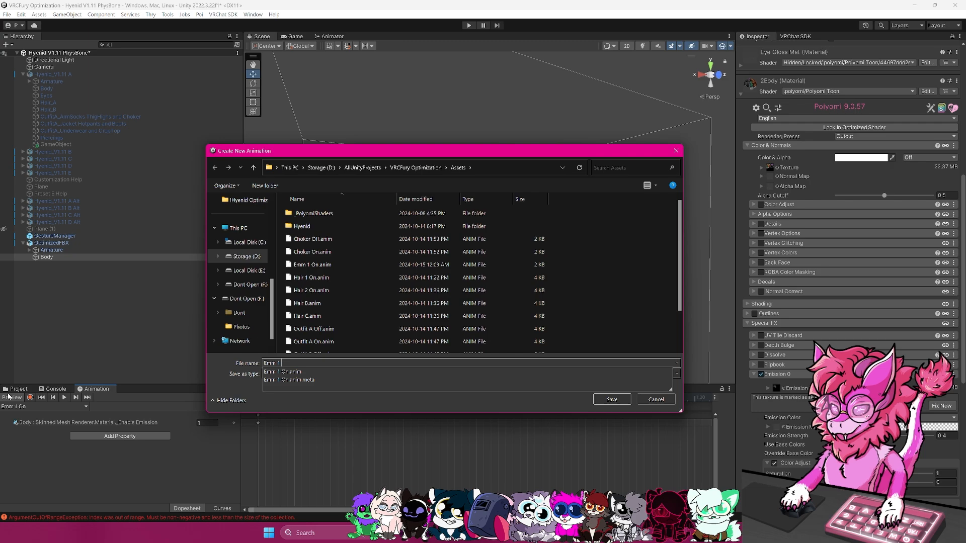
text( Off)
key(Return)
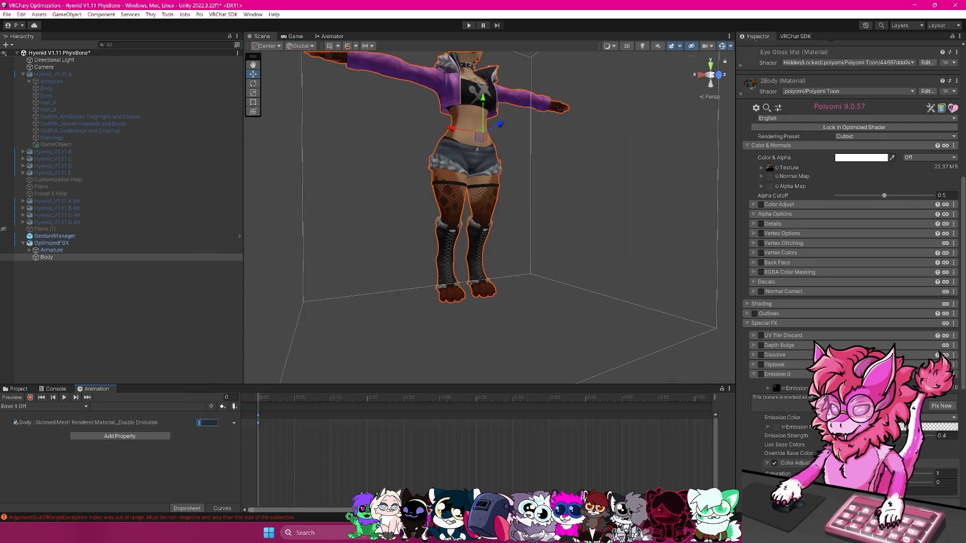
click(272, 452)
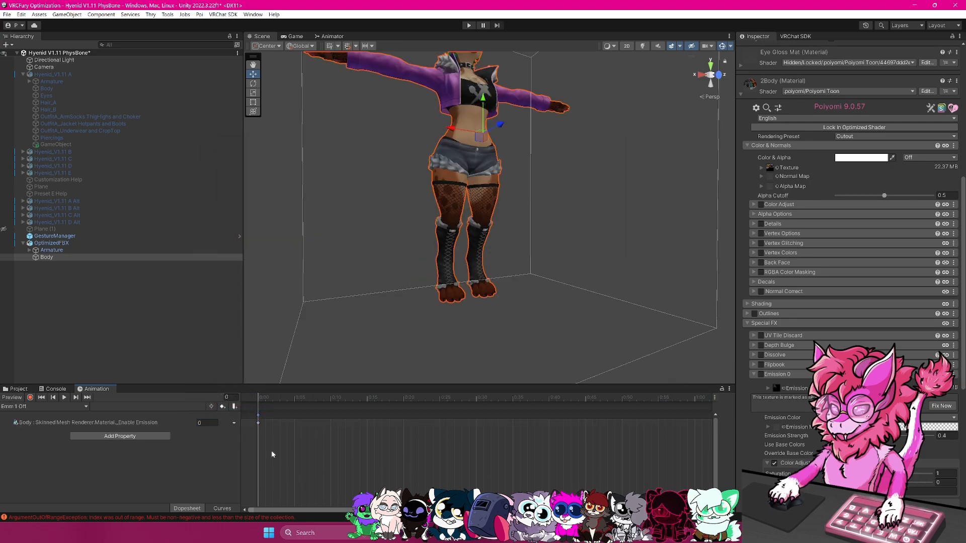
Create a new animation clip named Emm 2 On.
click(16, 407)
click(20, 404)
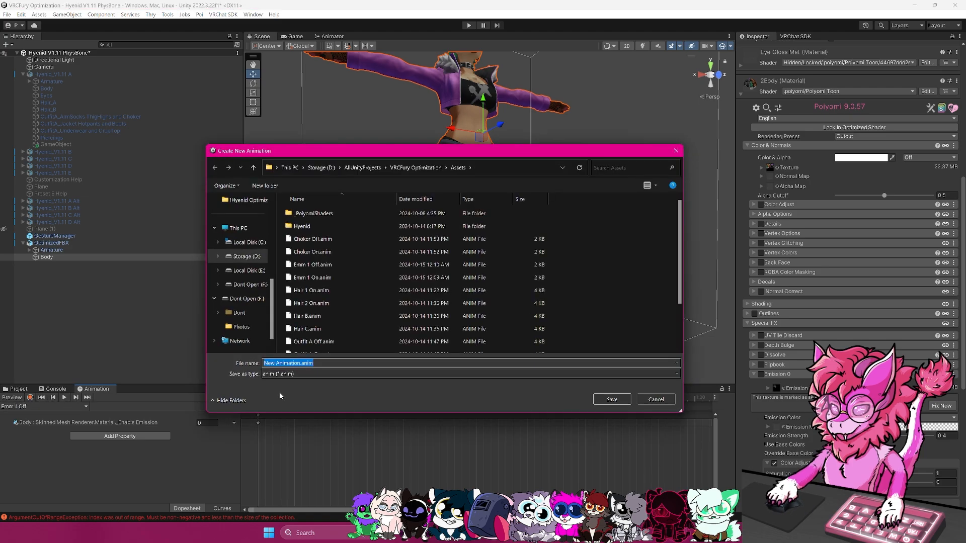
text(Emm 2 On)
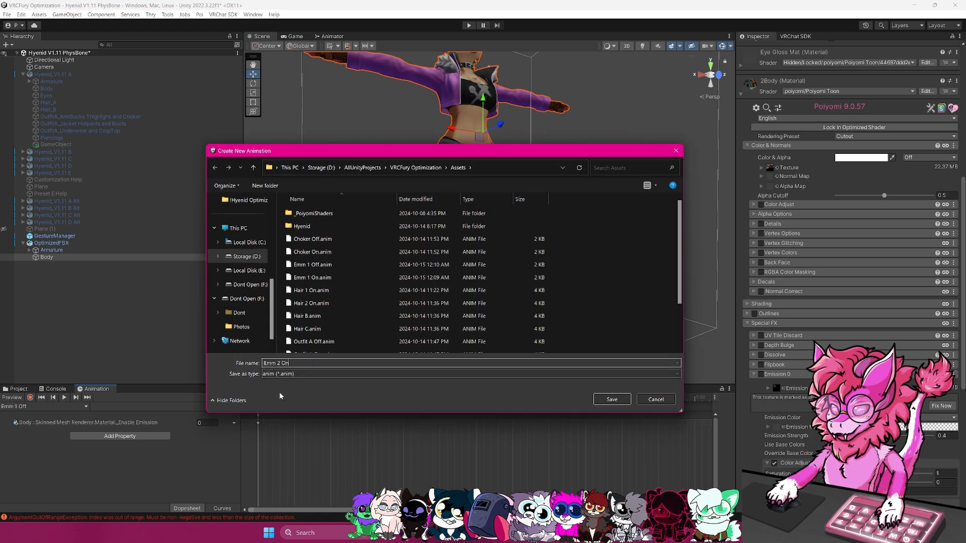
key(Return)
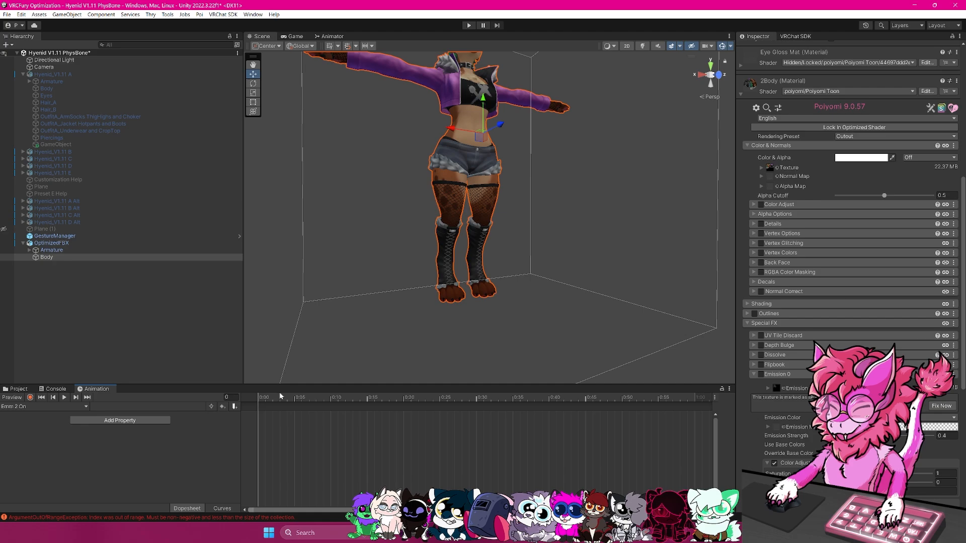
Record Emission 1 switched on in the 2Body material into the Emm 2 On clip.
click(30, 397)
scroll(769, 341, down, 5)
scroll(769, 341, down, 1)
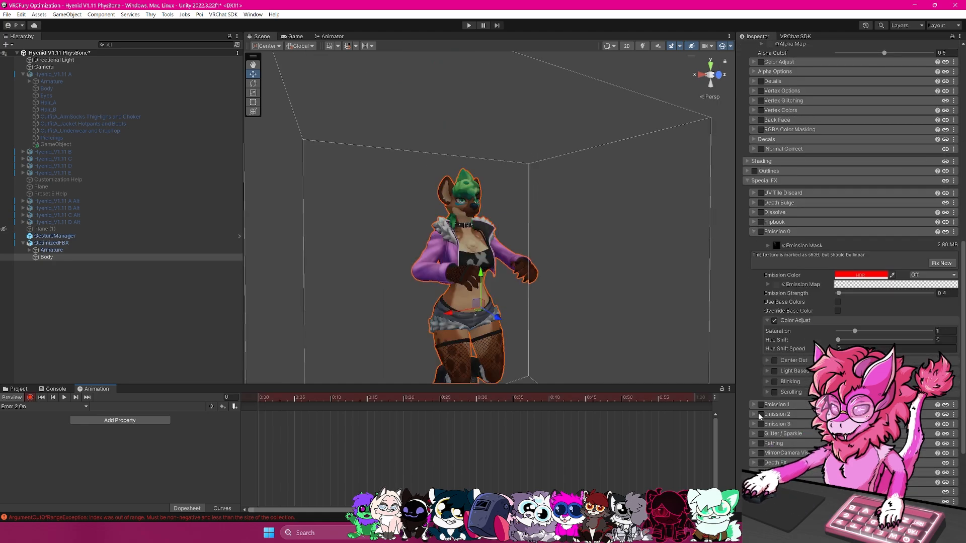
click(761, 404)
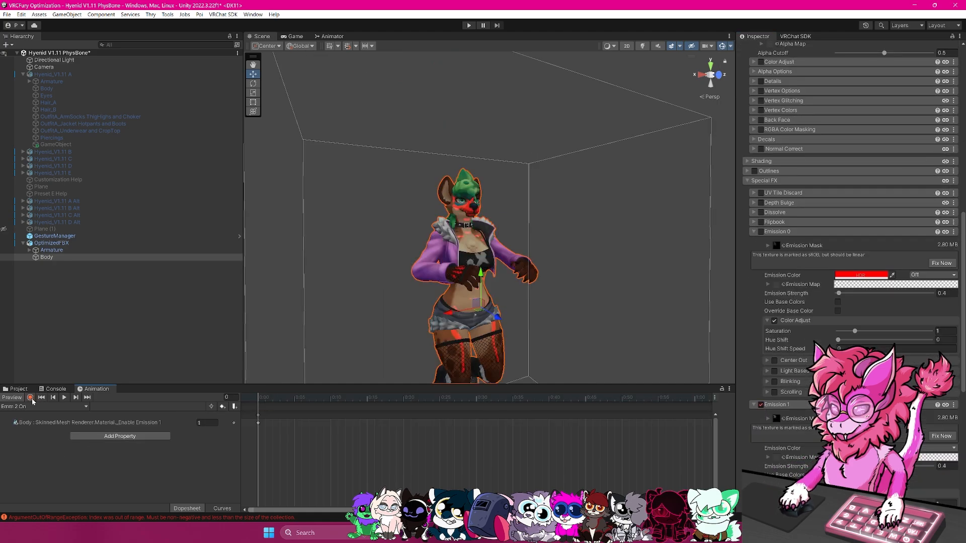
Copy the Enable Emission 1 keyframe into a new clip named Emm 2 Off and set its value to 0.
drag(297, 458, 256, 411)
click(307, 456)
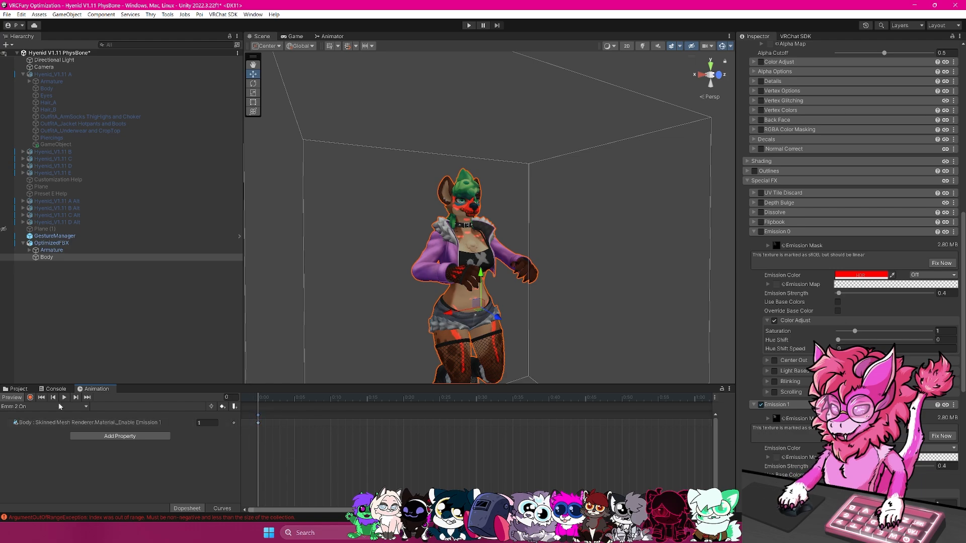
click(58, 407)
click(57, 405)
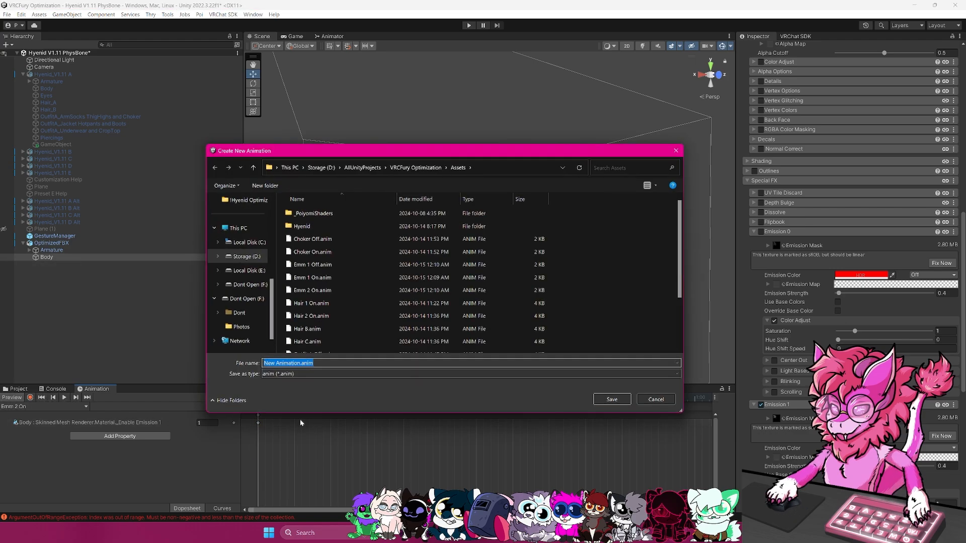
text(Emm 2 OF)
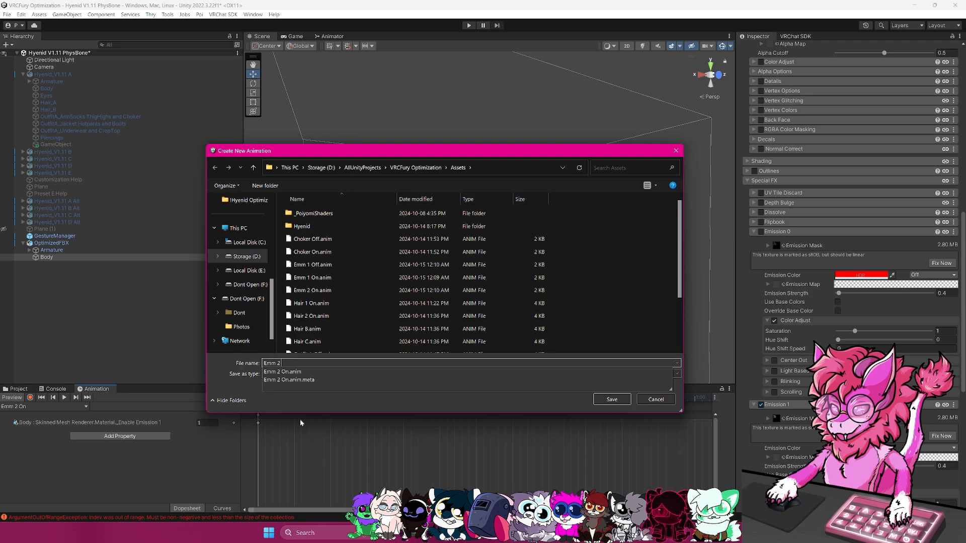
key(BackSpace)
text(ff)
key(Return)
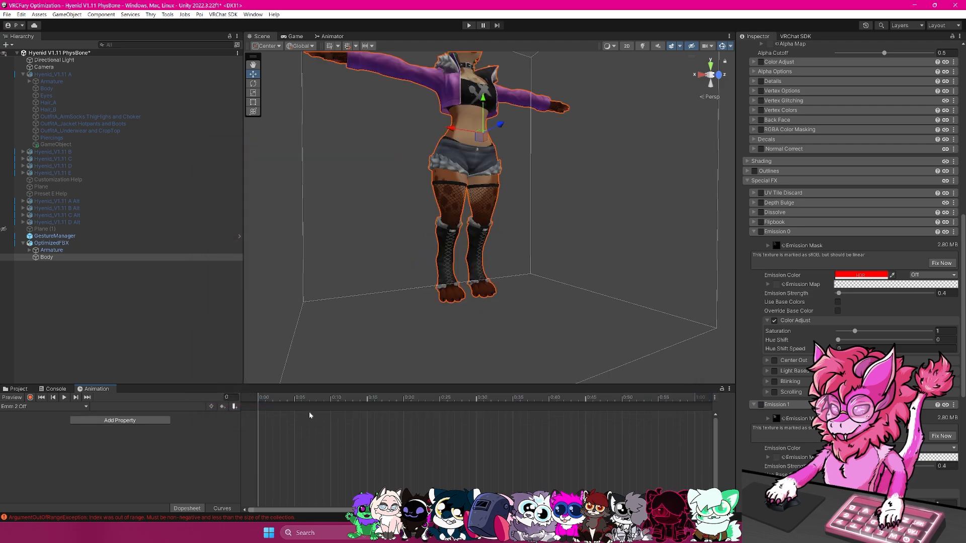
click(206, 423)
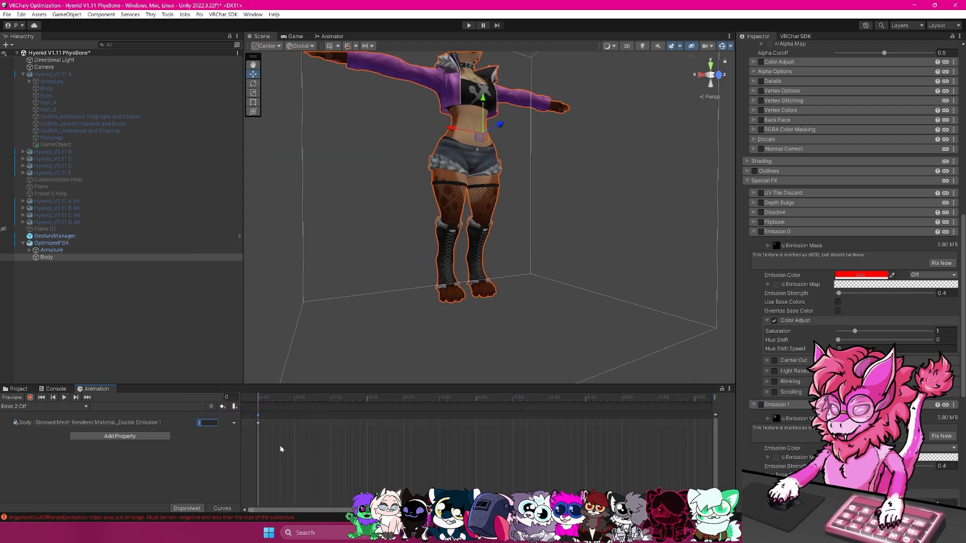
text(0)
click(343, 466)
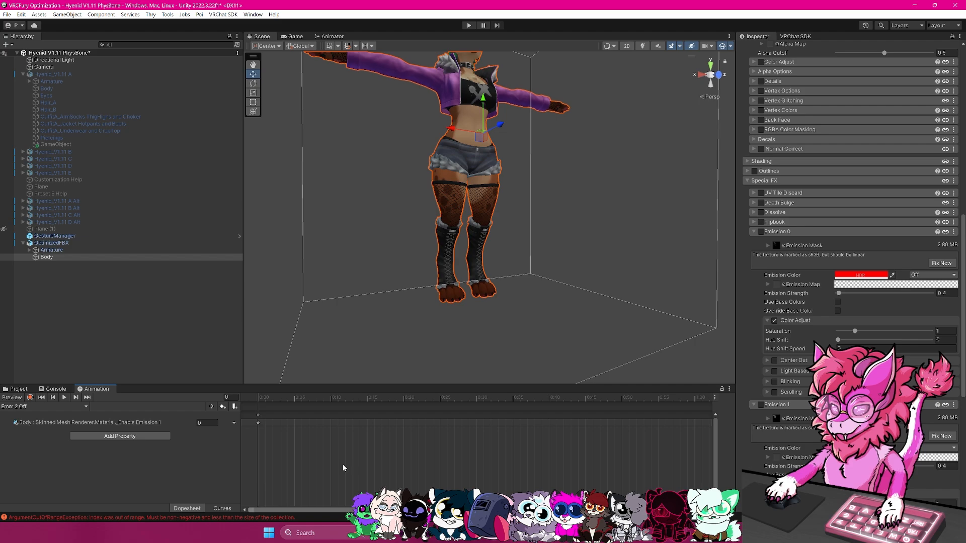
Show the Outfit C Off clip and clear the object selection to view the whole avatar.
click(76, 407)
click(55, 383)
click(112, 352)
right_drag(444, 255, 437, 279)
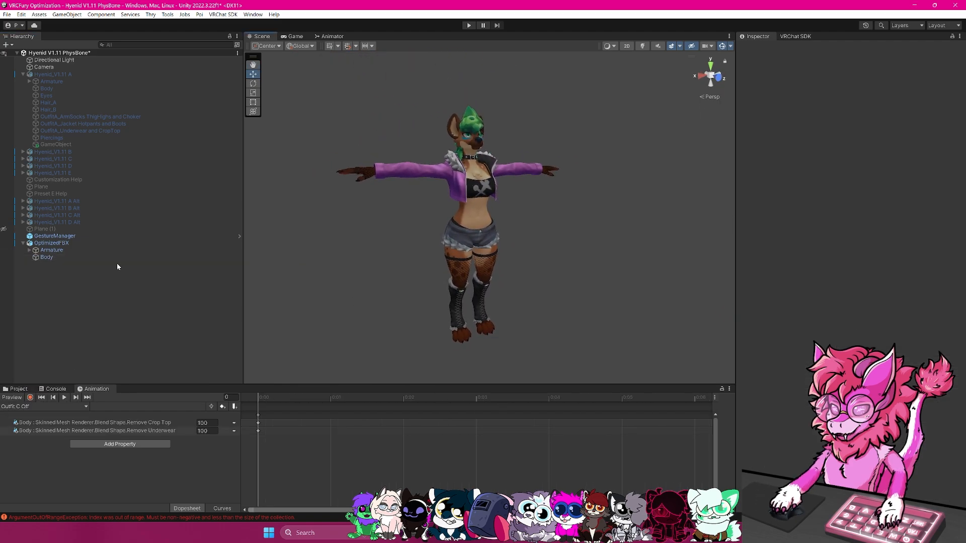
Create a new animation clip named Hue Shift 0.
click(37, 407)
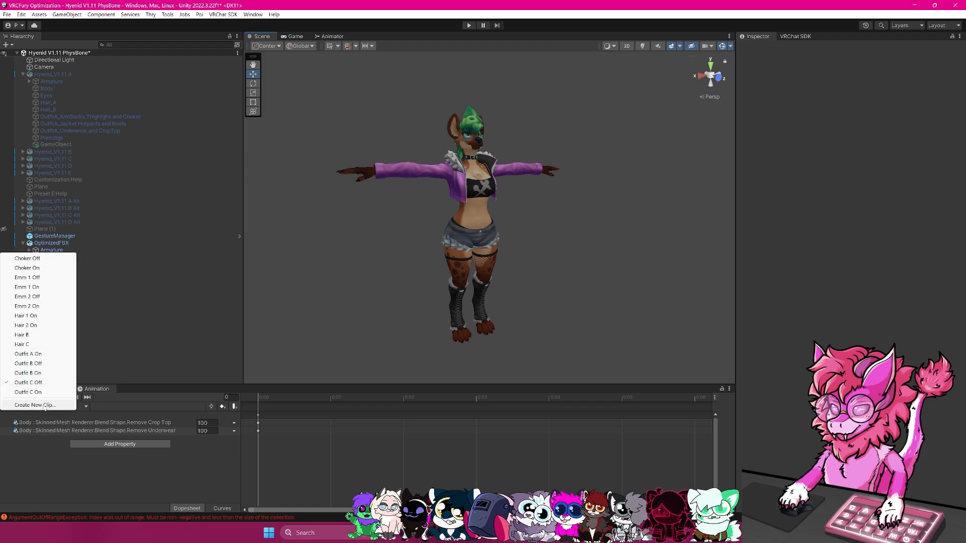
click(33, 405)
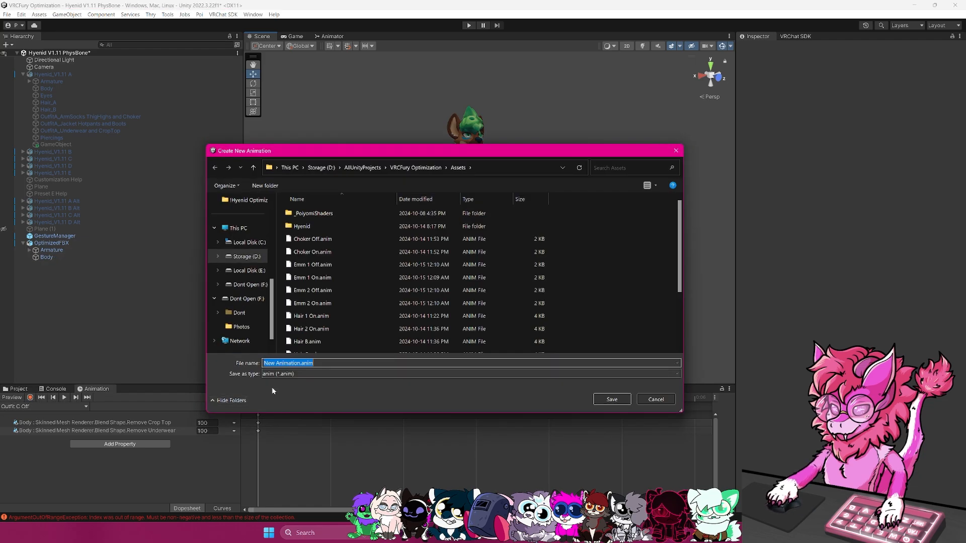
drag(314, 147, 308, 121)
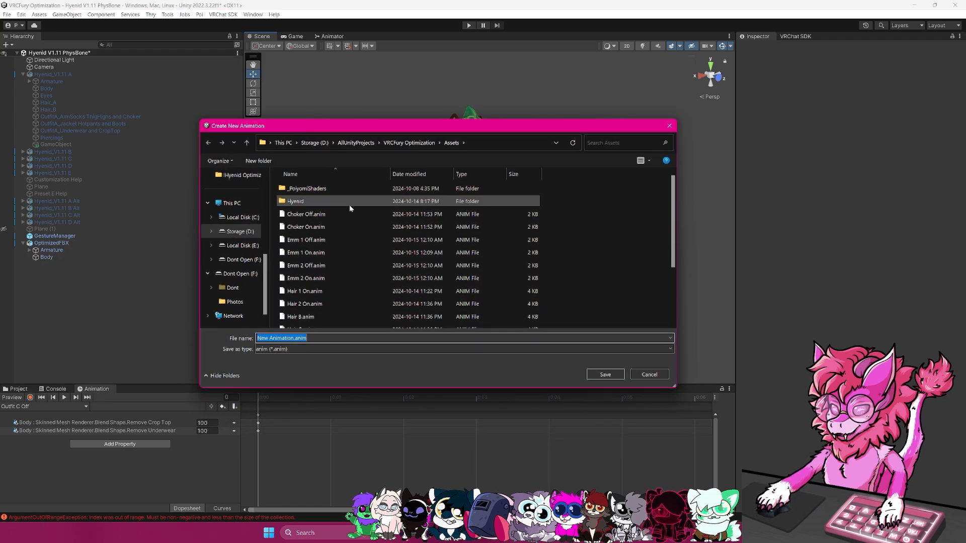
text(Hue Shift 0)
key(Return)
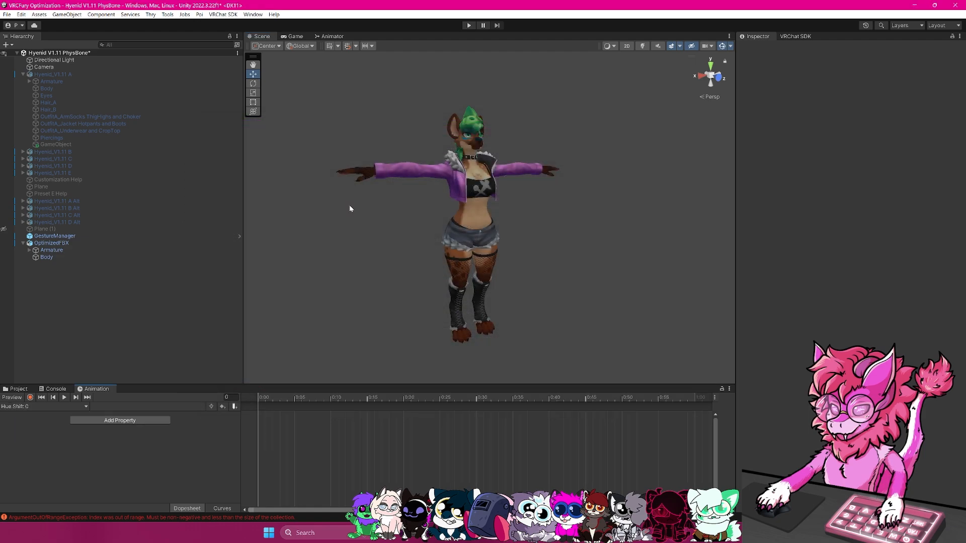
Record a Hue Shift of 0 for both Emission 0 and Emission 1 on the Body material into the Hue Shift 0 clip.
click(30, 398)
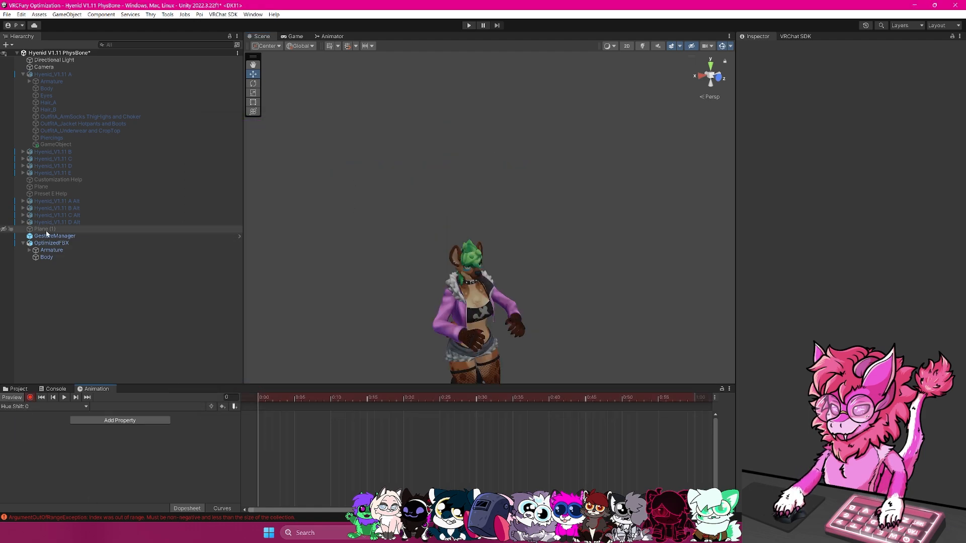
click(46, 257)
scroll(753, 292, down, 12)
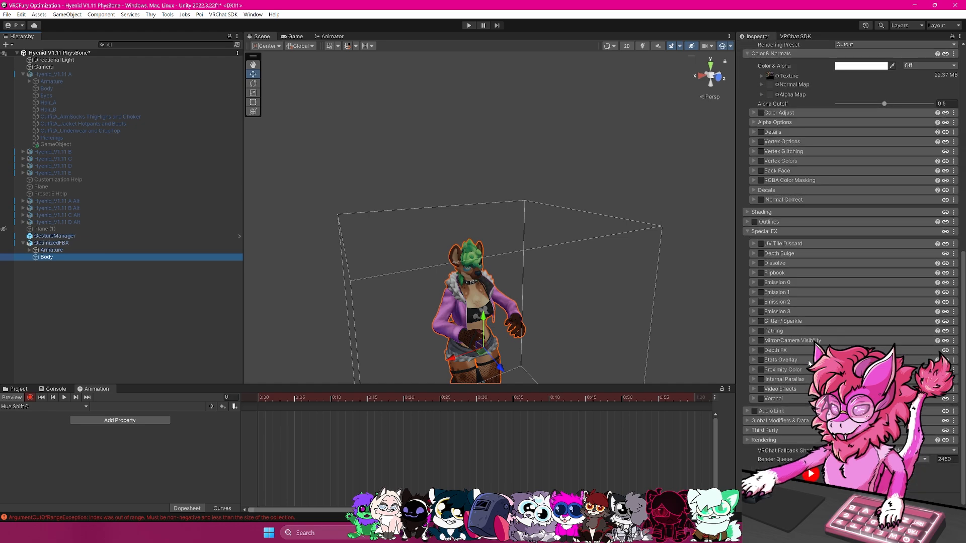
click(753, 292)
click(753, 283)
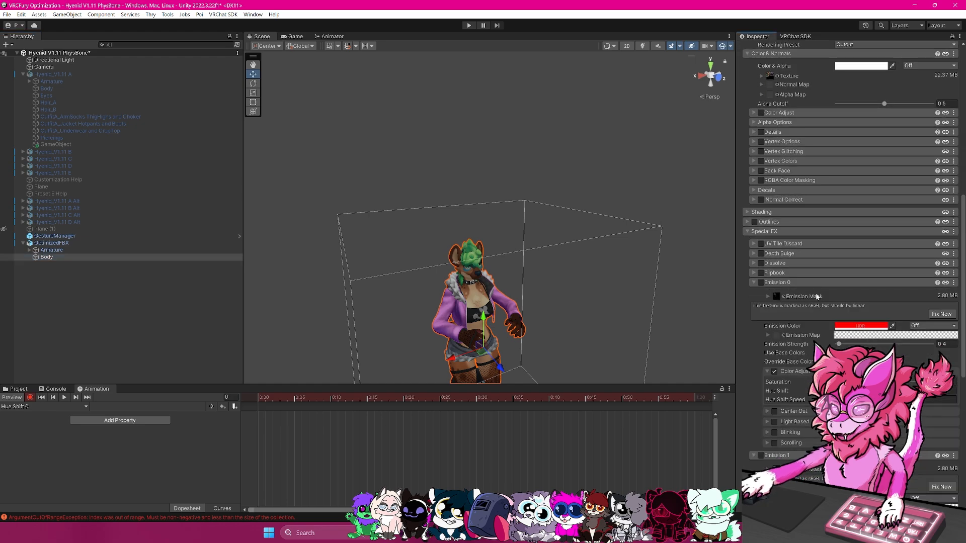
scroll(825, 295, down, 4)
drag(844, 273, 916, 275)
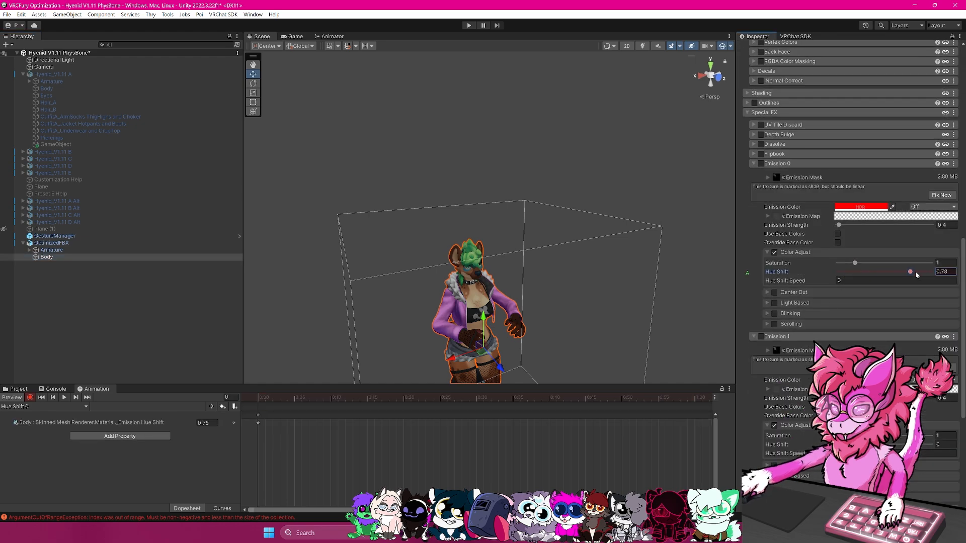
scroll(805, 295, down, 1)
mouse_move(839, 421)
mouse_down()
mouse_move(855, 421)
mouse_move(833, 421)
mouse_up()
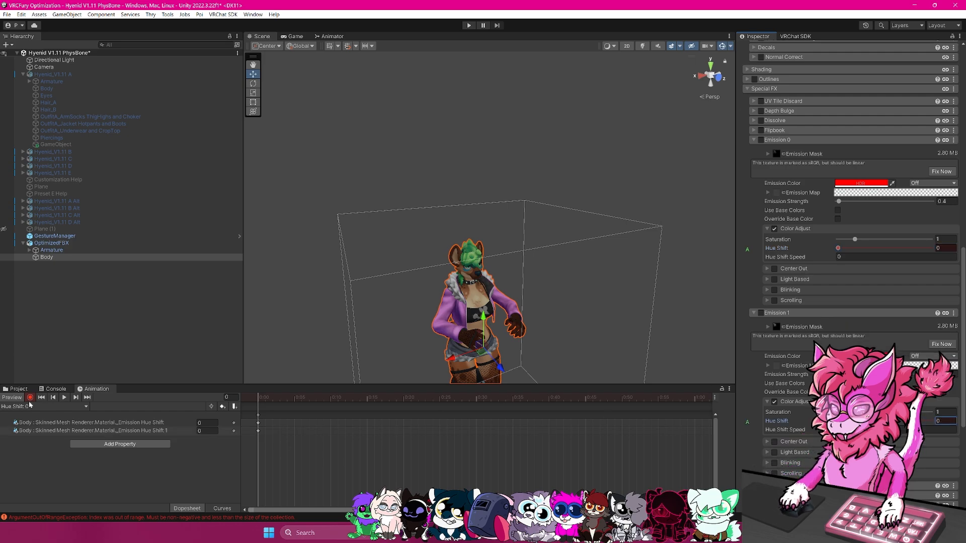
Copy both emission hue shift keyframes into a new animation clip named Hue Shift 1.
drag(302, 459, 252, 408)
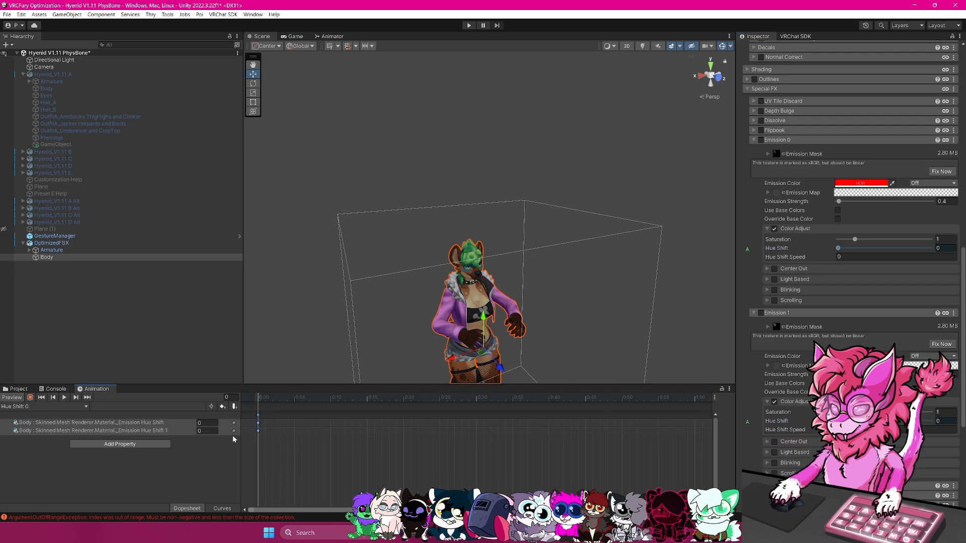
click(28, 407)
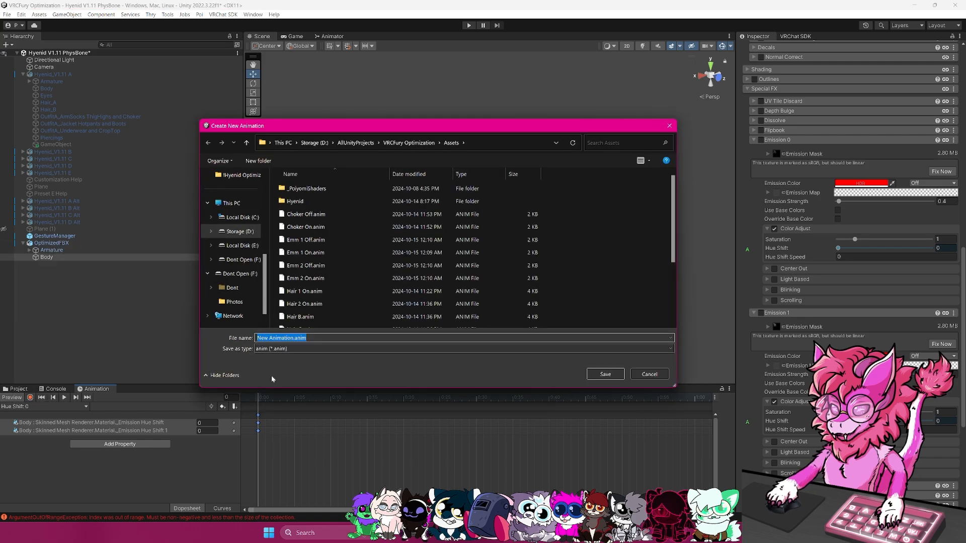
text(Hue Shi)
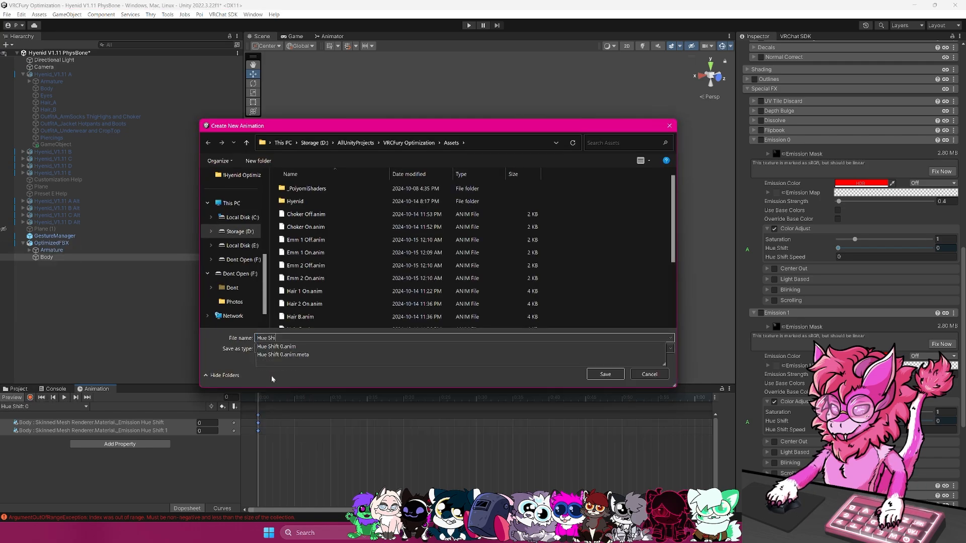
text(ft 1)
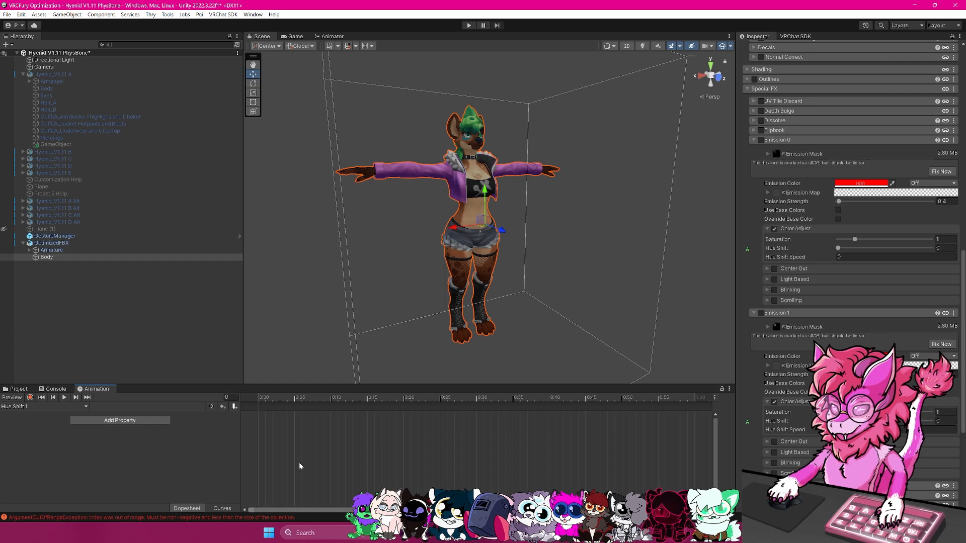
key(ctrl+v)
Set both emission hue shift values in the Hue Shift 1 clip to 1.
click(203, 425)
text(1)
click(204, 431)
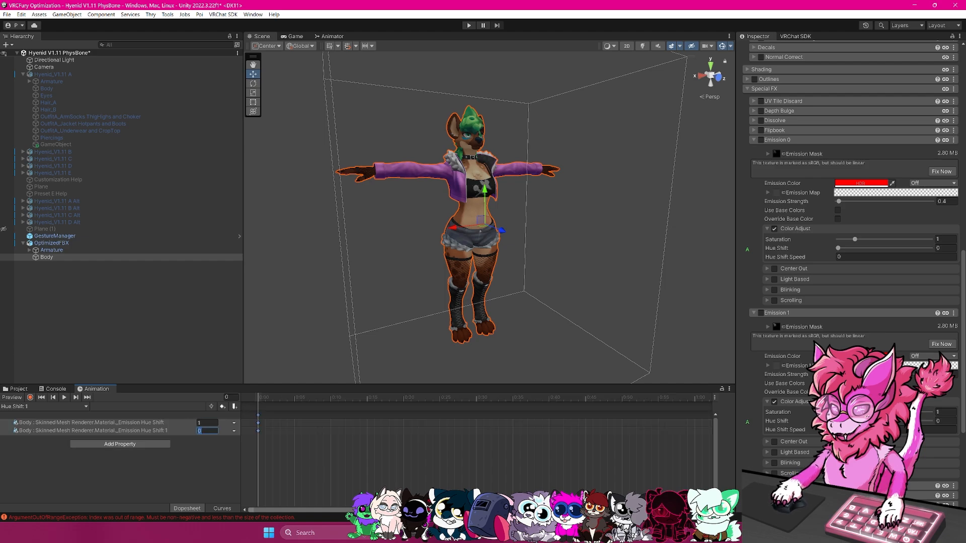
text(1)
click(394, 461)
Create a new animation clip named Sat 0.
click(43, 407)
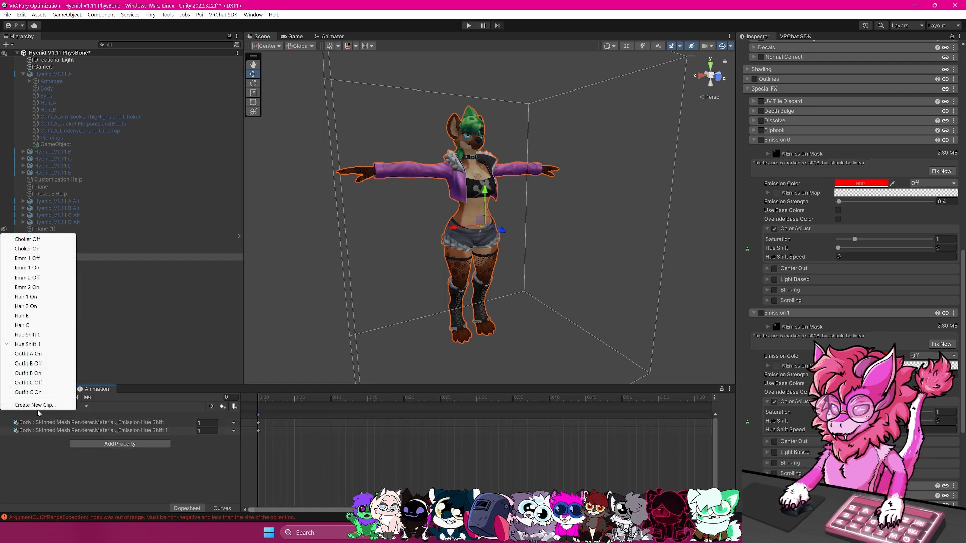
click(38, 404)
text(Sa)
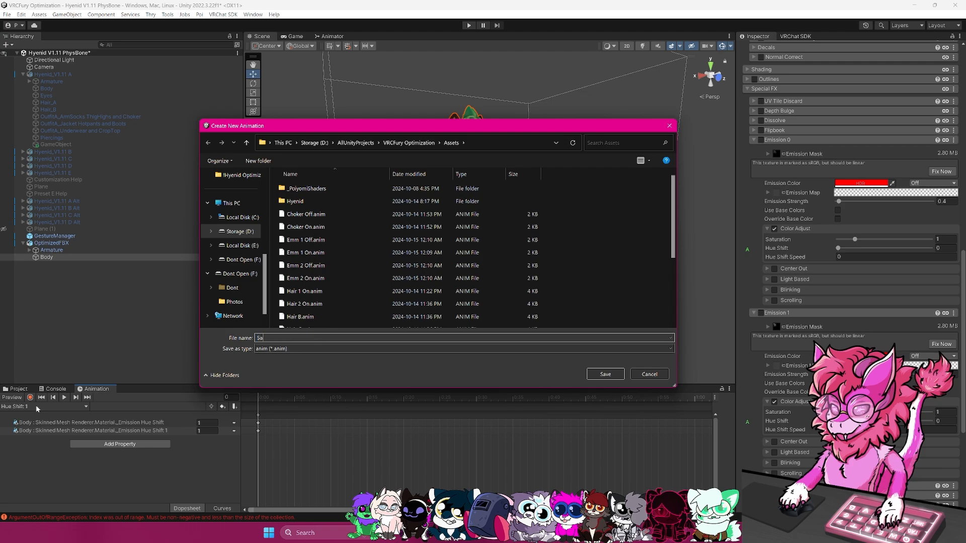
text(t 0)
key(Return)
Record a Saturation of 0 for both Emission 0 and Emission 1 into the Sat 0 clip, and stop recording.
click(30, 398)
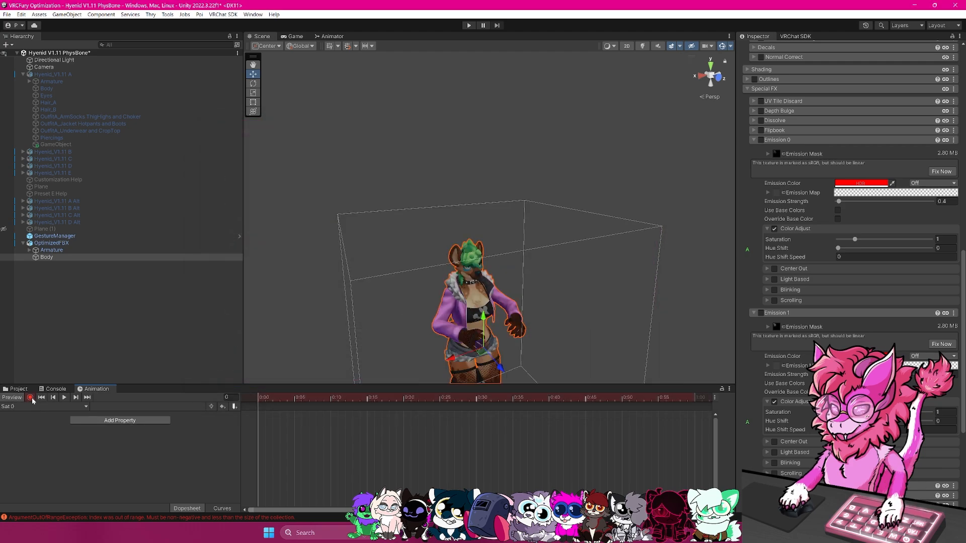
scroll(850, 392, down, 2)
drag(854, 365, 794, 367)
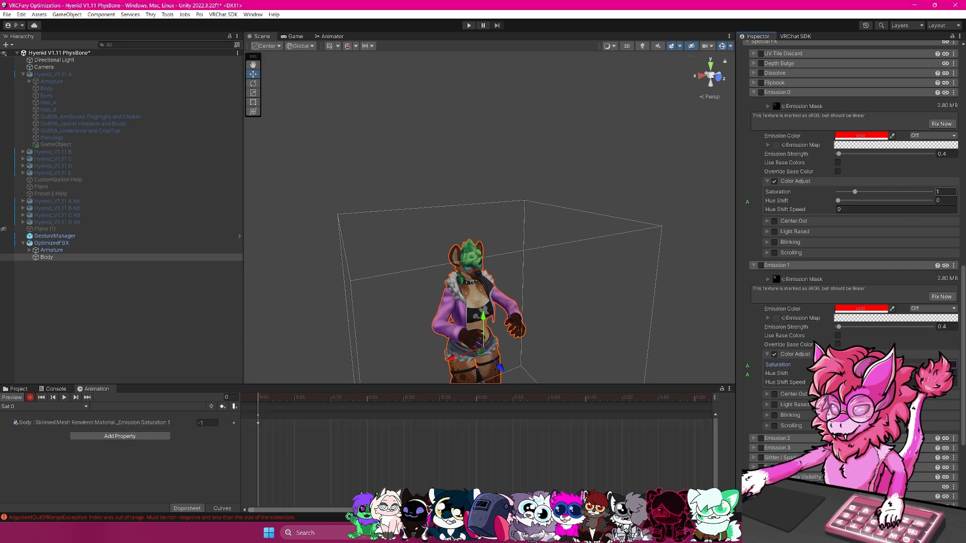
text(0)
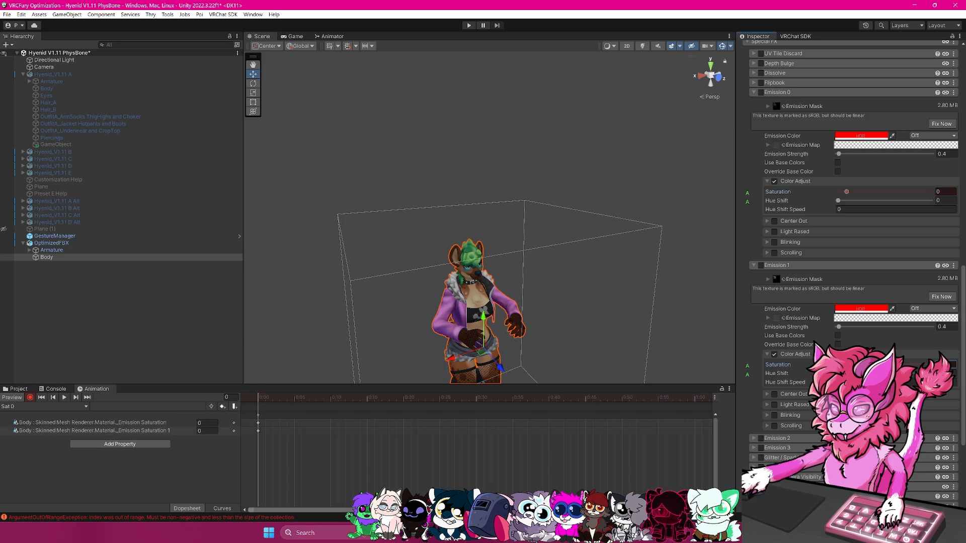
click(53, 407)
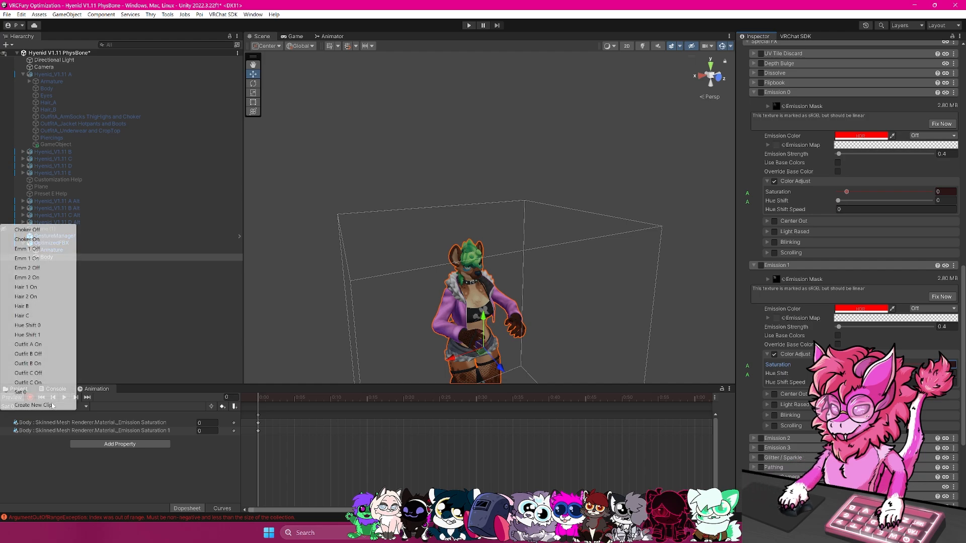
click(92, 413)
click(30, 398)
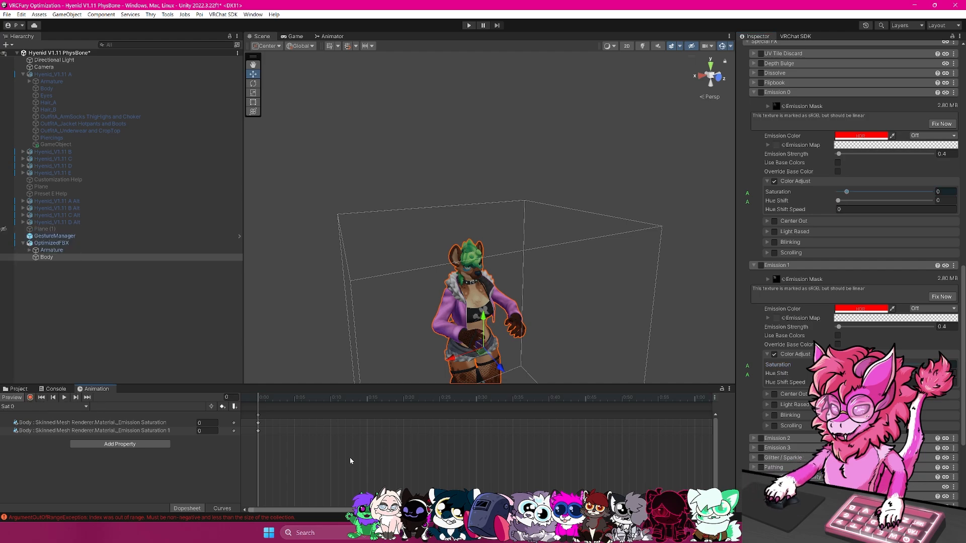
Copy both emission saturation keyframes into a new animation clip named Sat 1.
click(63, 407)
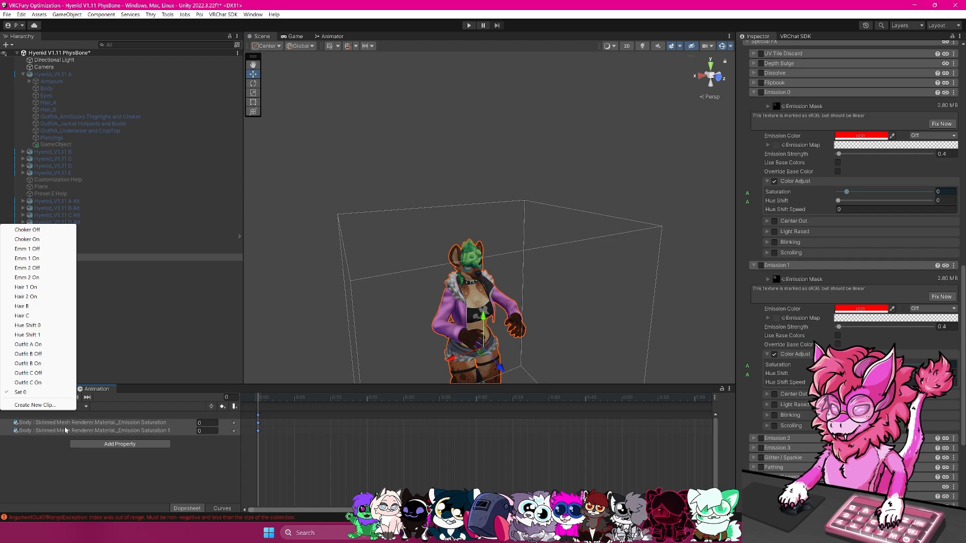
click(35, 405)
text(Sat)
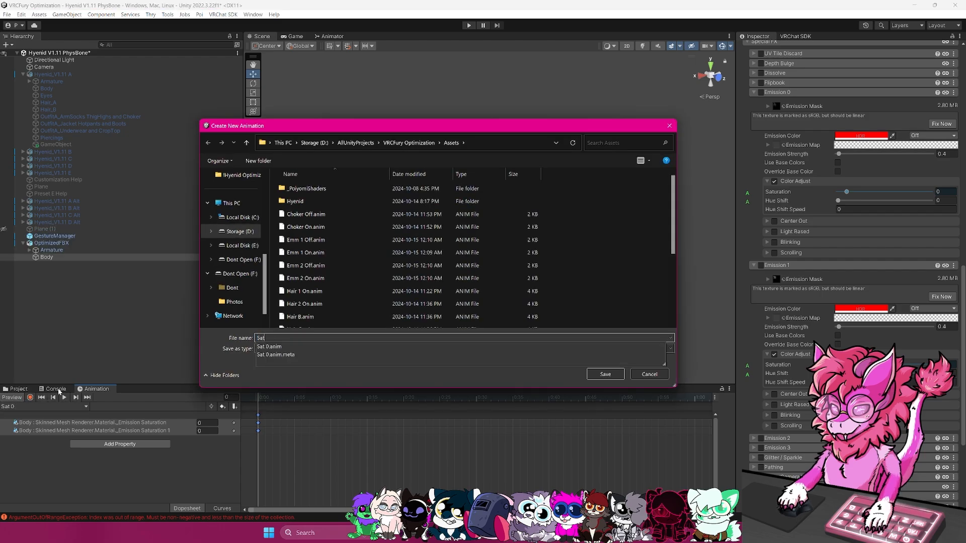
text( 1)
key(Return)
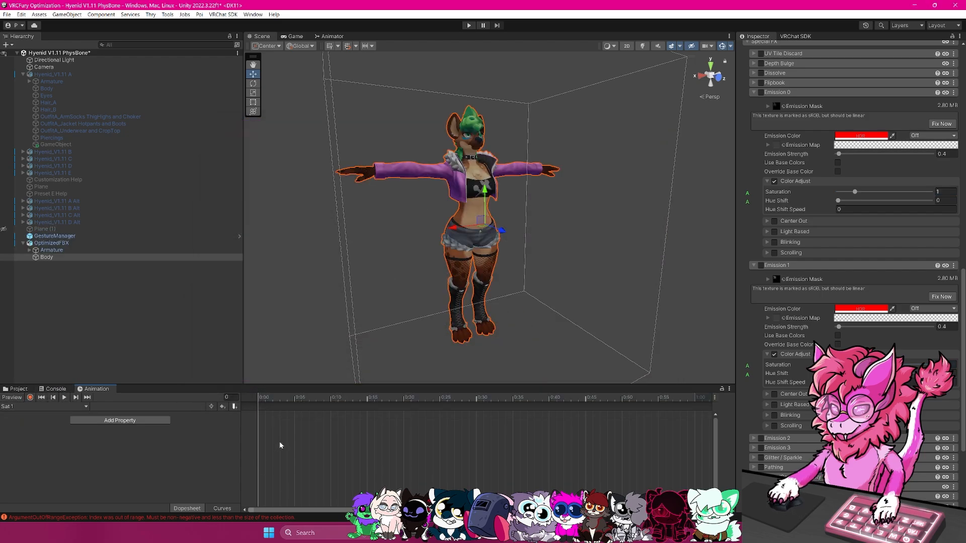
key(ctrl+v)
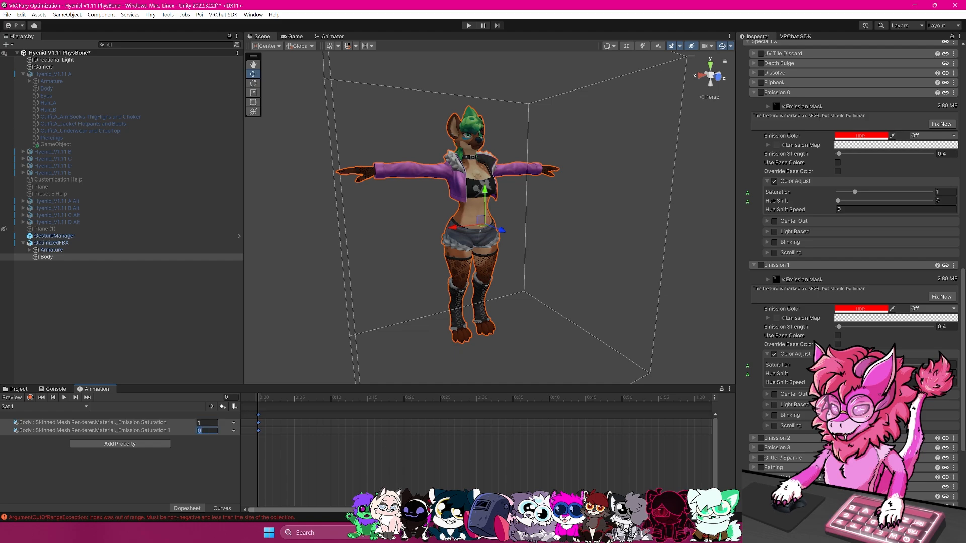
Set both emission saturation values in the Sat 1 clip to 3.
click(410, 489)
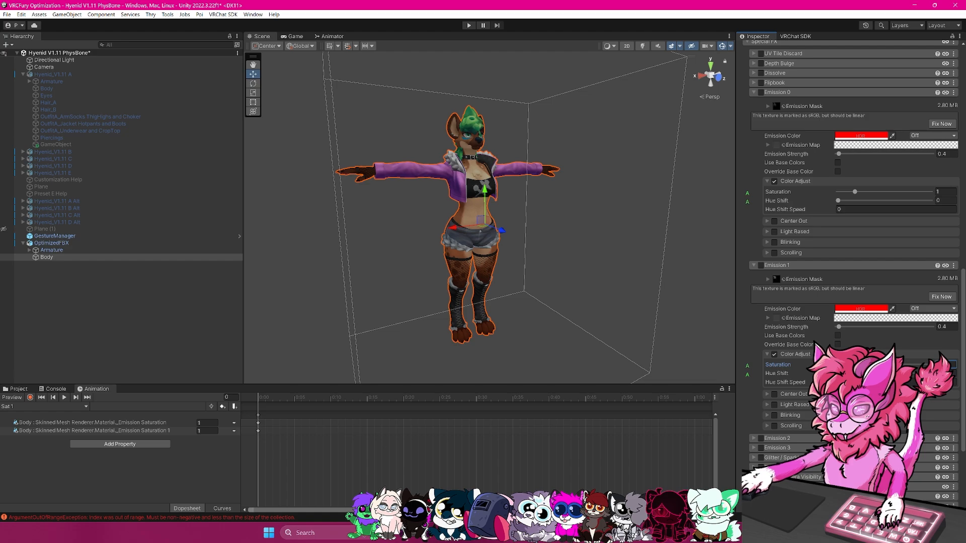
click(206, 423)
text(3)
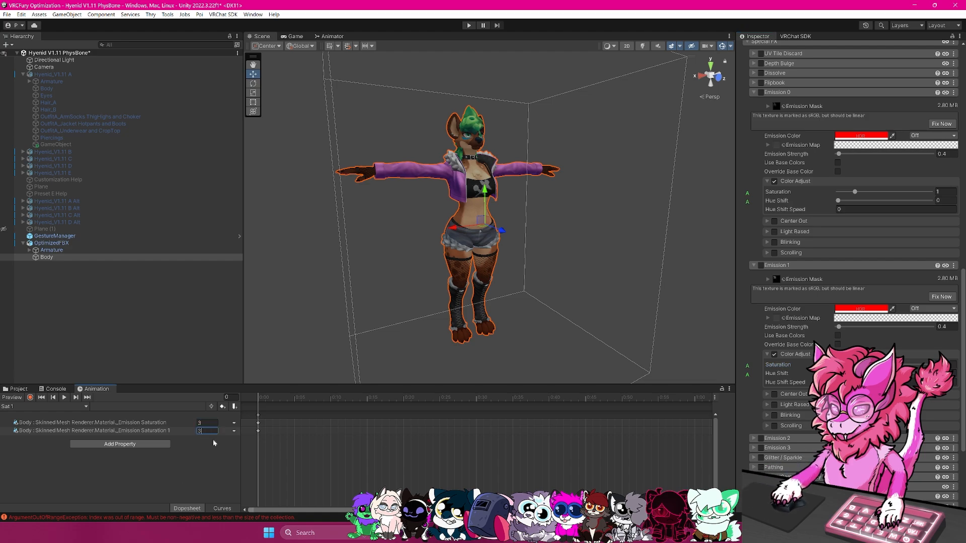
key(Return)
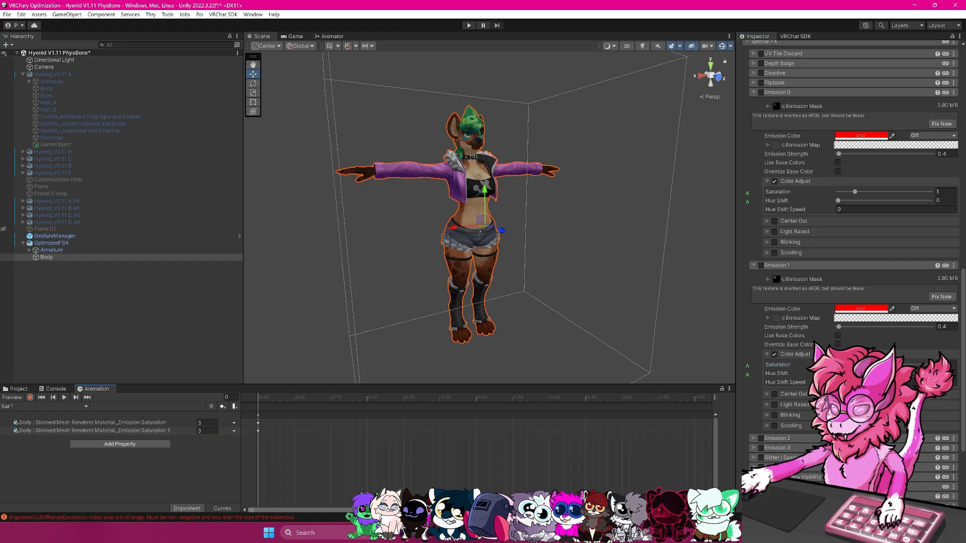
Switch to the Outfit C Off clip and bring up the project assets beside the avatar's scene view.
click(28, 407)
click(38, 364)
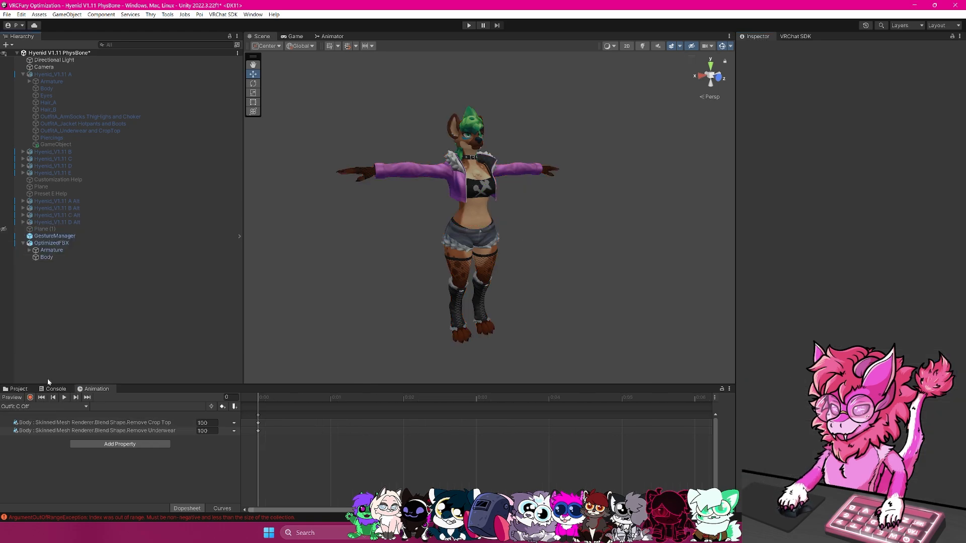
click(18, 389)
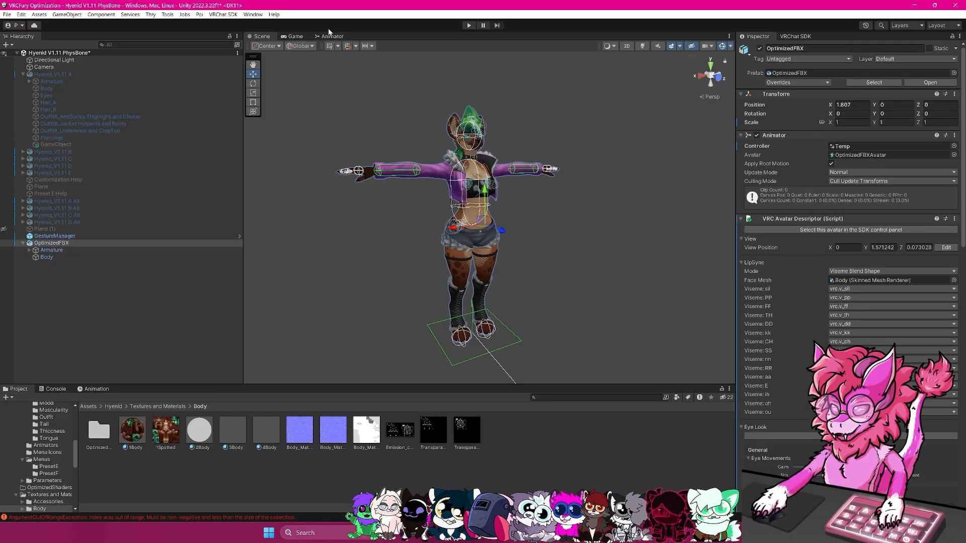
click(322, 36)
click(261, 36)
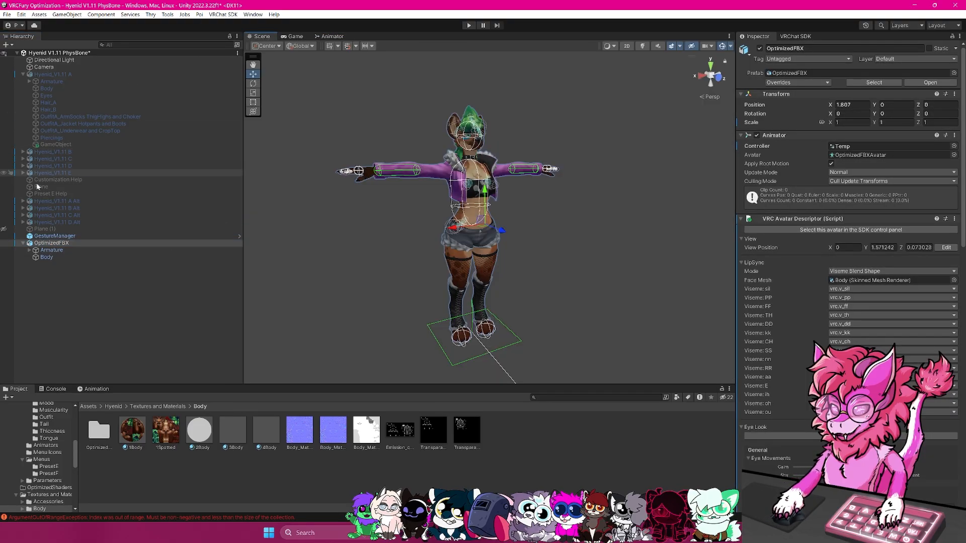
Open the FX controller assigned in OptimizedFBX's playable layers and show its parameters.
click(51, 243)
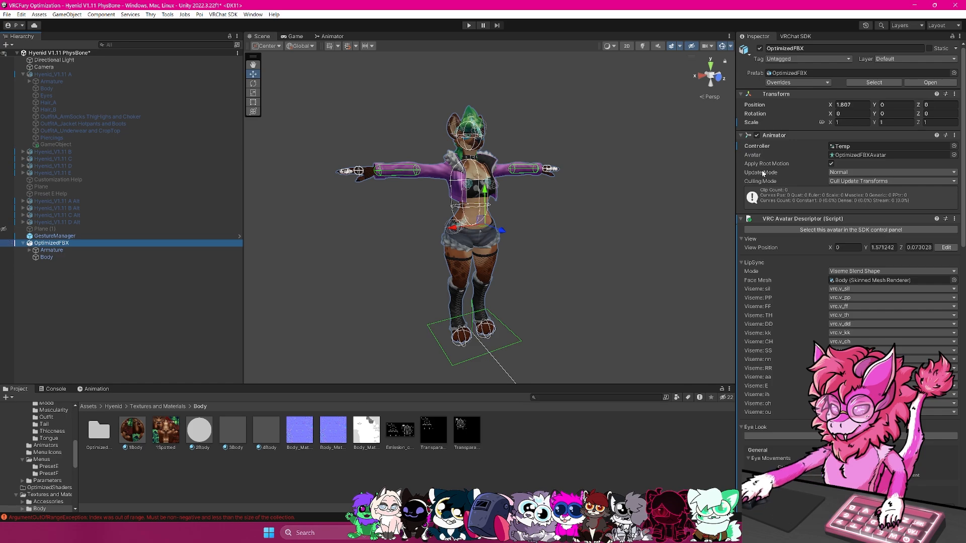
scroll(860, 208, down, 5)
scroll(855, 227, down, 10)
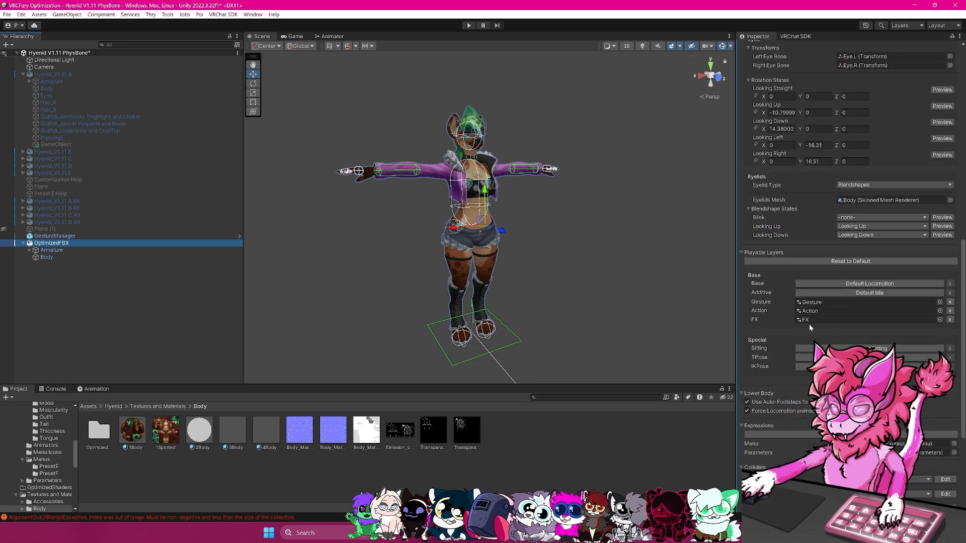
click(808, 320)
double_click(808, 321)
click(283, 45)
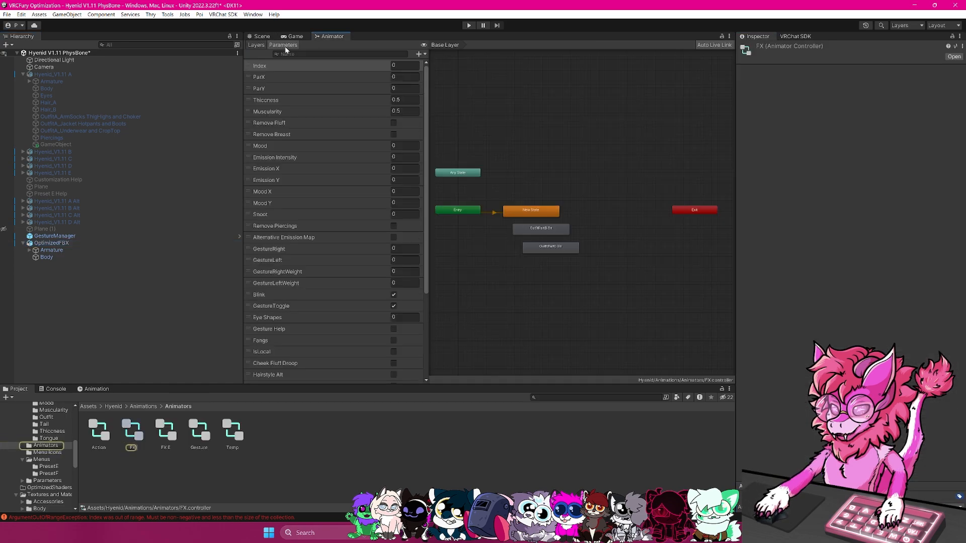
Add a float parameter named Emm1 to the FX controller.
scroll(292, 81, down, 5)
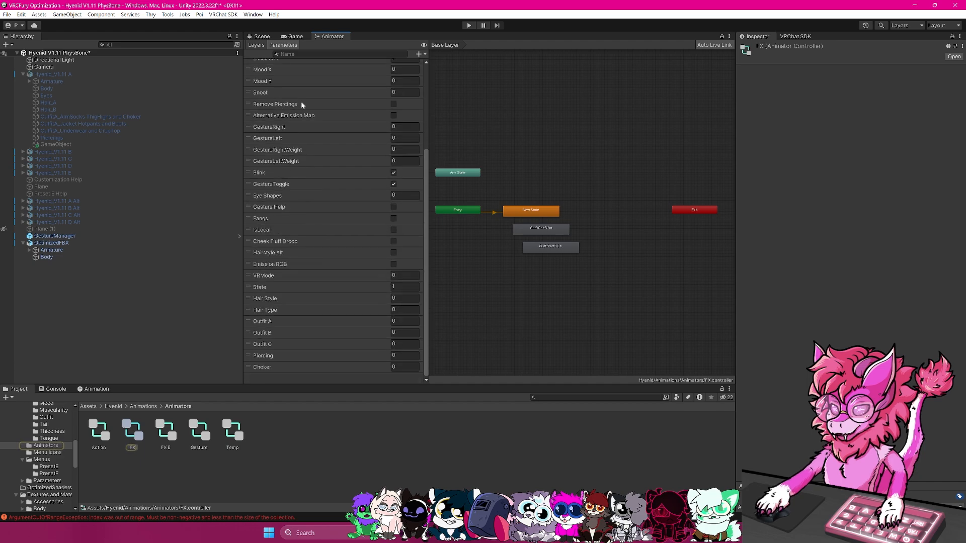
click(418, 55)
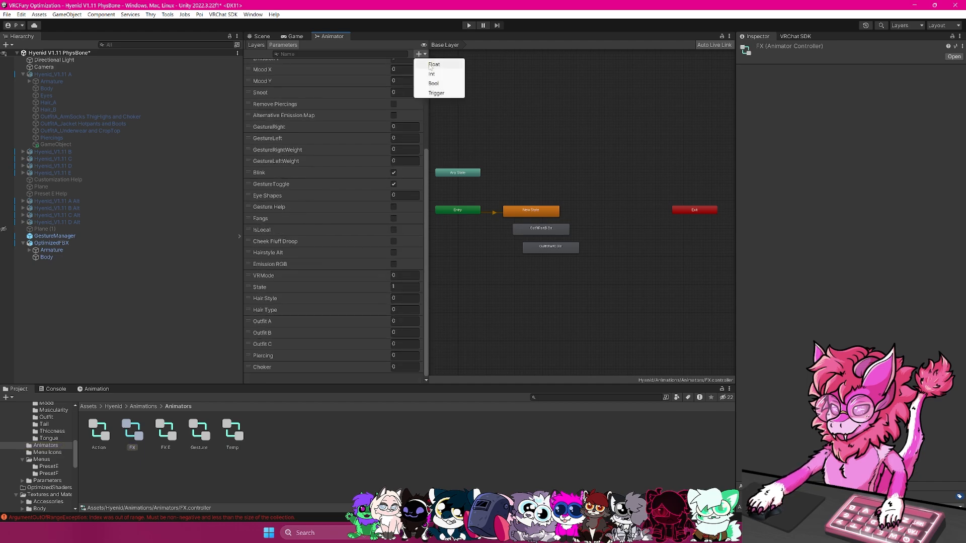
click(432, 63)
text(Em)
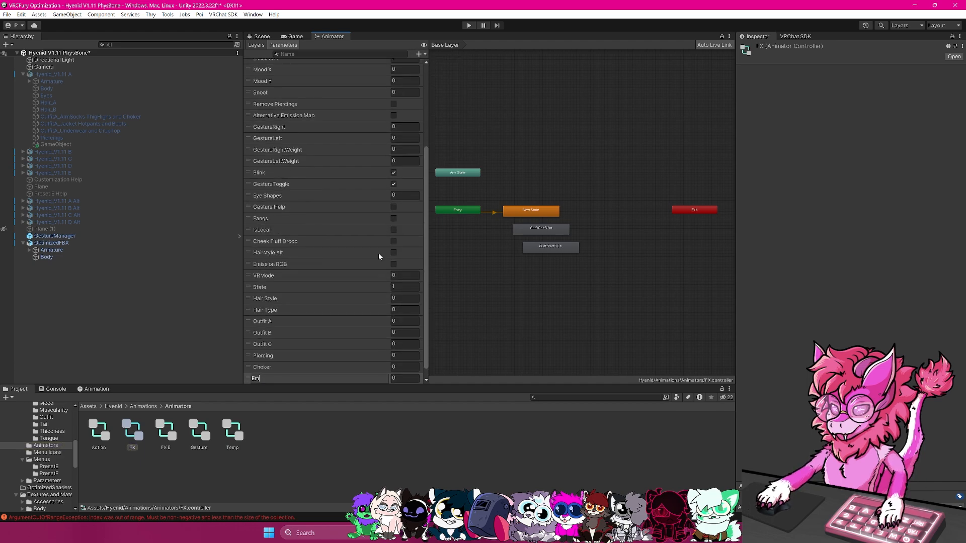
text(m1)
key(Return)
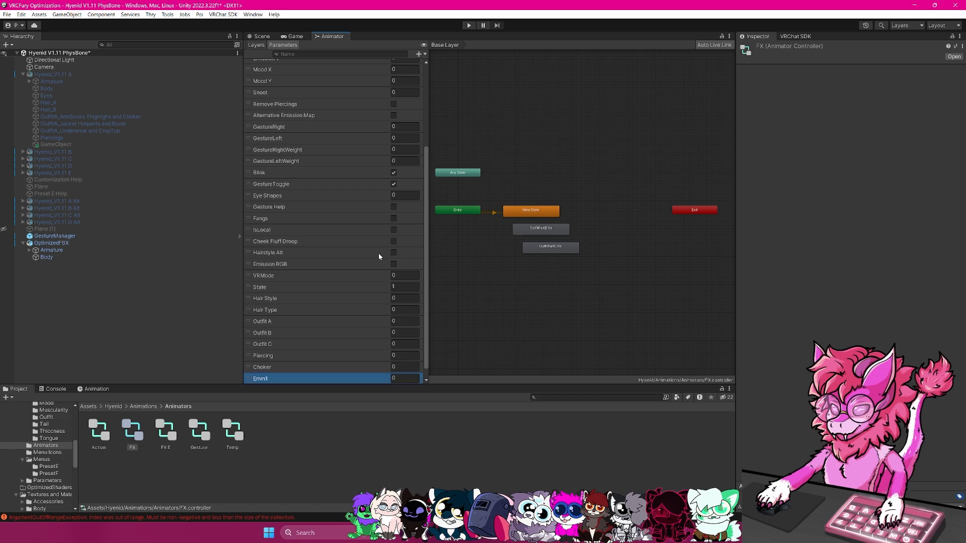
Add a float parameter named Emm2 to the FX controller.
click(419, 54)
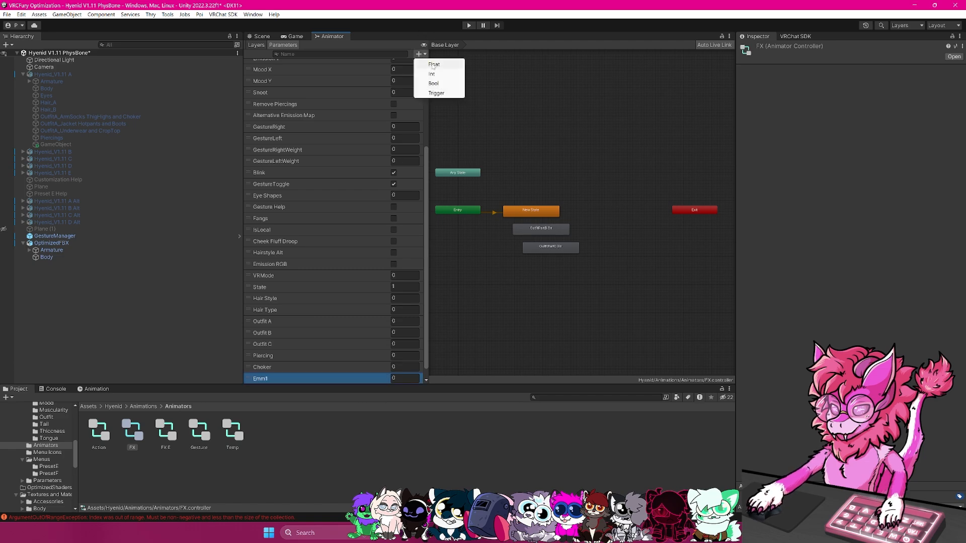
click(432, 65)
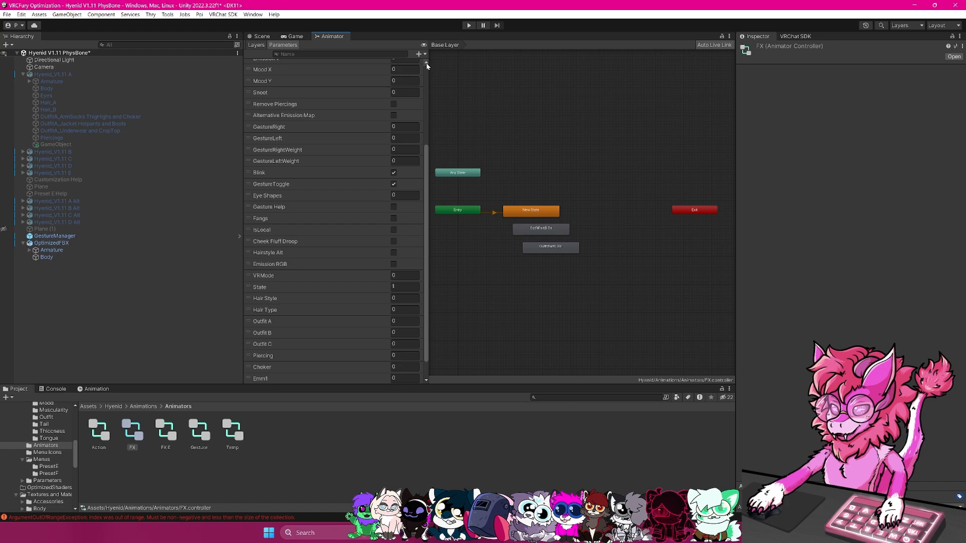
scroll(430, 167, down, 3)
scroll(419, 170, down, 2)
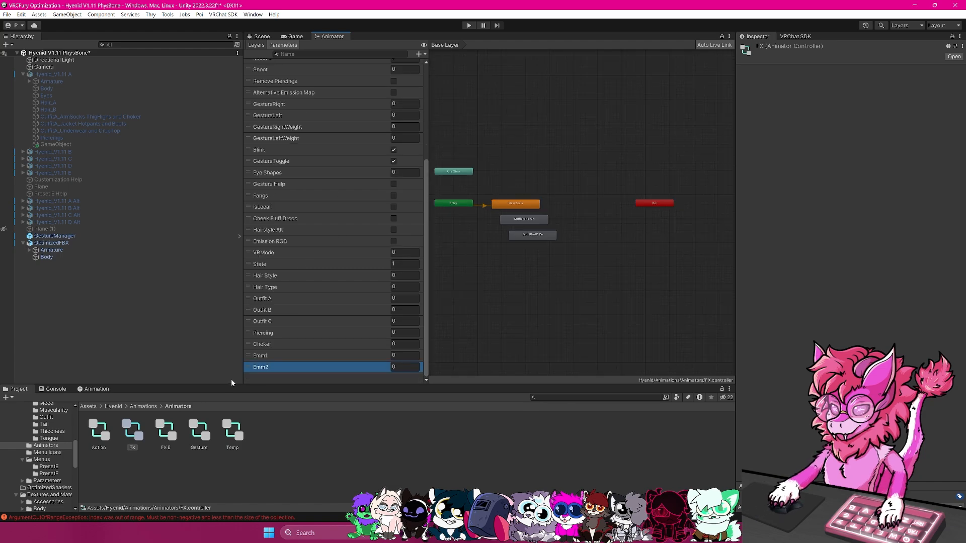
click(267, 354)
click(265, 367)
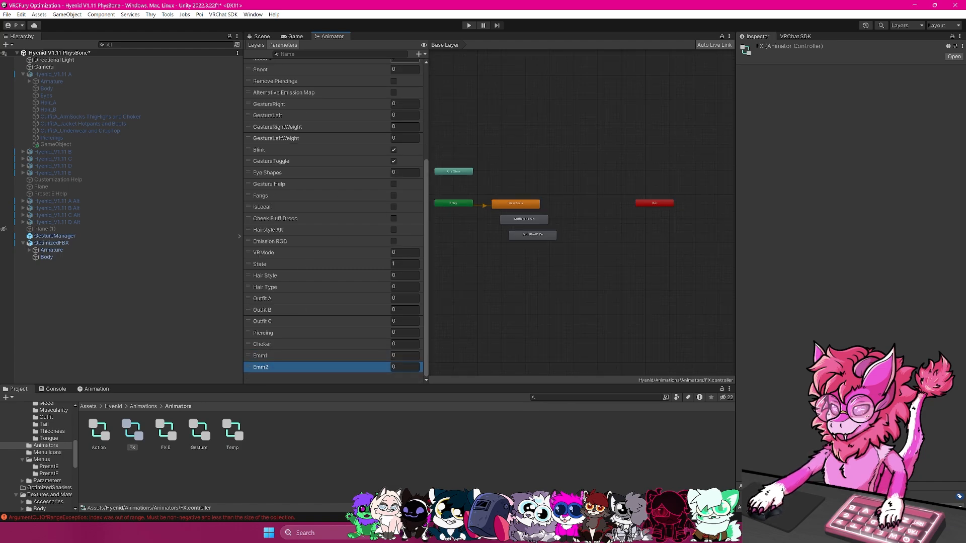
Add a float parameter named Sat to the FX controller.
click(420, 57)
click(432, 65)
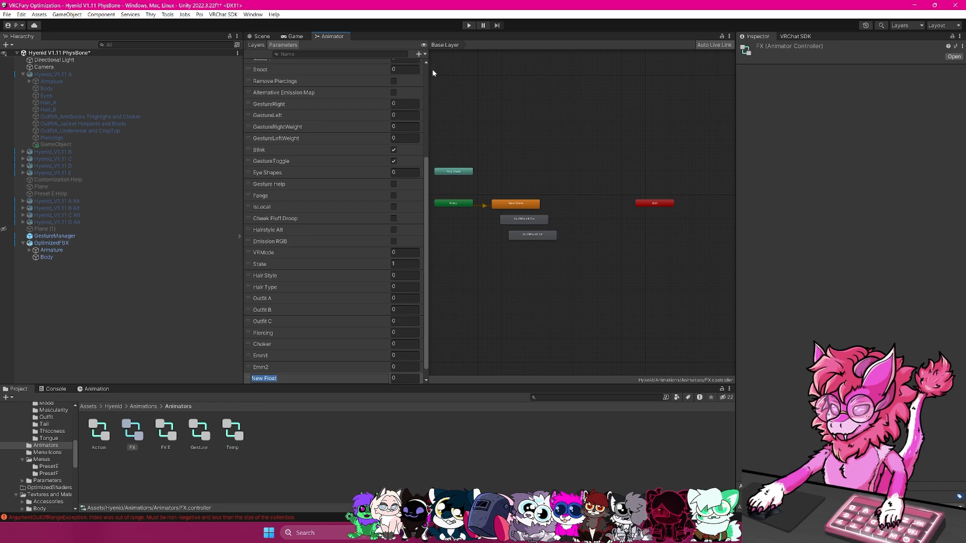
text(Sat)
key(Return)
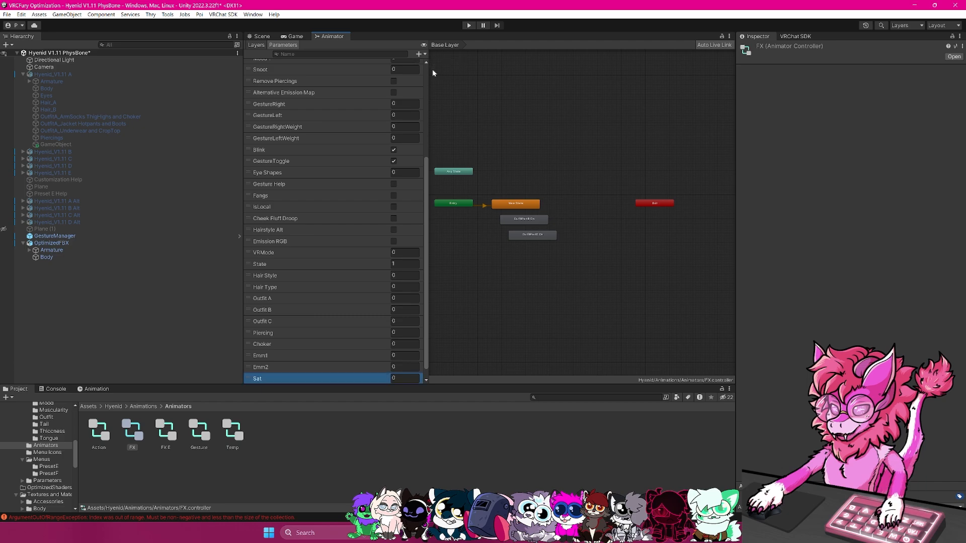
Add a float parameter named Hue to the FX controller and check it alongside Emm1, Emm2 and Sat.
click(420, 54)
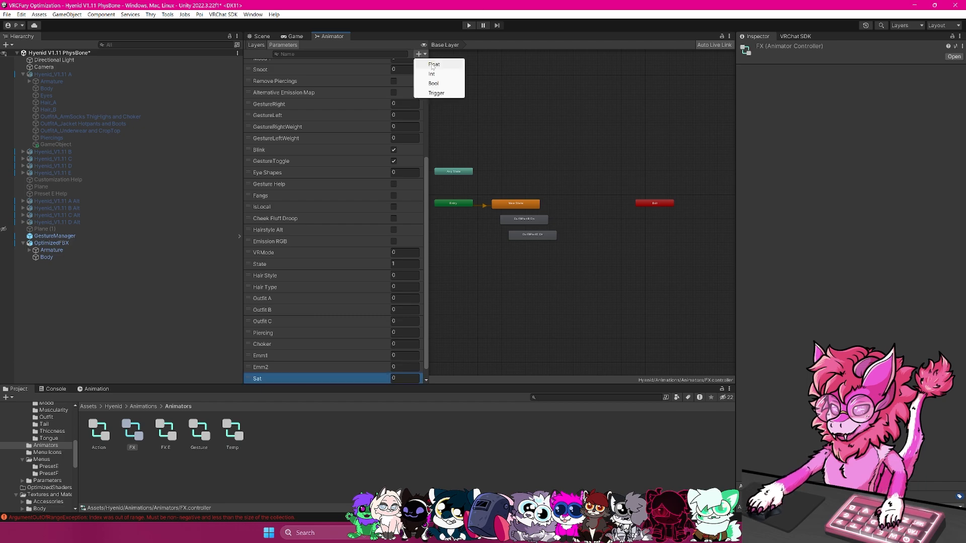
click(434, 65)
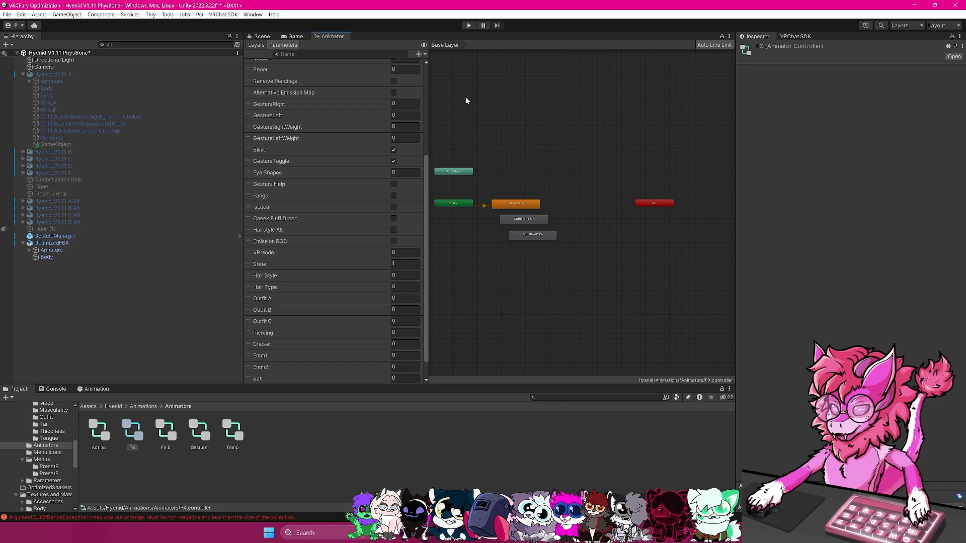
scroll(365, 216, down, 2)
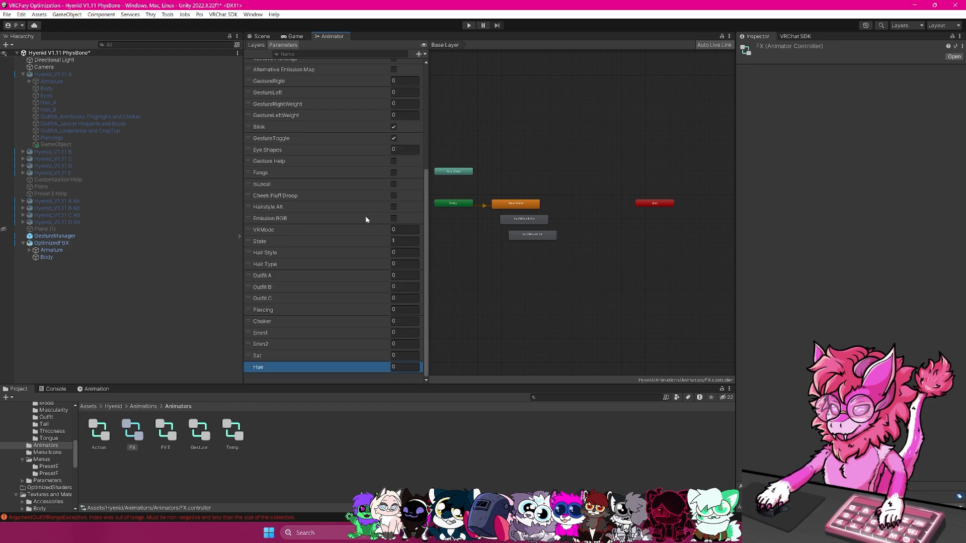
click(269, 334)
click(271, 345)
click(272, 358)
click(272, 368)
Open the A2Parameters expression parameters asset assigned in OptimizedFBX's avatar descriptor.
click(261, 37)
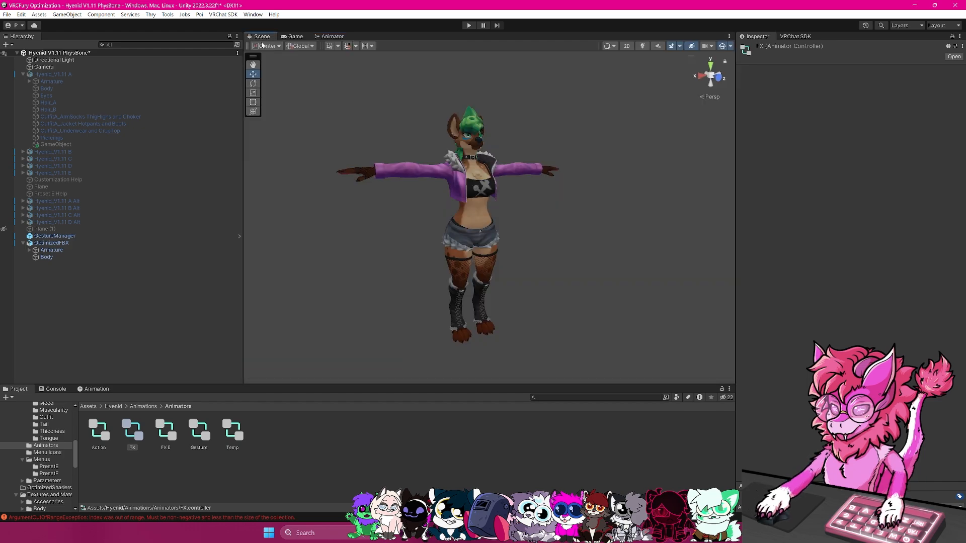
click(40, 244)
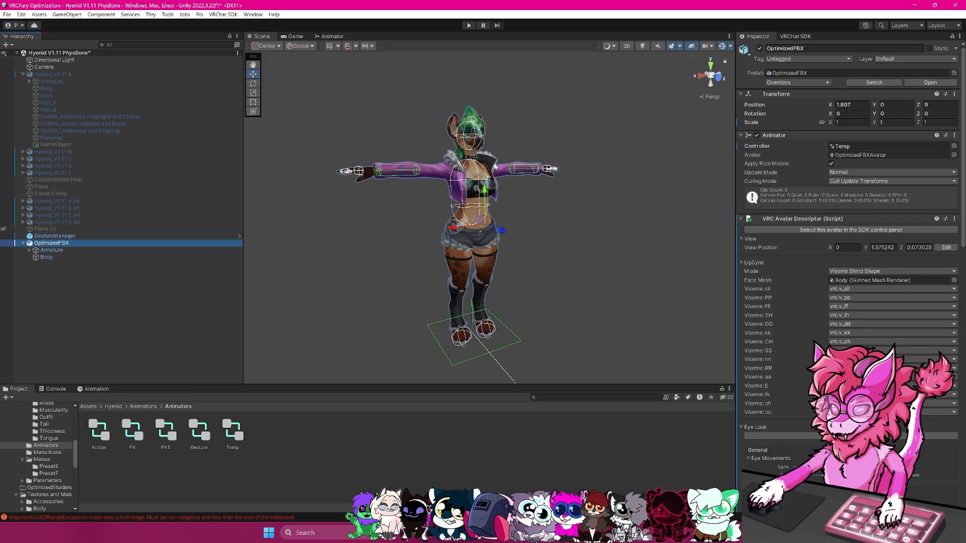
scroll(859, 312, down, 4)
scroll(860, 312, down, 3)
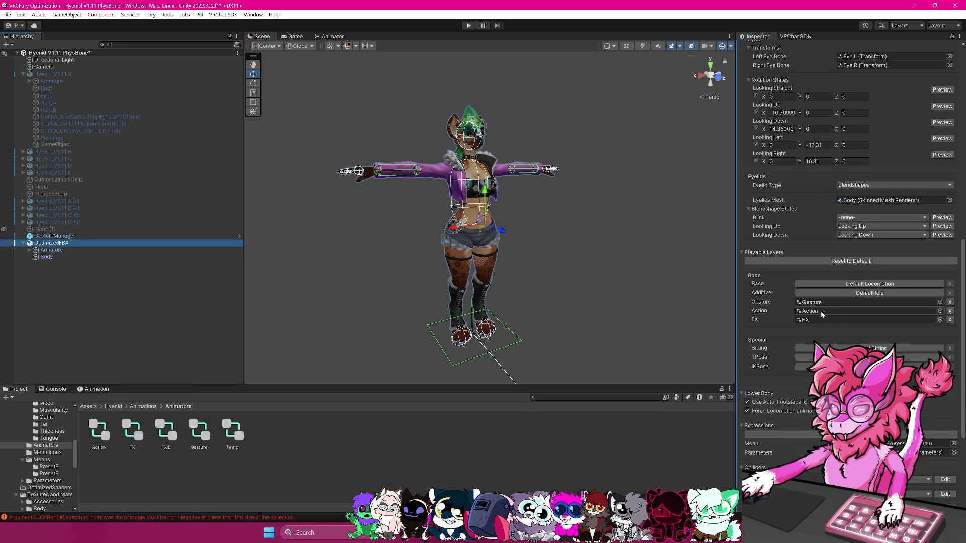
scroll(859, 312, down, 3)
scroll(848, 293, down, 3)
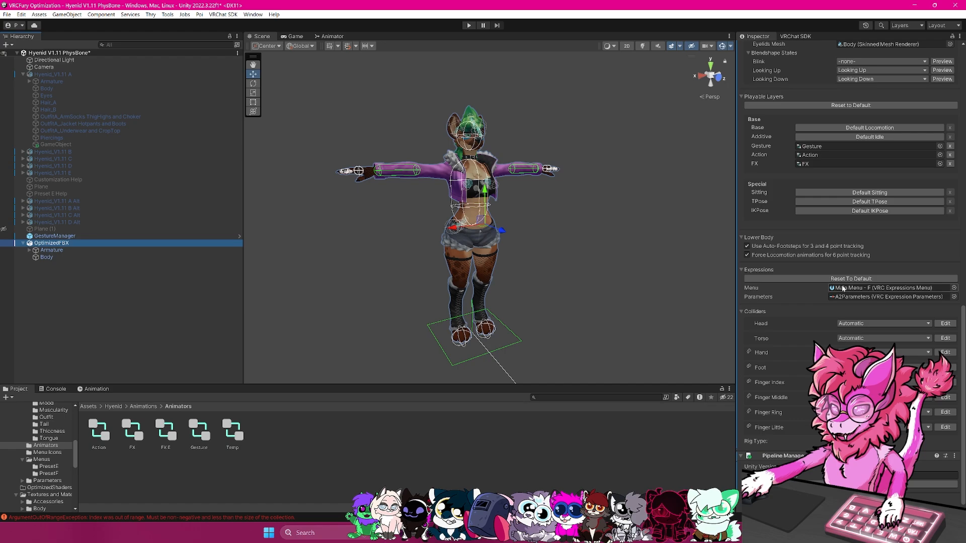
double_click(847, 297)
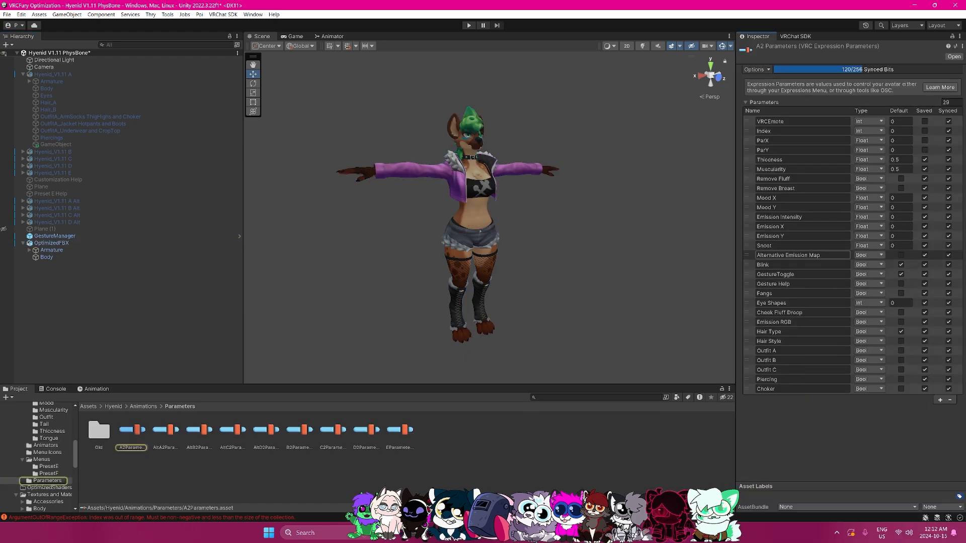
Add two entries to the end of the expression parameters list and name them Emm1 and Emm2.
click(936, 412)
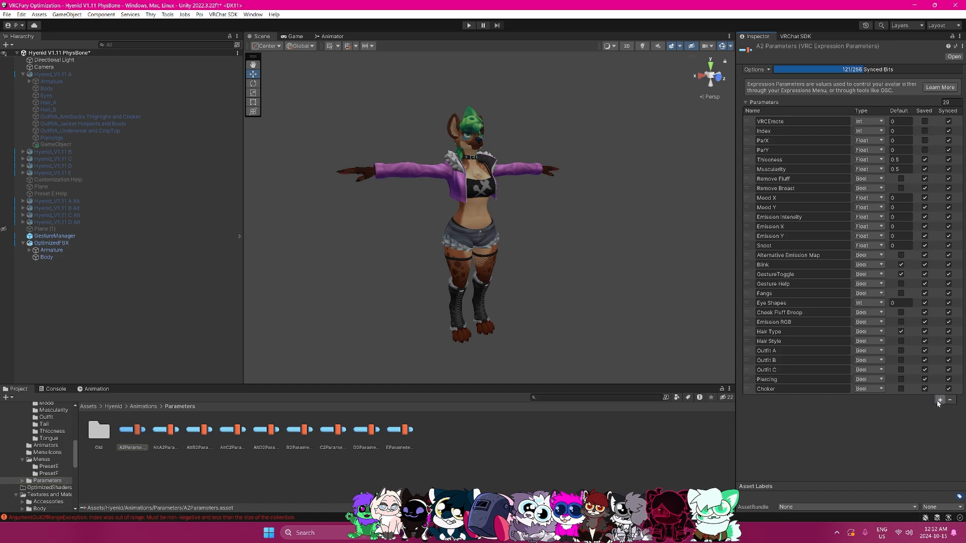
click(939, 401)
click(939, 421)
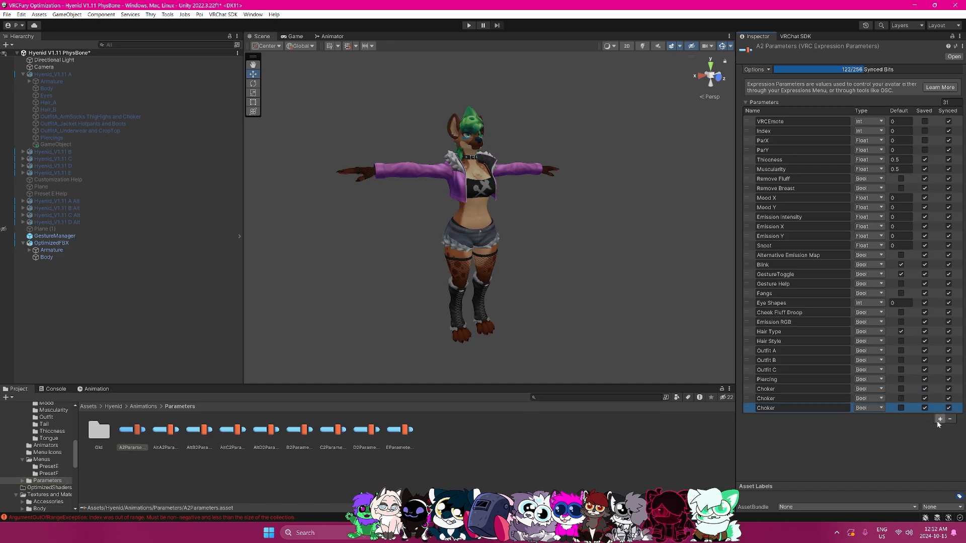
click(867, 408)
click(823, 400)
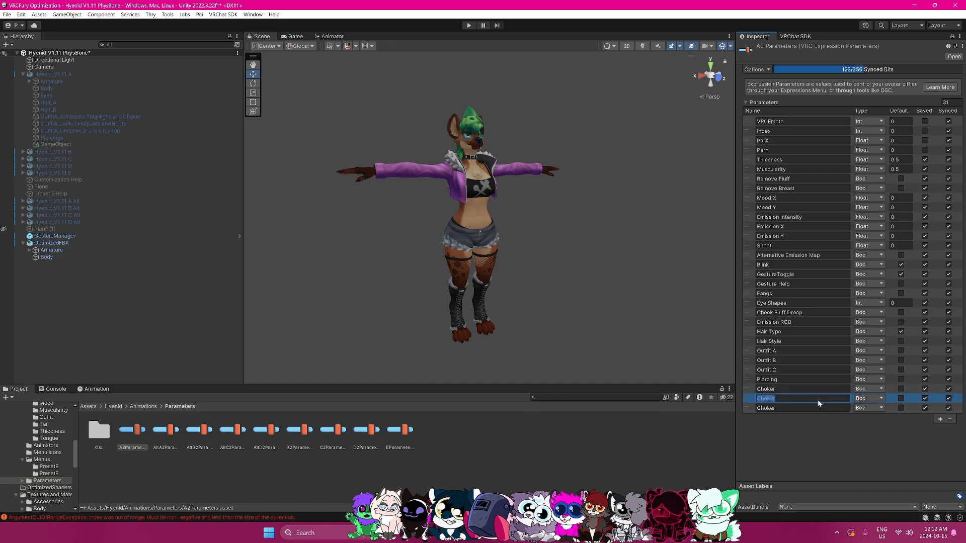
click(786, 409)
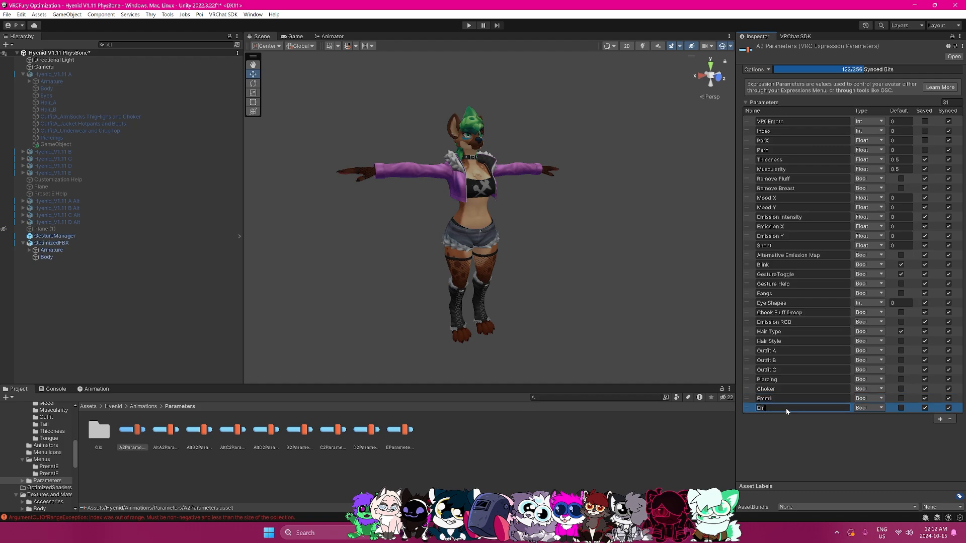
Add two more expression parameters below Emm2 and set the type of both to Float.
click(940, 419)
click(939, 429)
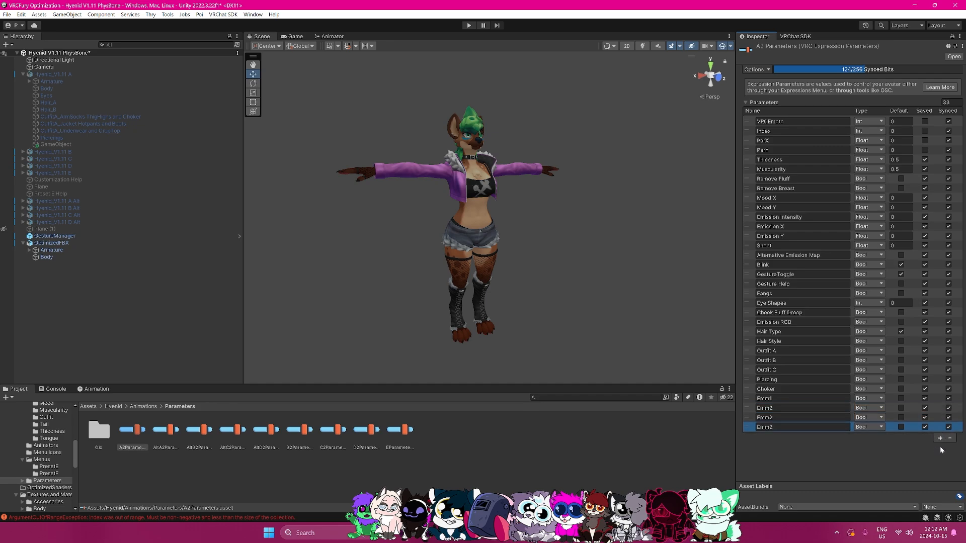
click(869, 418)
click(873, 438)
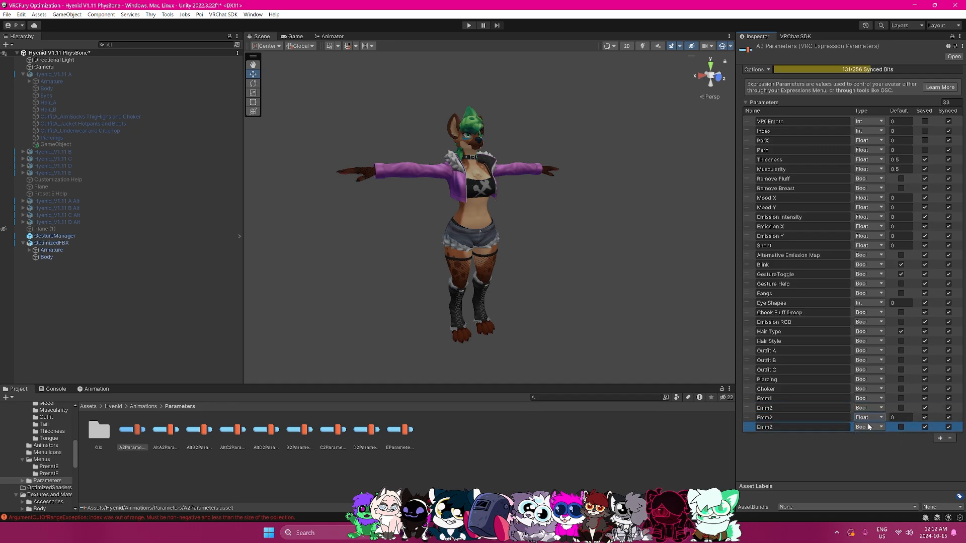
click(869, 428)
click(873, 447)
Name the two new float expression parameters Hue and Sat.
click(811, 417)
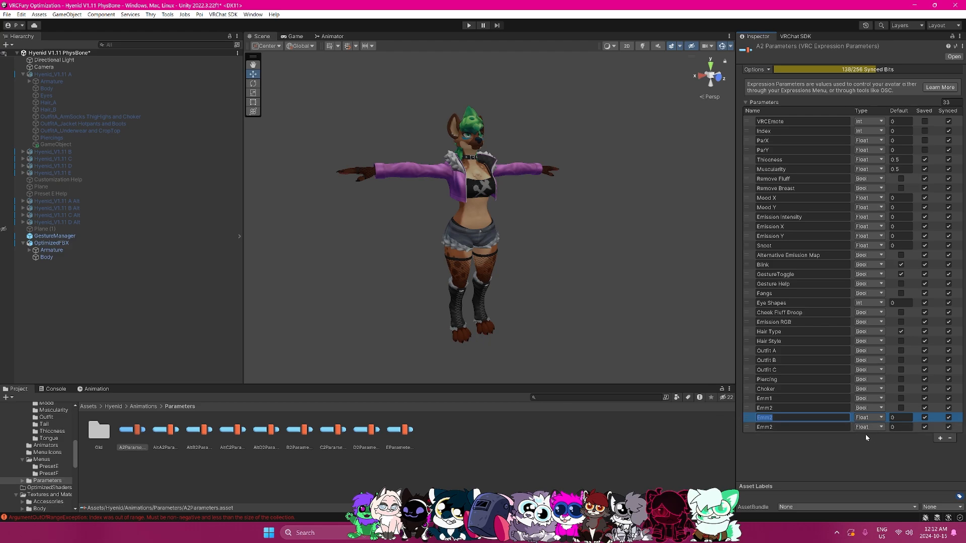
text(Hue)
click(807, 427)
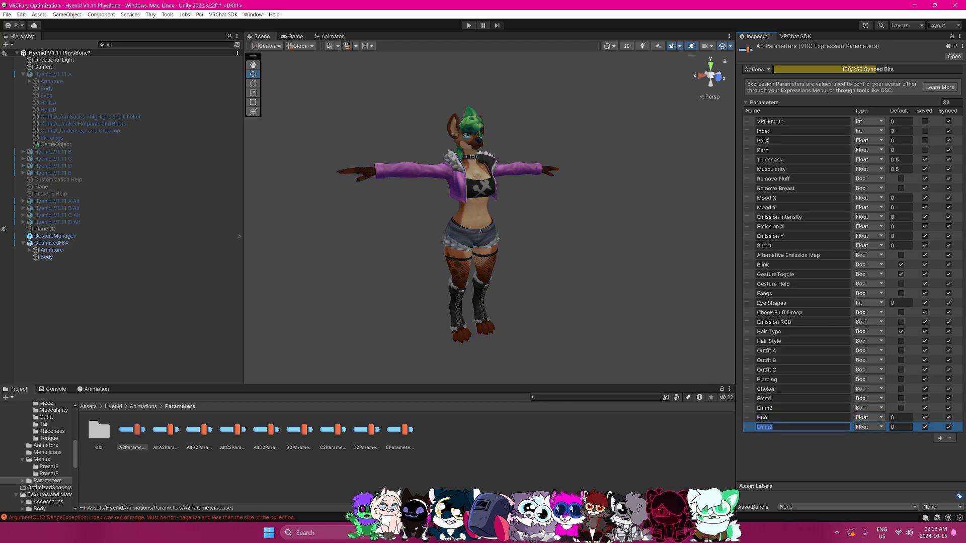
click(844, 468)
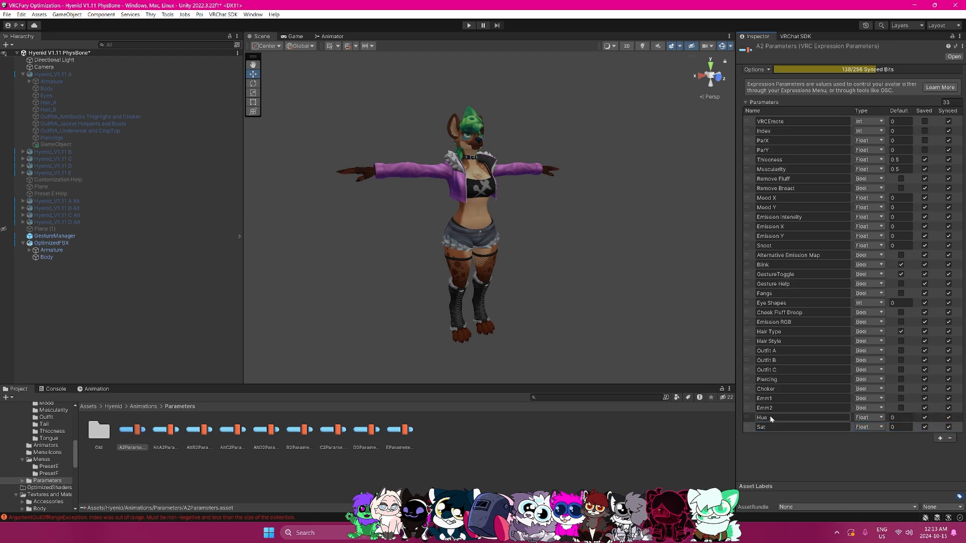
click(763, 428)
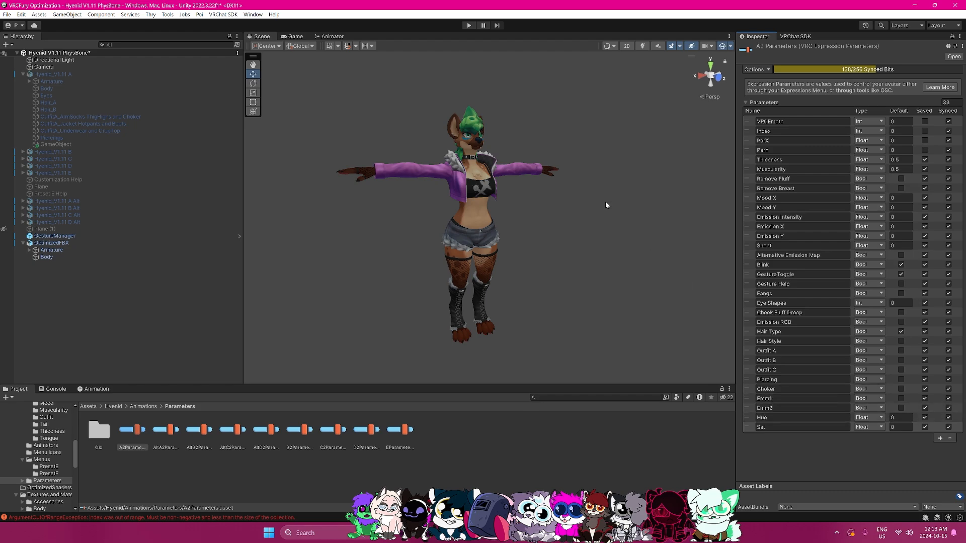
right_drag(548, 173, 552, 169)
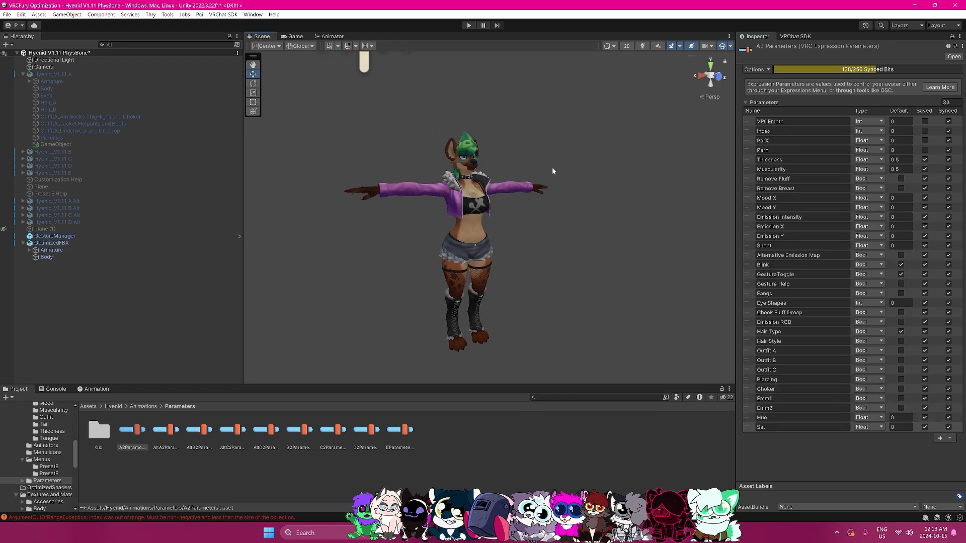
Open the direct blend tree inside the FX controller's Blendtree layer.
click(329, 36)
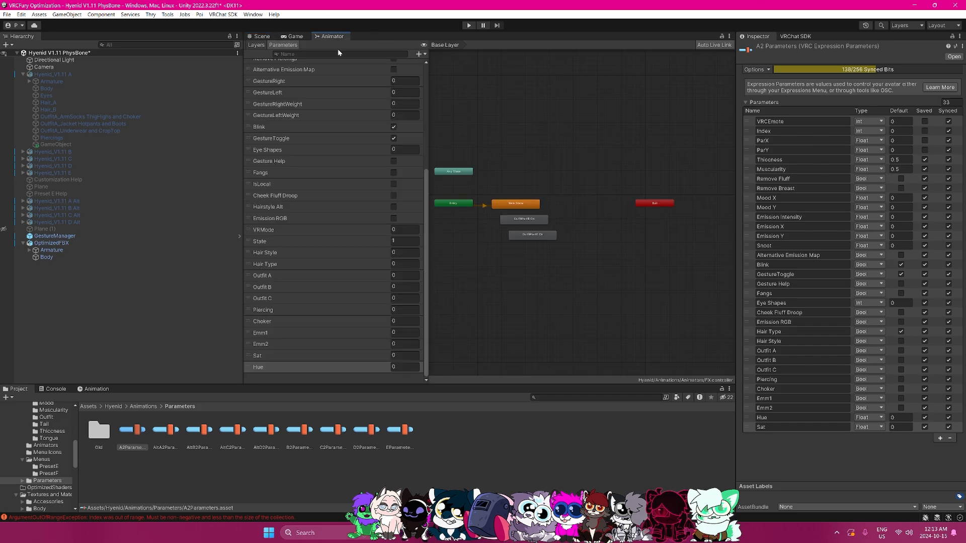
click(255, 46)
click(282, 84)
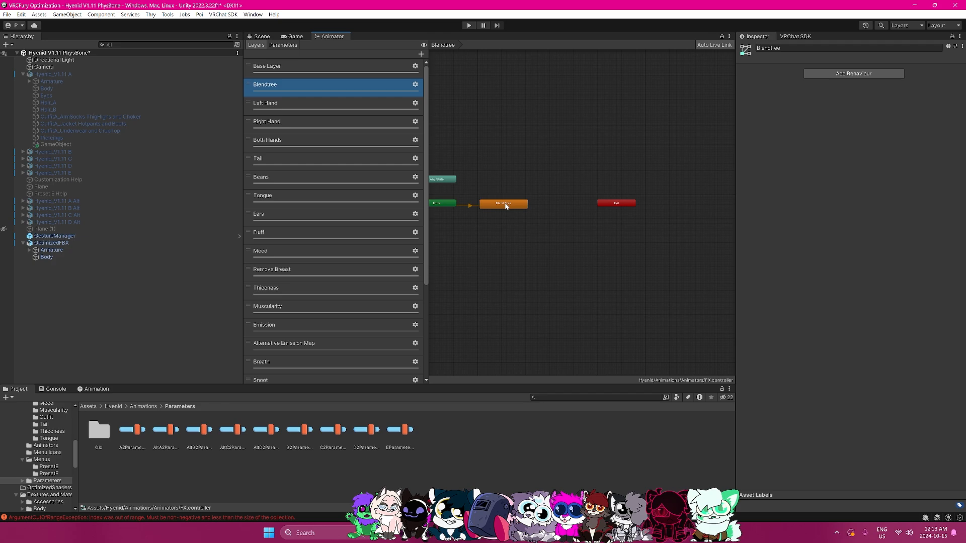
click(529, 171)
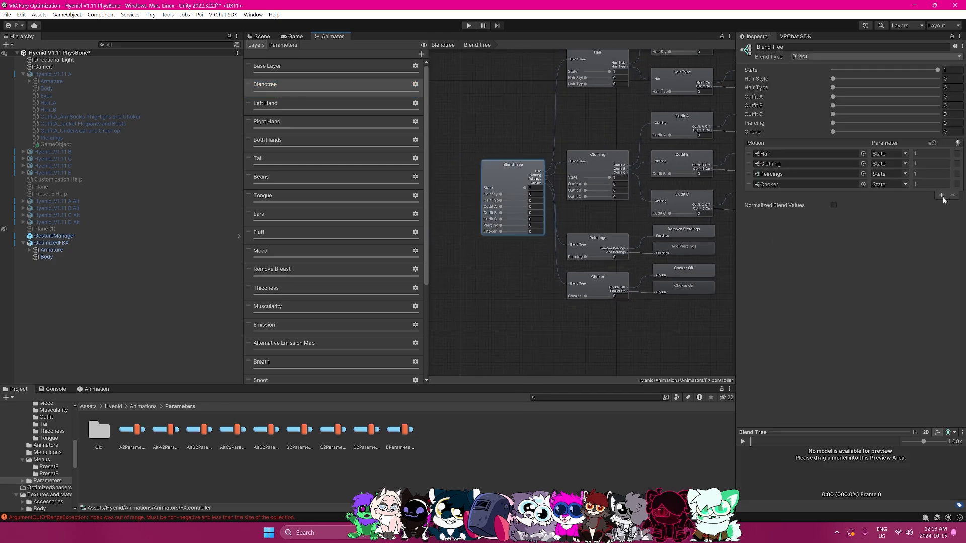
Add a new child blend tree to the root blend tree and name it Emmission.
click(943, 198)
click(910, 214)
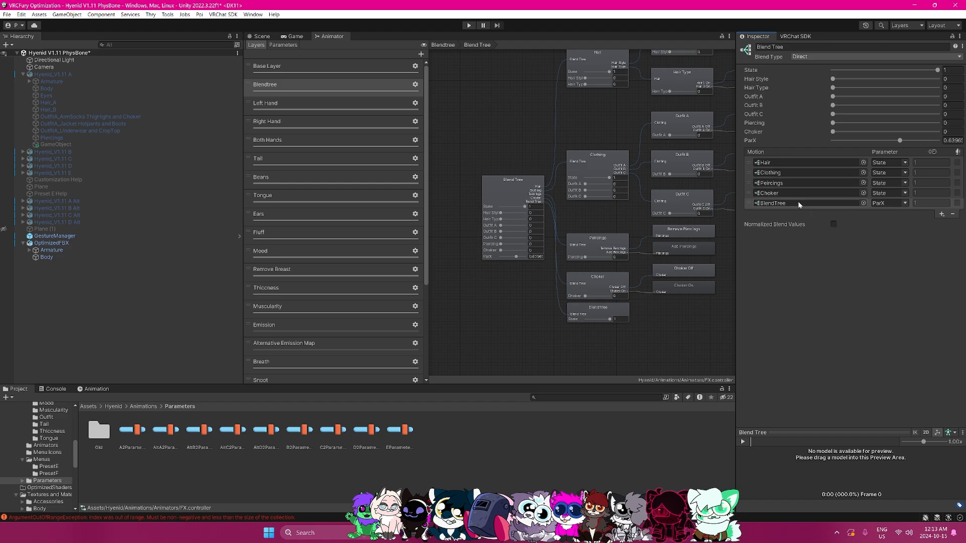
double_click(798, 203)
click(769, 47)
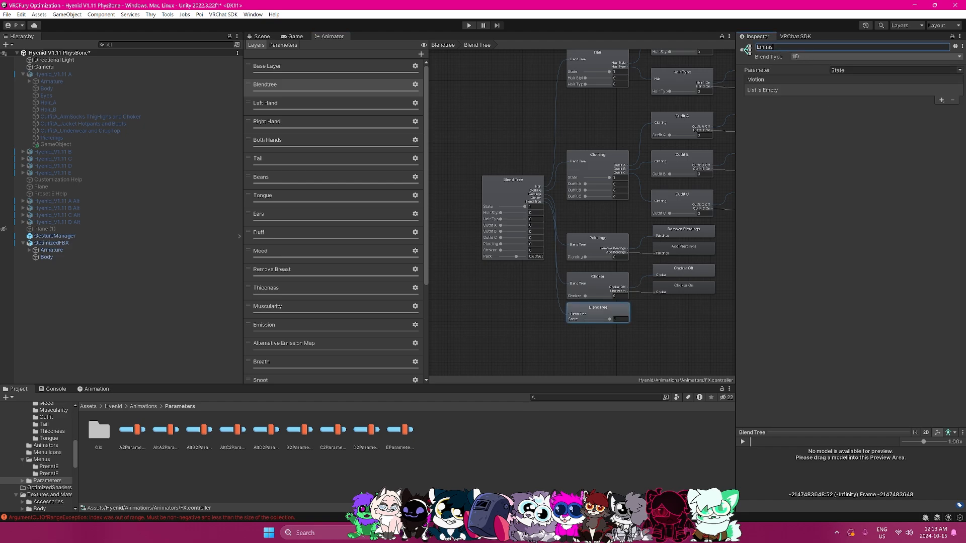
text(Emmission)
key(Return)
Add four child blend trees to the Emmission blend tree and set its blend type to Direct.
middle_drag(618, 240, 543, 199)
click(284, 45)
scroll(342, 149, down, 10)
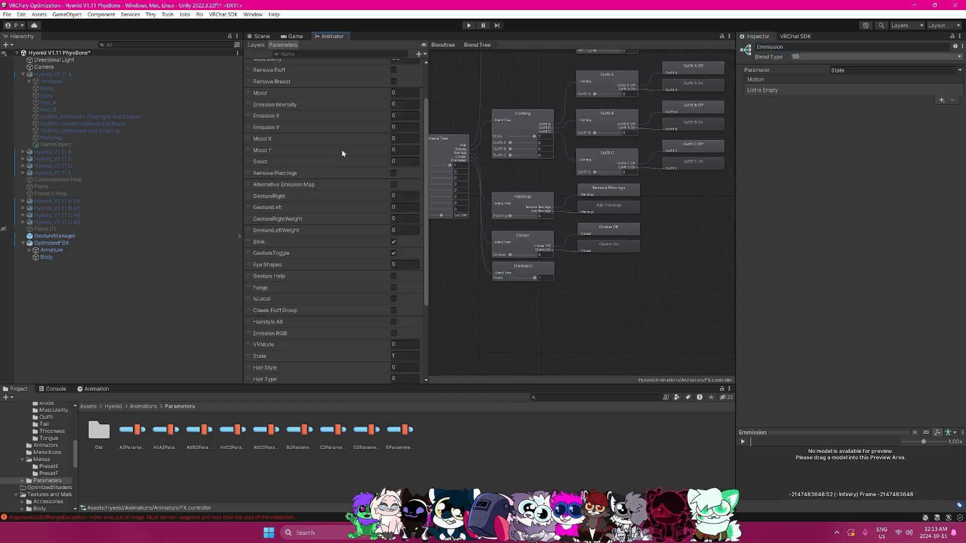
scroll(272, 347, down, 1)
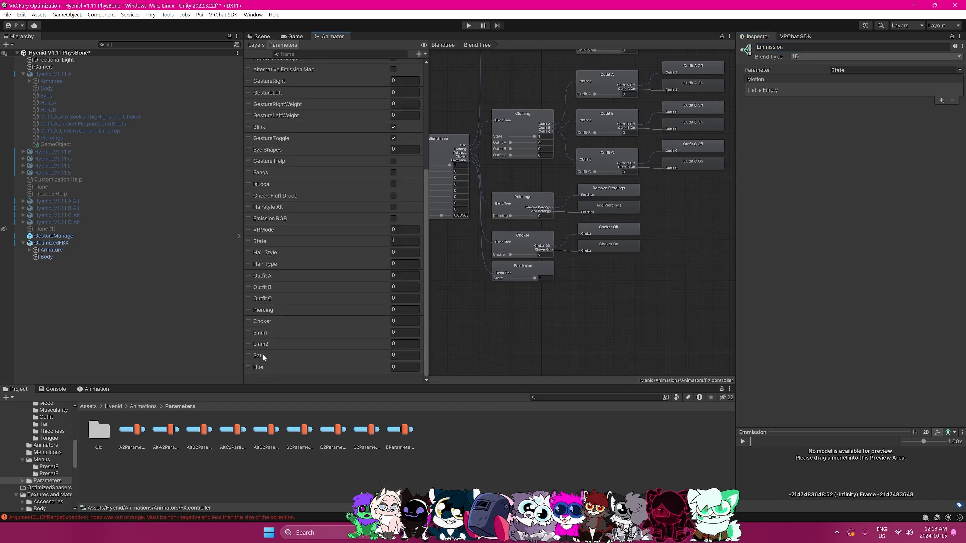
click(256, 45)
click(509, 273)
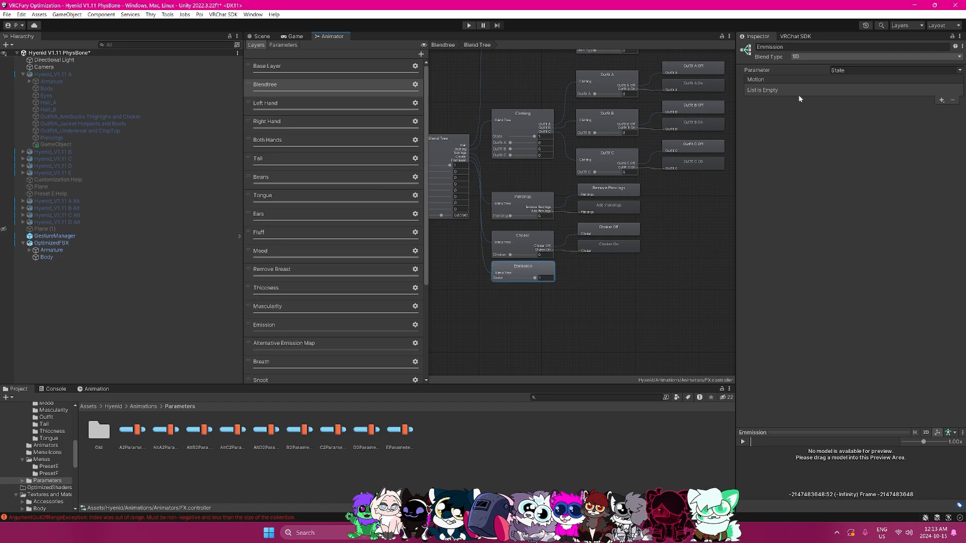
click(941, 100)
click(923, 119)
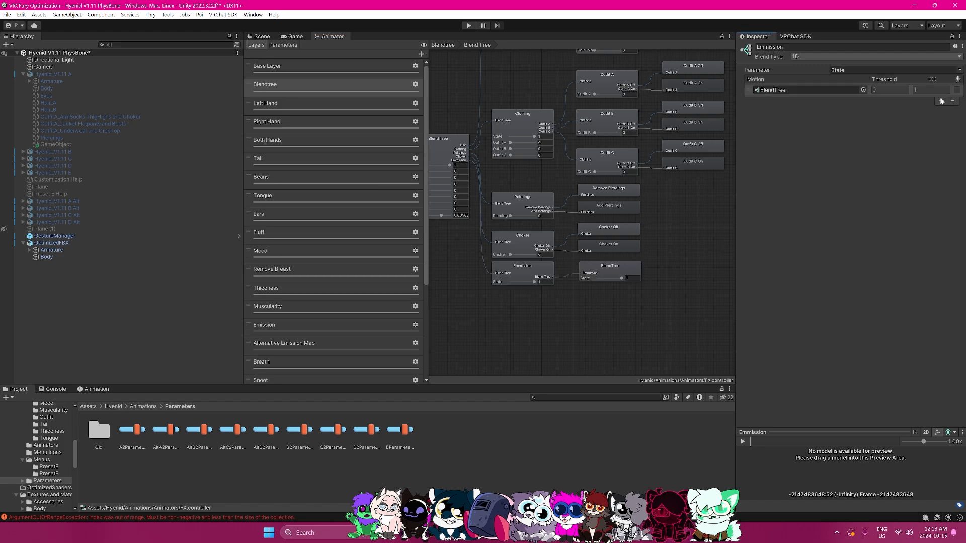
click(941, 100)
click(923, 120)
click(942, 140)
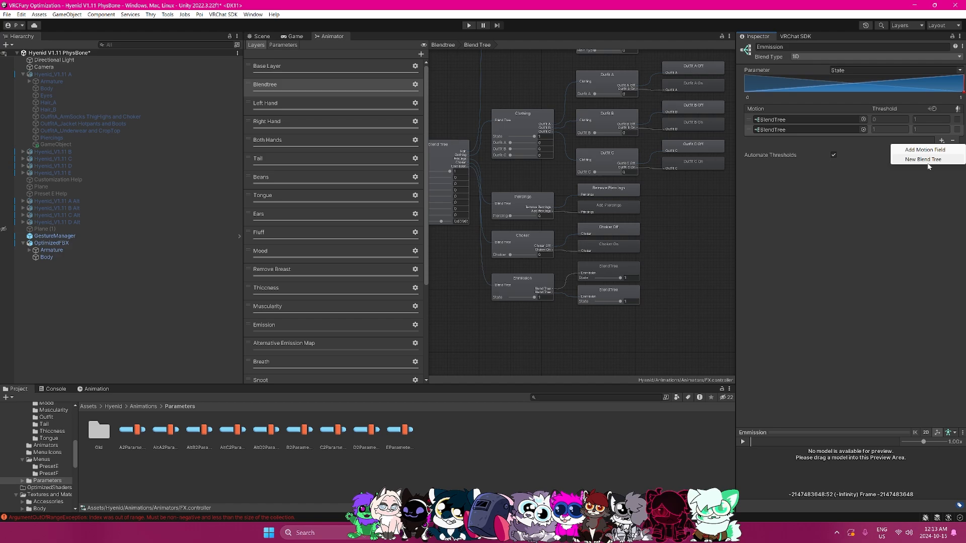
click(925, 160)
click(941, 151)
click(925, 170)
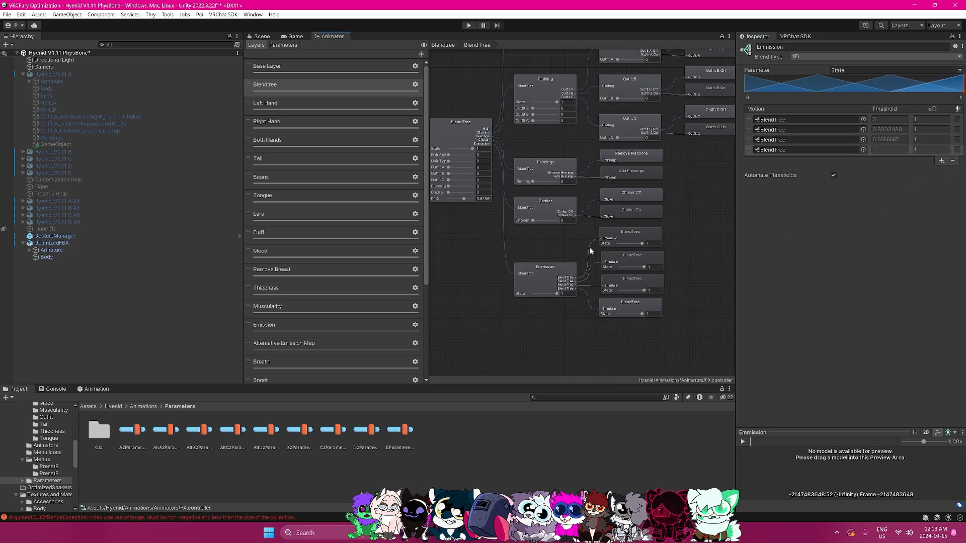
click(855, 56)
click(815, 104)
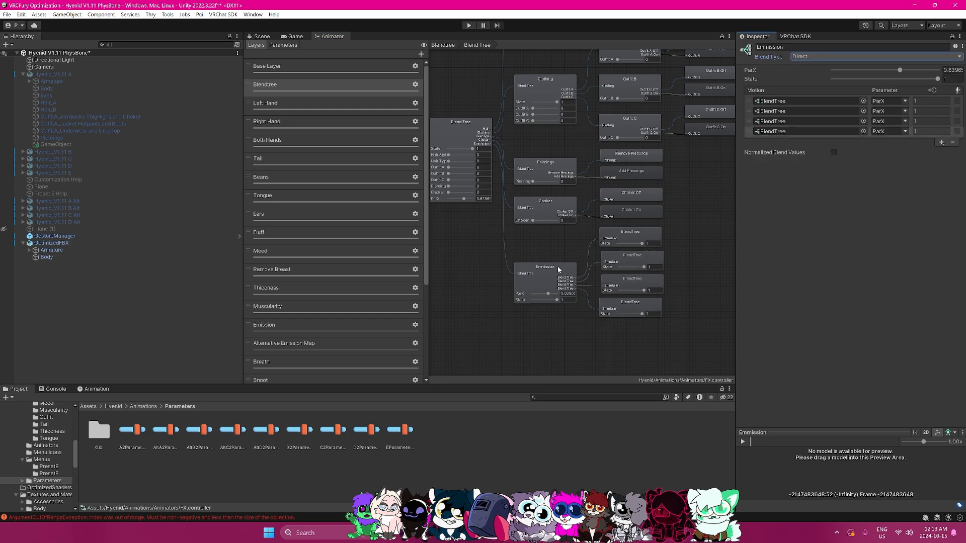
Examine the blend types and motion parameters of the root, Choker and Clothing blend trees.
middle_drag(557, 261, 527, 268)
click(668, 251)
middle_drag(509, 221, 536, 261)
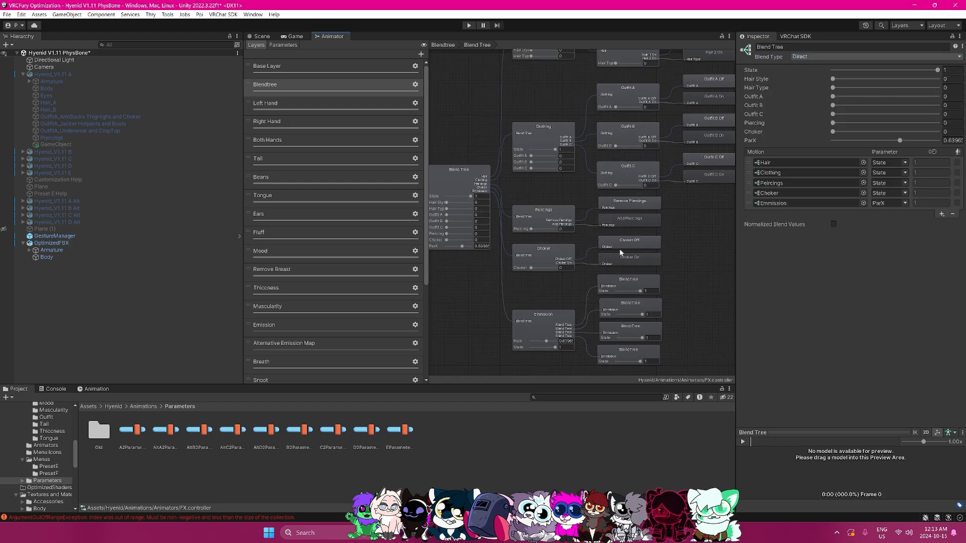
click(550, 249)
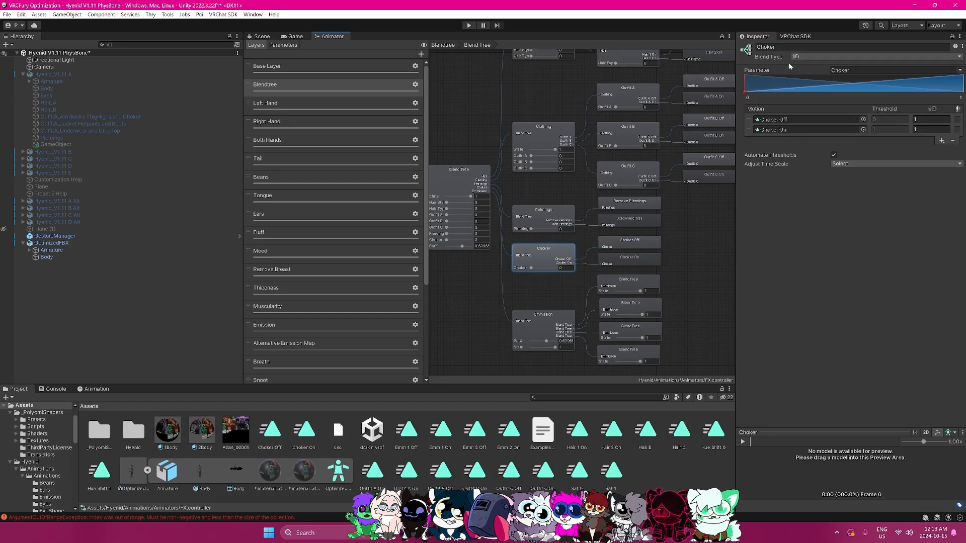
middle_drag(695, 264, 664, 295)
click(509, 168)
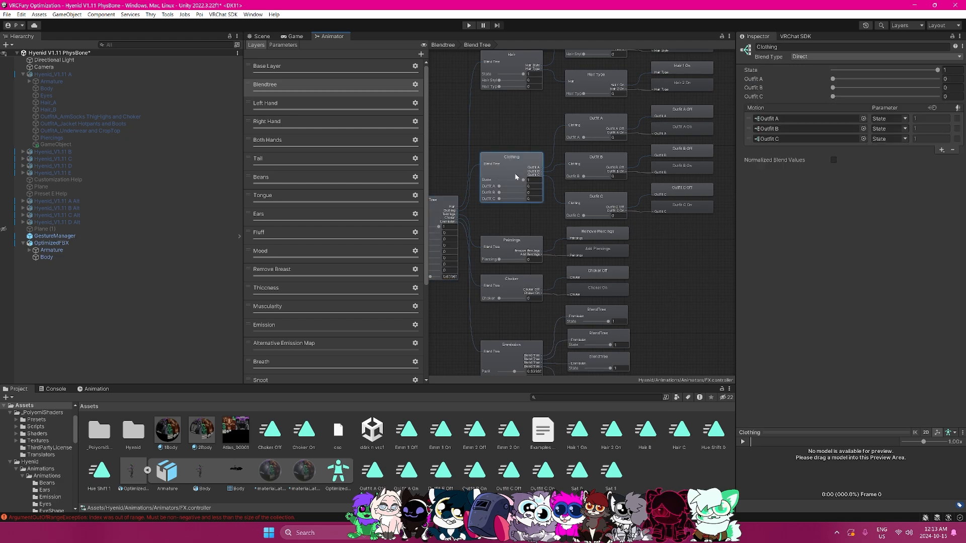
click(592, 213)
click(491, 168)
click(513, 129)
Set the parameter of all four child motions in the Emmission blend tree to State.
middle_drag(529, 313, 490, 208)
click(599, 268)
middle_drag(532, 260, 542, 254)
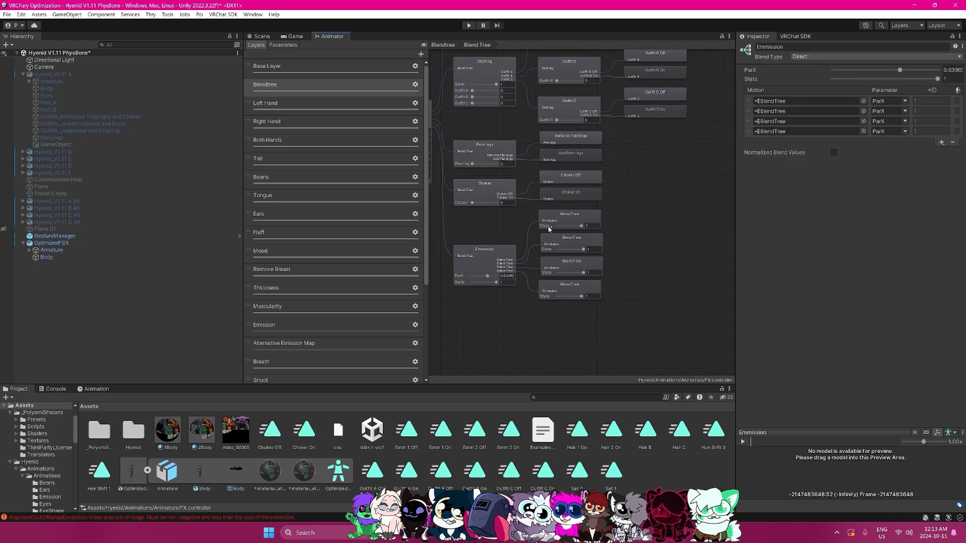
click(905, 101)
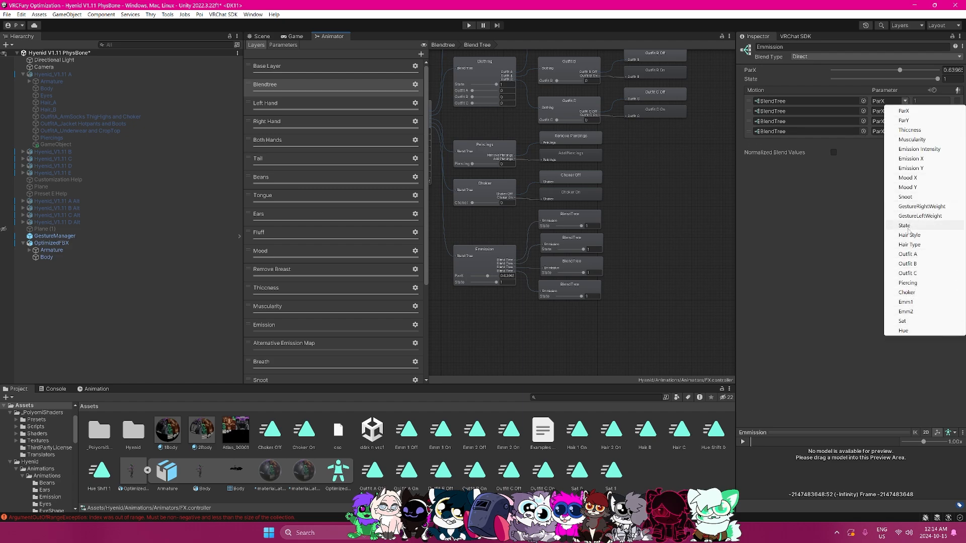
click(904, 225)
click(905, 111)
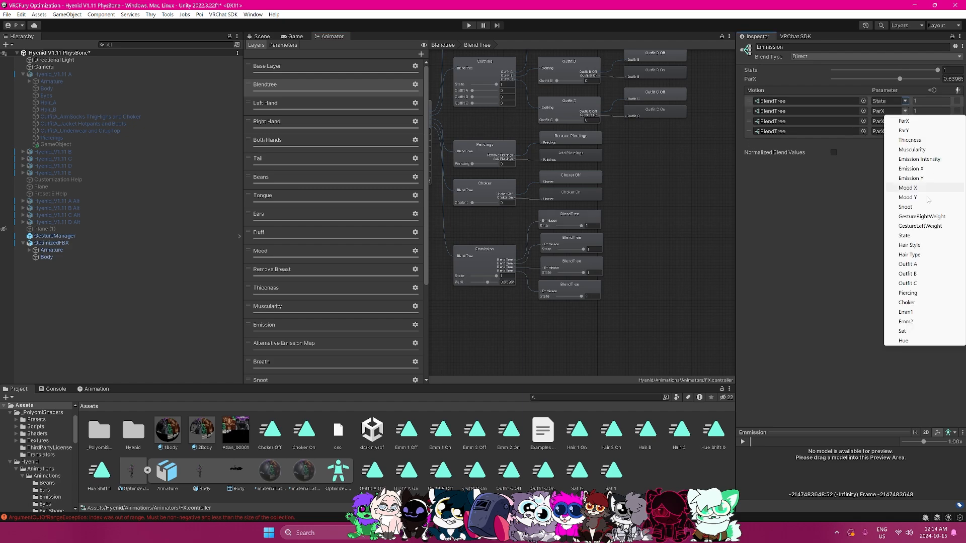
click(904, 235)
click(905, 121)
click(904, 246)
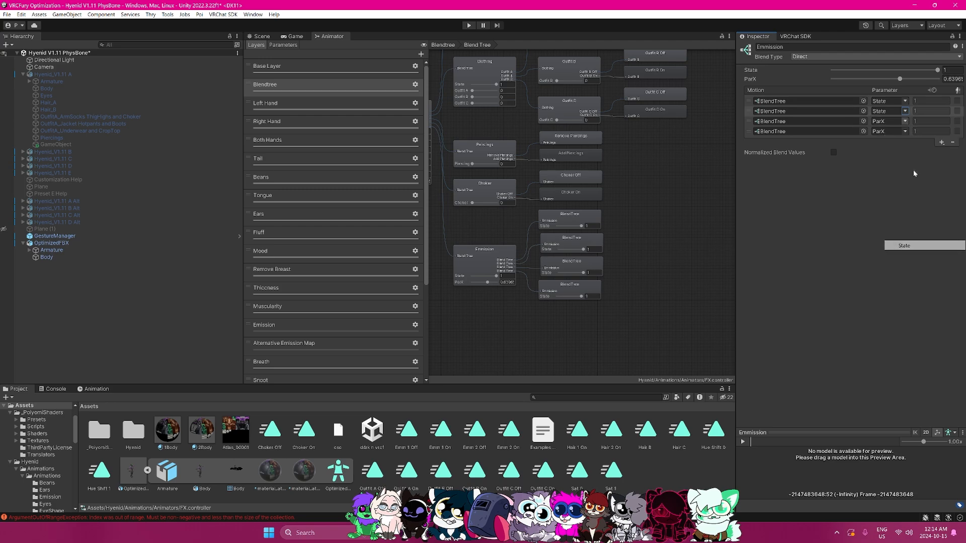
click(905, 131)
click(904, 255)
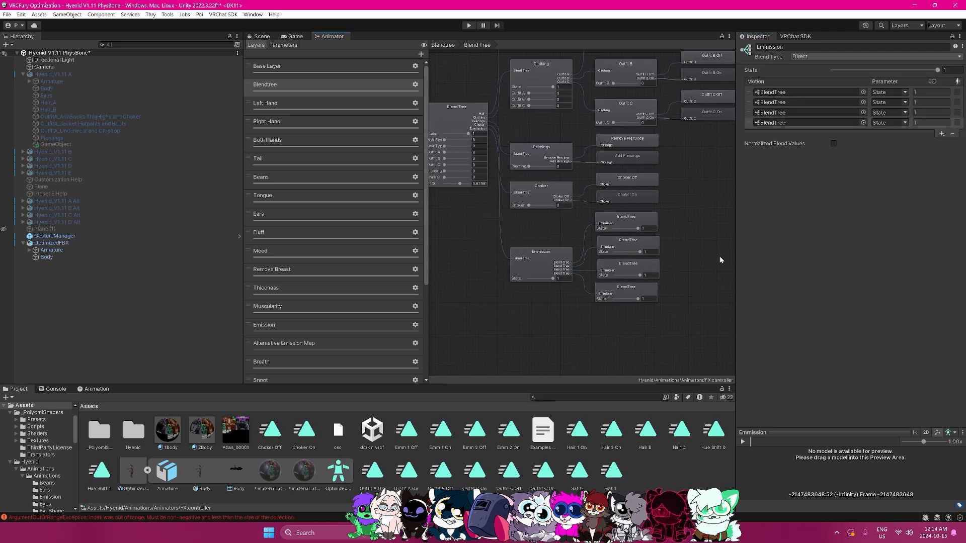
Rename the first two child blend trees of Emmission as Emm 1 and Emm 2.
click(652, 222)
click(799, 46)
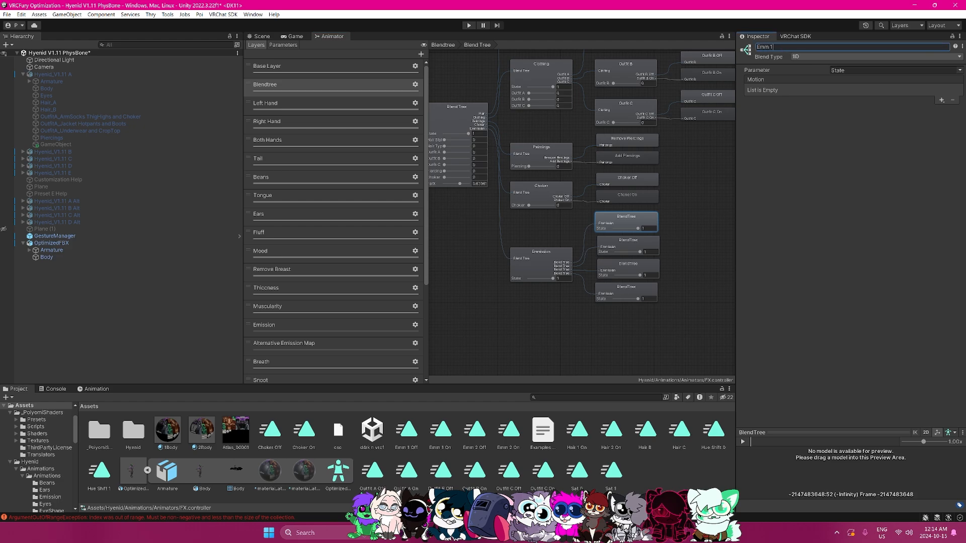
click(624, 243)
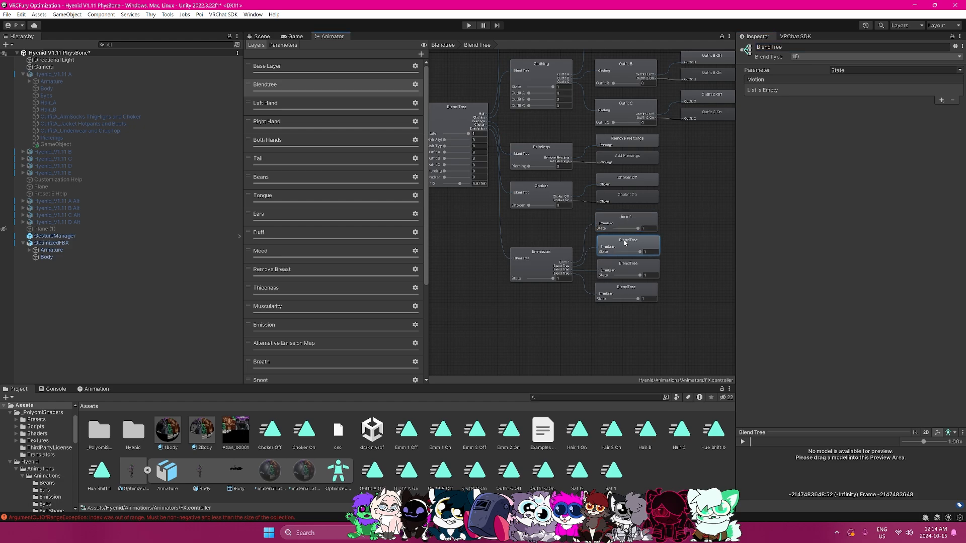
click(785, 46)
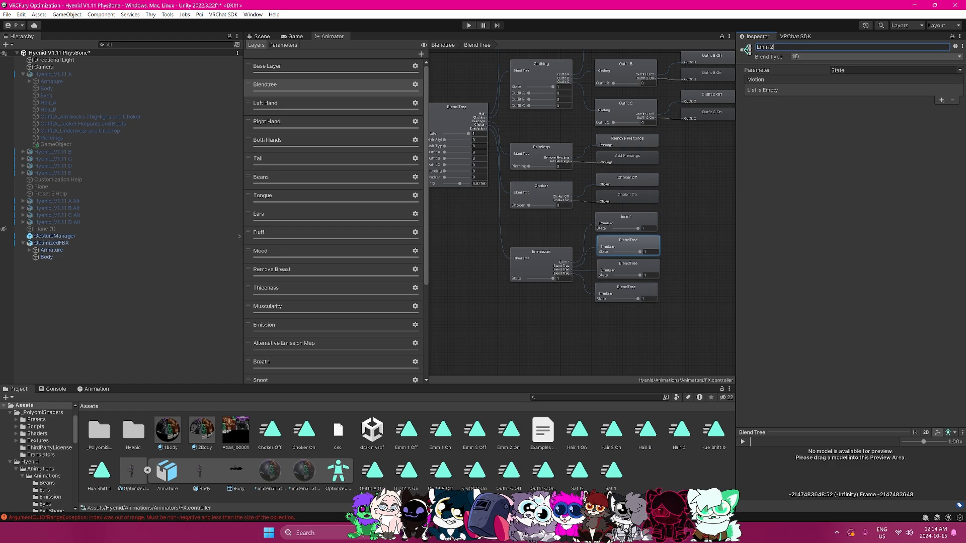
text(Emm 2)
key(Return)
Rename the third and fourth child blend trees of Emmission as Sat and Hue.
click(628, 266)
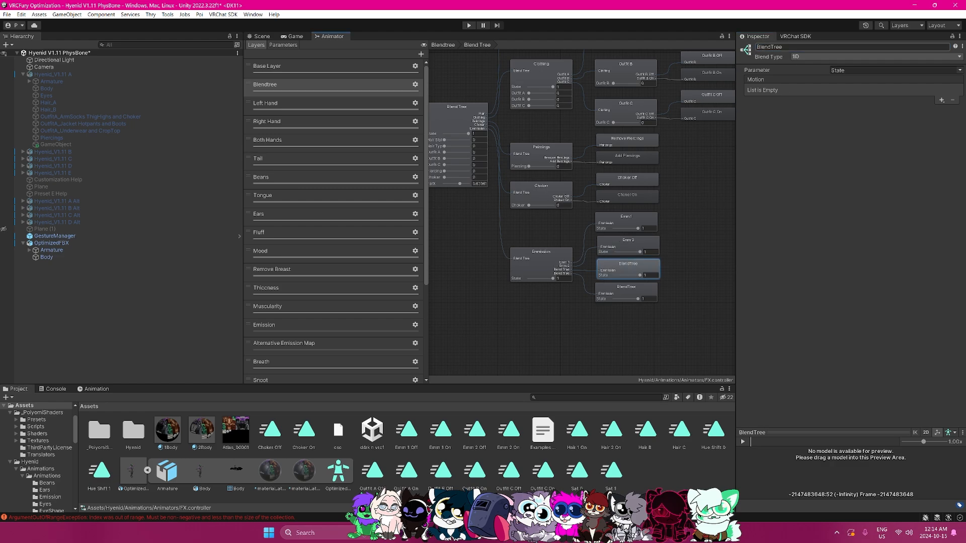
click(775, 46)
text(Sat)
click(624, 296)
click(769, 47)
text(Hue)
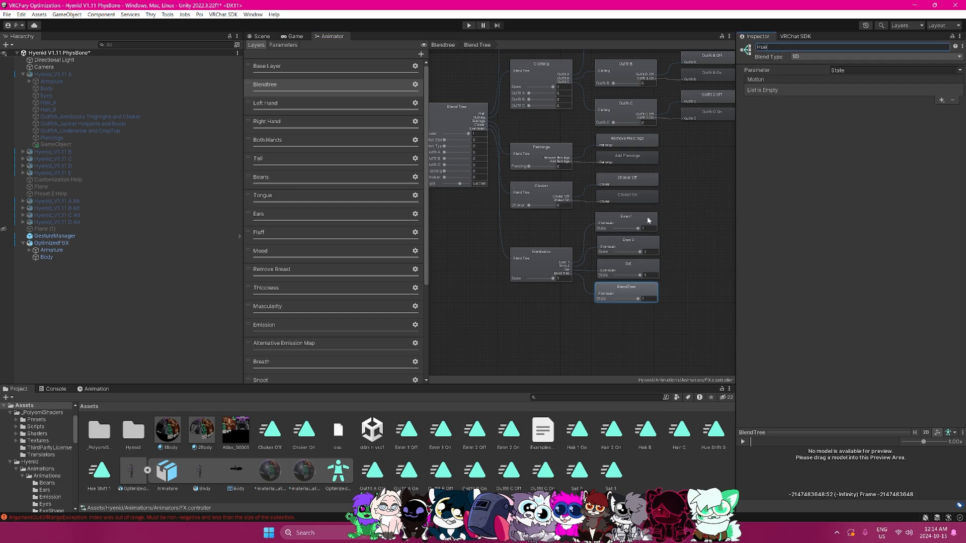
Add two empty motion fields to each of the Emm 1 and Emm 2 blend trees.
click(648, 220)
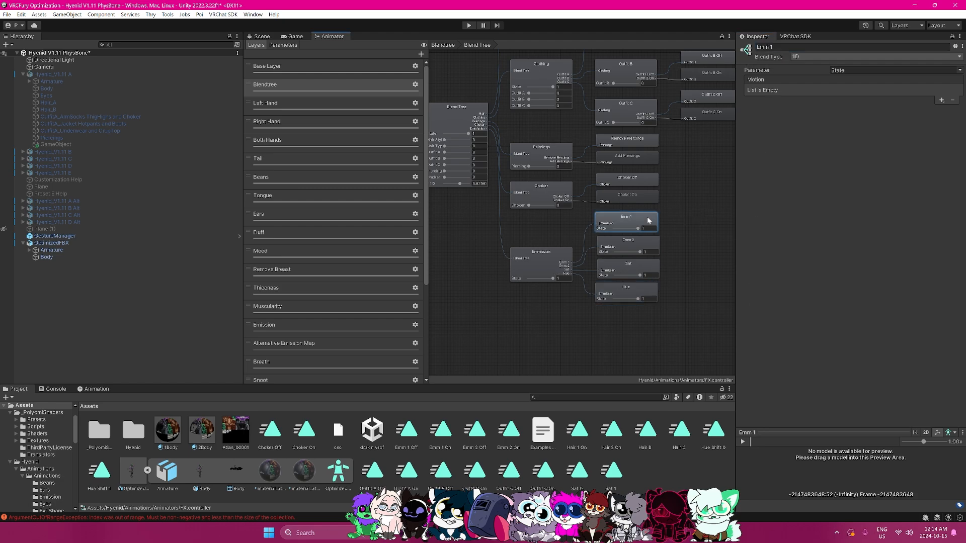
click(941, 103)
click(923, 108)
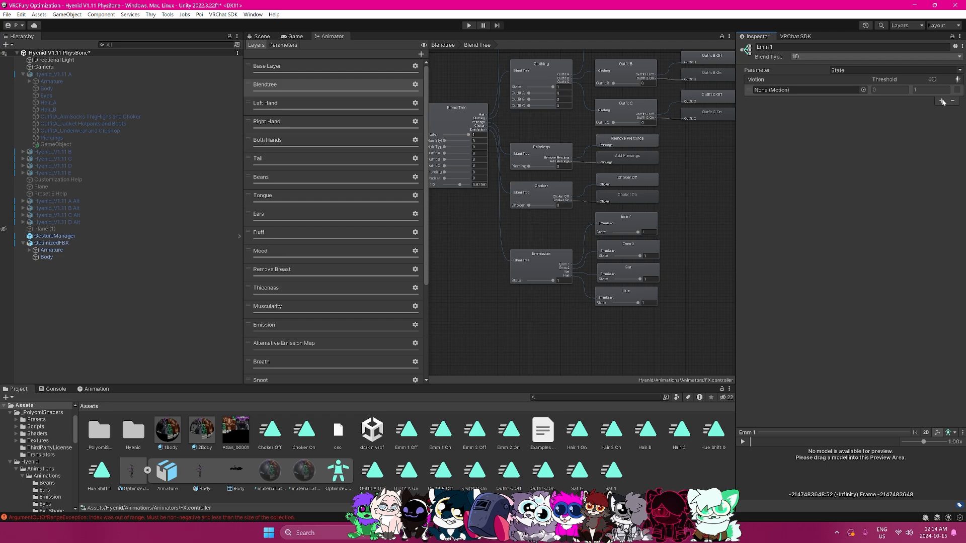
click(941, 102)
click(923, 107)
click(941, 100)
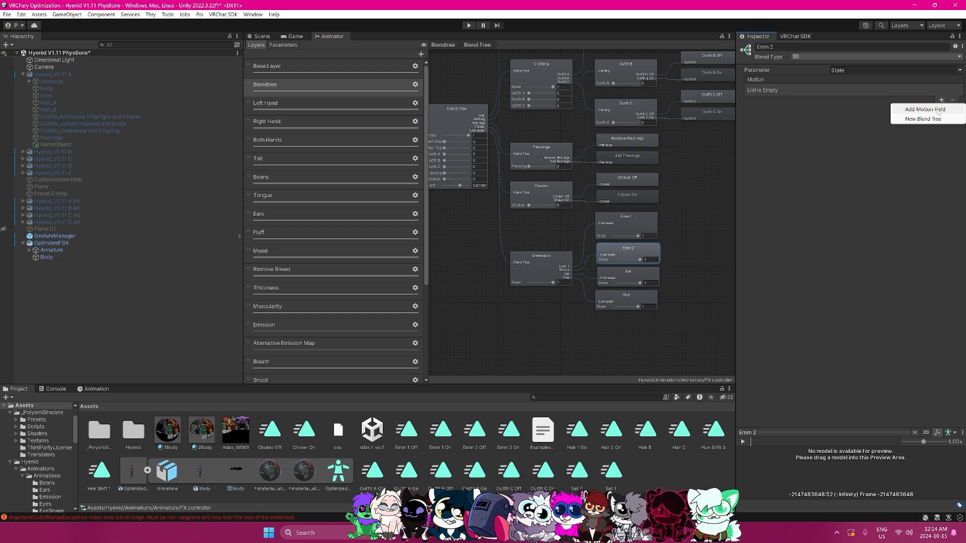
click(942, 107)
click(941, 101)
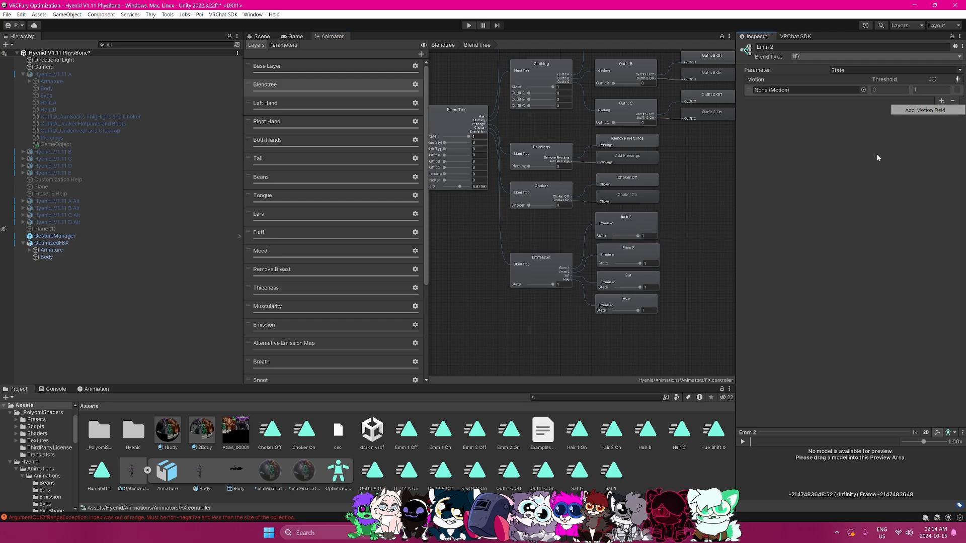
Add two empty motion fields to each of the Sat and Hue blend trees.
click(650, 283)
click(941, 101)
click(942, 107)
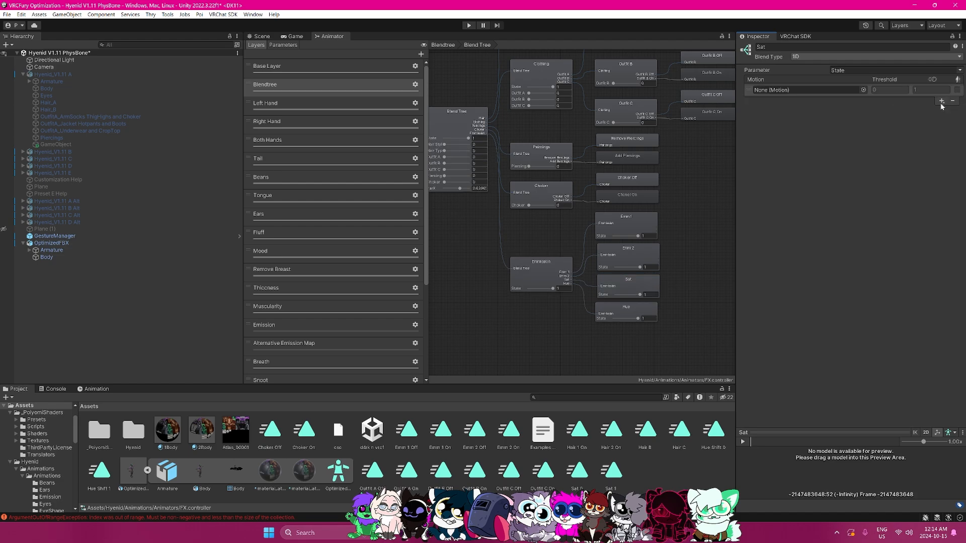
click(942, 105)
click(942, 109)
click(652, 322)
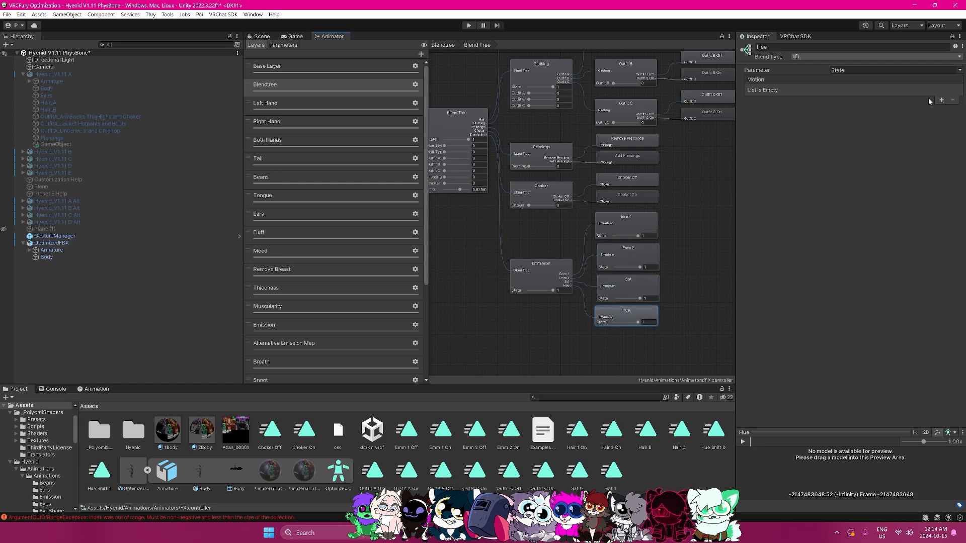
click(942, 101)
click(942, 108)
click(941, 101)
click(942, 109)
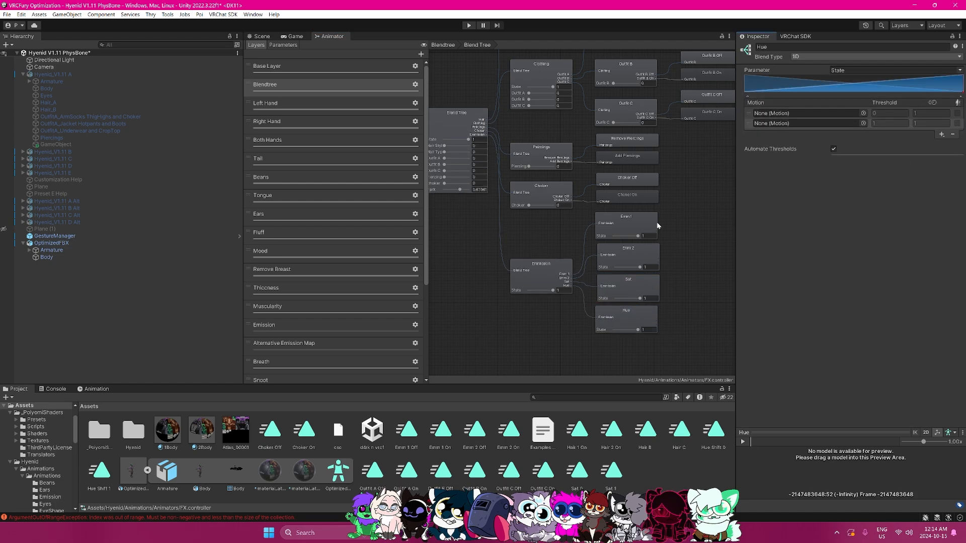
Assign the Emm 1 Off and Emm 1 On clips to the first and second motions of the Emm 1 blend tree.
click(590, 215)
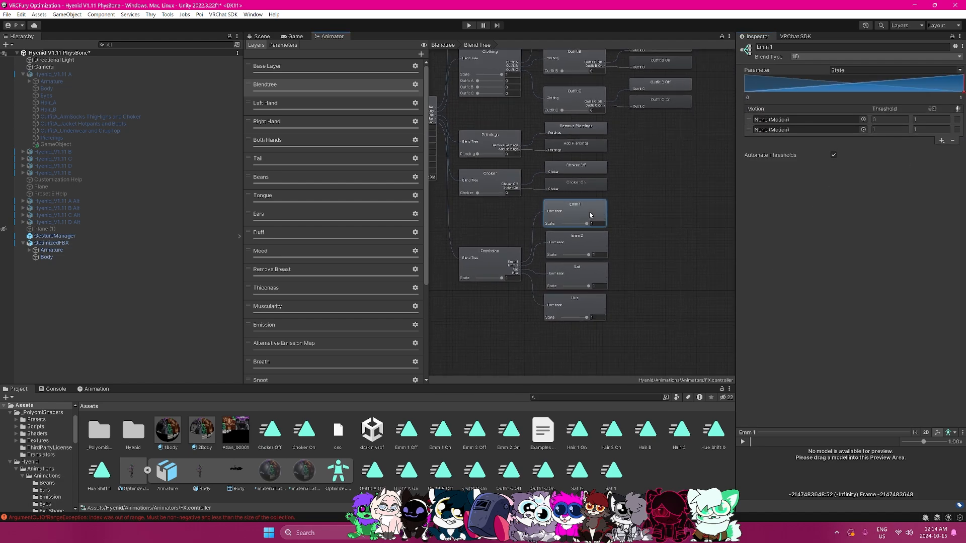
click(863, 119)
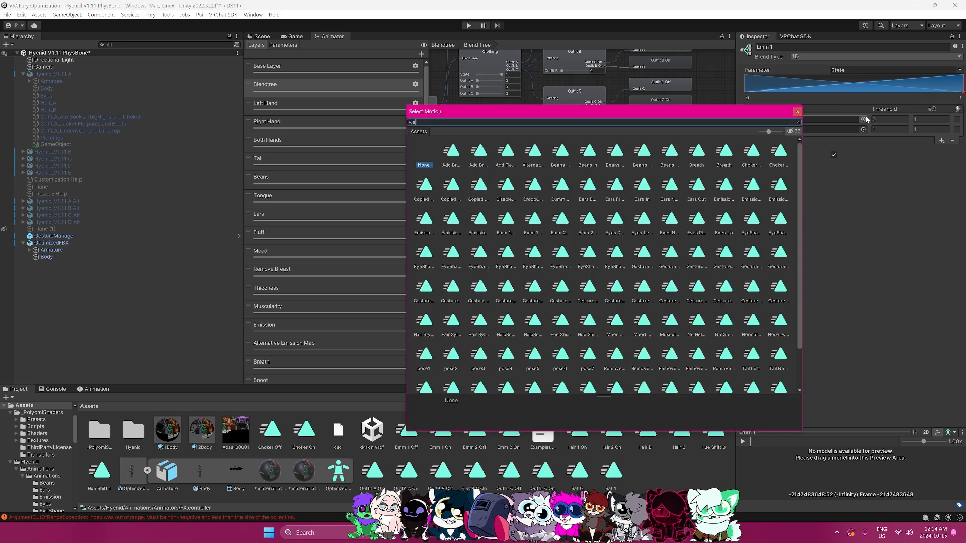
text(emm1)
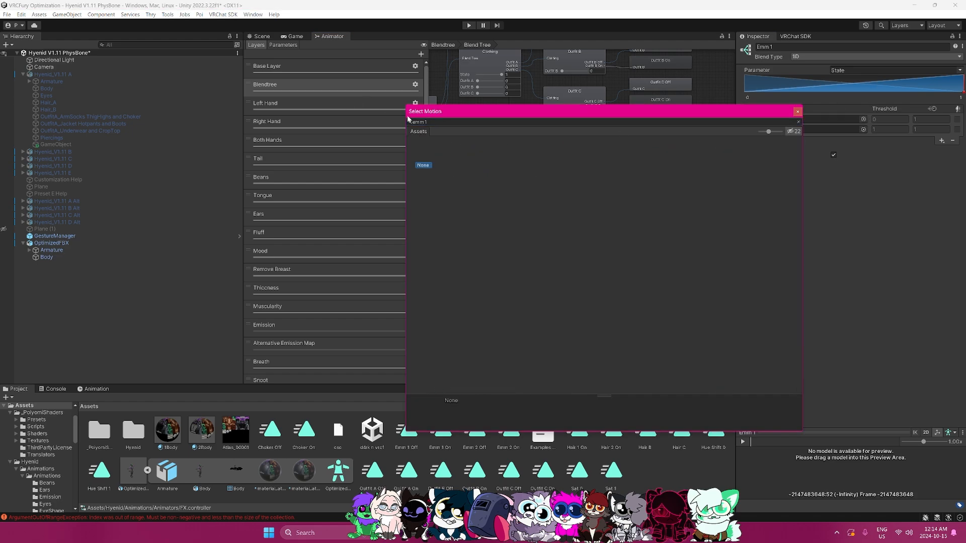
double_click(433, 122)
key(BackSpace)
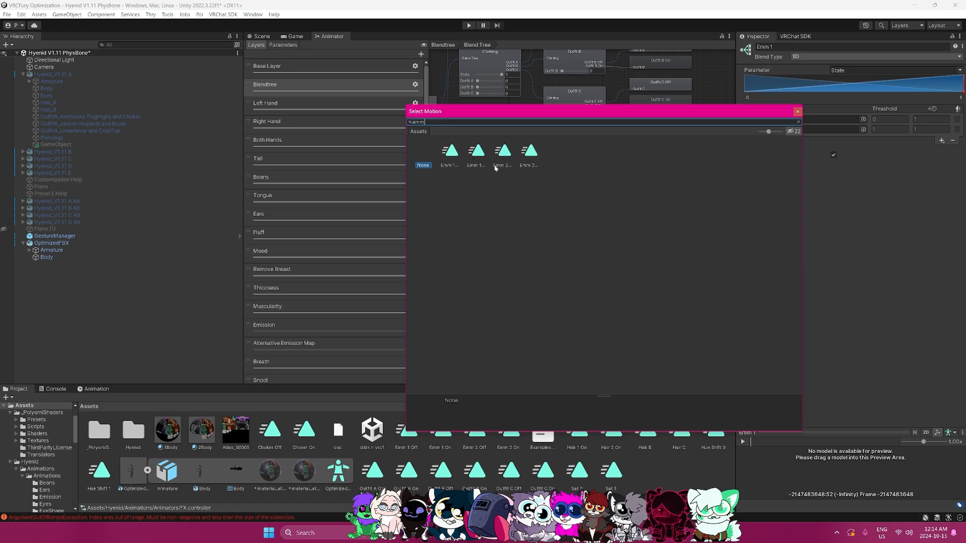
click(450, 154)
double_click(457, 161)
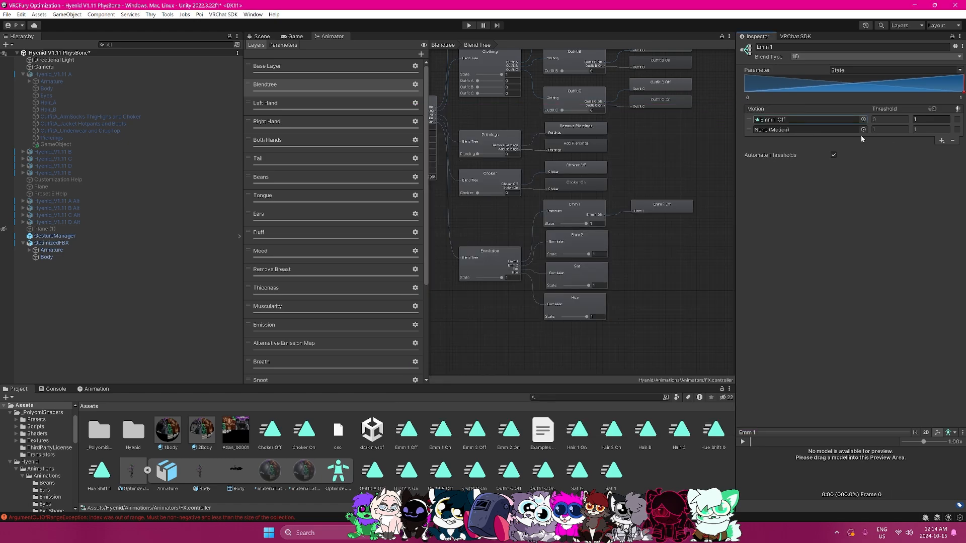
click(863, 129)
text(emm)
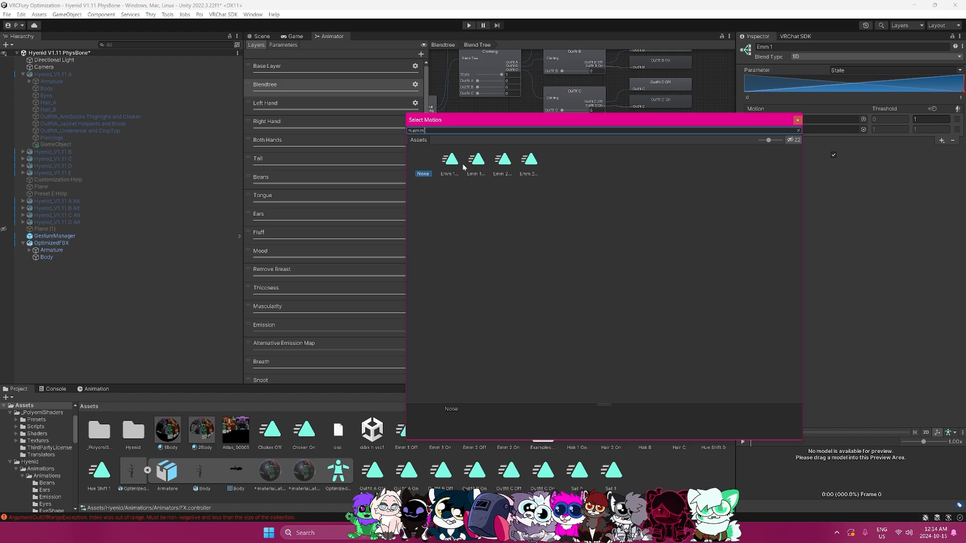
double_click(477, 161)
Assign the Emm 2 Off and Emm 2 On clips to the first and second motions of the Emm 2 blend tree.
click(577, 250)
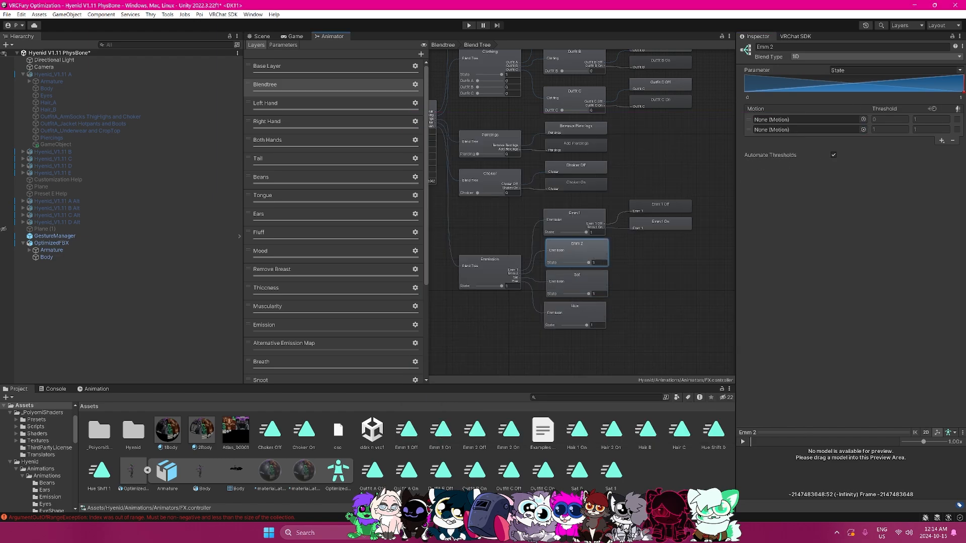
click(863, 120)
text(emm)
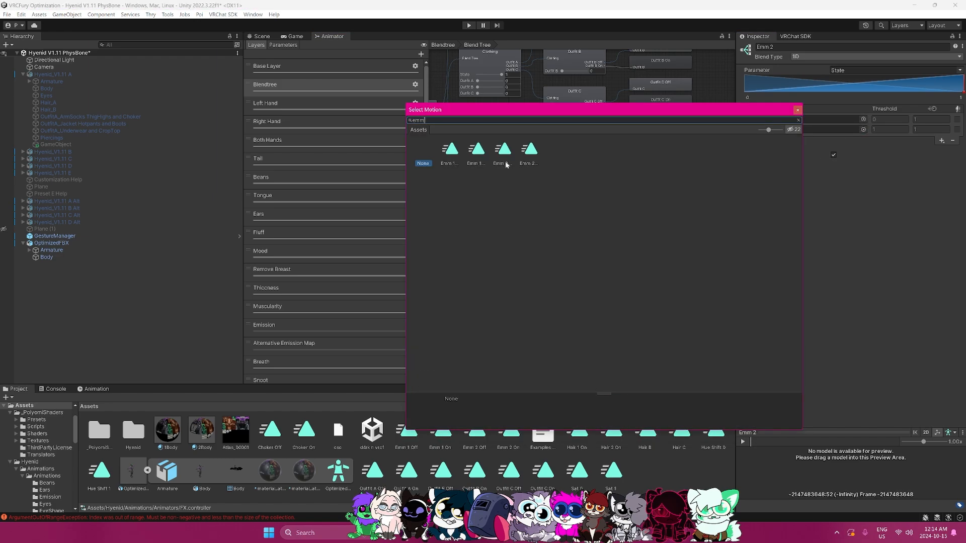
double_click(507, 161)
click(863, 130)
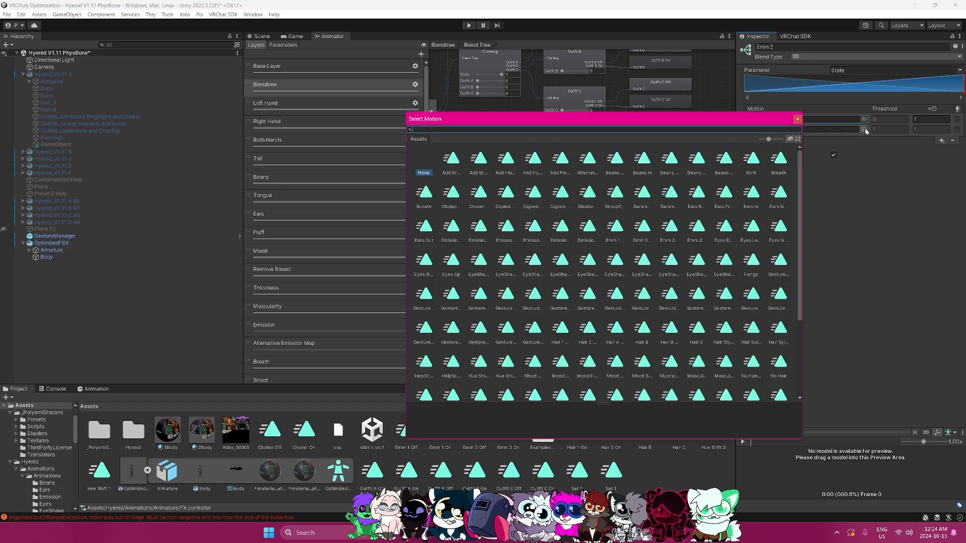
text(emm)
double_click(534, 160)
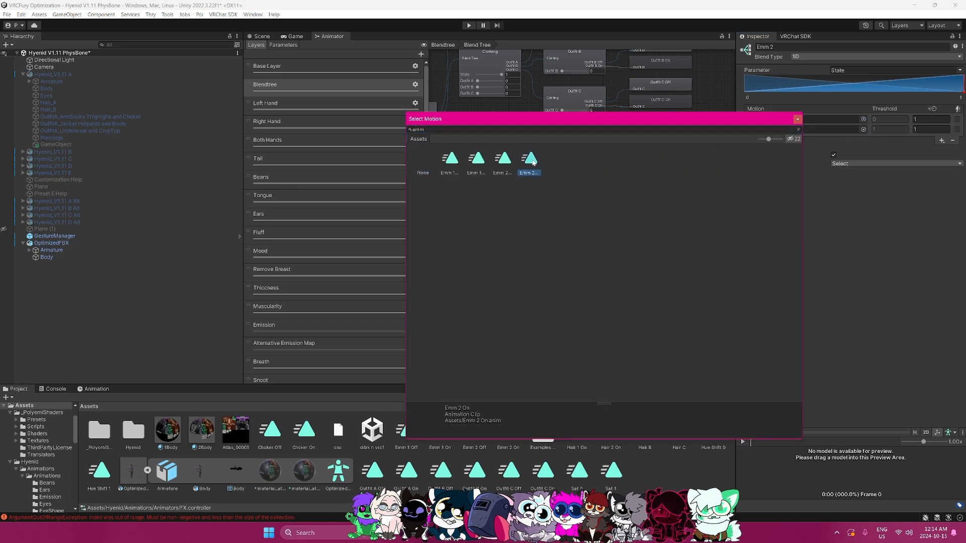
Set the blend parameter of the Emm 1 blend tree to Emm1 and of the Emm 2 blend tree to Emm2.
click(572, 260)
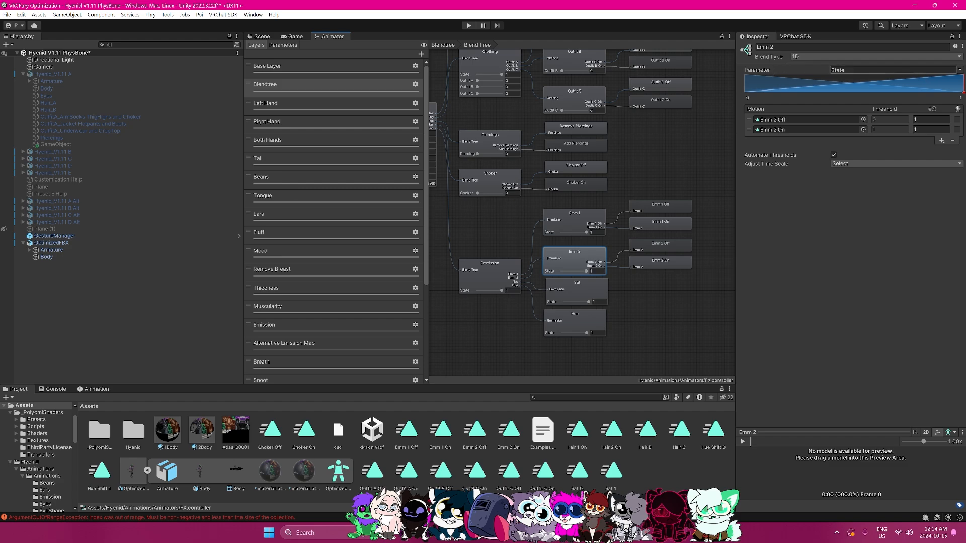
click(838, 71)
click(906, 272)
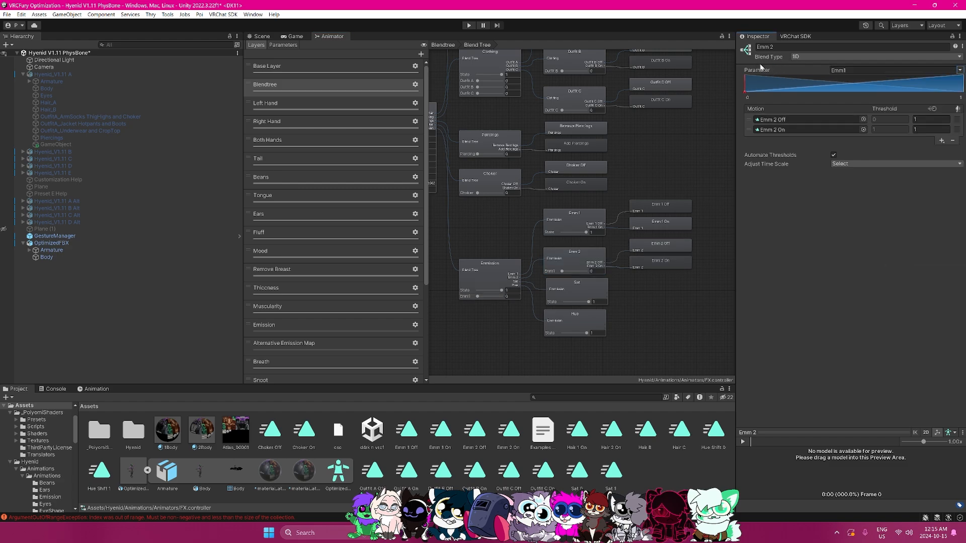
click(575, 218)
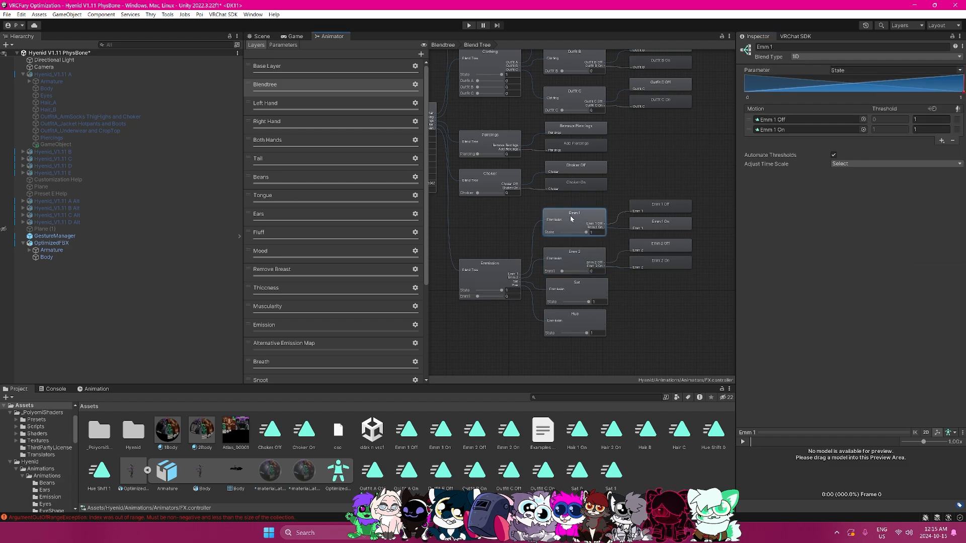
click(837, 71)
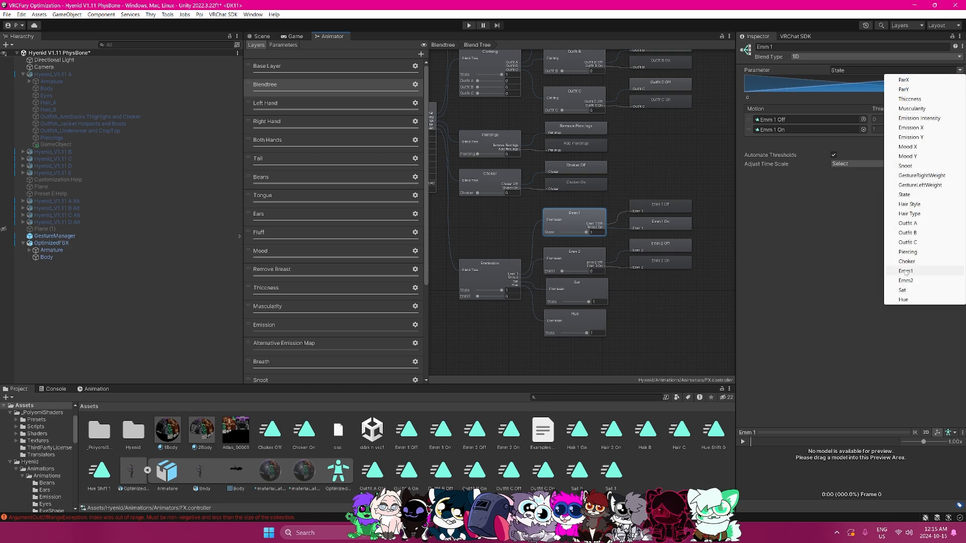
click(906, 271)
click(584, 251)
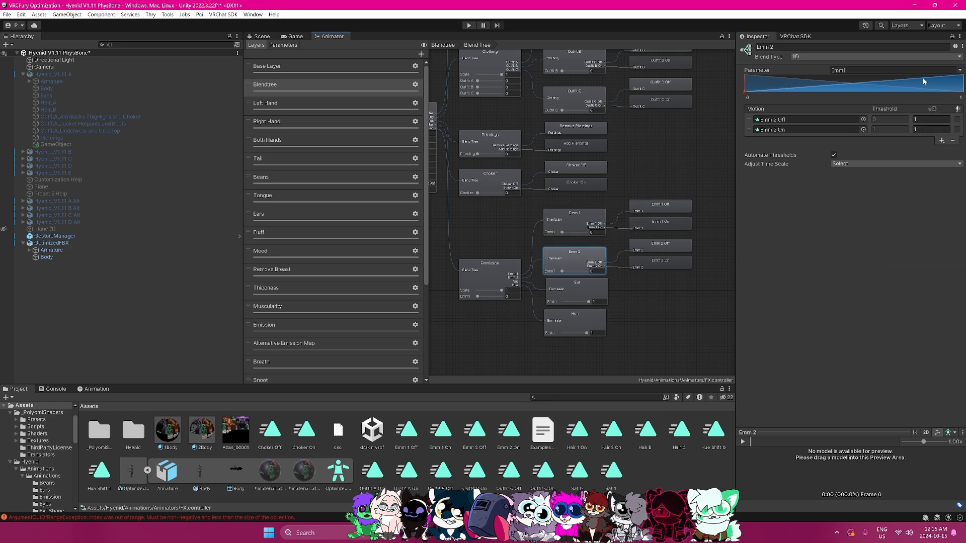
click(896, 71)
click(906, 280)
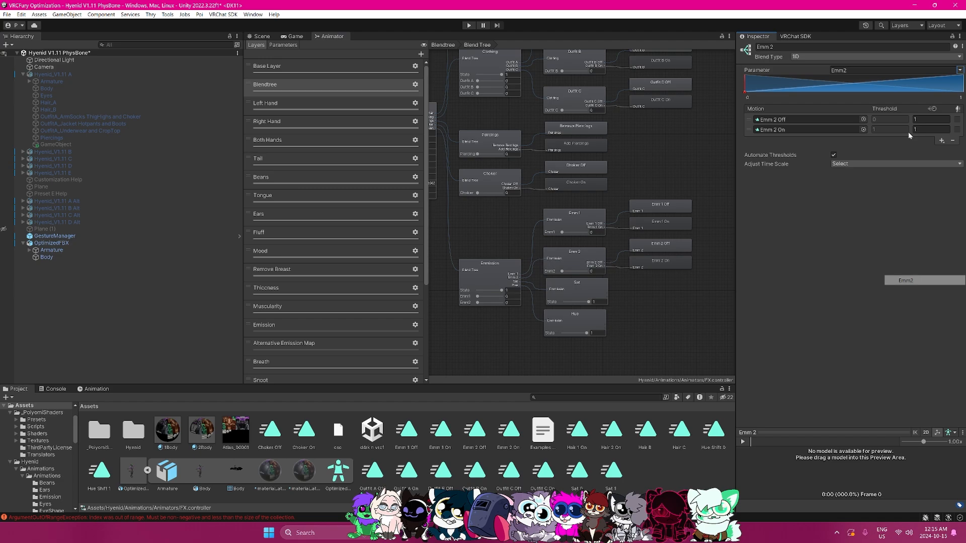
Set the blend parameter of the Sat blend tree to Sat and of the Hue blend tree to Hue.
click(580, 295)
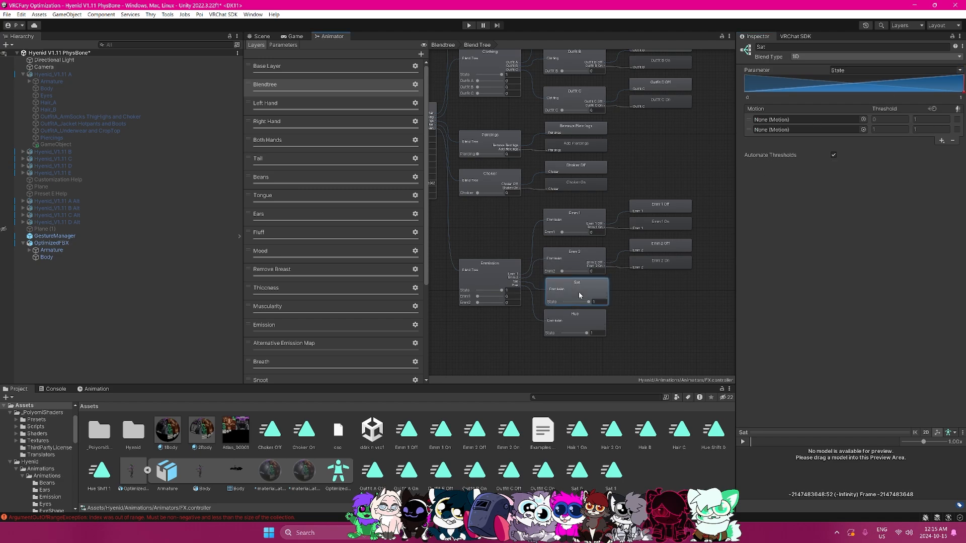
click(959, 73)
click(896, 287)
click(575, 317)
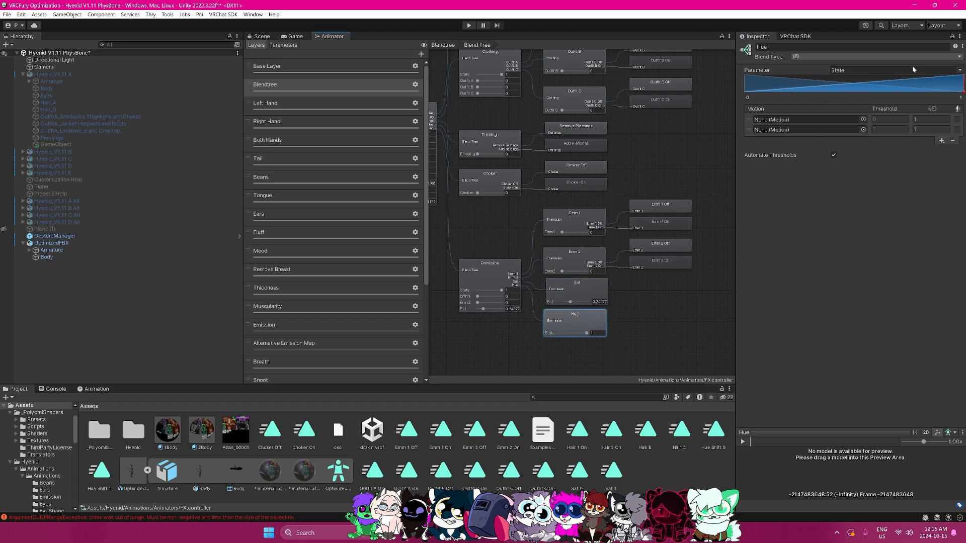
click(914, 70)
click(901, 299)
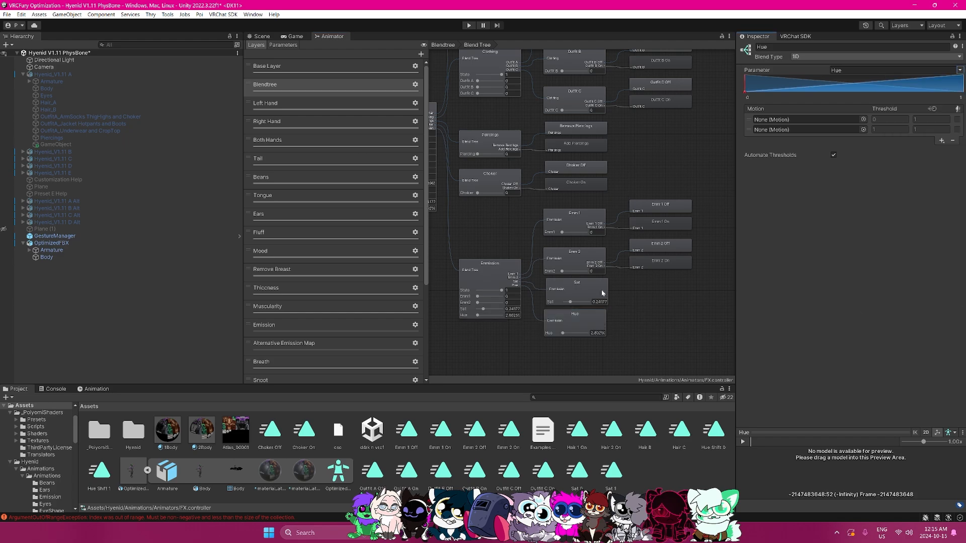
Assign the Sat 0 and Sat 1 clips to the first and second motions of the Sat blend tree.
click(602, 293)
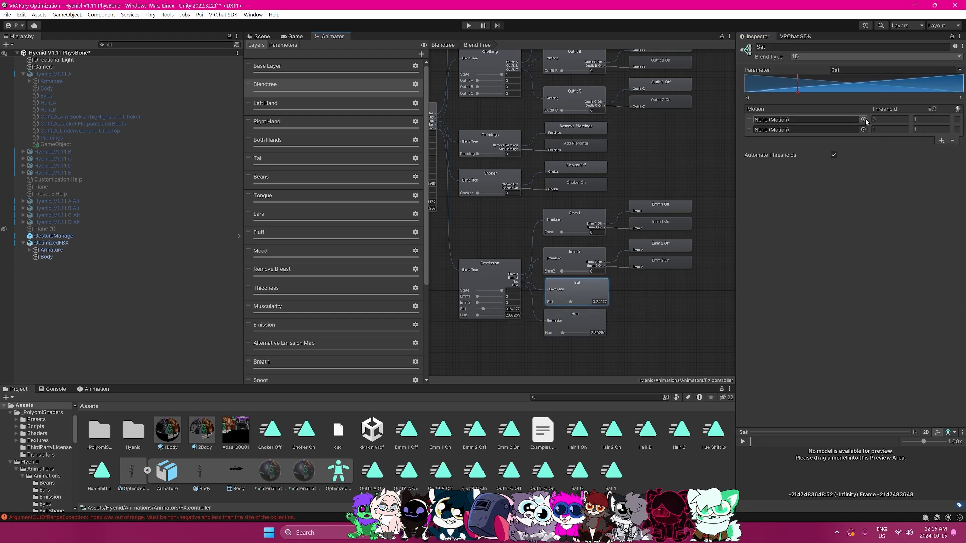
click(863, 120)
text(sat)
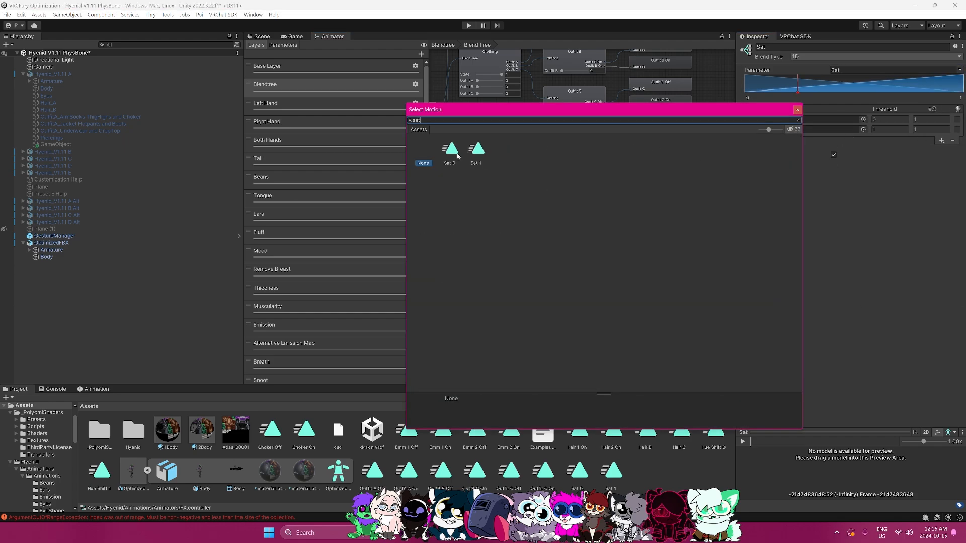
double_click(457, 156)
click(864, 129)
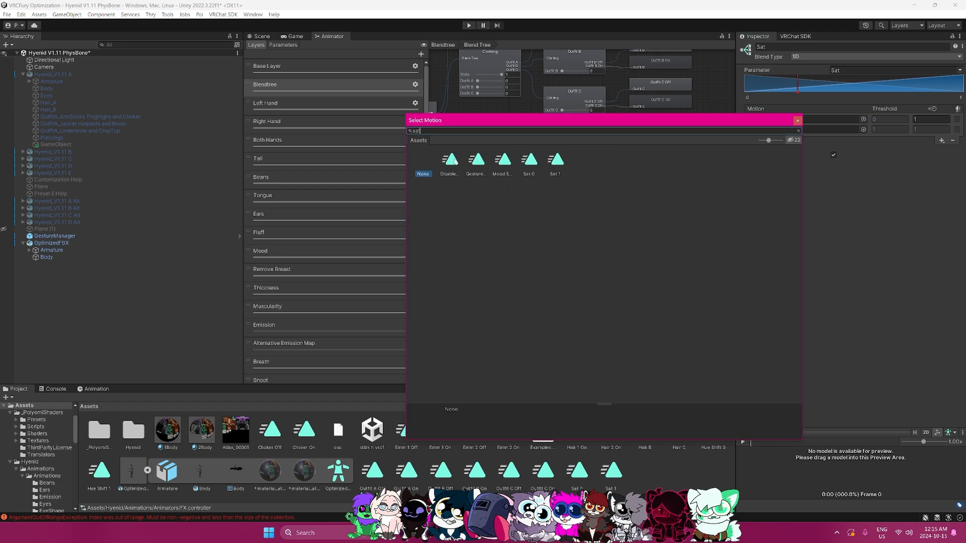
double_click(476, 160)
Assign the Hue Shift 0 and Hue Shift 1 clips to the first and second motions of the Hue blend tree.
click(571, 328)
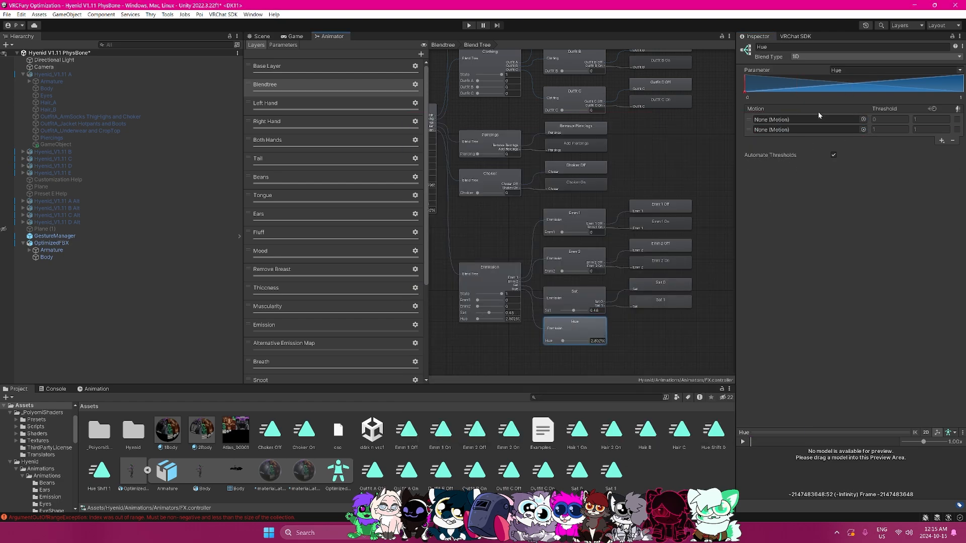
click(863, 120)
text(e)
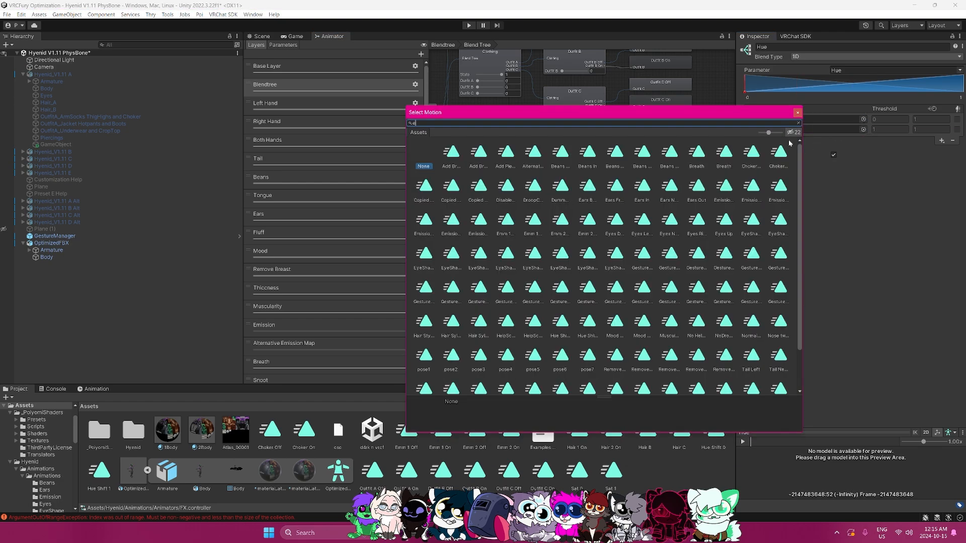
key(BackSpace)
text(hue)
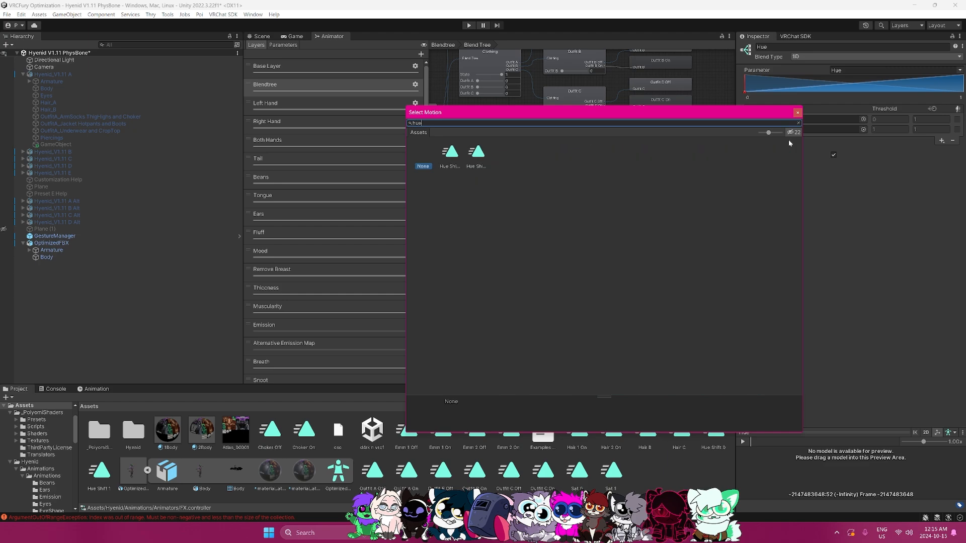
double_click(450, 152)
click(863, 129)
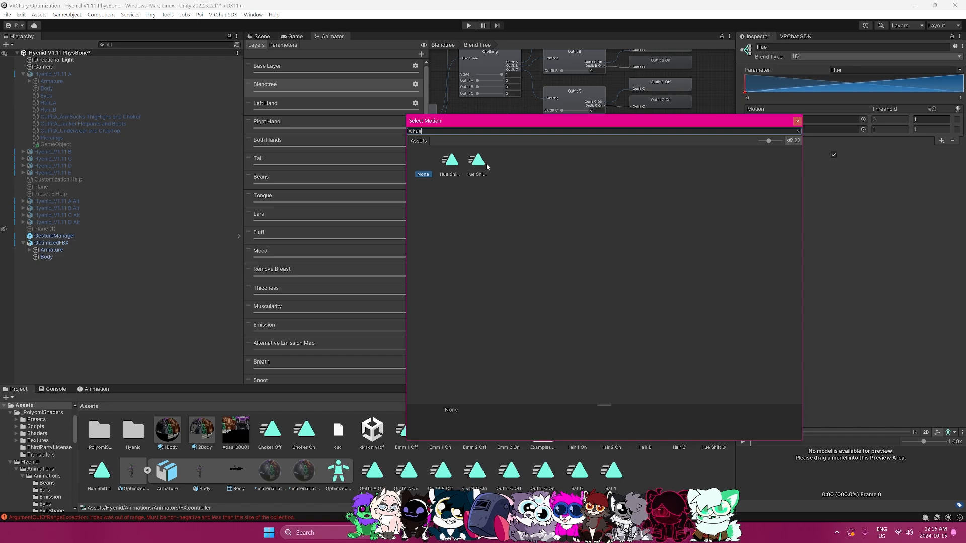
double_click(486, 166)
Set the Sat and Hue values of the Emmission blend tree to 0 and check the settings of its child blend trees.
middle_drag(676, 282, 684, 224)
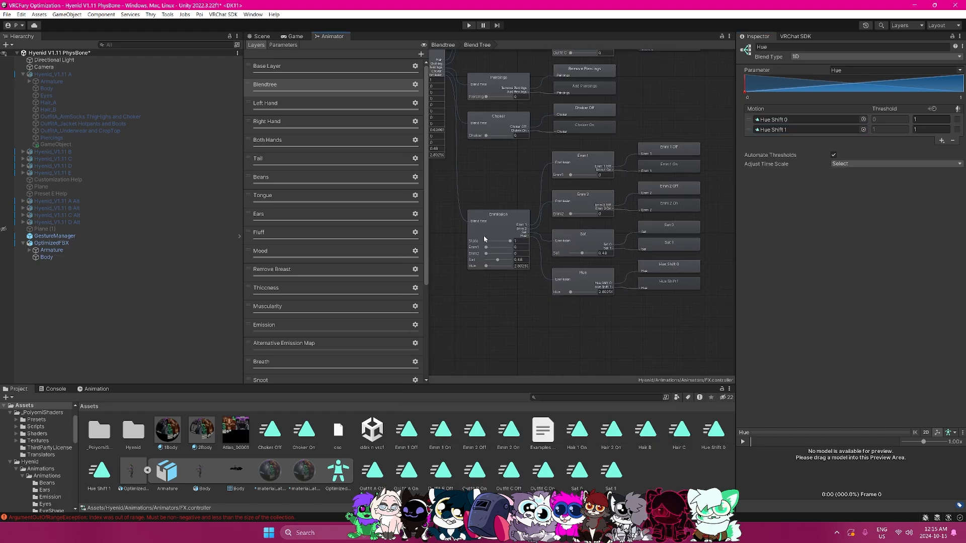
click(501, 223)
drag(910, 98, 800, 106)
middle_drag(504, 200, 554, 207)
click(633, 285)
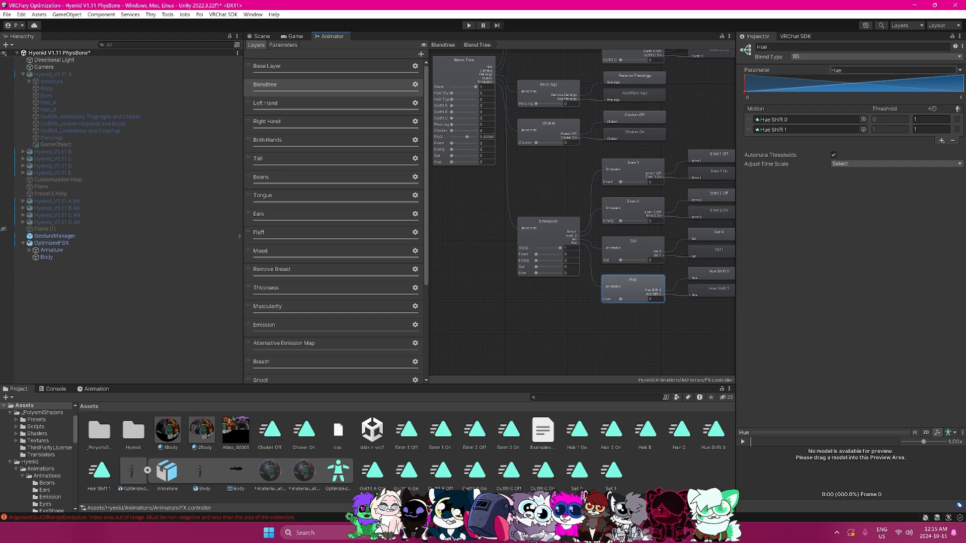
click(633, 243)
click(652, 211)
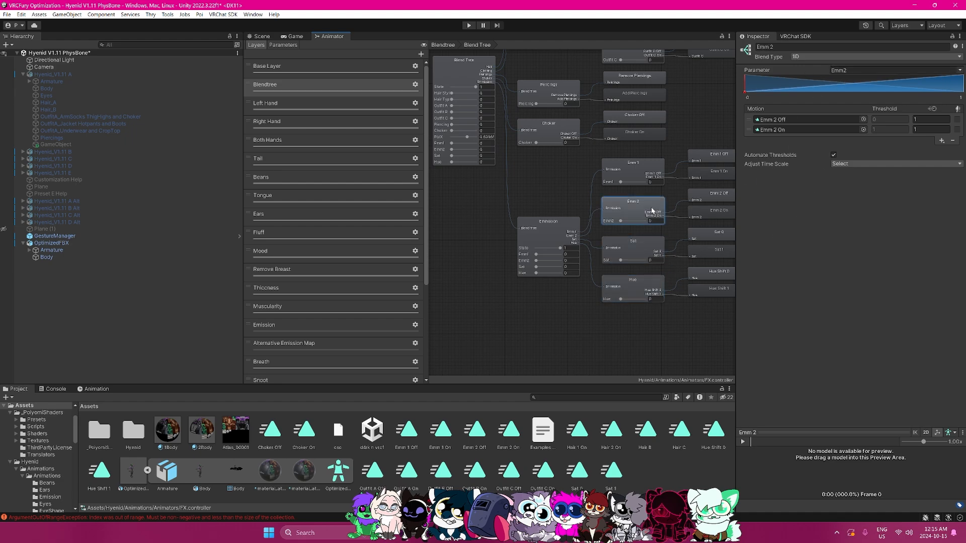
click(639, 161)
Set the parameter of the Emmission motion in the root Blend Tree to State.
middle_drag(492, 205, 523, 244)
scroll(521, 242, down, 3)
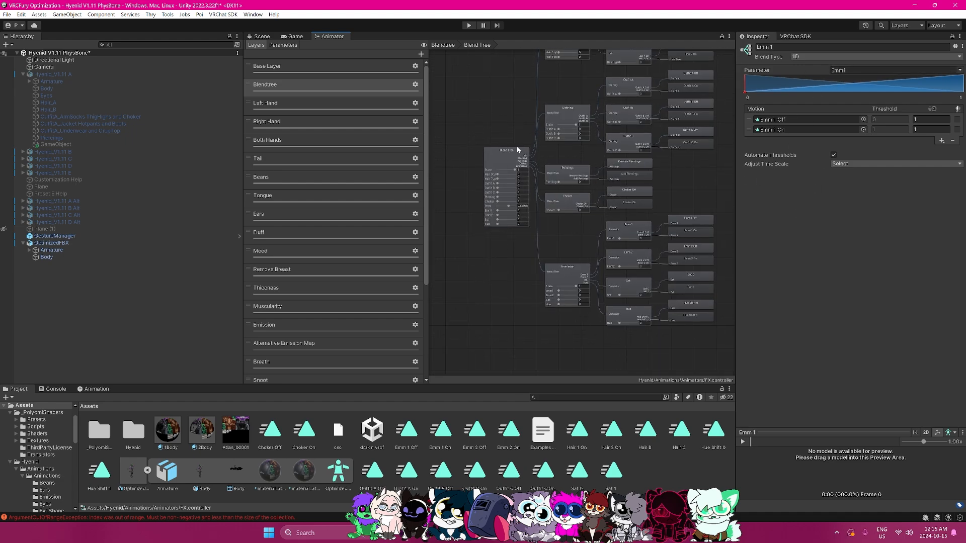
click(518, 150)
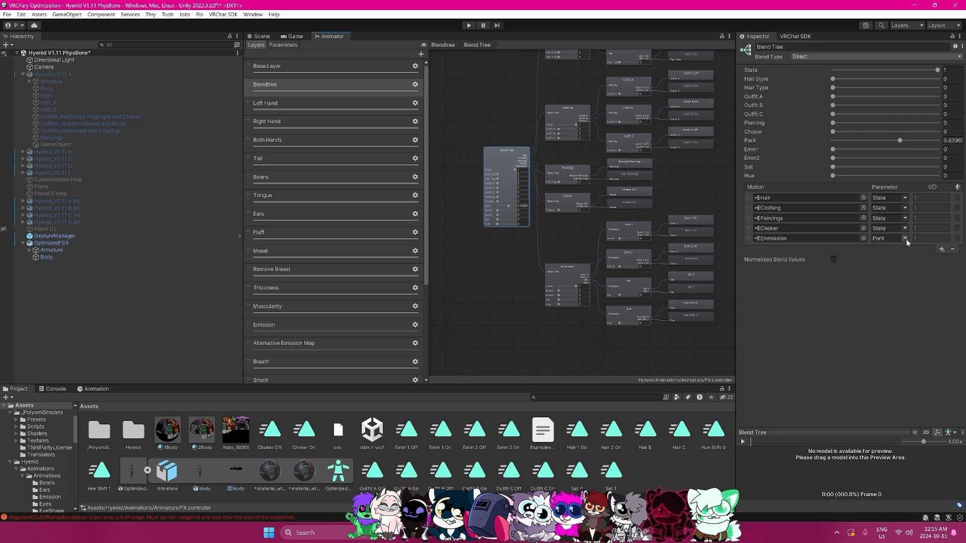
click(891, 239)
click(920, 372)
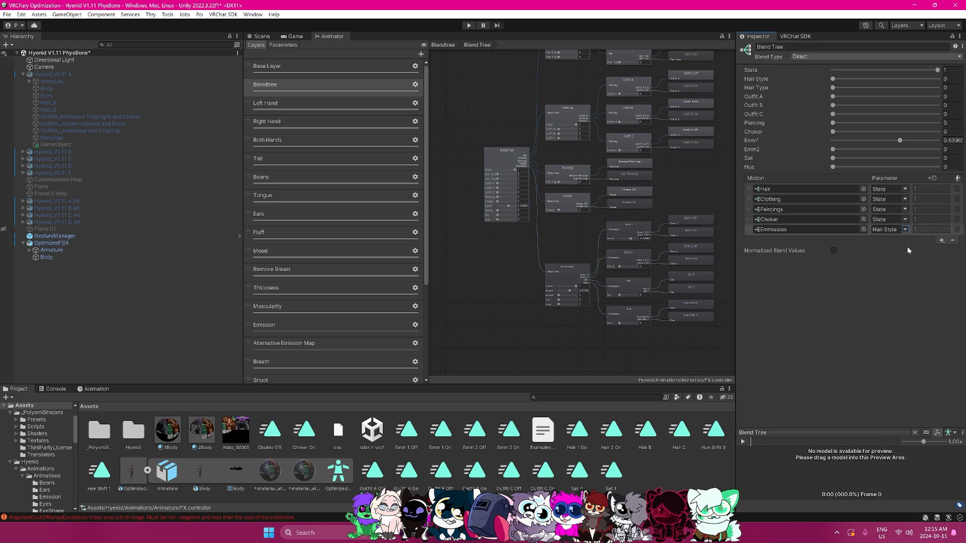
click(900, 229)
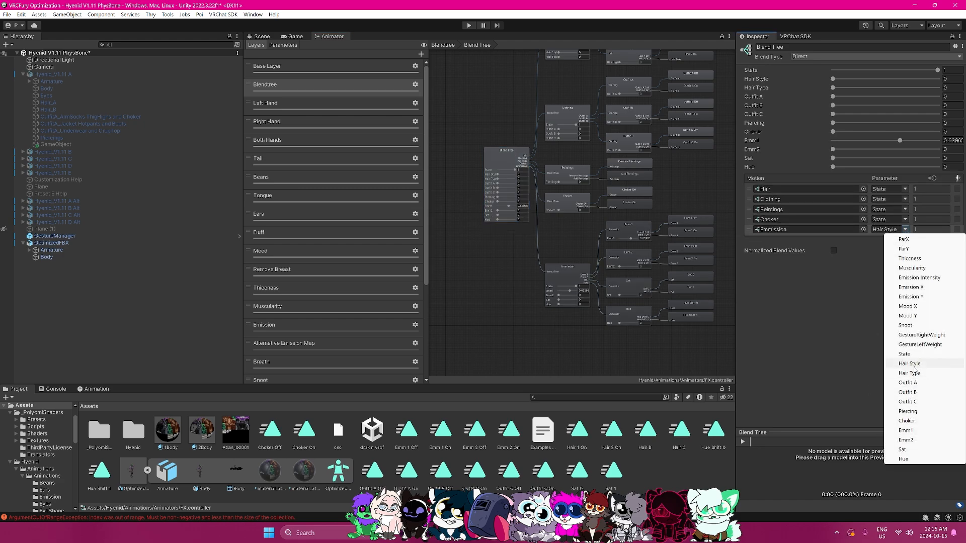
click(904, 354)
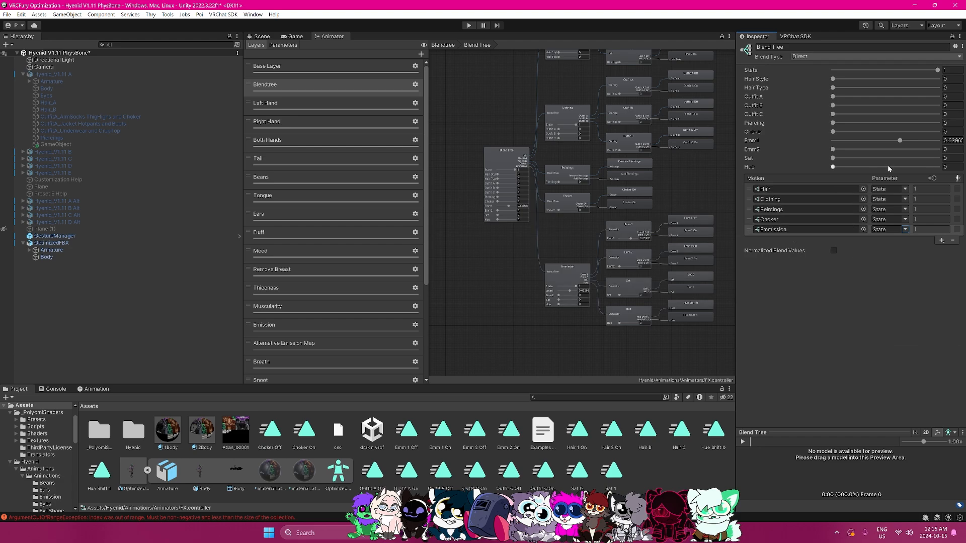
Examine the motions and parameters of the Emmission blend tree and its Emm 1, Emm 2, Sat and Hue children.
drag(549, 277, 520, 285)
middle_drag(630, 307, 606, 291)
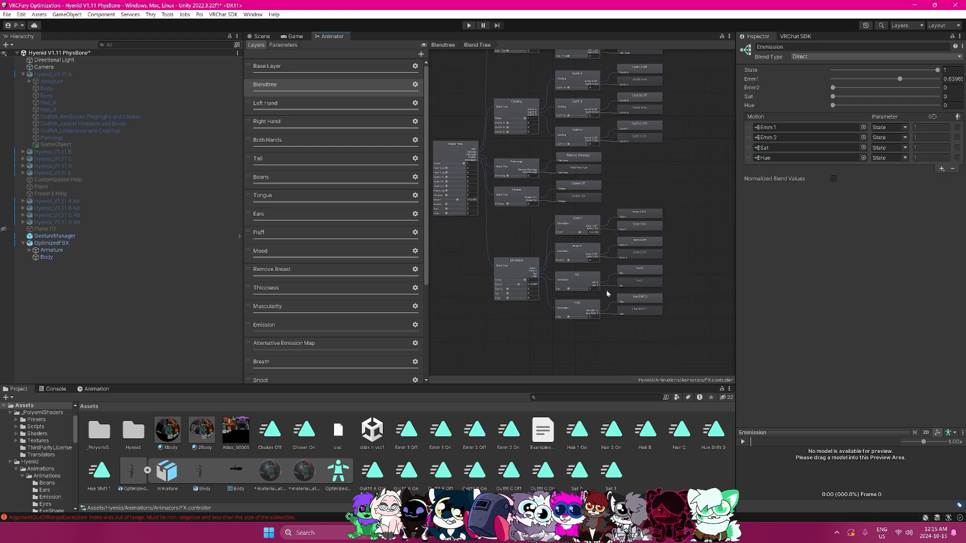
click(605, 291)
click(595, 224)
click(588, 249)
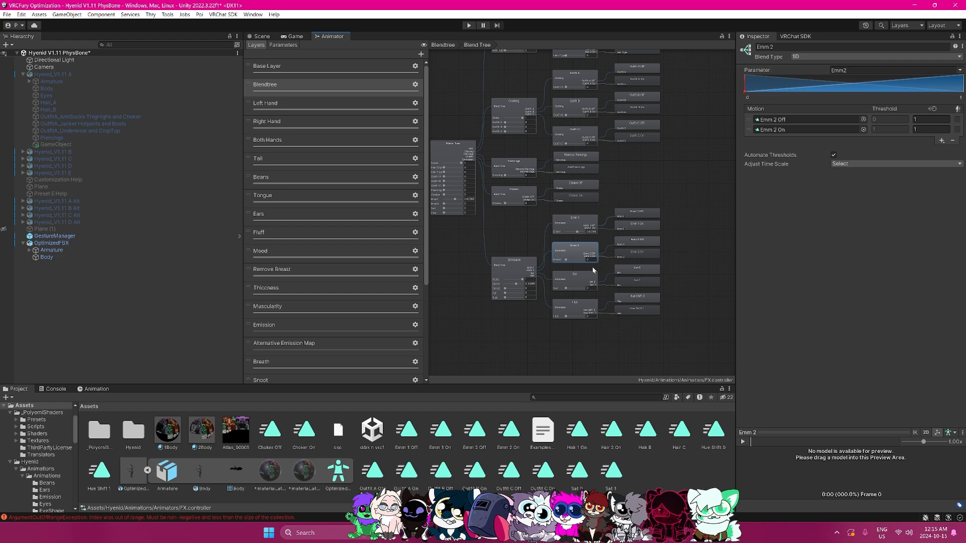
click(589, 286)
click(587, 322)
click(585, 230)
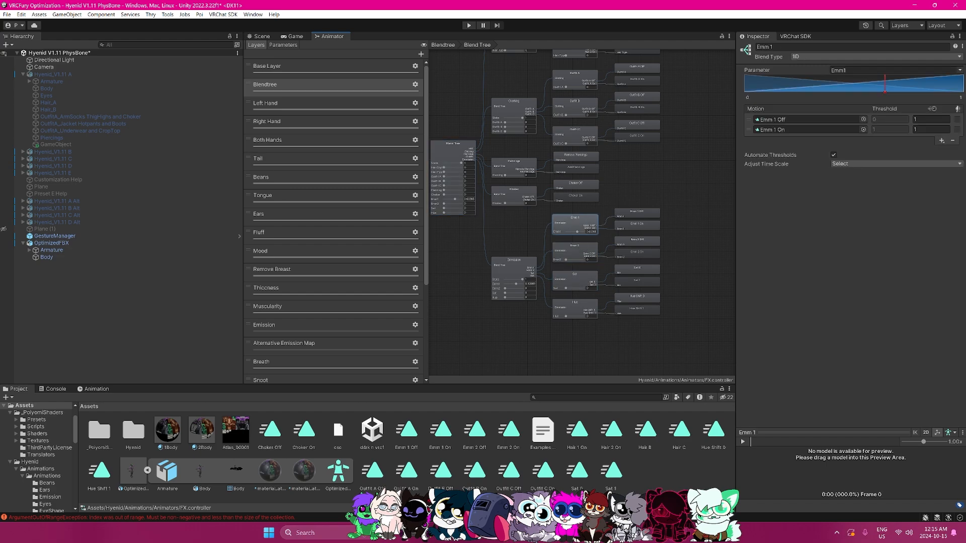
Set the Emm1 value to 0 and select the root Blend Tree.
drag(578, 234, 484, 247)
click(453, 239)
middle_drag(467, 247, 514, 261)
Examine the OptimizedFBX avatar's main expressions menu and its Hair & Acc, Clothing and Body submenus.
click(261, 36)
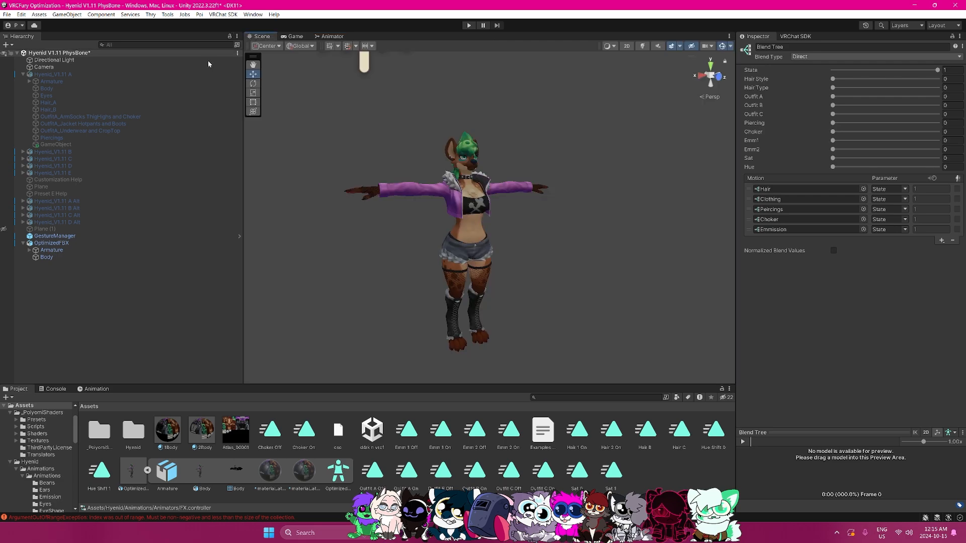
click(52, 243)
scroll(841, 304, down, 20)
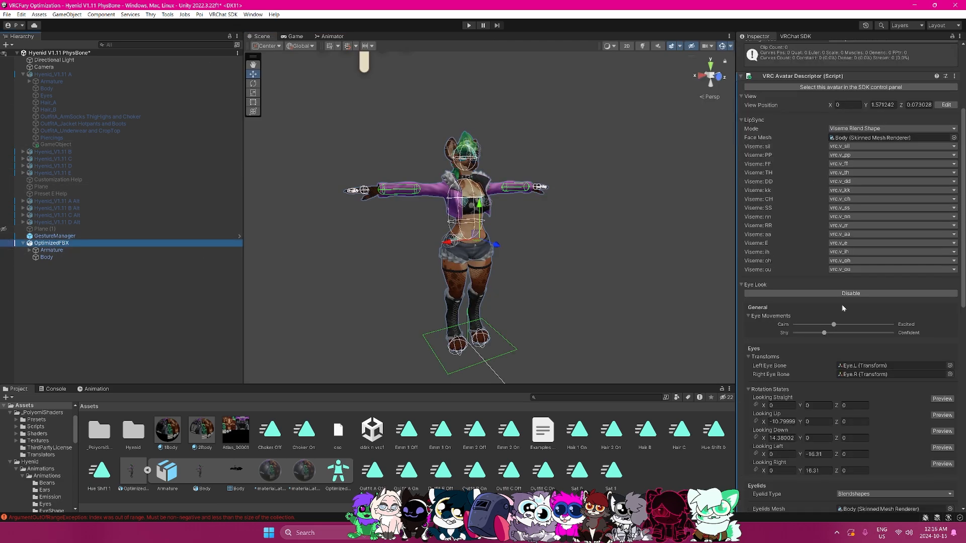
double_click(863, 349)
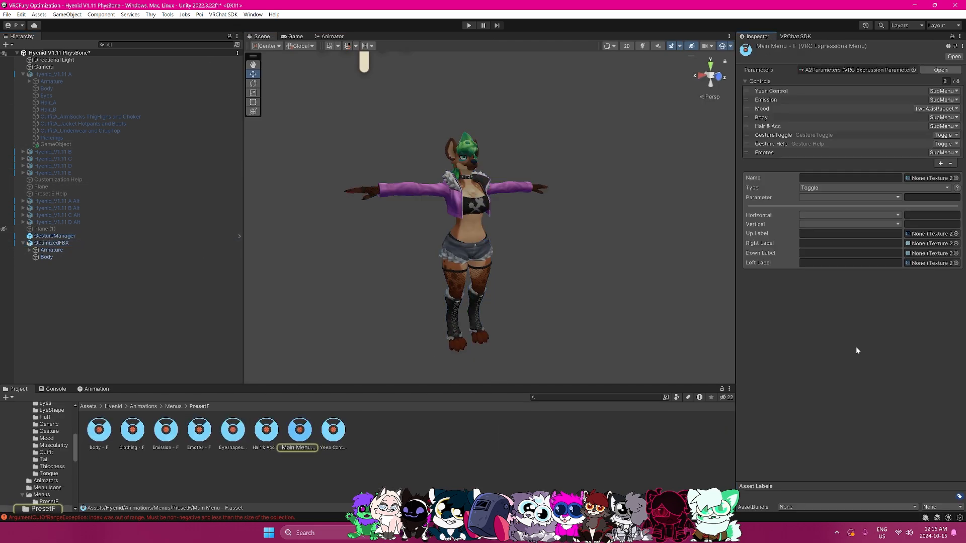
click(772, 128)
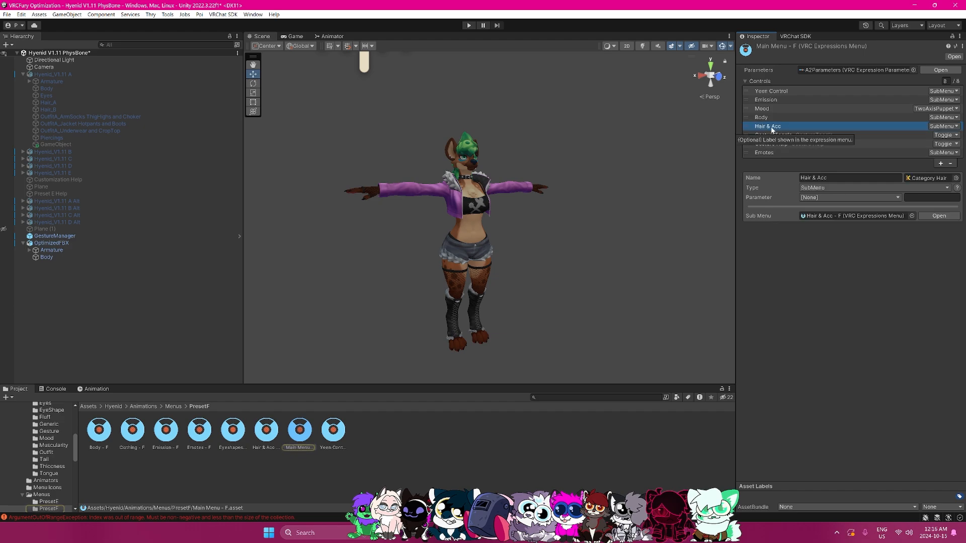
double_click(828, 216)
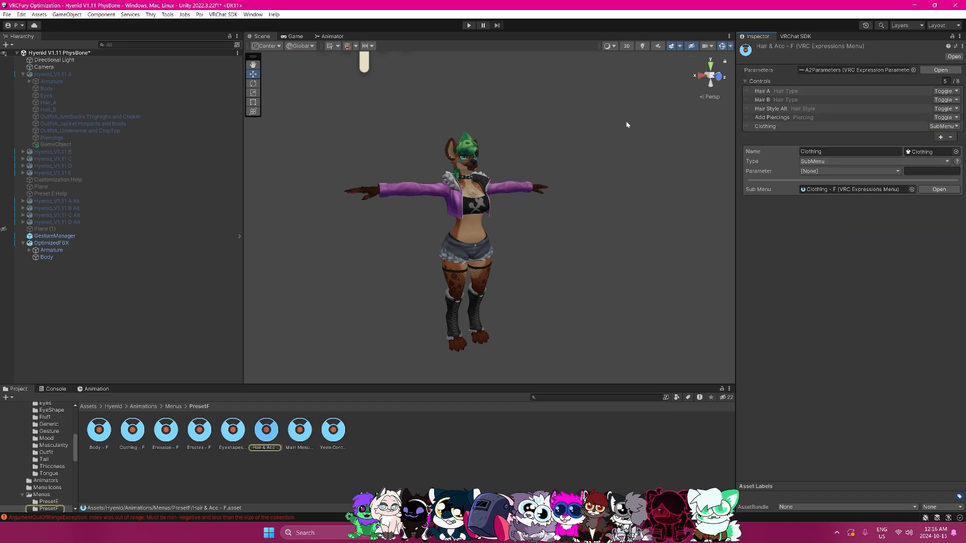
click(128, 437)
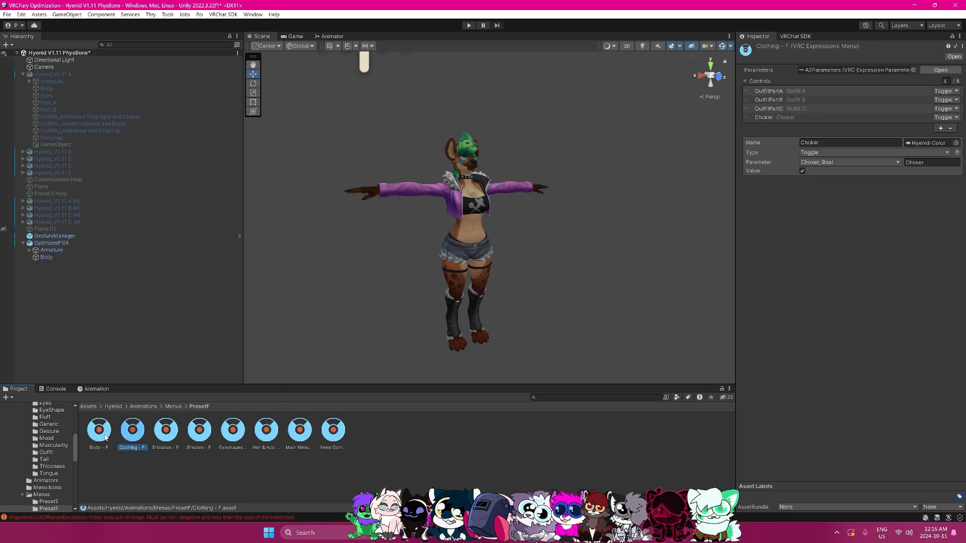
click(105, 437)
Open the Emission submenu from the main expressions menu assigned to the OptimizedFBX avatar.
click(51, 243)
scroll(861, 354, down, 3)
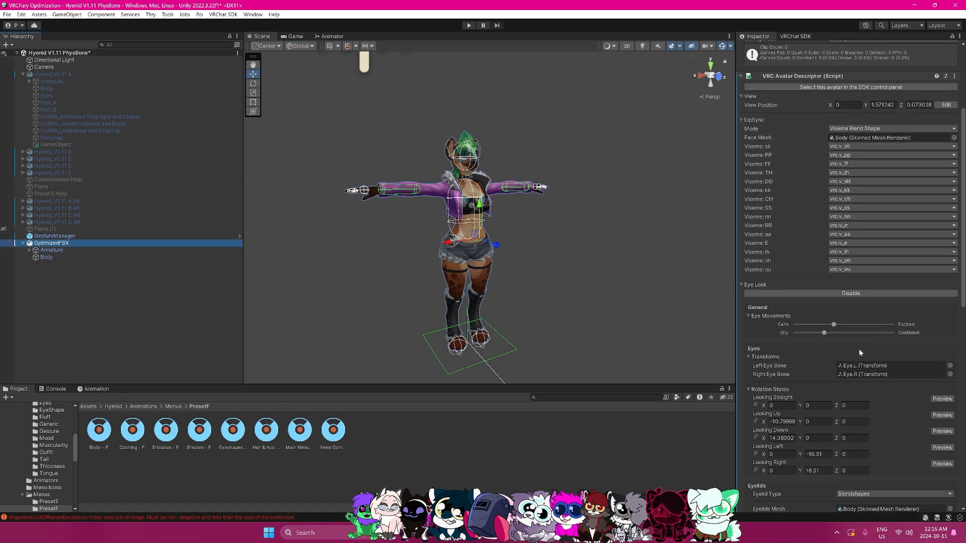
scroll(861, 353, down, 10)
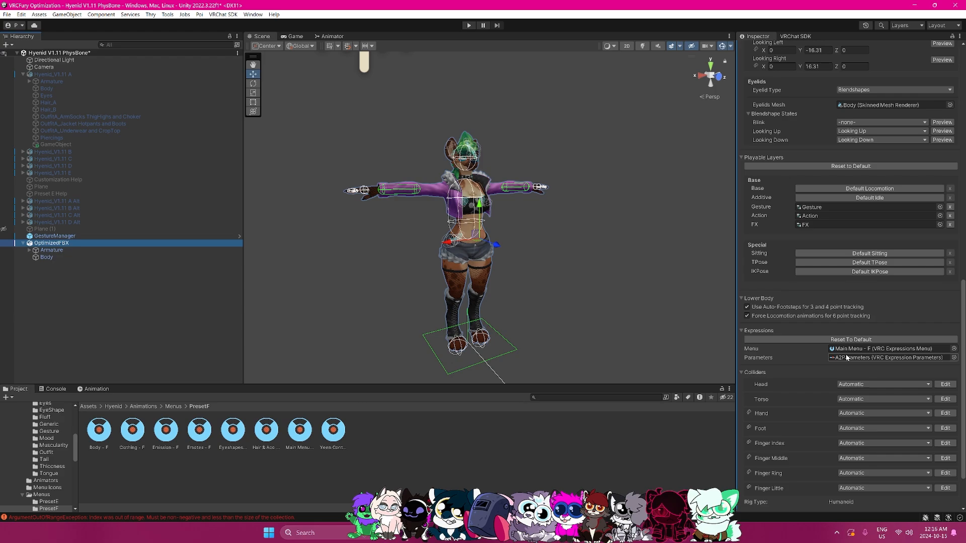
double_click(847, 348)
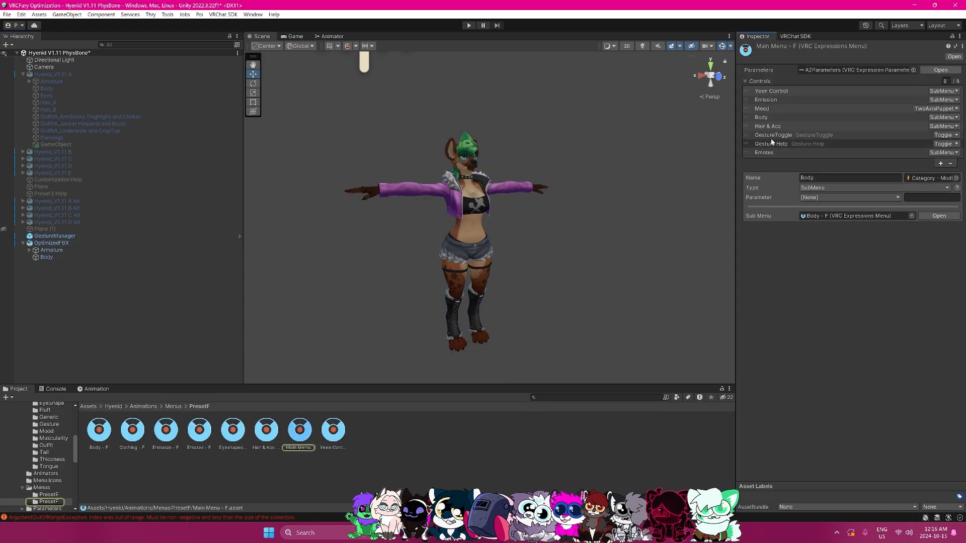
click(766, 100)
double_click(840, 215)
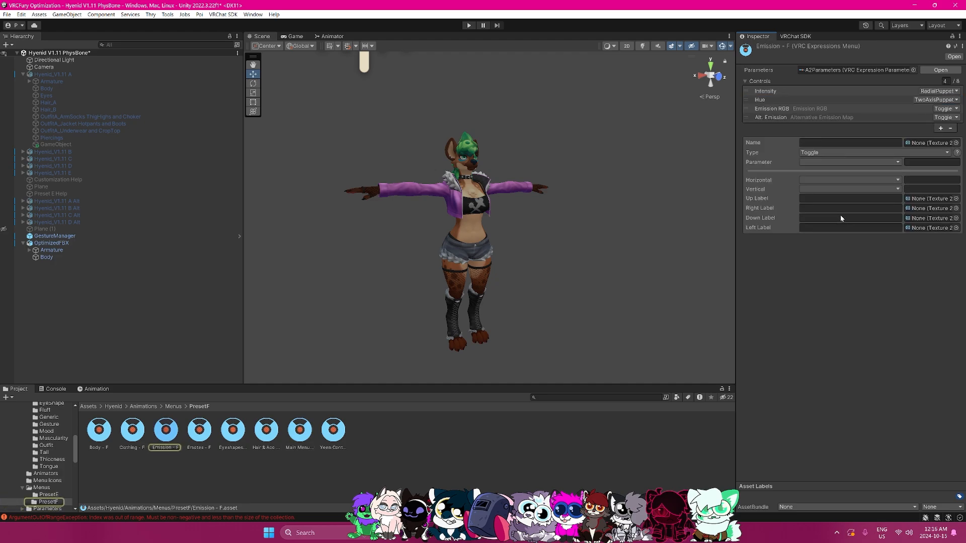
Set the parameter of the Intensity control in the Emission menu to Sat, with RadialPuppet as its type.
click(773, 93)
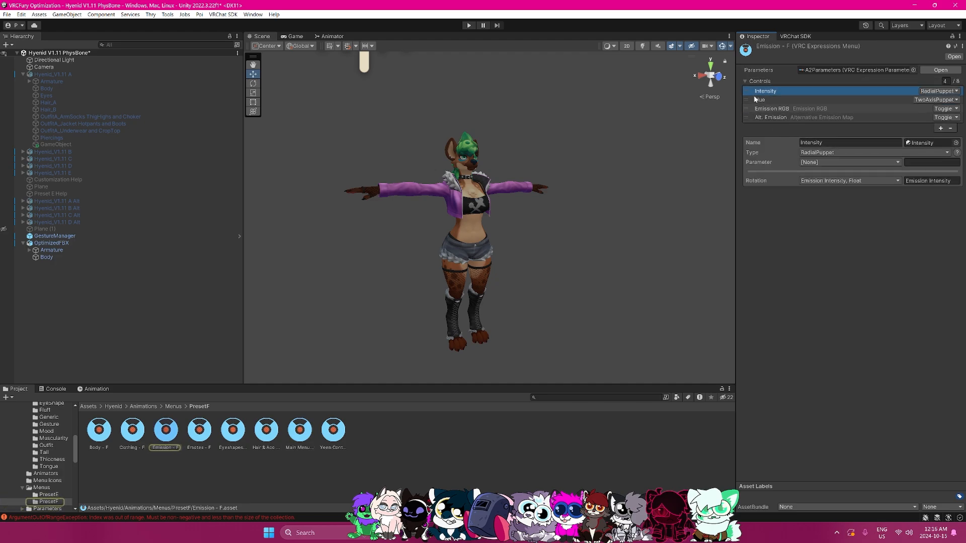
click(824, 162)
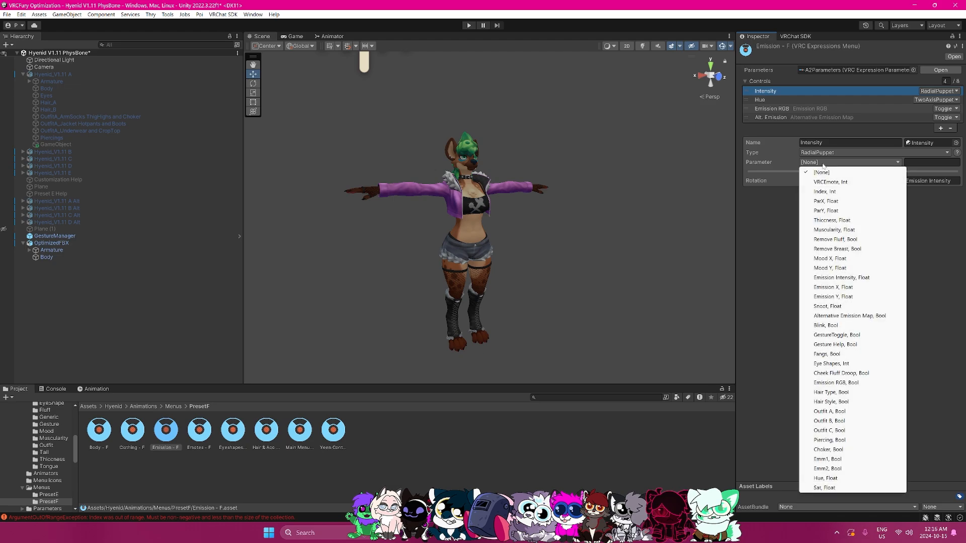
click(825, 488)
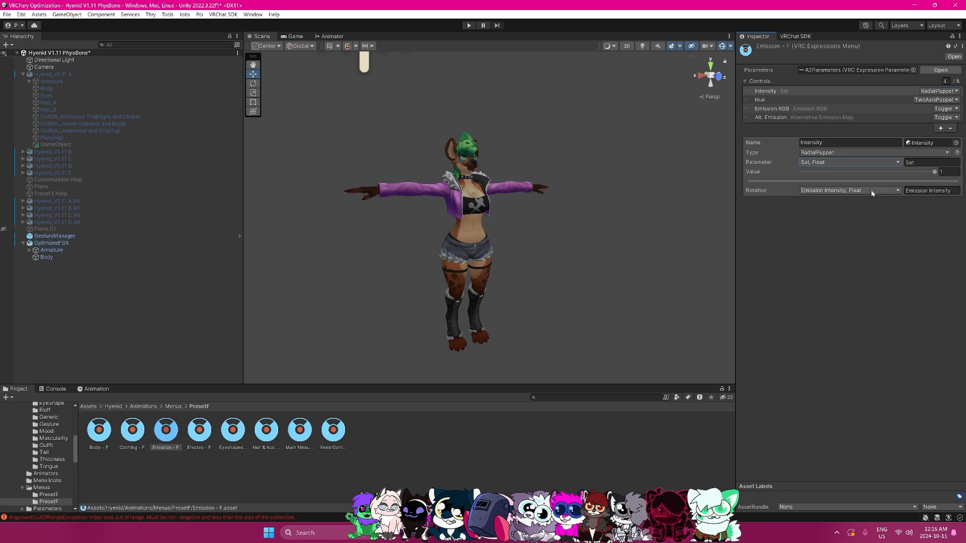
click(940, 92)
click(939, 92)
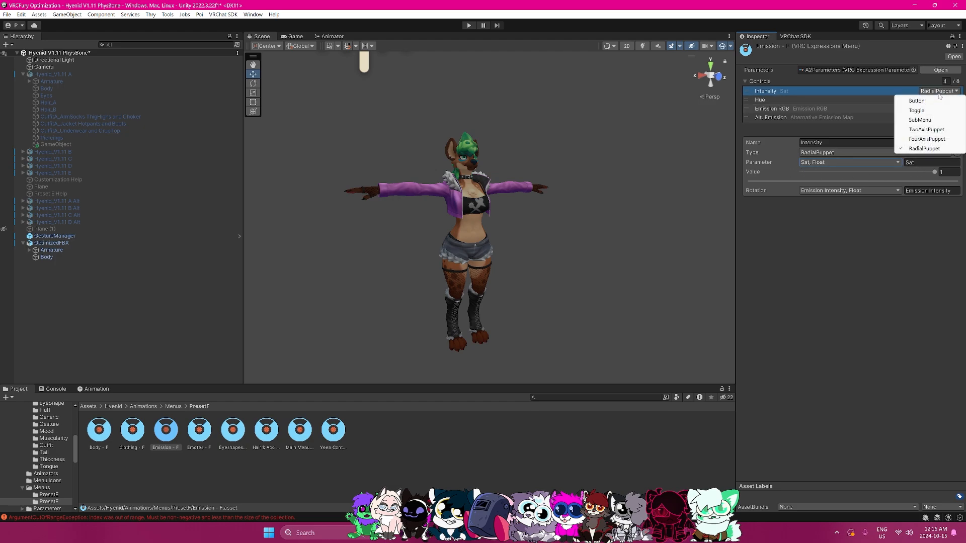
click(922, 149)
Make the Hue control a RadialPuppet with its parameter set to None and its rotation driven by the Hue float.
click(893, 99)
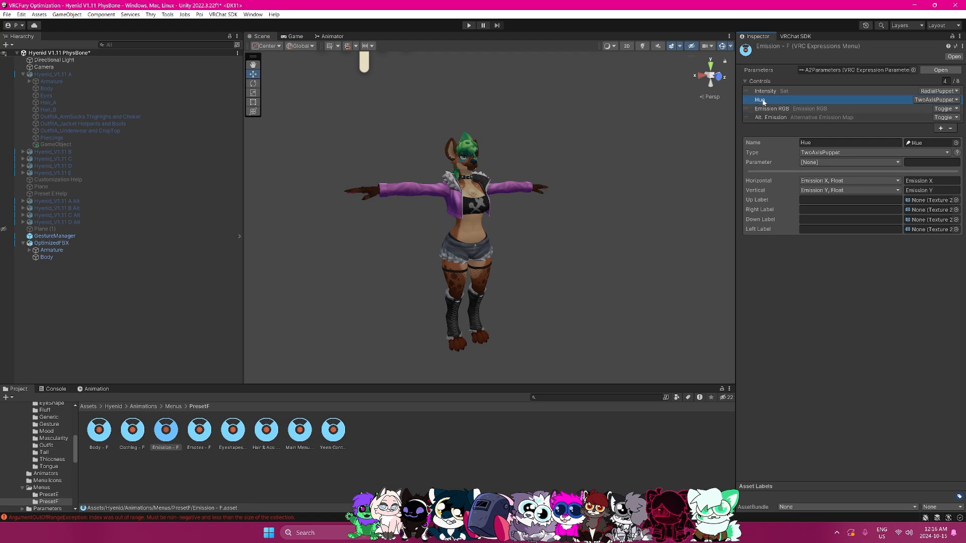
click(936, 100)
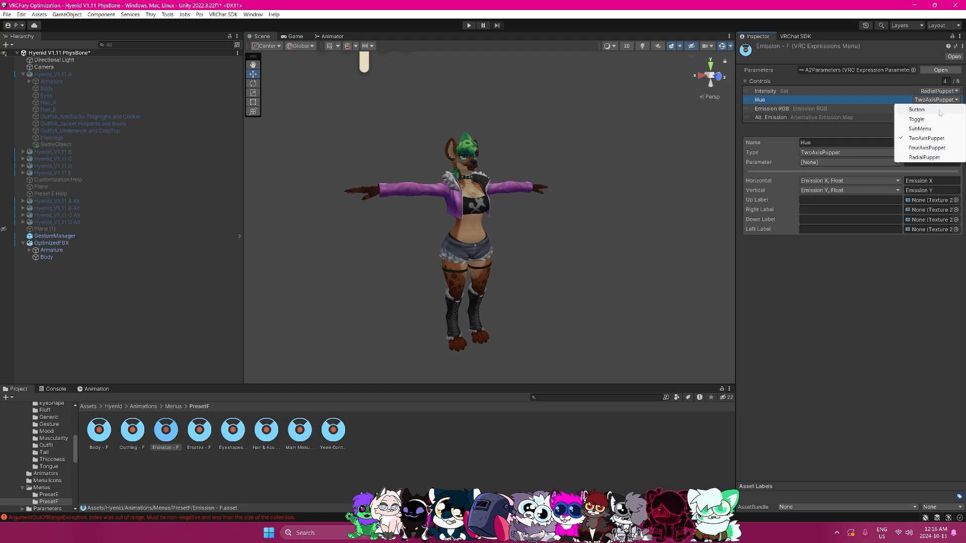
click(923, 157)
click(839, 162)
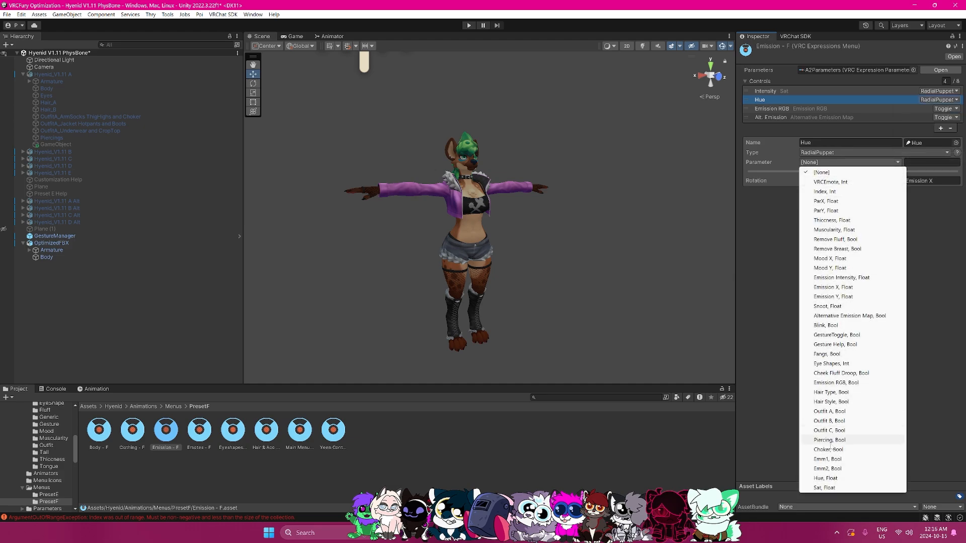
click(832, 479)
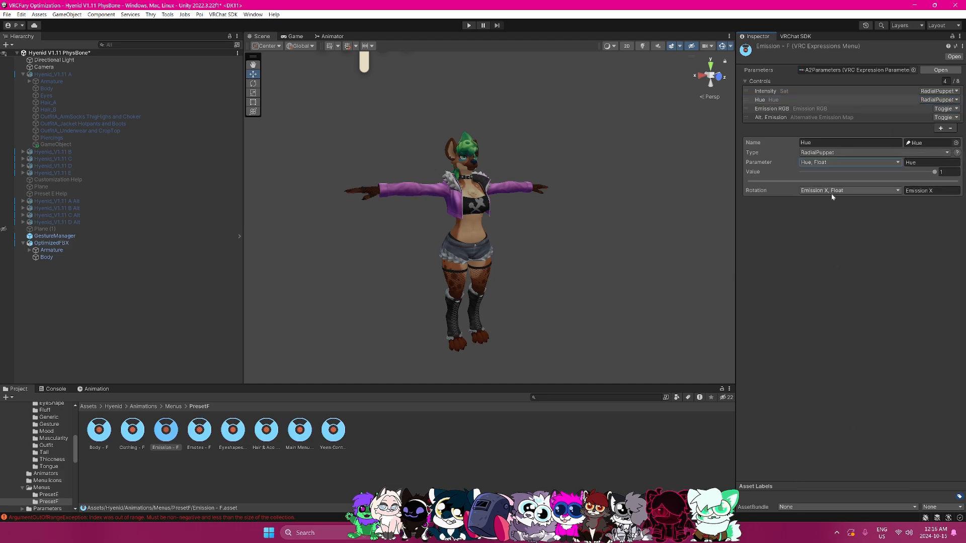
click(816, 166)
click(816, 170)
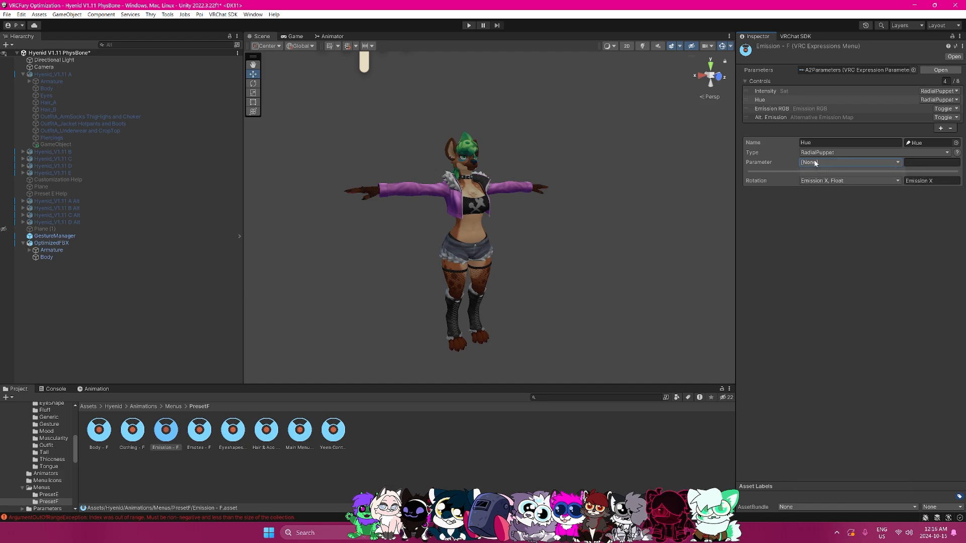
click(818, 183)
click(830, 497)
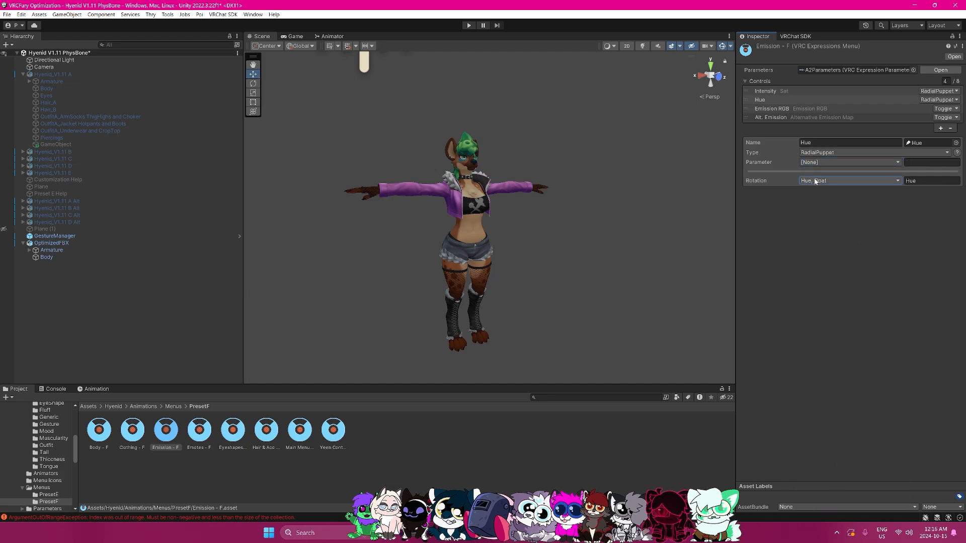
Clear the Intensity control's parameter to None and set its rotation to the Sat float.
click(770, 92)
click(826, 162)
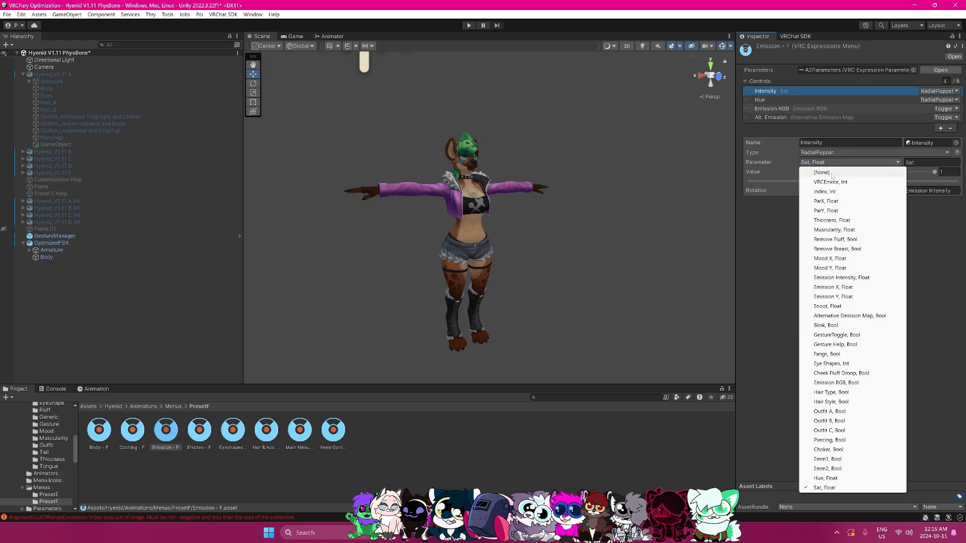
click(817, 172)
click(817, 182)
click(825, 505)
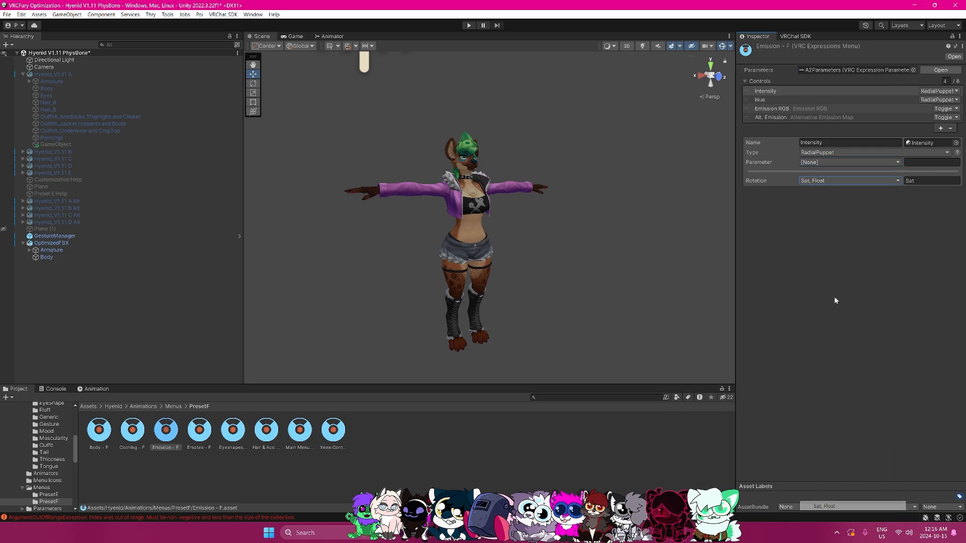
Rename the Intensity control of the Emission menu to Saturation.
click(767, 93)
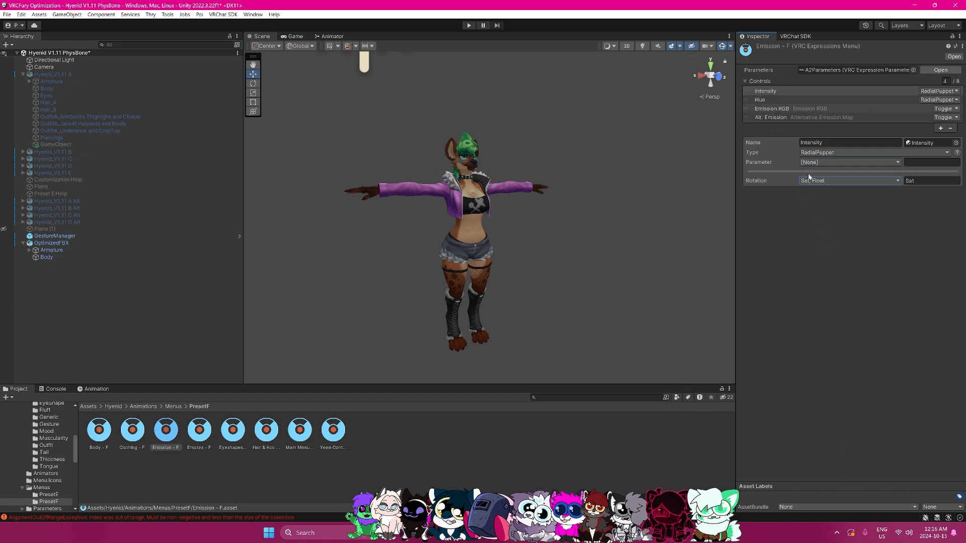
click(772, 93)
drag(826, 144, 797, 151)
text(Saturation)
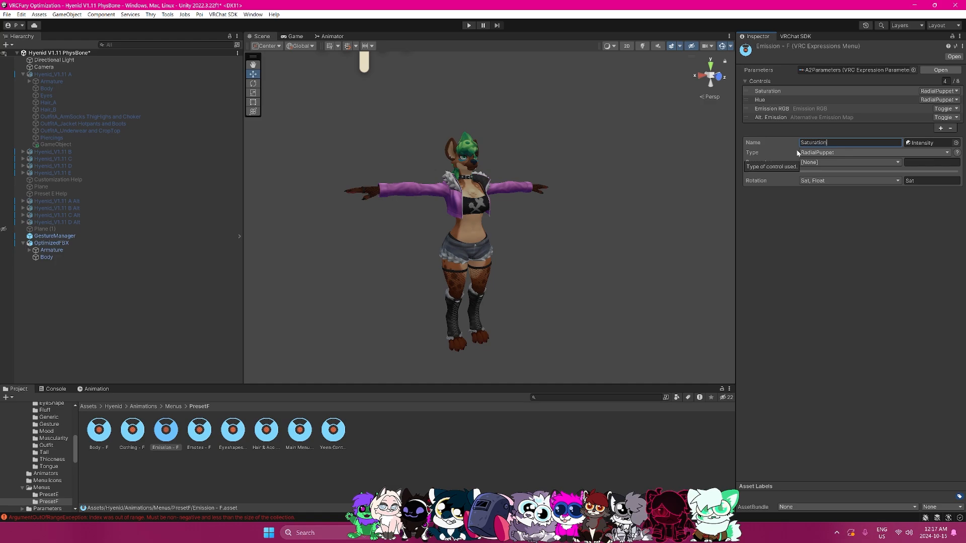
Set the parameter of the Emission RGB toggle to Emm1 and that of the Alt. Emission toggle to Emm2.
click(758, 108)
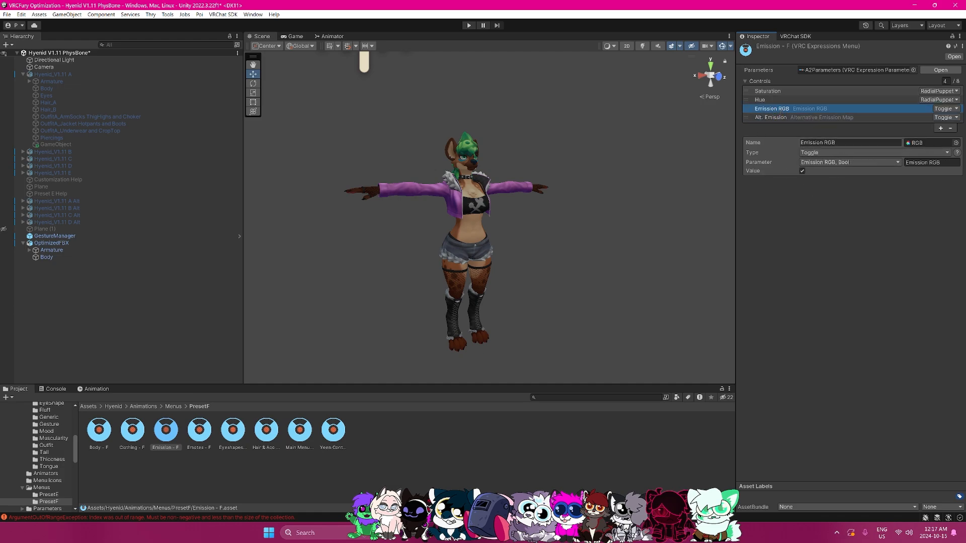
click(817, 162)
click(828, 459)
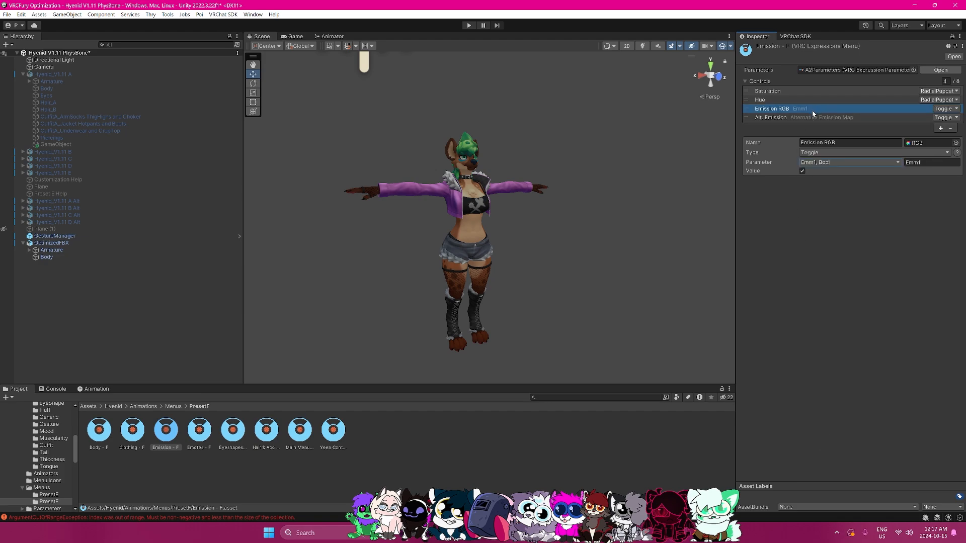
click(812, 117)
click(819, 162)
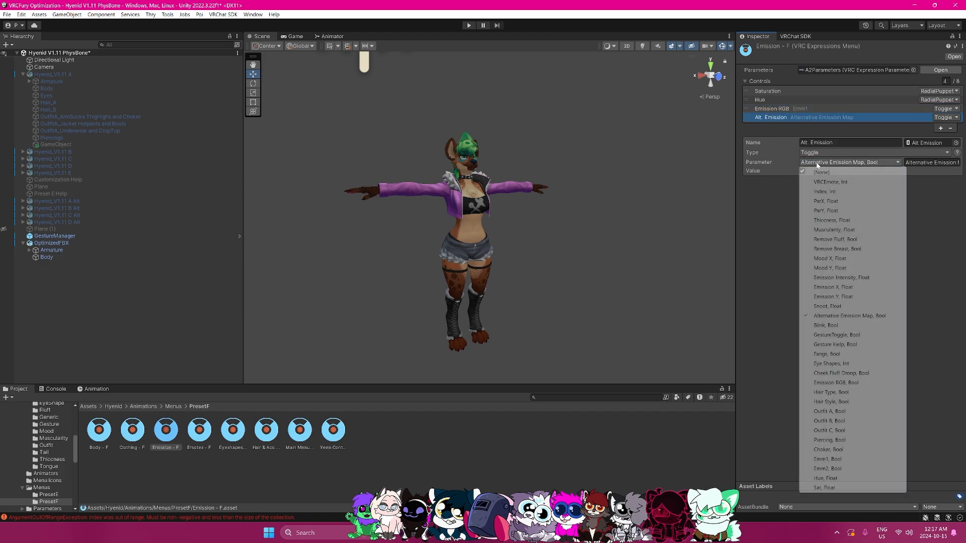
click(827, 469)
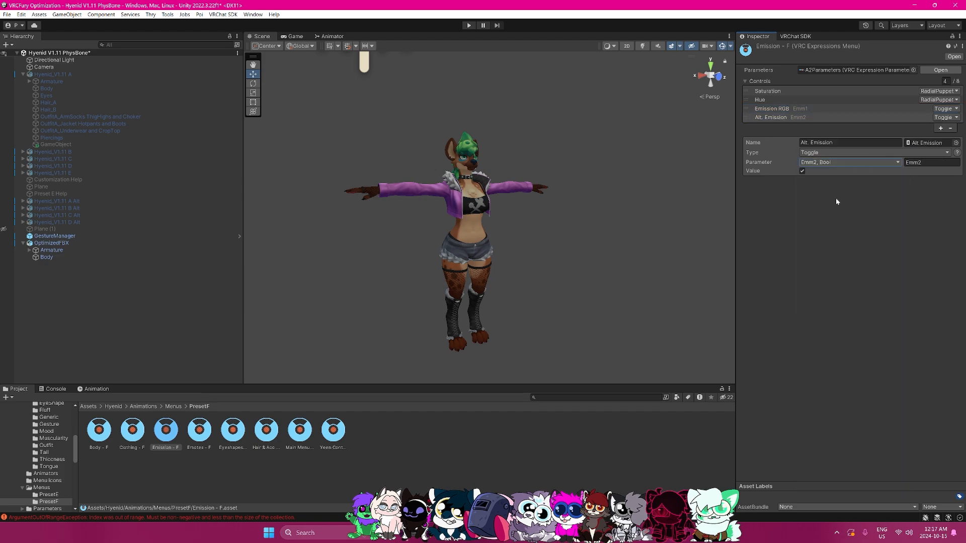
Check the type, parameter and rotation settings of the Saturation, Hue and Emission RGB controls.
click(782, 110)
click(782, 101)
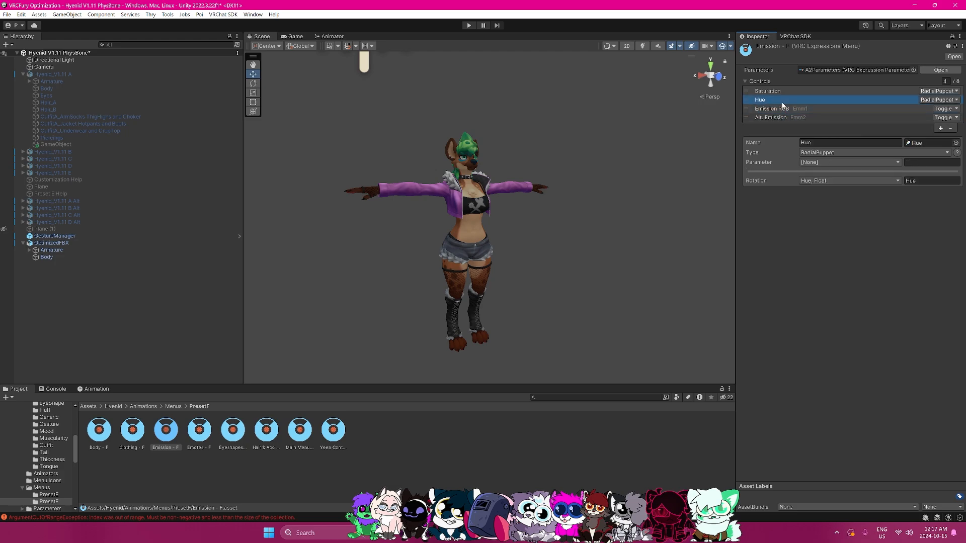
click(784, 93)
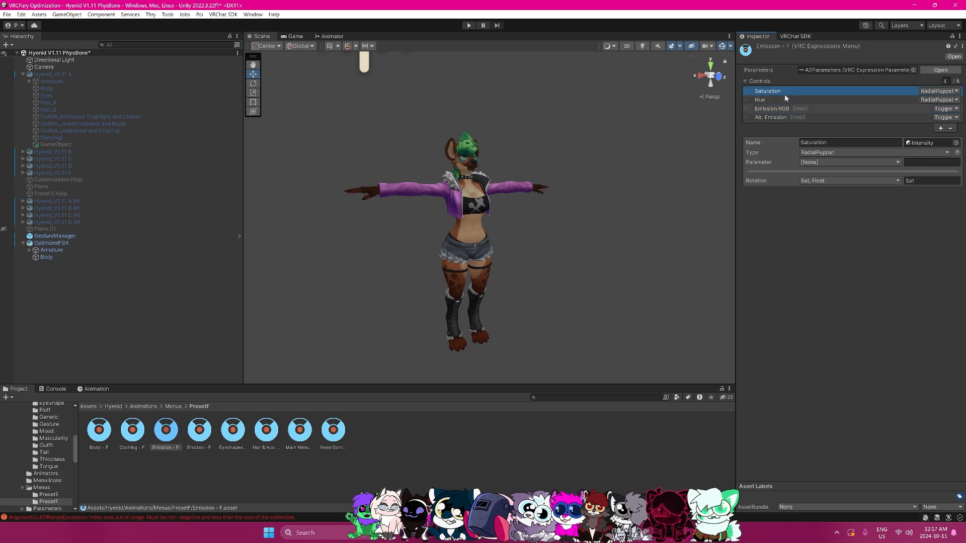
click(783, 100)
click(777, 92)
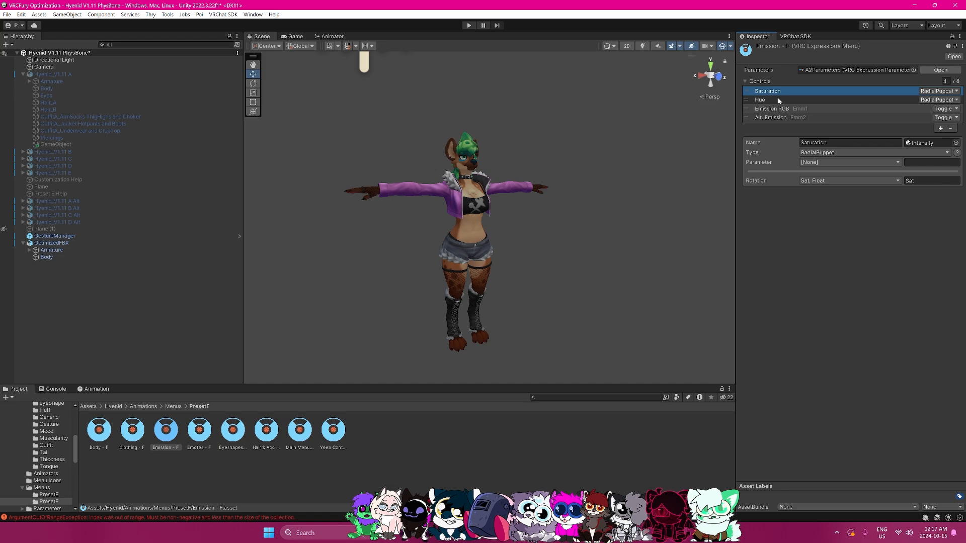
click(777, 99)
click(776, 110)
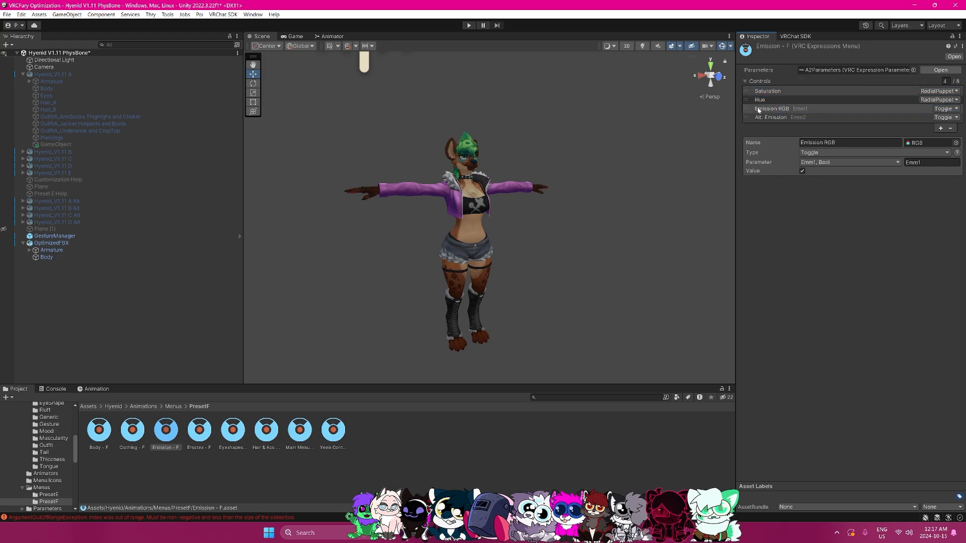
Inspect the Emm 1 Off clip and the Emm 1 blend tree's motions and parameter in the Animator.
click(330, 37)
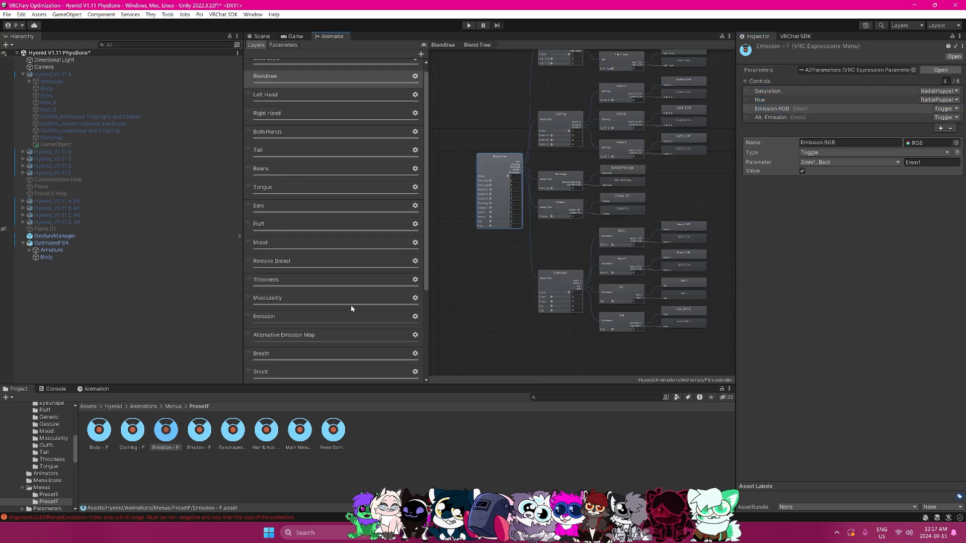
scroll(457, 309, up, 5)
click(627, 177)
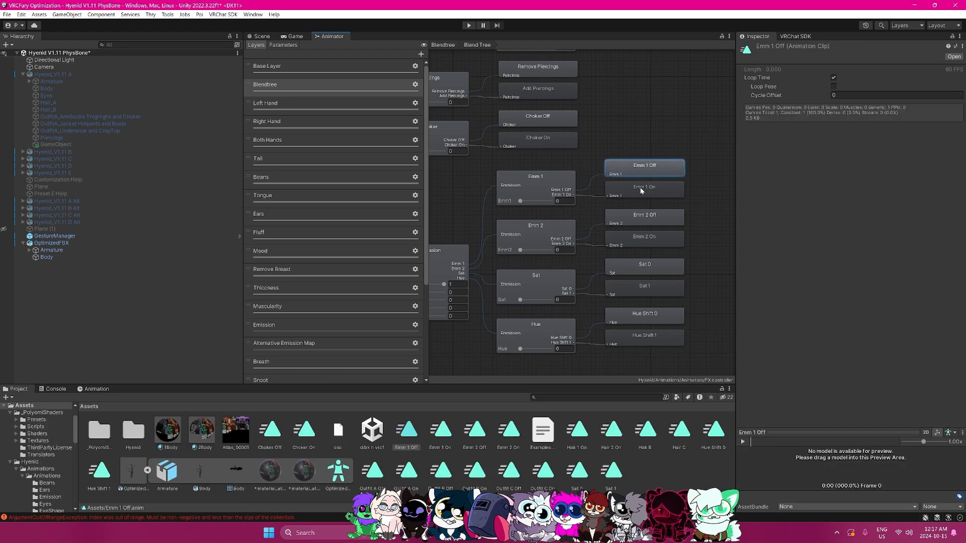
click(543, 177)
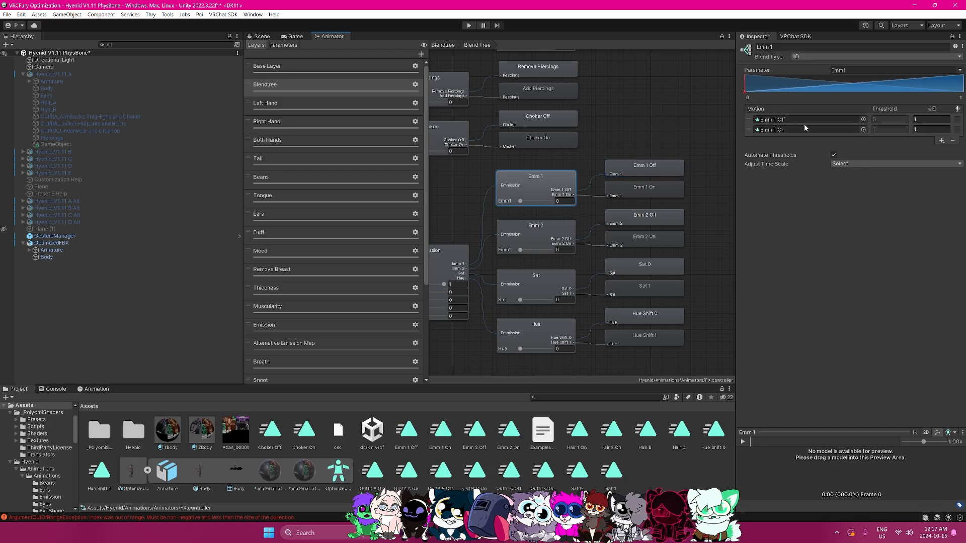
click(867, 121)
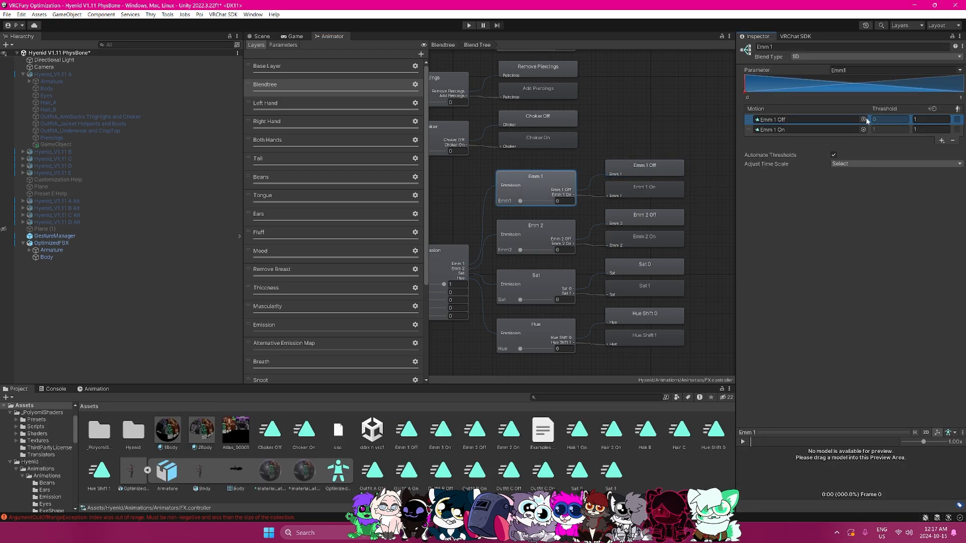
click(640, 147)
Return to the scene view and delete the Enable Emission keyframes from the Emm 1 Off clip.
click(260, 36)
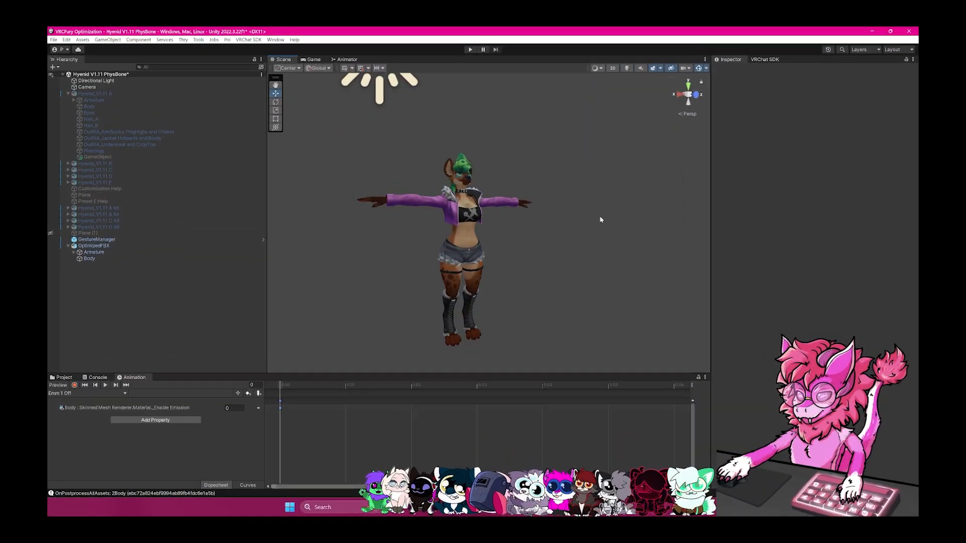
alt+drag(599, 217, 552, 224)
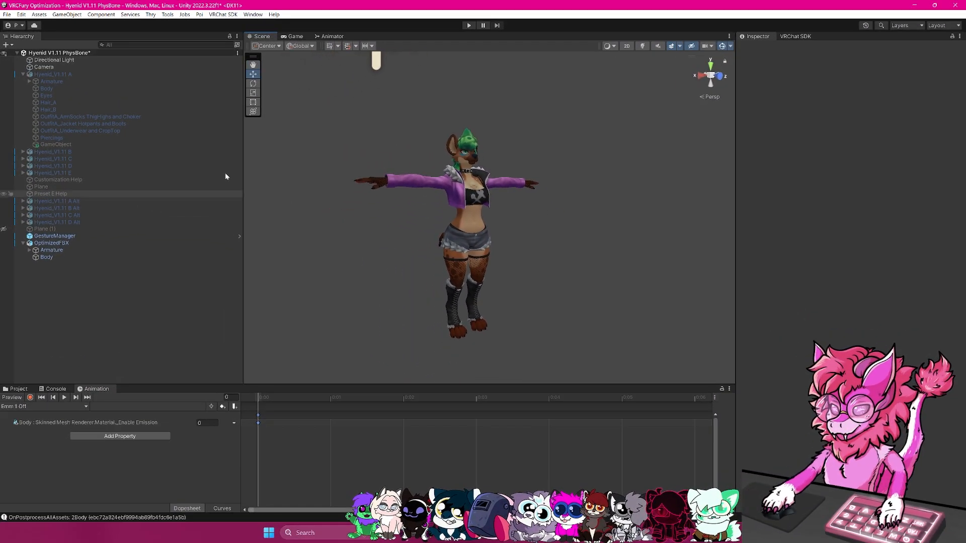
click(18, 407)
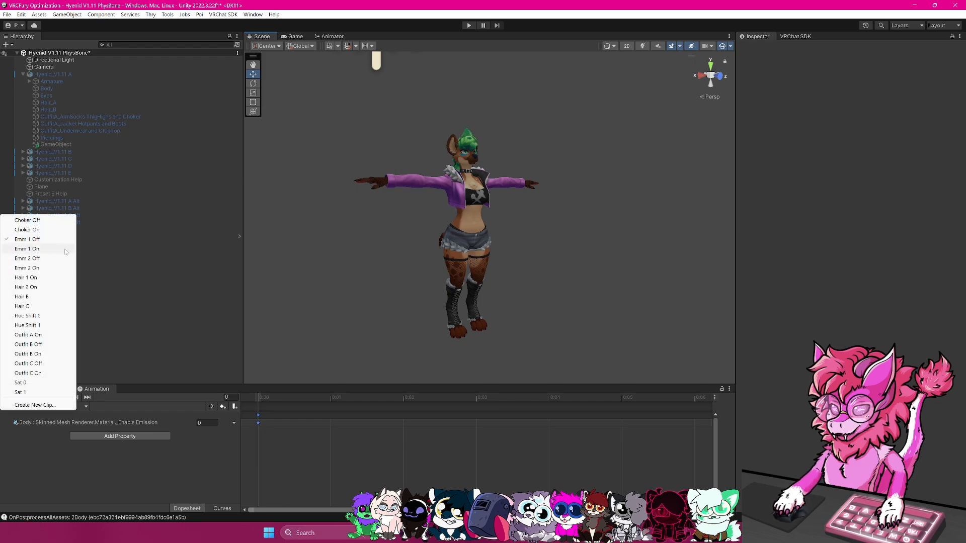
click(105, 292)
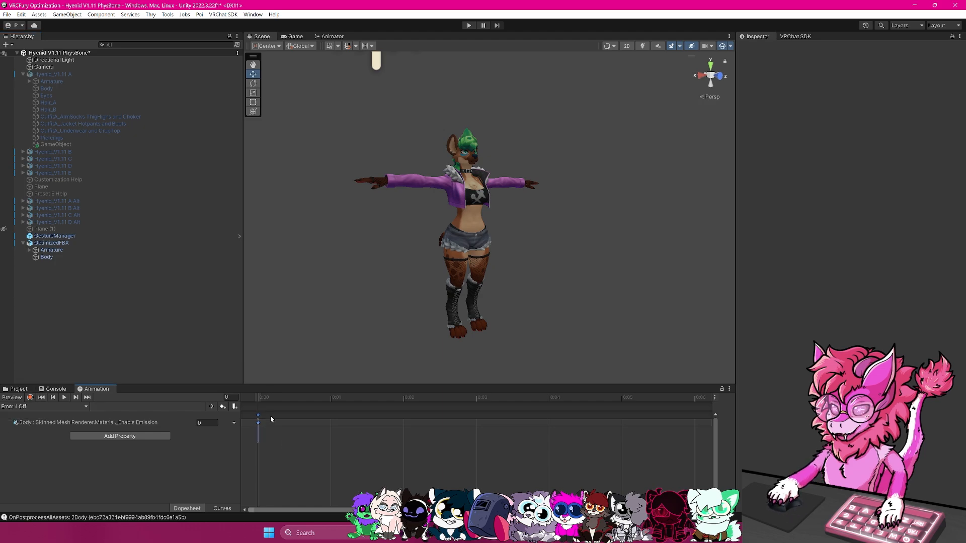
key(Delete)
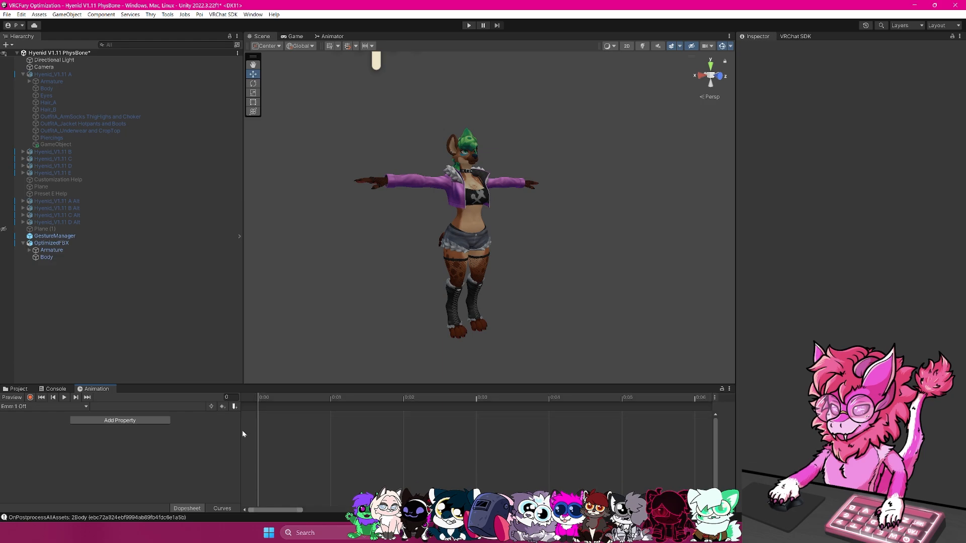
Record the Emission 0 strength of the Body's 2Body material at 0 in the Emm 1 Off clip.
click(45, 258)
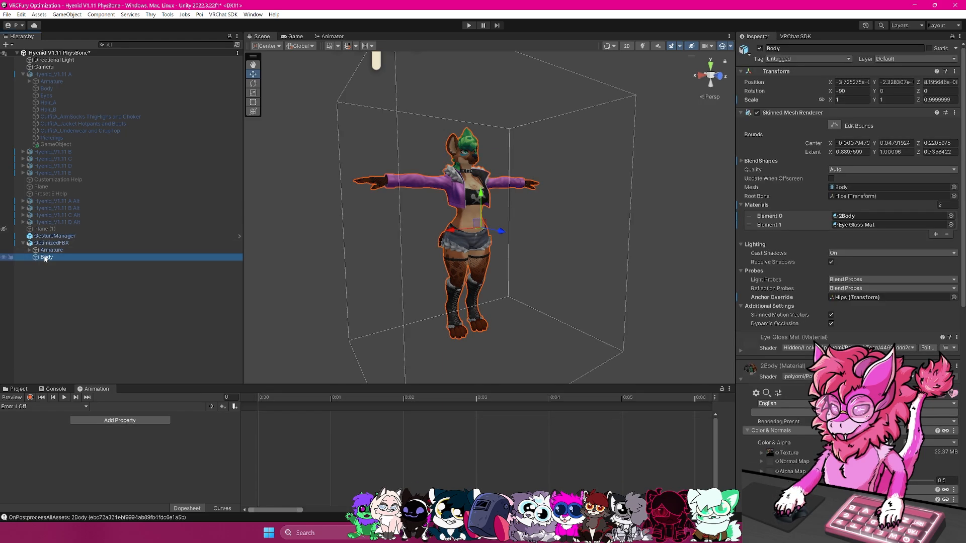
click(31, 398)
scroll(838, 321, down, 5)
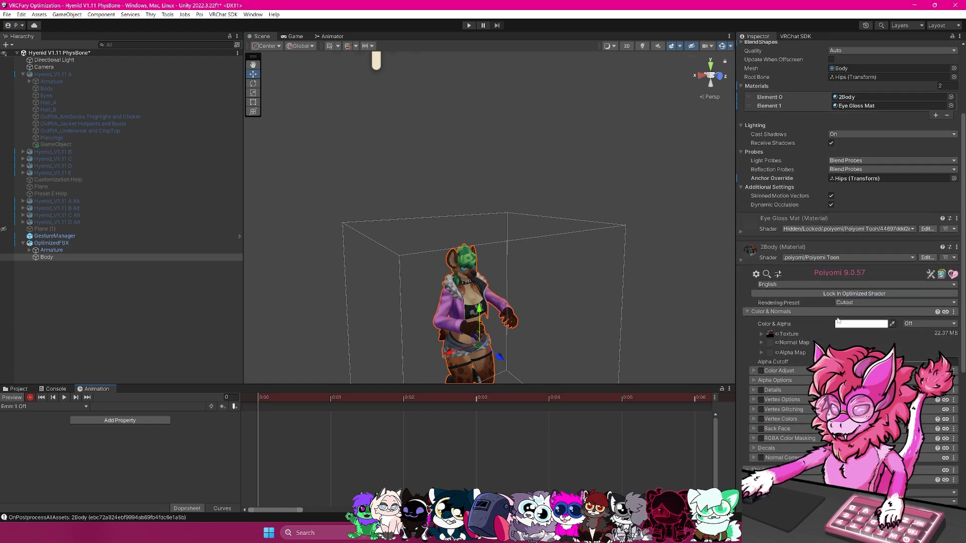
scroll(839, 319, down, 5)
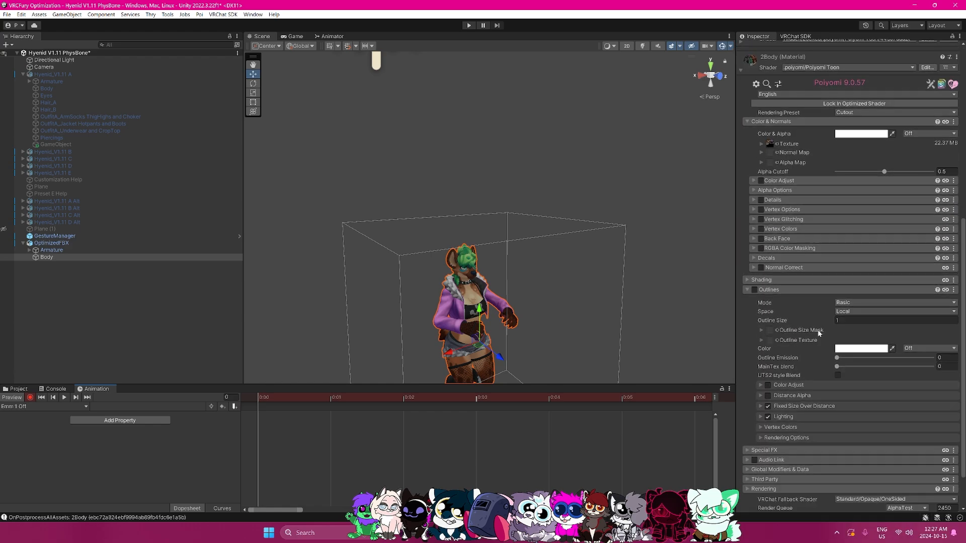
scroll(777, 187, up, 1)
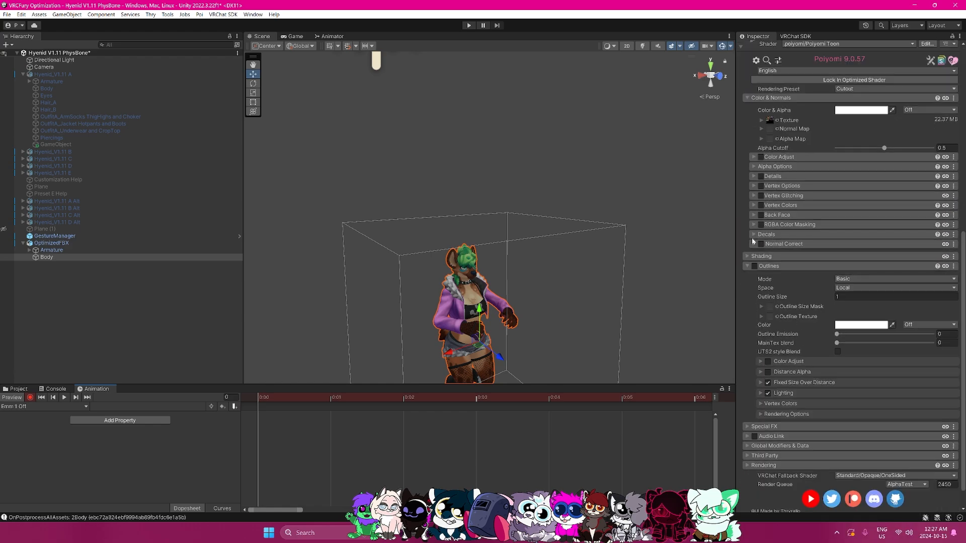
click(749, 428)
scroll(765, 420, down, 4)
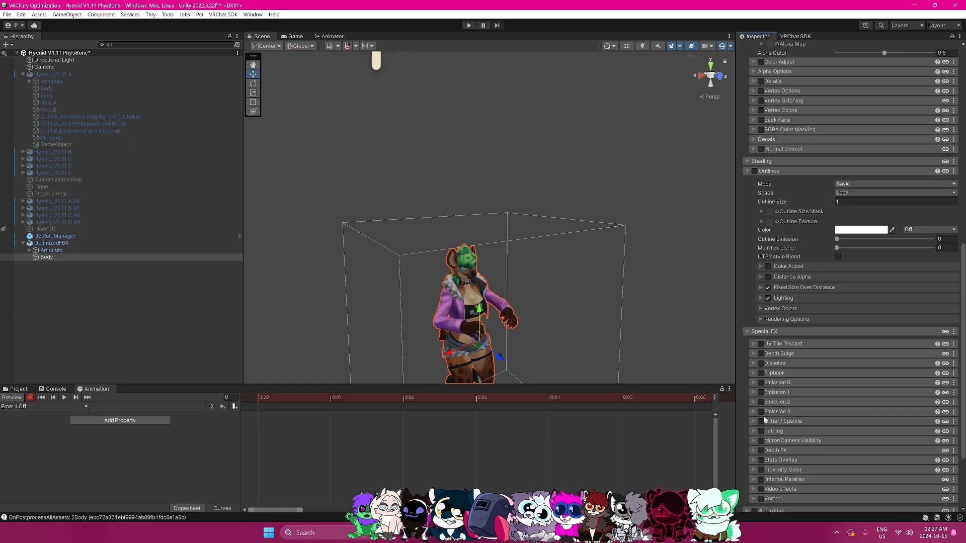
click(755, 383)
scroll(813, 440, down, 2)
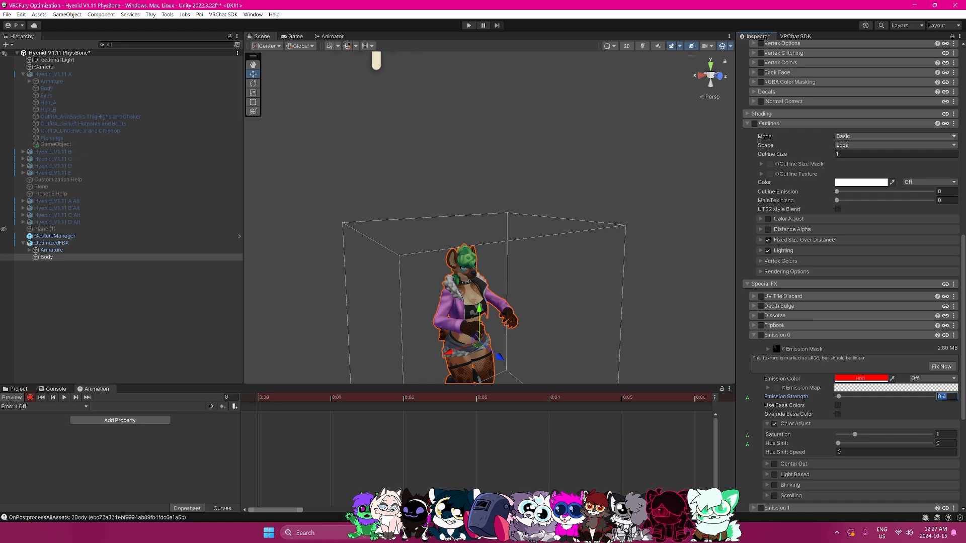
text(0)
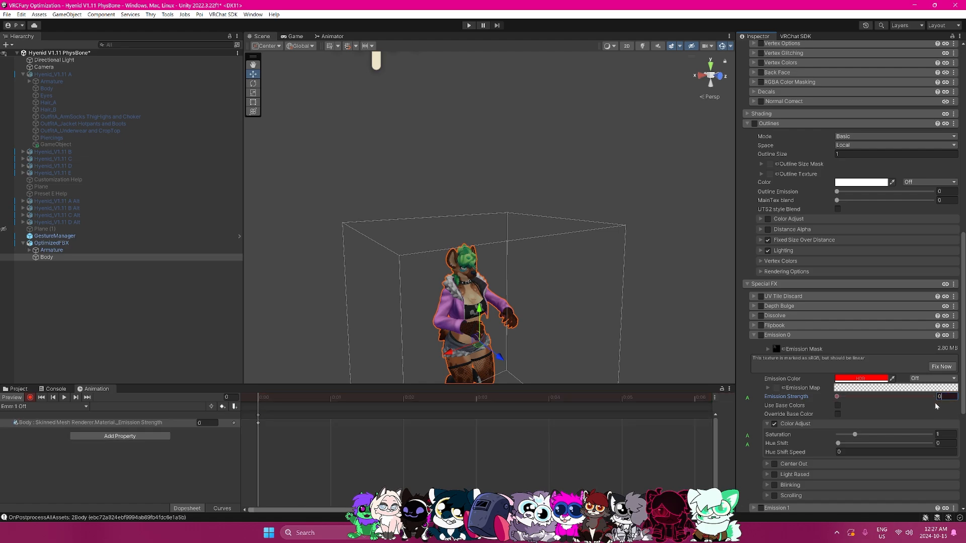
click(30, 398)
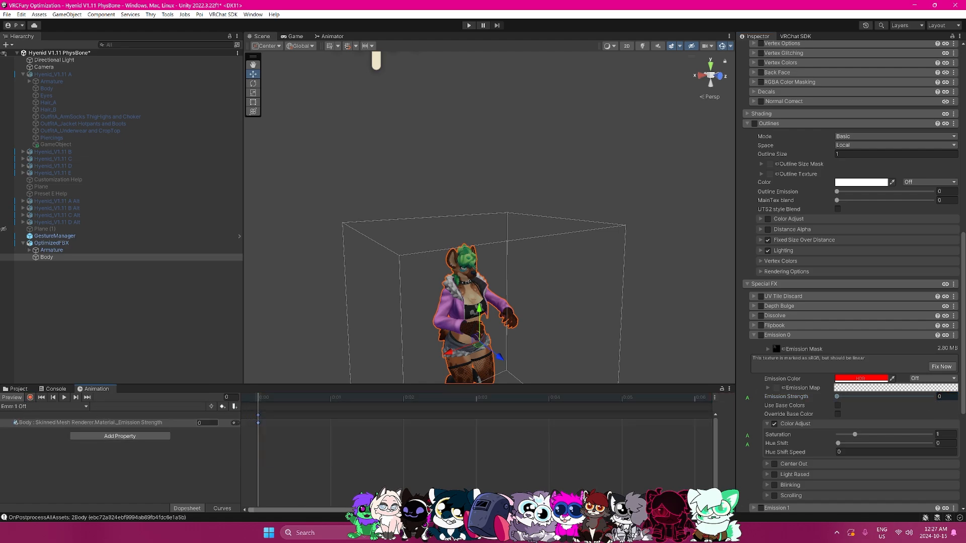
Replace the existing keyframe of the Emm 1 On clip with a pasted Emission Strength key set to 0.5.
click(35, 407)
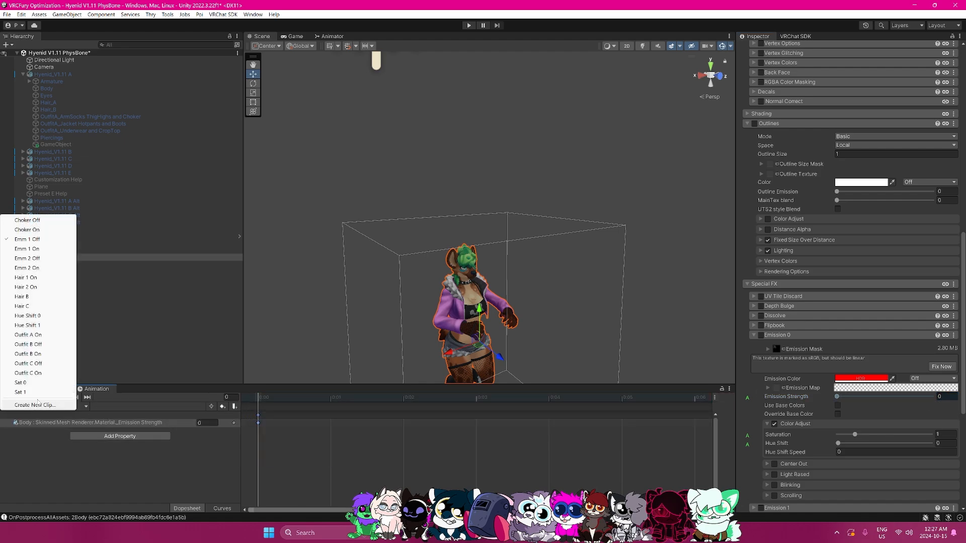
click(27, 249)
key(Delete)
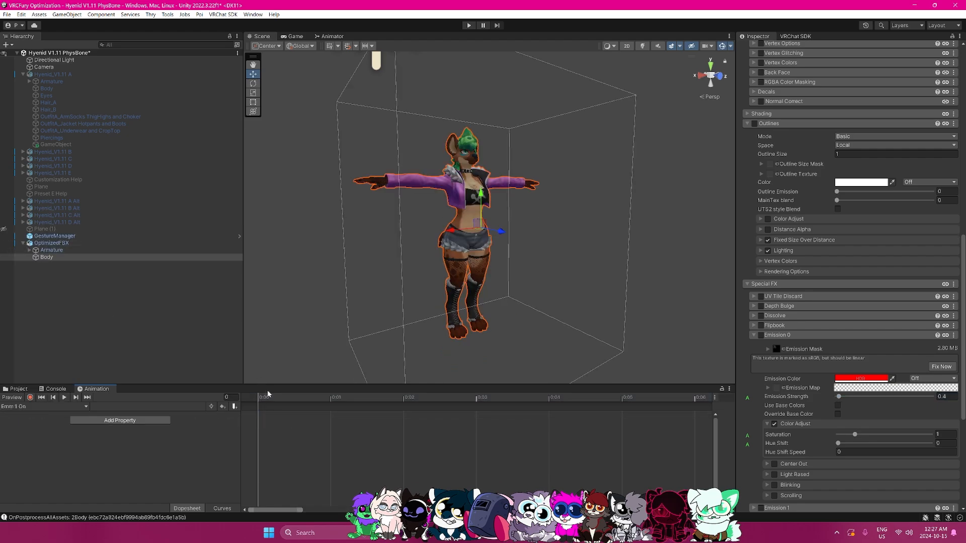
key(ctrl+v)
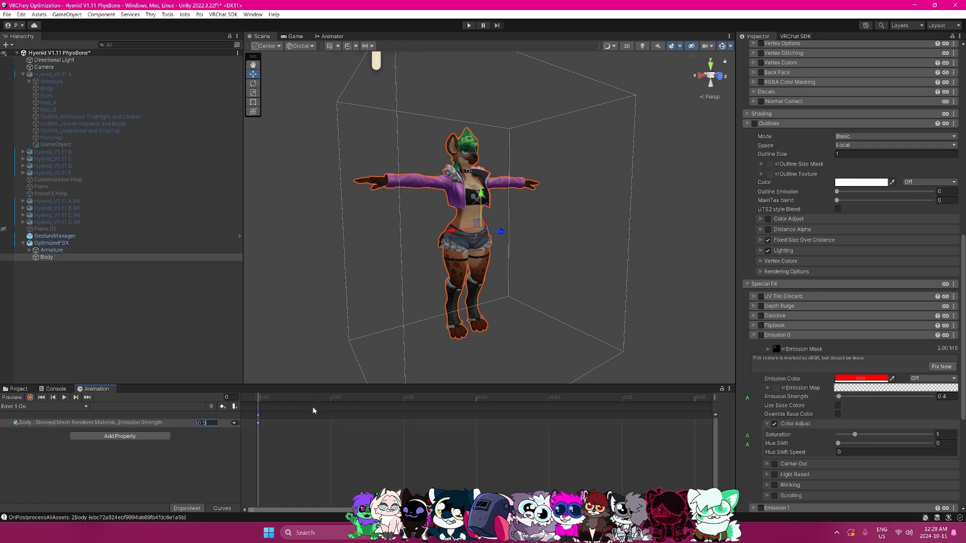
click(259, 426)
Delete the Enable Emission 1 keyframes from the Emm 2 Off clip.
click(85, 406)
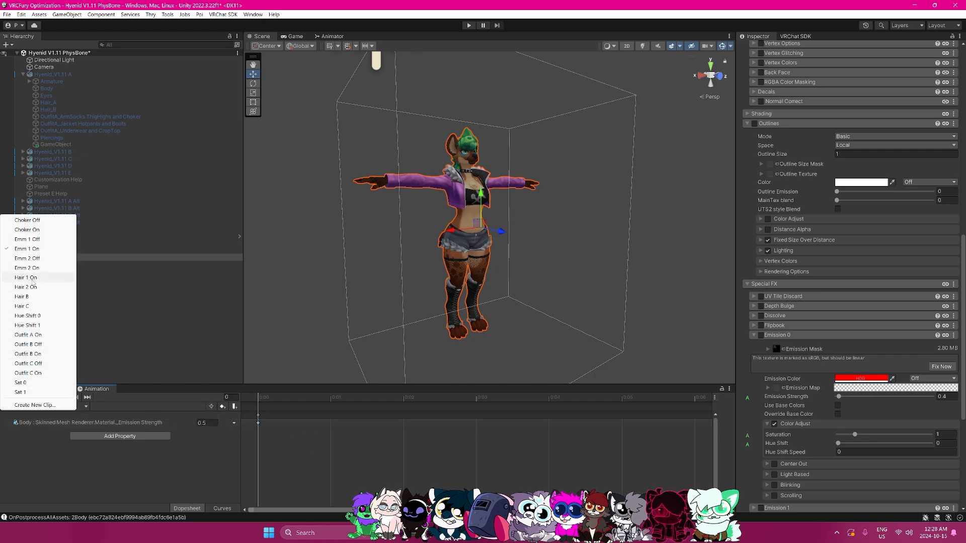
click(35, 263)
drag(292, 447, 257, 393)
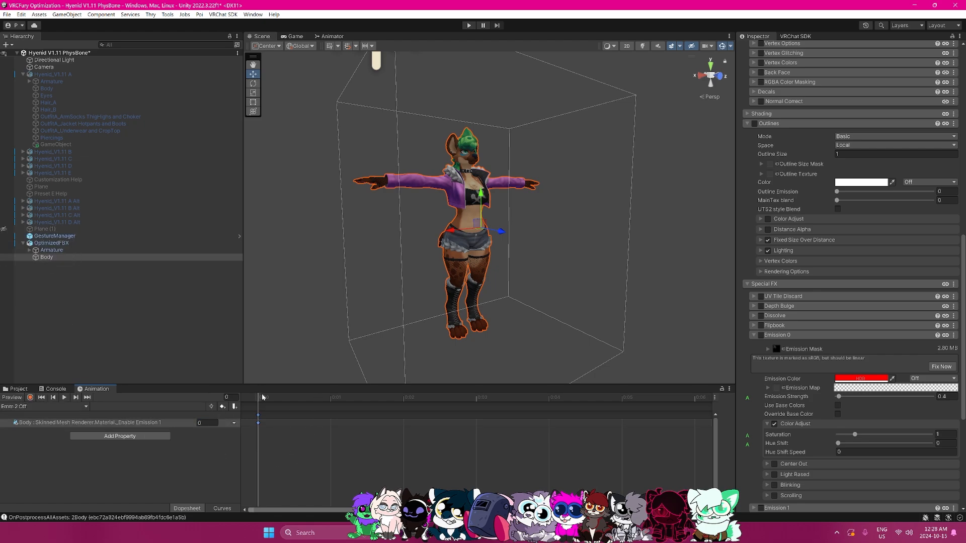
key(Delete)
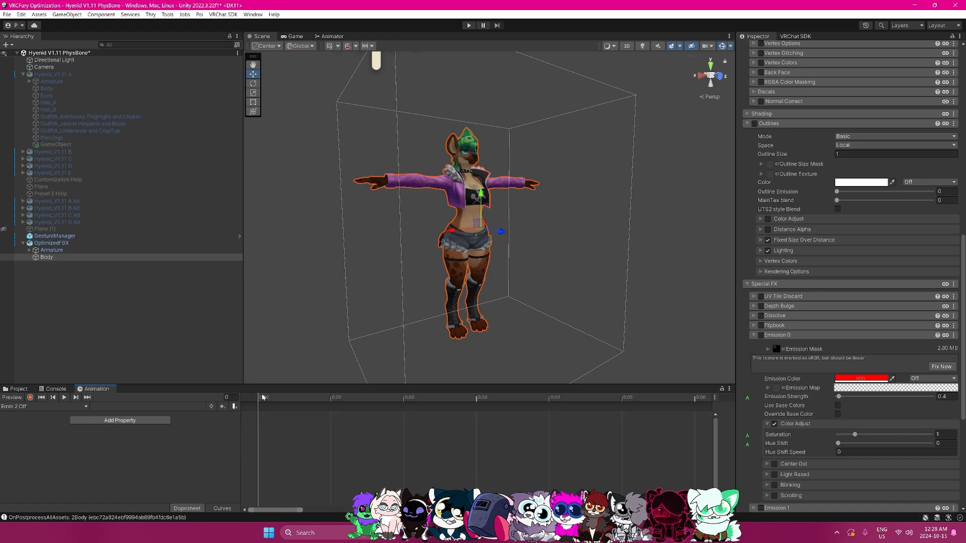
Record the Emission 1 strength of the 2Body material at 0 in the Emm 2 Off clip.
click(31, 398)
scroll(783, 336, down, 10)
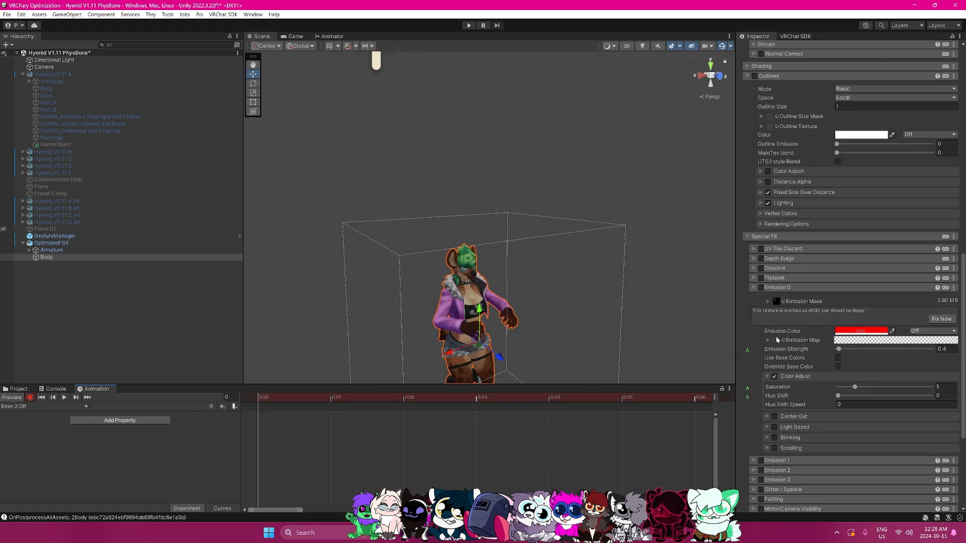
click(754, 295)
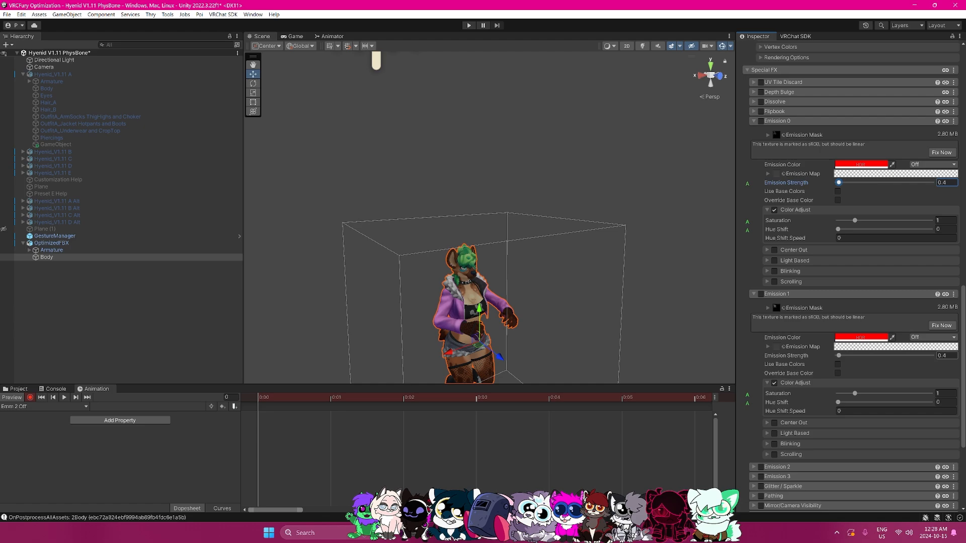
click(946, 355)
text(0)
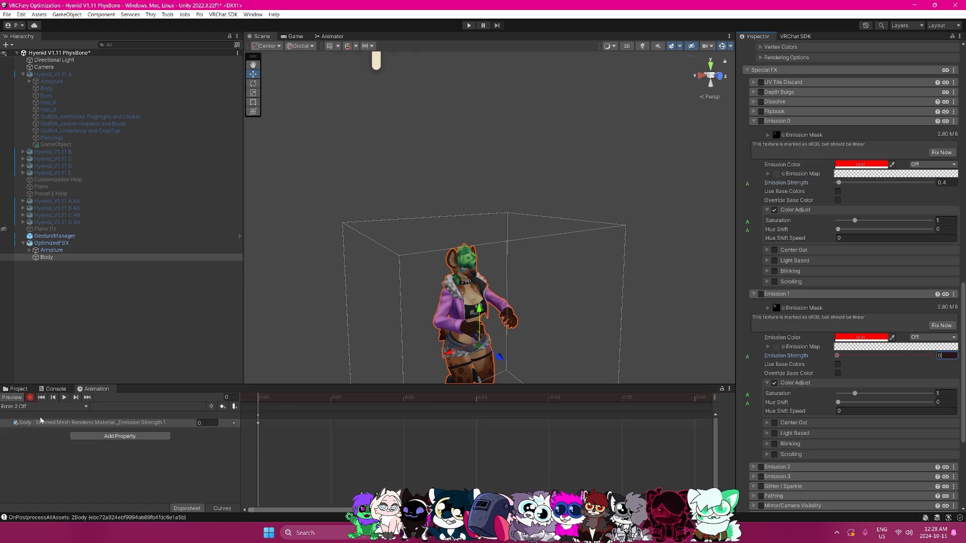
click(258, 415)
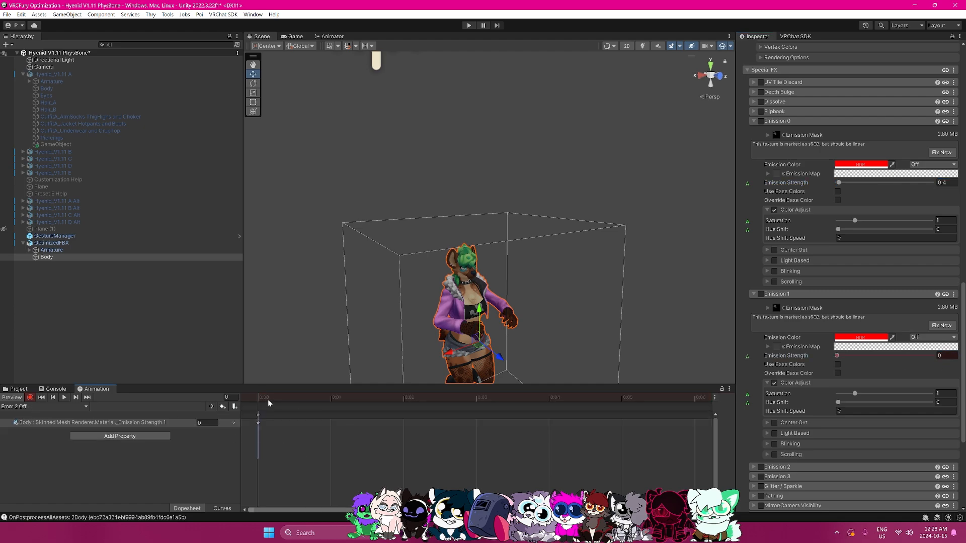
Replace the Enable Emission 1 key of the Emm 2 On clip with a pasted Emission Strength 1 key set to 0.5.
click(86, 407)
click(31, 267)
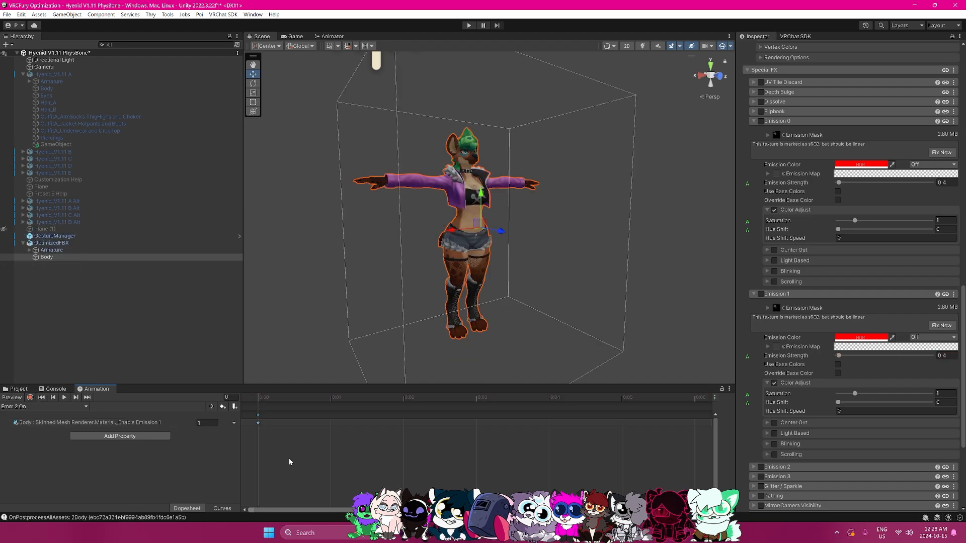
drag(278, 446, 248, 388)
key(Delete)
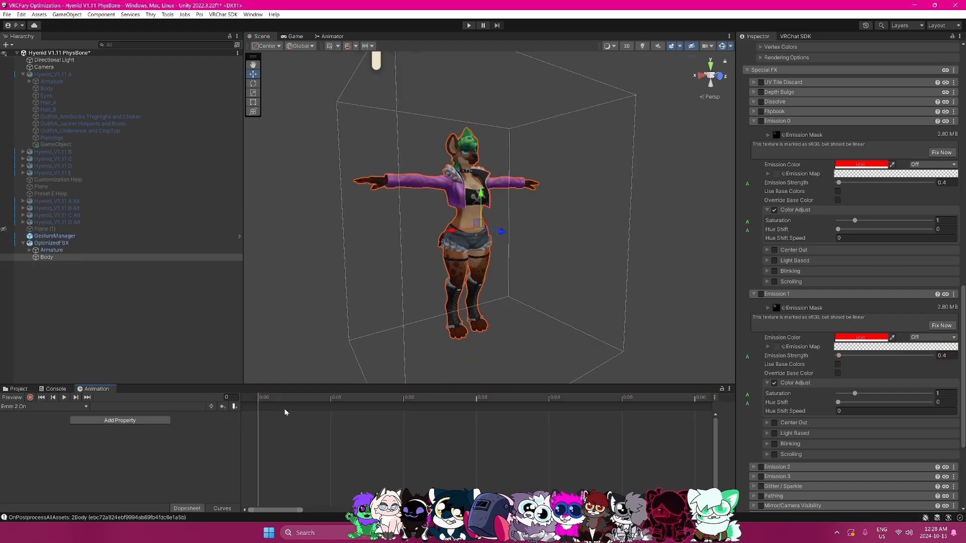
key(ctrl+v)
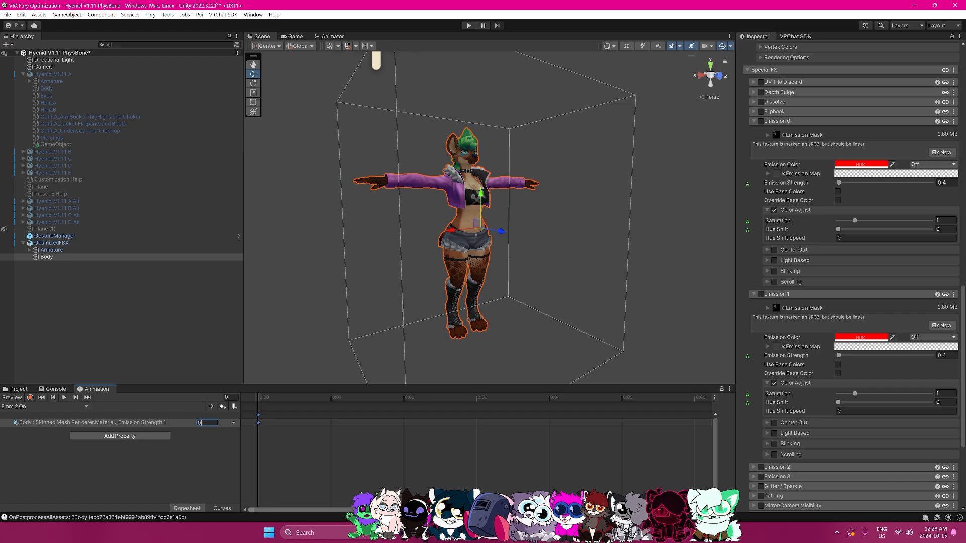
click(317, 459)
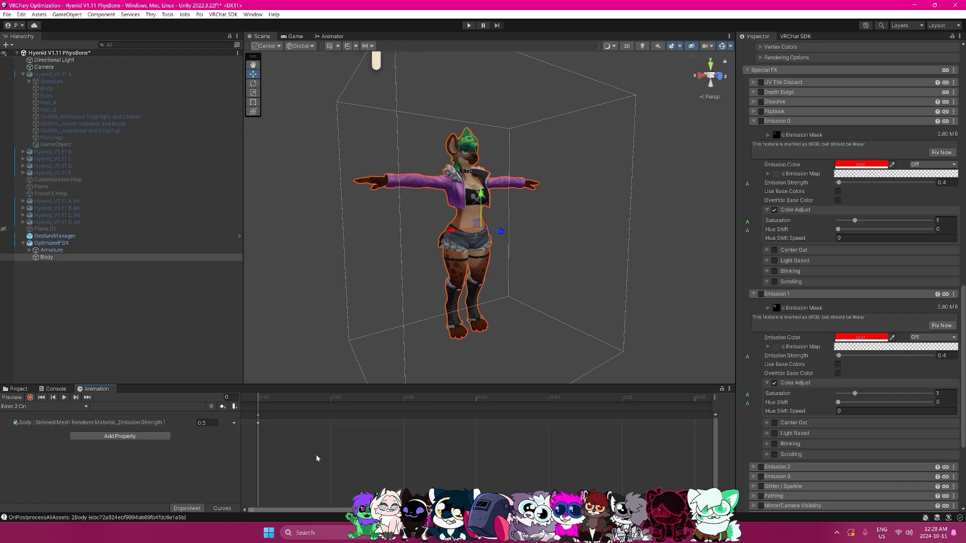
Switch to the Emm 1 Off clip and expand the Special FX settings of the Body object's 2Body material.
click(28, 407)
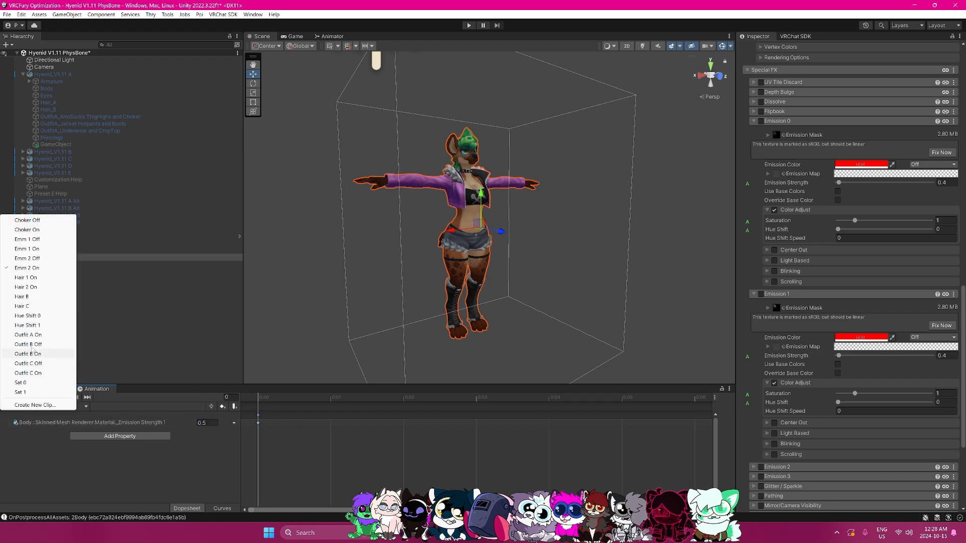
click(24, 240)
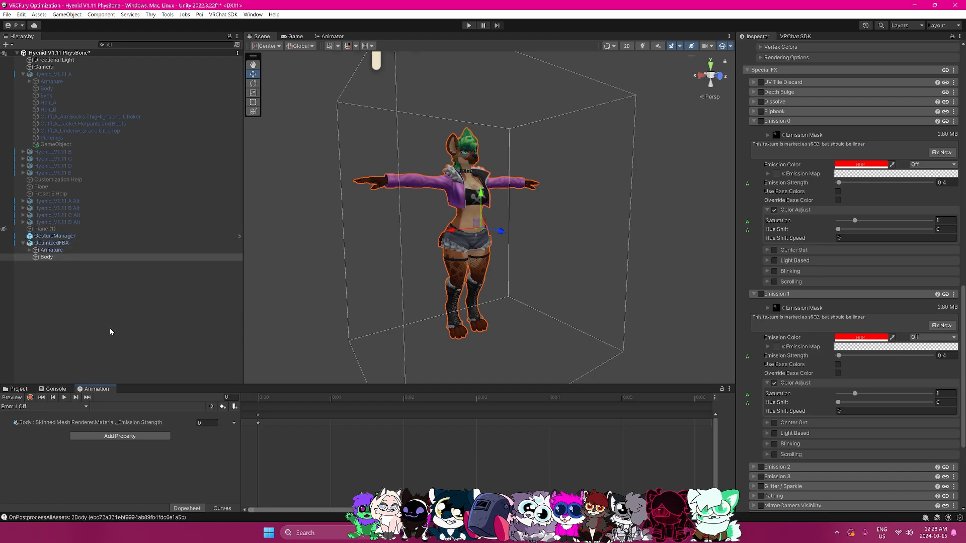
click(50, 258)
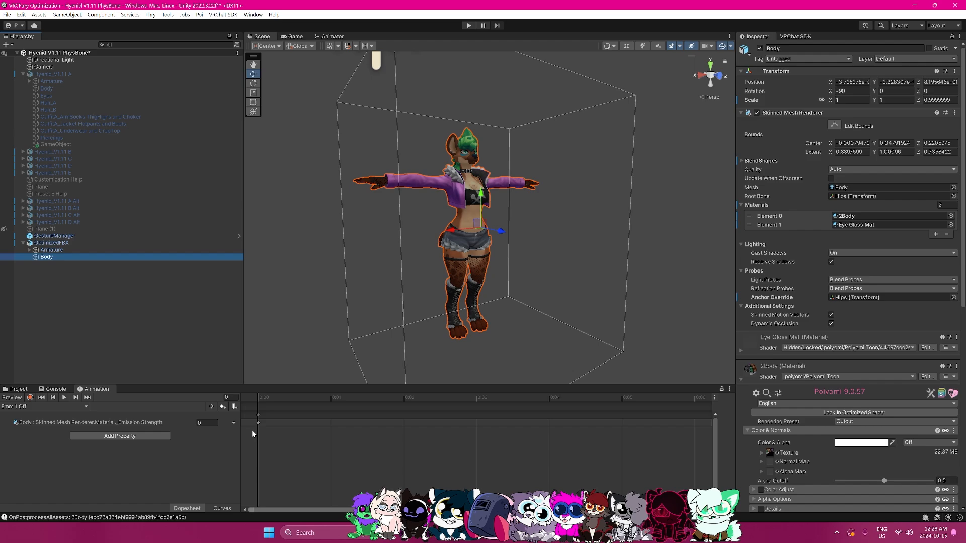
scroll(792, 301, down, 7)
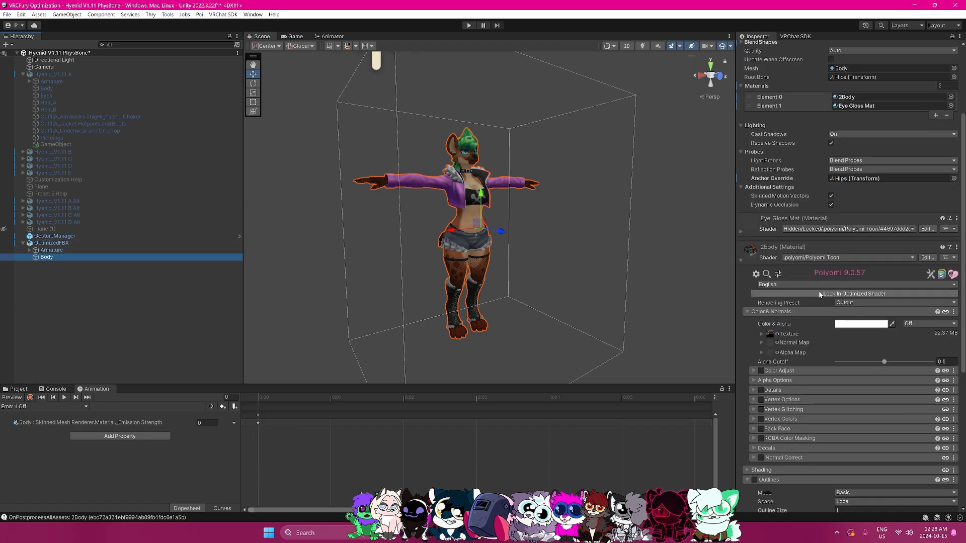
scroll(781, 307, down, 2)
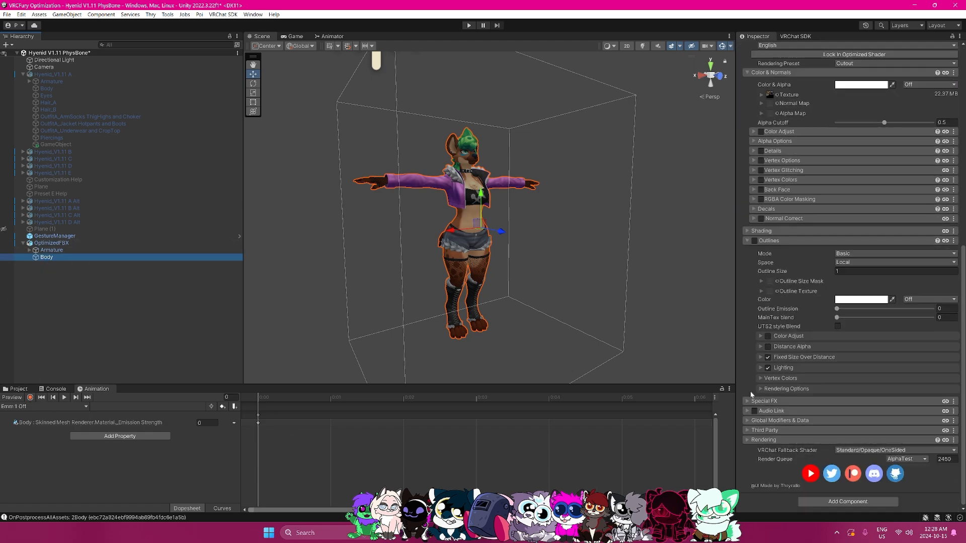
click(748, 233)
click(749, 233)
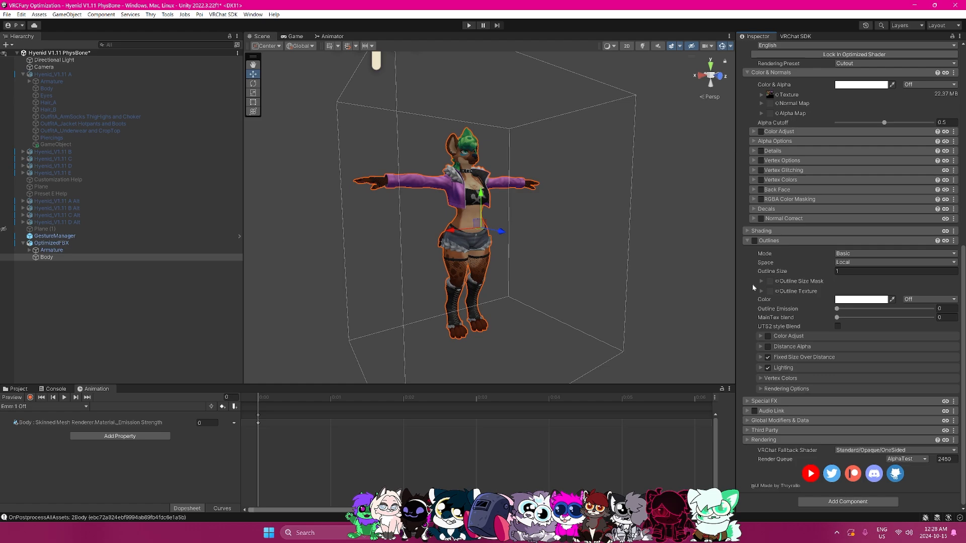
click(756, 400)
scroll(762, 389, down, 3)
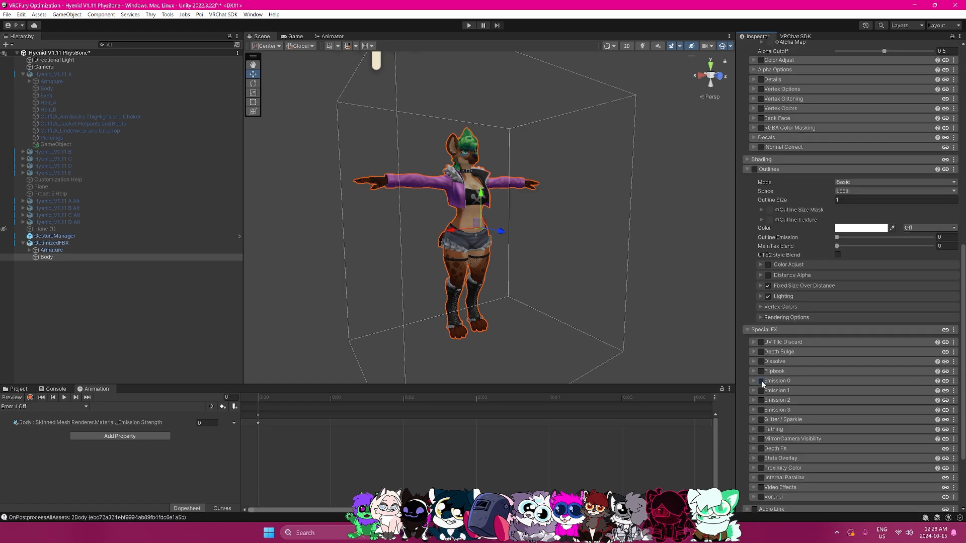
Enable Emission 0 and Emission 1 in the 2Body material and deselect the Body object.
click(761, 381)
scroll(767, 390, down, 5)
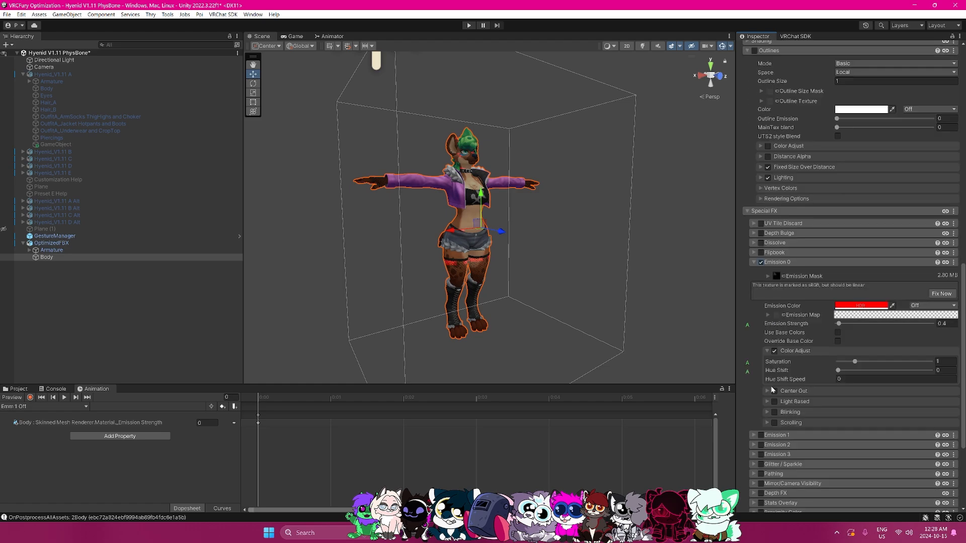
scroll(768, 390, down, 3)
click(761, 364)
scroll(942, 430, down, 1)
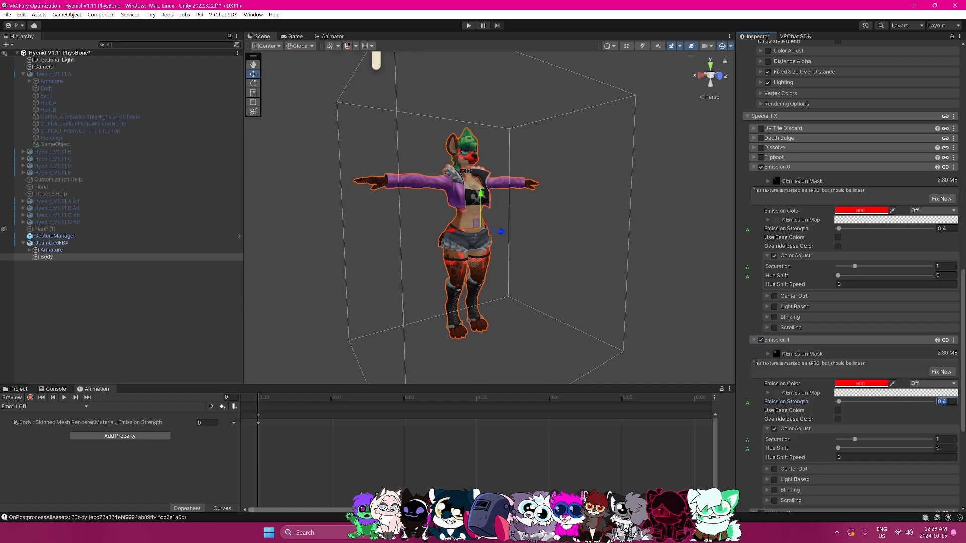
click(539, 255)
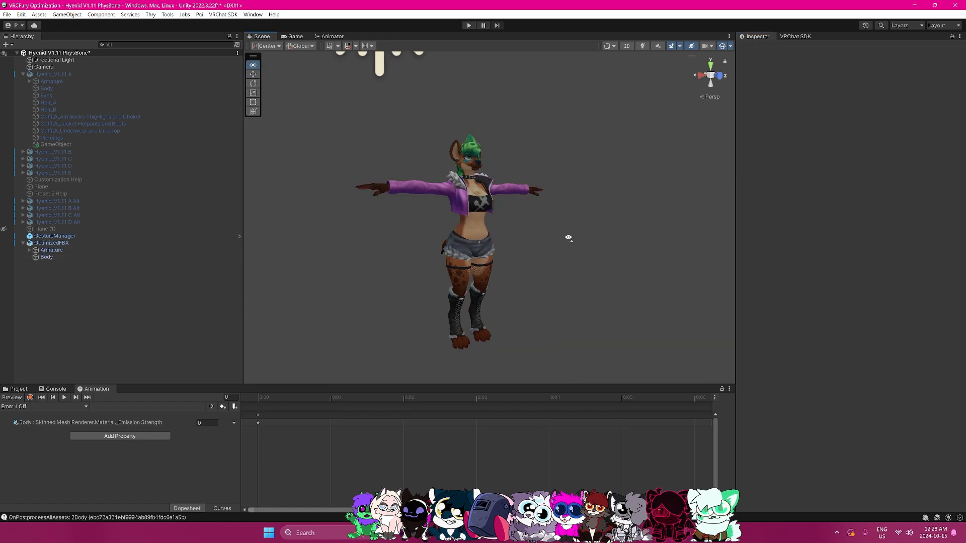
scroll(562, 240, down, 1)
Enter play mode through GestureManager and open the avatar's emission controls in the radial menu with the Scene view showing.
click(37, 237)
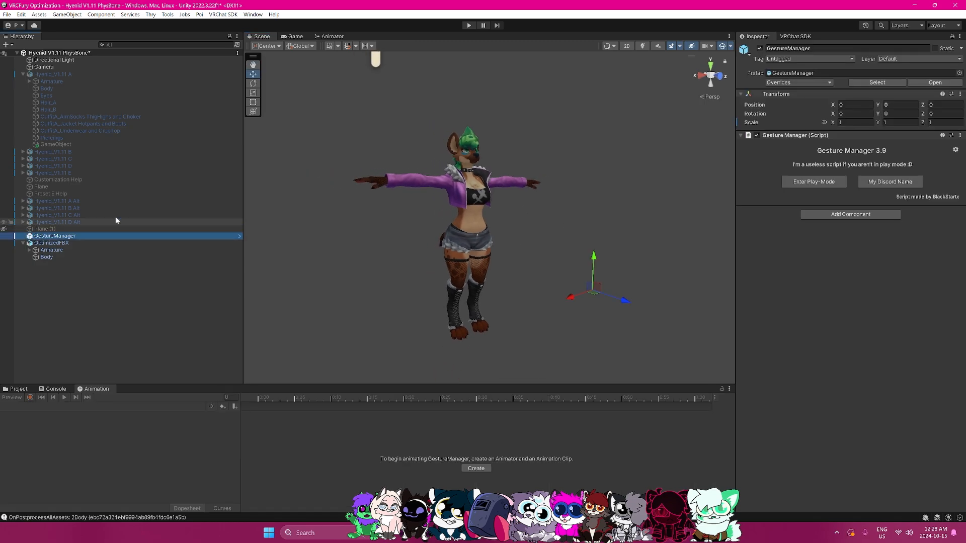
click(825, 188)
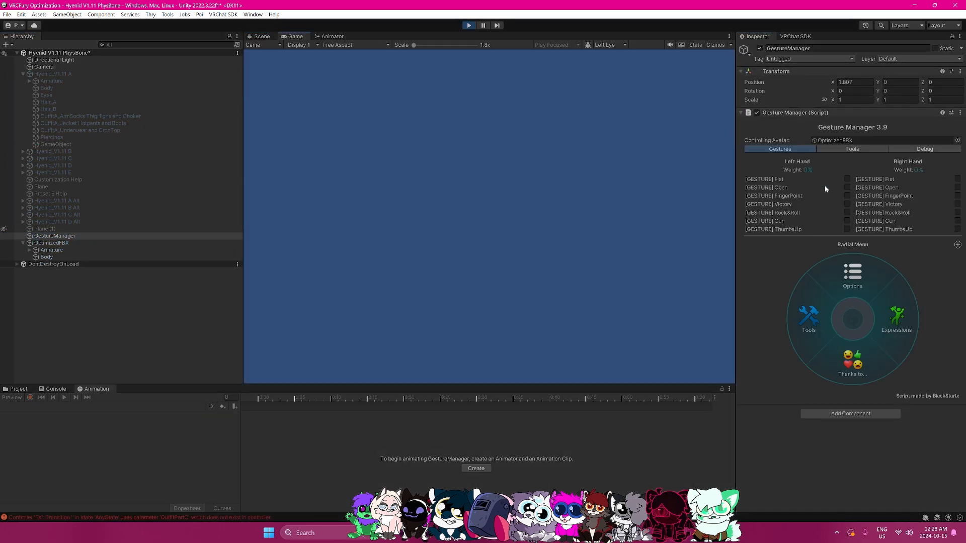
click(262, 36)
click(897, 317)
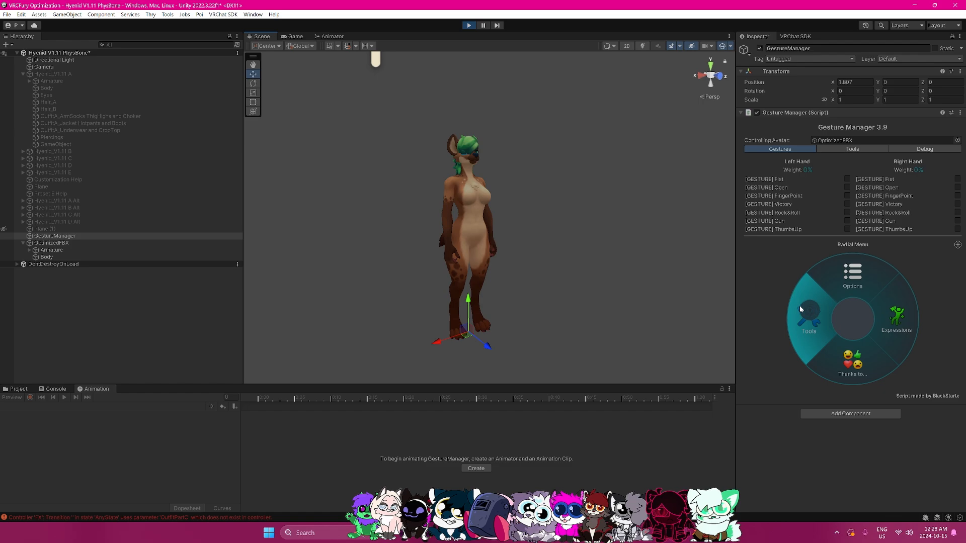
click(901, 346)
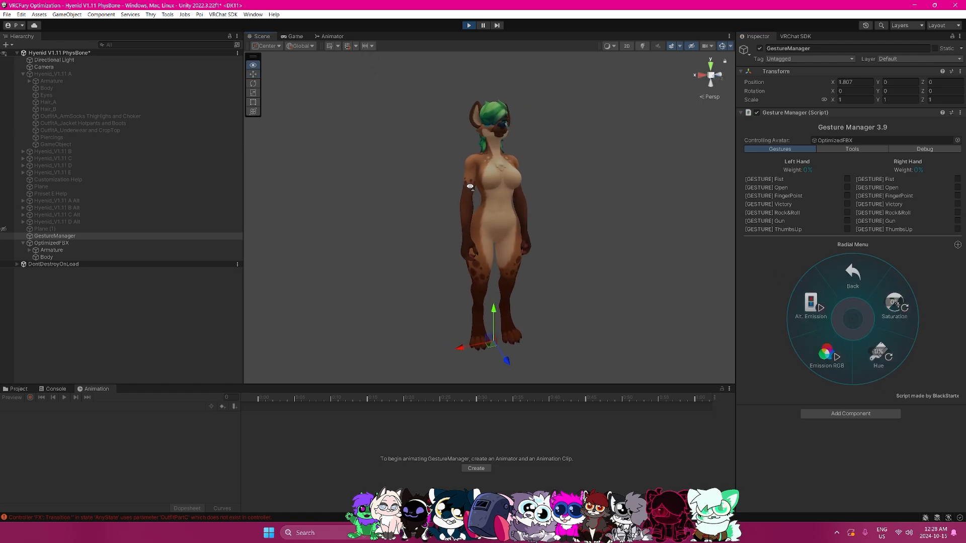
right_drag(553, 230, 425, 292)
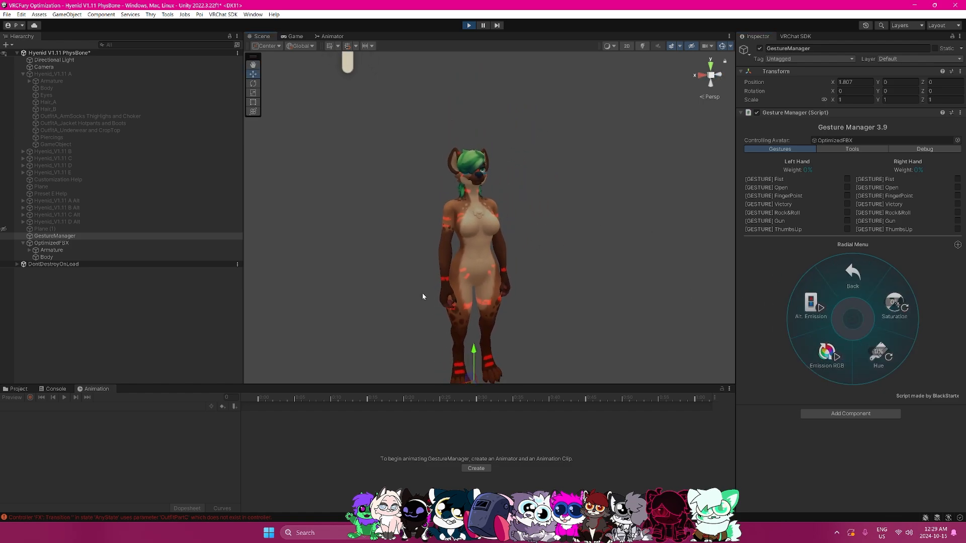
Test the Hue and Saturation dials on the avatar's emission at several values.
click(879, 355)
drag(877, 354, 948, 340)
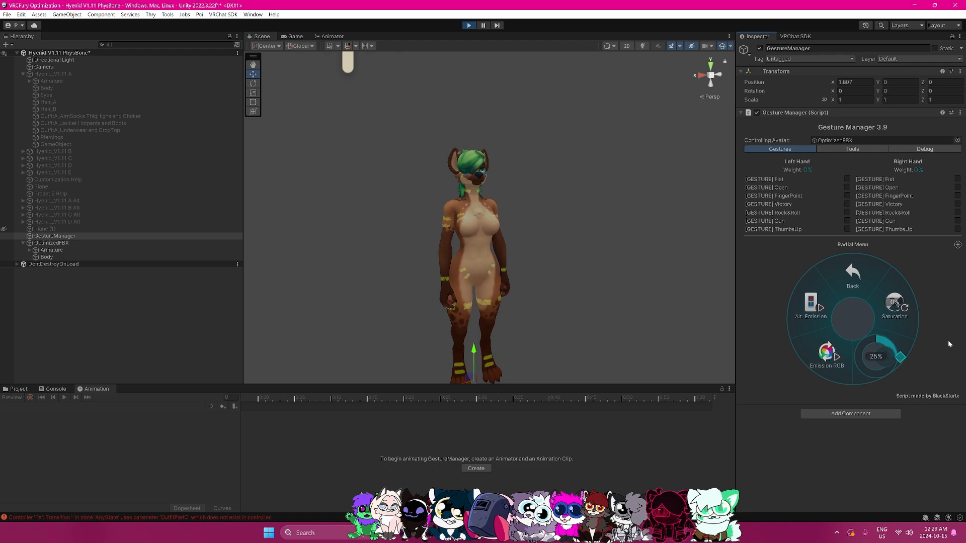
click(894, 304)
drag(894, 304, 928, 257)
click(872, 342)
drag(872, 343, 761, 317)
drag(894, 304, 887, 272)
Test Alt. Emission alone with Emission RGB off across different hues, inspect the markings up close, and exit play mode.
click(811, 316)
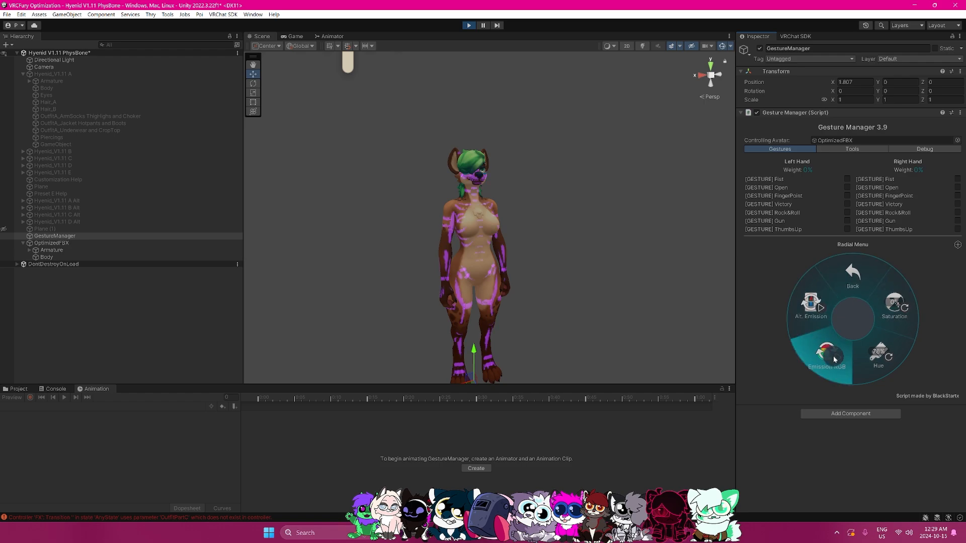
click(832, 359)
key(w)
right_drag(603, 269, 553, 255)
drag(880, 347, 683, 299)
right_drag(683, 300, 730, 321)
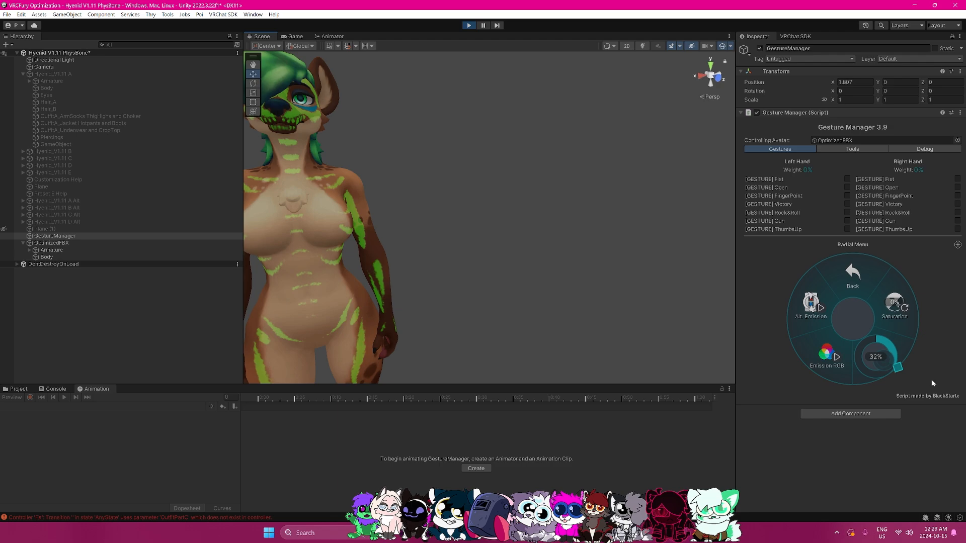
click(923, 334)
right_drag(459, 251, 418, 247)
key(s)
drag(908, 322, 918, 296)
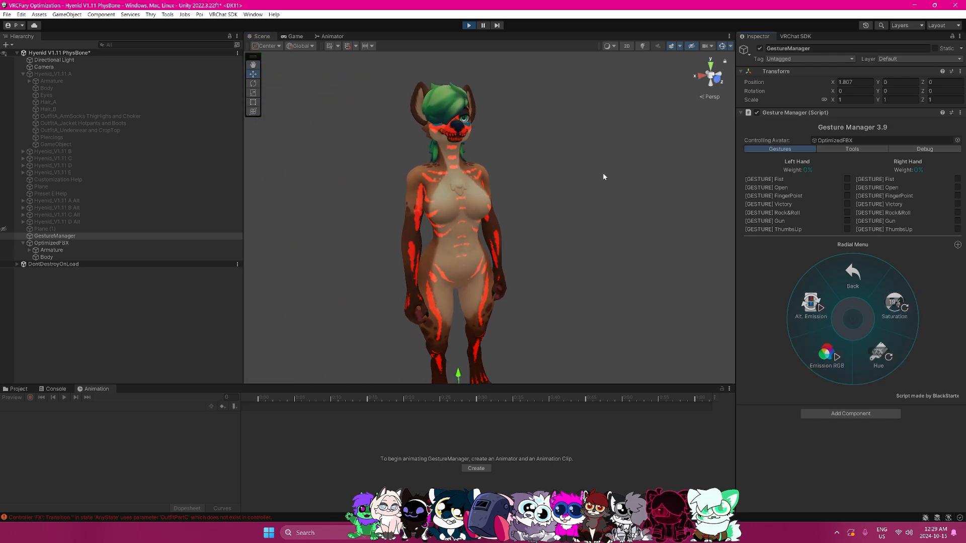
click(469, 25)
Open the Main Menu - F expressions menu referenced by the OptimizedFBX avatar descriptor.
click(53, 243)
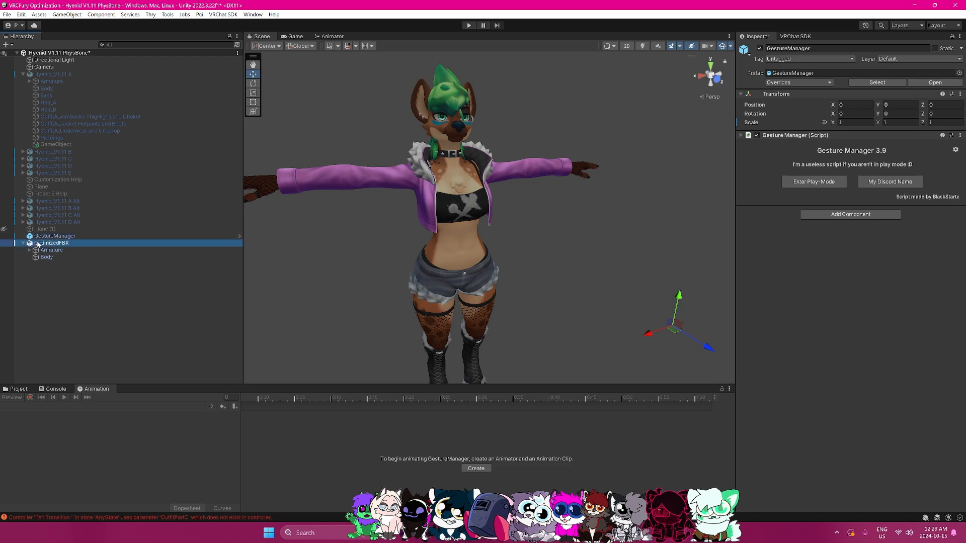
click(331, 37)
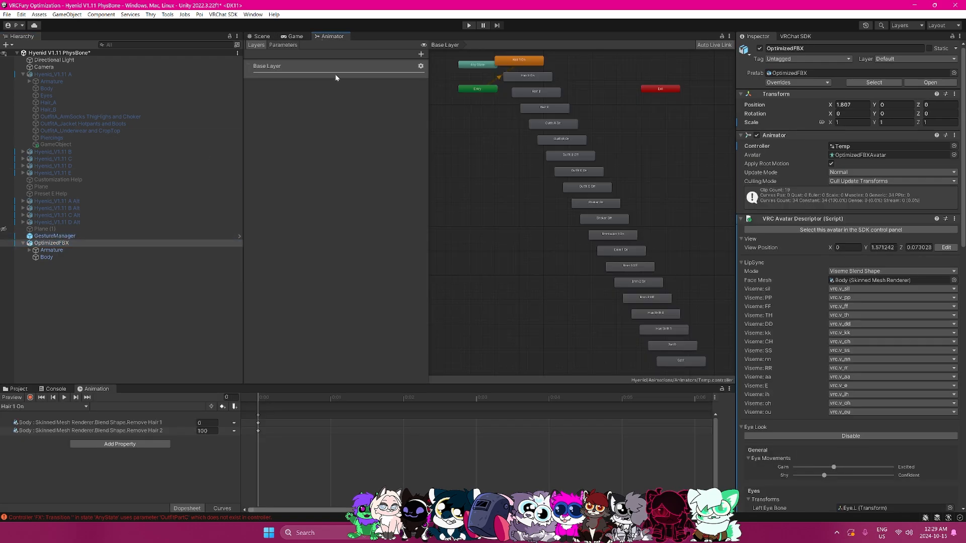
click(53, 243)
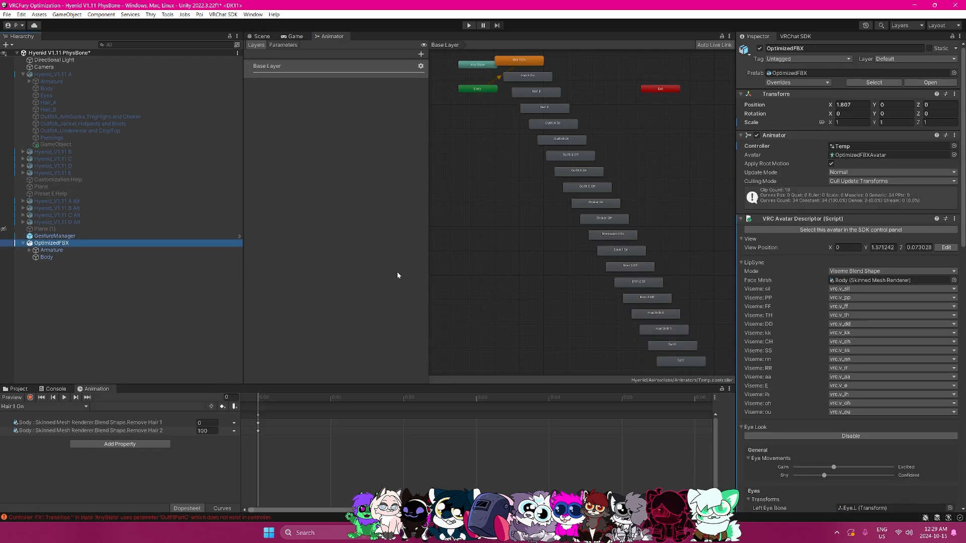
scroll(840, 359, down, 5)
scroll(841, 359, down, 15)
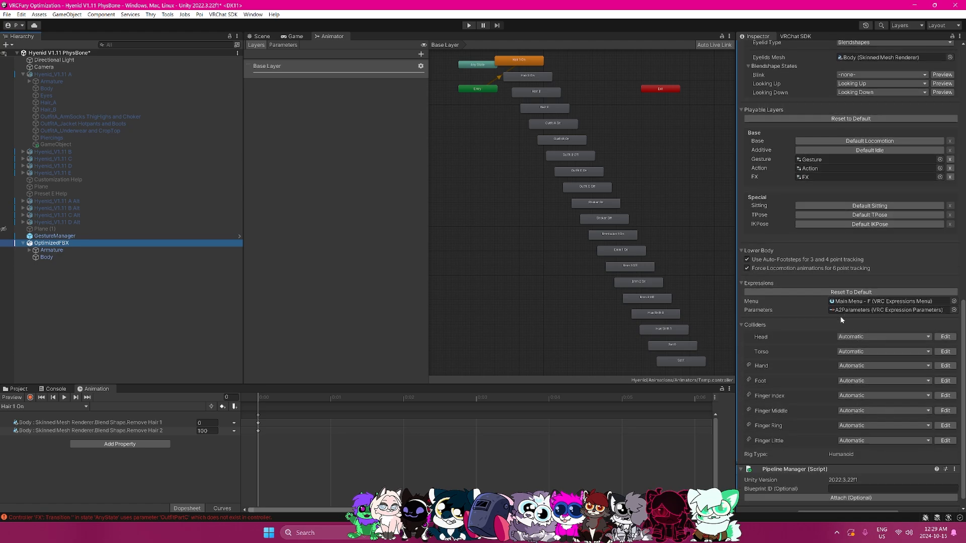
double_click(837, 302)
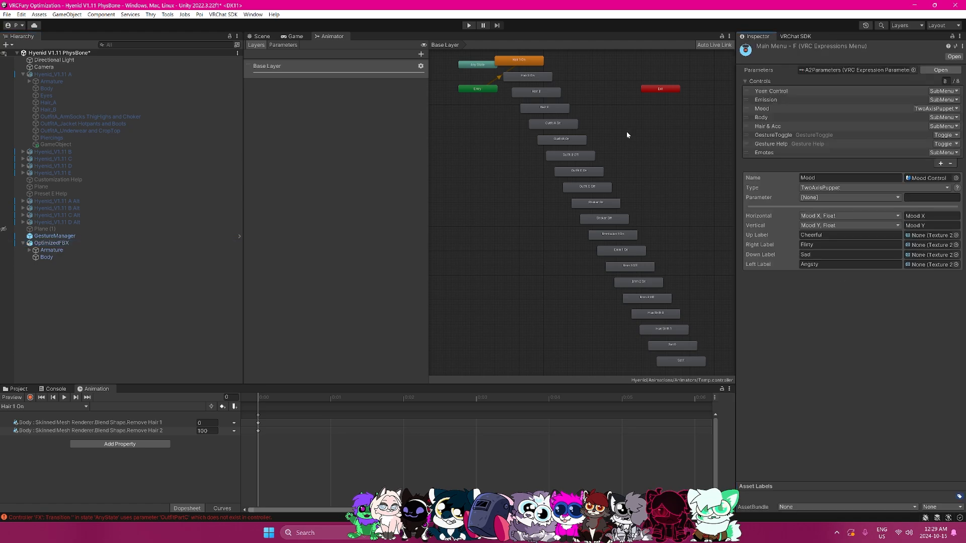
Remove the Alternative Emission Map parameter from the A2Parameters asset used by OptimizedFBX.
click(52, 243)
scroll(860, 379, down, 5)
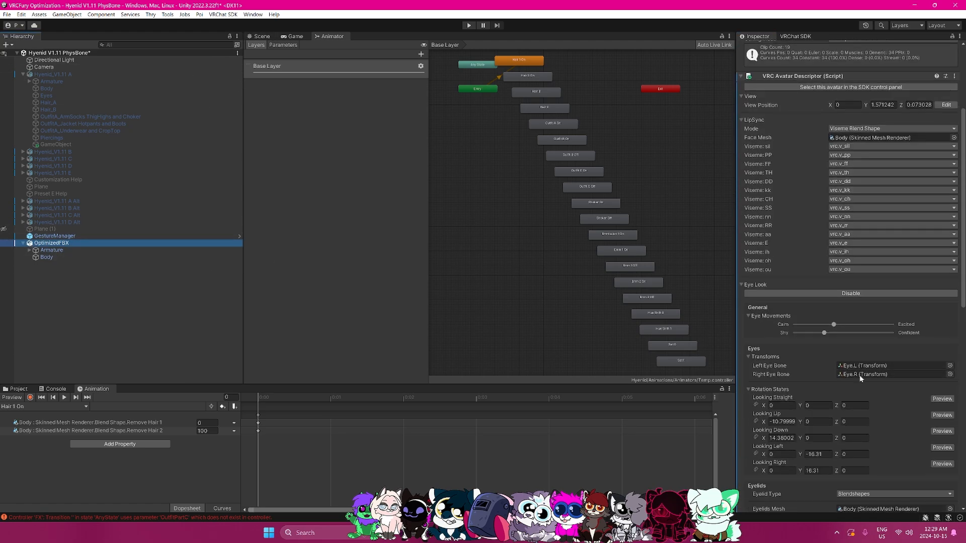
scroll(860, 376, down, 5)
double_click(855, 298)
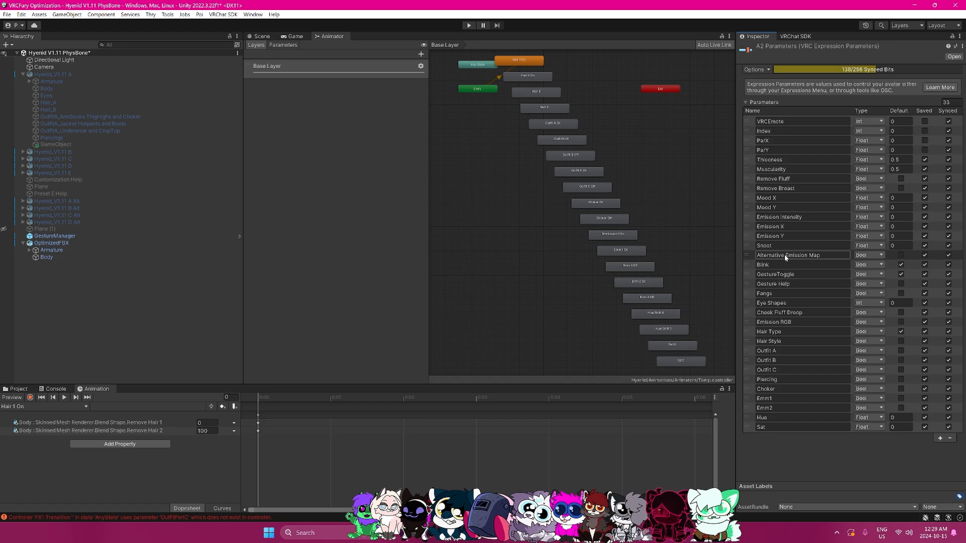
click(750, 256)
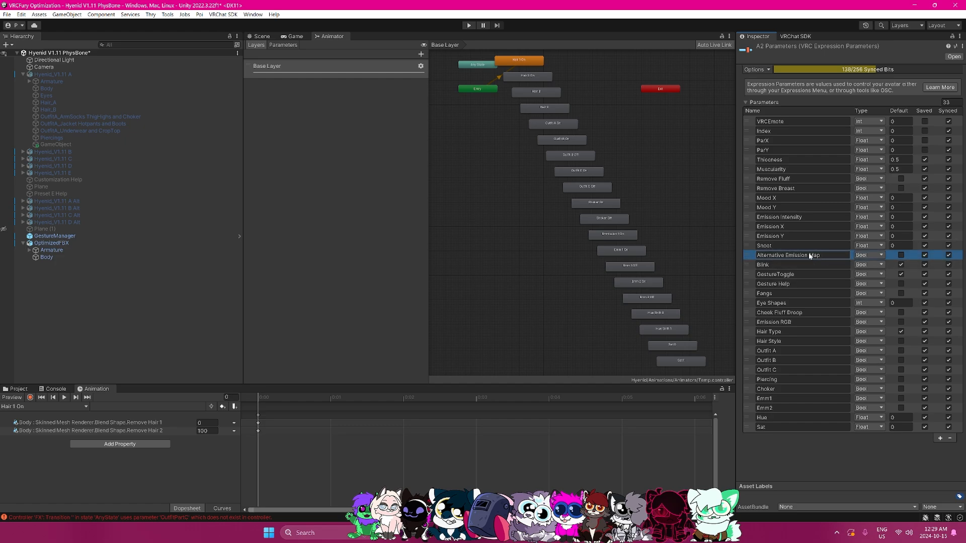
click(950, 439)
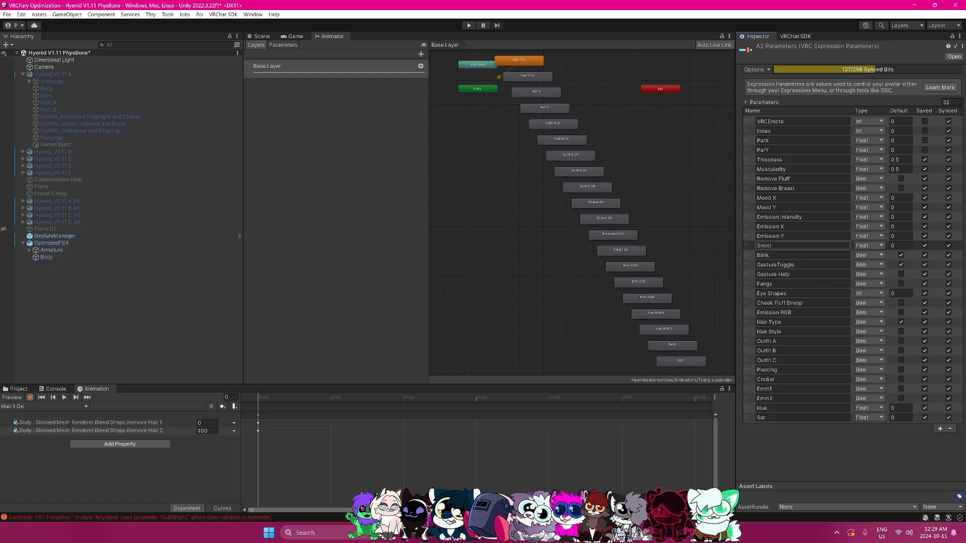
Remove the Emission Y, Emission X and Emission Intensity parameters from the expression parameters.
click(750, 236)
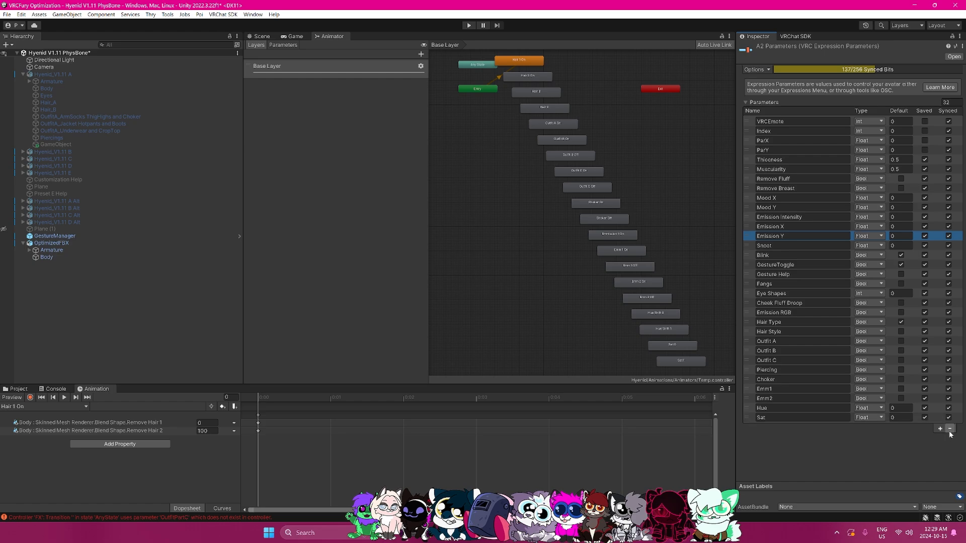
click(950, 429)
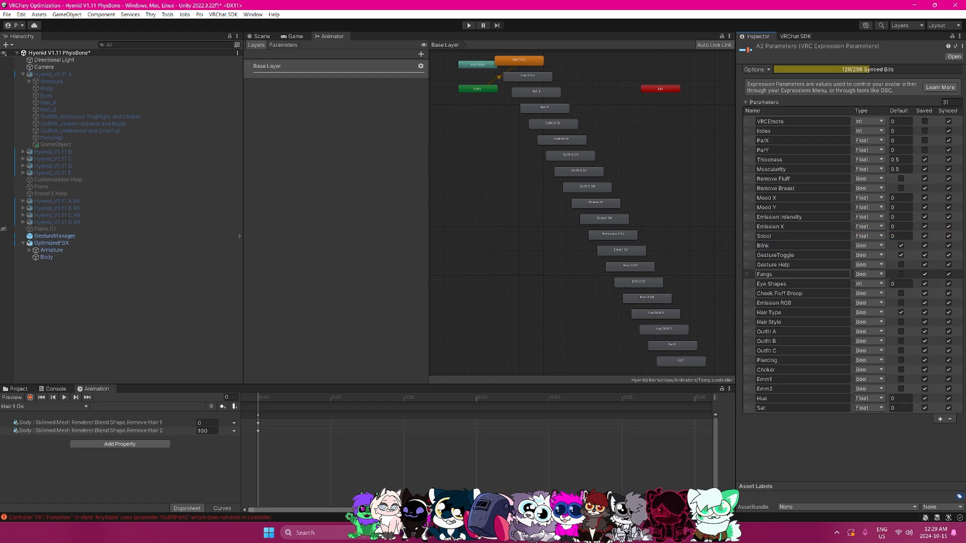
click(950, 420)
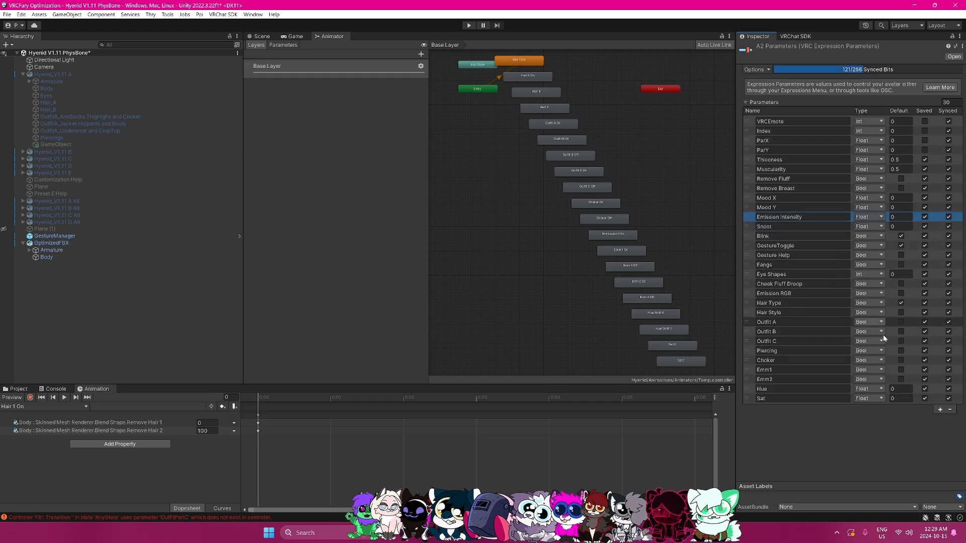
click(949, 410)
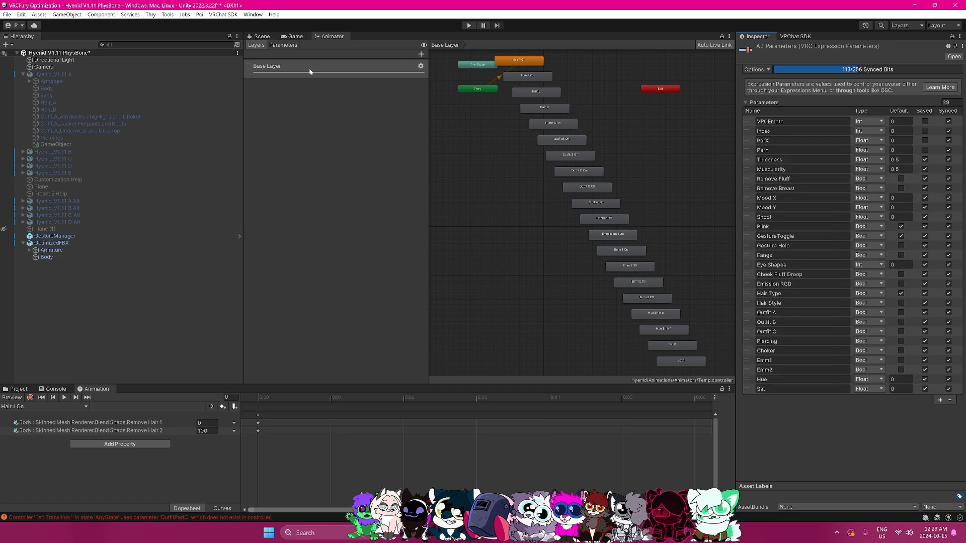
Open the FX animator controller referenced by the OptimizedFBX avatar descriptor.
click(260, 36)
click(51, 243)
scroll(849, 337, down, 10)
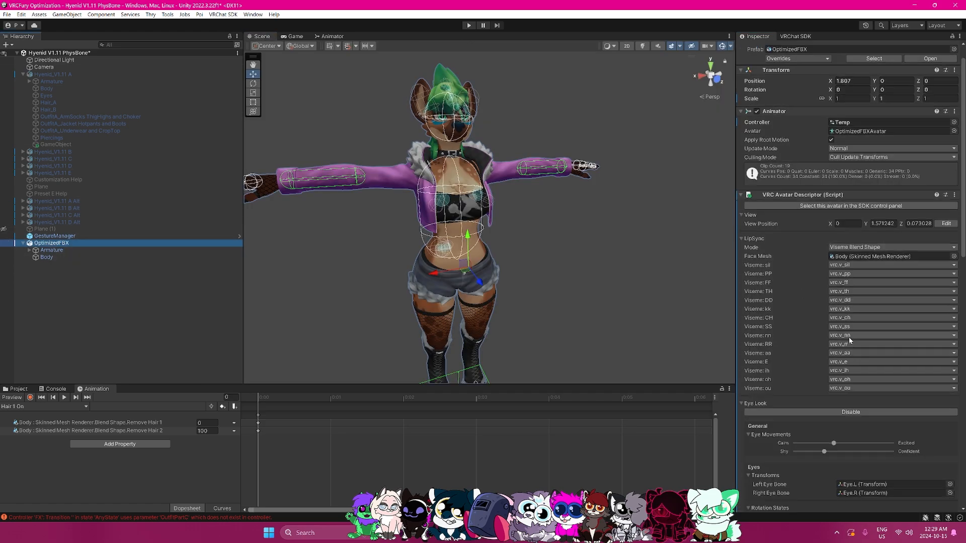
scroll(885, 340, down, 5)
double_click(807, 250)
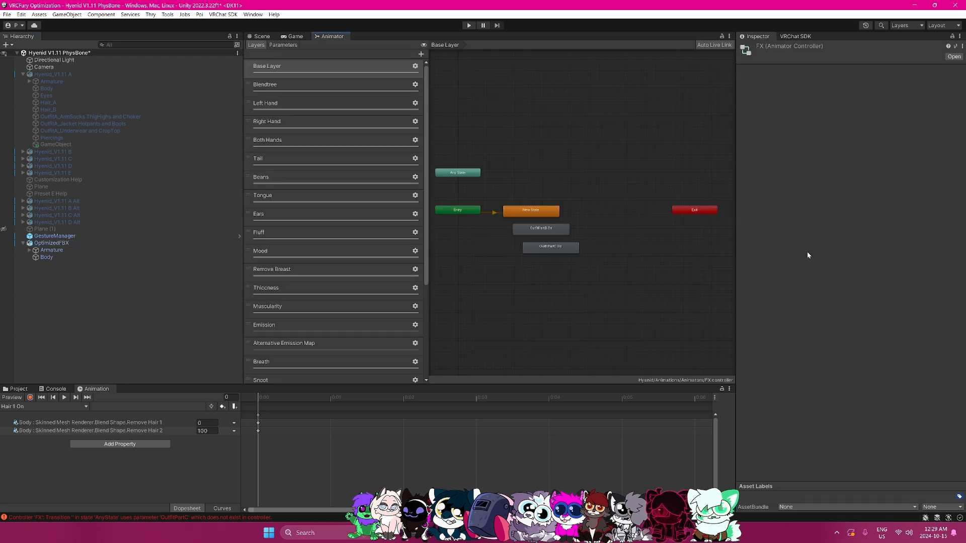
Delete the Emission and Alternative Emission Map layers from the FX controller.
scroll(301, 222, down, 6)
click(296, 185)
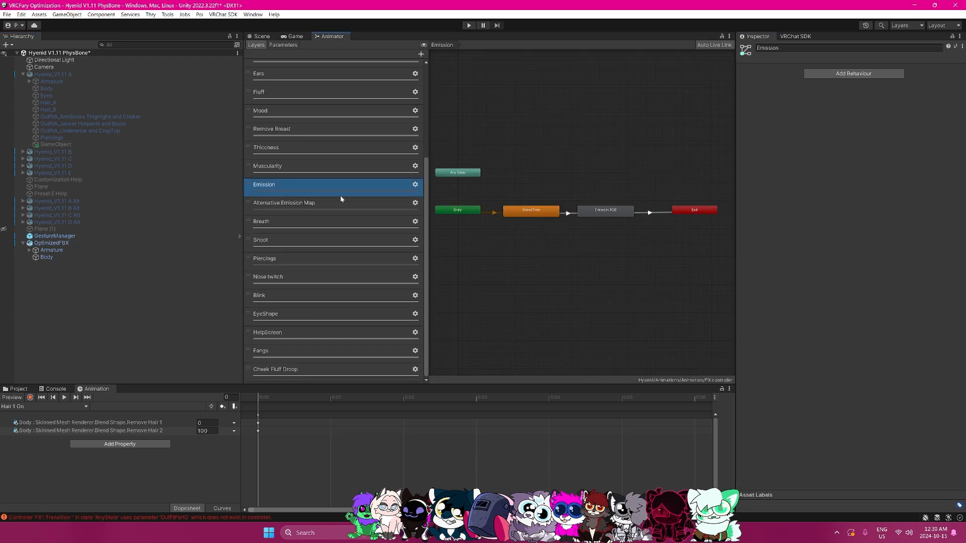
click(296, 203)
click(415, 185)
click(380, 187)
key(Delete)
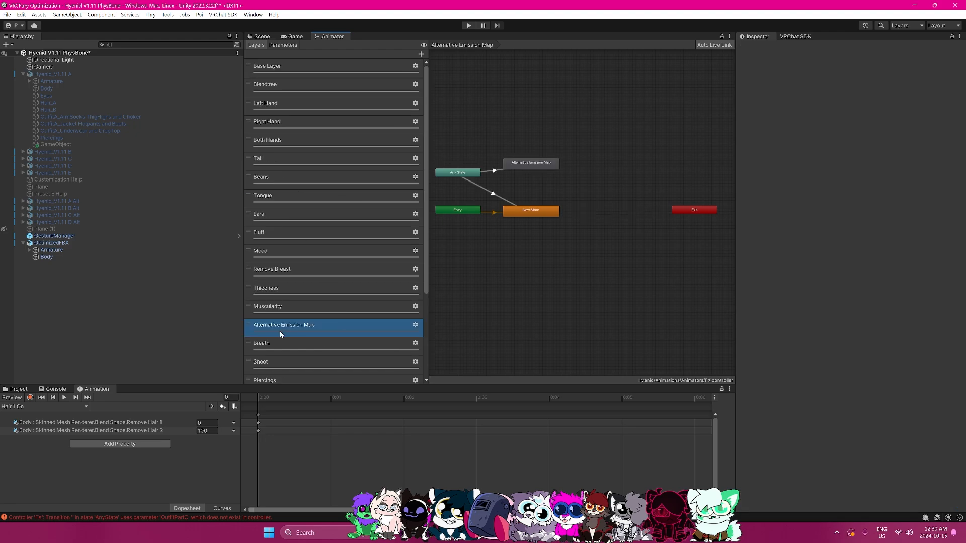
click(279, 293)
click(279, 324)
key(Delete)
Delete the Piercings layer from the FX controller.
scroll(300, 296, down, 5)
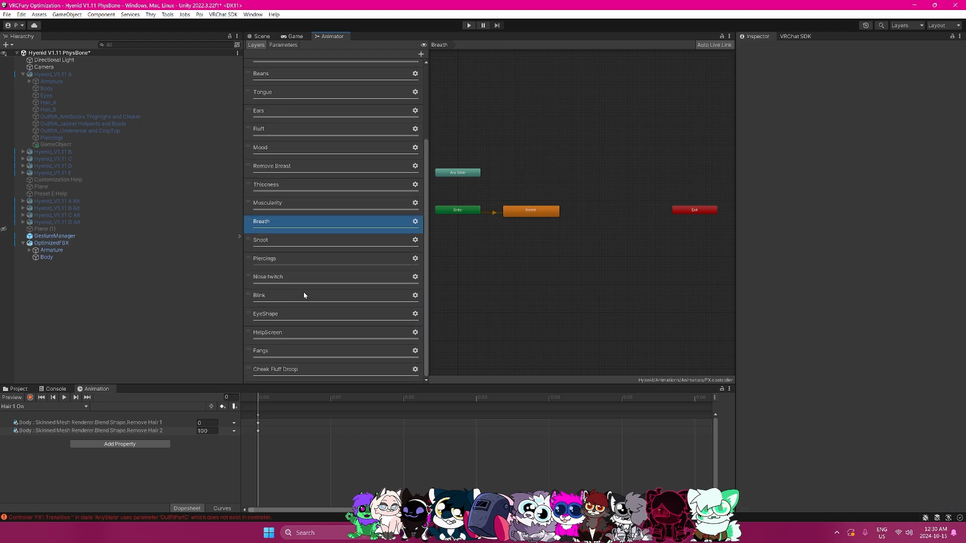
click(293, 261)
key(Delete)
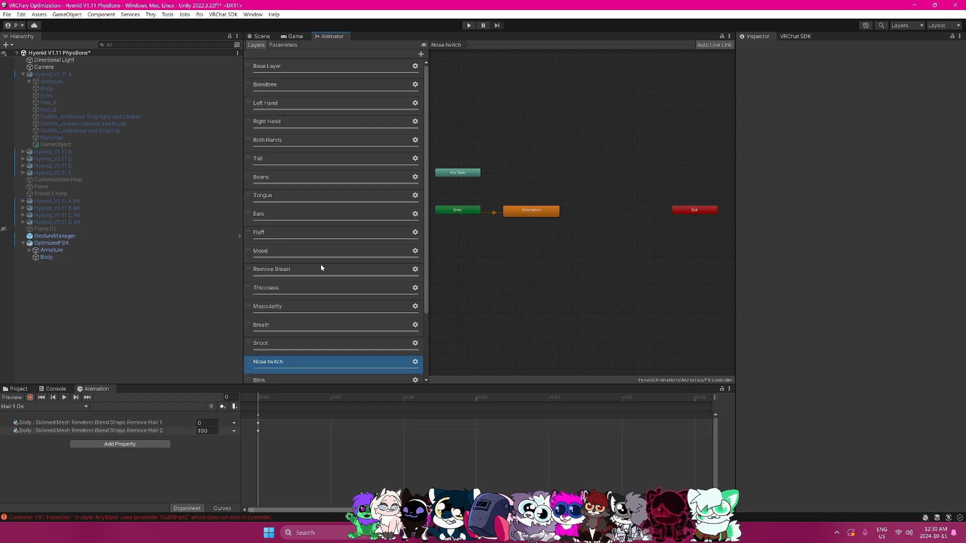
Inspect the blend tree inside the Blendtree layer and rename the layer as BlendTree.
click(291, 93)
double_click(516, 205)
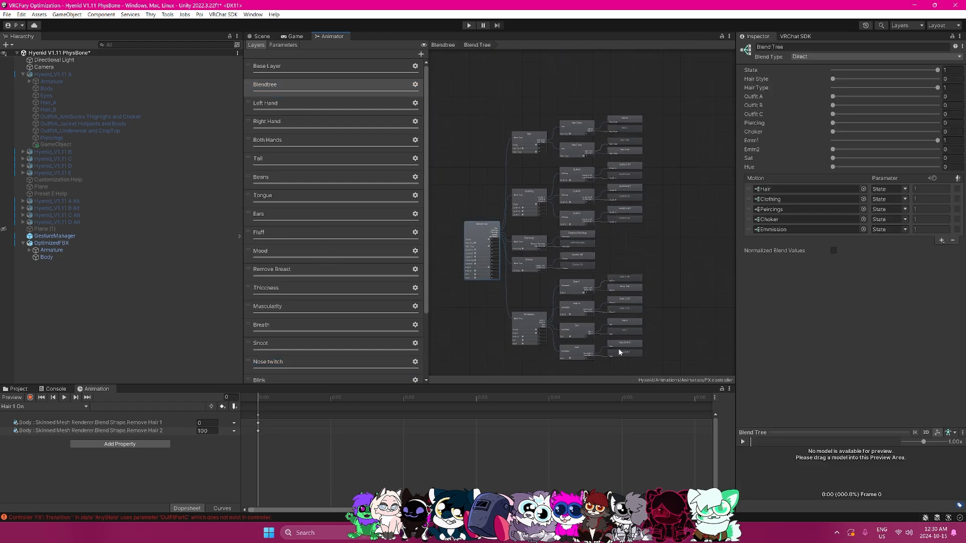
middle_drag(583, 250, 590, 228)
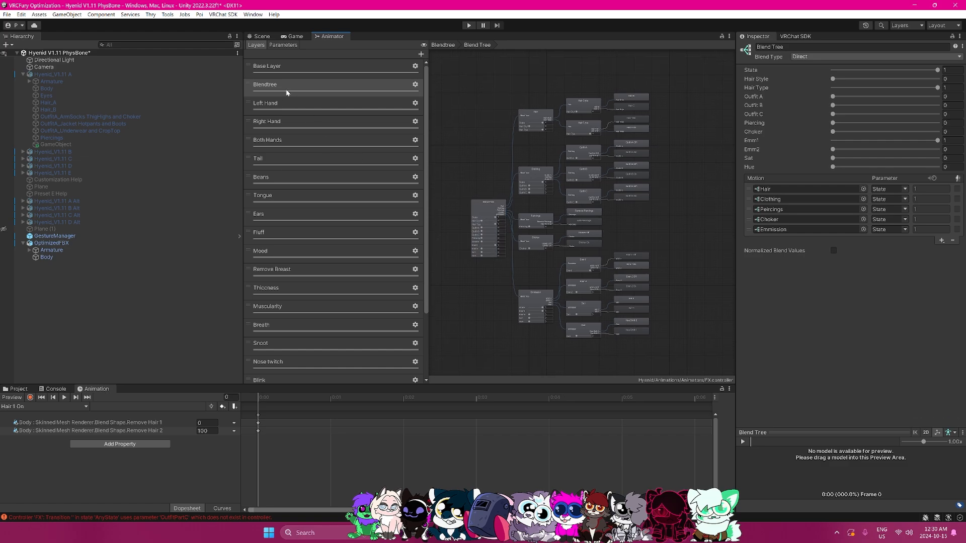
click(271, 83)
click(272, 86)
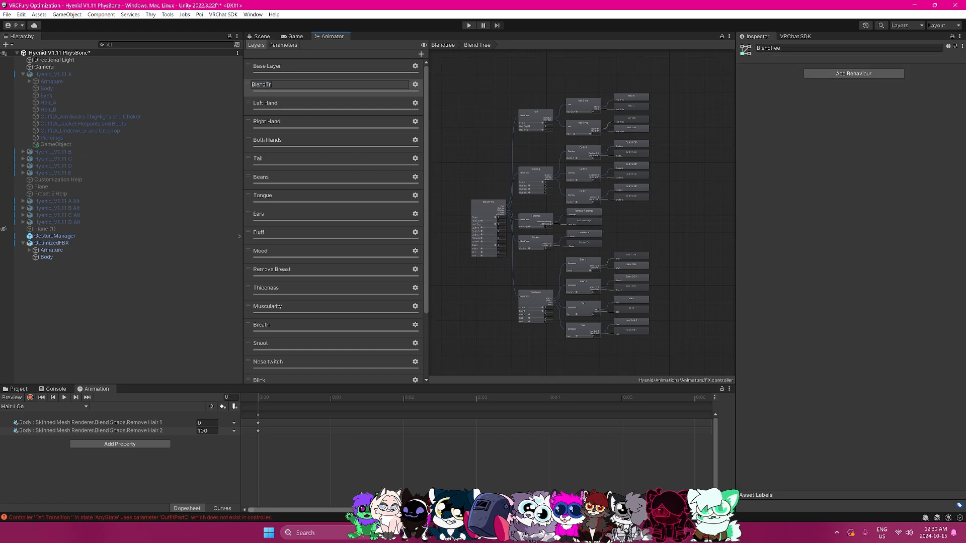
key(Return)
Frame the whole avatar in the scene and name it Very Optimized Hyenid in the VRChat SDK builder.
click(262, 36)
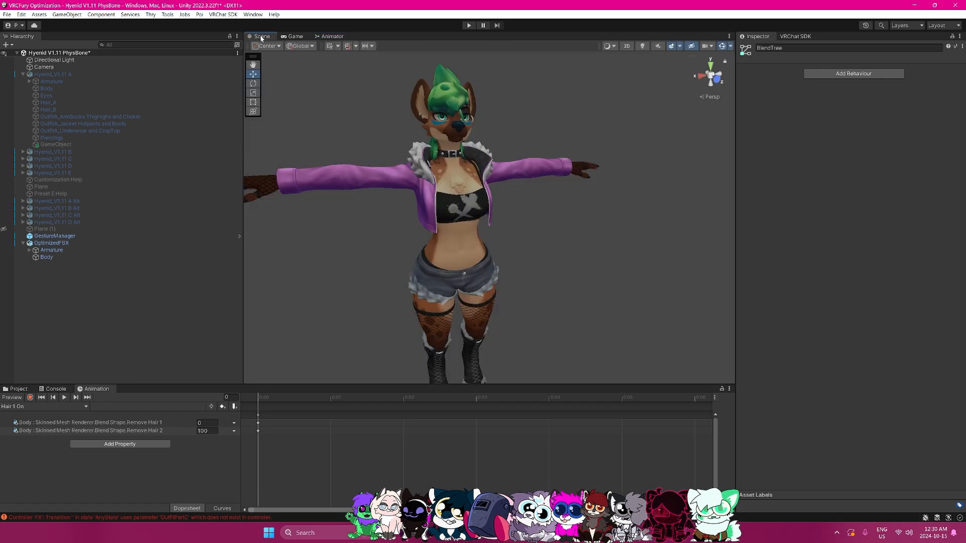
key(s)
right_drag(544, 204, 579, 198)
key(a)
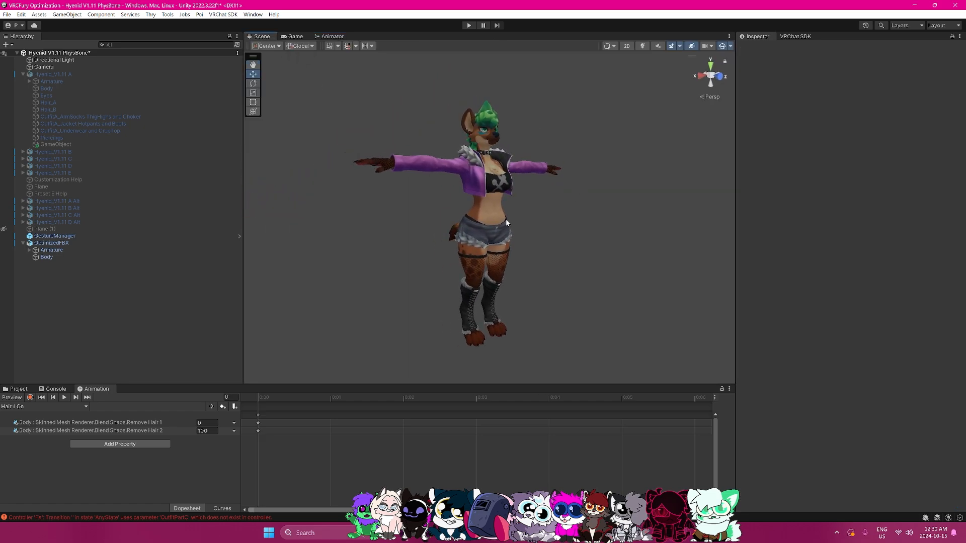
click(791, 37)
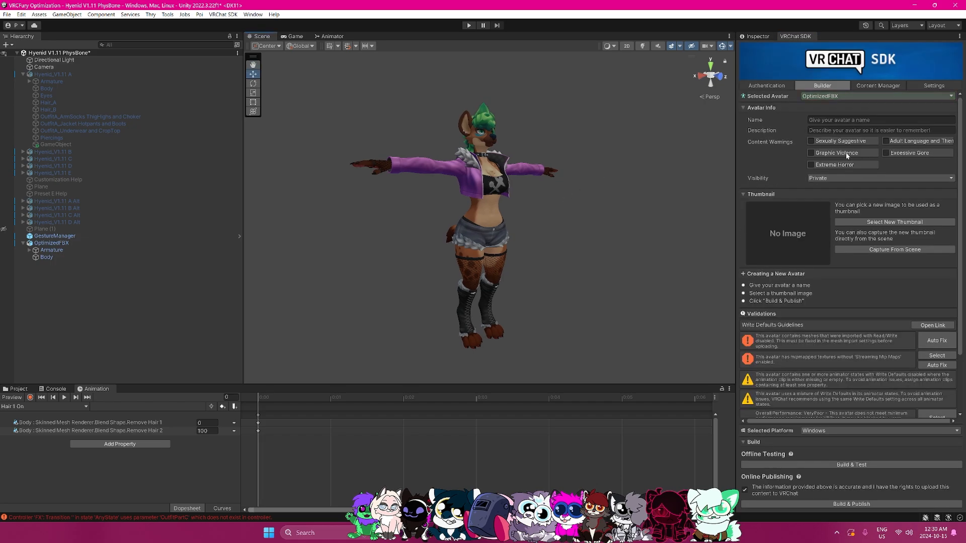
click(464, 178)
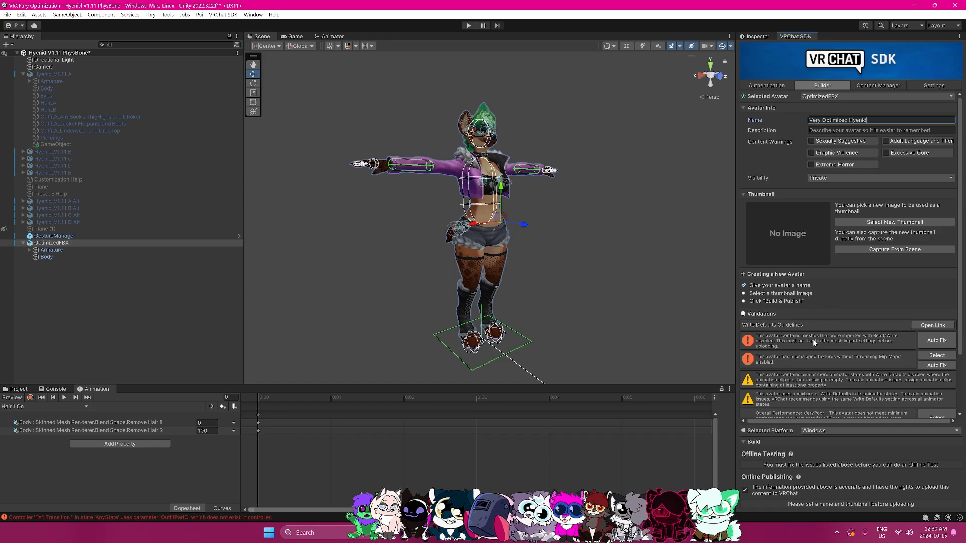
Auto-fix the avatar validation errors for meshes with Read/Write disabled and mipmapped textures without Streaming Mip Maps.
click(814, 342)
click(935, 342)
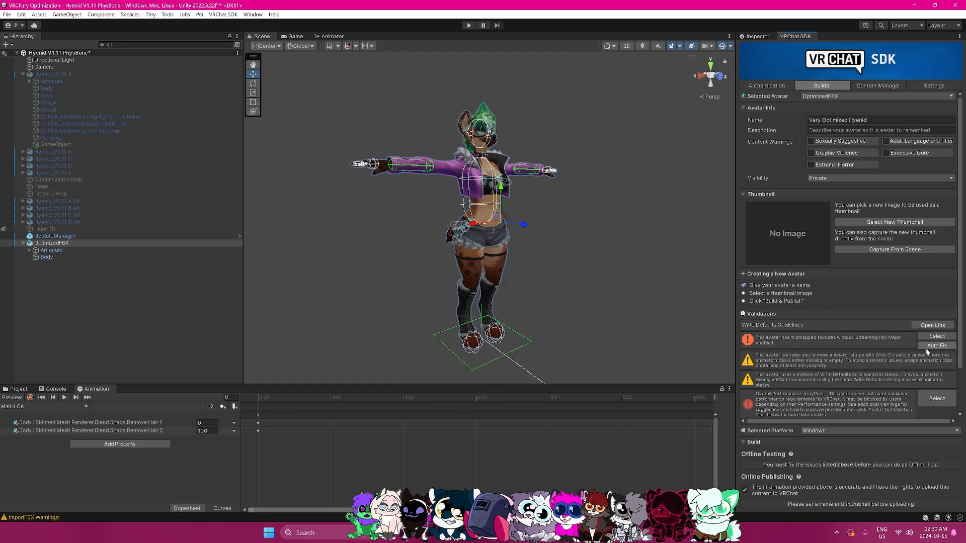
click(933, 347)
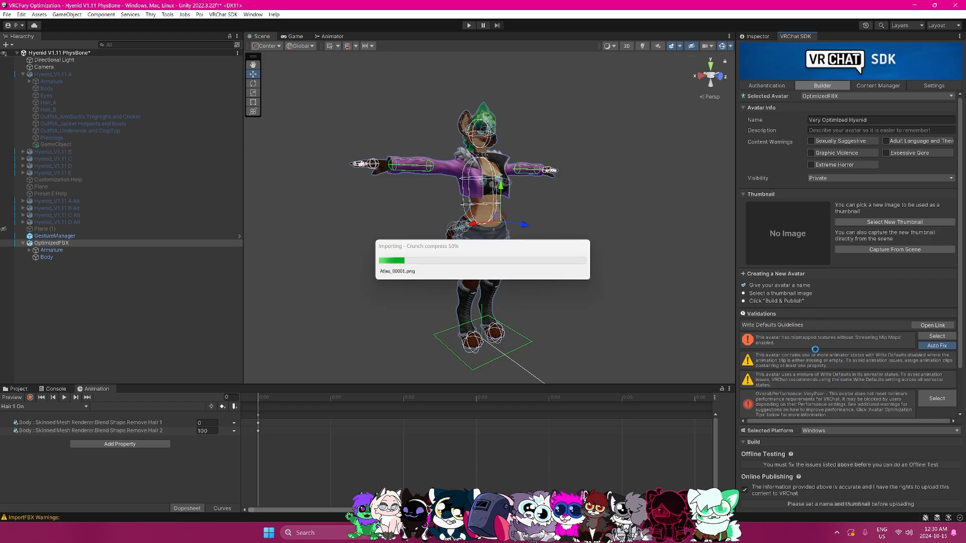